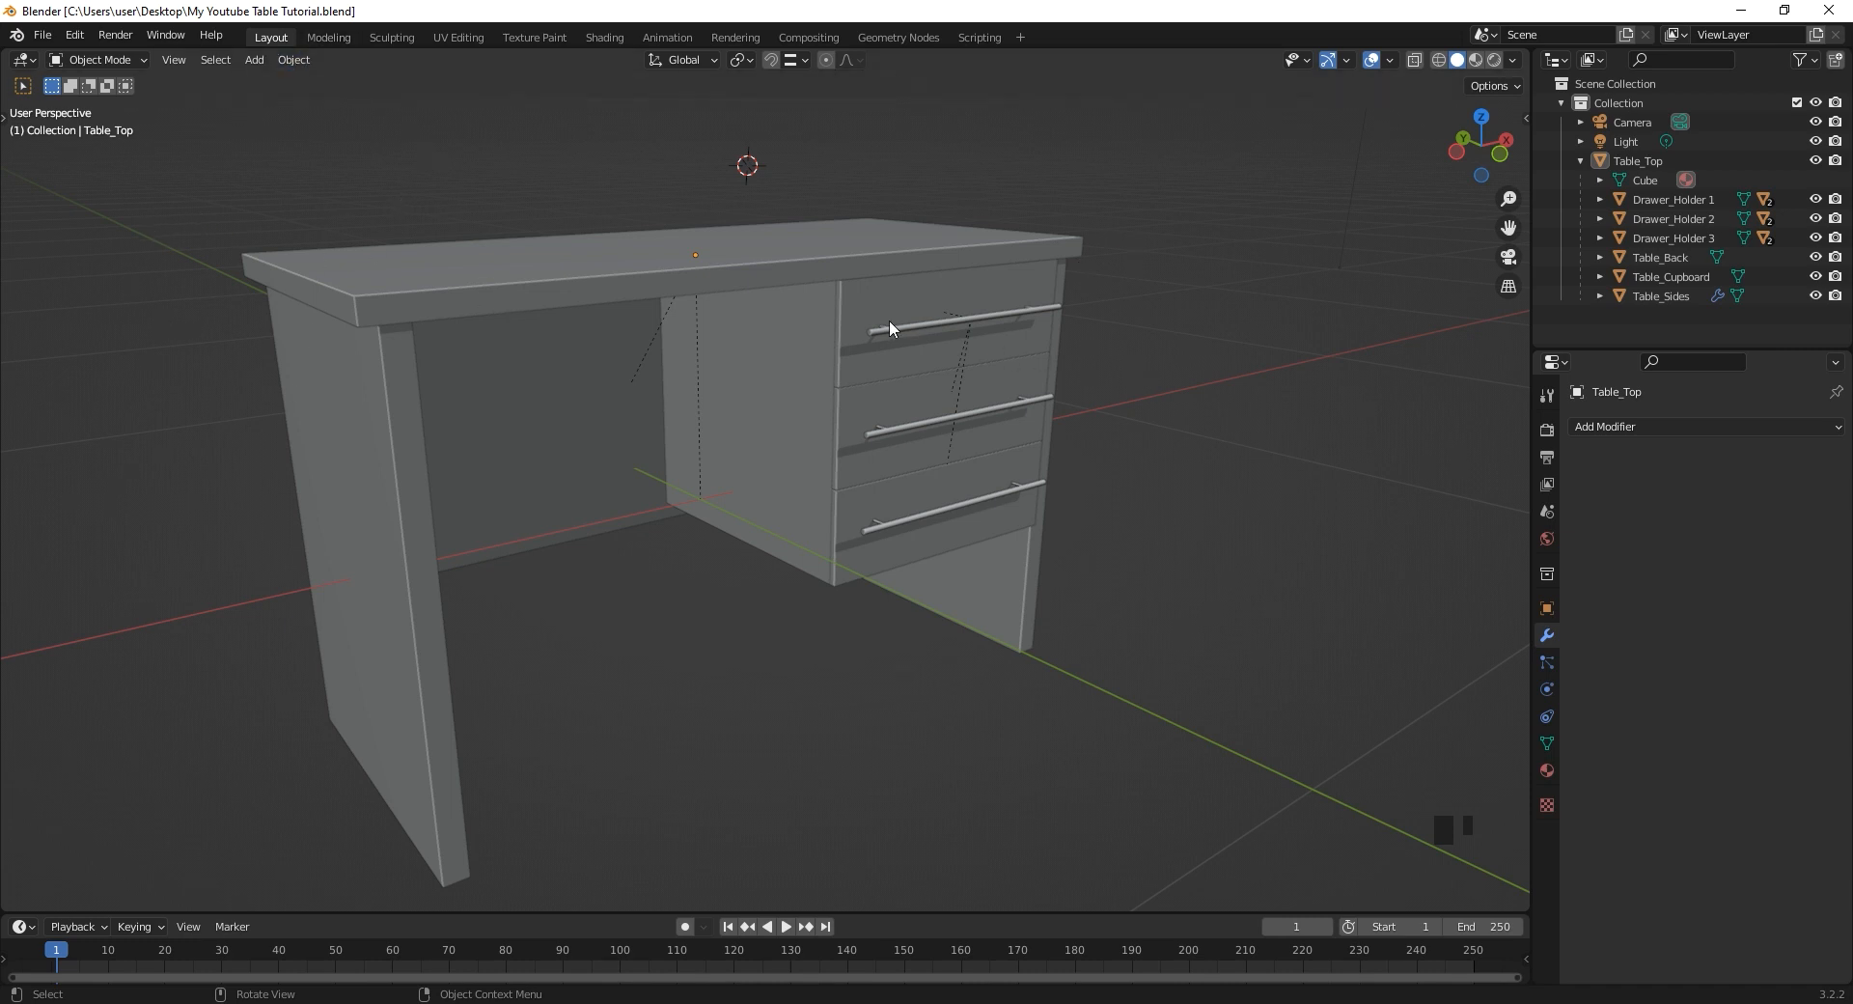
Render the current frame to check how the desk looks without materials, and close the render.
{"action": "scroll", "coordinate": [890, 322], "scroll_direction": "up", "scroll_amount": 4}
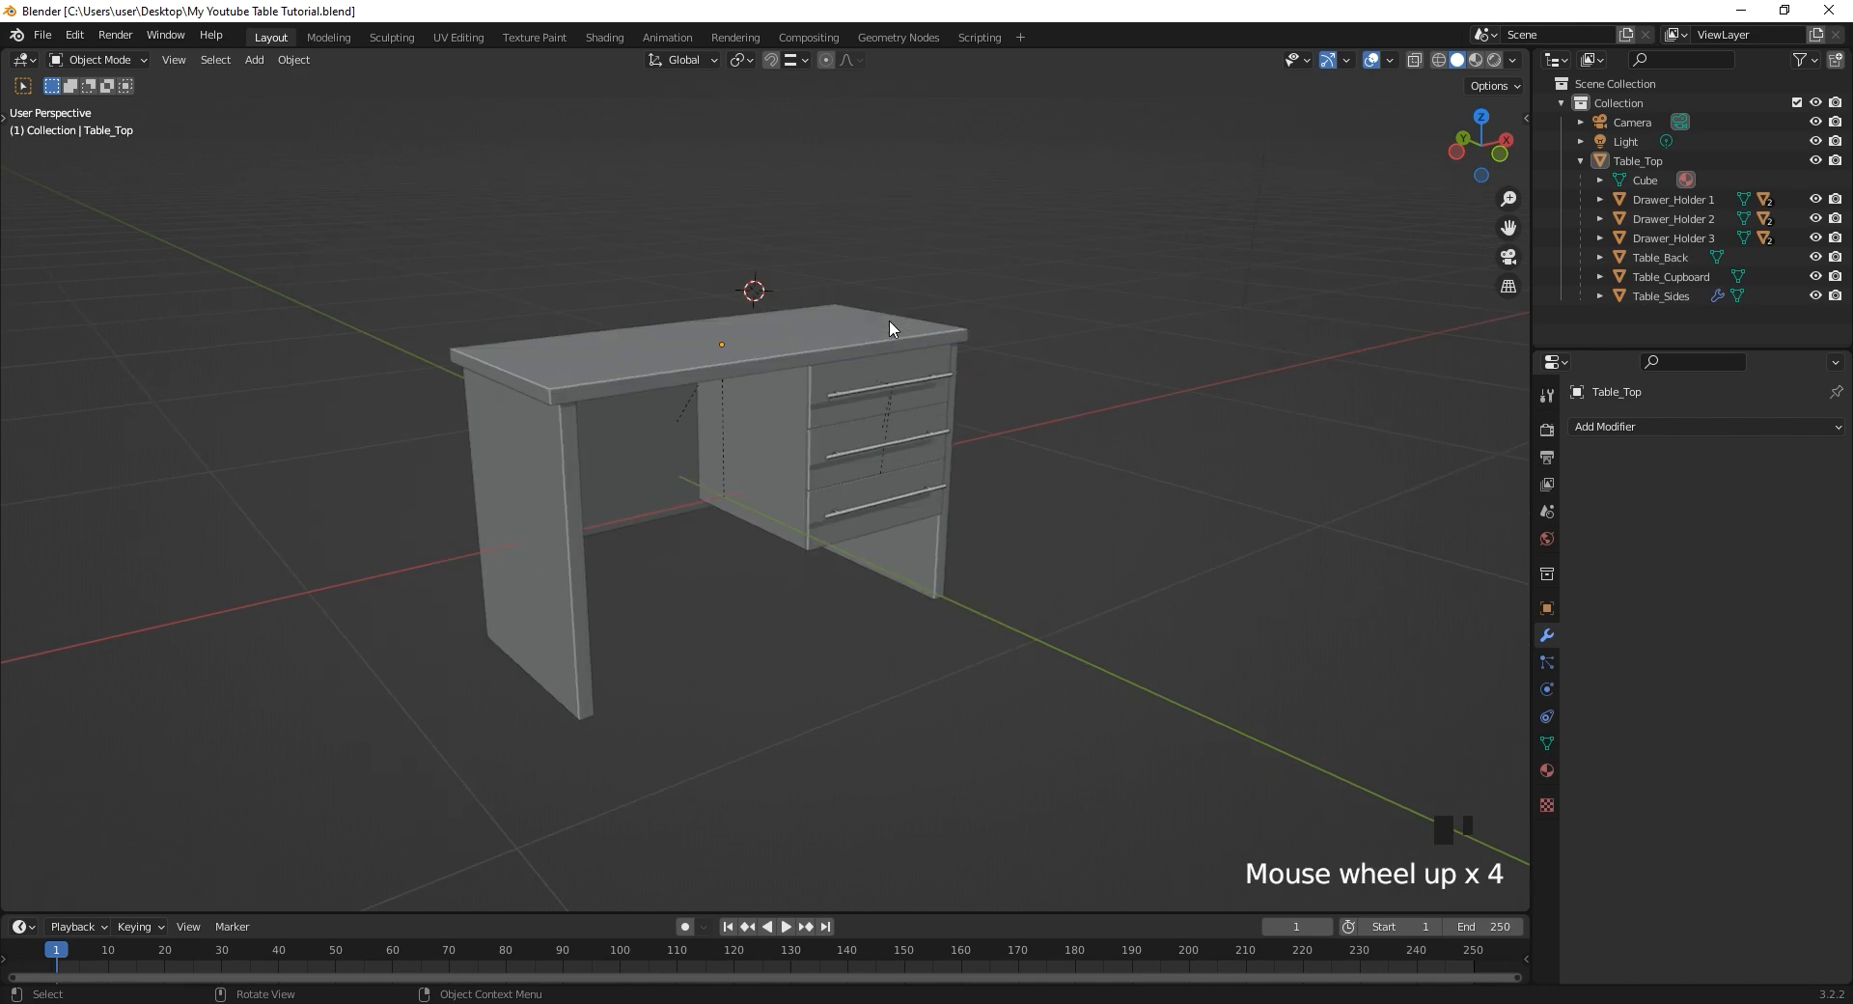
{"action": "key", "text": "F12"}
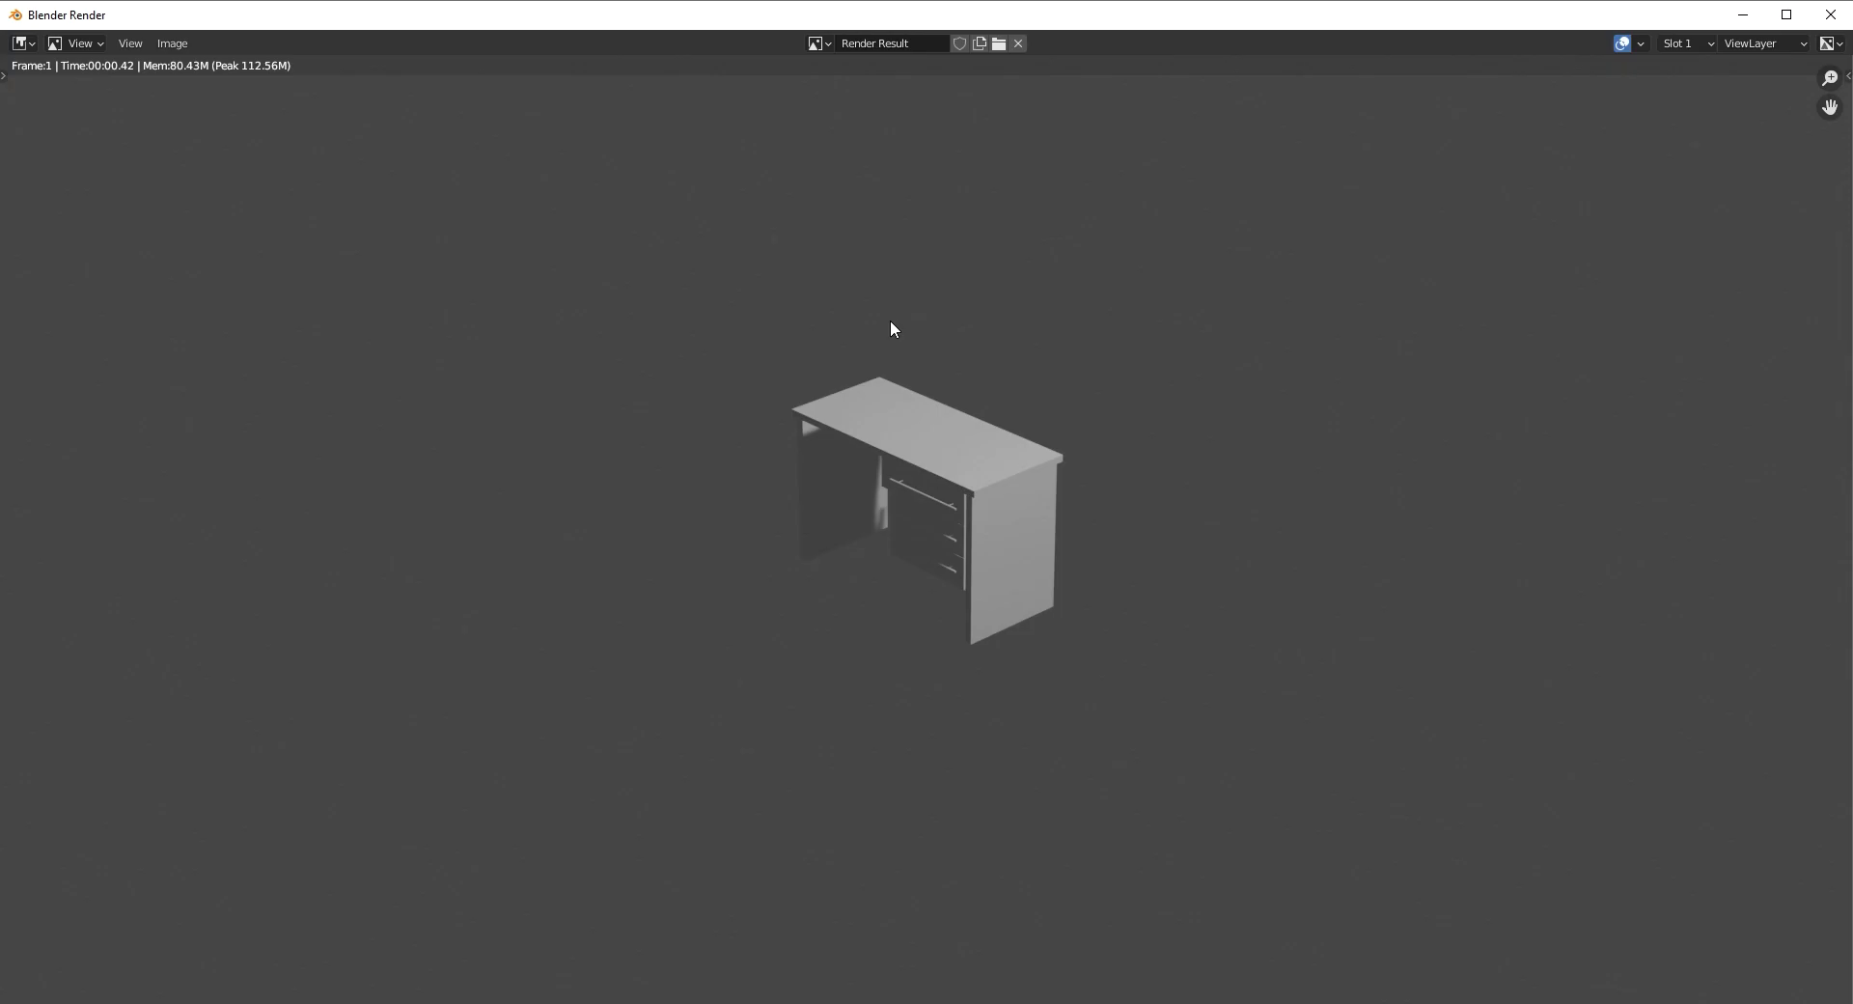
{"action": "left_click", "coordinate": [1831, 14]}
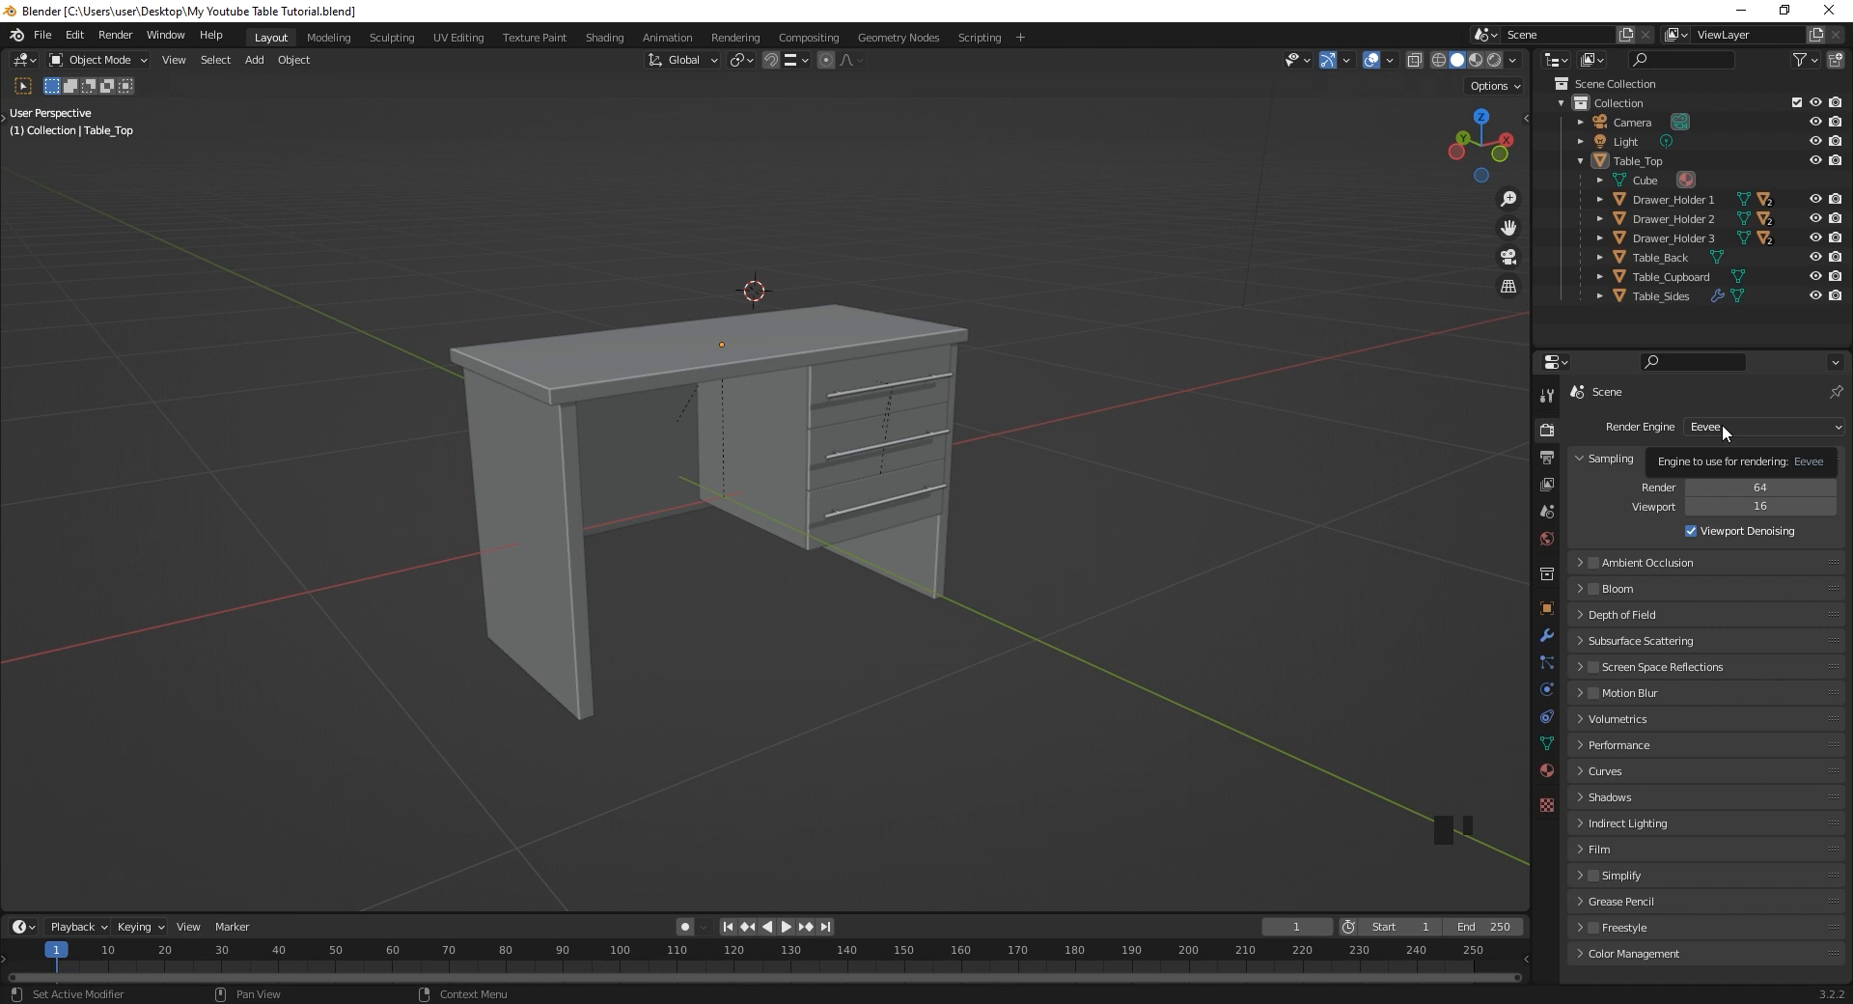
Replace the table top's existing material with a new one named Table.
{"action": "left_click", "coordinate": [709, 368]}
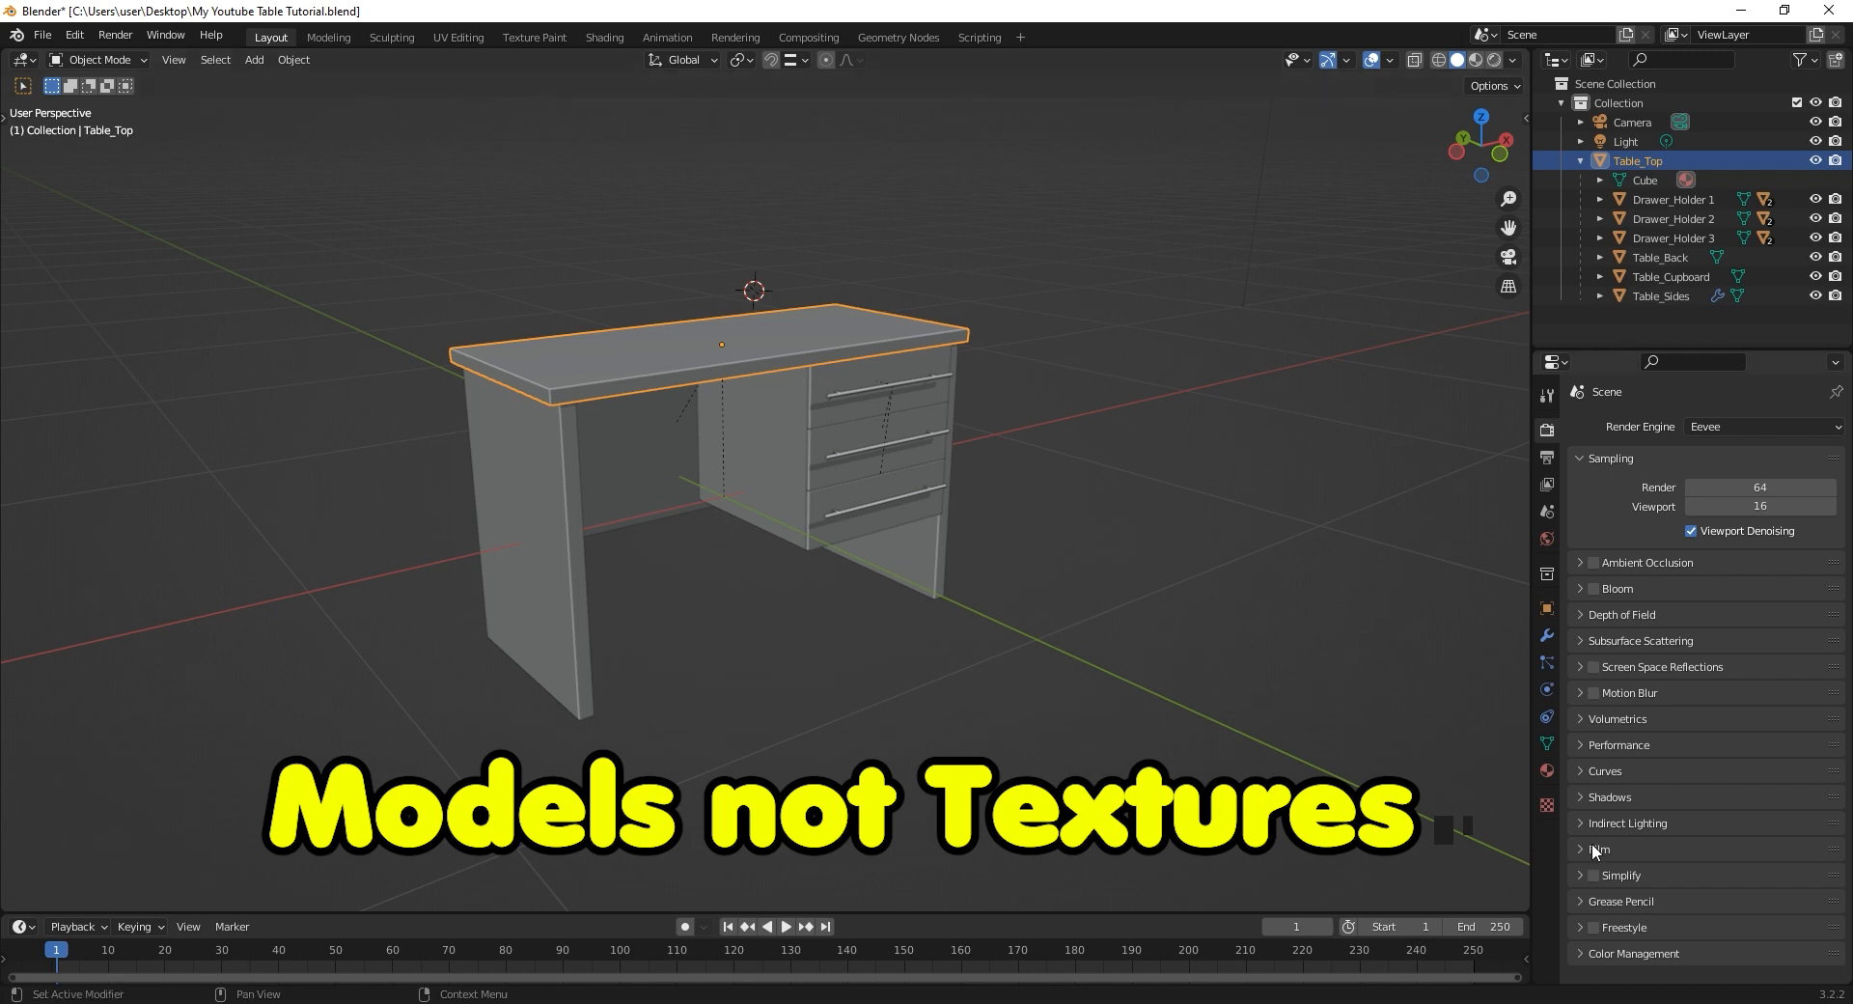
{"action": "left_click", "coordinate": [1547, 772]}
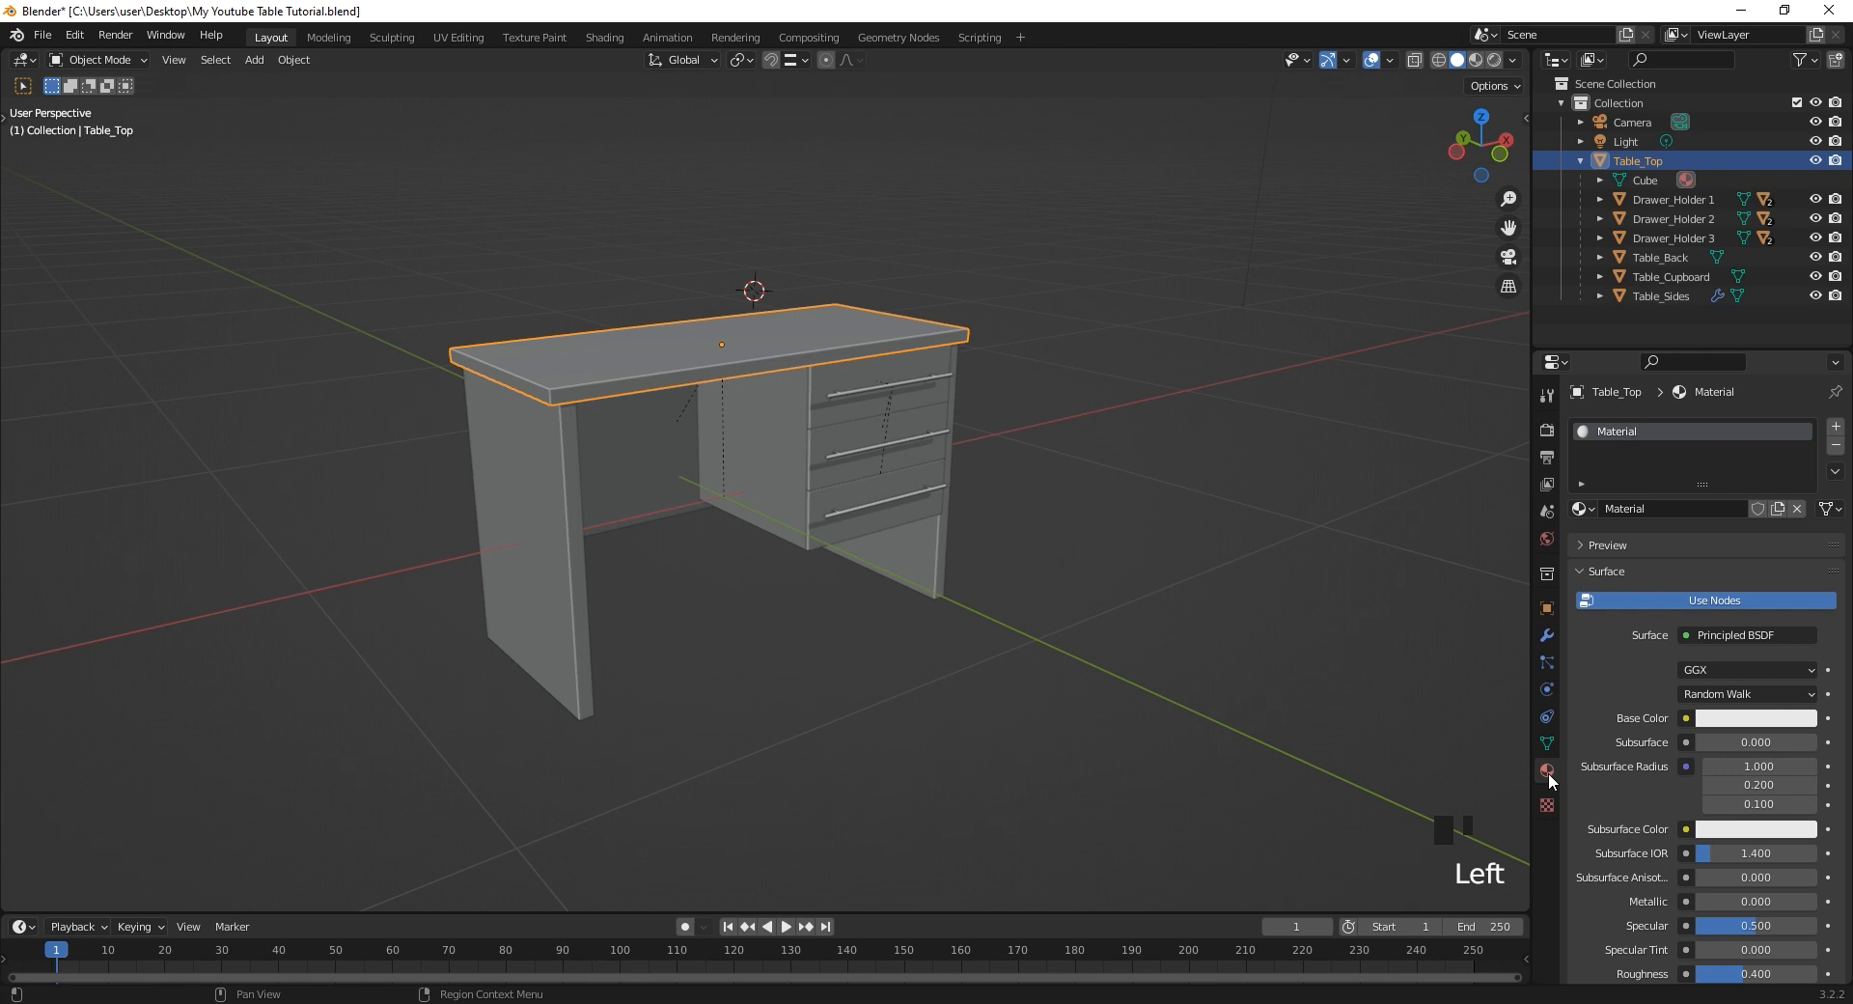
{"action": "left_click", "coordinate": [1836, 446]}
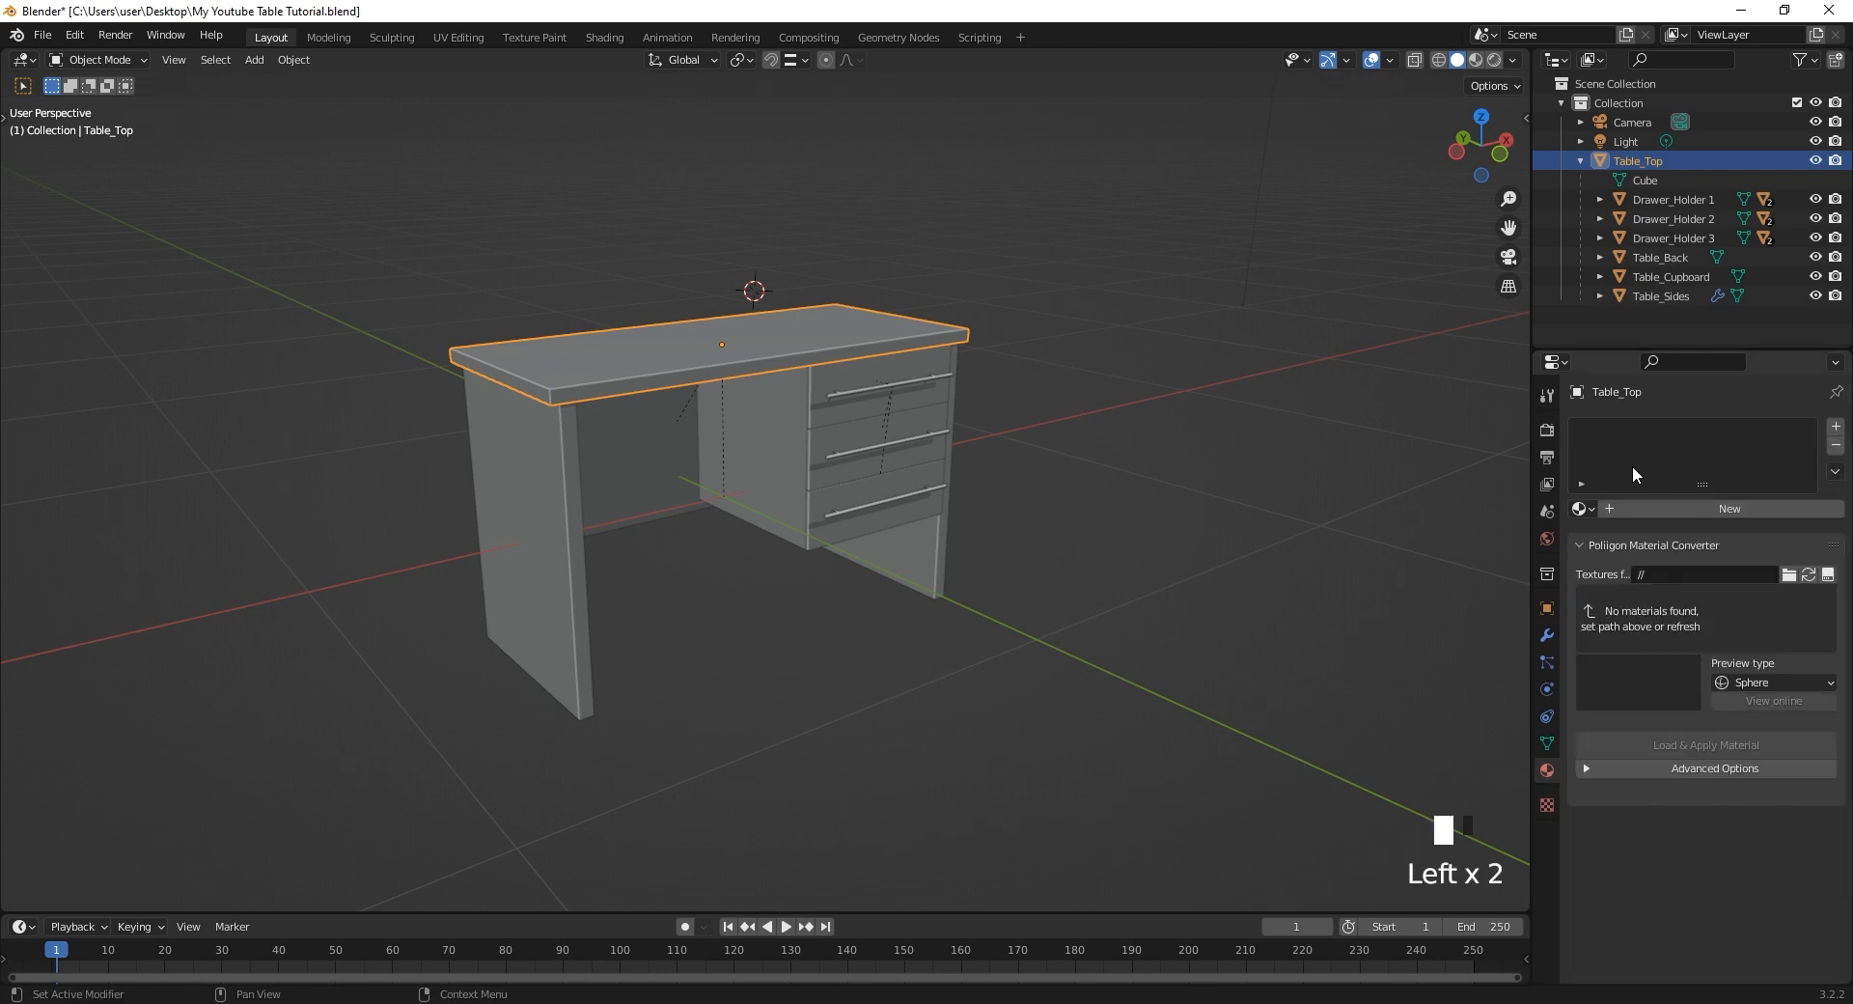
{"action": "double_click", "coordinate": [1618, 506]}
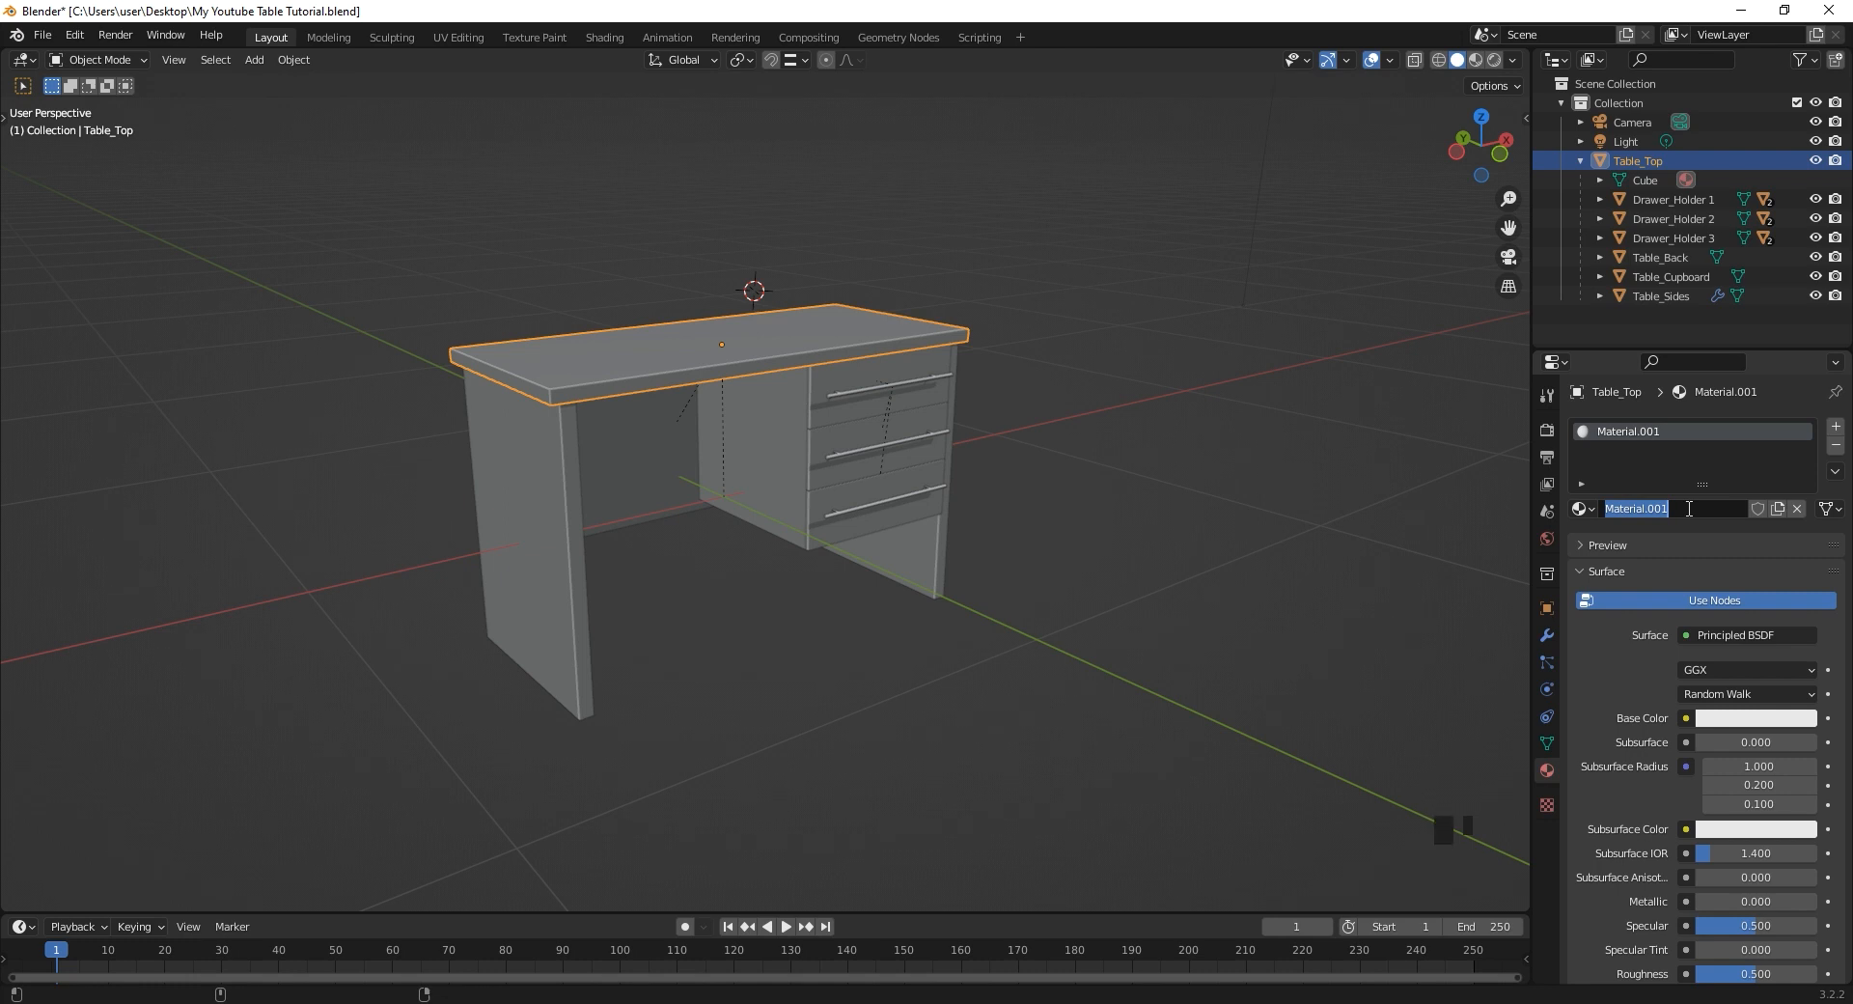
{"action": "type", "text": "Table"}
{"action": "key", "text": "Return"}
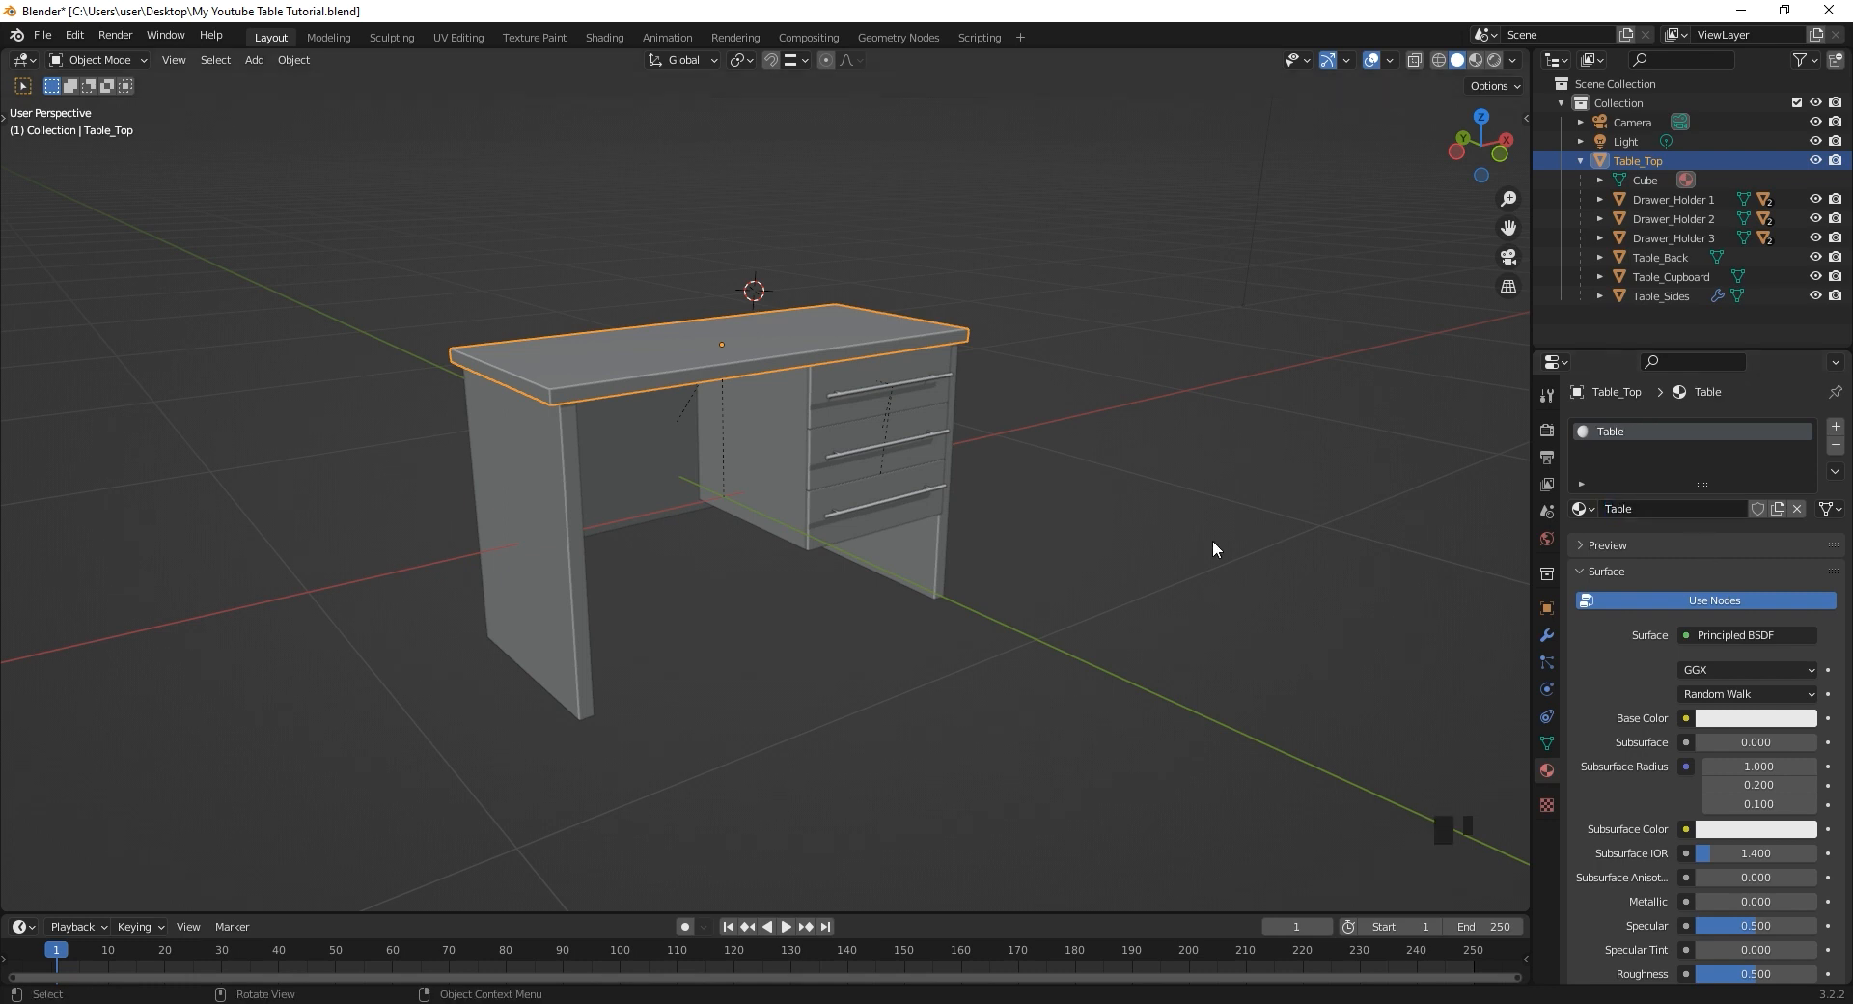
Set the Table material's base color to red and display the viewport in Material Preview.
{"action": "left_click", "coordinate": [1707, 722]}
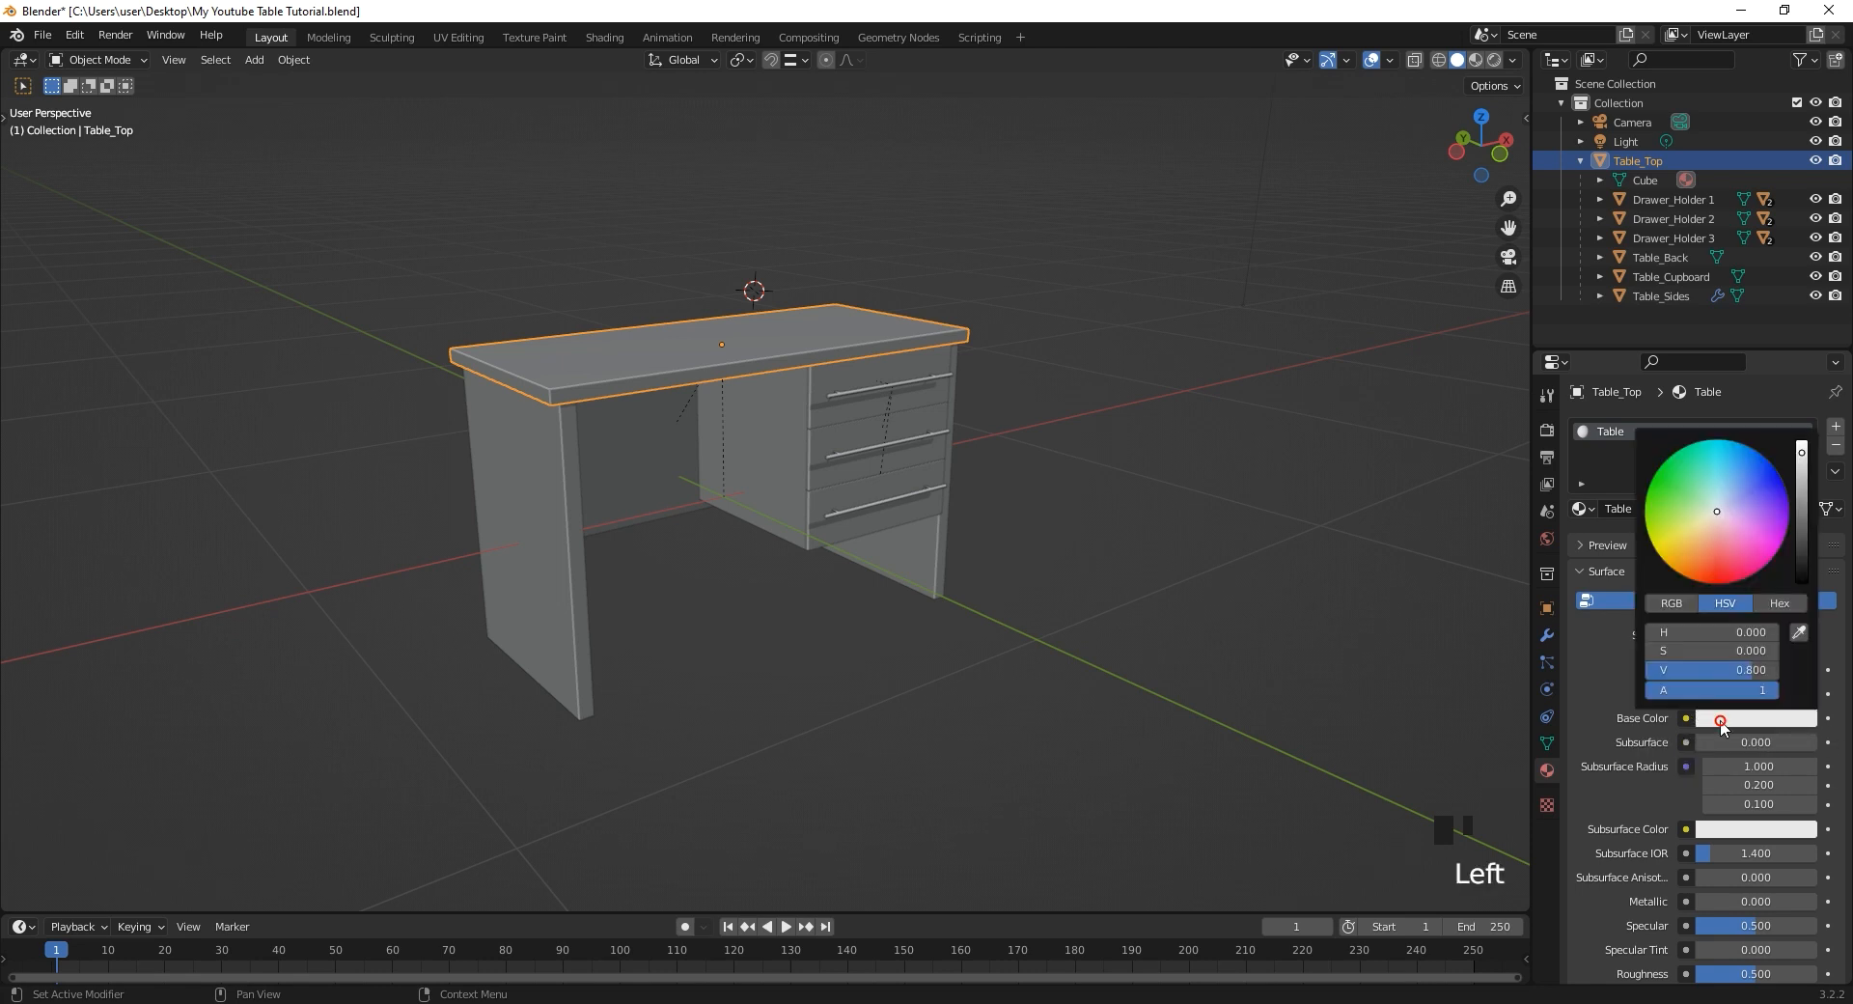
{"action": "left_click", "coordinate": [1718, 567]}
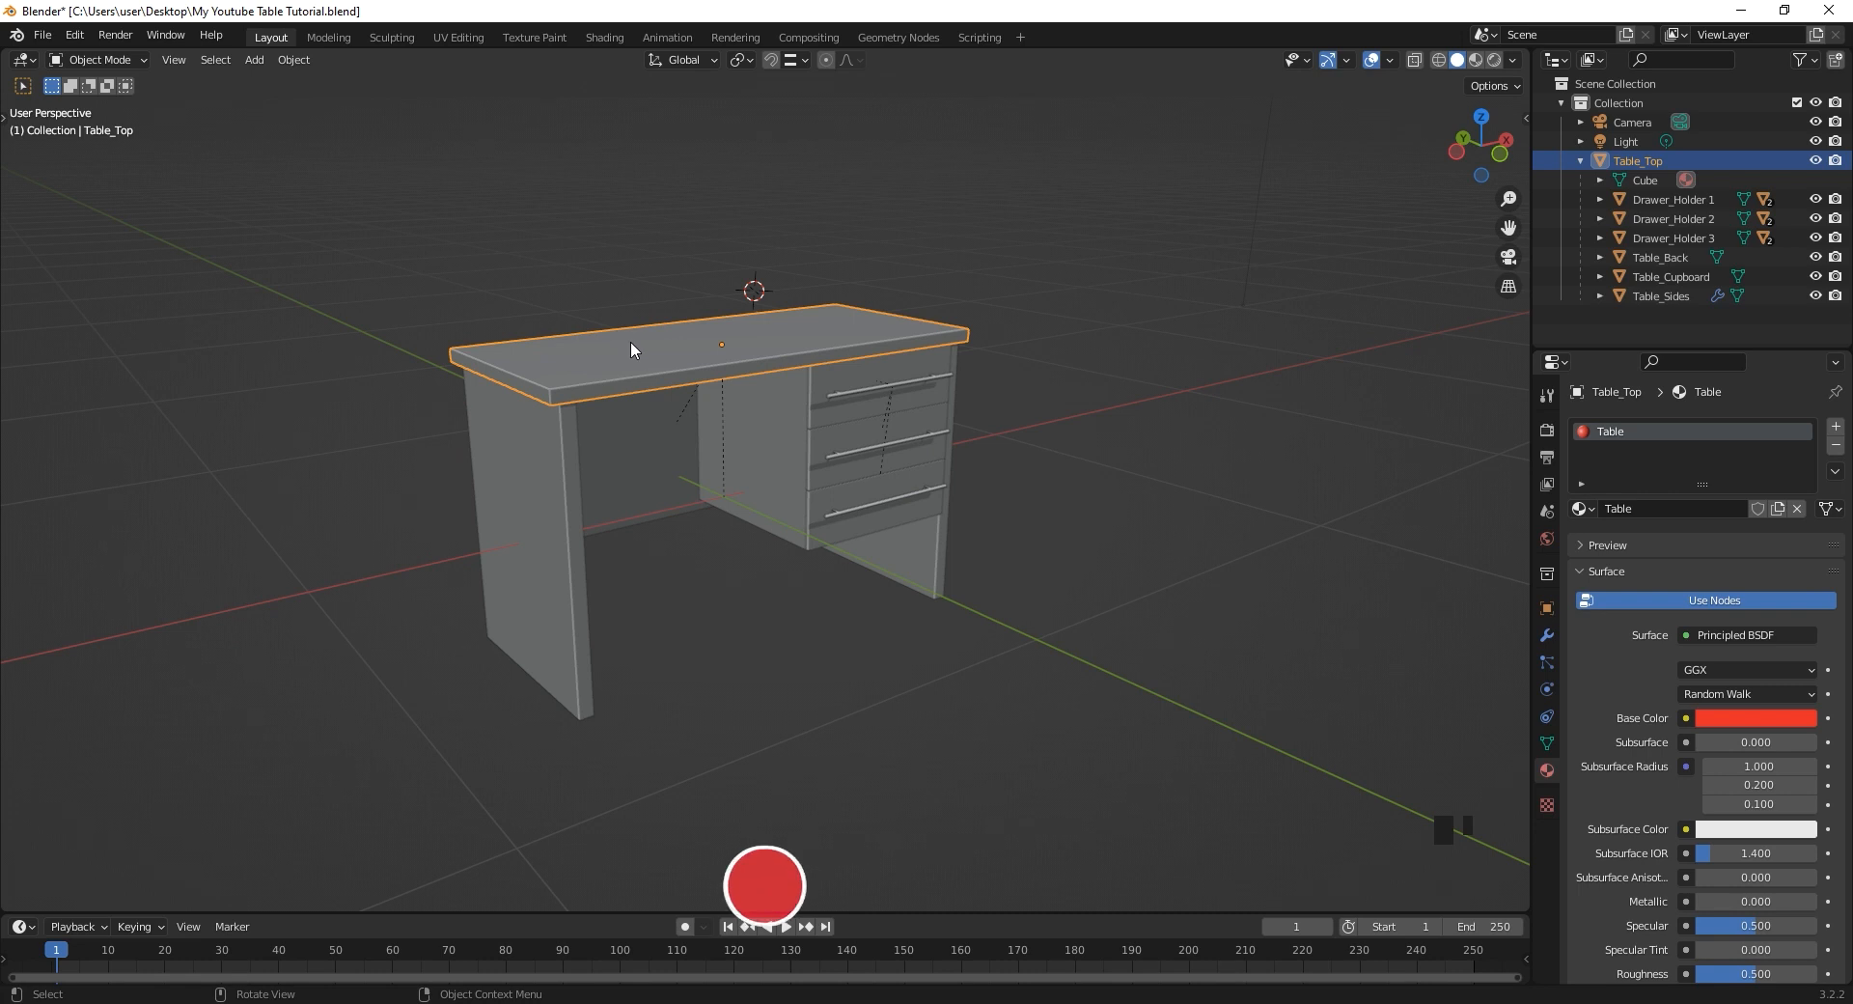
{"action": "scroll", "coordinate": [653, 335], "scroll_direction": "up", "scroll_amount": 3}
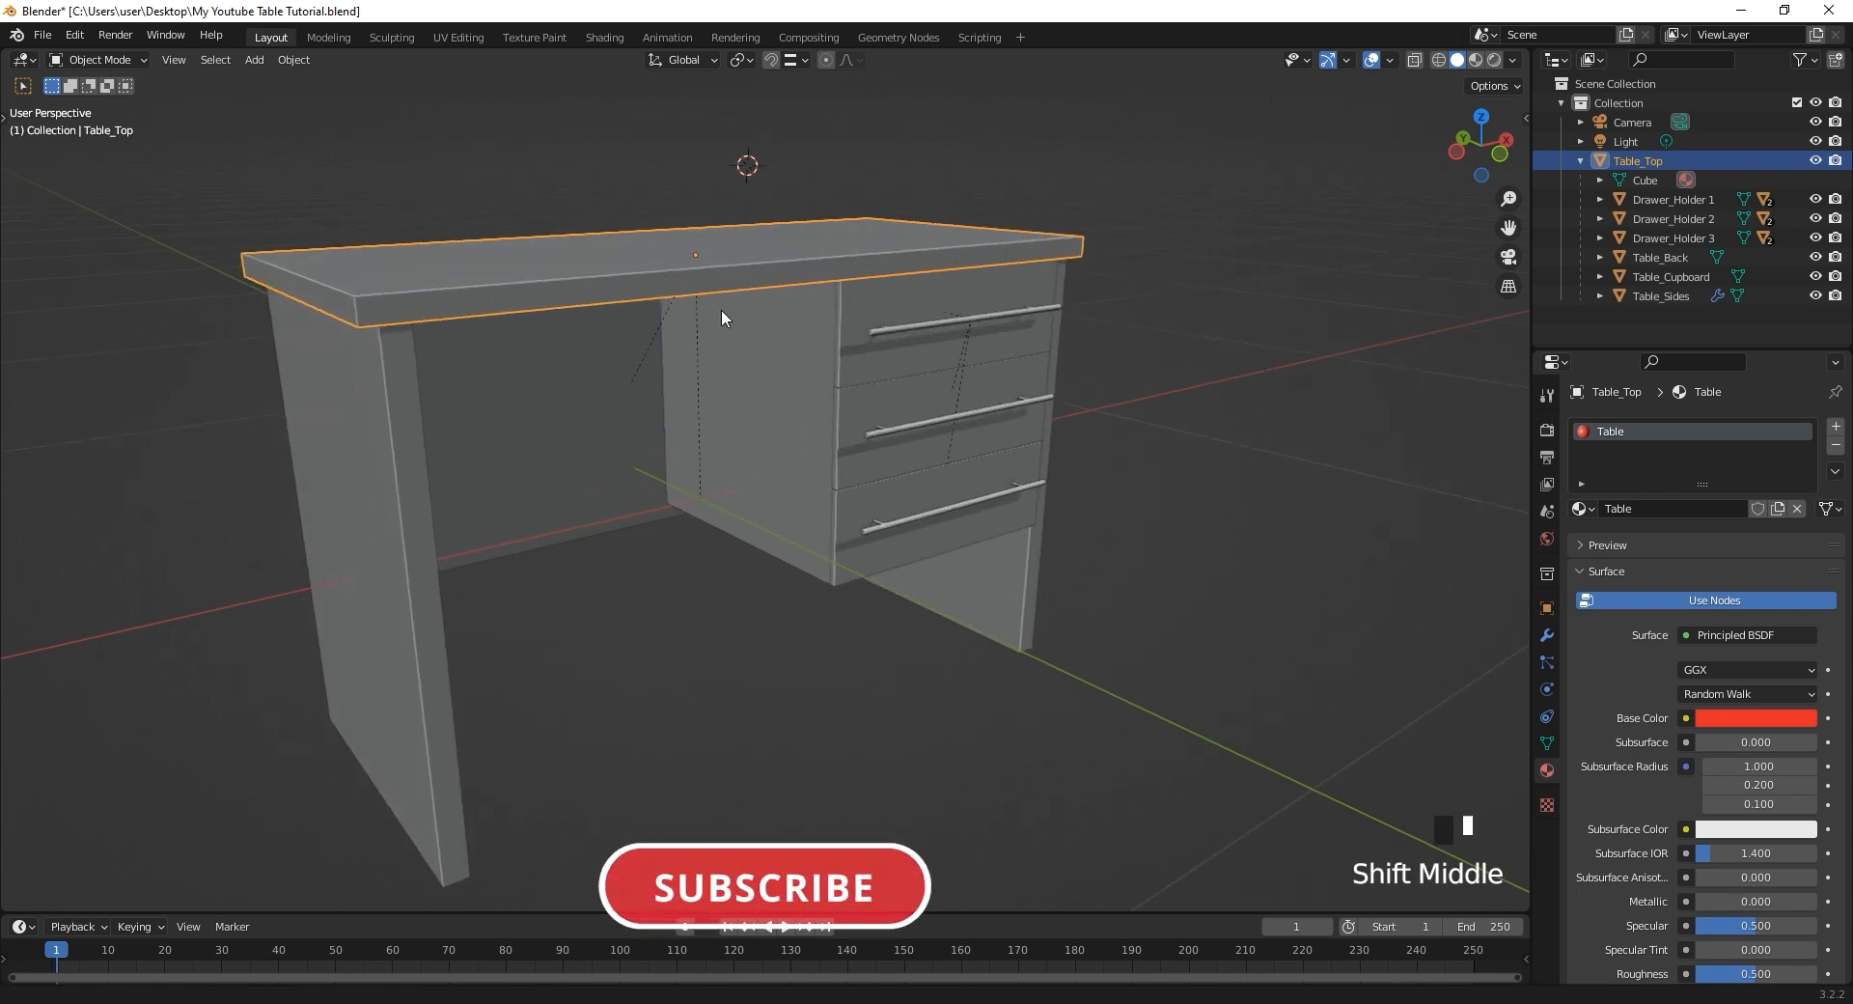
{"action": "middle_click_drag", "start_coordinate": [721, 309], "coordinate": [775, 362], "text": "shift"}
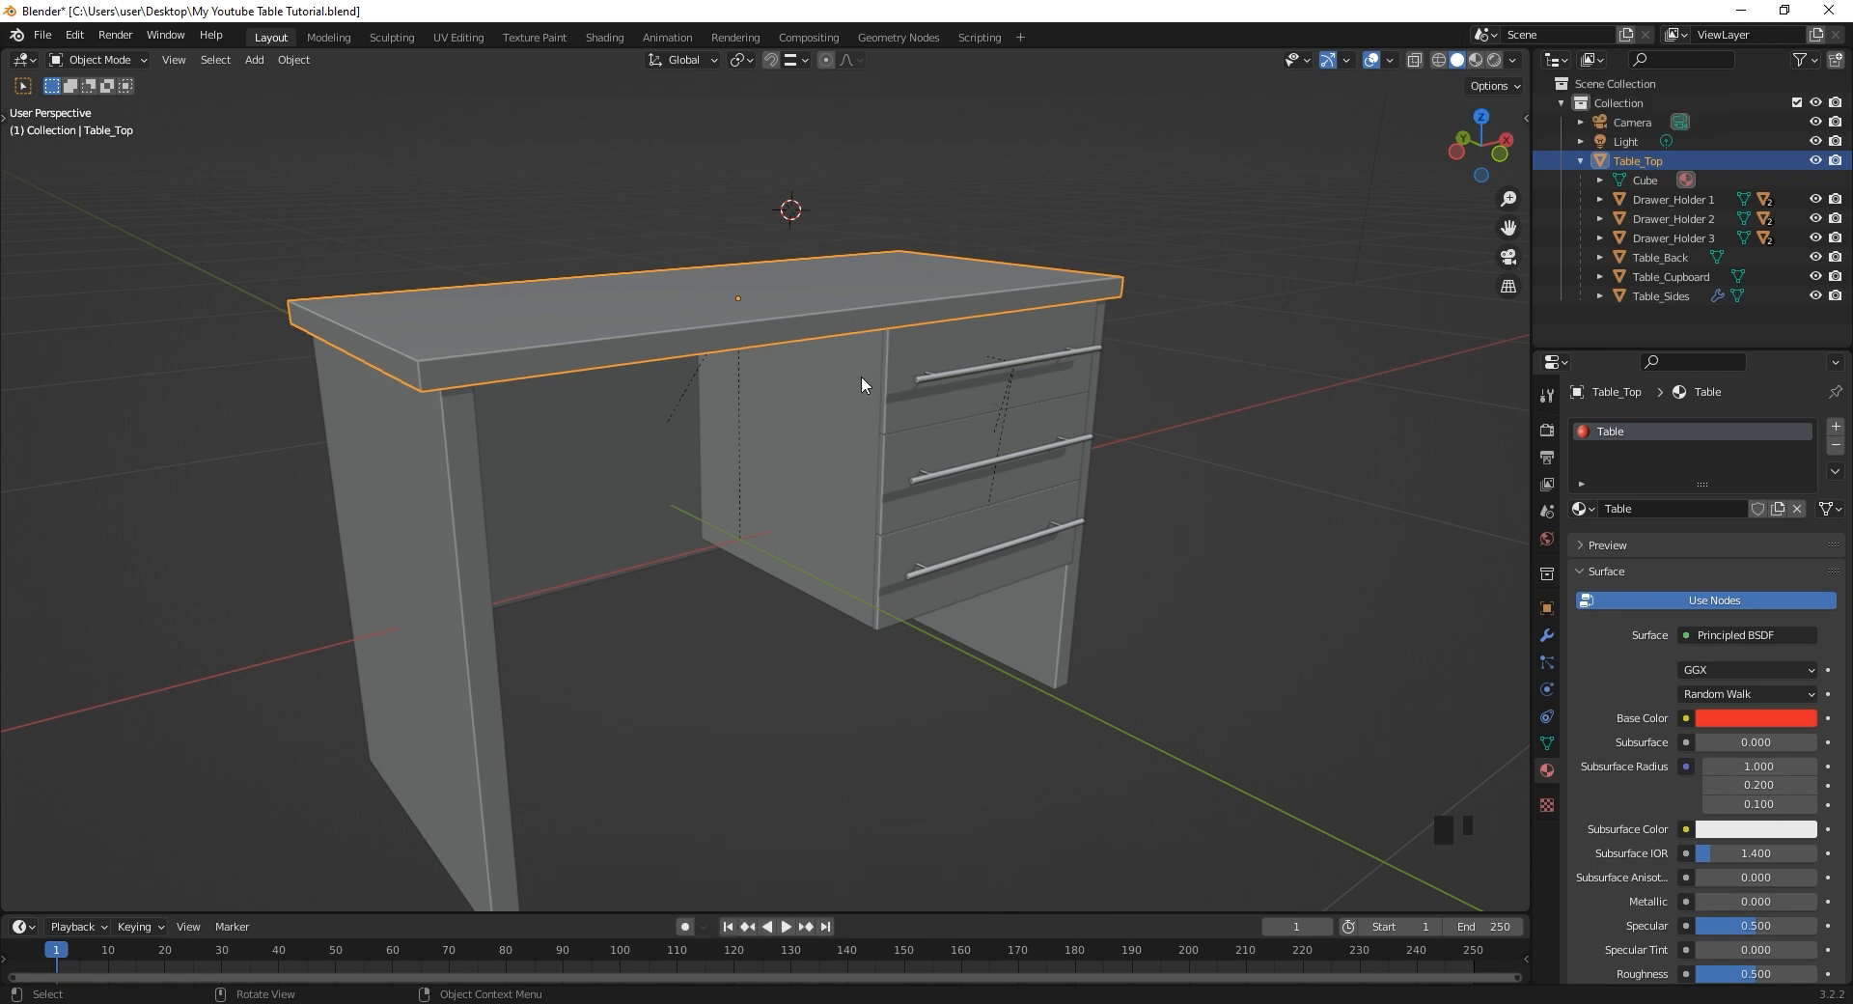
{"action": "left_click", "coordinate": [1478, 61]}
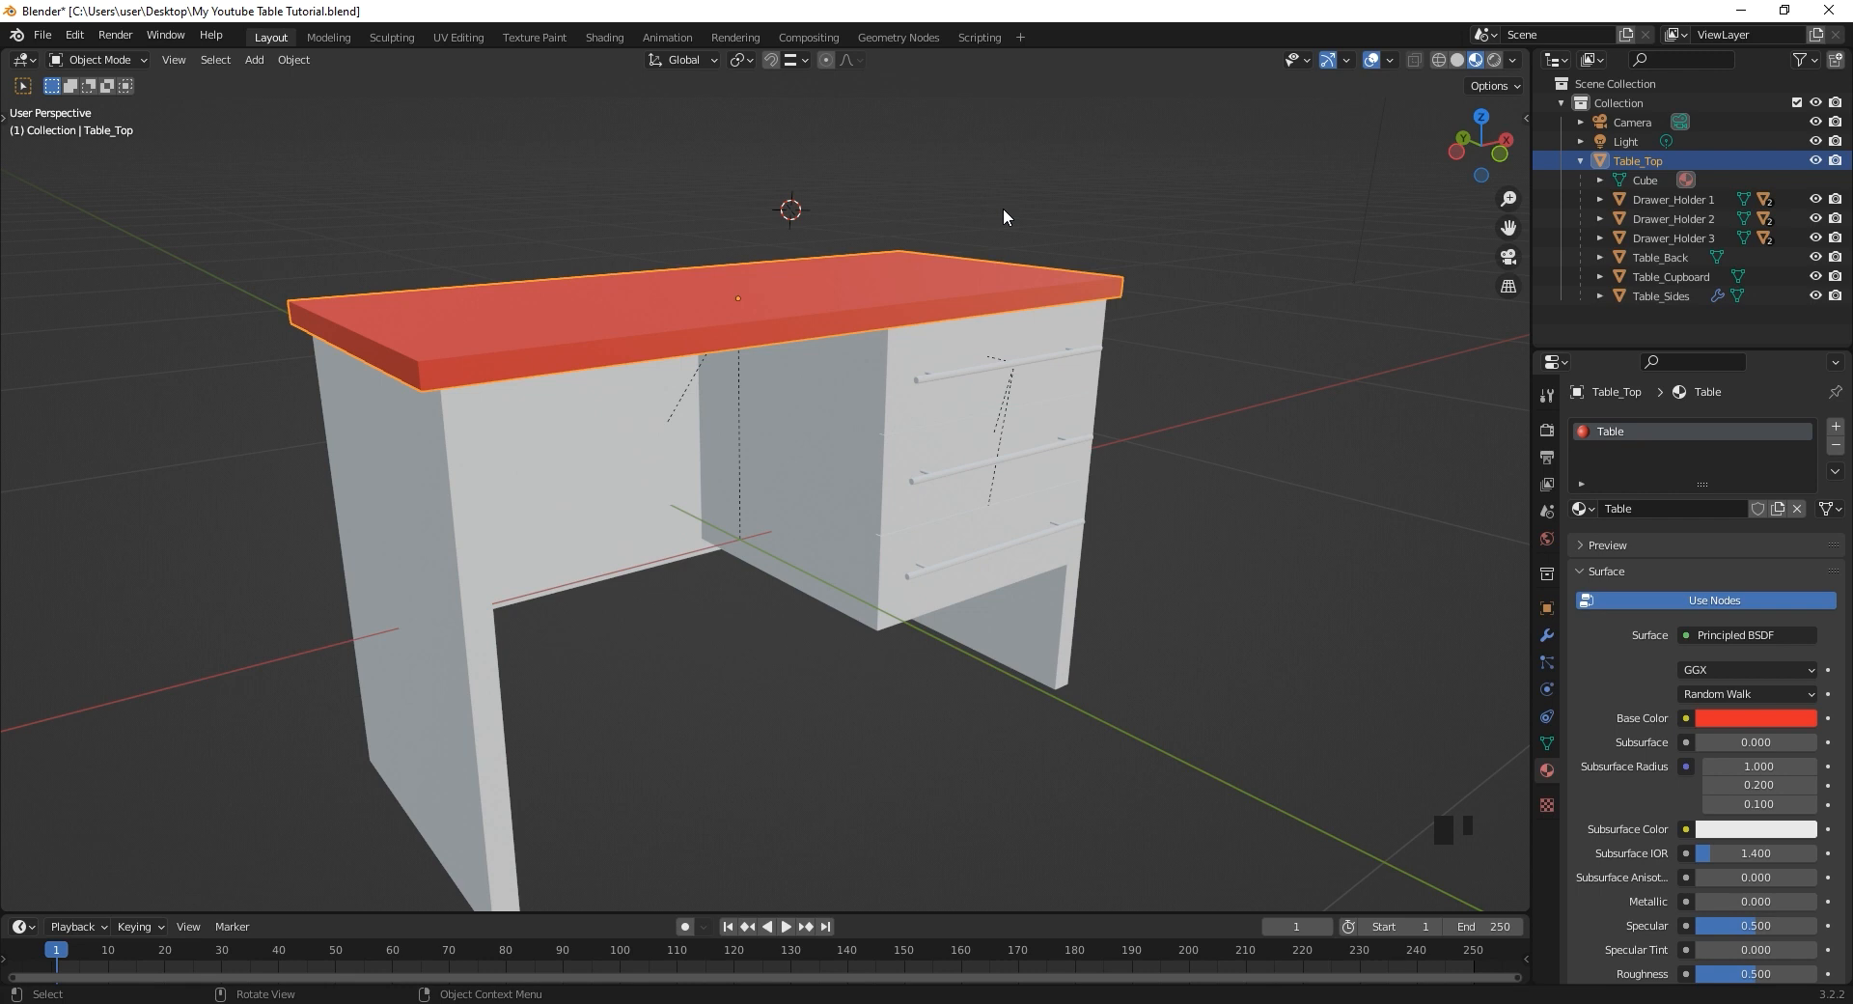
Compare the desk in Solid and Material Preview shading, and look through the Table material's surface settings.
{"action": "middle_click_drag", "start_coordinate": [1013, 302], "coordinate": [967, 282]}
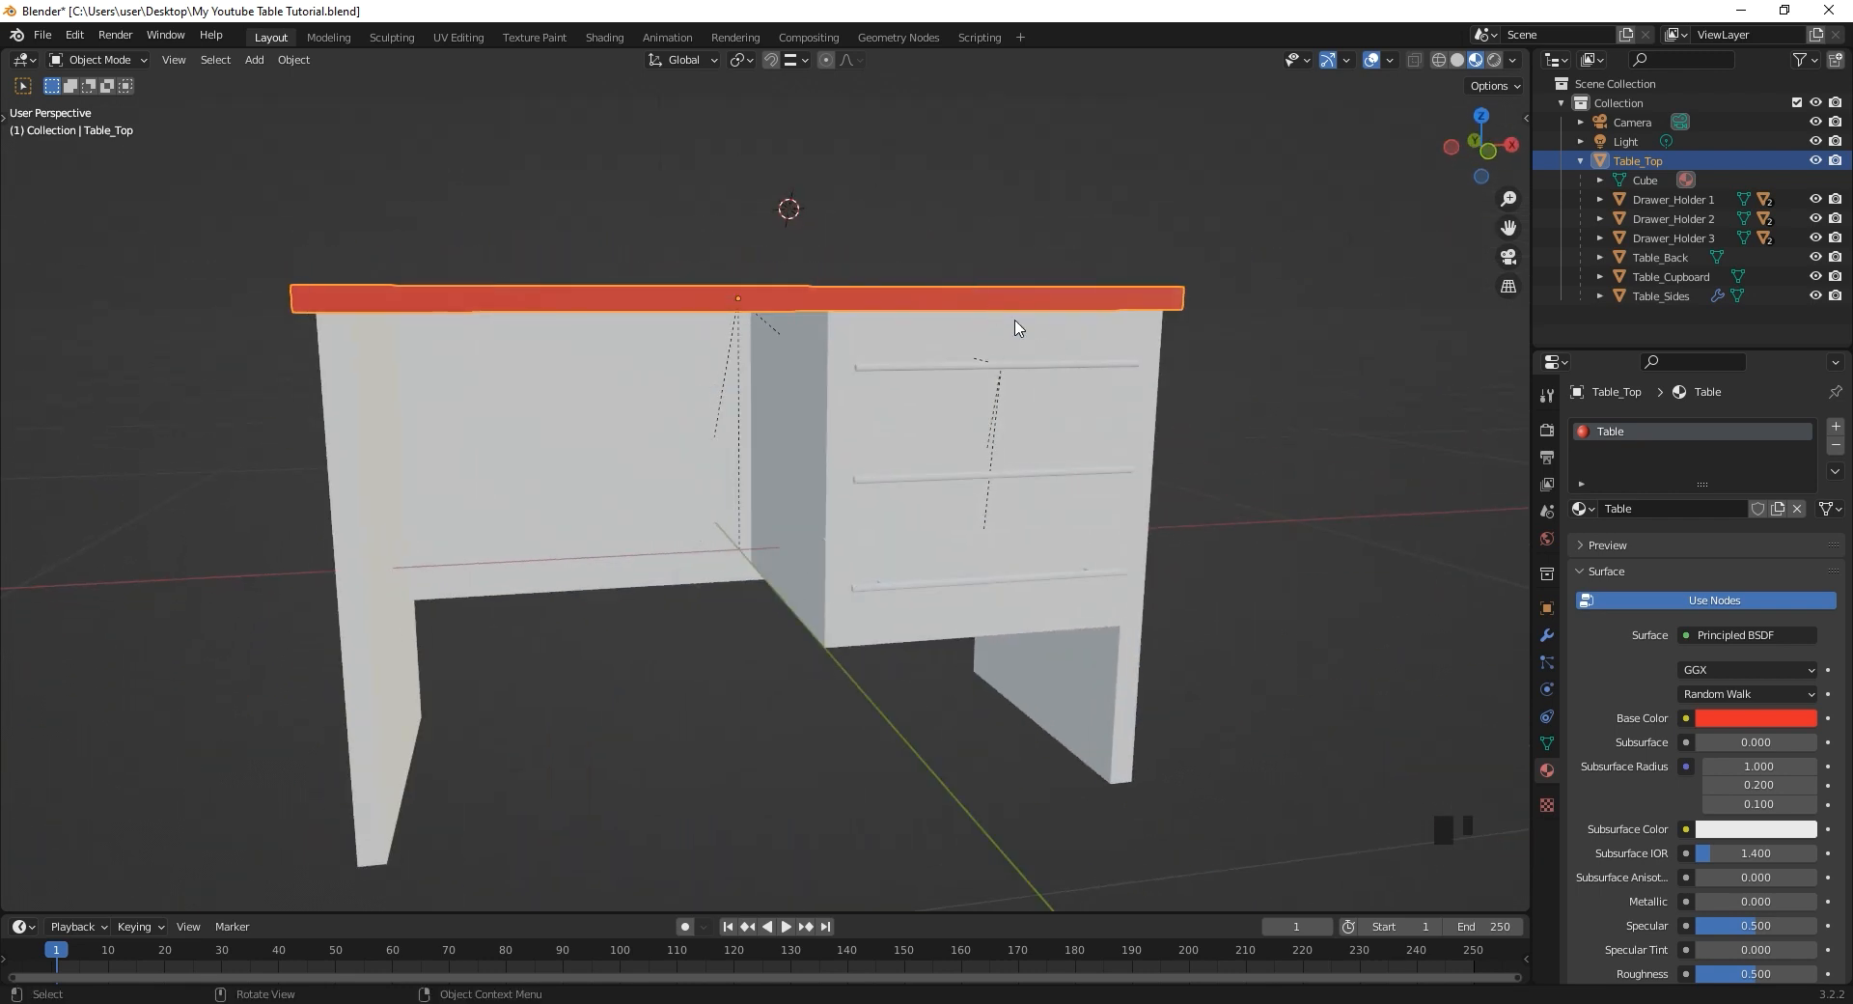
{"action": "left_click", "coordinate": [1457, 60]}
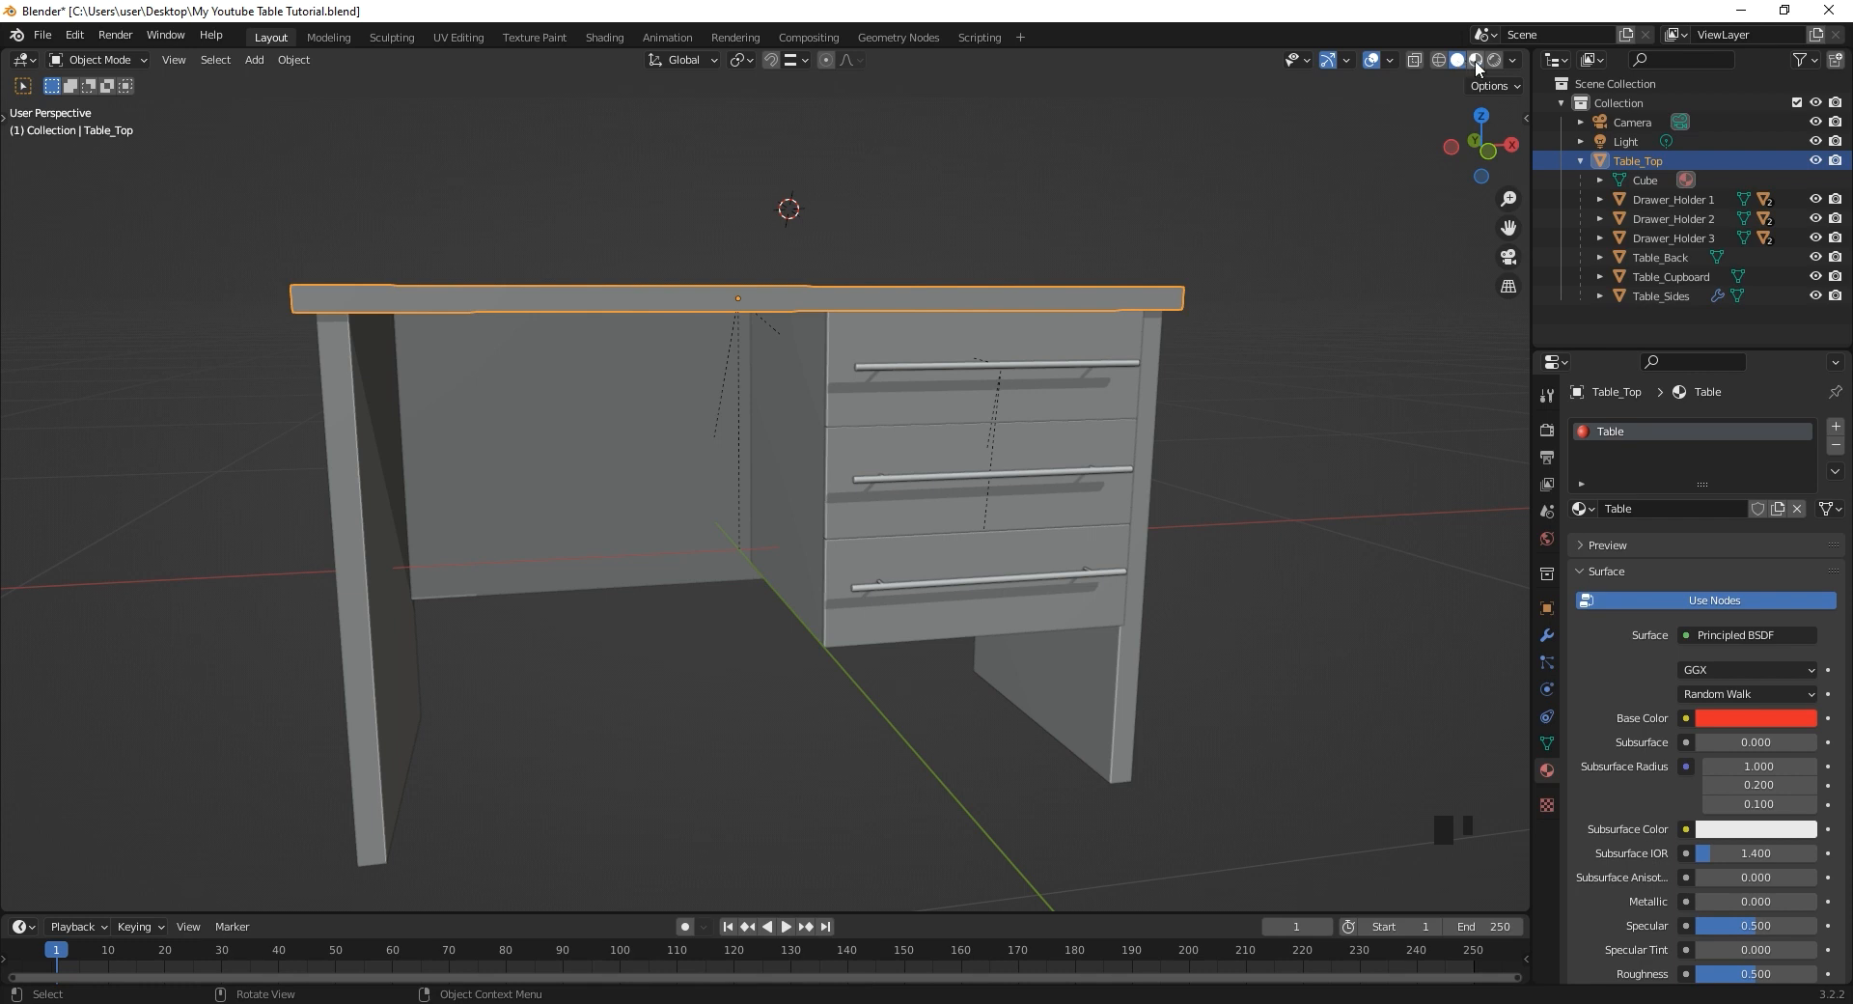
{"action": "left_click", "coordinate": [1475, 61]}
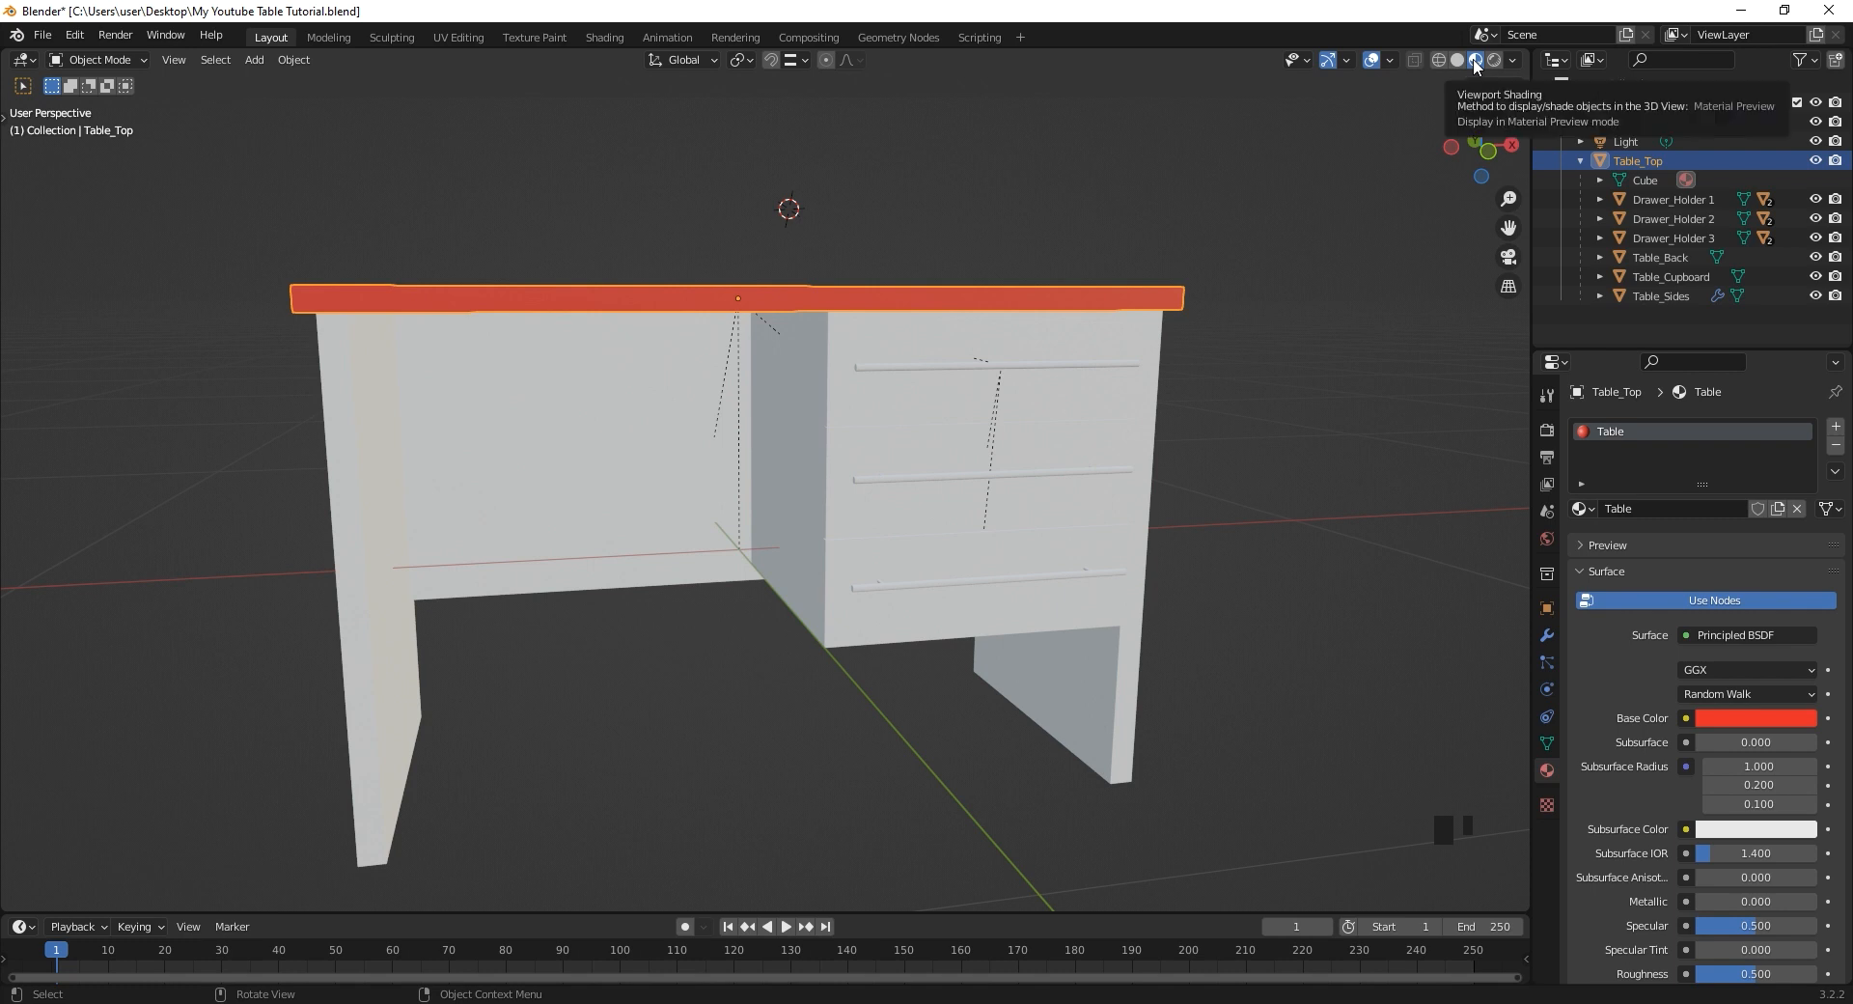
{"action": "middle_click_drag", "start_coordinate": [733, 405], "coordinate": [836, 349]}
{"action": "scroll", "coordinate": [836, 349], "scroll_direction": "up", "scroll_amount": 2}
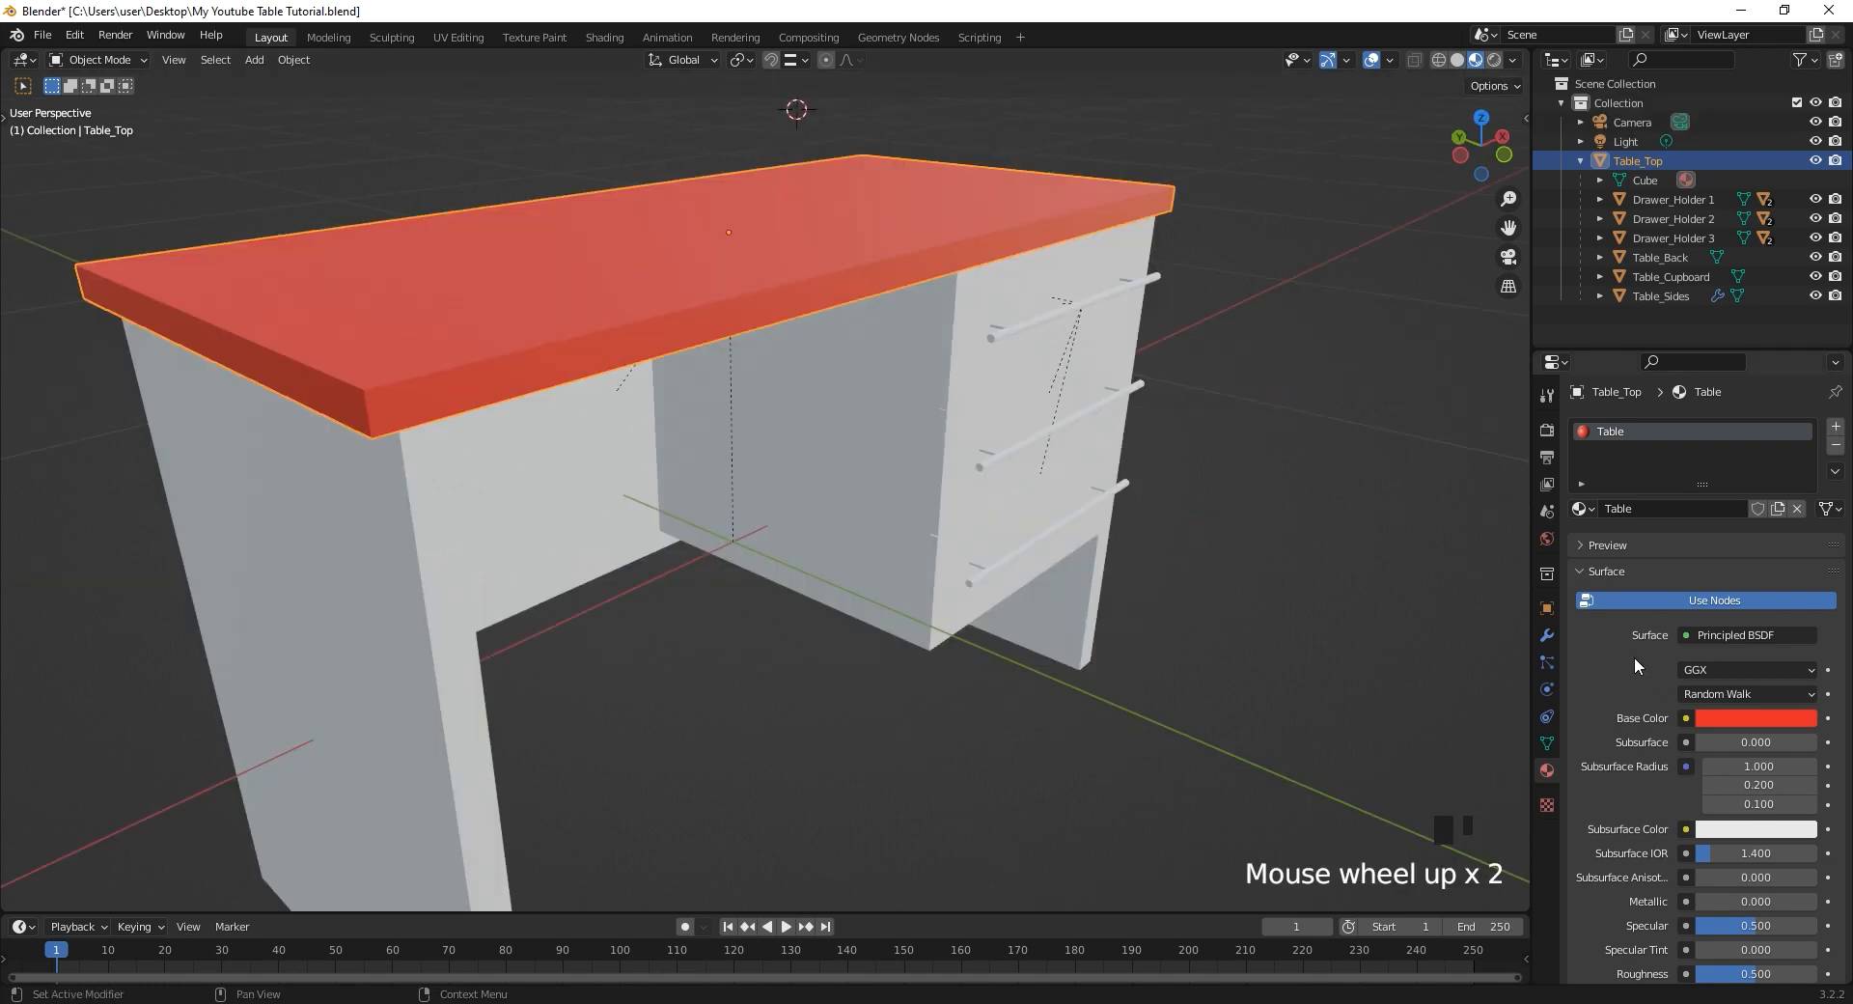
{"action": "scroll", "coordinate": [1633, 635], "scroll_direction": "down", "scroll_amount": 6}
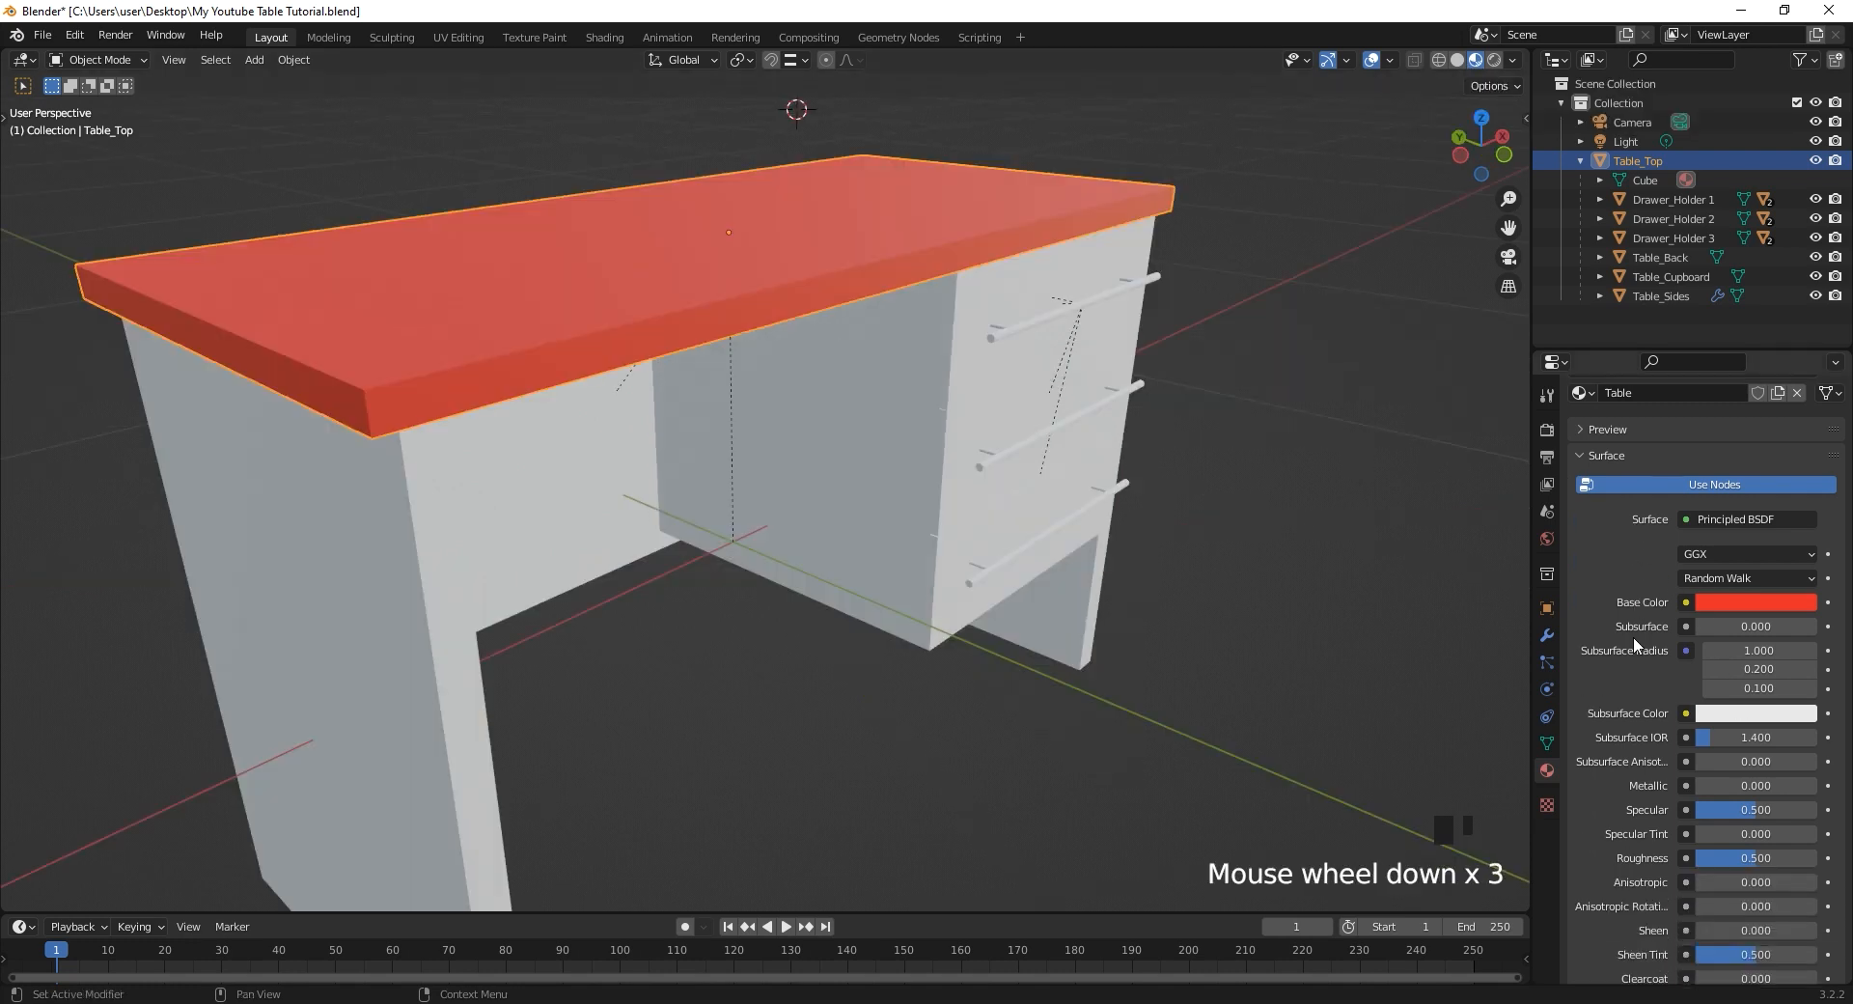
{"action": "scroll", "coordinate": [1634, 636], "scroll_direction": "down", "scroll_amount": 4}
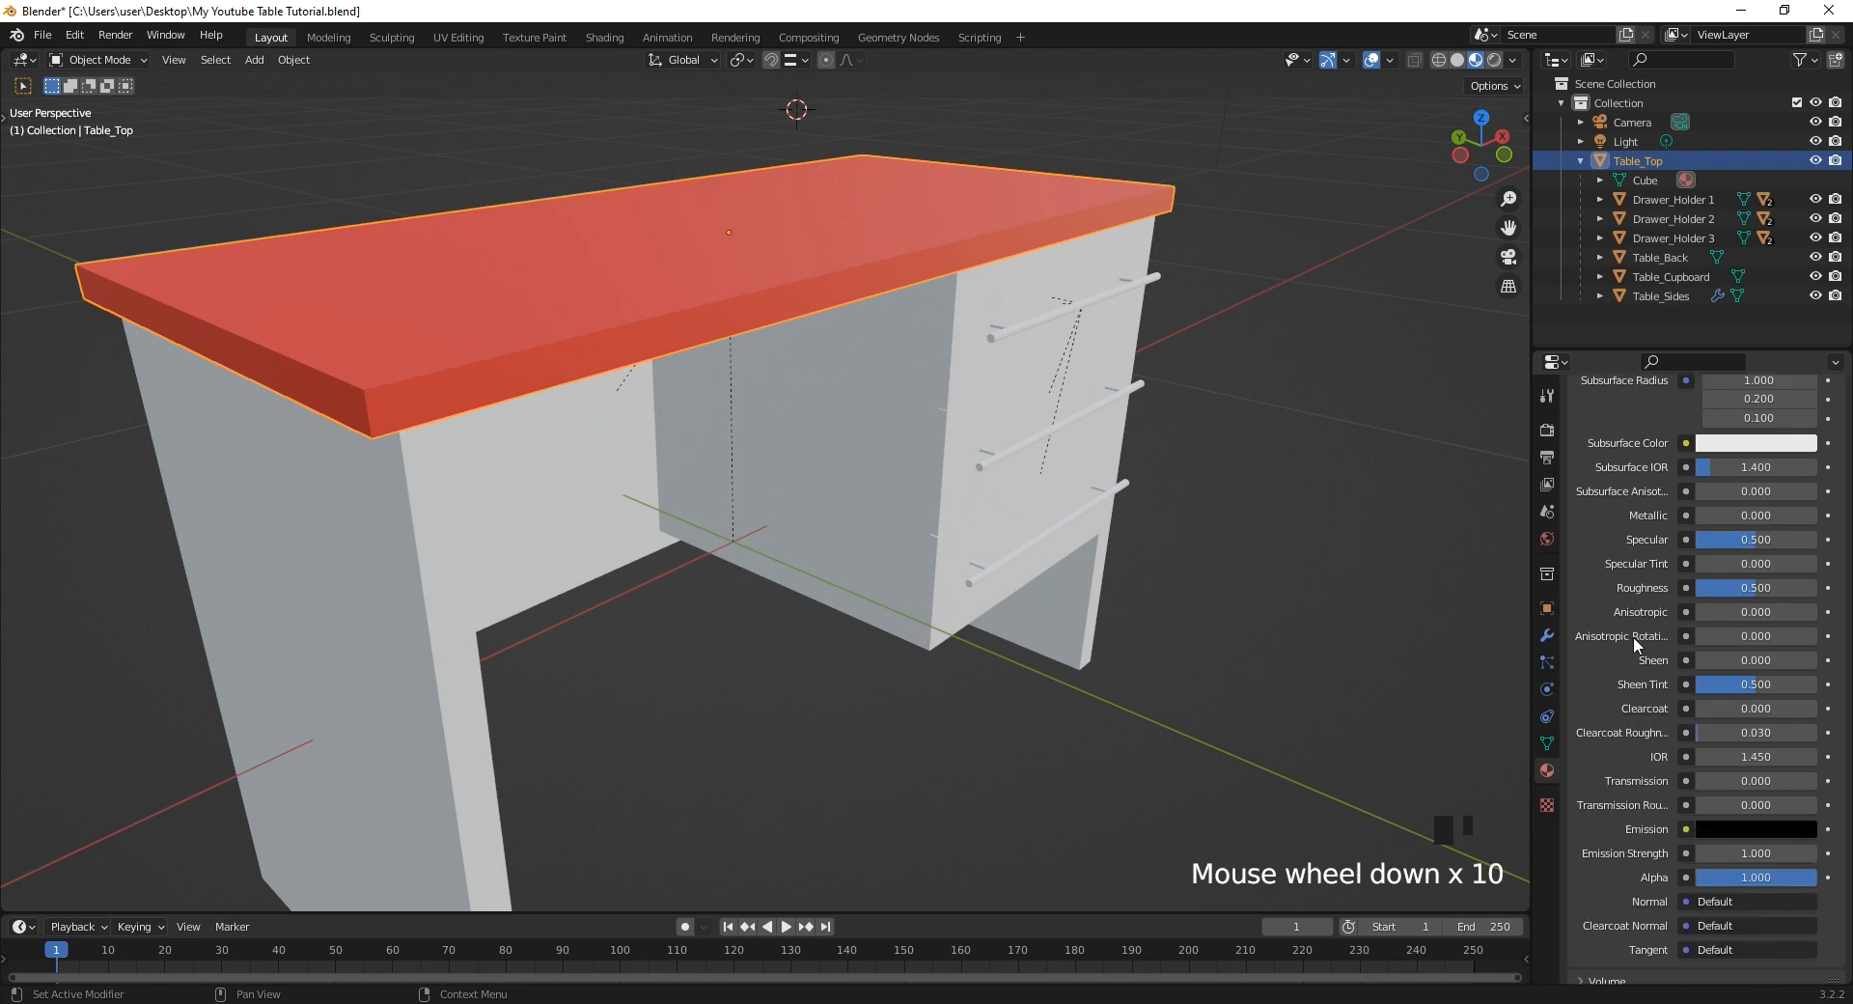
{"action": "scroll", "coordinate": [1634, 645], "scroll_direction": "up", "scroll_amount": 12}
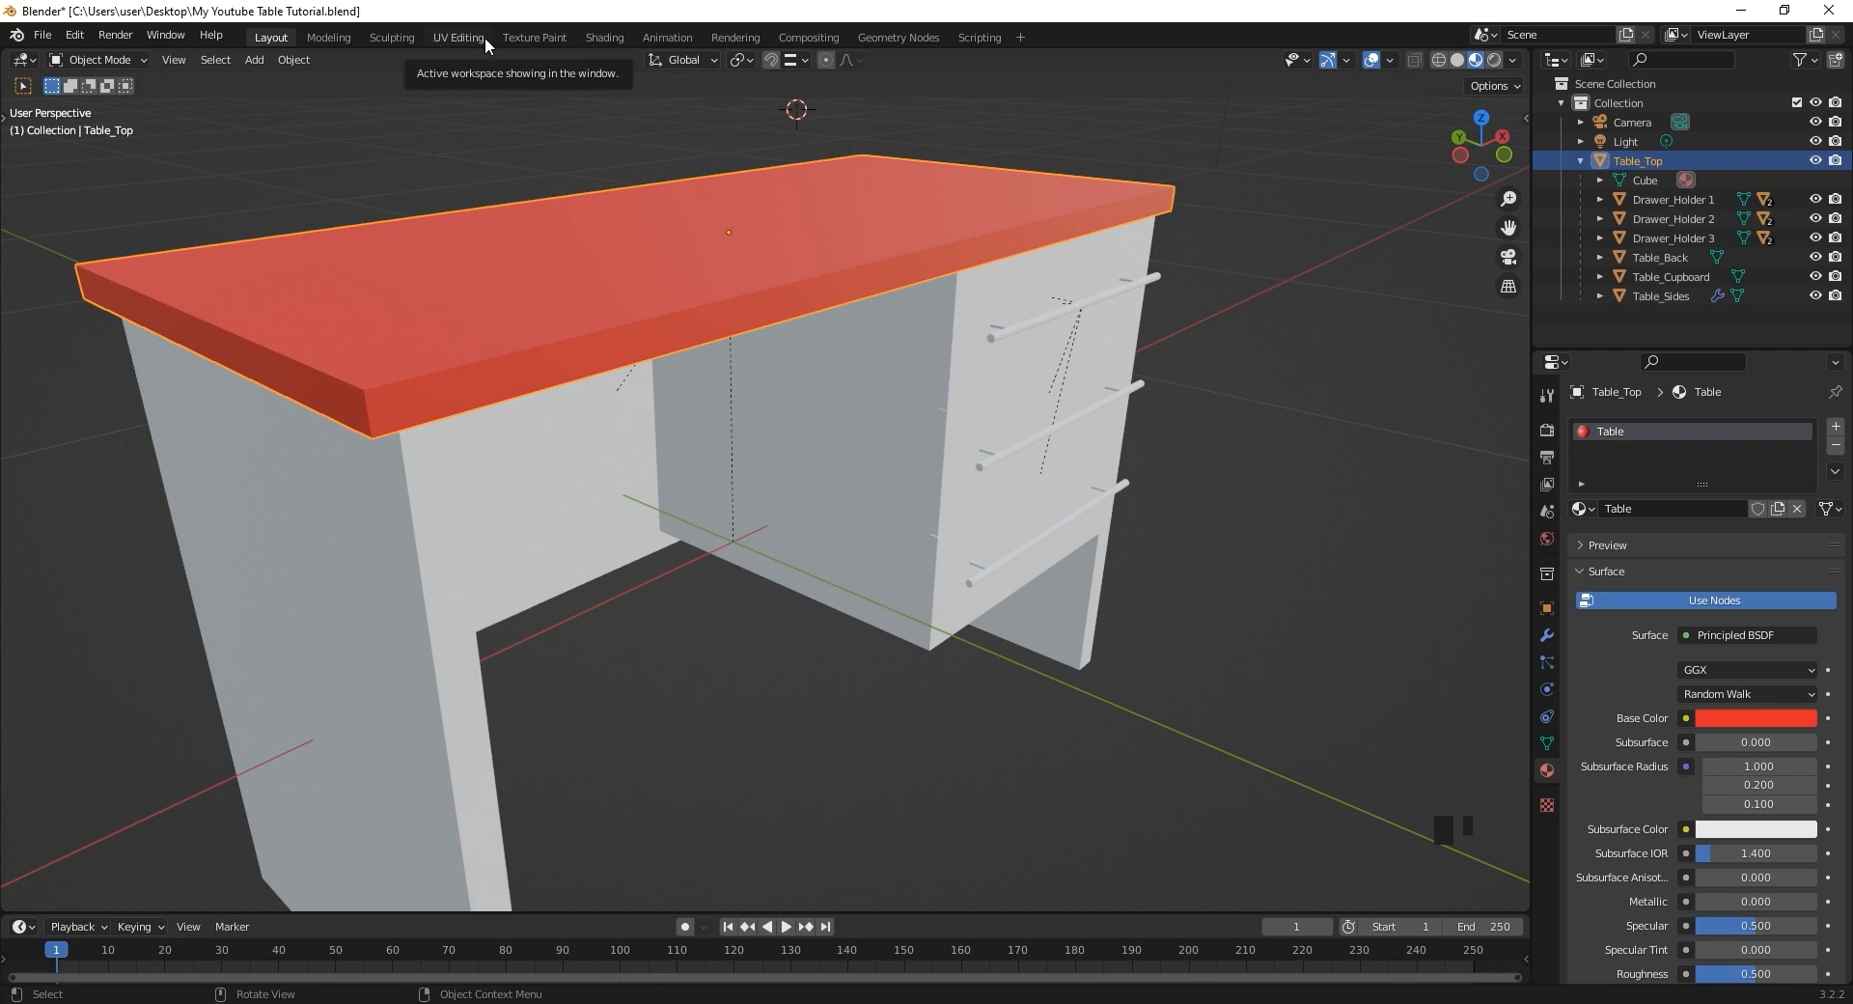
Switch to the Shading workspace, frame the desk, and expand the shader editor over the image editor.
{"action": "left_click", "coordinate": [606, 39]}
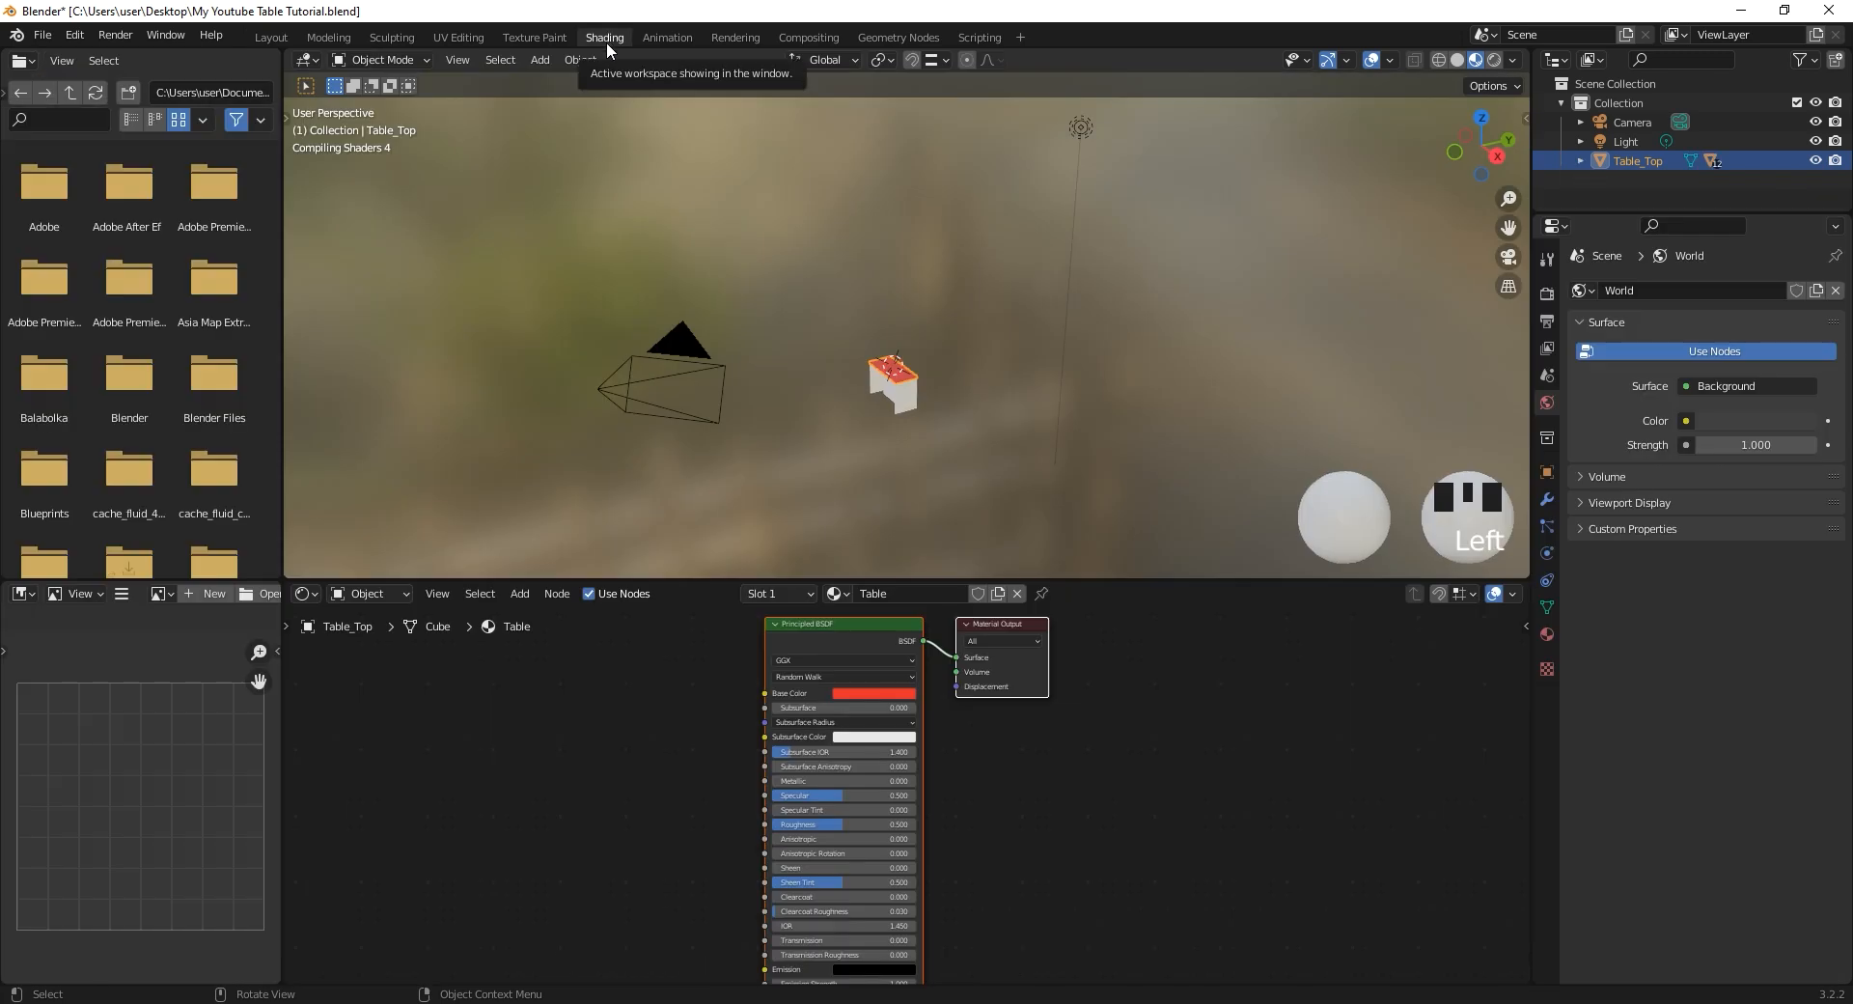
{"action": "middle_click_drag", "start_coordinate": [965, 357], "coordinate": [970, 271], "text": "shift"}
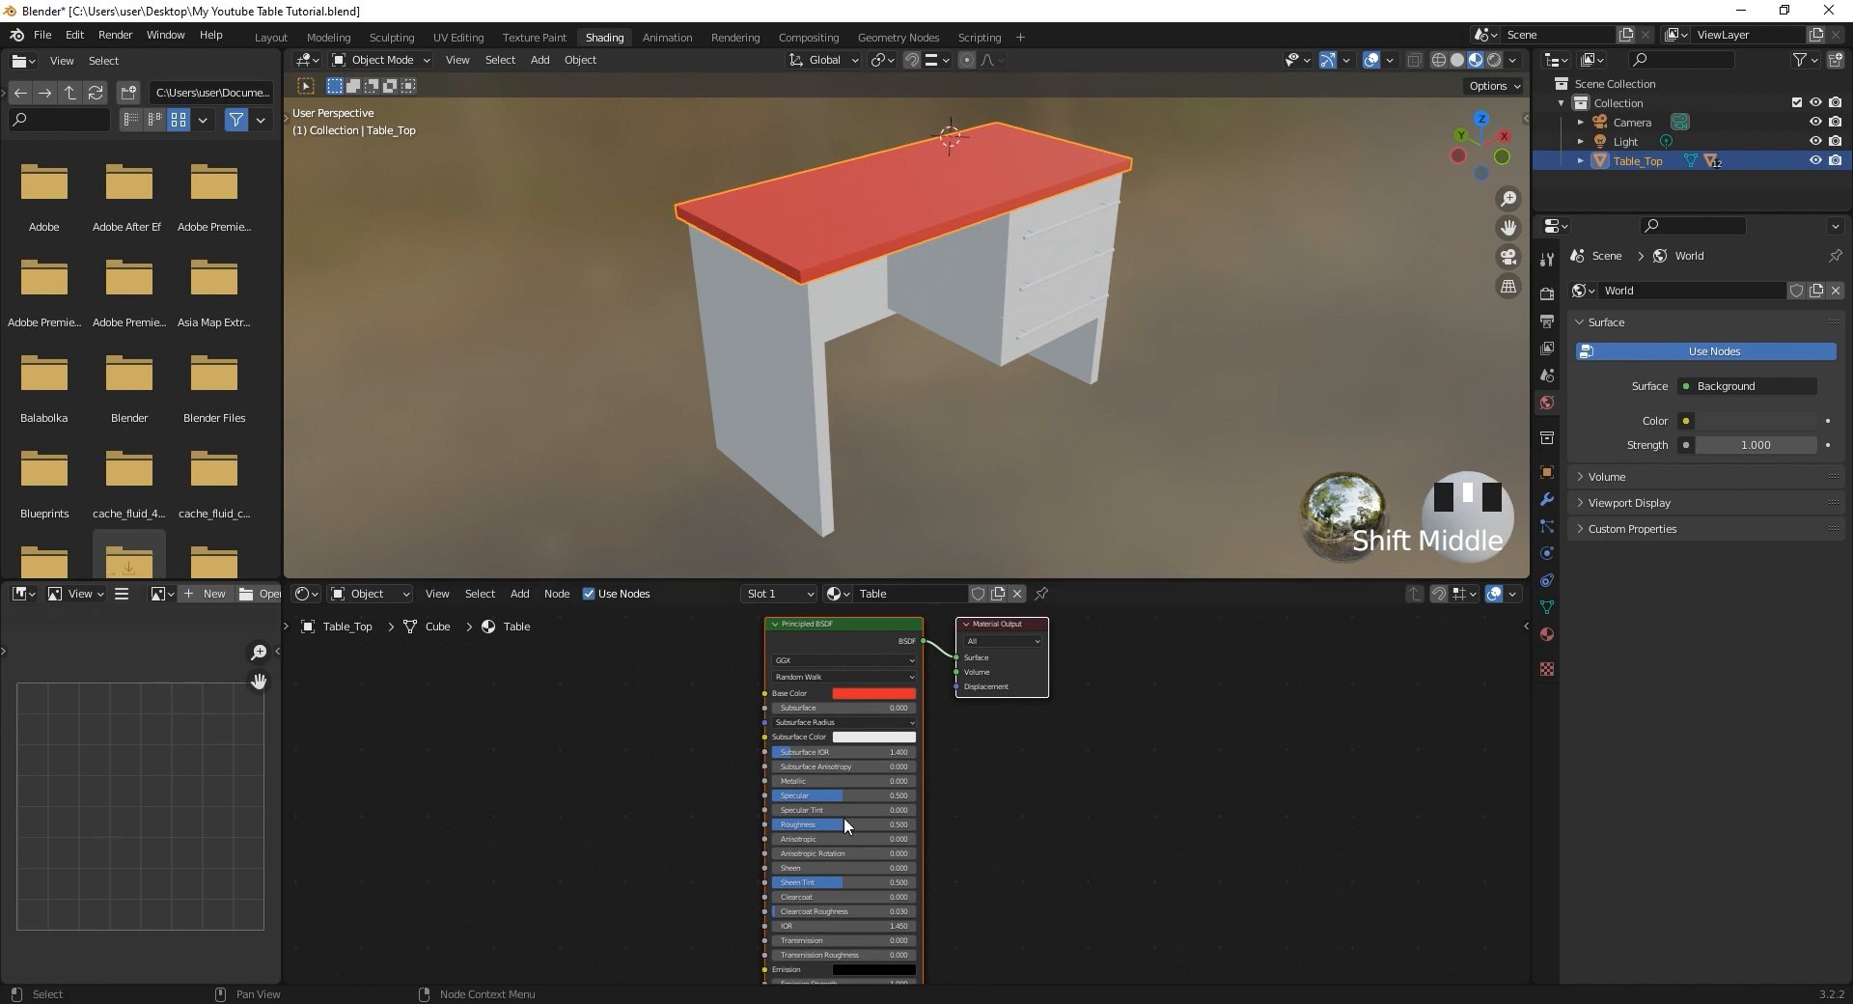
{"action": "scroll", "coordinate": [844, 817], "scroll_direction": "down", "scroll_amount": 2}
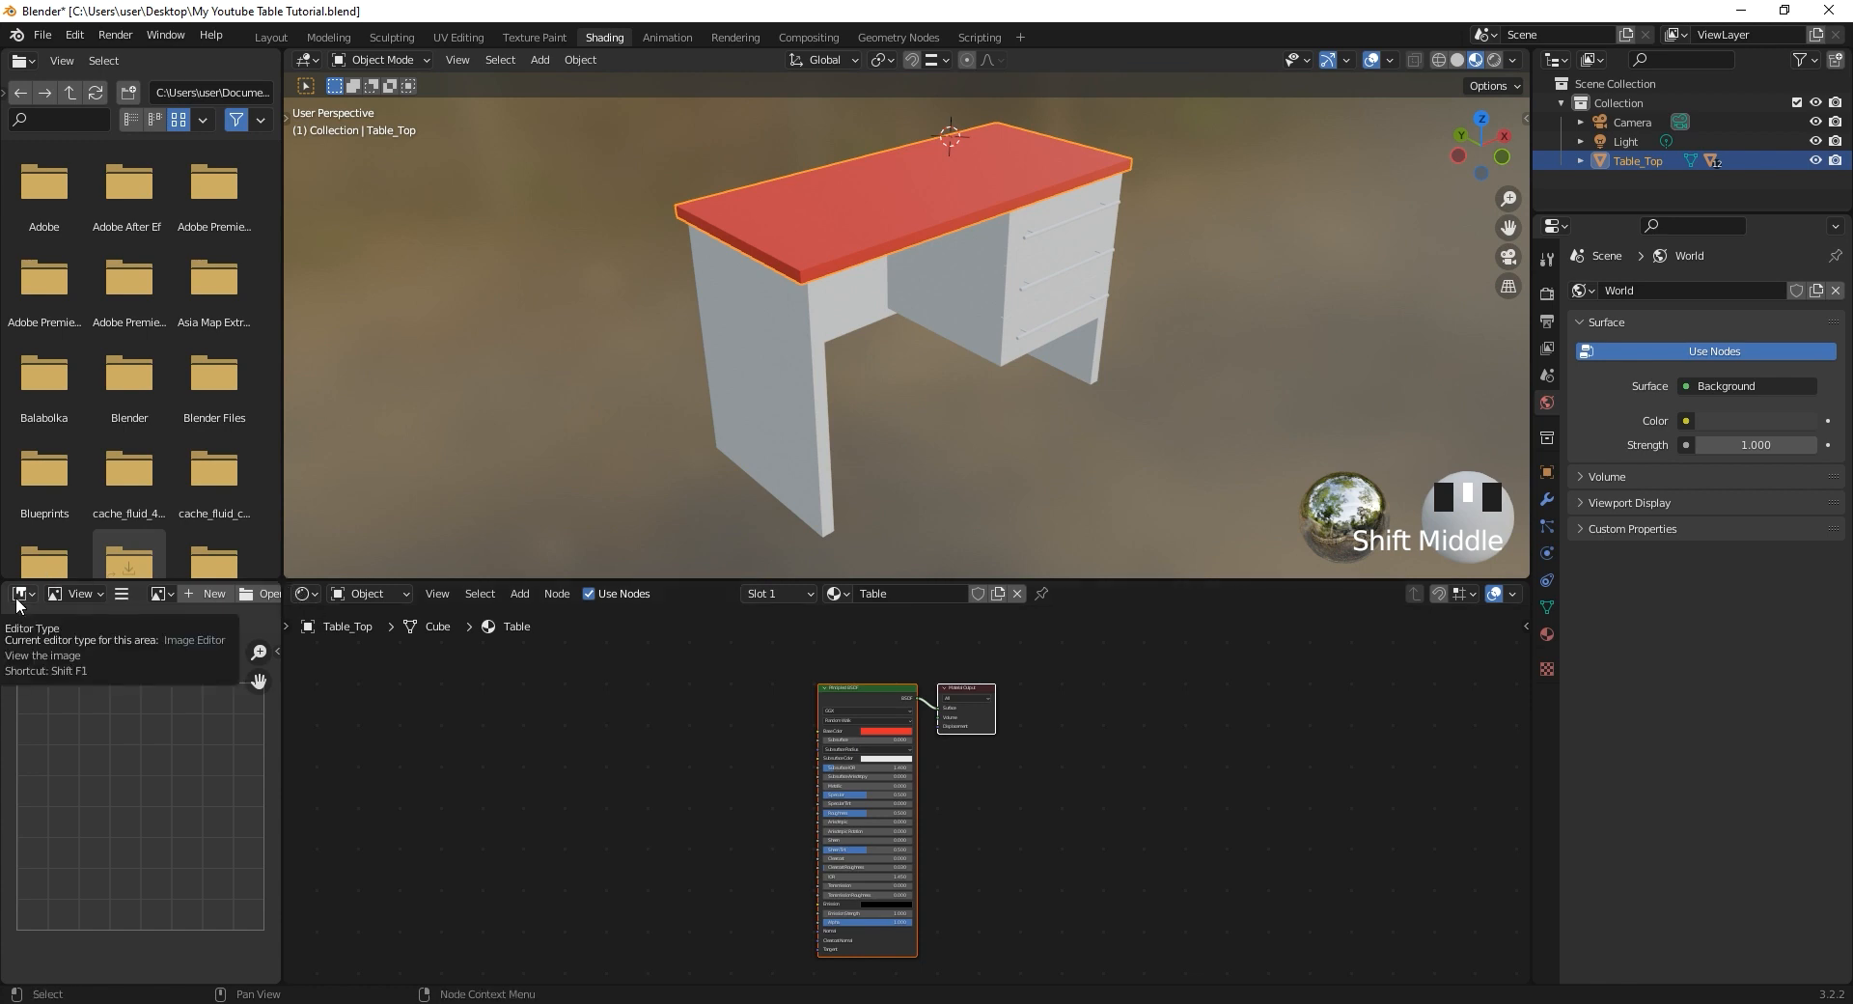
{"action": "left_click_drag", "start_coordinate": [290, 593], "coordinate": [232, 598]}
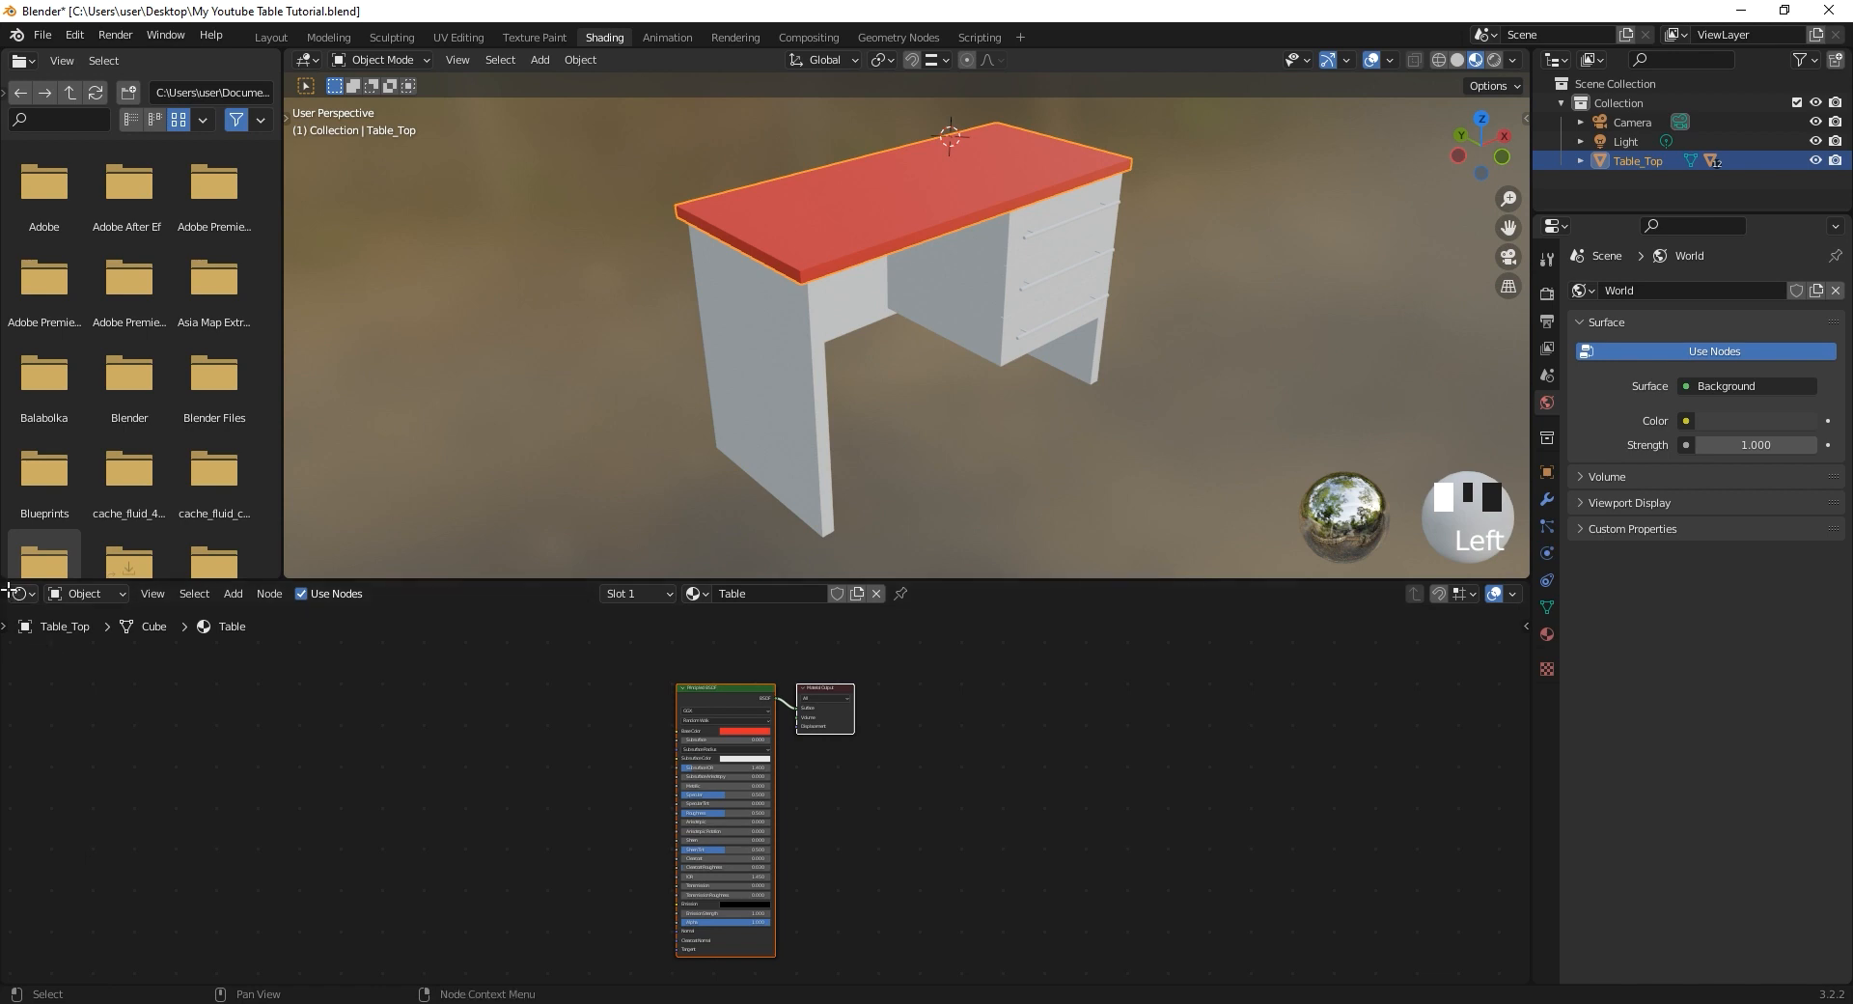
Split the shader editor into two side-by-side areas and join them back into one.
{"action": "left_click_drag", "start_coordinate": [8, 591], "coordinate": [357, 604]}
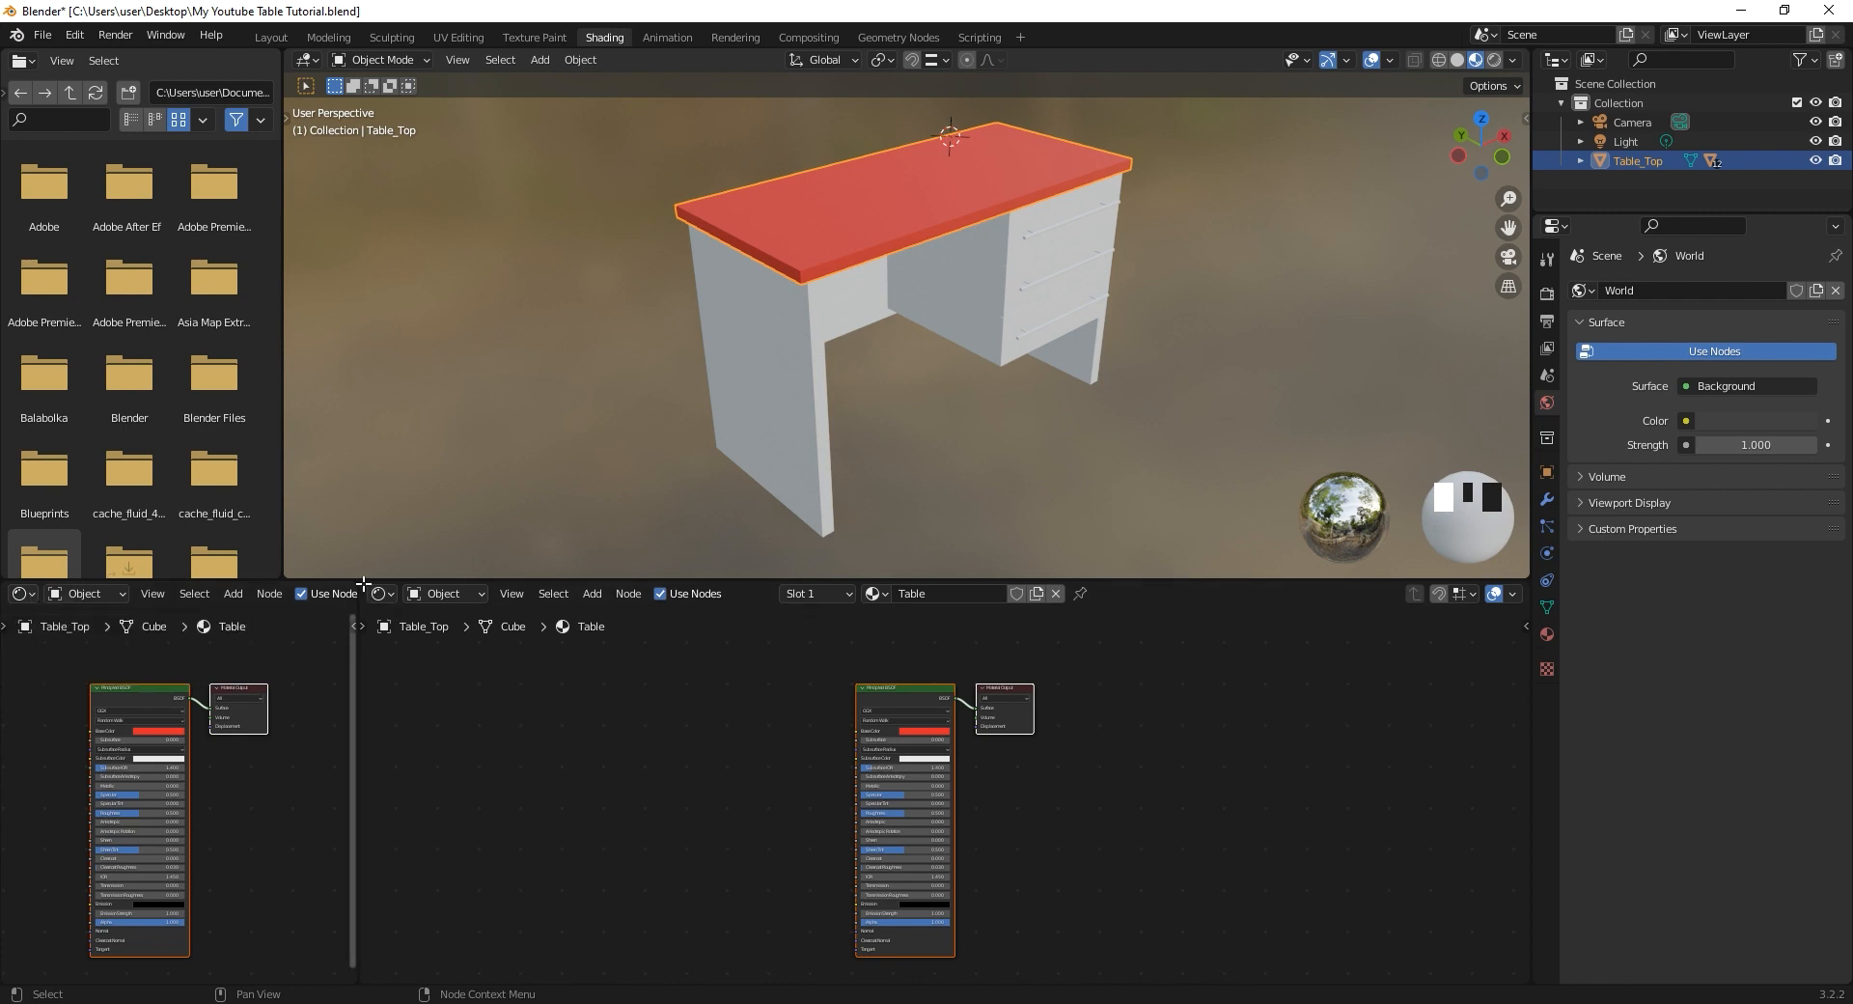
{"action": "right_click", "coordinate": [360, 685]}
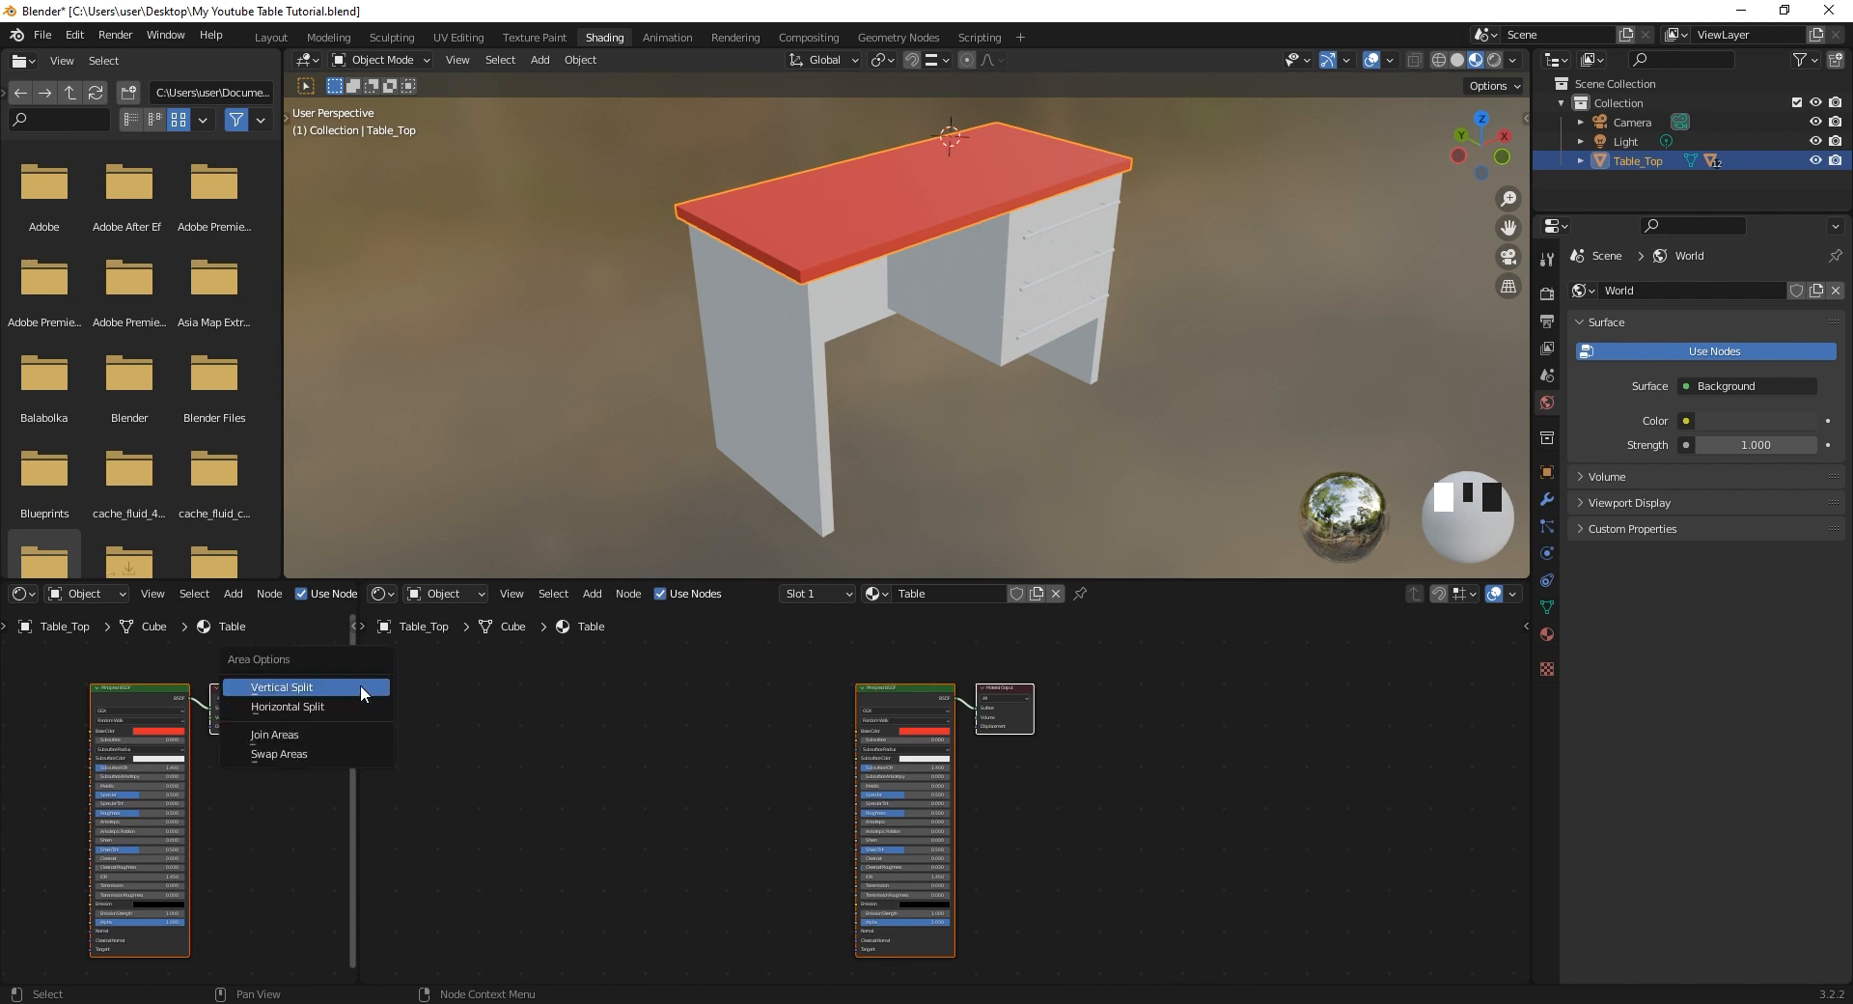
{"action": "left_click", "coordinate": [329, 733]}
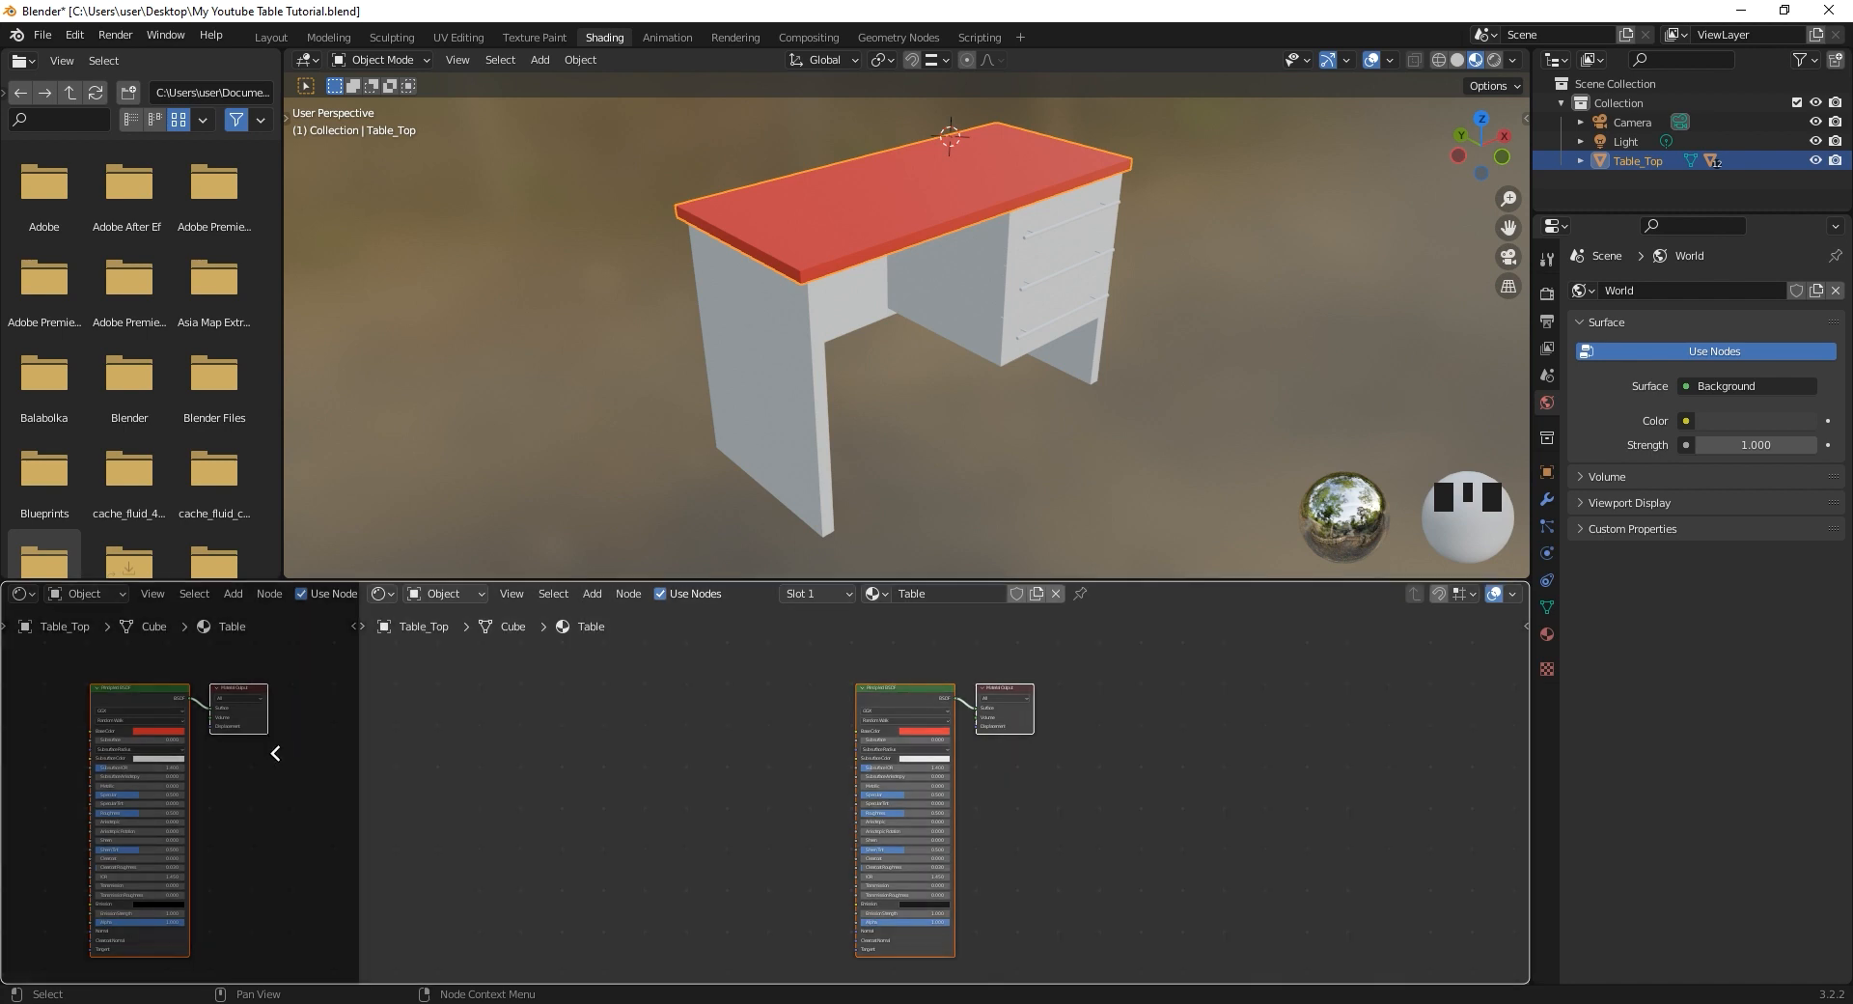
{"action": "left_click_drag", "start_coordinate": [275, 753], "coordinate": [249, 794]}
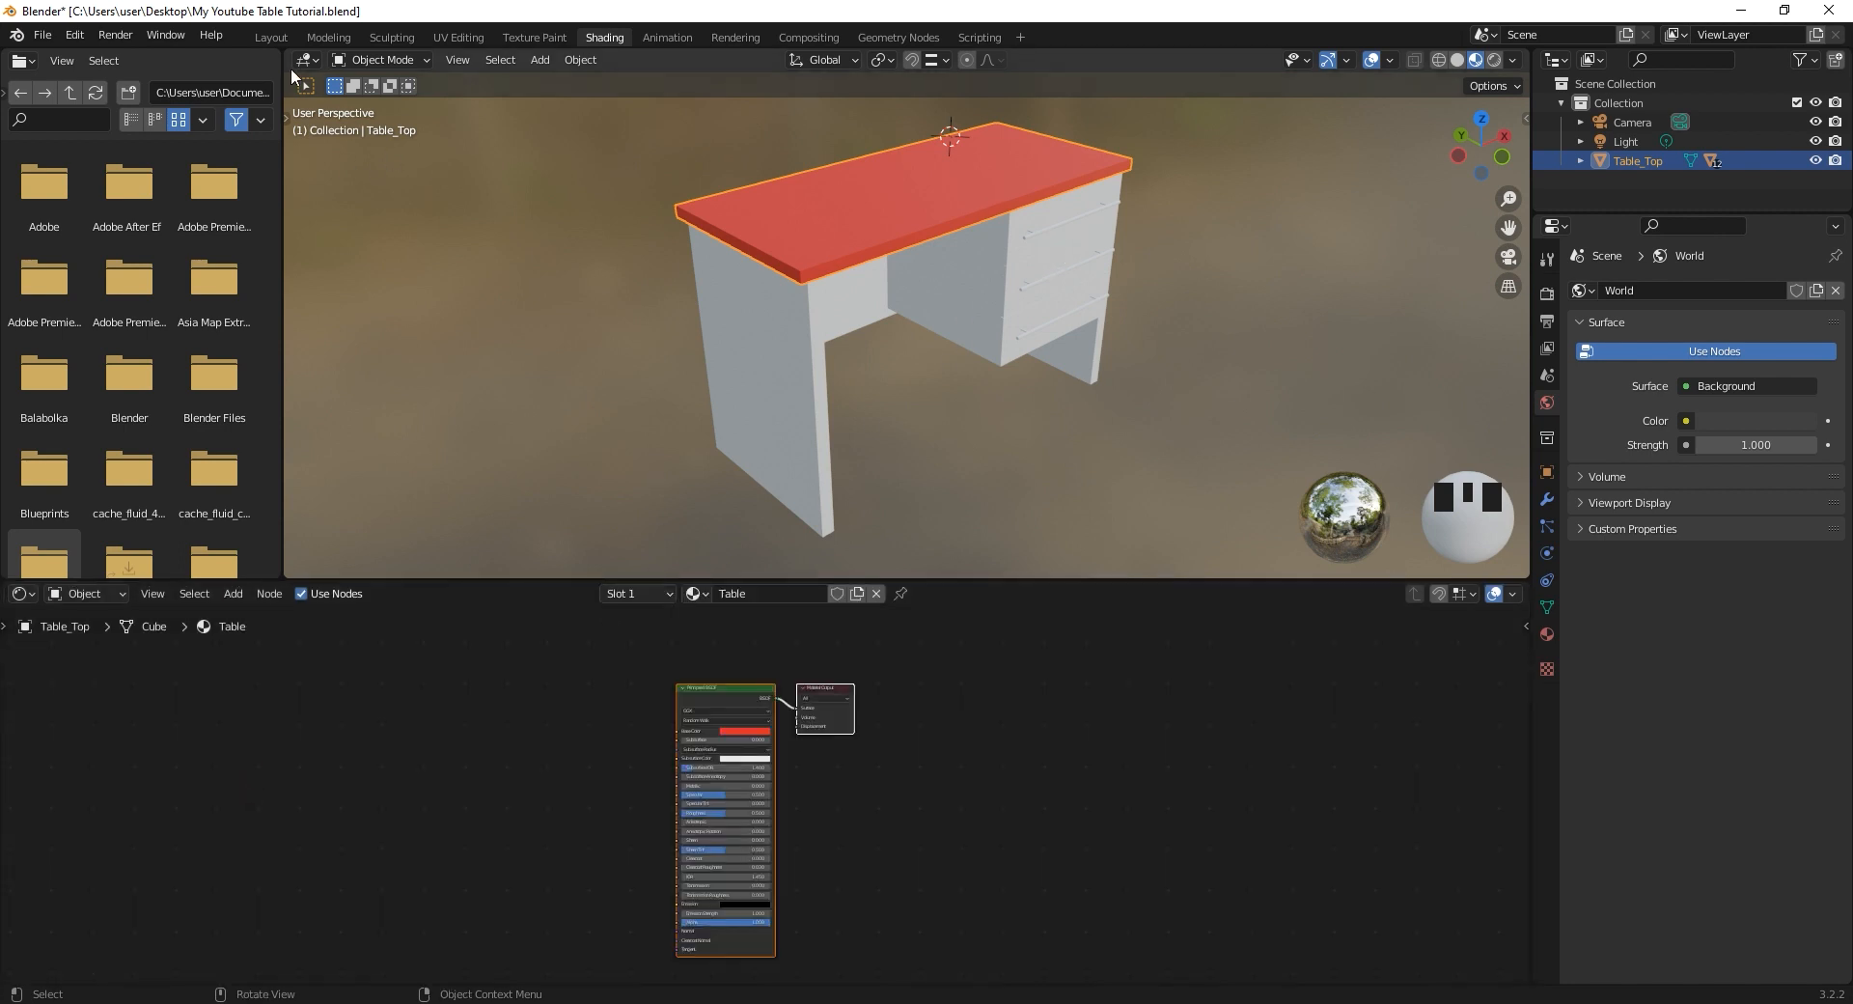
Rearrange the workspace into a 3D viewport beside a Shader Editor, absorbing the file browser and the lower node area.
{"action": "left_click_drag", "start_coordinate": [290, 50], "coordinate": [125, 367]}
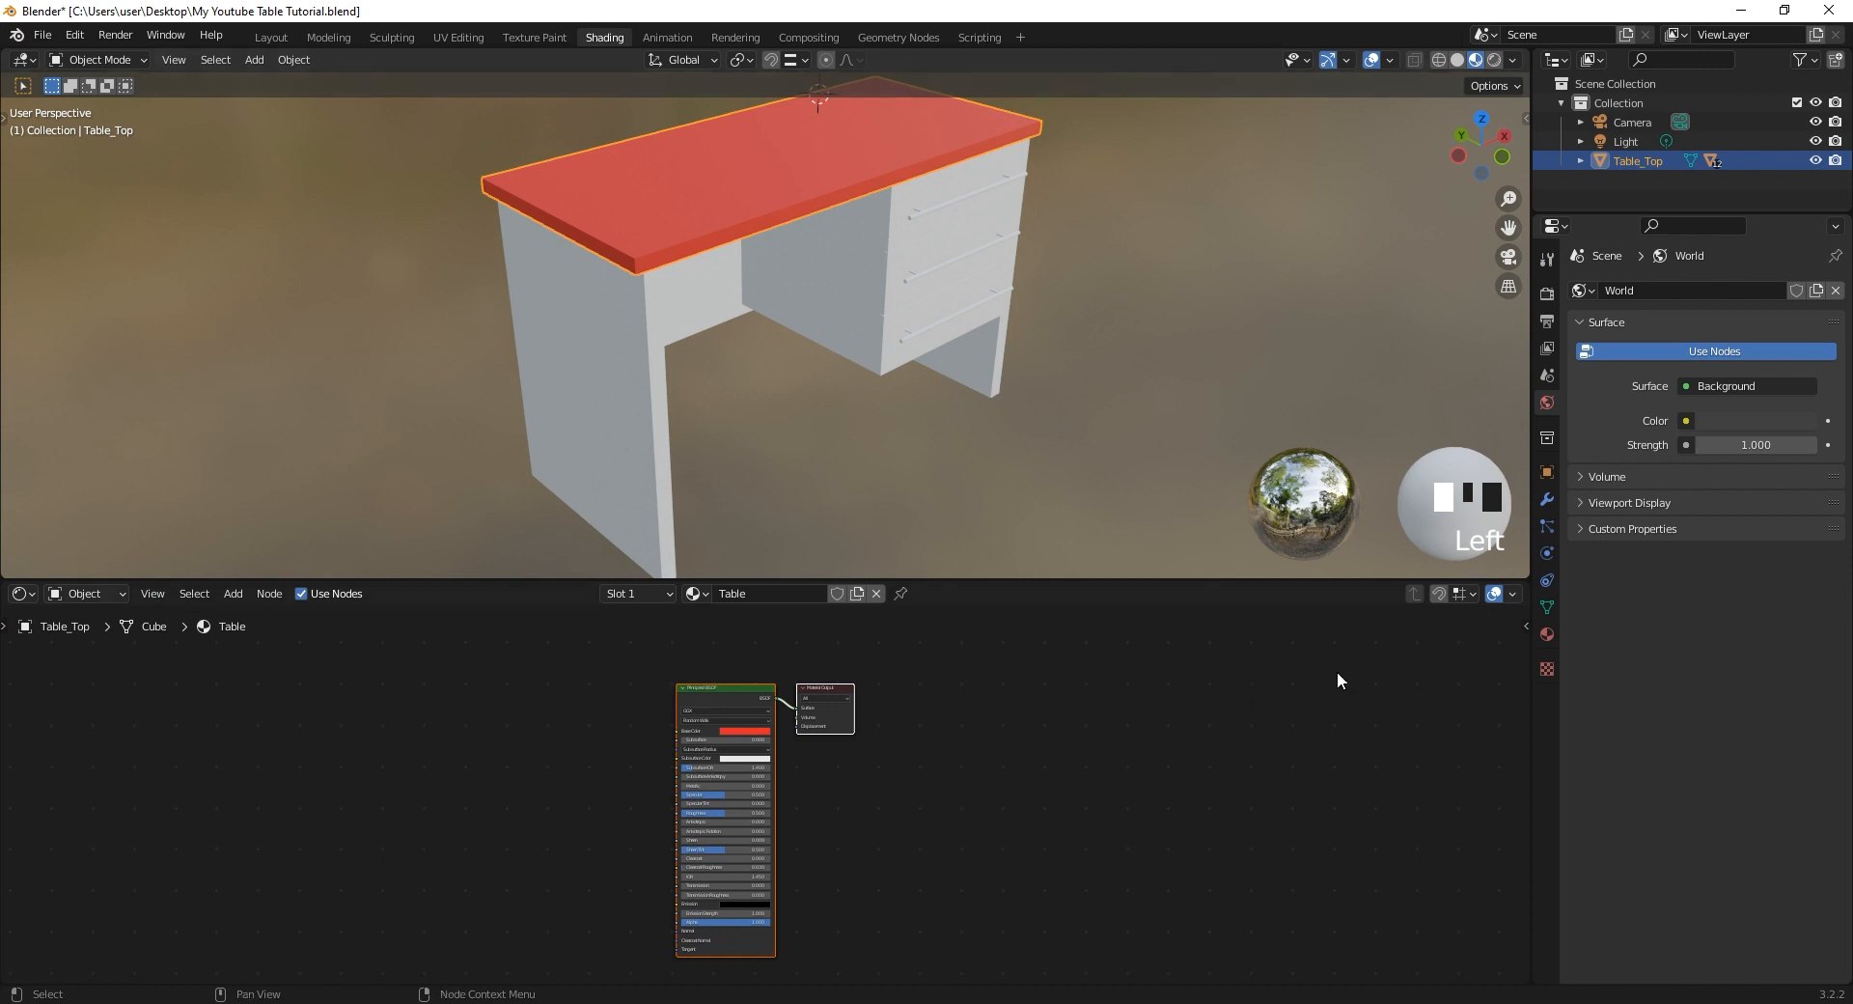
{"action": "left_click_drag", "start_coordinate": [1522, 577], "coordinate": [1519, 610]}
{"action": "left_click_drag", "start_coordinate": [1523, 52], "coordinate": [731, 111]}
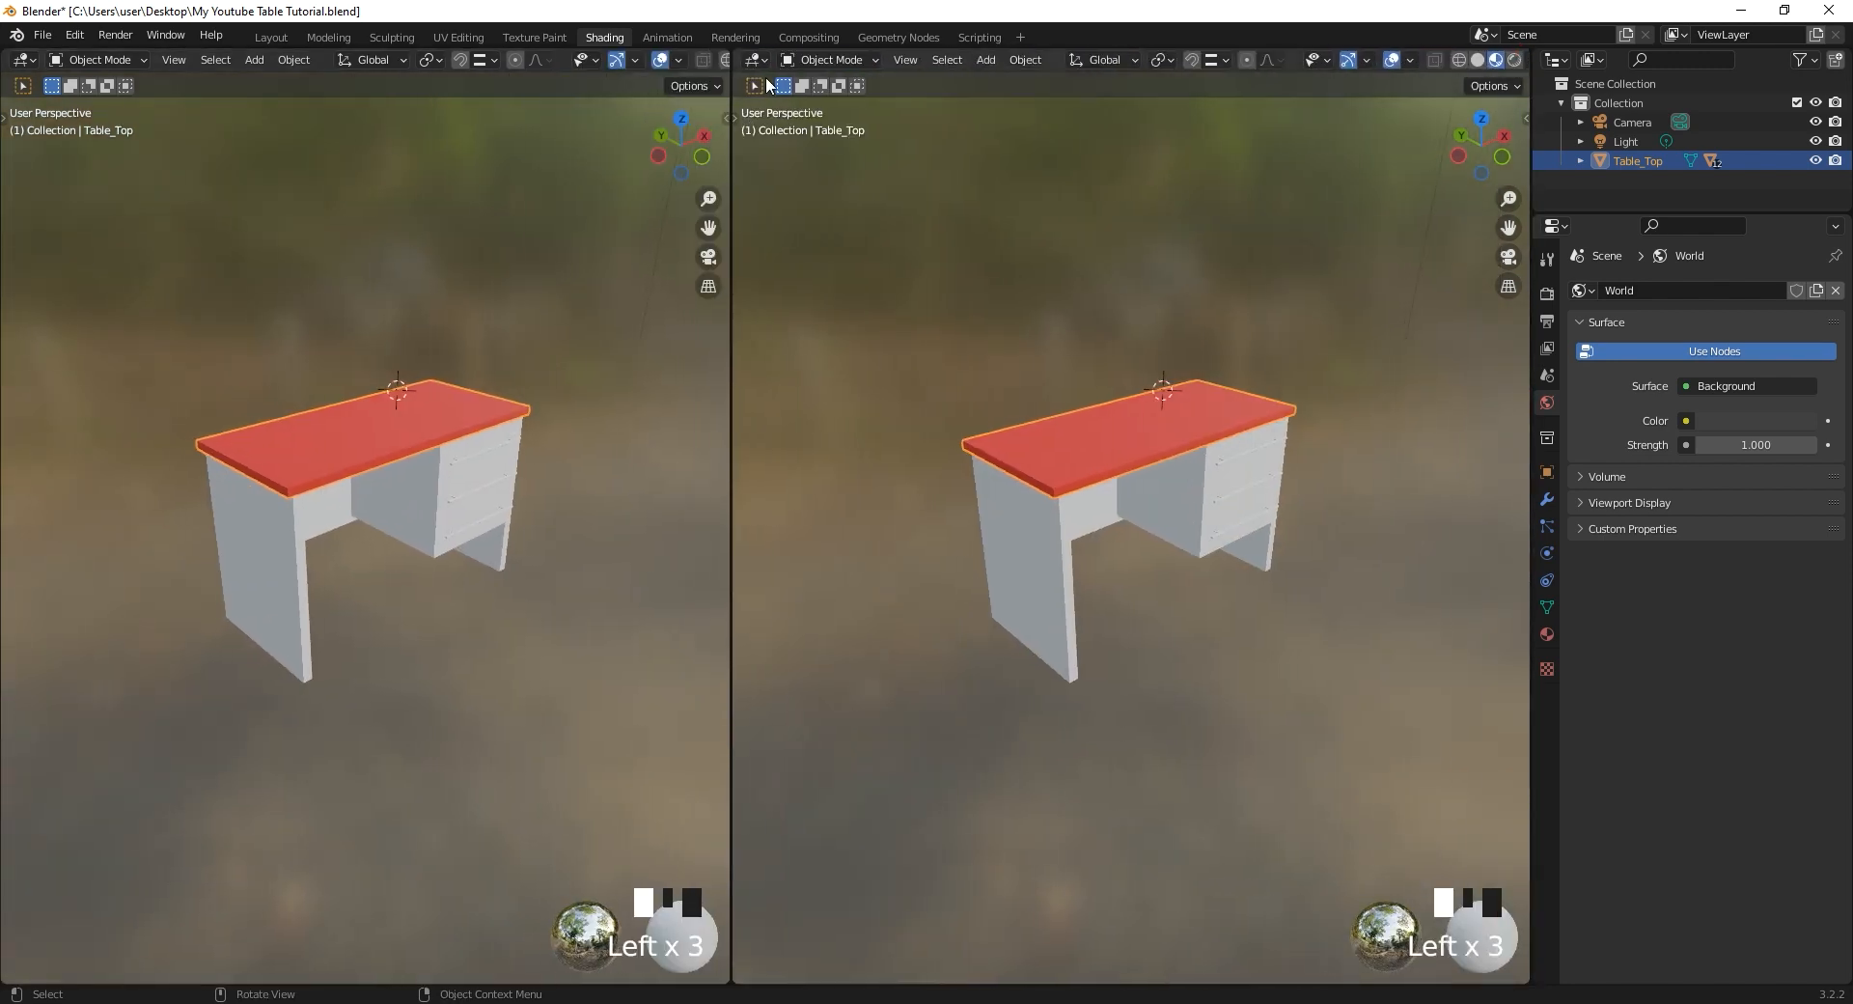
{"action": "left_click", "coordinate": [758, 60]}
{"action": "left_click", "coordinate": [807, 265]}
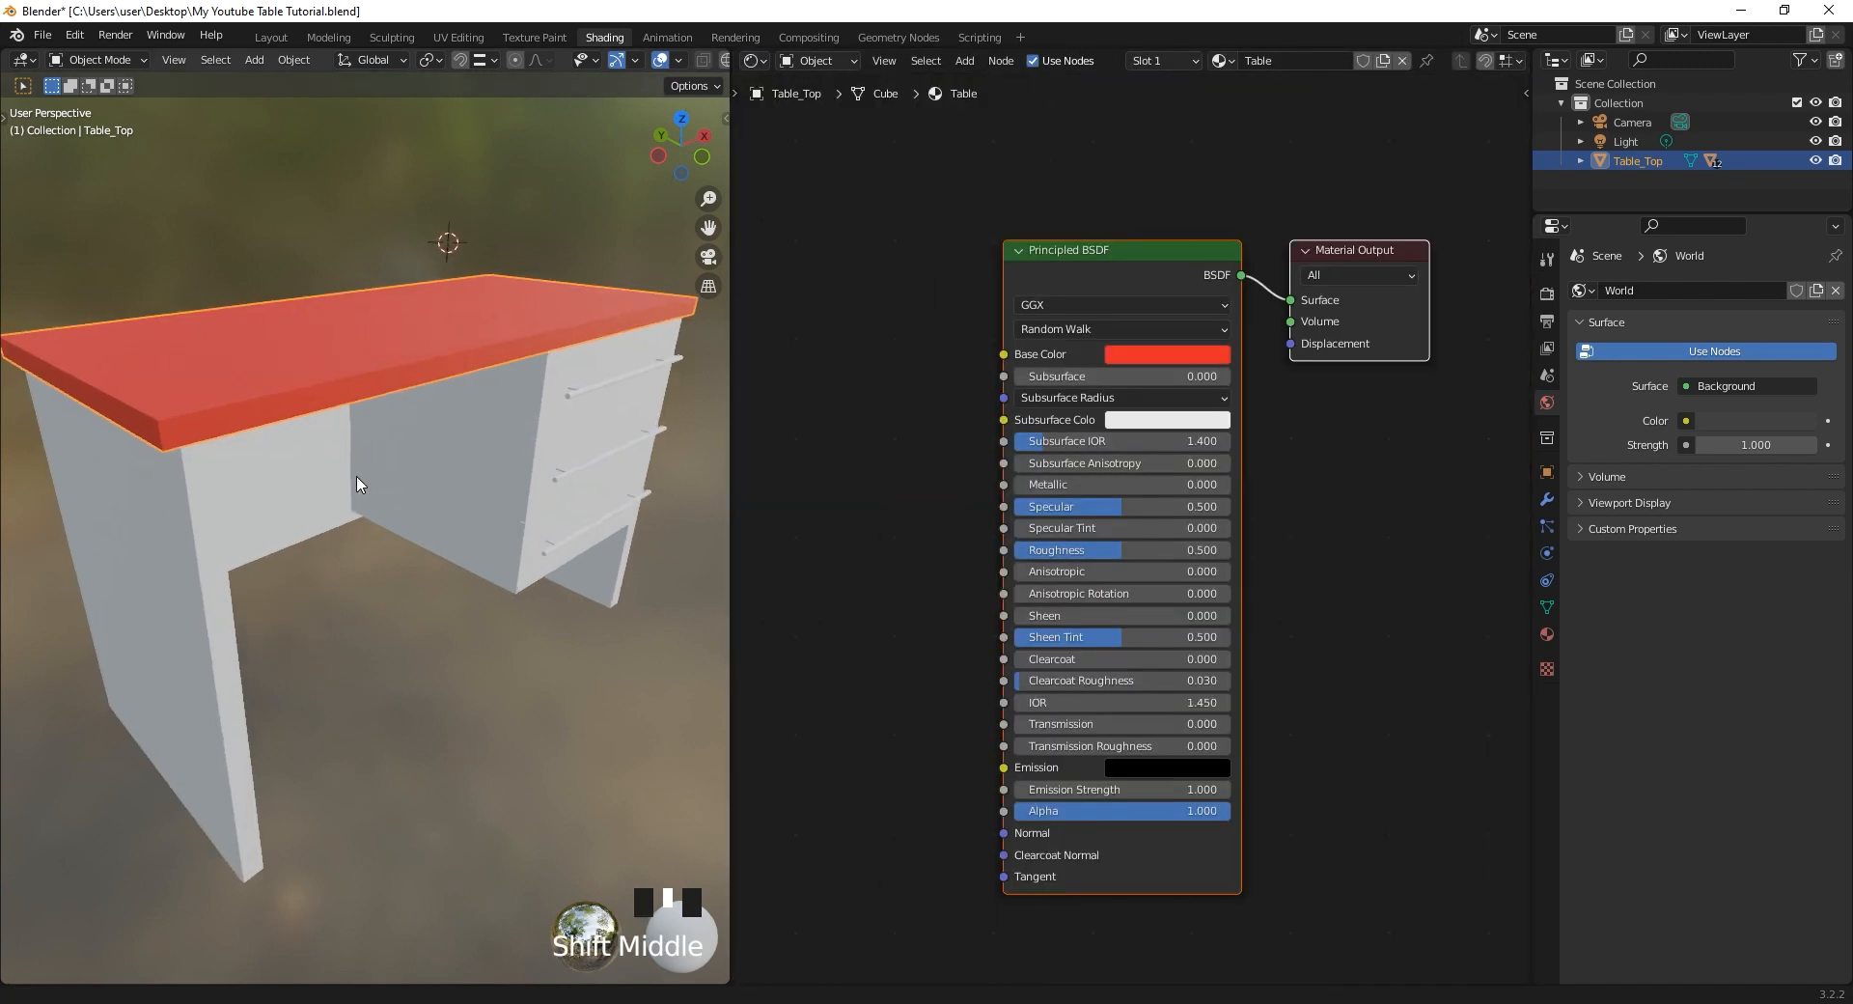
{"action": "middle_click_drag", "start_coordinate": [357, 482], "coordinate": [390, 471], "text": "shift"}
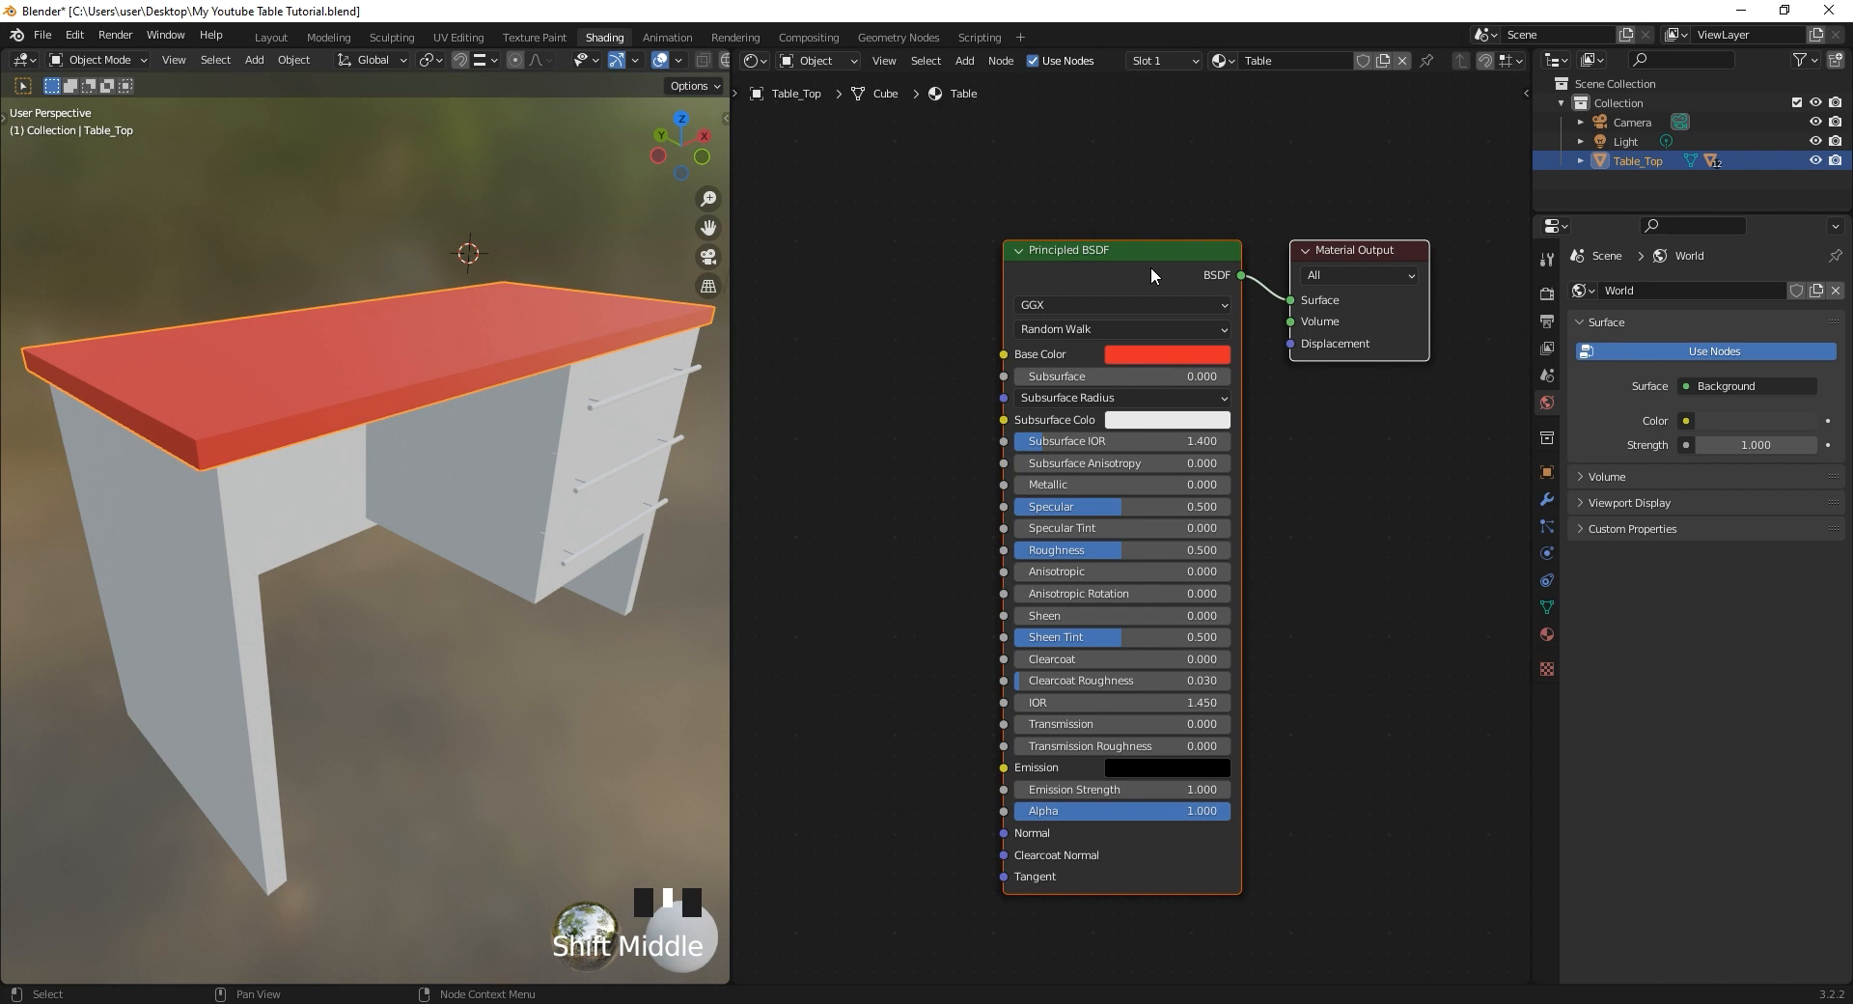
Display the Table material's properties and look through the available surface shaders without changing the current one.
{"action": "left_click", "coordinate": [1548, 633]}
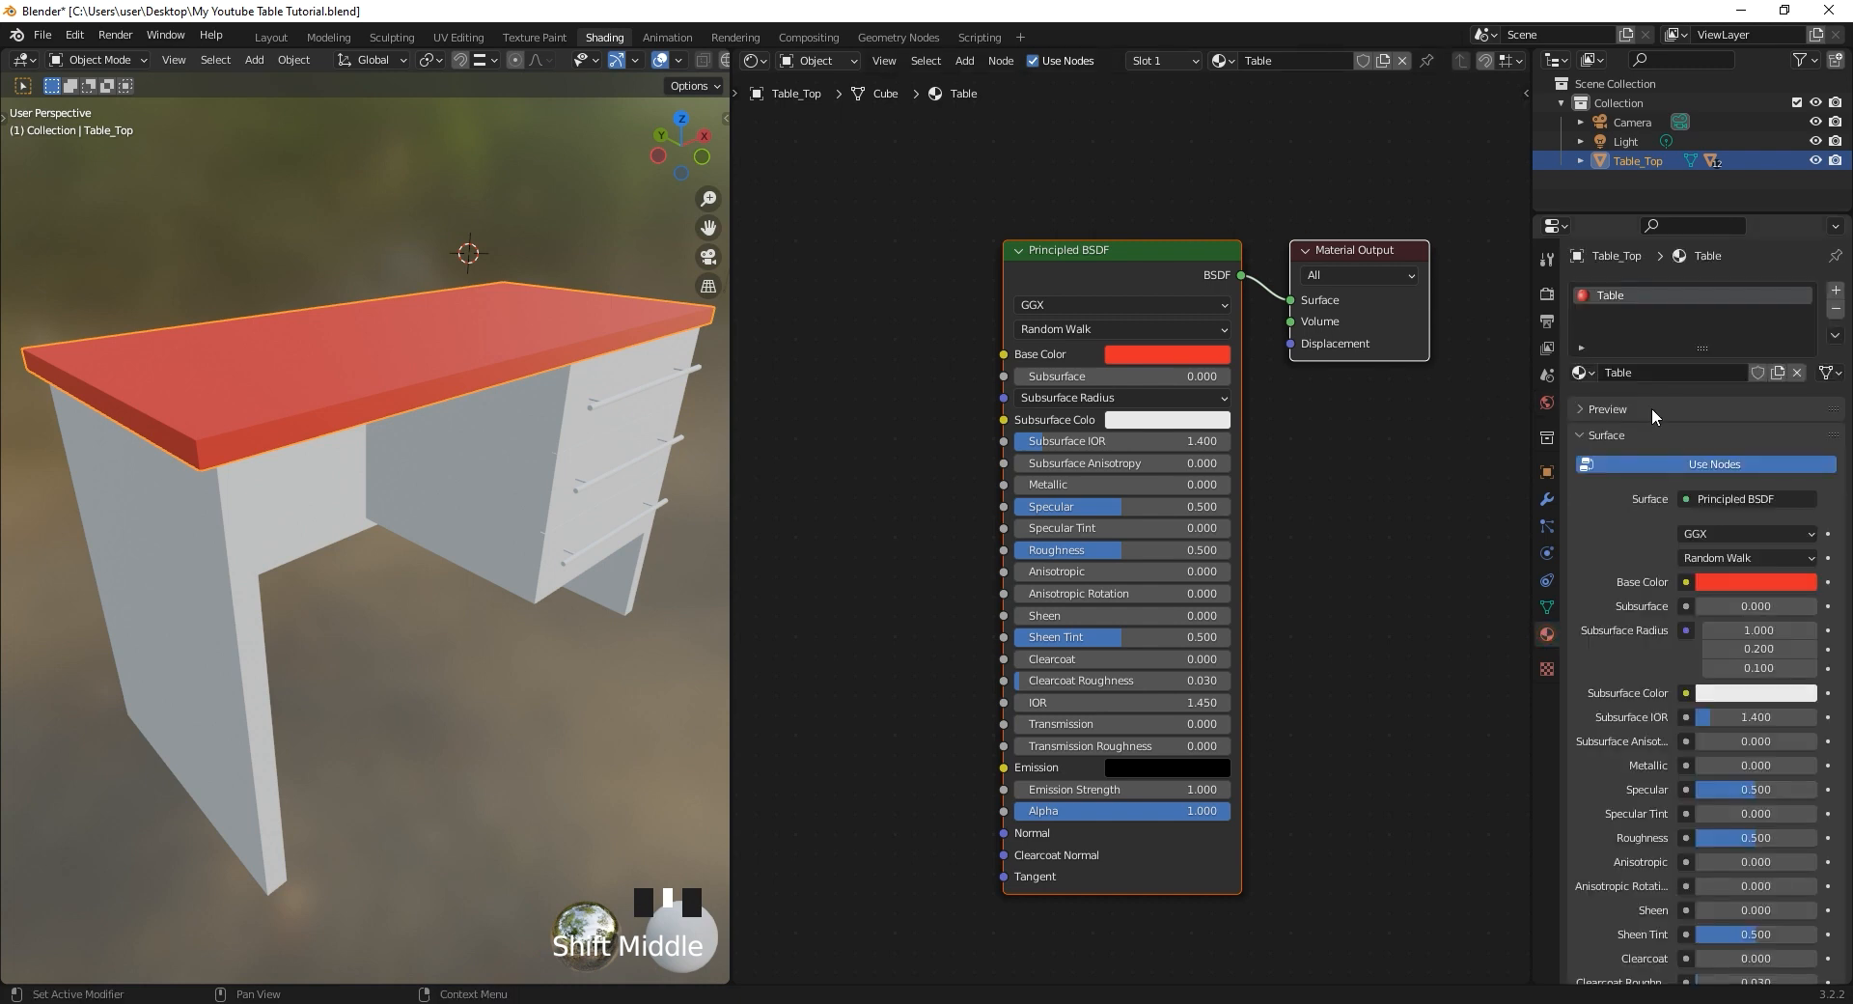
{"action": "left_click", "coordinate": [1705, 500]}
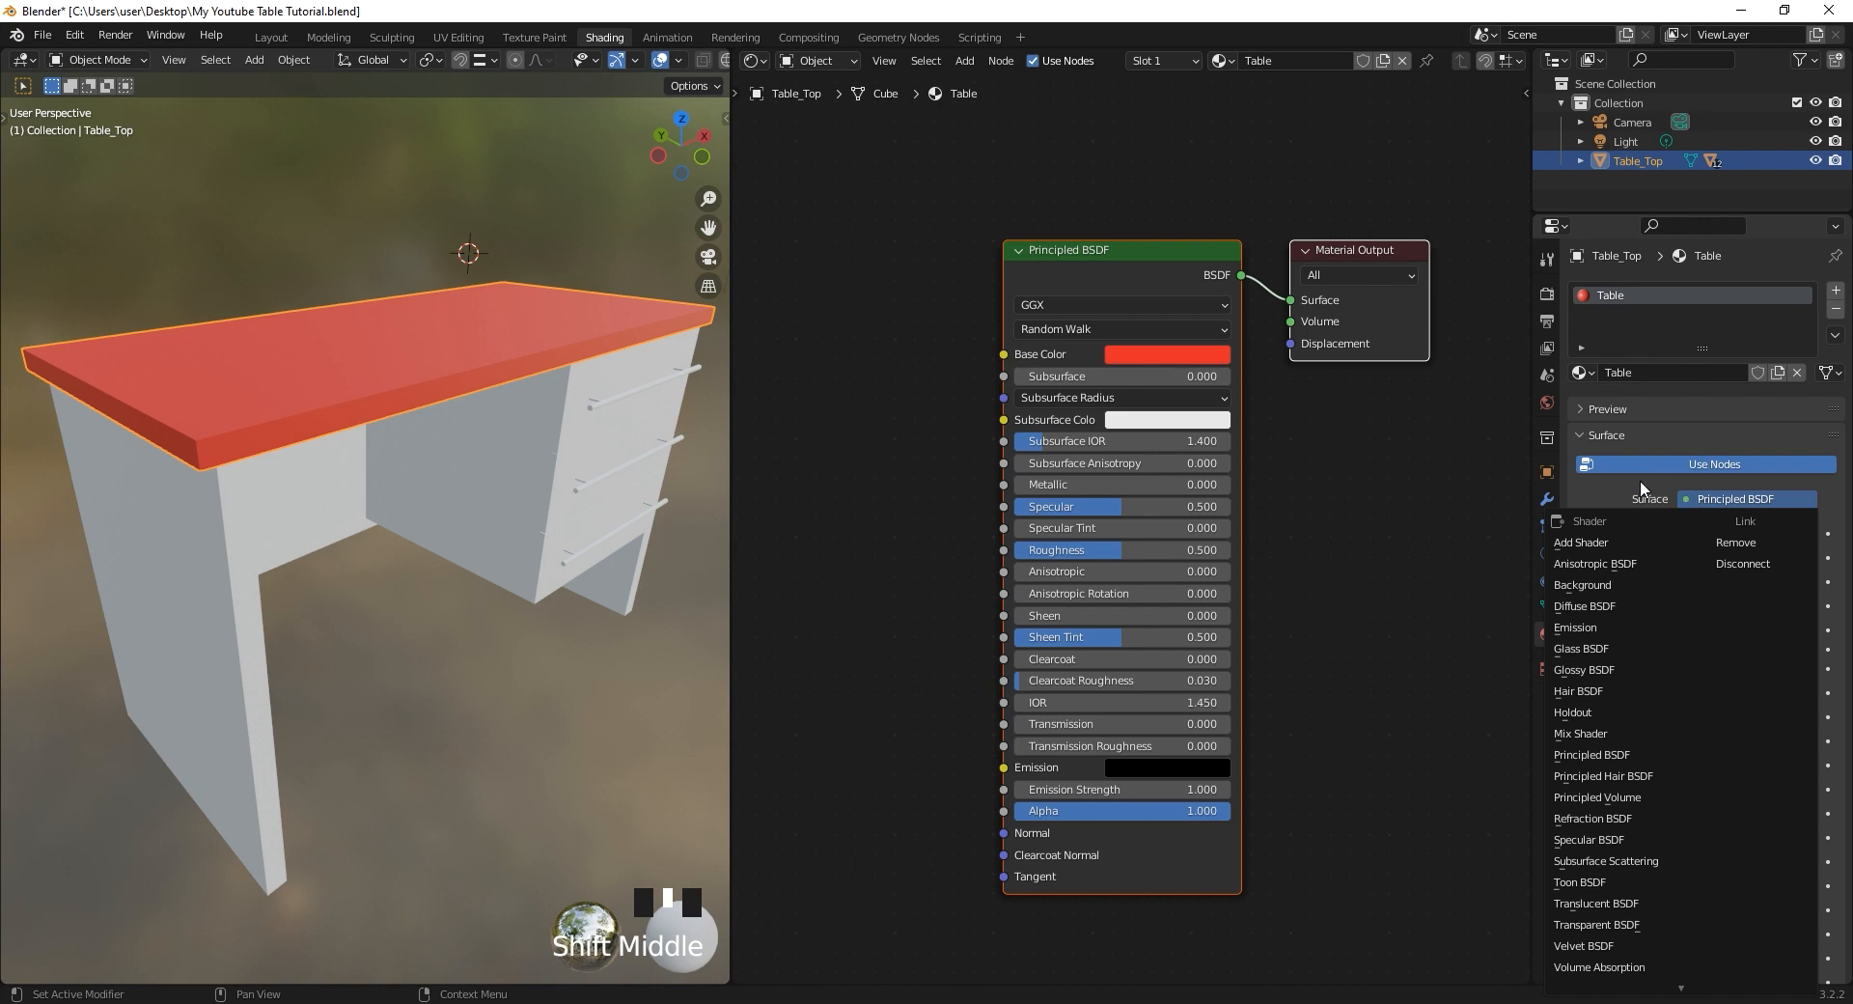
{"action": "key", "text": "Escape"}
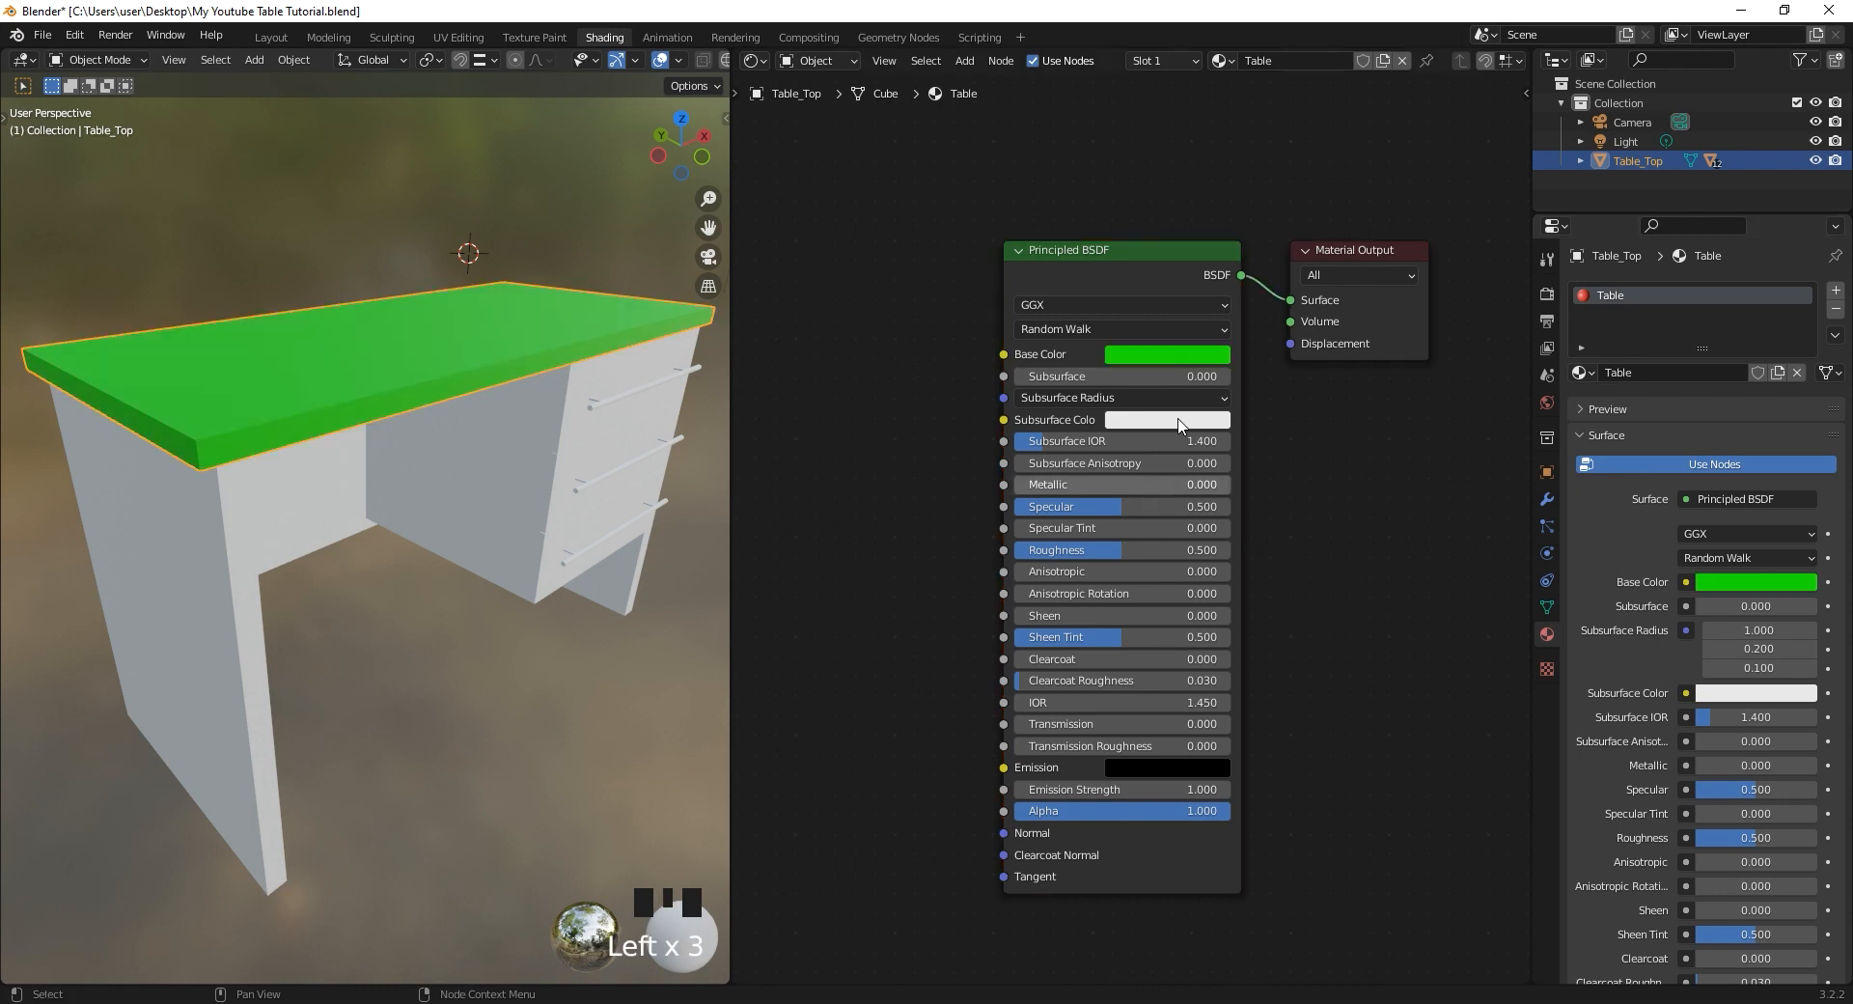
Set the Table material's base color to blue and its Metallic value to 1.000.
{"action": "left_click", "coordinate": [1174, 359]}
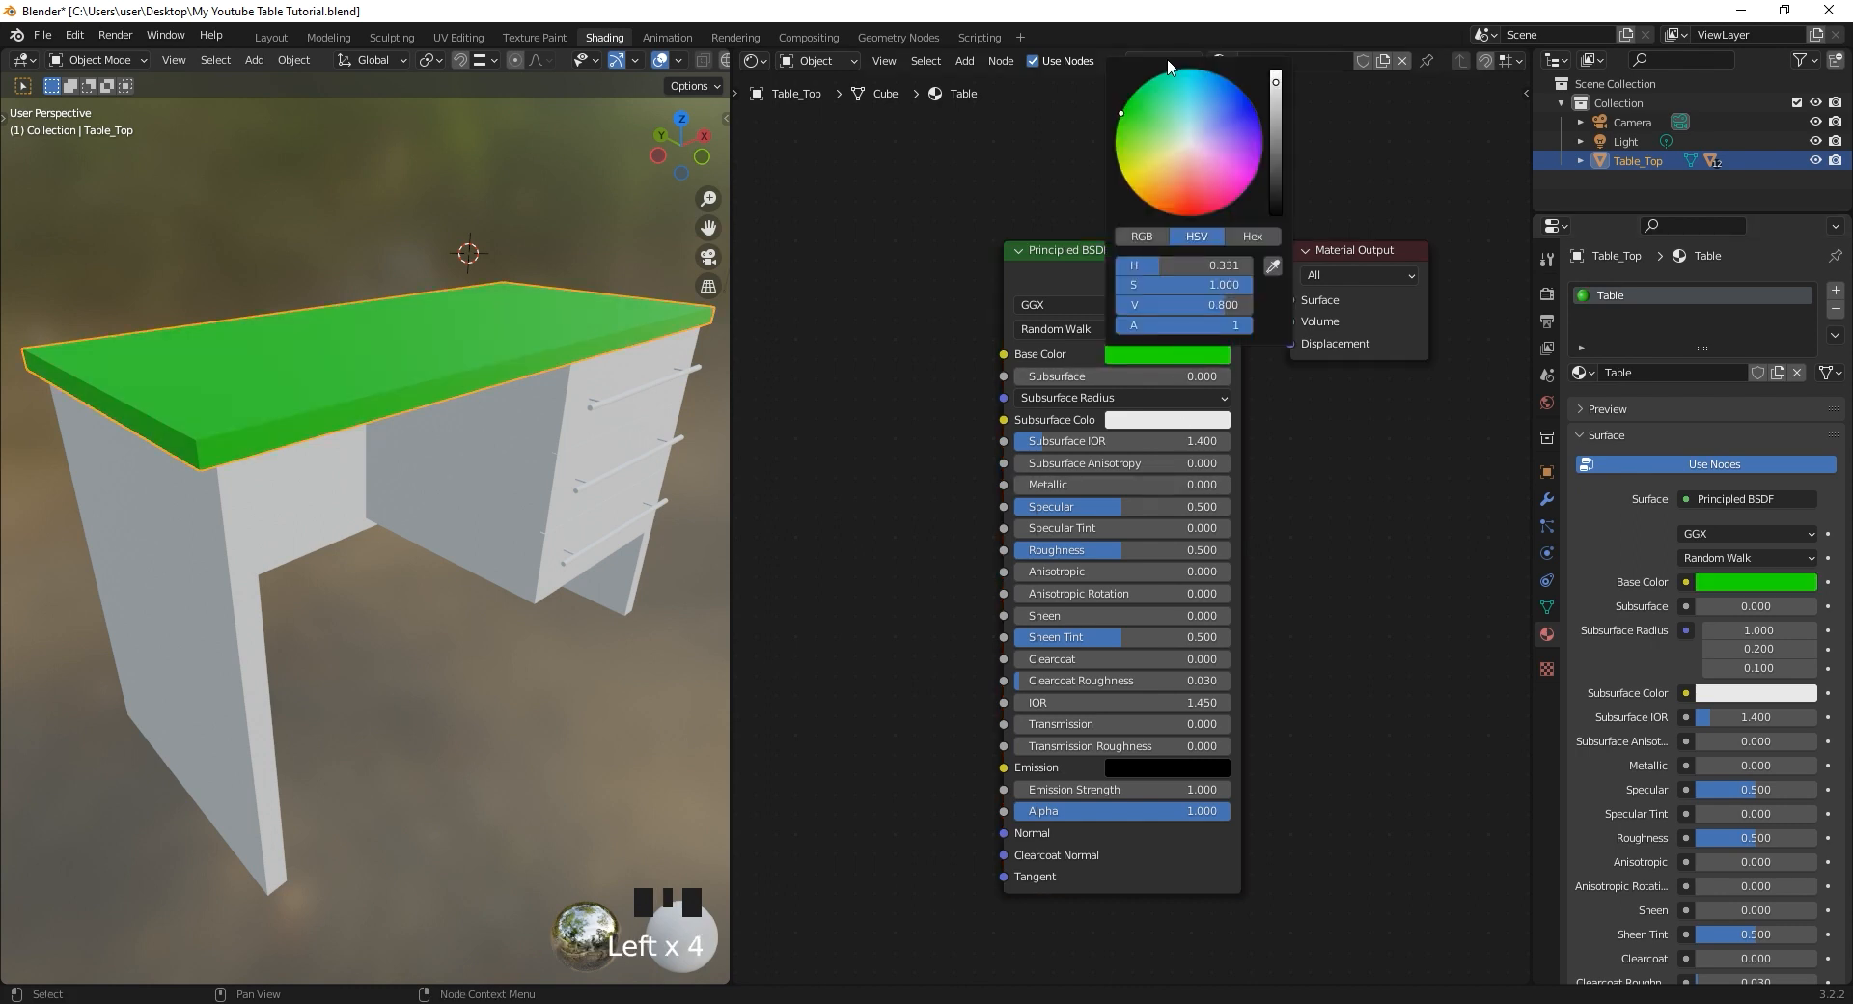
{"action": "left_click_drag", "start_coordinate": [1170, 123], "coordinate": [1259, 116]}
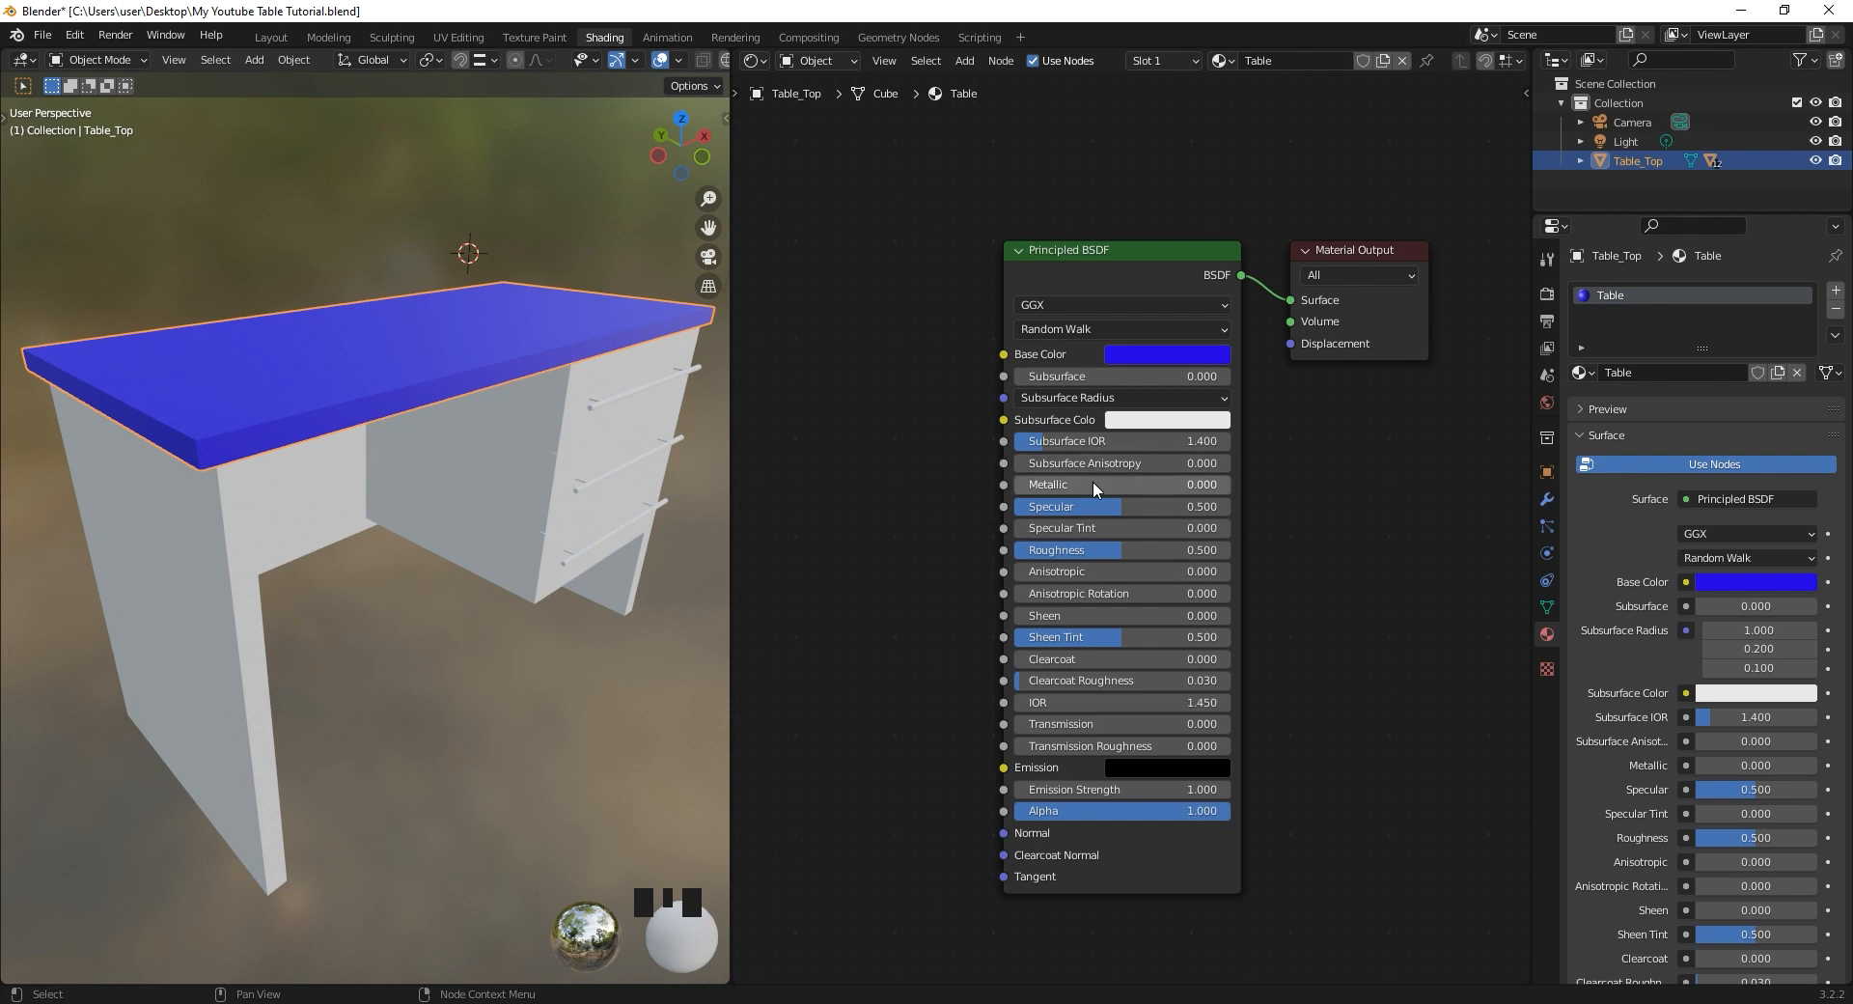
{"action": "left_click_drag", "start_coordinate": [1079, 485], "coordinate": [1230, 484]}
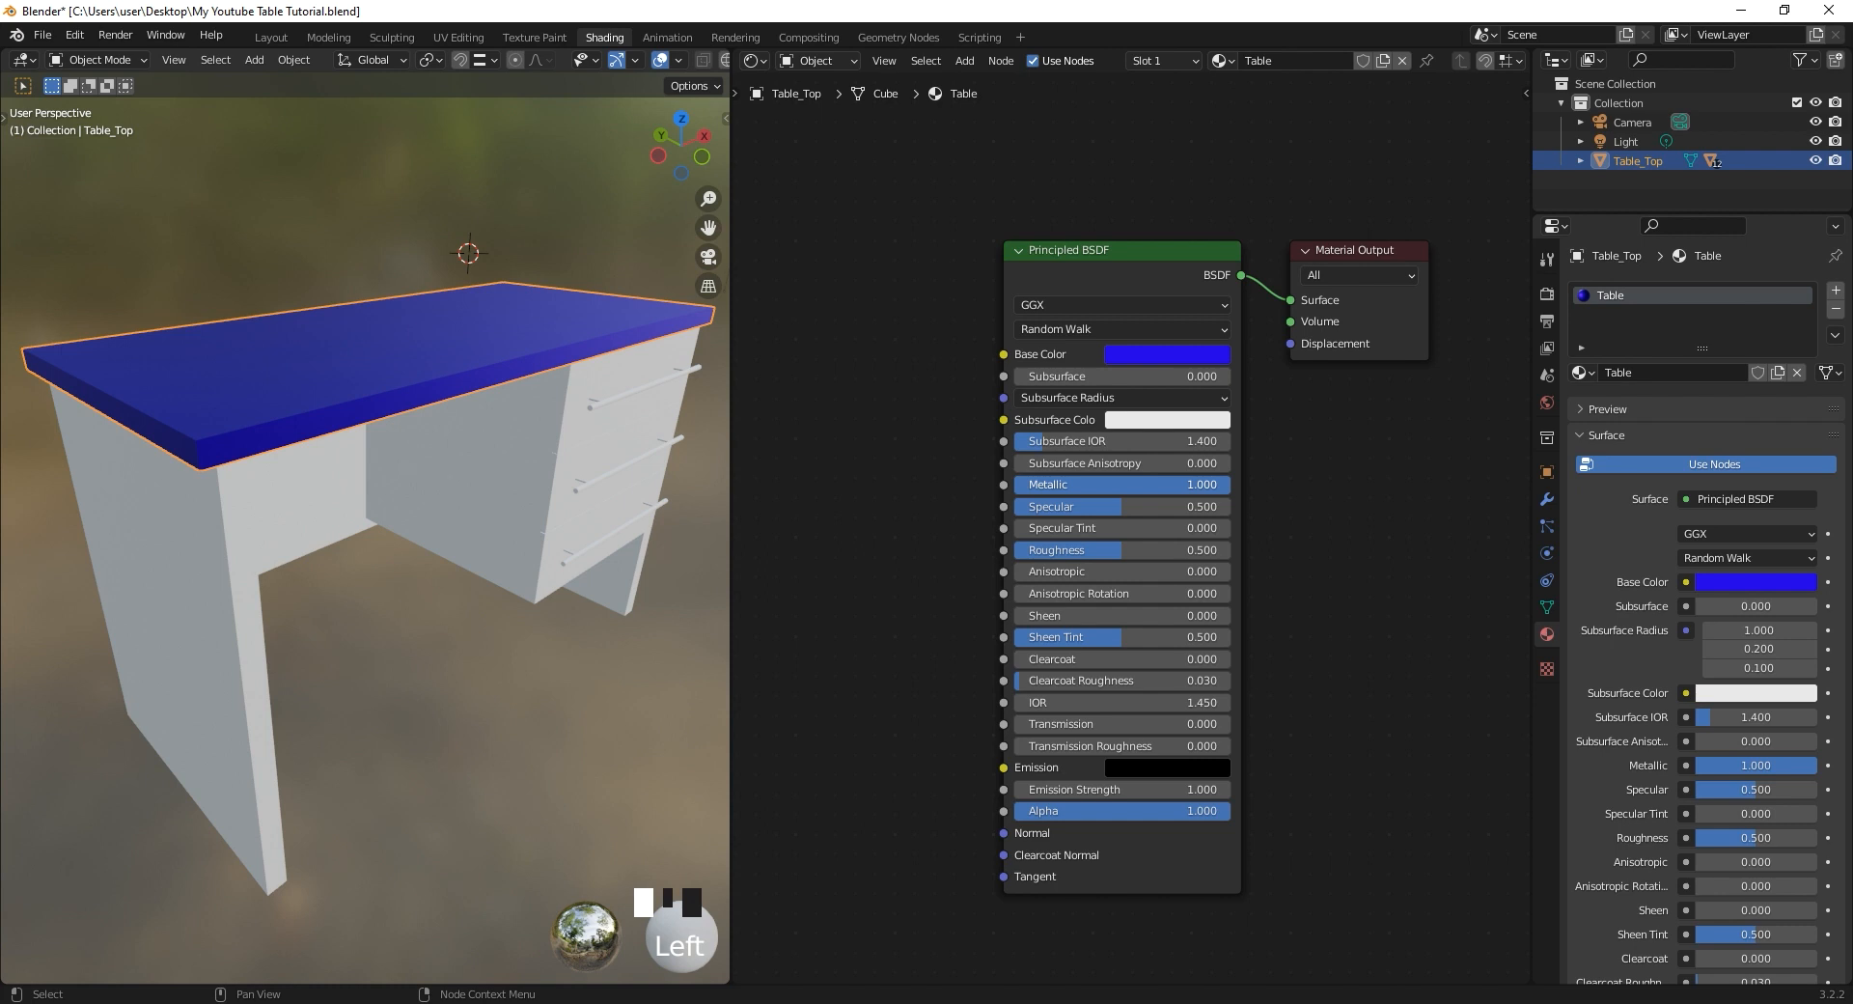
Test the table top's roughness at 0.000 and 1.000, finishing at 0.364.
{"action": "left_click", "coordinate": [1141, 550]}
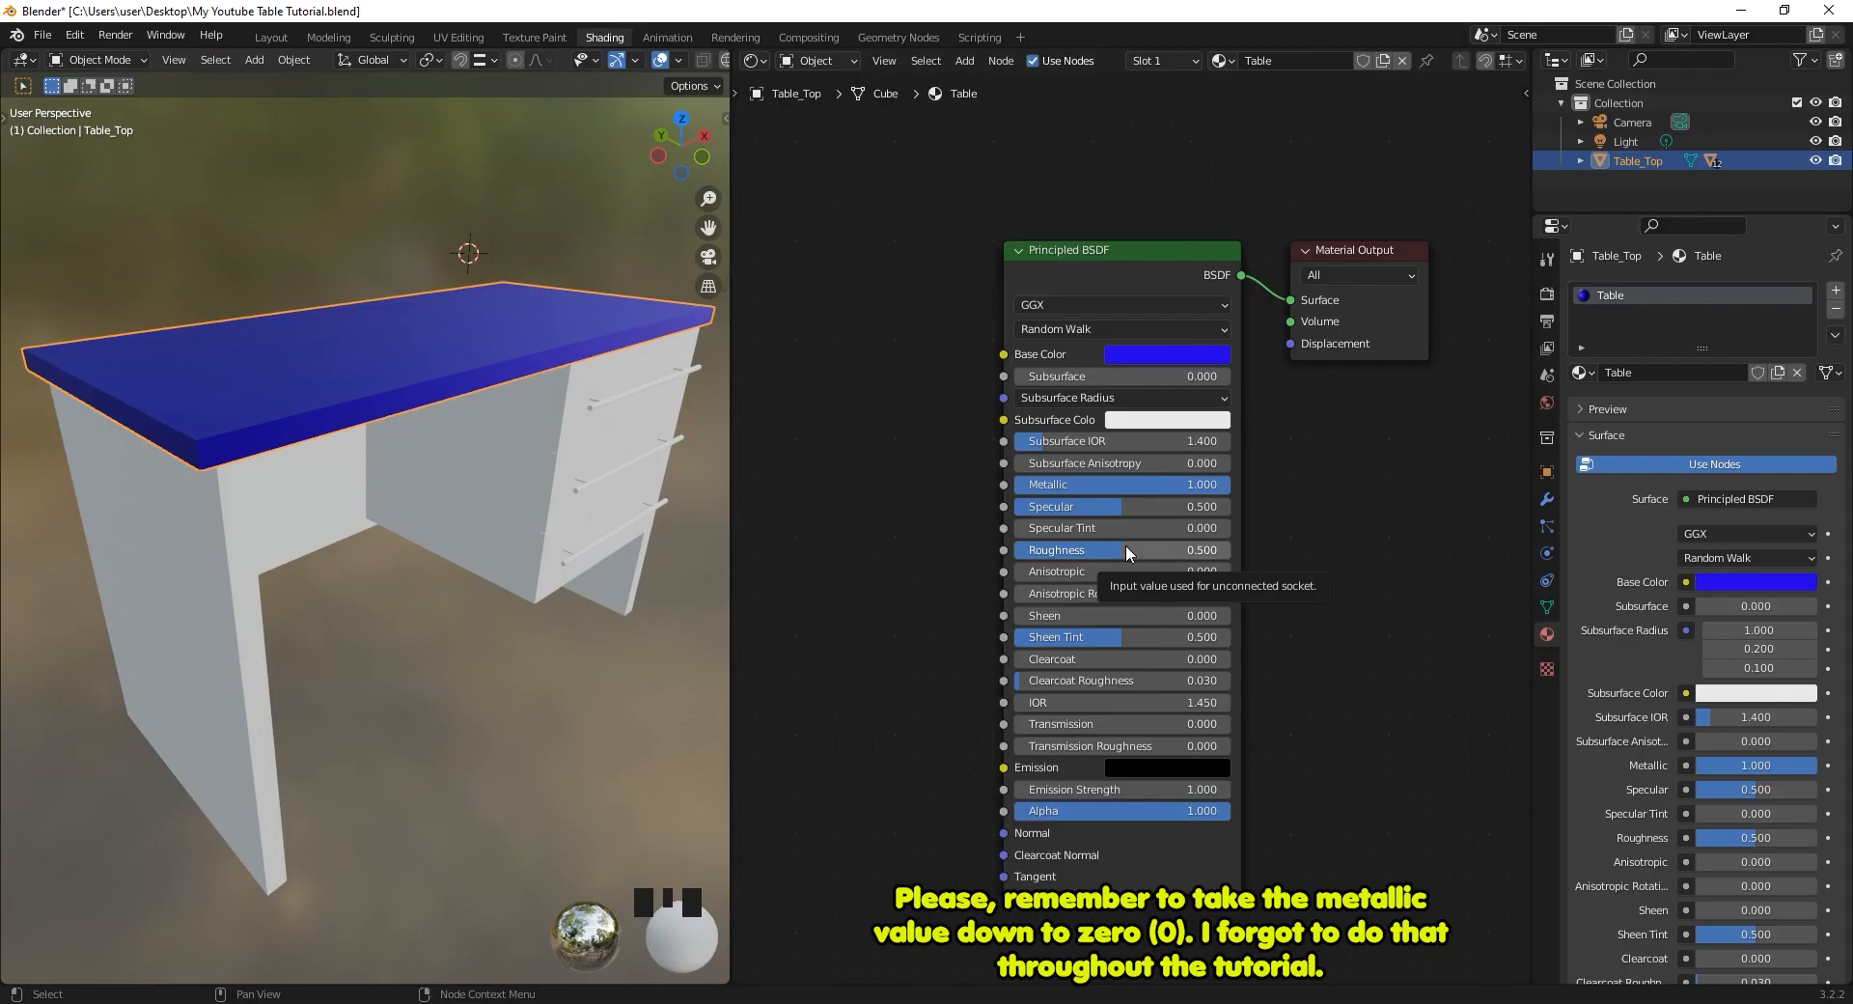
{"action": "left_click_drag", "start_coordinate": [1126, 545], "coordinate": [1016, 547]}
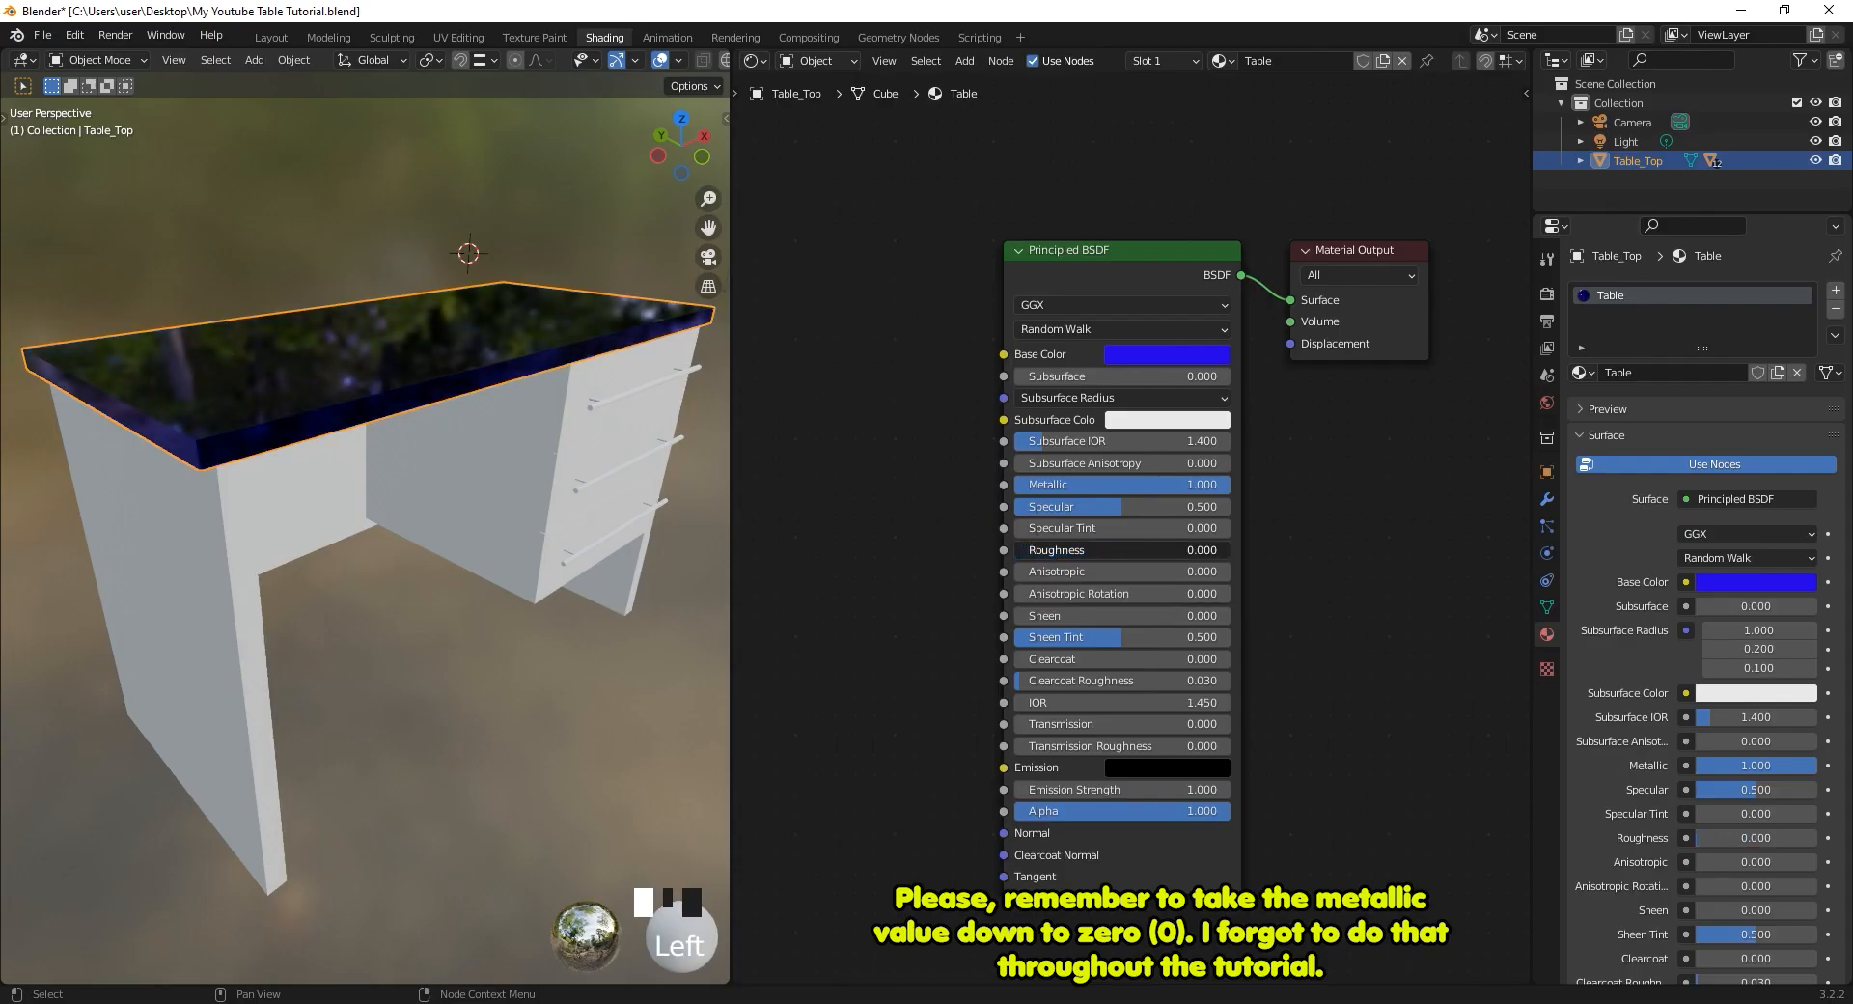
{"action": "scroll", "coordinate": [446, 339], "scroll_direction": "up", "scroll_amount": 2}
{"action": "middle_click_drag", "start_coordinate": [446, 339], "coordinate": [299, 336]}
{"action": "left_click_drag", "start_coordinate": [1049, 551], "coordinate": [1226, 552]}
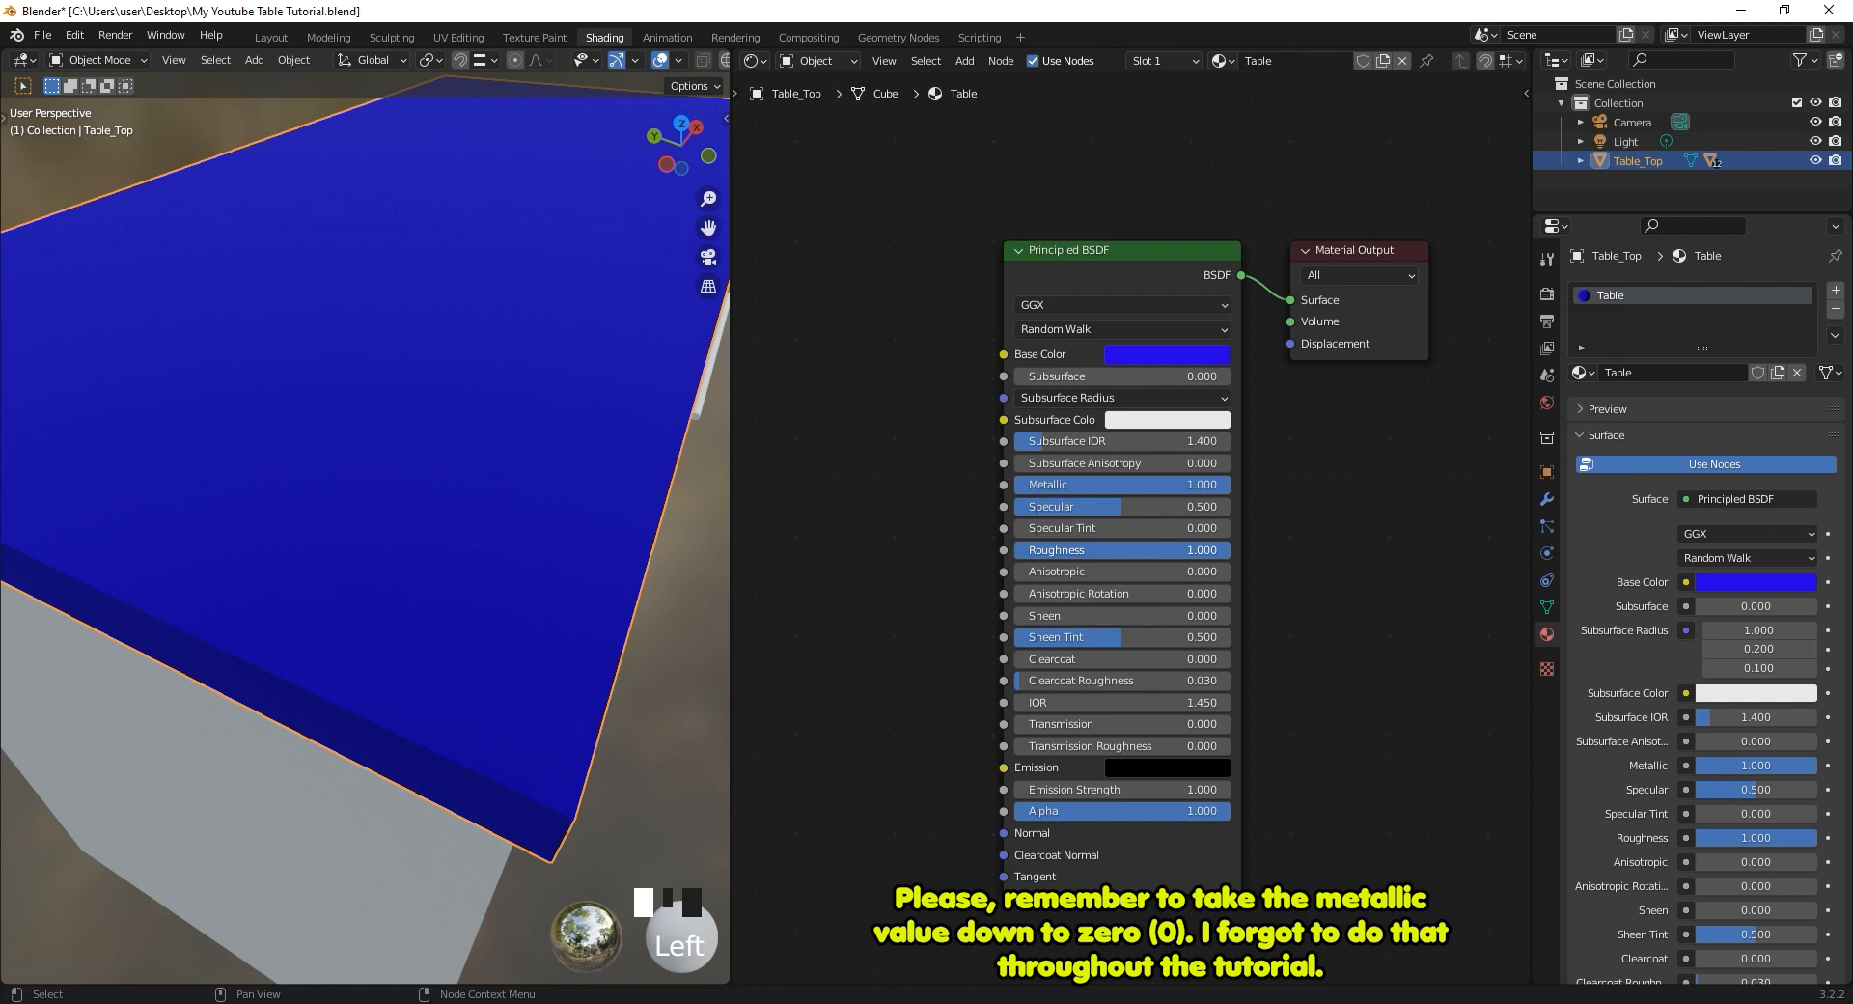
{"action": "left_click_drag", "start_coordinate": [1226, 551], "coordinate": [1094, 551]}
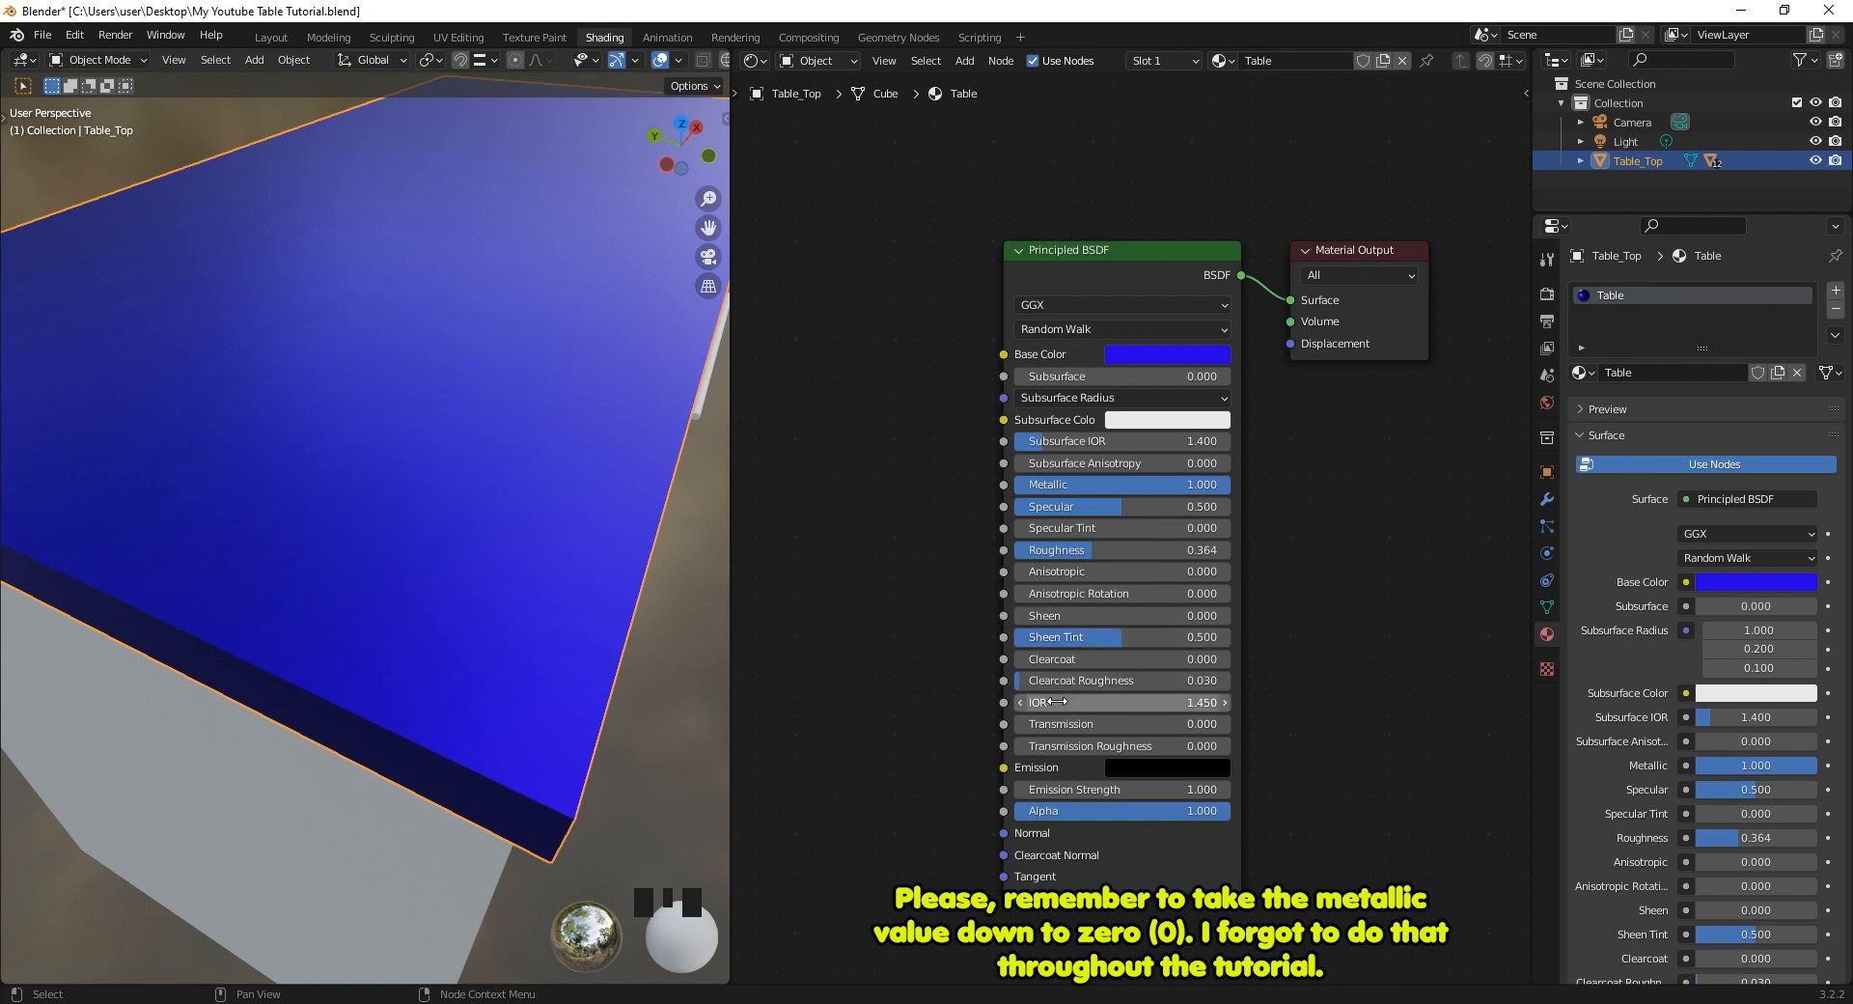
Try a mirror-like look on the table top with Transmission 1.000, Roughness 0.000 and a near-white base color.
{"action": "left_click_drag", "start_coordinate": [1056, 723], "coordinate": [1255, 723]}
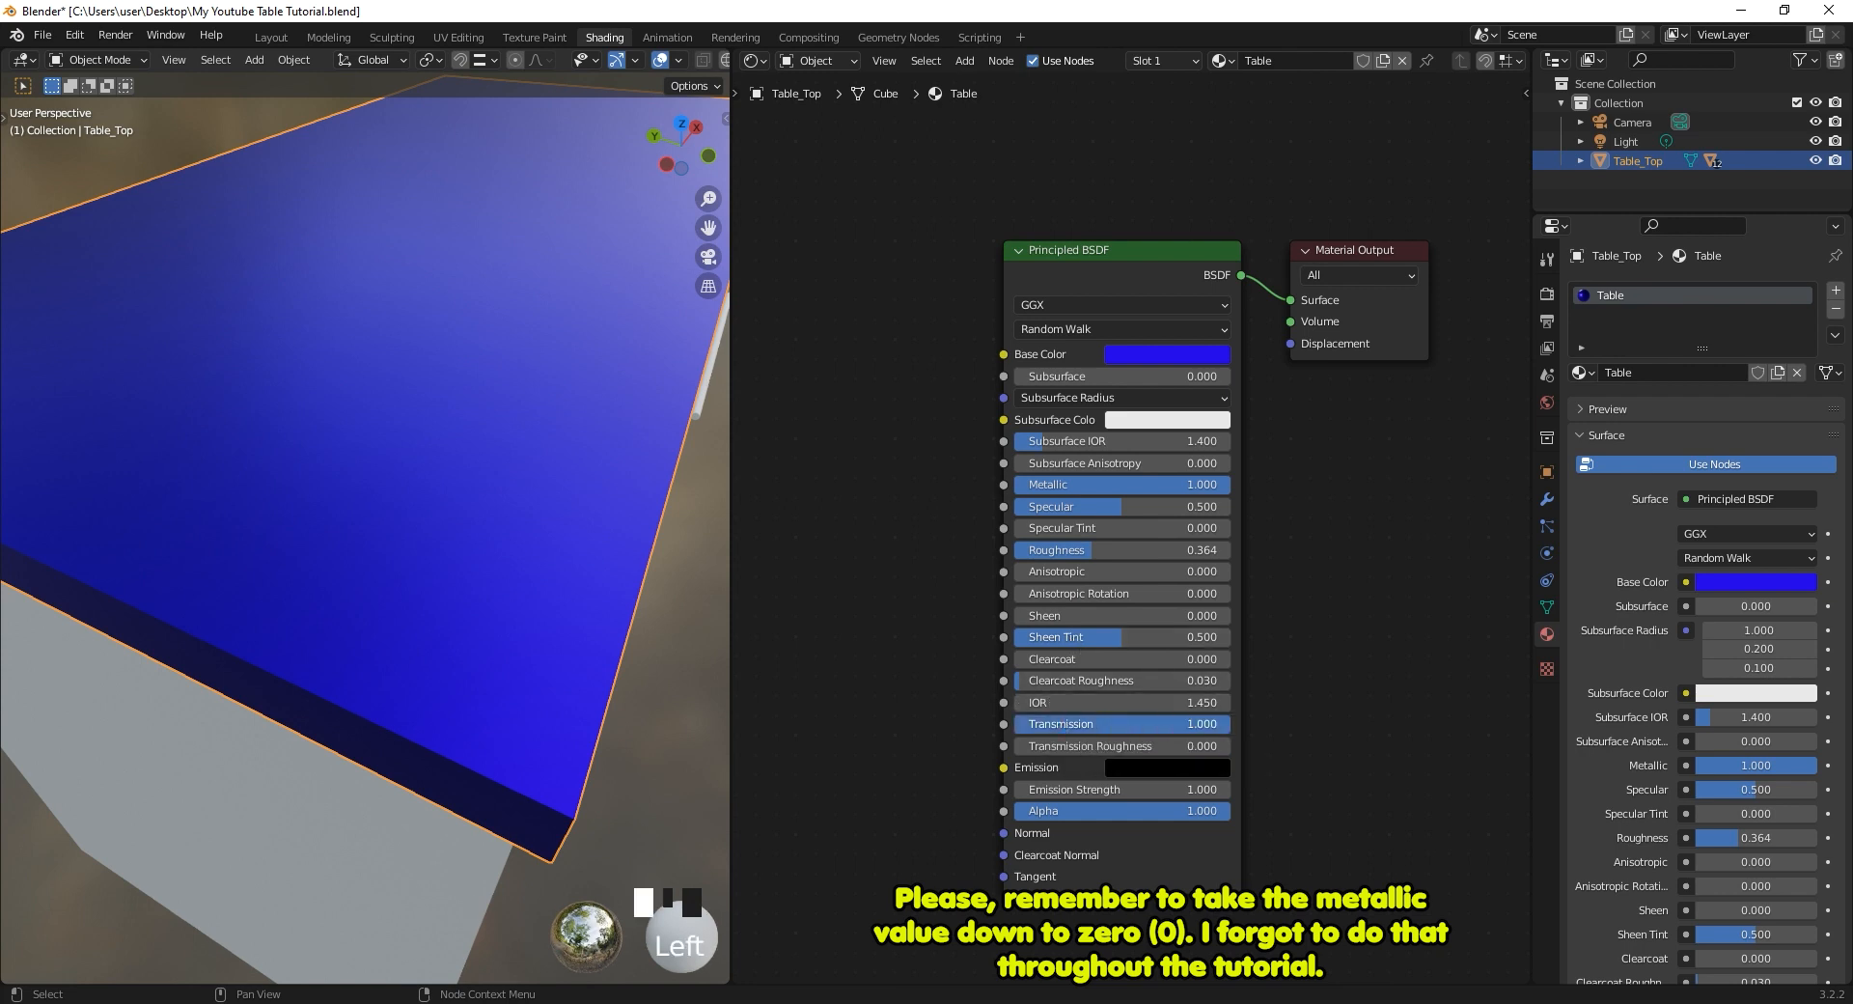
{"action": "left_click_drag", "start_coordinate": [1091, 551], "coordinate": [1023, 550]}
{"action": "mouse_move", "coordinate": [521, 579]}
{"action": "middle_mouse_down"}
{"action": "mouse_move", "coordinate": [476, 516]}
{"action": "mouse_move", "coordinate": [513, 557]}
{"action": "middle_mouse_up"}
{"action": "left_click", "coordinate": [1166, 354]}
{"action": "left_click", "coordinate": [1188, 143]}
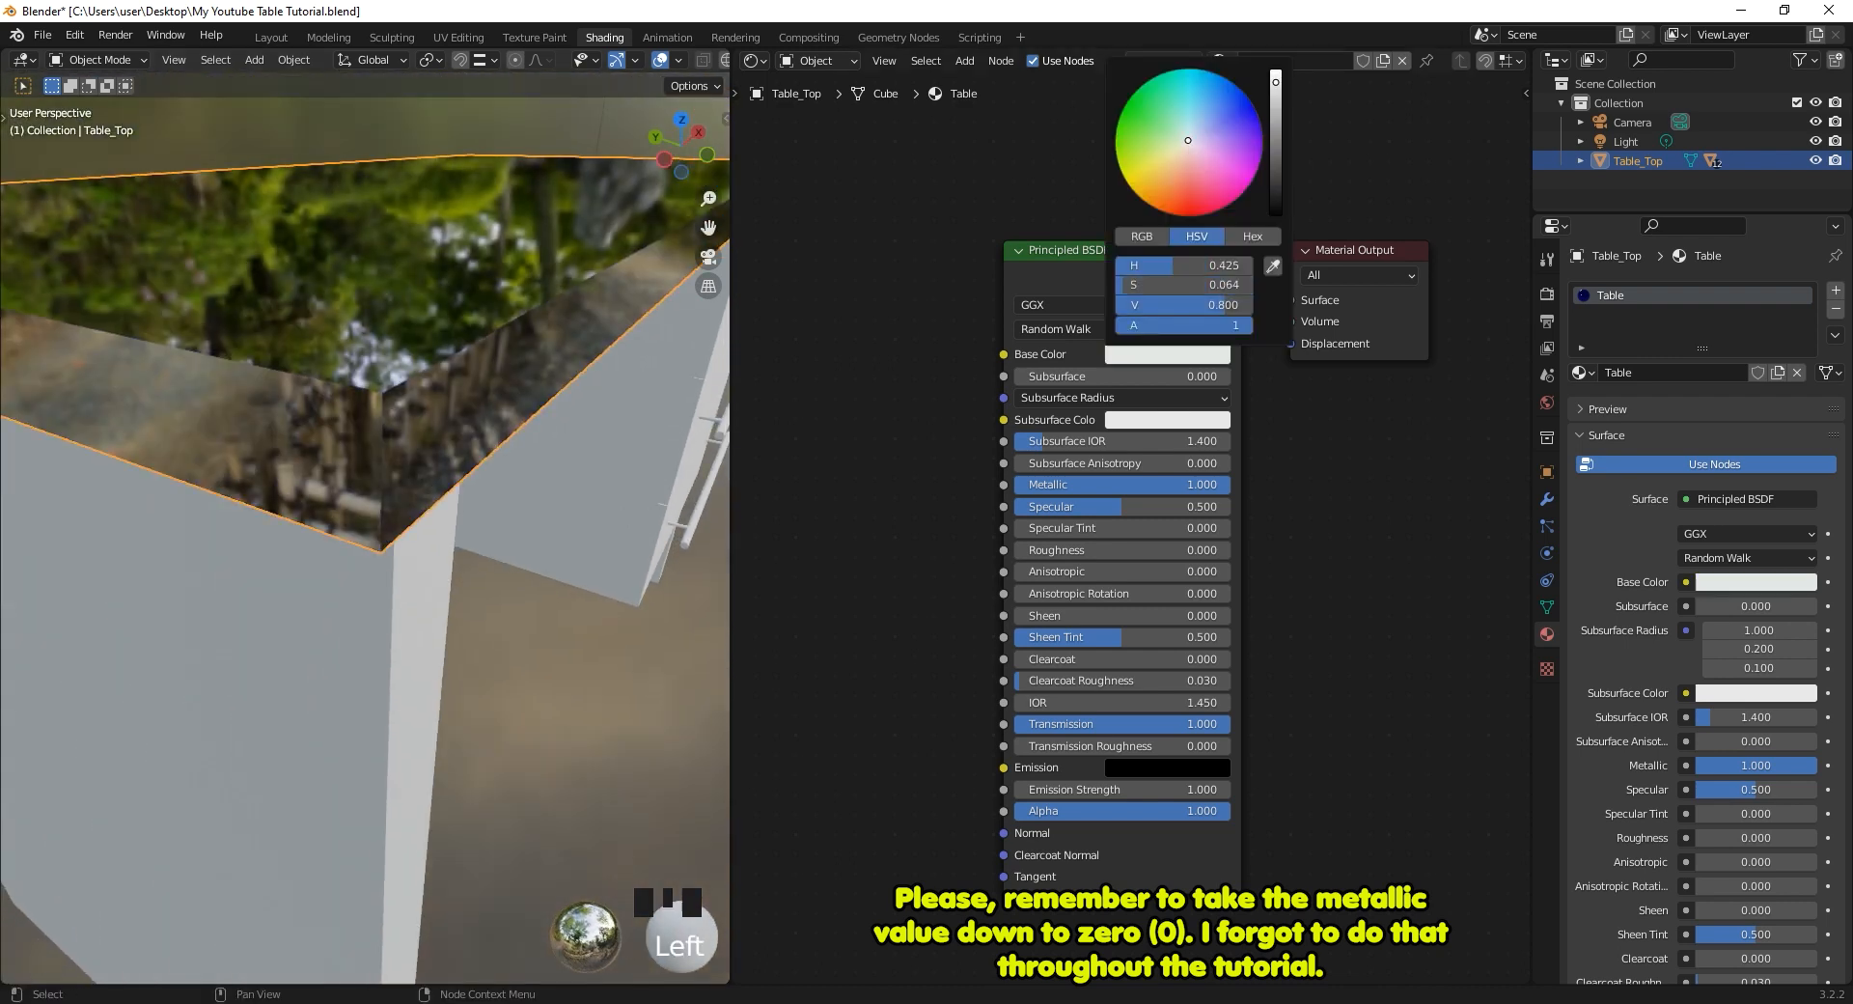
{"action": "middle_click_drag", "start_coordinate": [469, 268], "coordinate": [304, 427]}
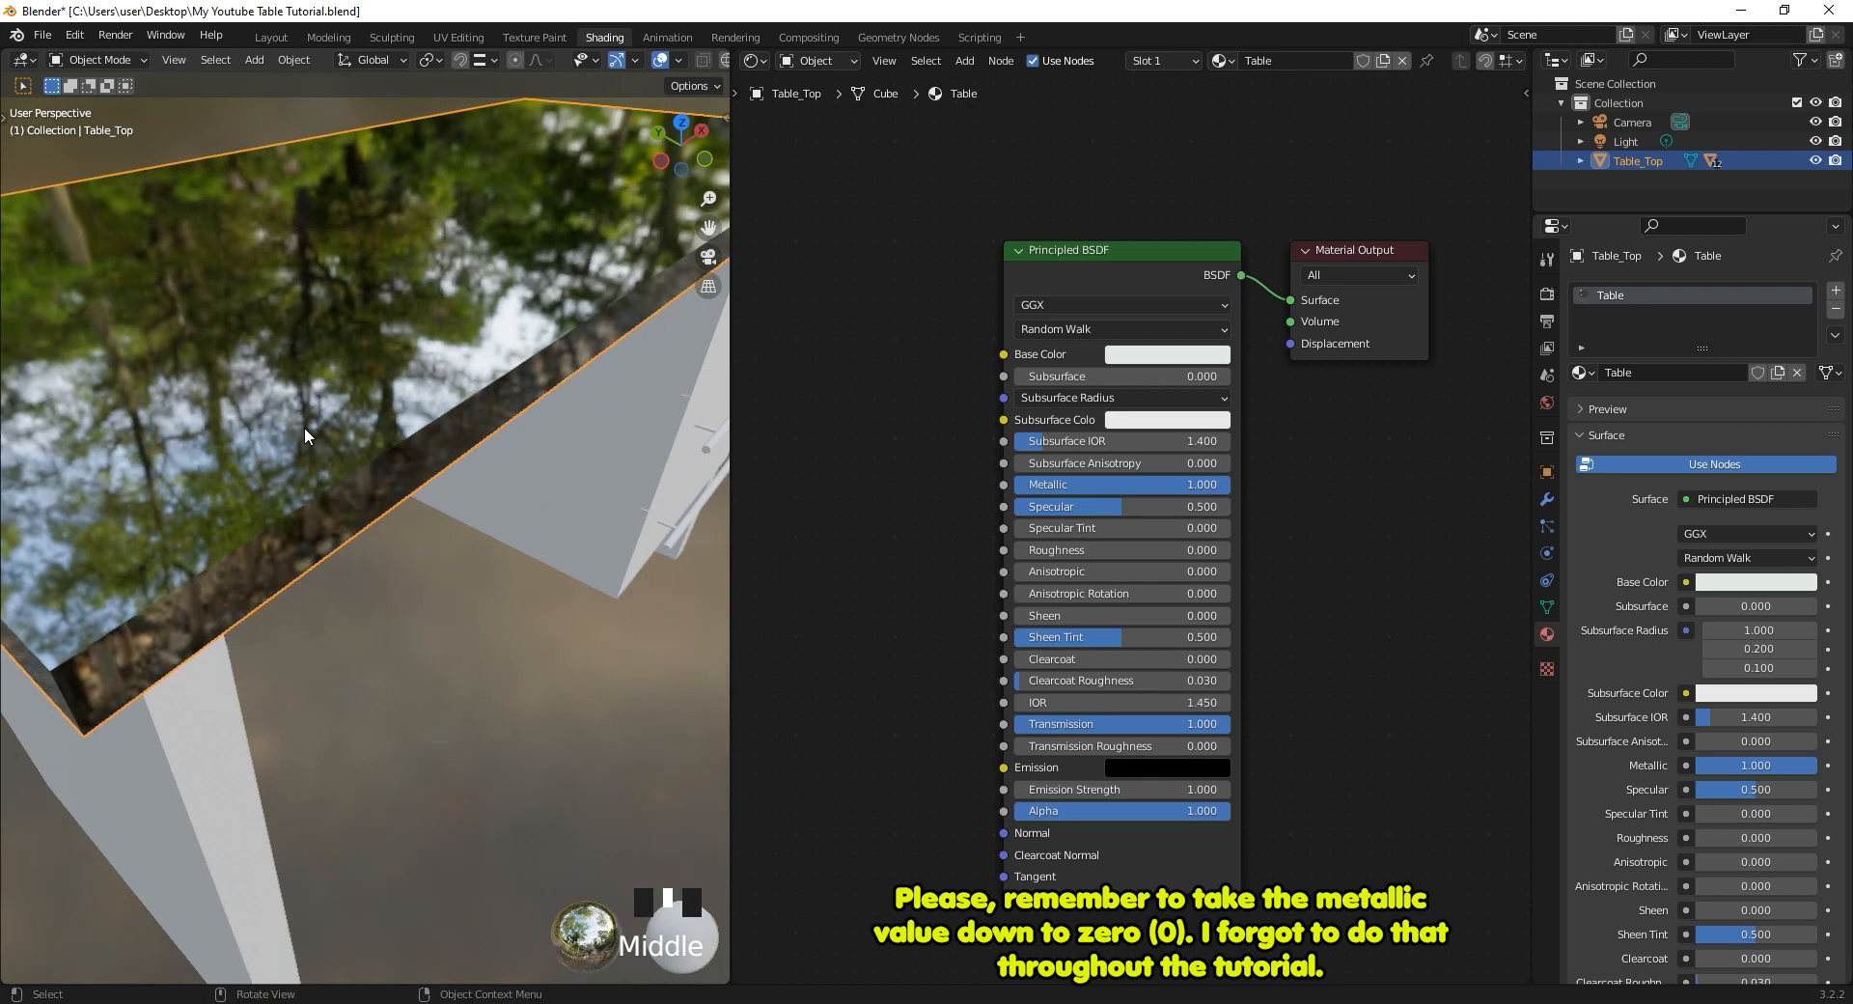
Set the Table material's base color to orange and its Roughness to about 0.486.
{"action": "left_click", "coordinate": [1161, 354]}
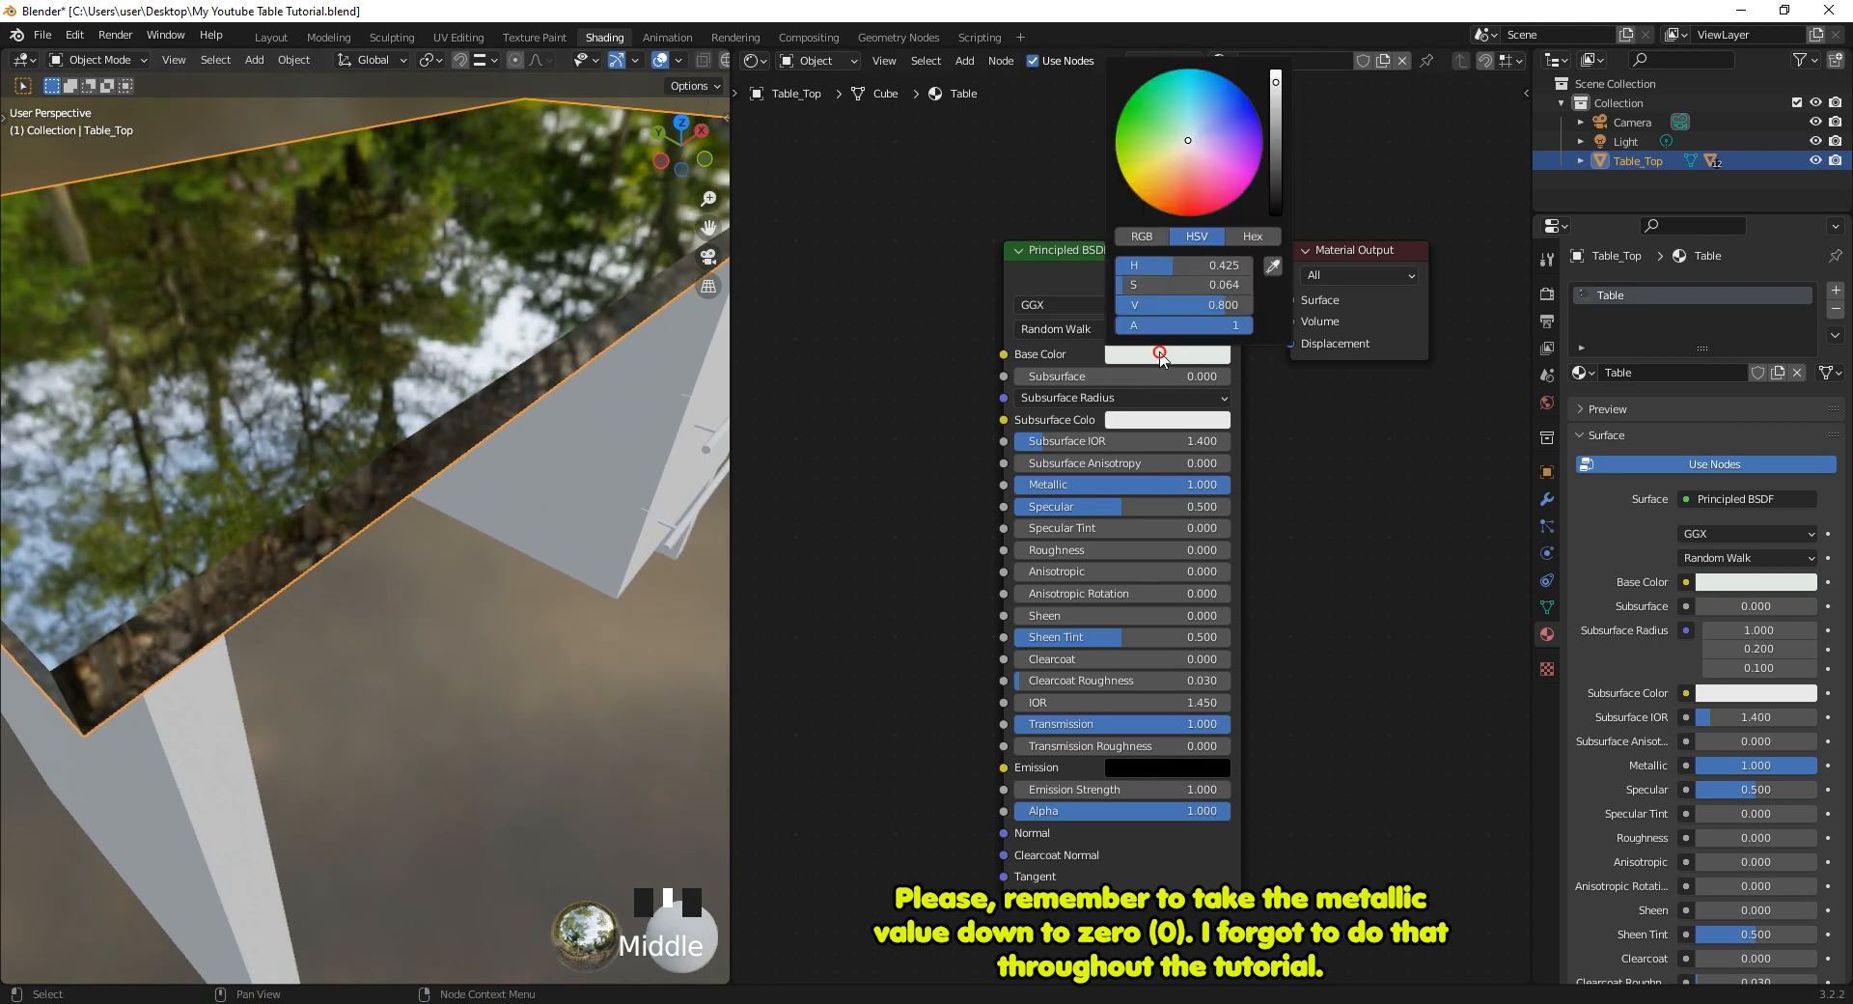
{"action": "left_click", "coordinate": [1154, 183]}
{"action": "left_click_drag", "start_coordinate": [1154, 183], "coordinate": [1160, 189]}
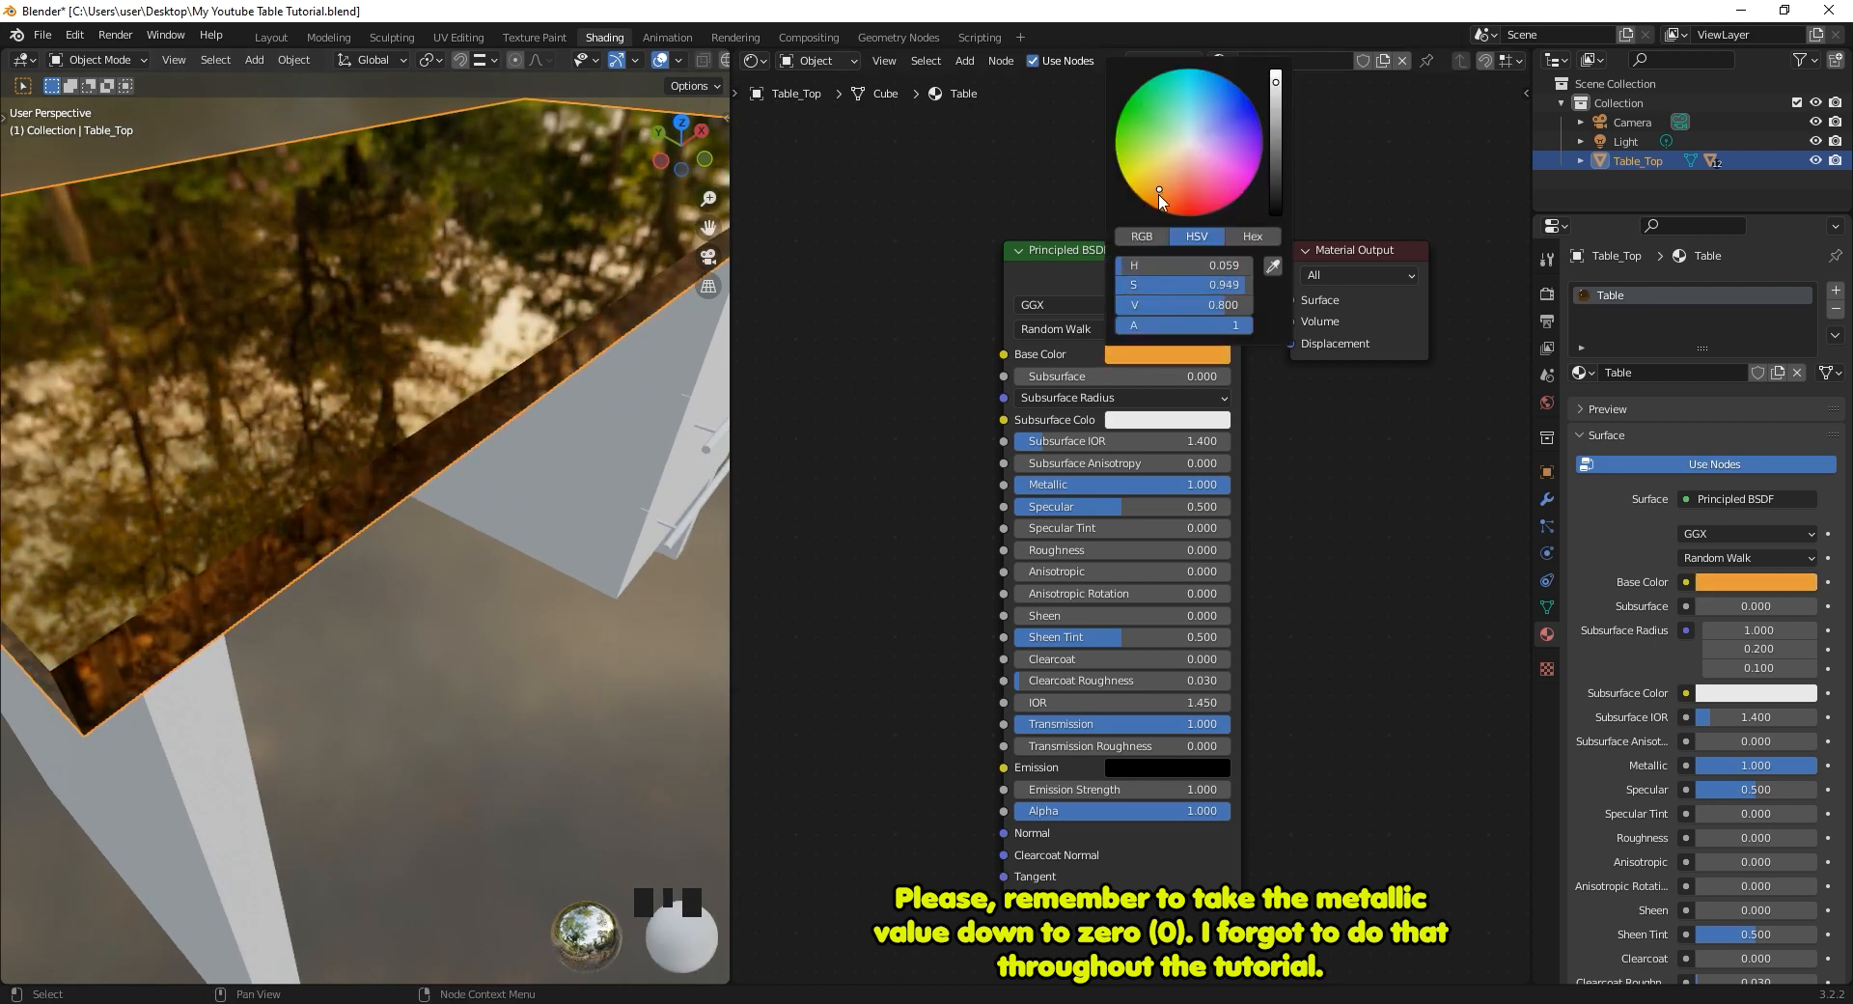
{"action": "left_click_drag", "start_coordinate": [1076, 548], "coordinate": [1150, 547]}
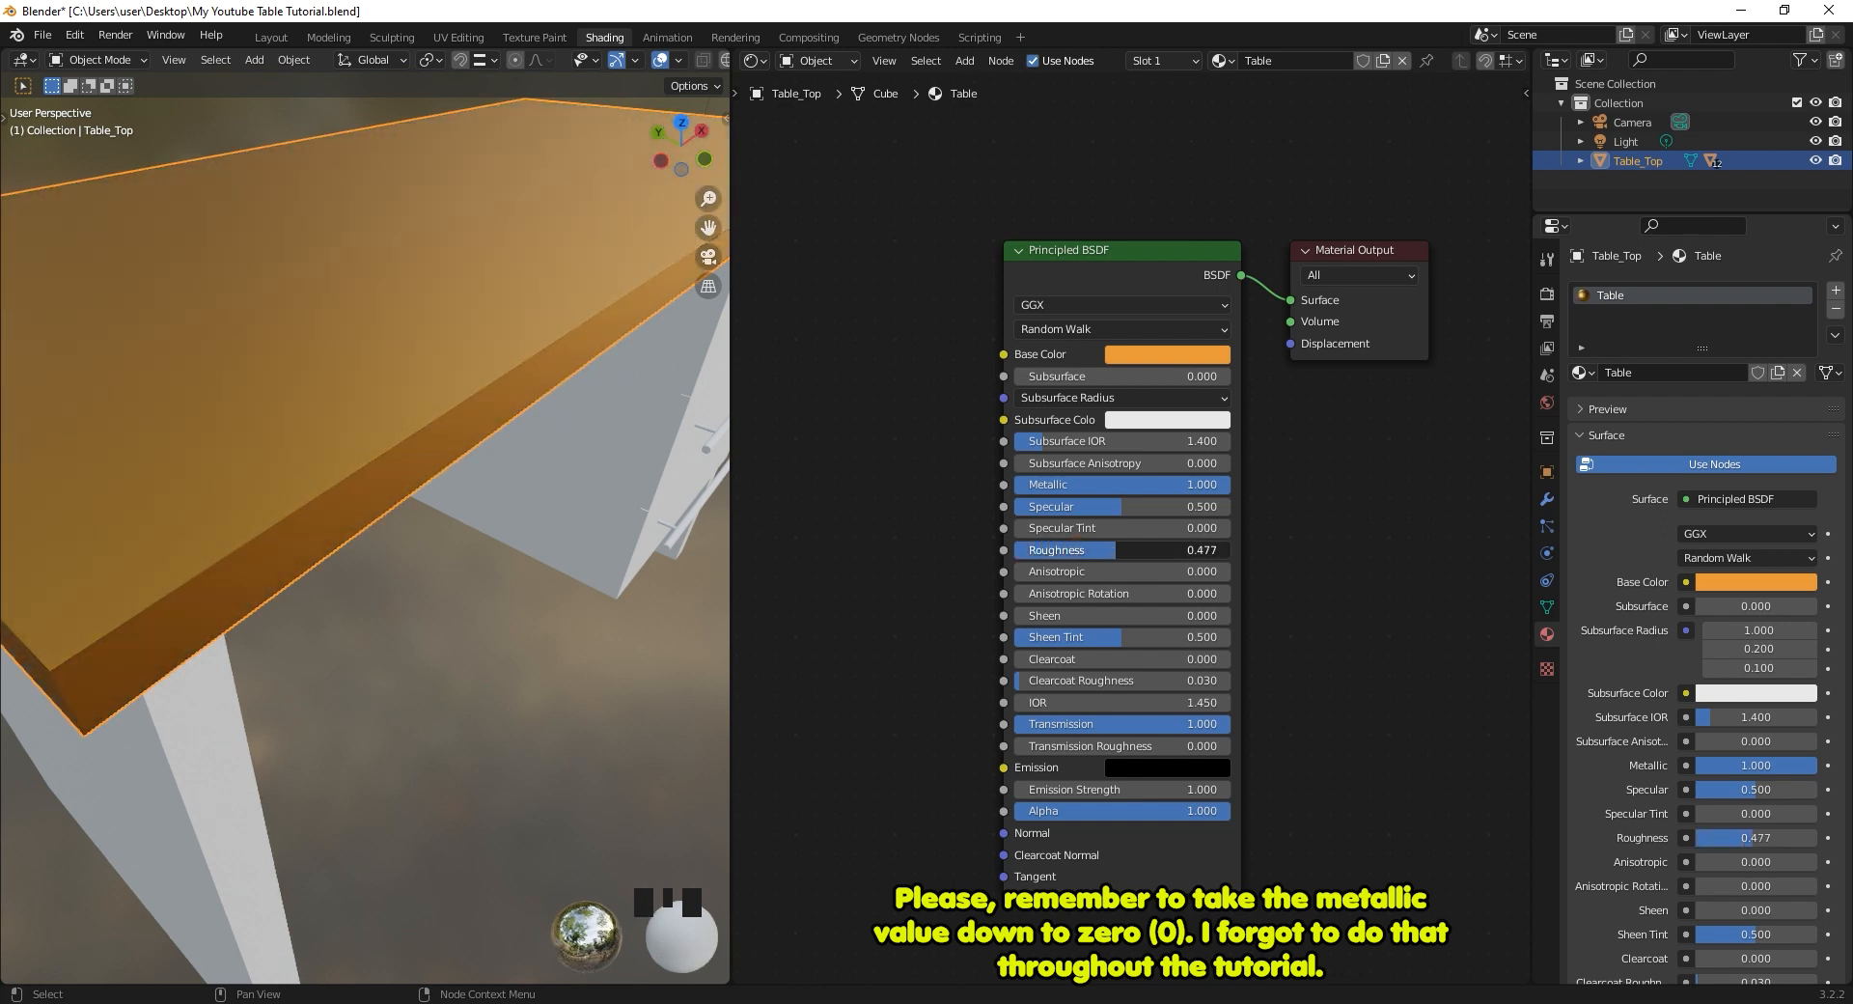
Set the Transmission to 0.000 and slightly adjust the orange base color of the table top.
{"action": "left_click_drag", "start_coordinate": [1188, 724], "coordinate": [1052, 724]}
{"action": "mouse_move", "coordinate": [251, 502]}
{"action": "middle_mouse_down"}
{"action": "mouse_move", "coordinate": [212, 513]}
{"action": "mouse_move", "coordinate": [227, 497]}
{"action": "middle_mouse_up"}
{"action": "left_click", "coordinate": [1128, 354]}
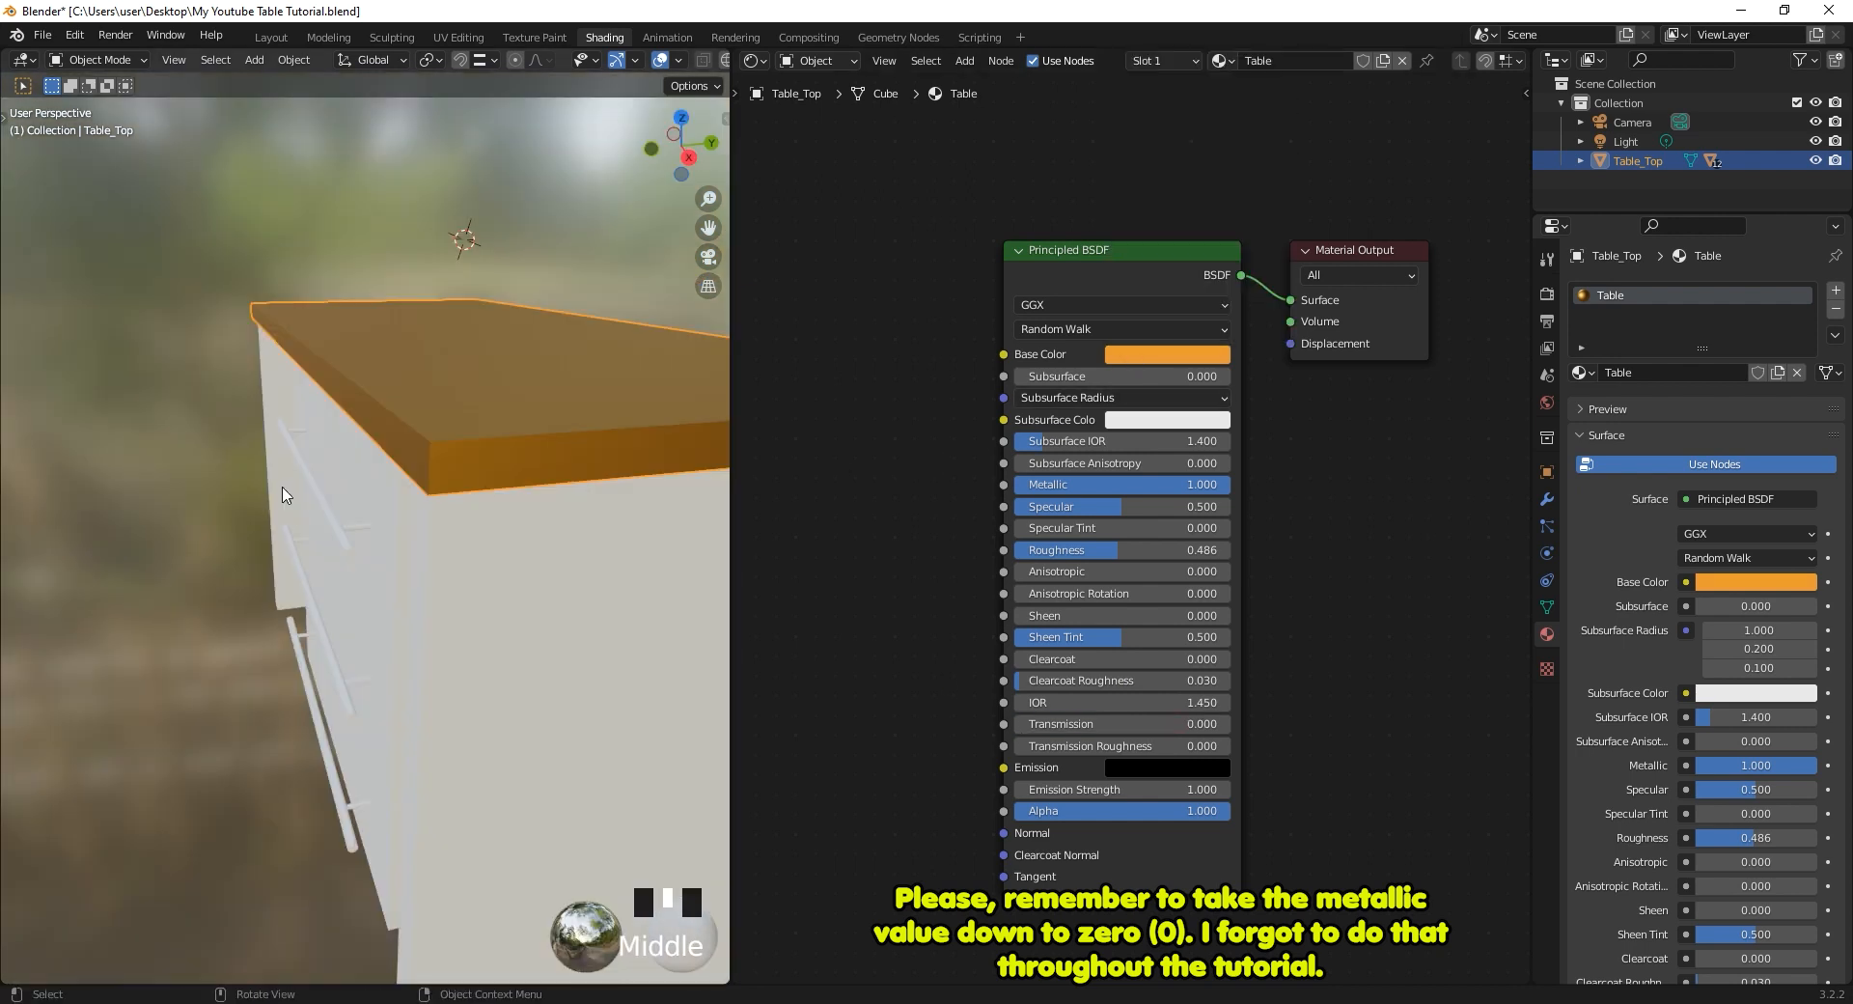
{"action": "middle_click_drag", "start_coordinate": [283, 496], "coordinate": [616, 517]}
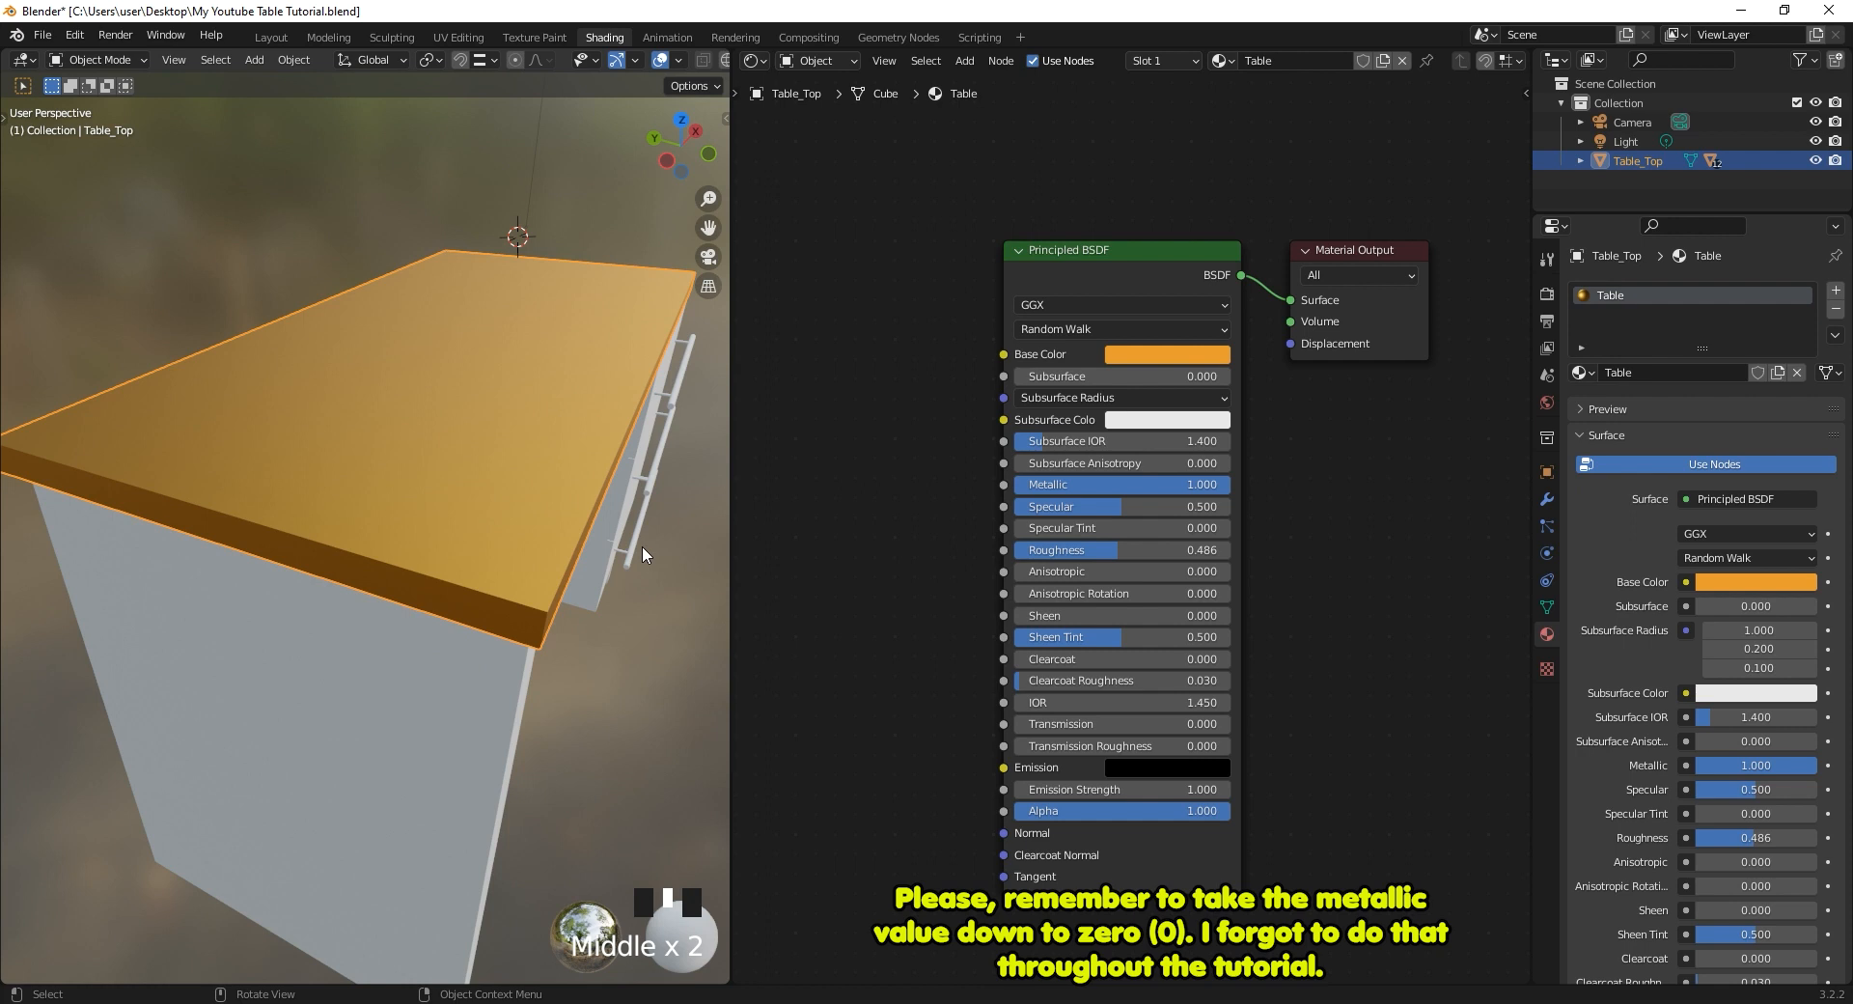
{"action": "middle_click_drag", "start_coordinate": [641, 547], "coordinate": [361, 372]}
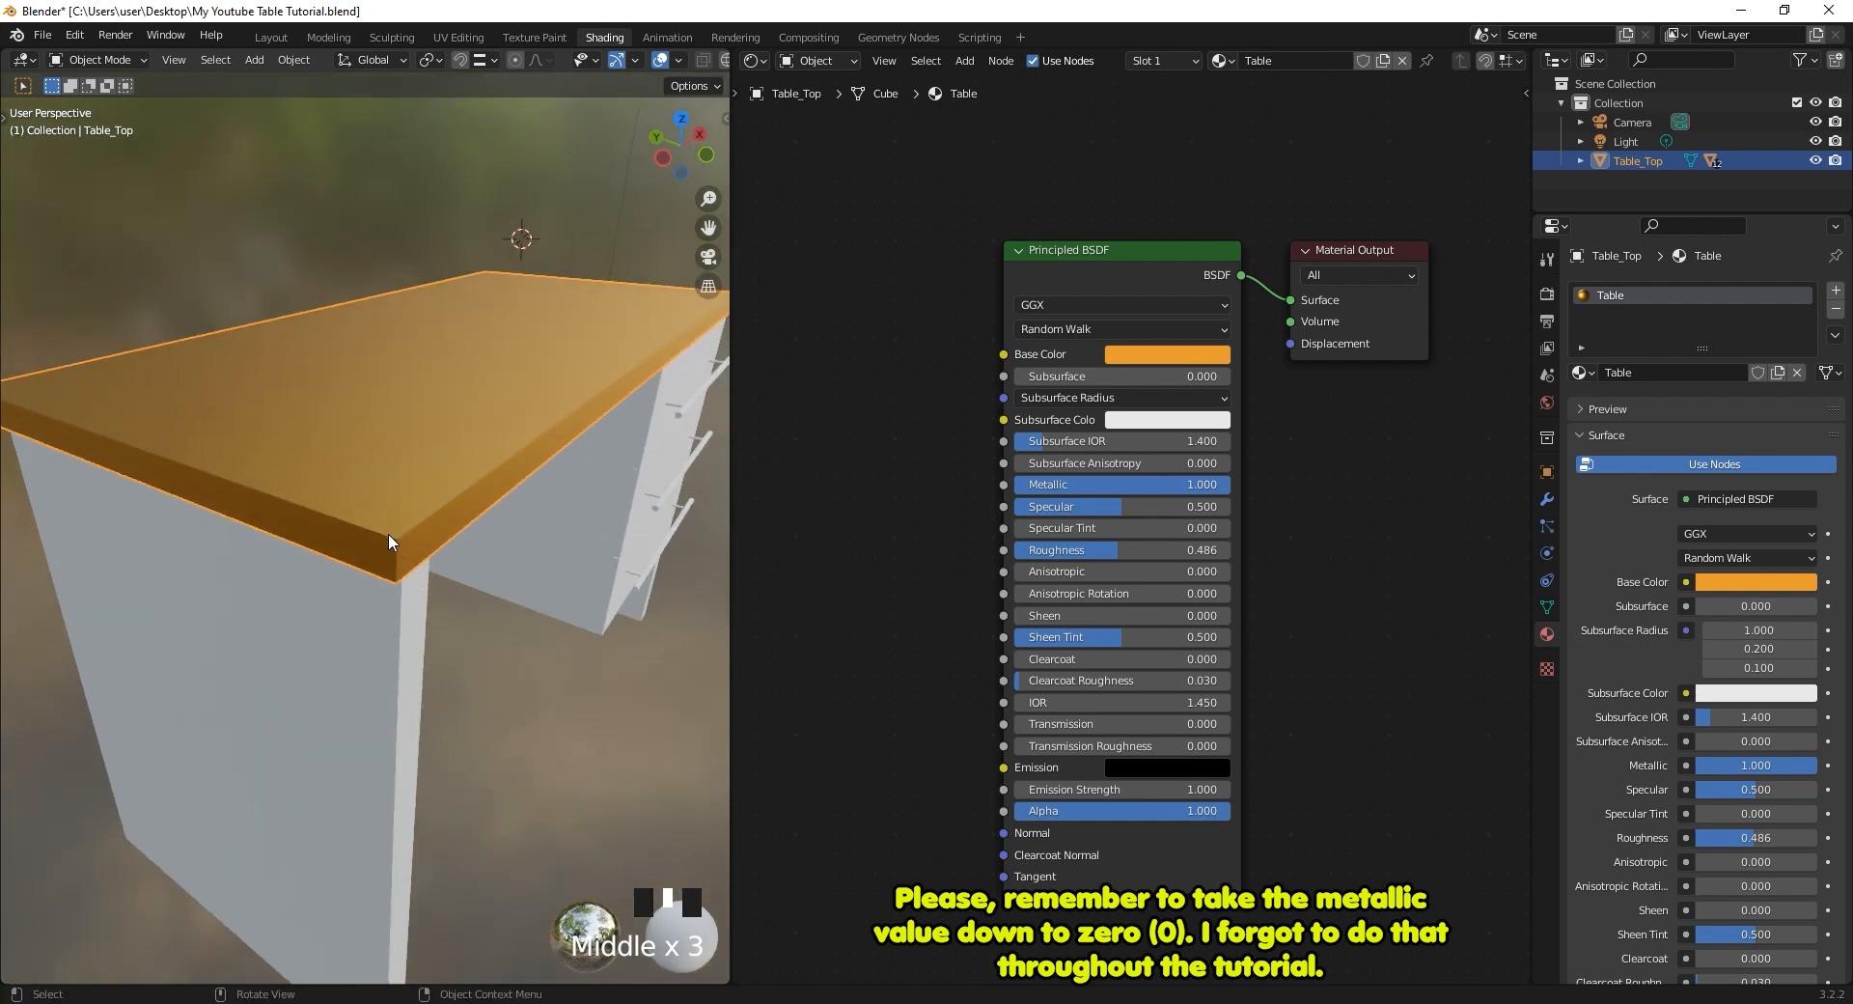
Add an Image Texture node and place it in front of the Principled BSDF node.
{"action": "scroll", "coordinate": [965, 502], "scroll_direction": "down", "scroll_amount": 2}
{"action": "middle_click_drag", "start_coordinate": [936, 488], "coordinate": [1081, 490]}
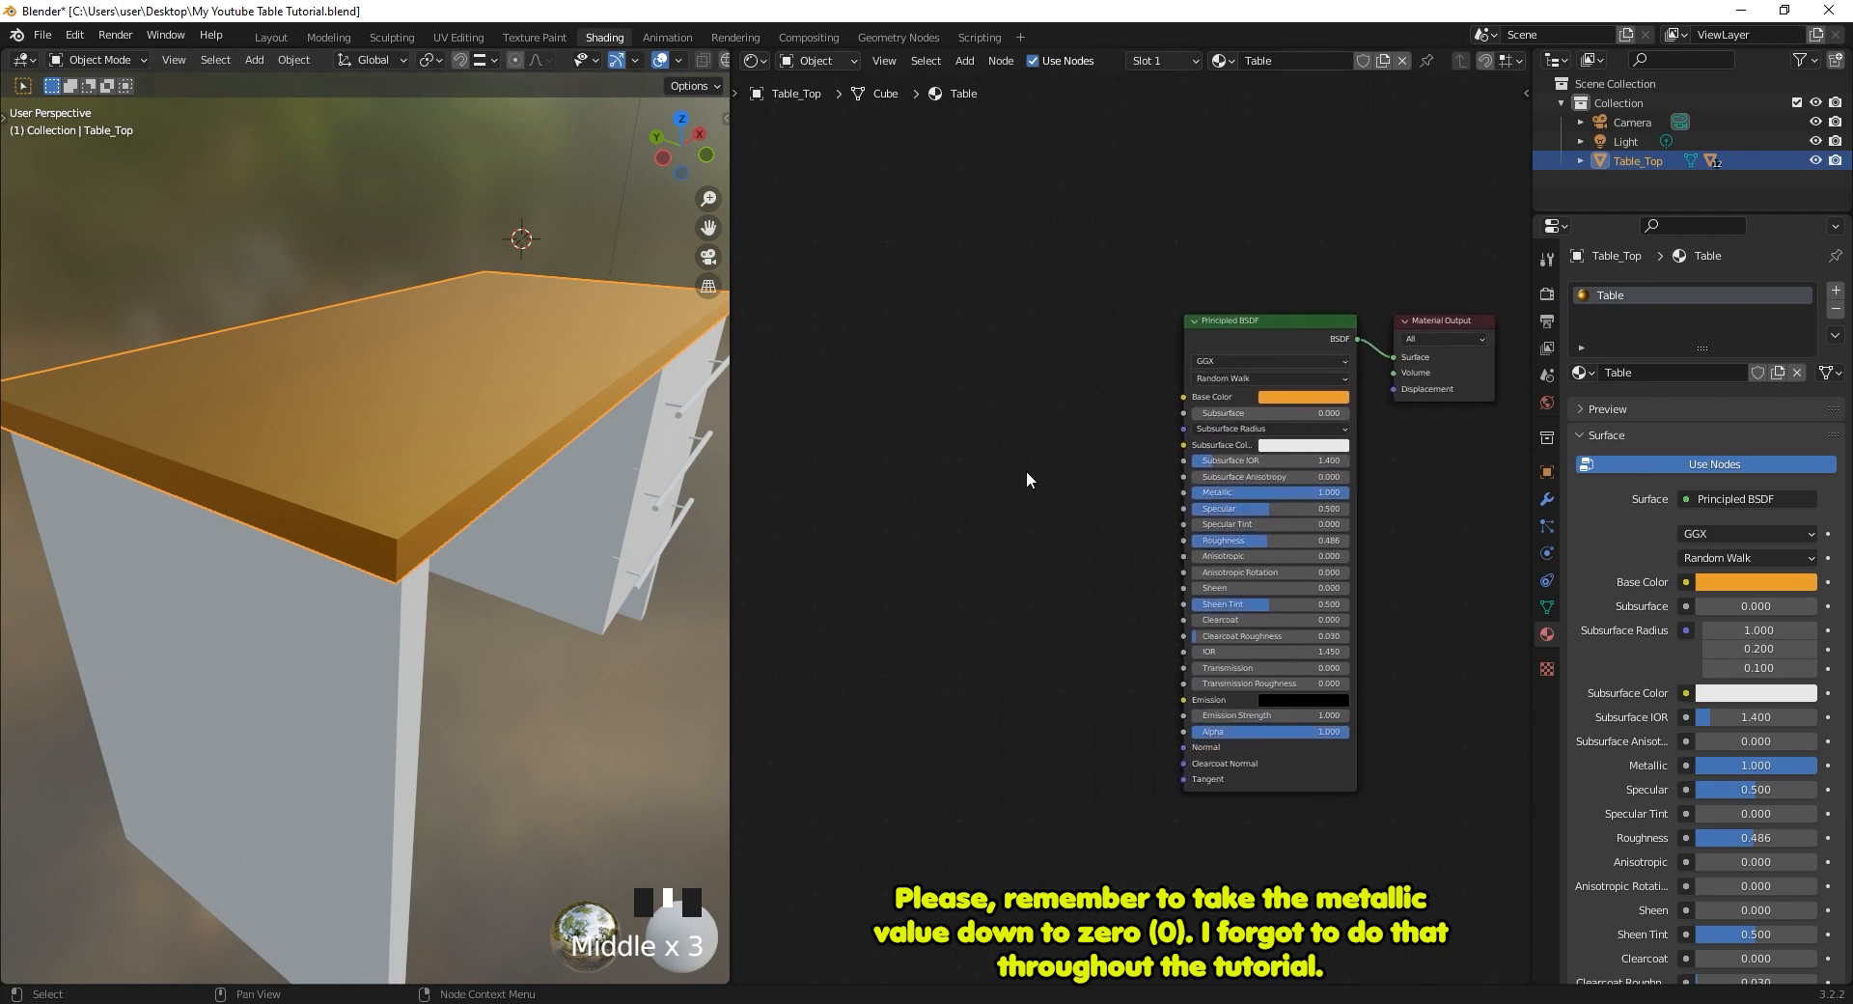
{"action": "key", "text": "shift+a"}
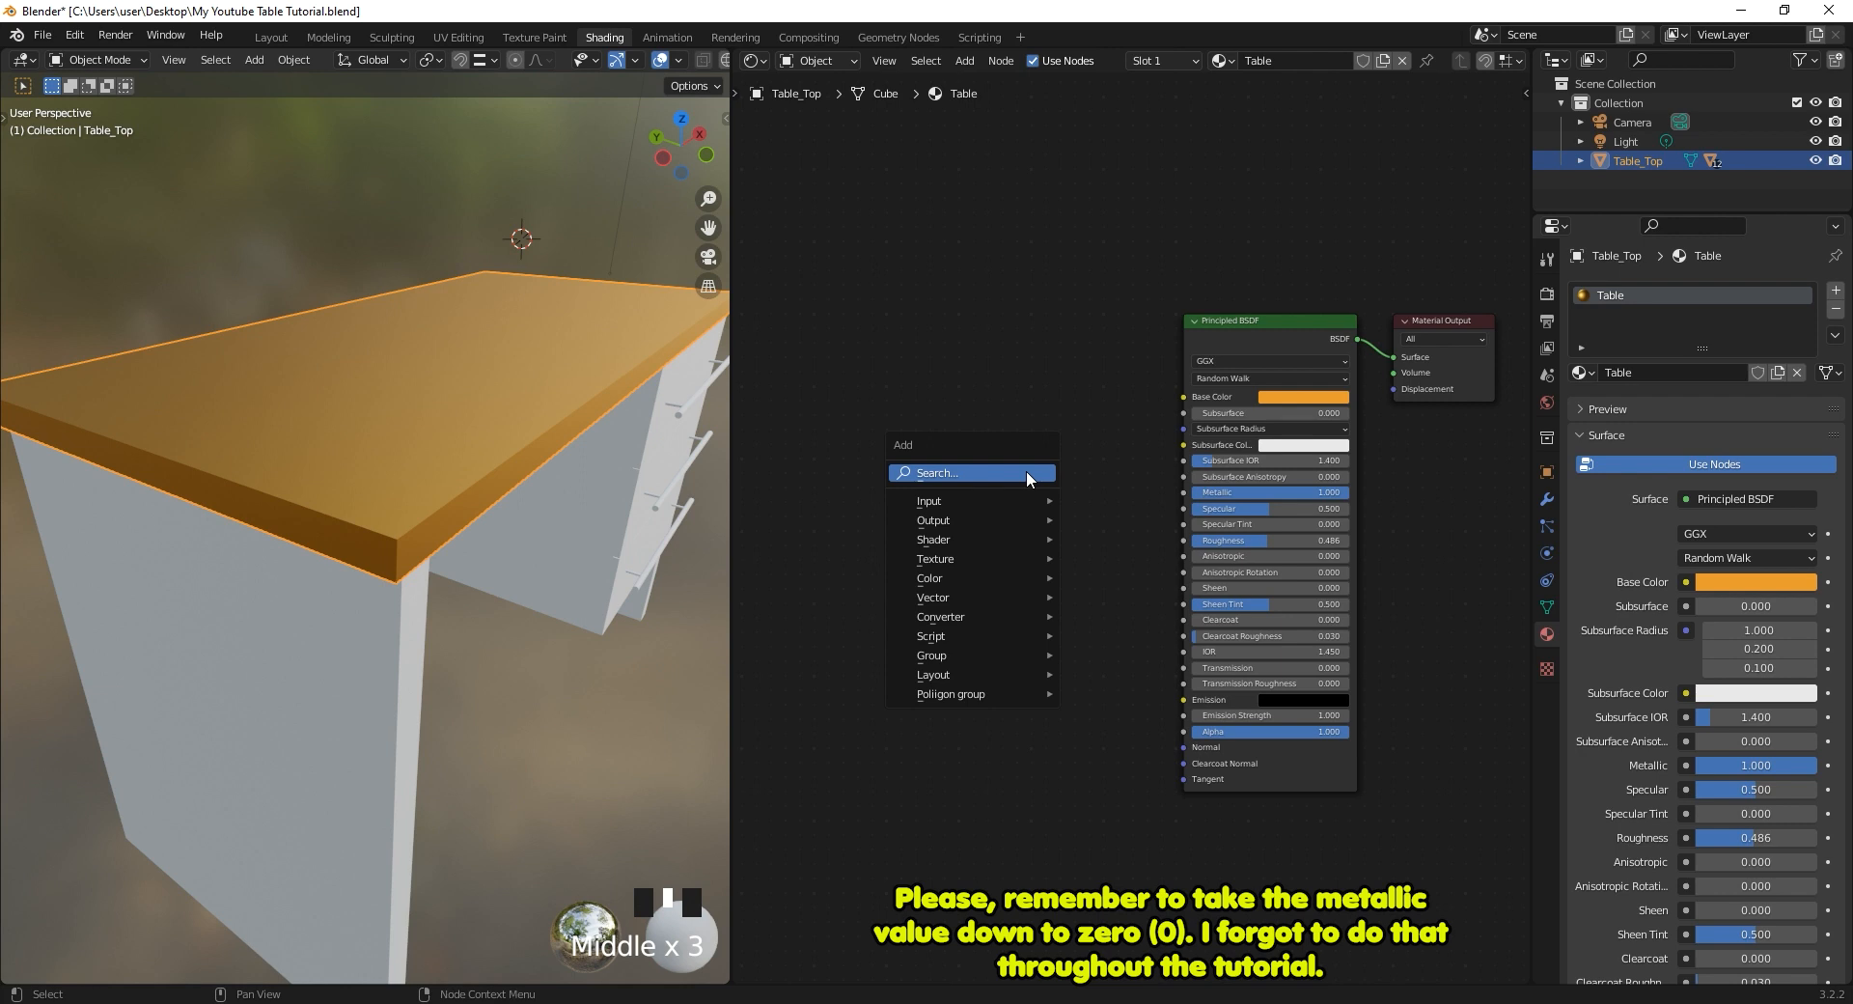
{"action": "key", "text": "Escape"}
{"action": "key", "text": "shift+a"}
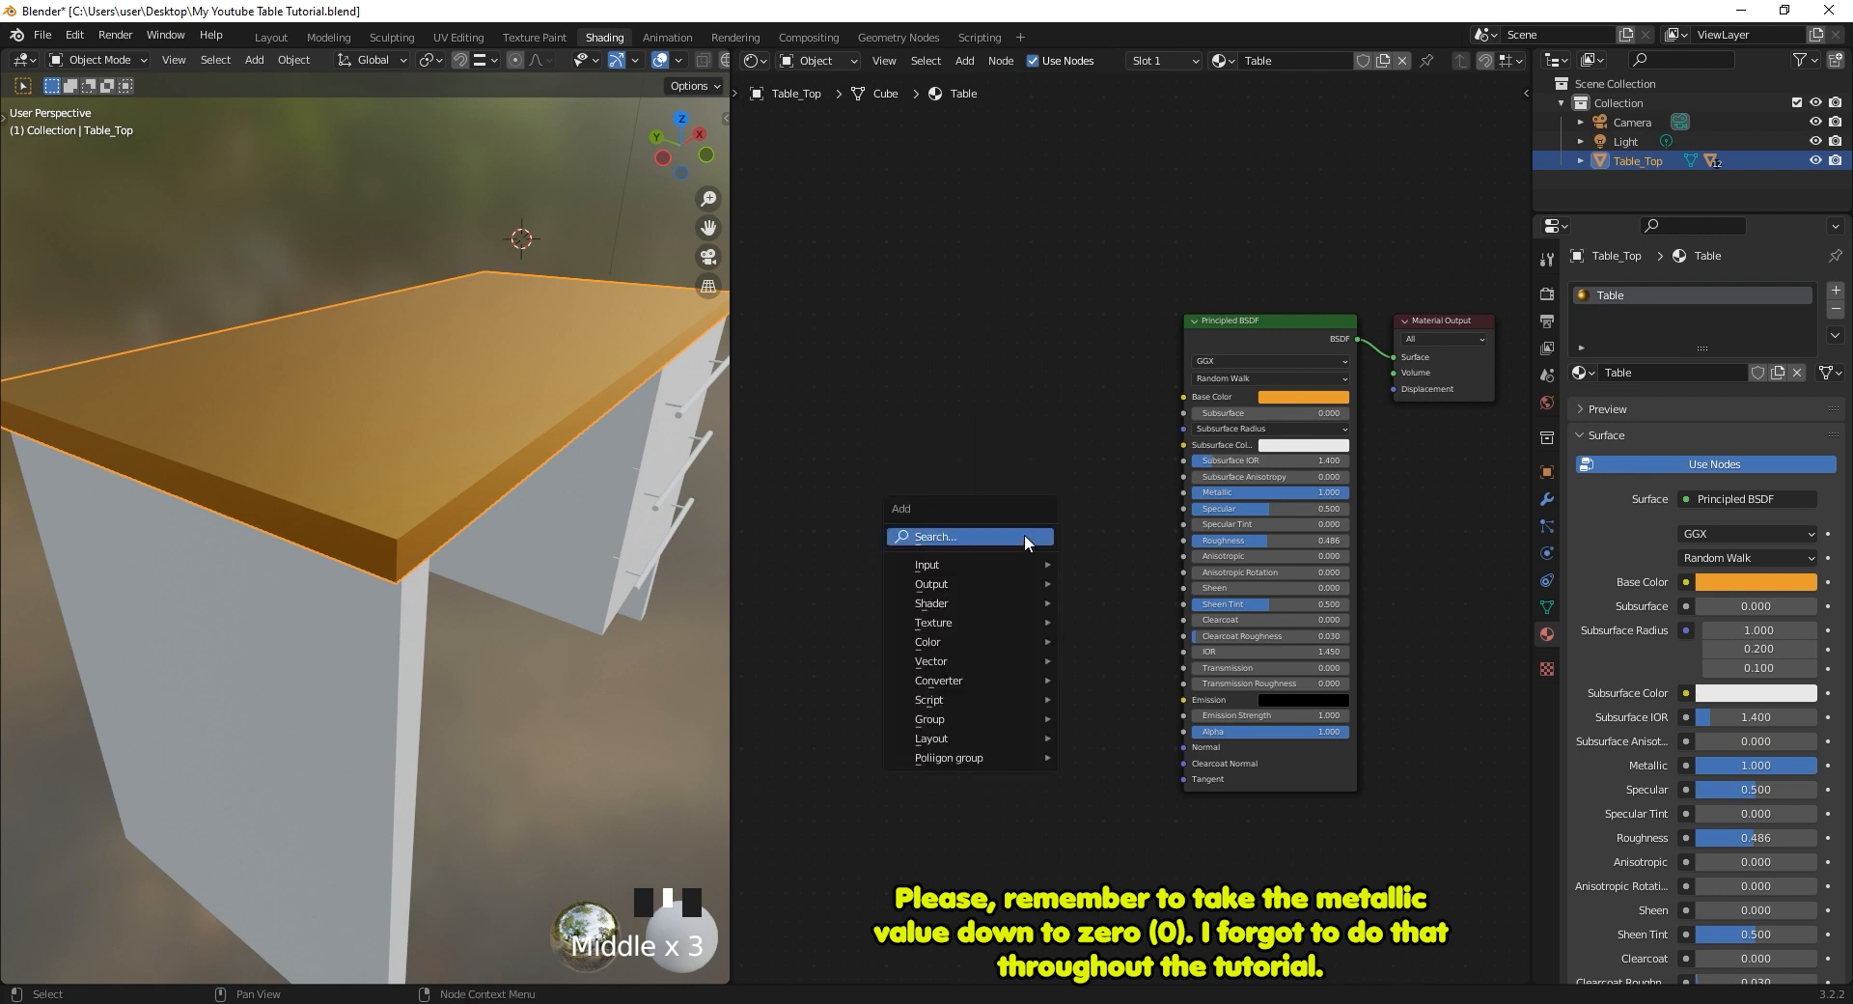
{"action": "mouse_move", "coordinate": [1028, 599]}
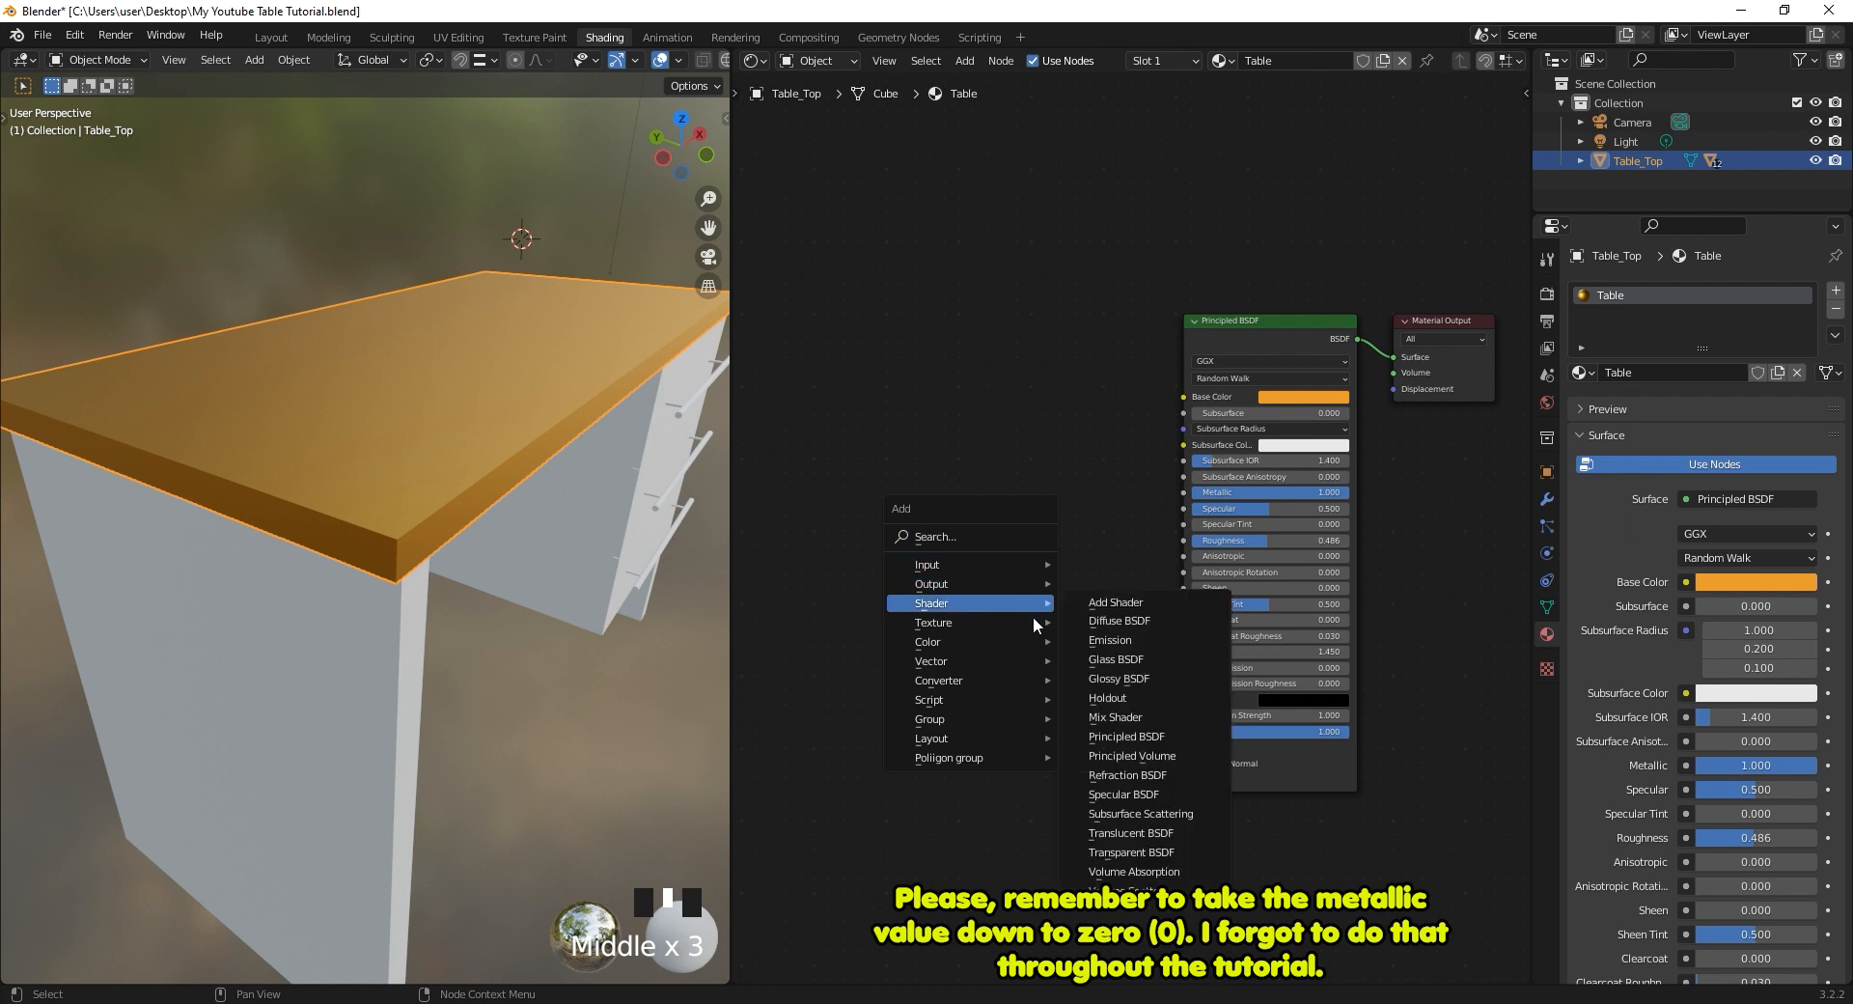
{"action": "mouse_move", "coordinate": [993, 622]}
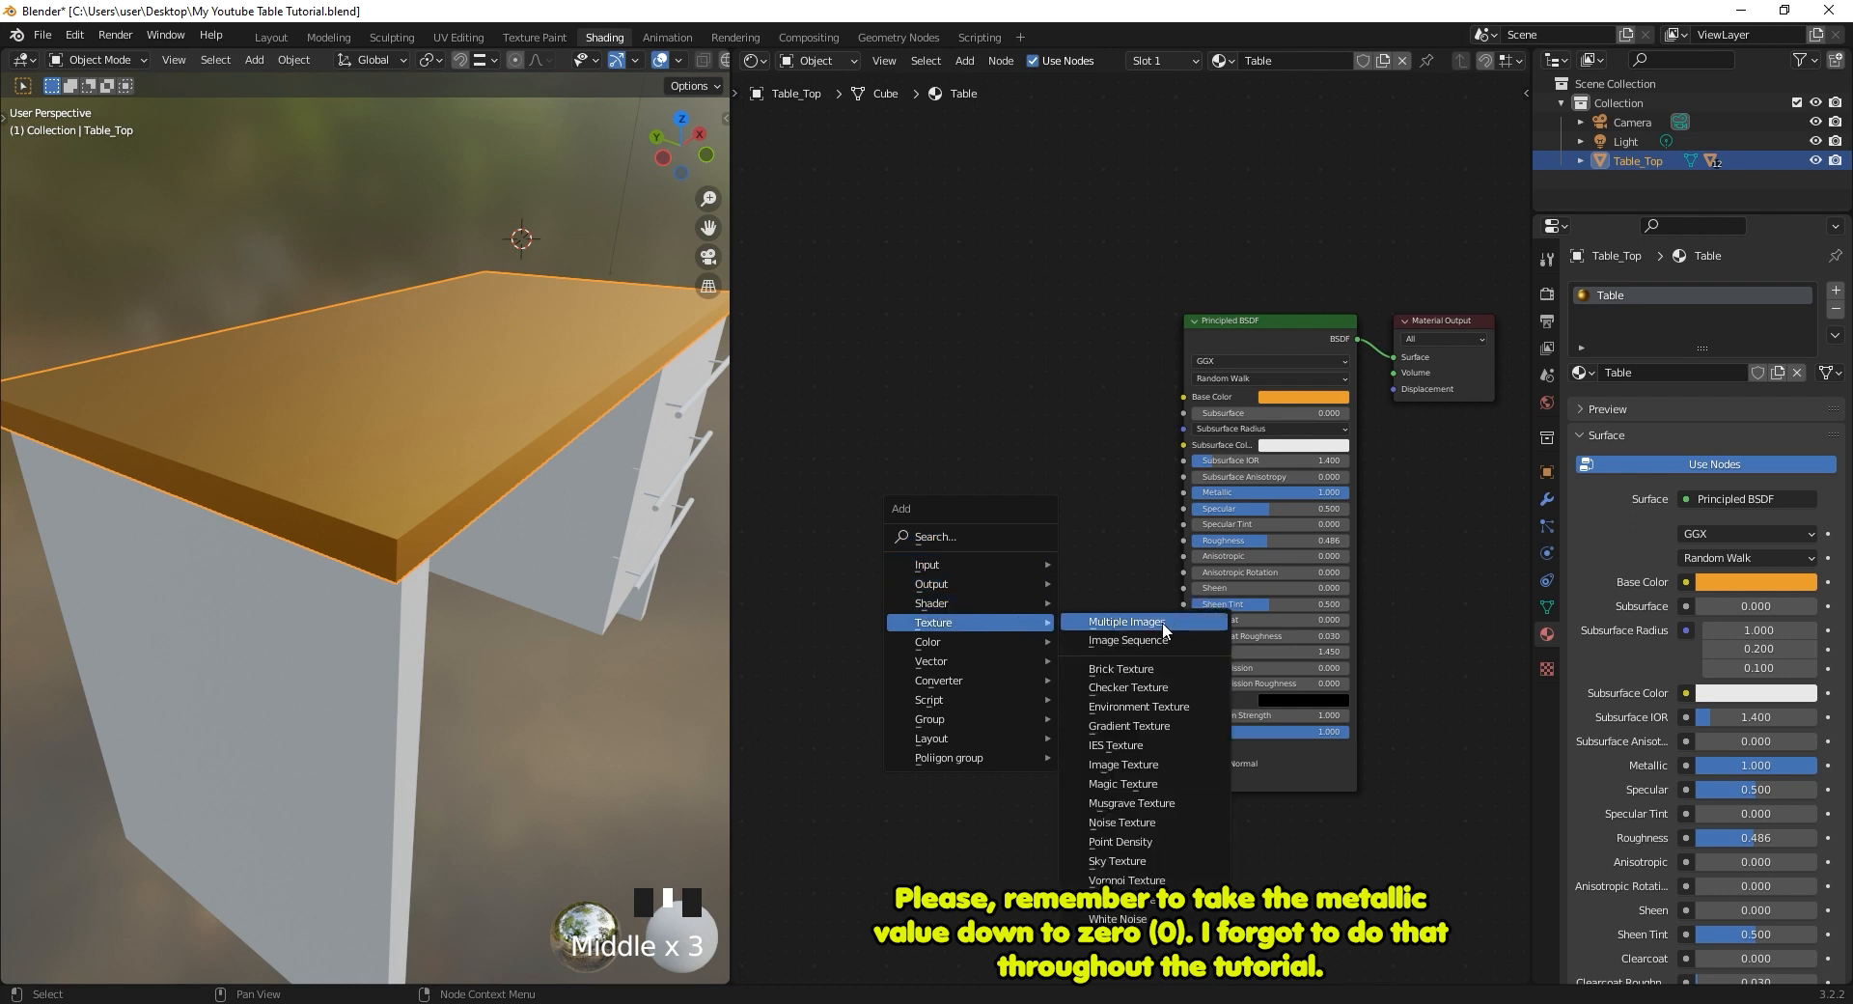
{"action": "left_click", "coordinate": [1129, 765]}
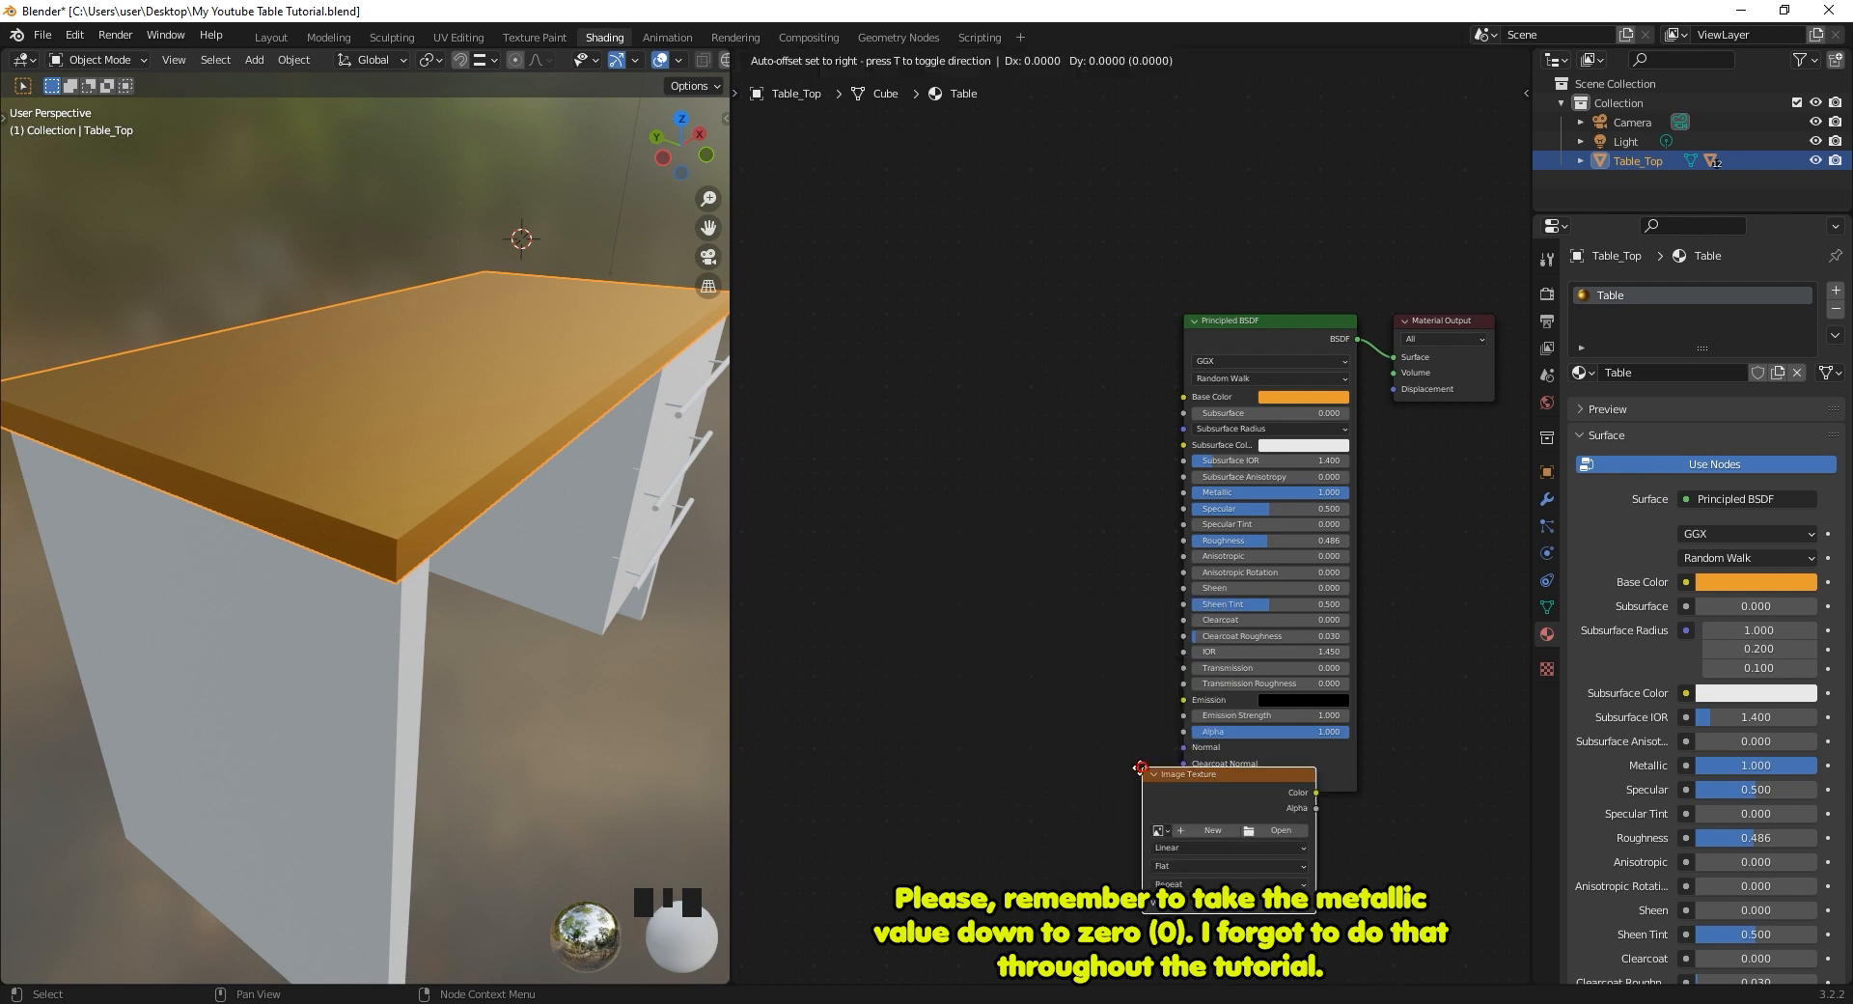
{"action": "left_click", "coordinate": [916, 316]}
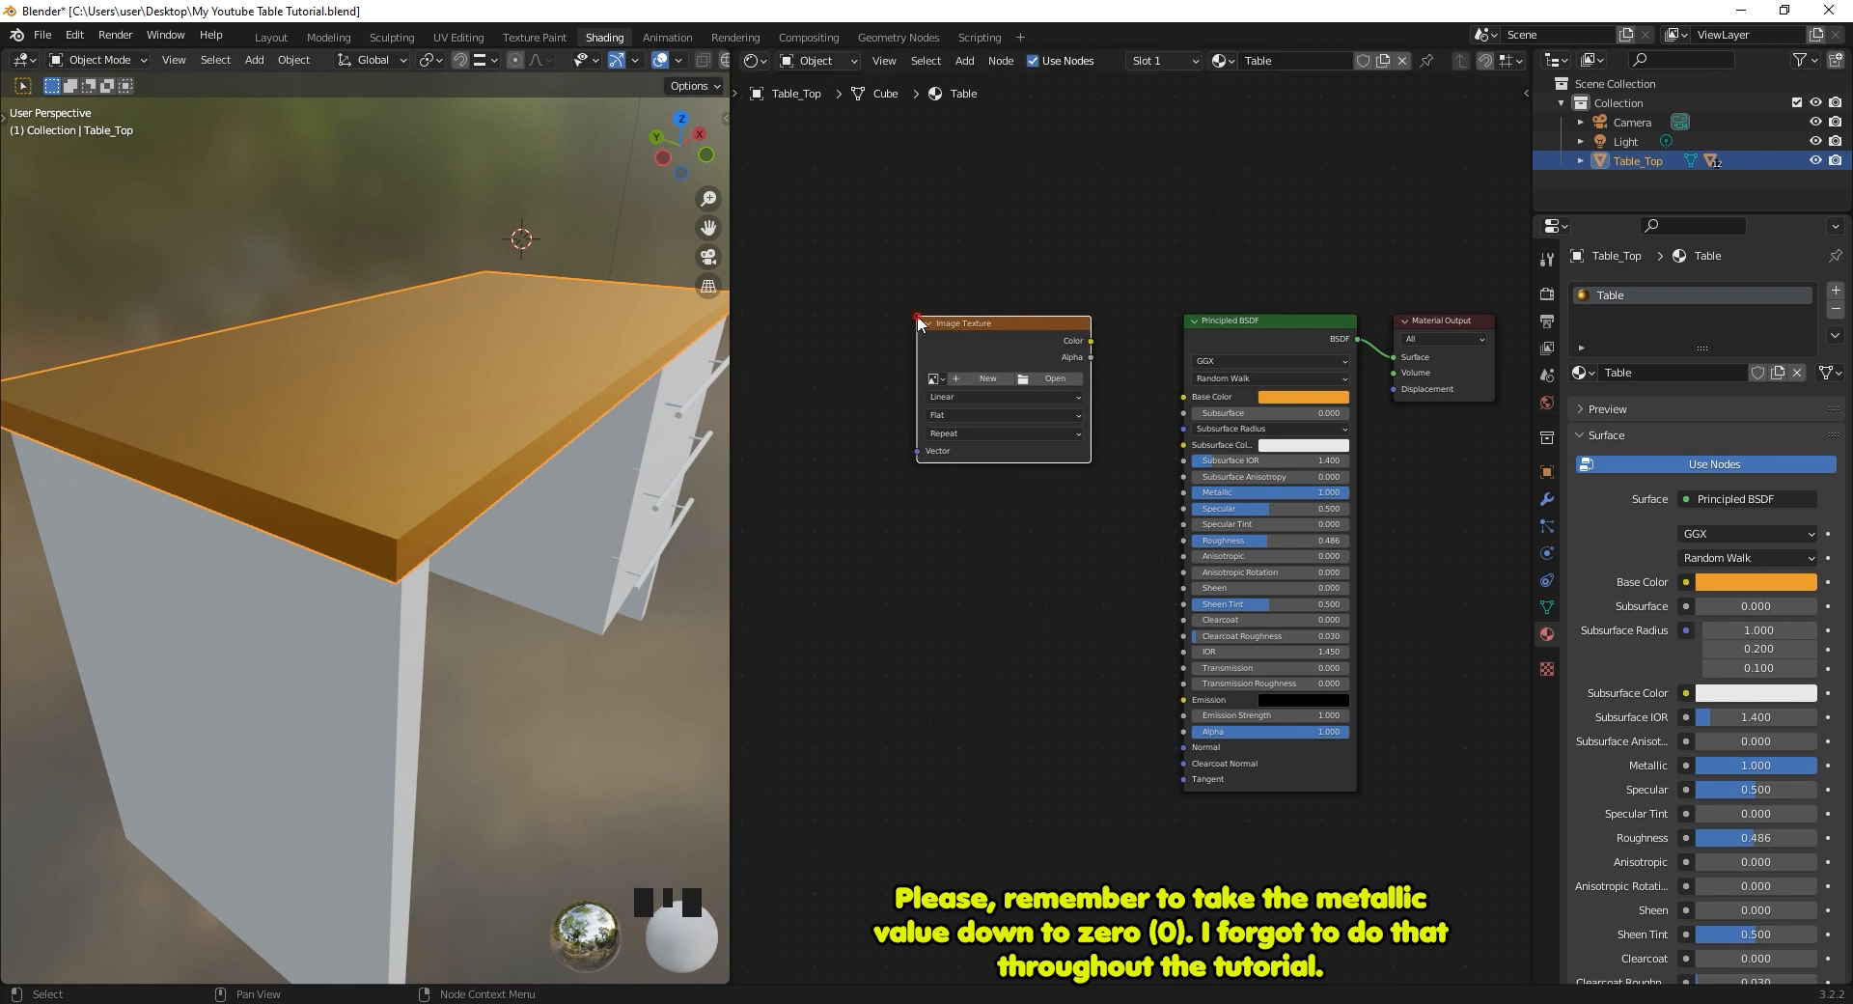
Link the Image Texture's Color output to the Principled BSDF's Base Color and cut that link again.
{"action": "left_click", "coordinate": [1091, 343]}
{"action": "left_click_drag", "start_coordinate": [1092, 343], "coordinate": [1198, 401]}
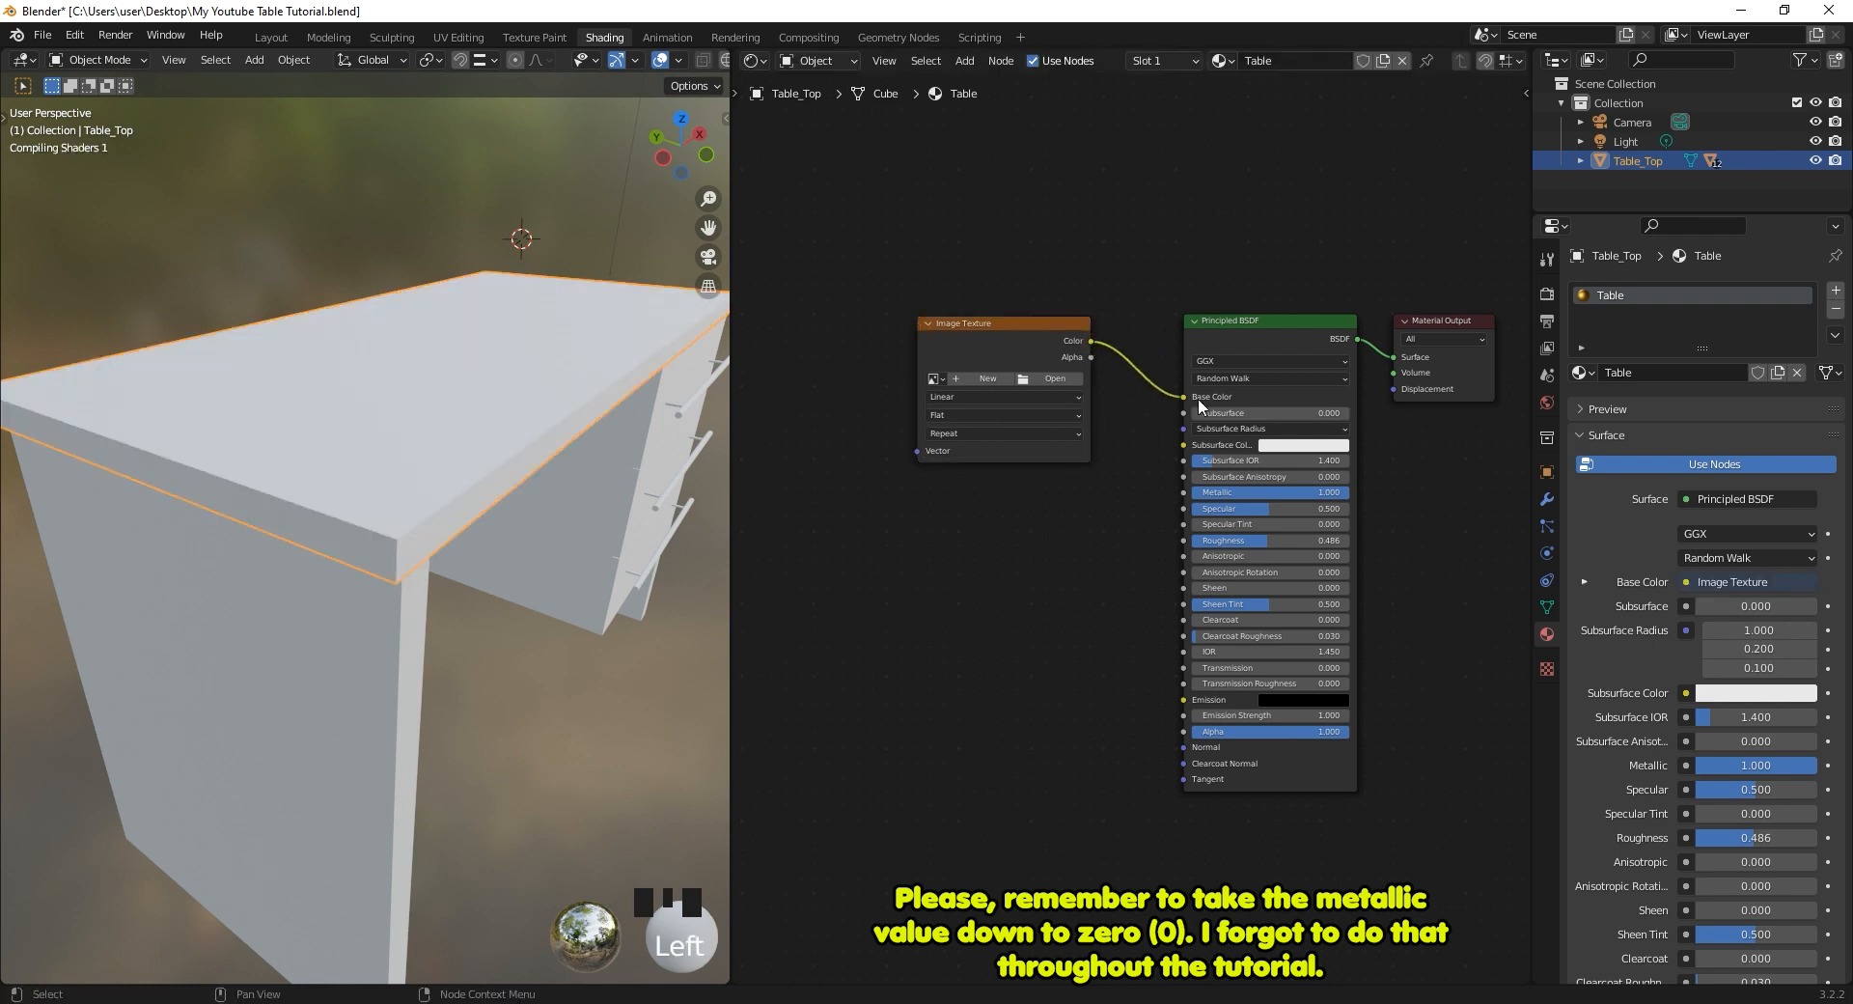
{"action": "left_click", "coordinate": [1036, 345]}
{"action": "mouse_move", "coordinate": [577, 403]}
{"action": "middle_mouse_down"}
{"action": "mouse_move", "coordinate": [538, 403]}
{"action": "mouse_move", "coordinate": [612, 405]}
{"action": "mouse_move", "coordinate": [565, 400]}
{"action": "middle_mouse_up"}
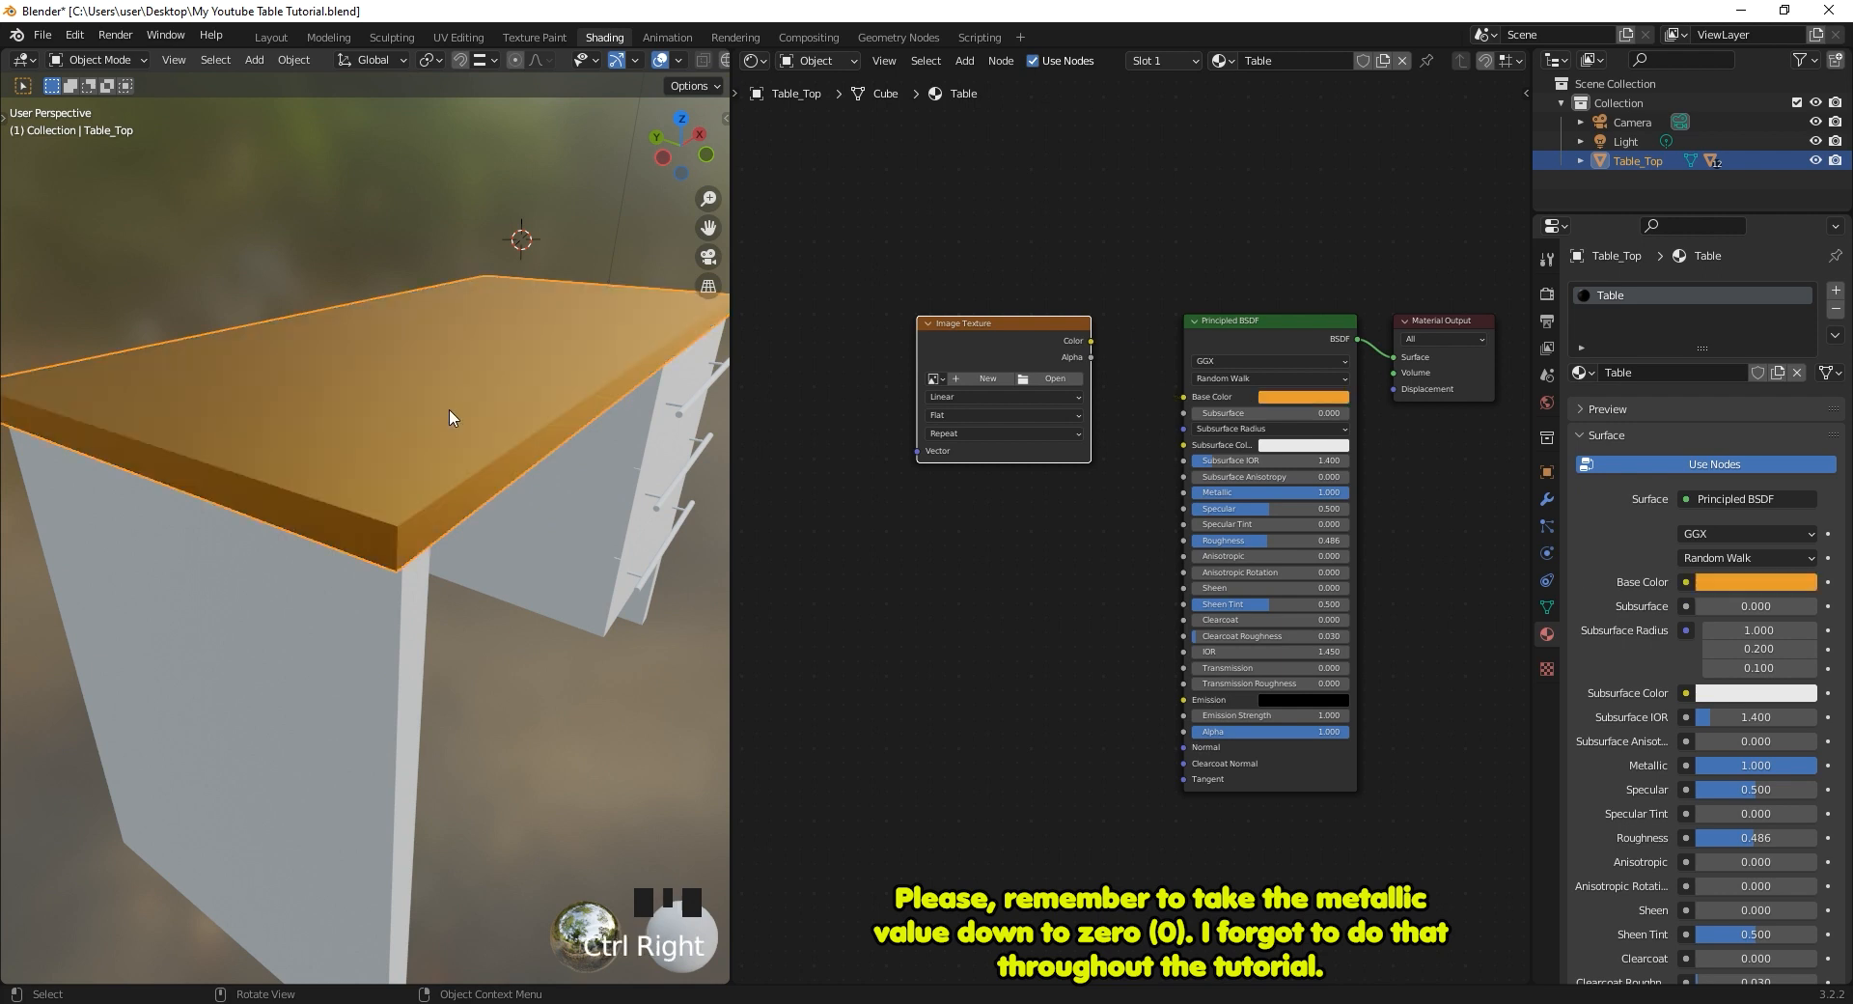
Add a Bevel modifier to the table top to soften its sharp edges and corners.
{"action": "scroll", "coordinate": [469, 444], "scroll_direction": "up", "scroll_amount": 2}
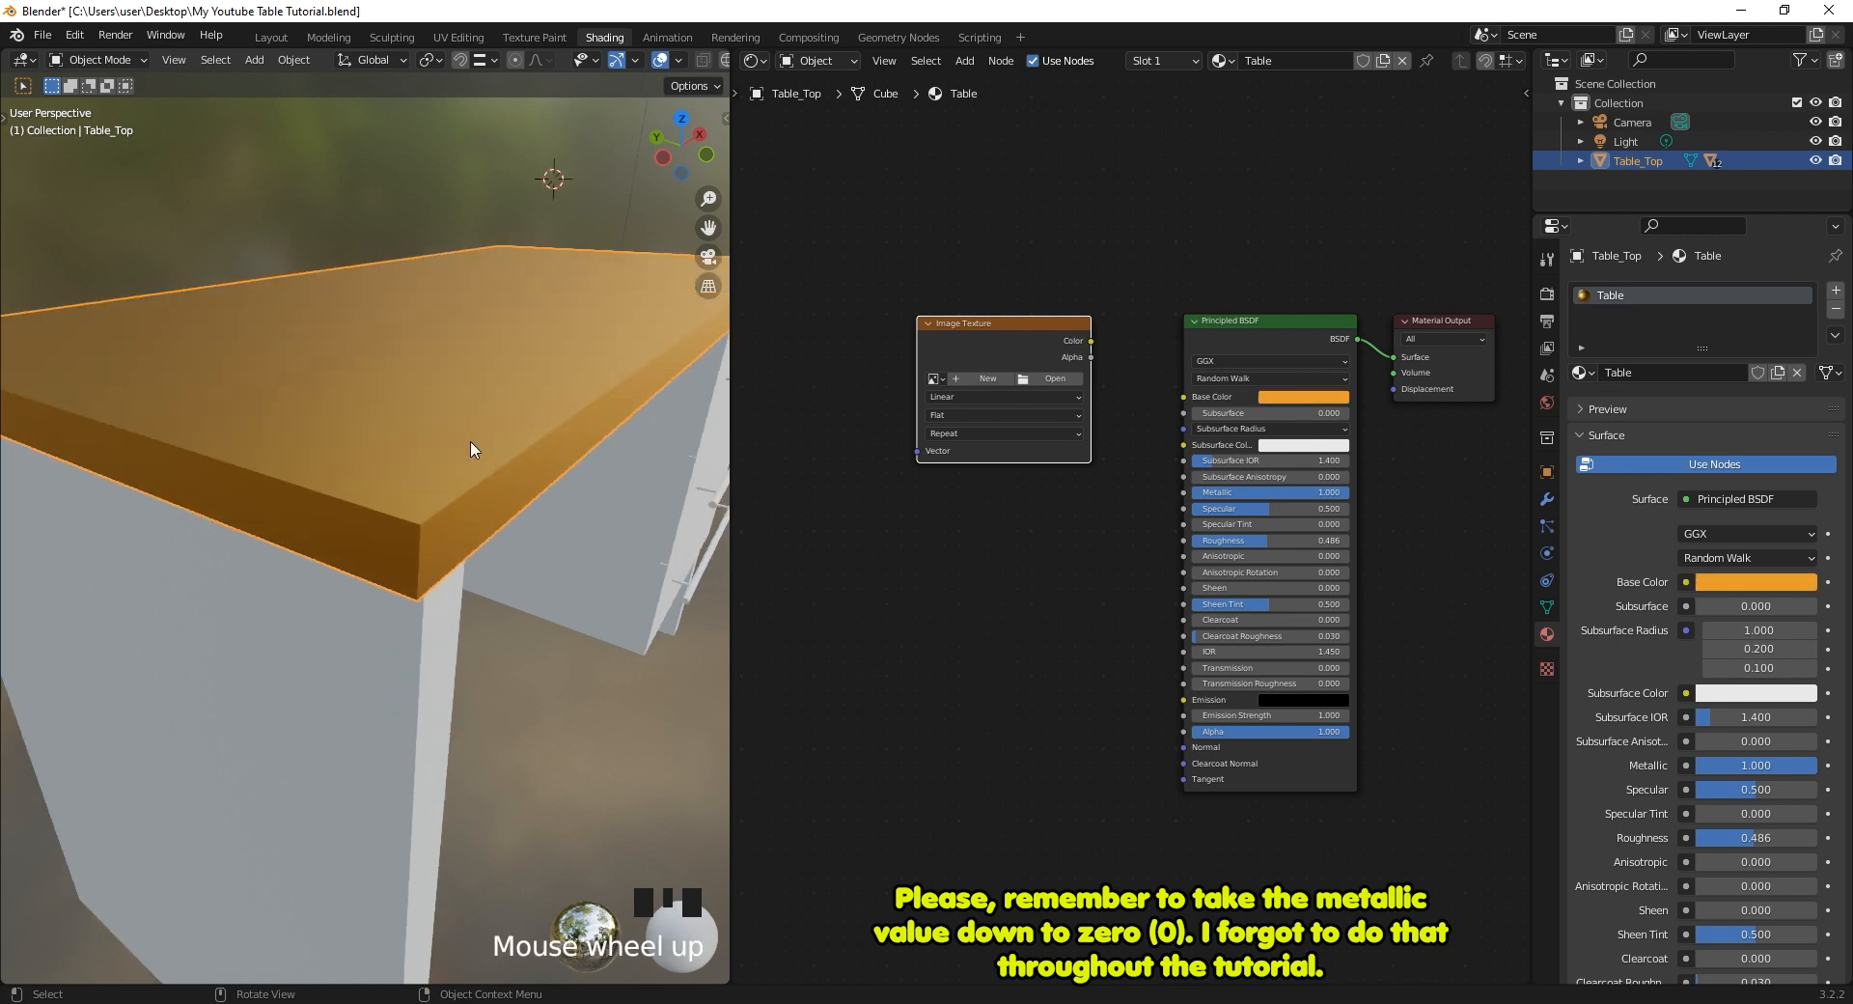
{"action": "middle_click_drag", "start_coordinate": [503, 483], "coordinate": [498, 482]}
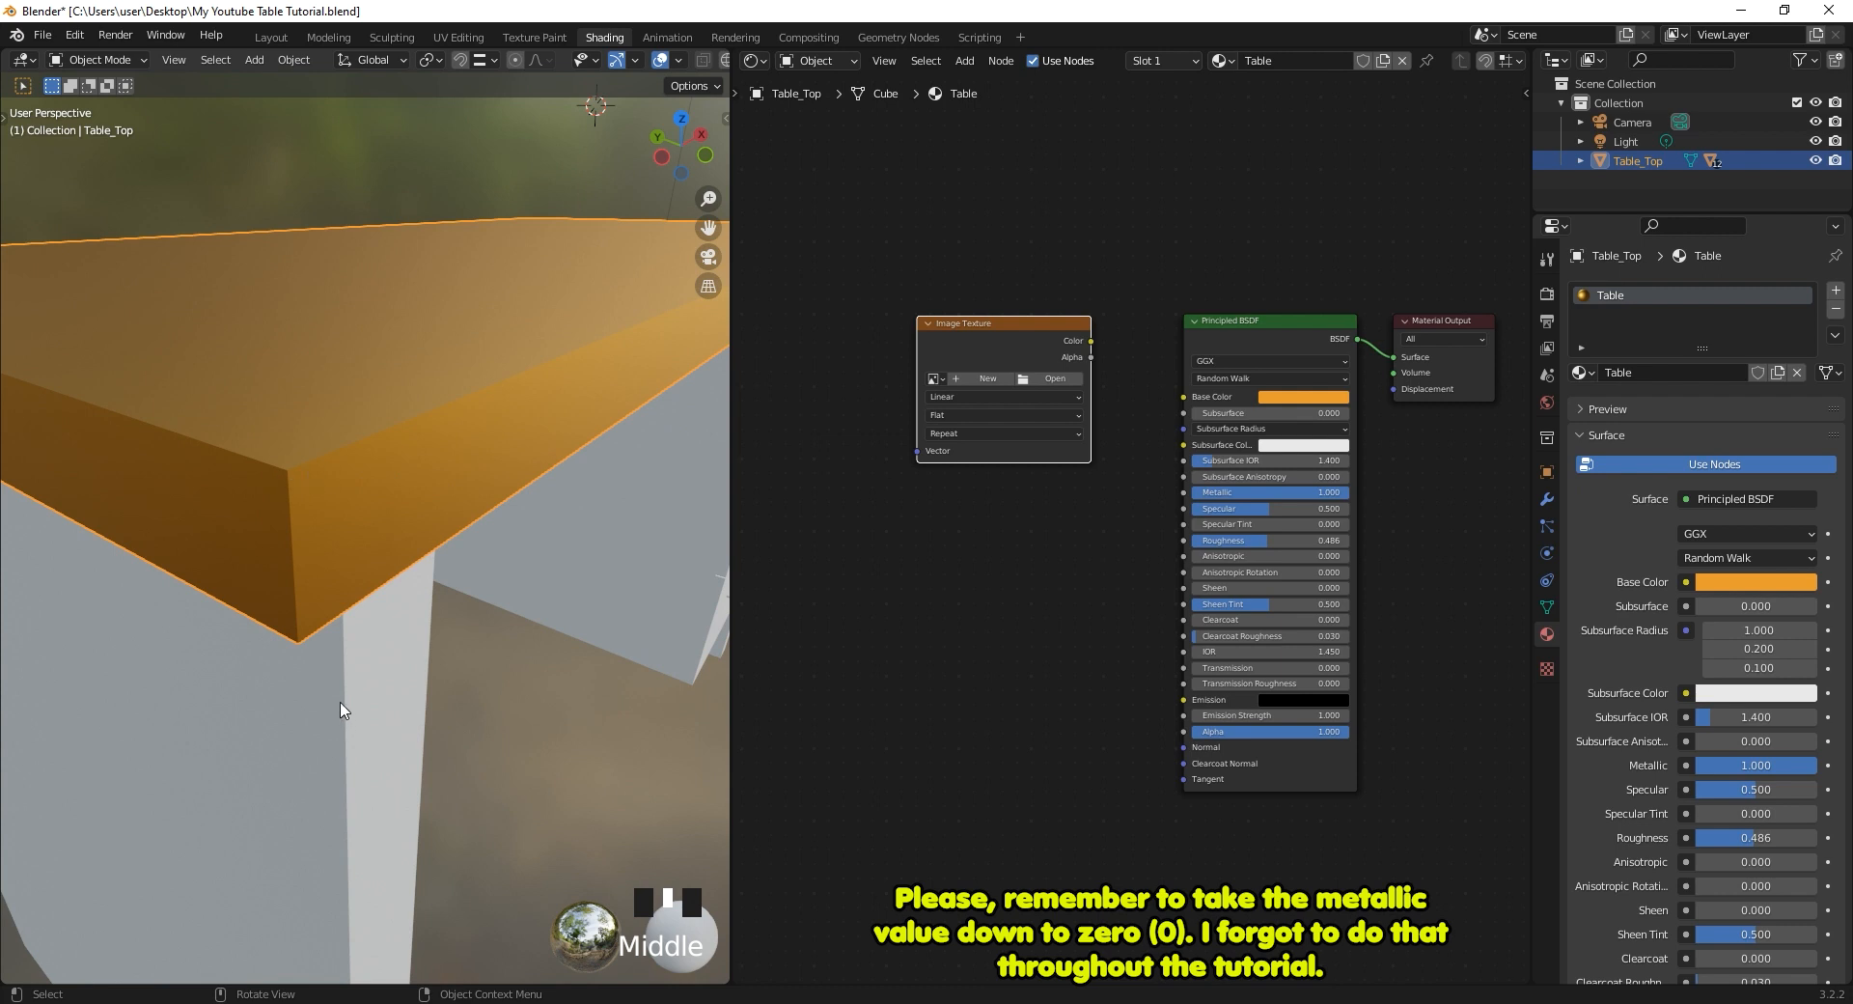
{"action": "scroll", "coordinate": [462, 683], "scroll_direction": "down", "scroll_amount": 2}
{"action": "middle_click_drag", "start_coordinate": [462, 683], "coordinate": [327, 405], "text": "shift"}
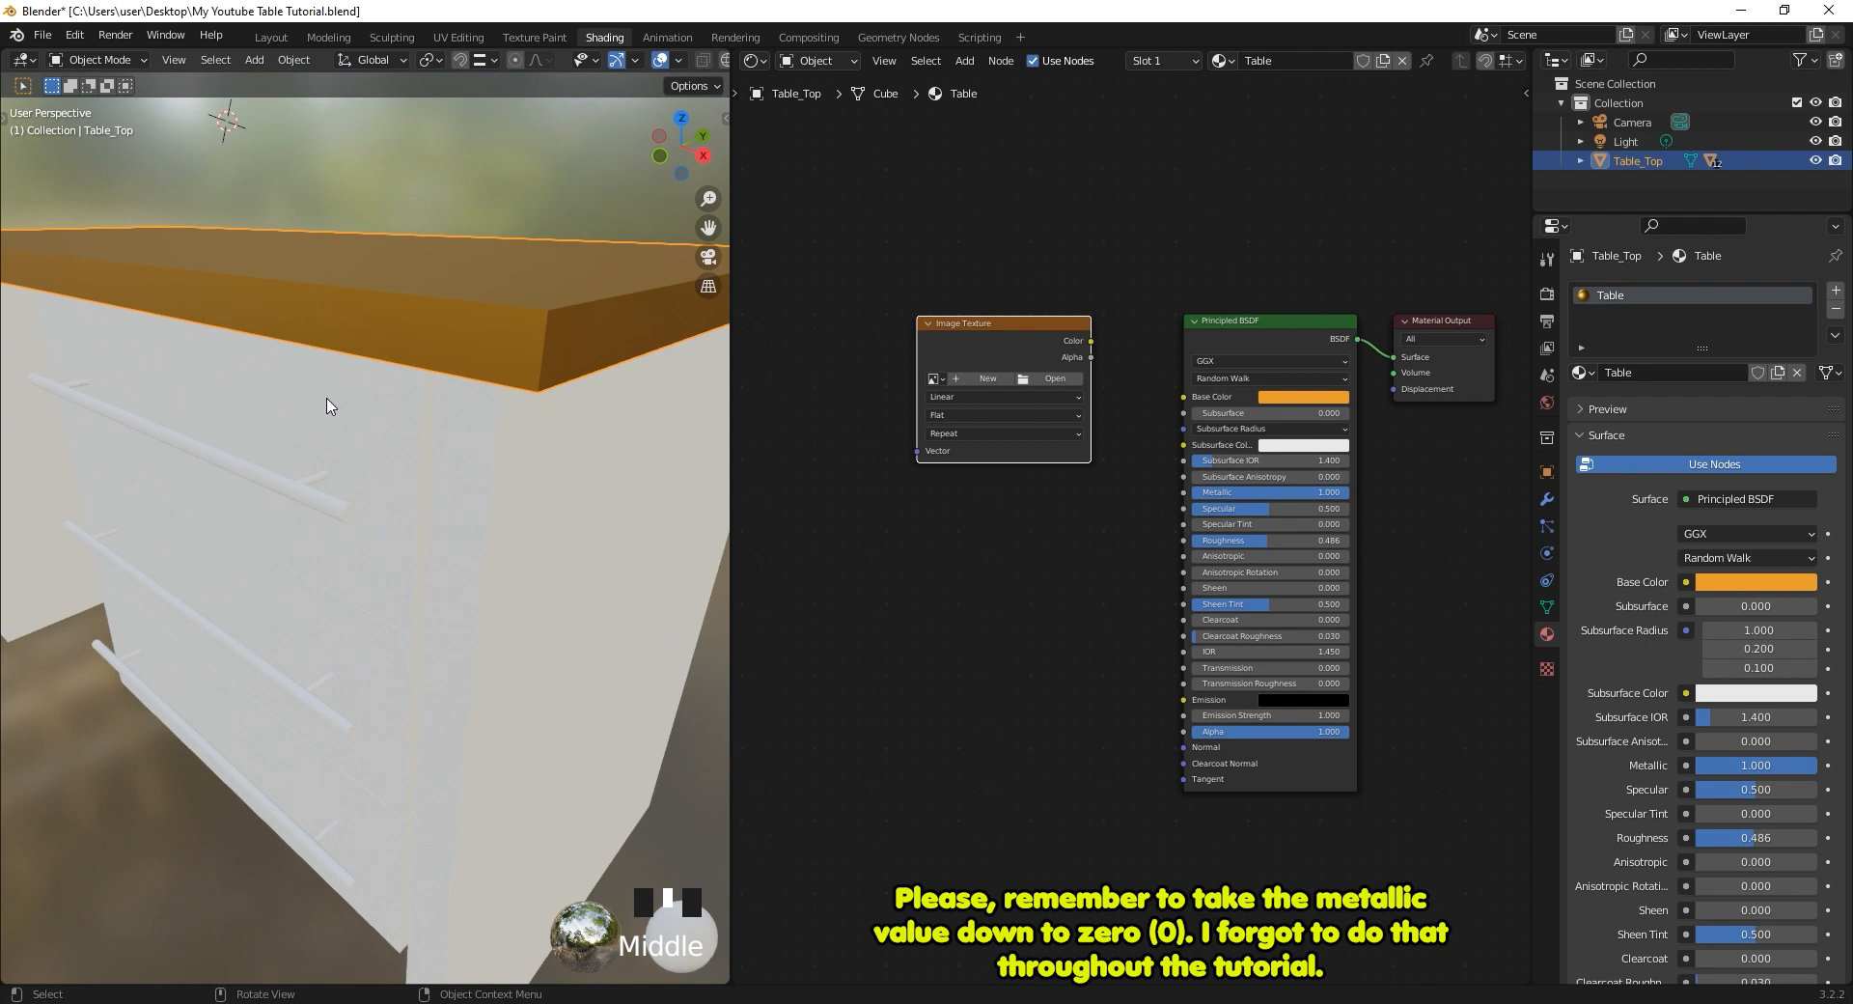
{"action": "scroll", "coordinate": [541, 289], "scroll_direction": "up", "scroll_amount": 2}
{"action": "middle_click_drag", "start_coordinate": [554, 306], "coordinate": [486, 371], "text": "shift"}
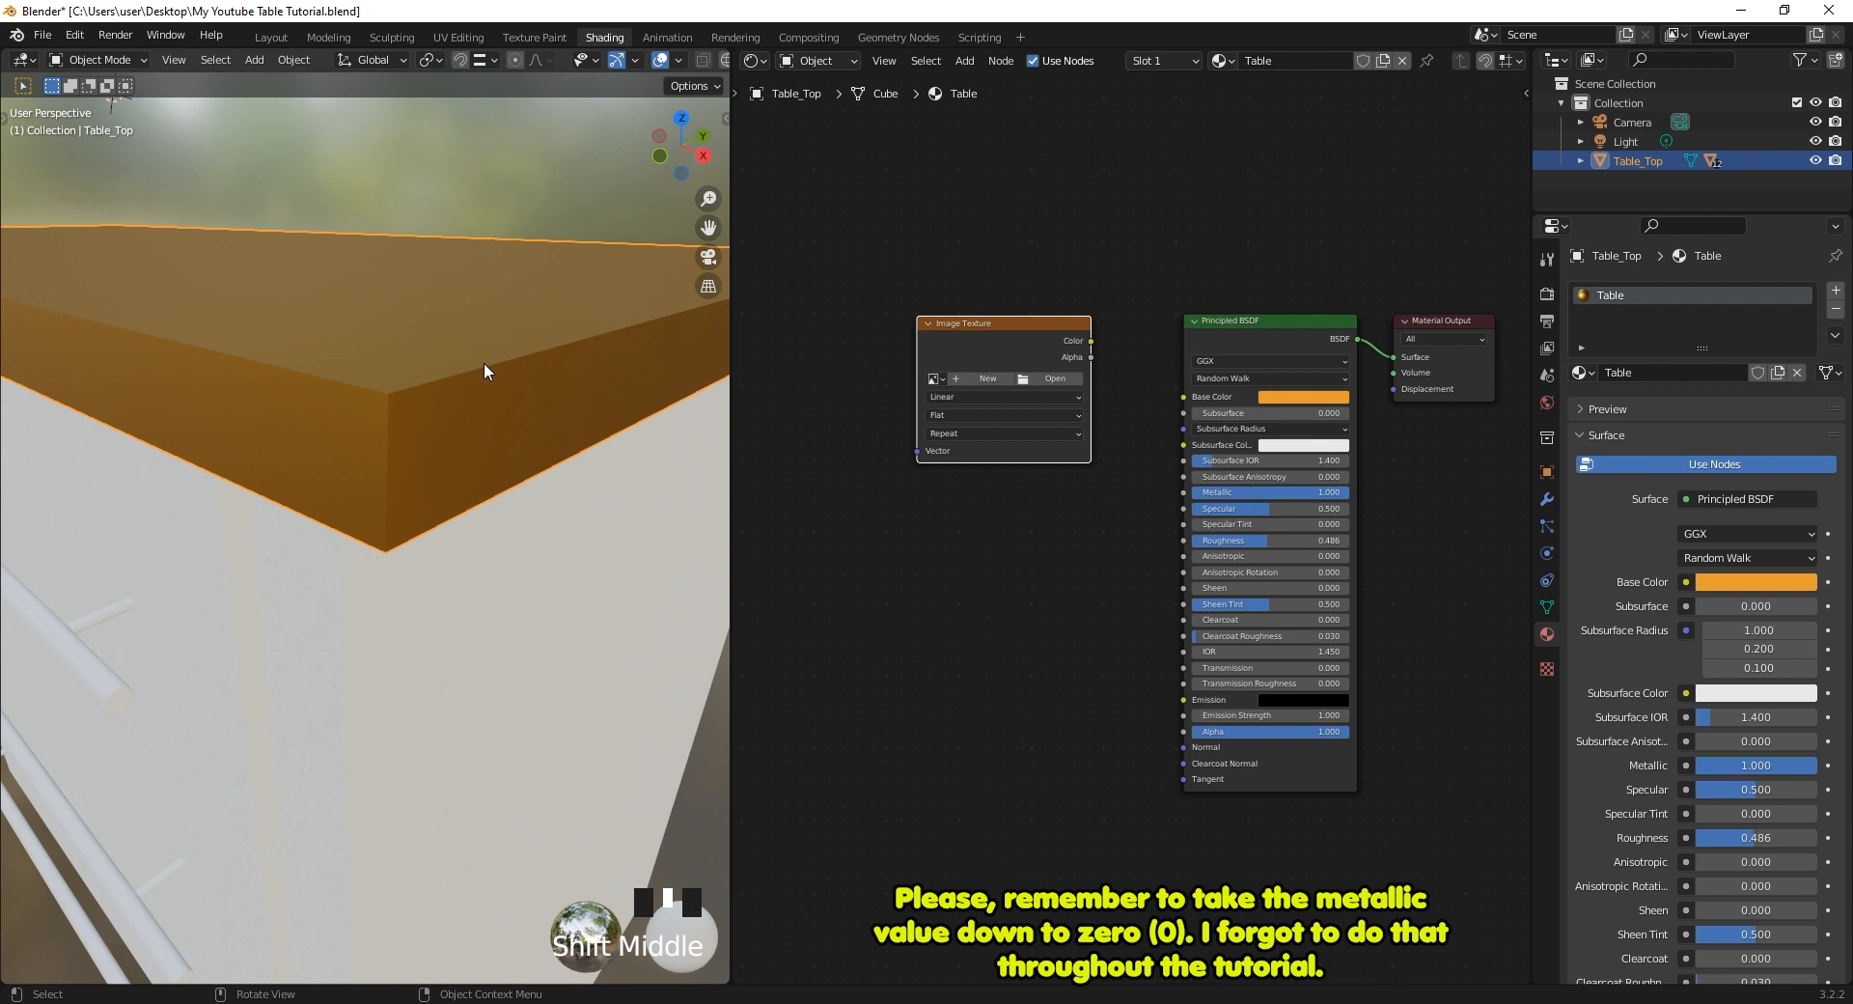
{"action": "left_click", "coordinate": [1547, 499]}
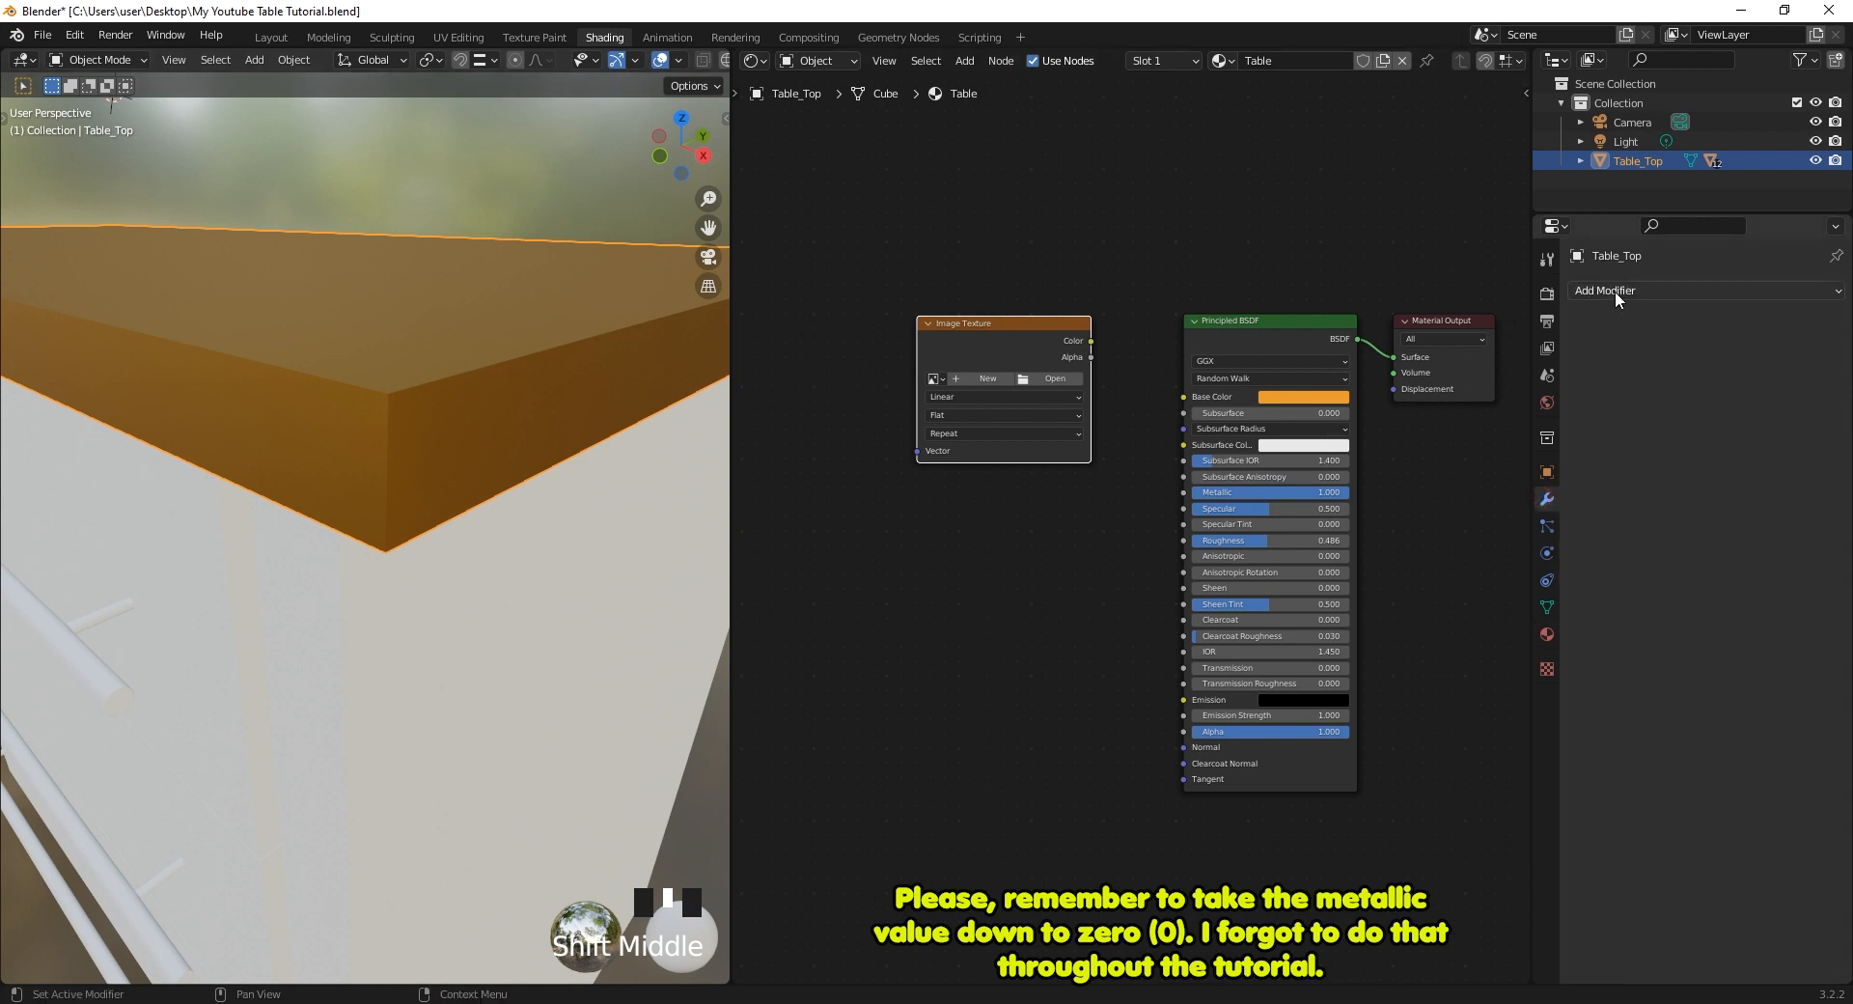
{"action": "left_click", "coordinate": [1614, 291]}
{"action": "left_click", "coordinate": [1479, 361]}
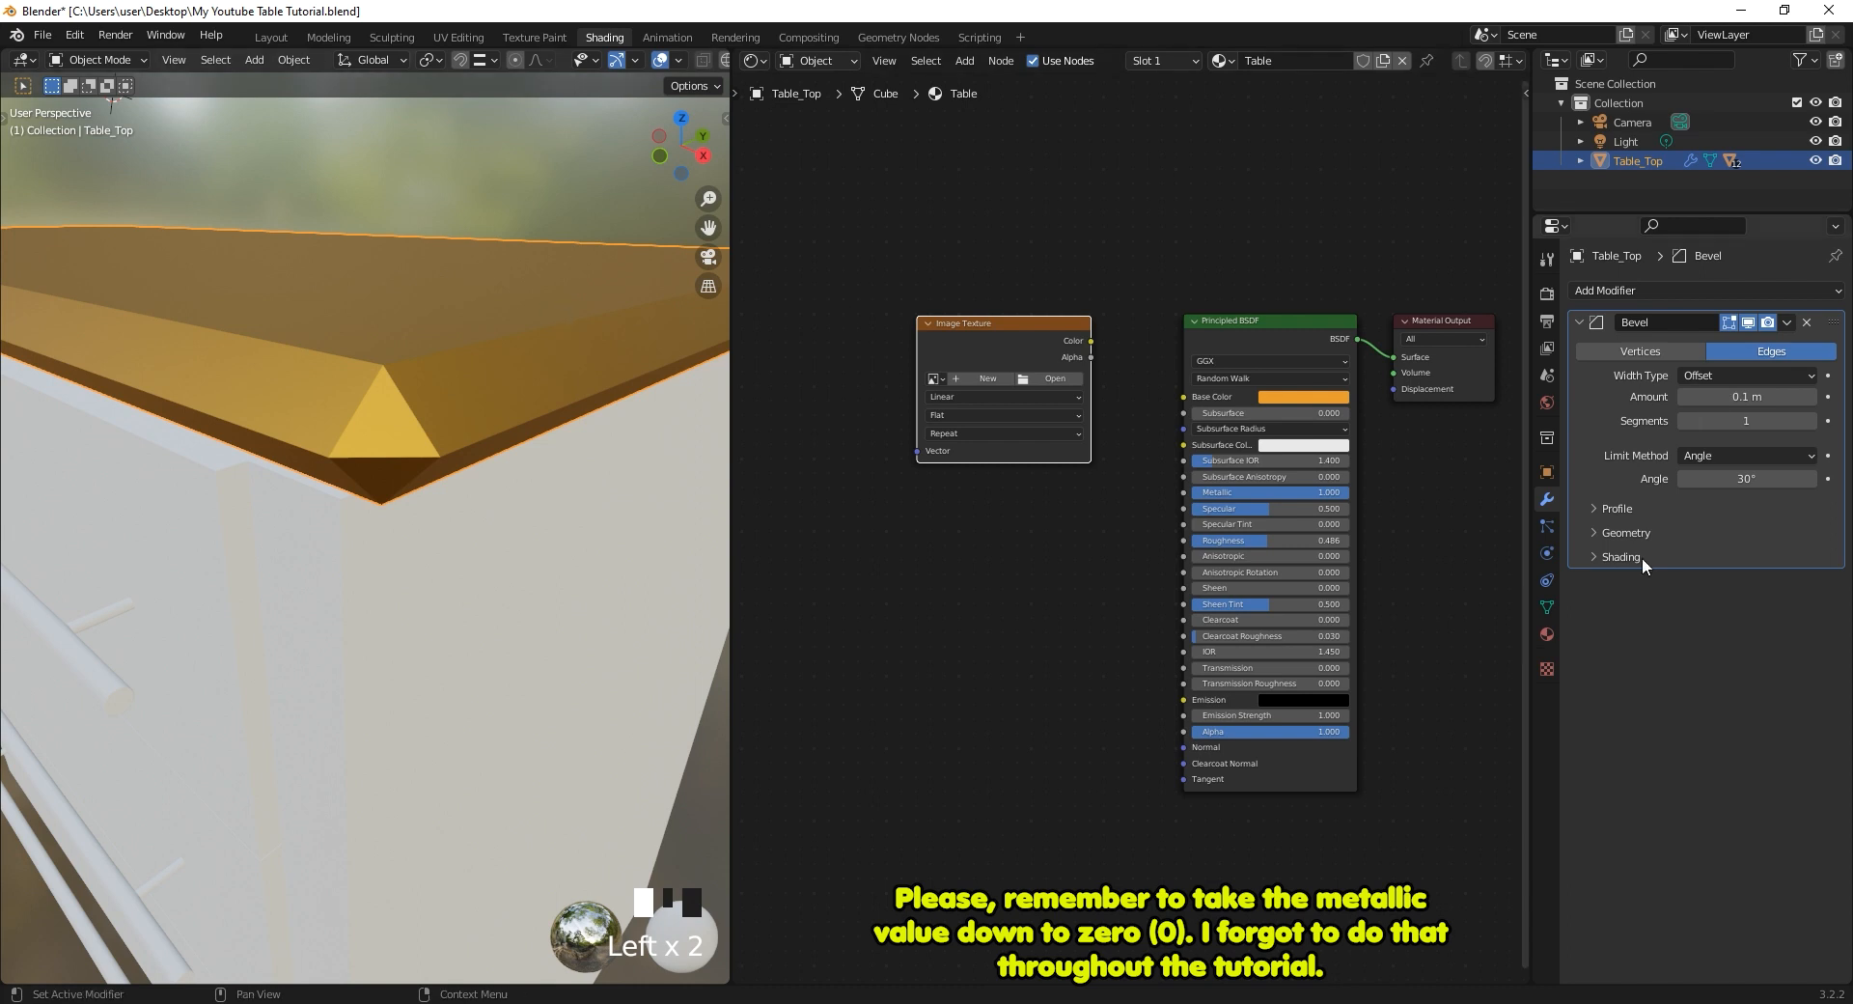
Set the table top's bevel amount to 0.002 m with 3 segments.
{"action": "left_click_drag", "start_coordinate": [1742, 396], "coordinate": [1674, 397], "text": "shift"}
{"action": "left_click", "coordinate": [1752, 396]}
{"action": "type", "text": "0.002"}
{"action": "key", "text": "Return"}
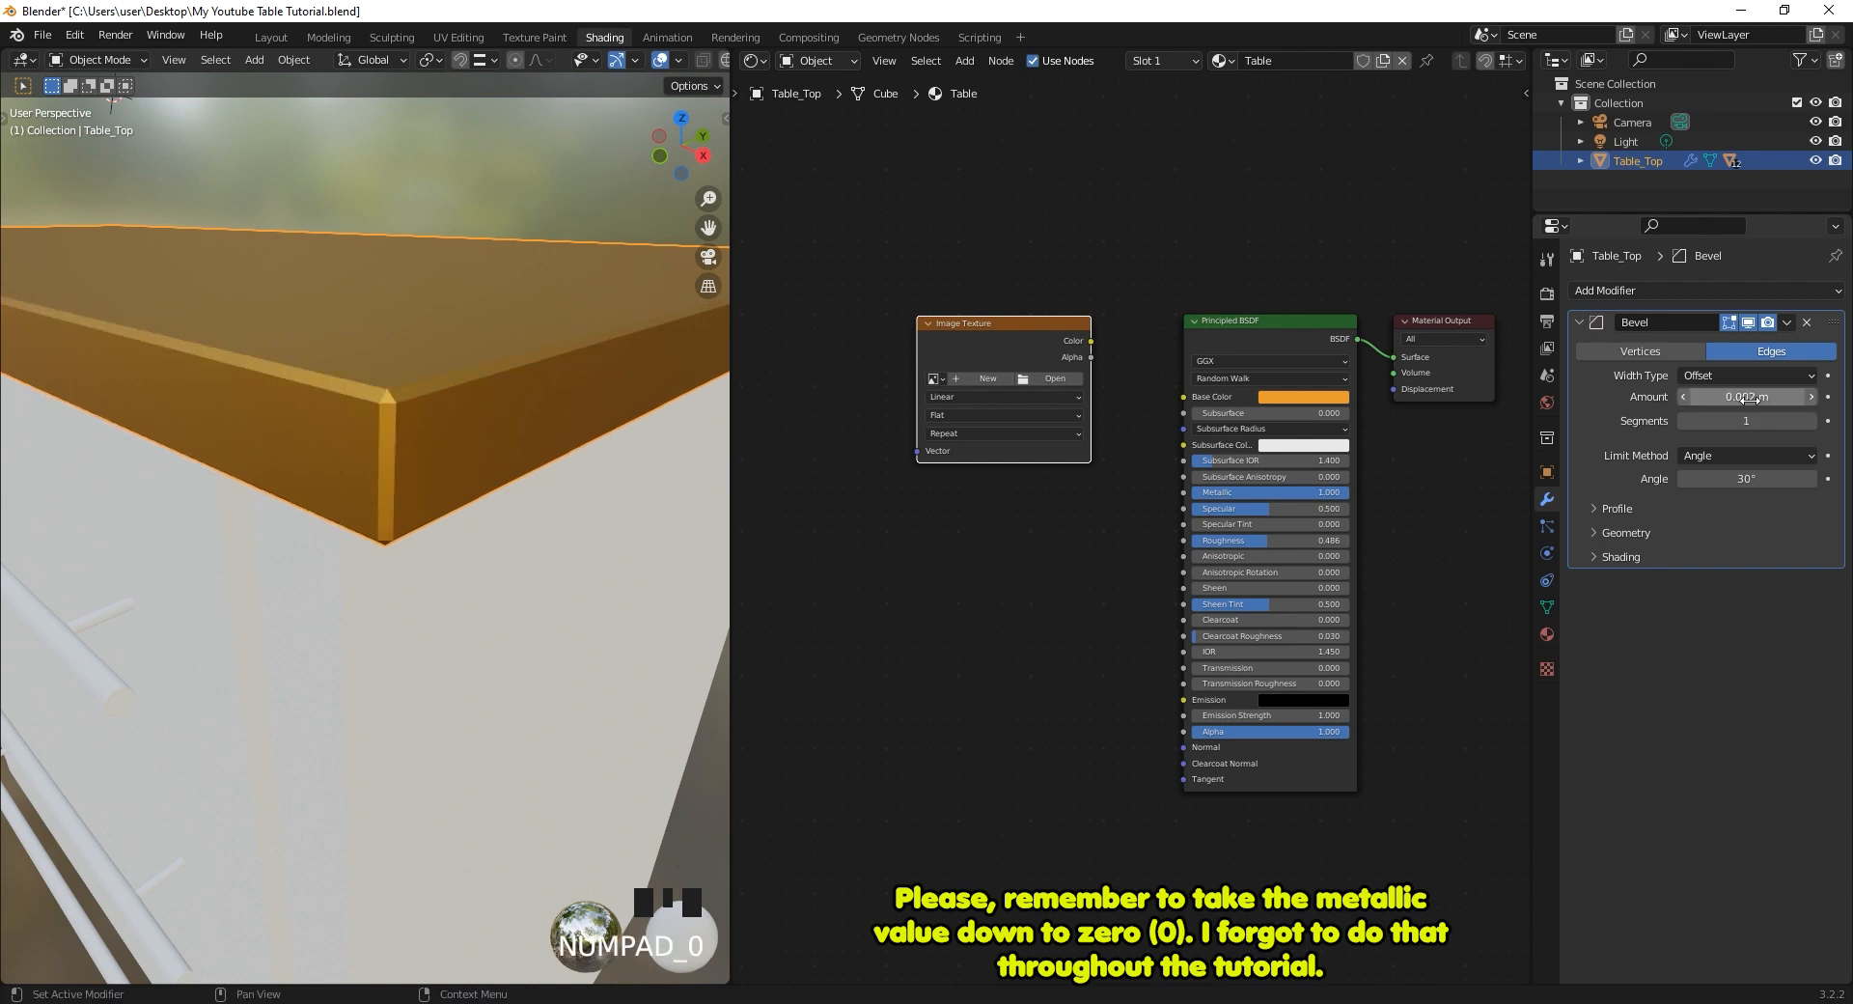
{"action": "left_click", "coordinate": [1812, 422]}
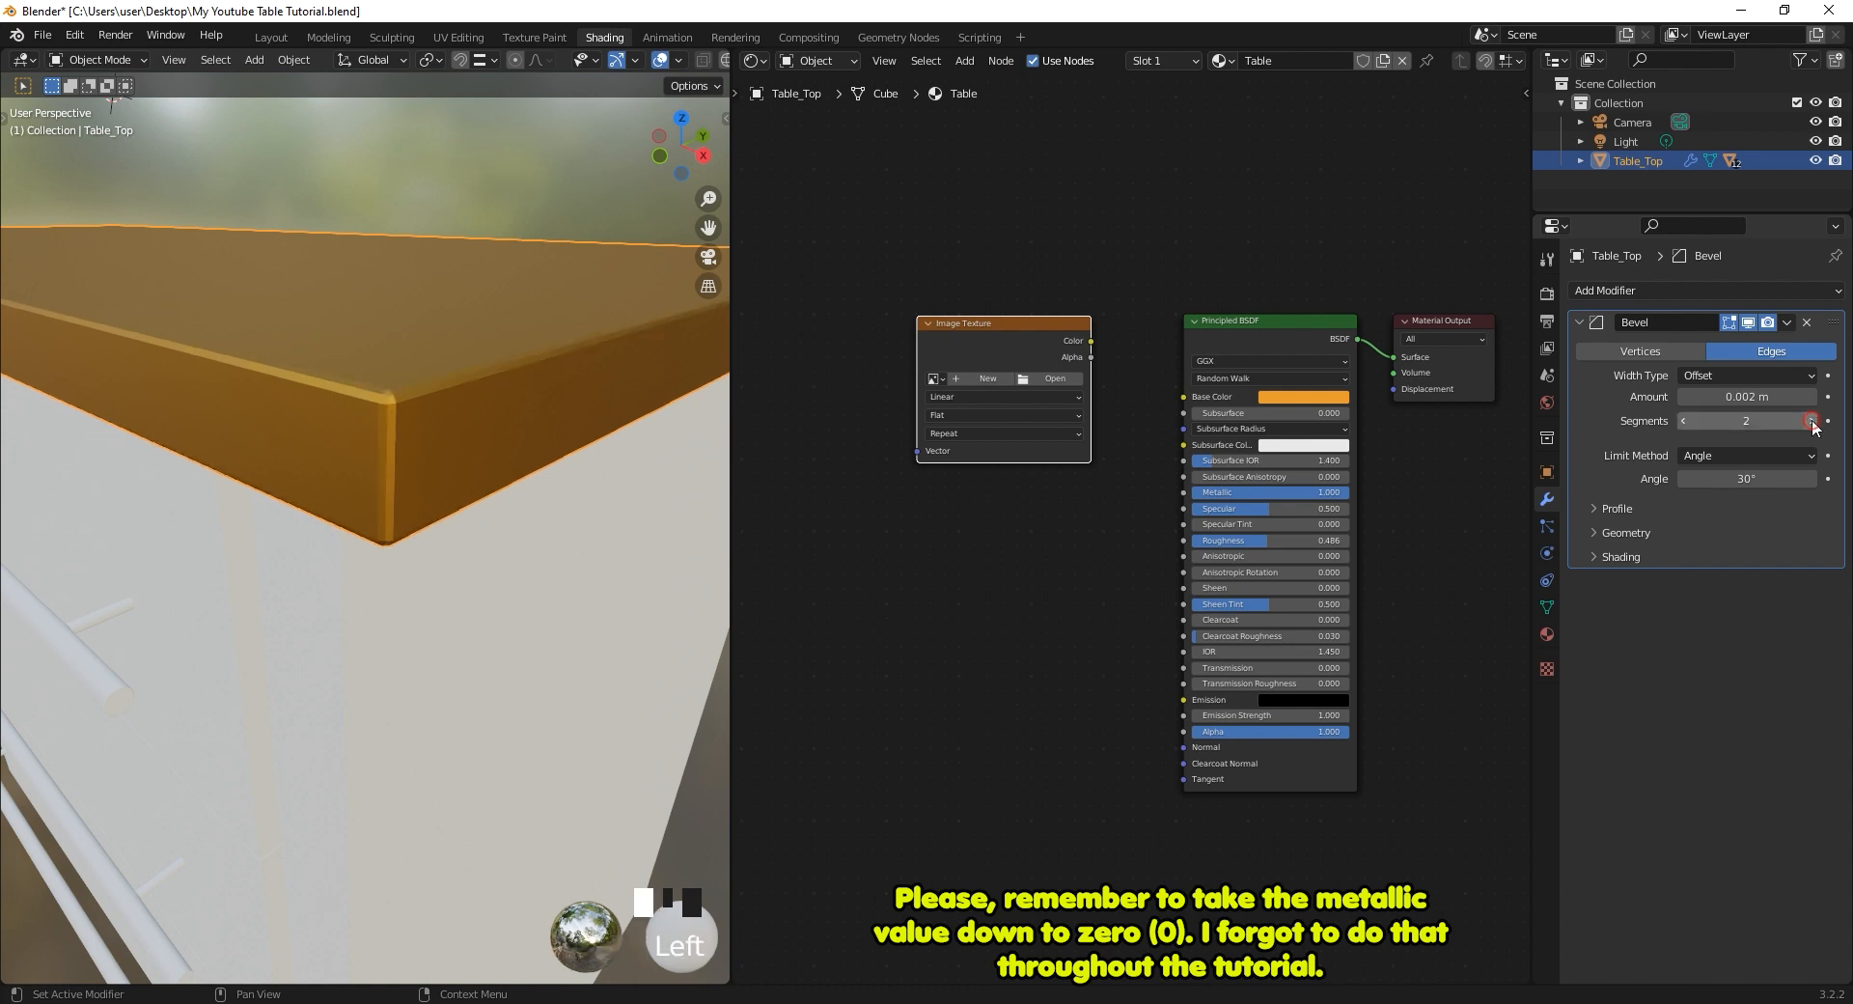
{"action": "left_click", "coordinate": [1812, 422]}
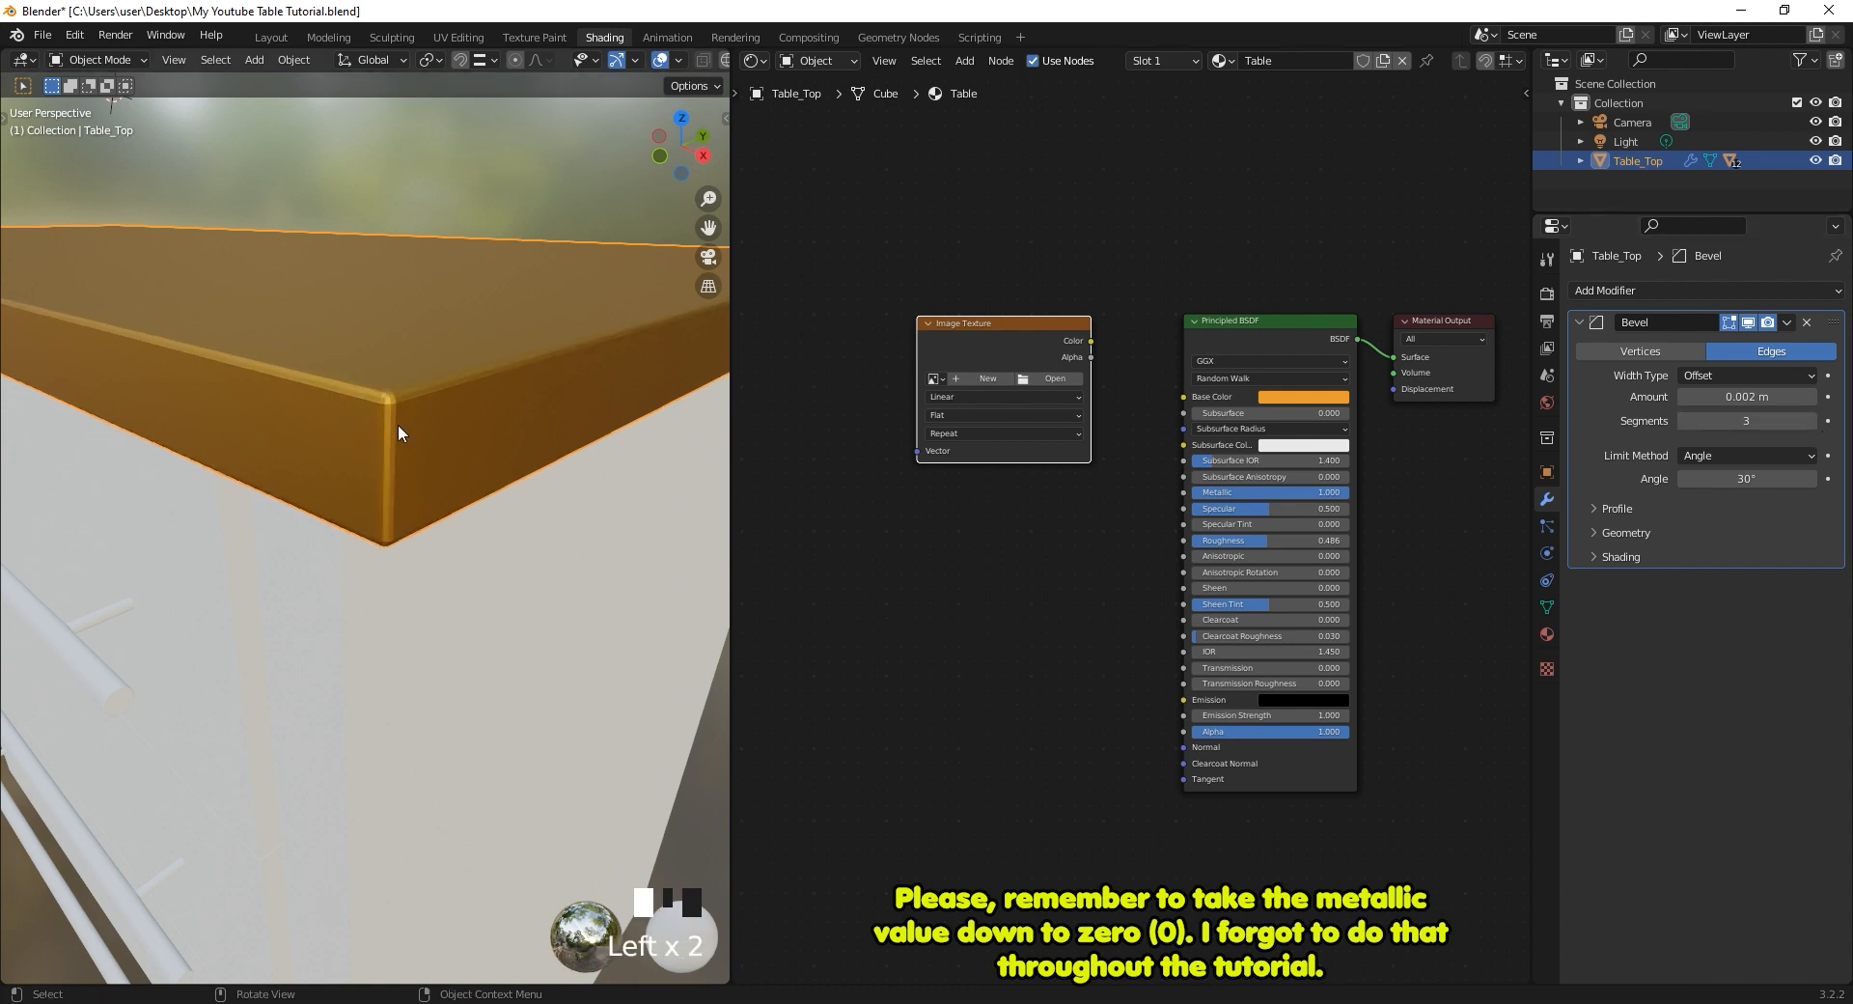
{"action": "middle_click_drag", "start_coordinate": [397, 463], "coordinate": [406, 436]}
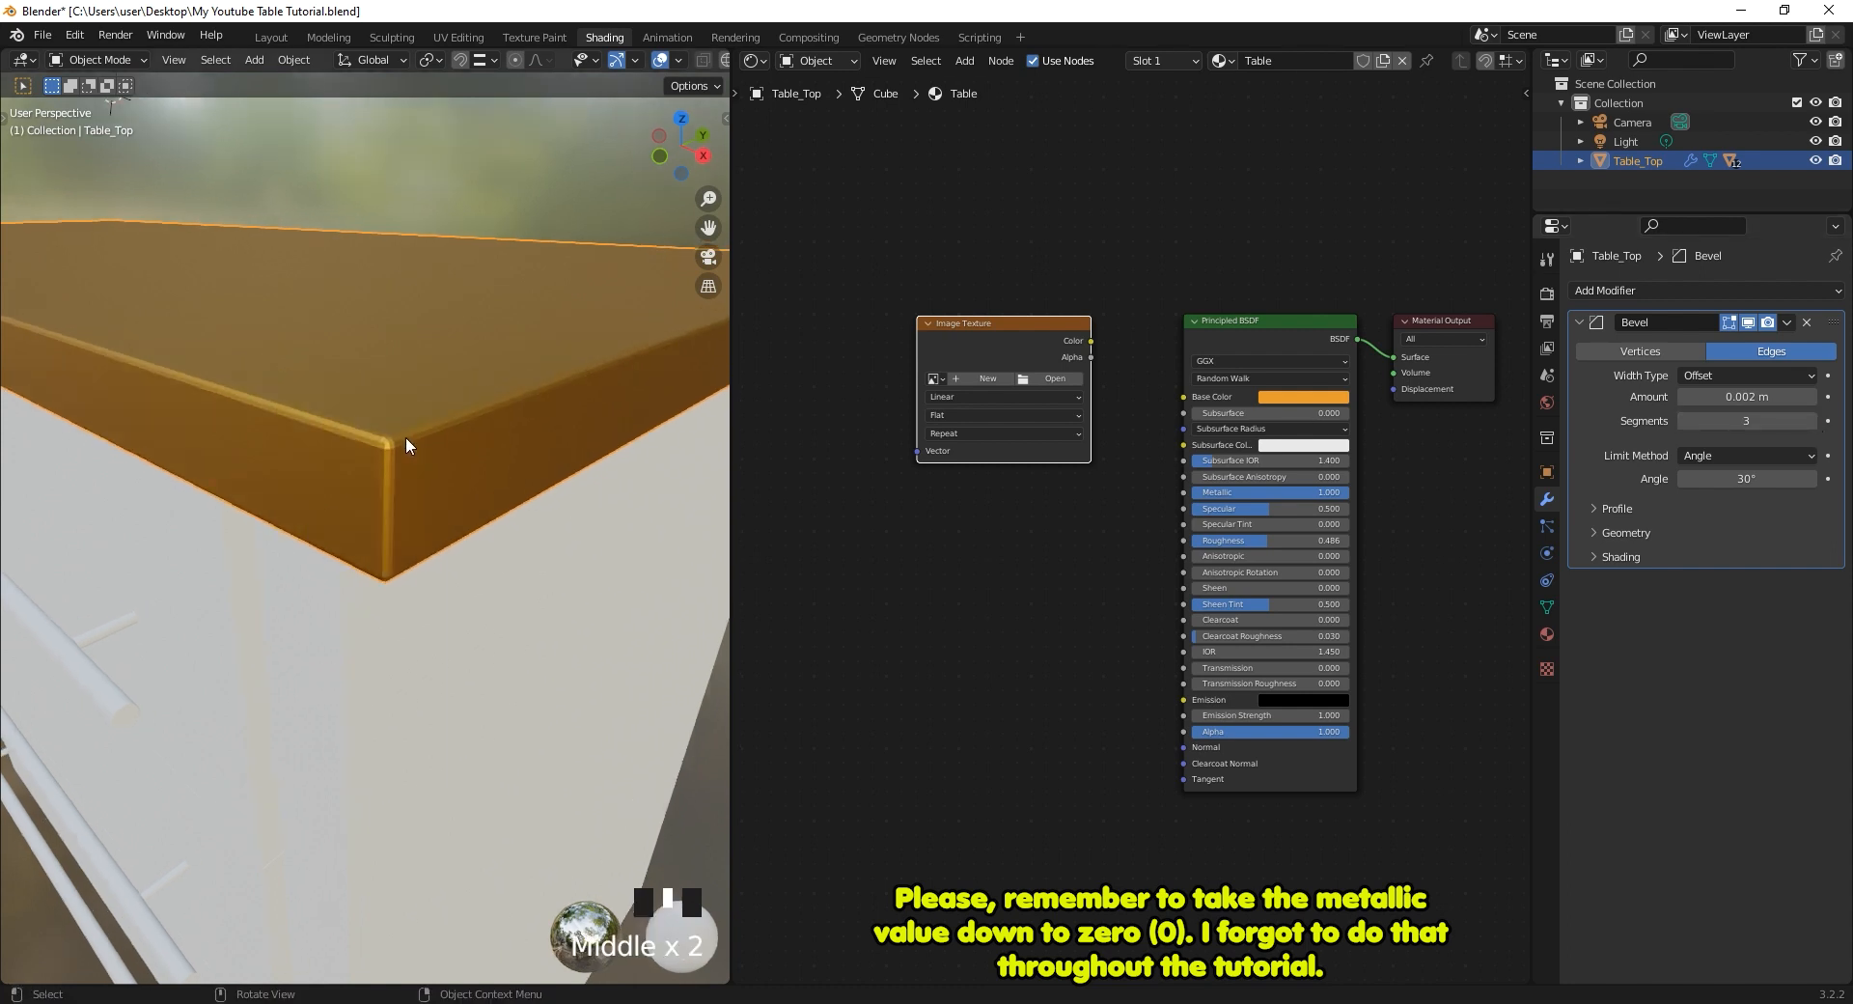
Add a Bevel modifier to the table's side panels.
{"action": "left_click", "coordinate": [504, 586]}
{"action": "middle_click_drag", "start_coordinate": [489, 570], "coordinate": [529, 579]}
{"action": "left_click", "coordinate": [1629, 300]}
{"action": "left_click", "coordinate": [1448, 386]}
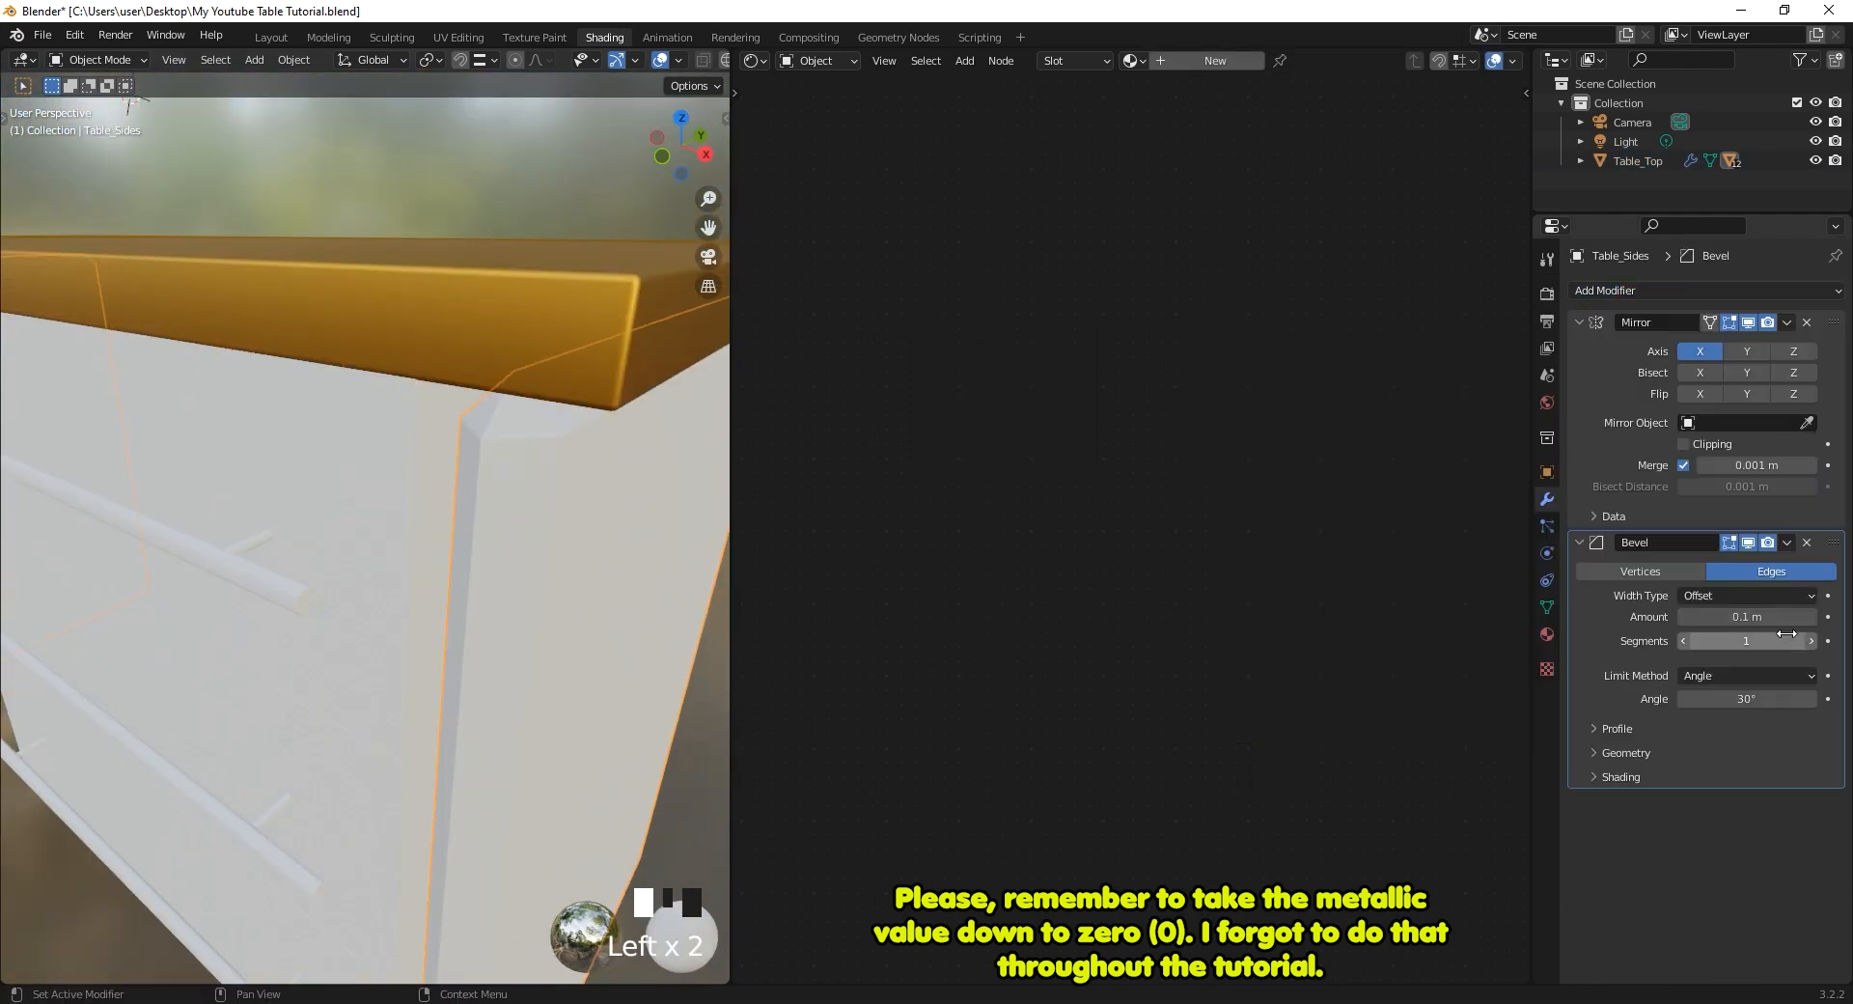
Set the side panels' bevel amount to 0.002 m with 3 segments.
{"action": "left_click", "coordinate": [1754, 613]}
{"action": "type", "text": "0.002"}
{"action": "key", "text": "Return"}
{"action": "left_click", "coordinate": [1812, 641]}
{"action": "left_click", "coordinate": [1812, 641]}
Switch the viewport to solid shading to inspect the side panels' bevelled edges.
{"action": "scroll", "coordinate": [618, 521], "scroll_direction": "down", "scroll_amount": 4}
{"action": "middle_click_drag", "start_coordinate": [579, 507], "coordinate": [540, 290]}
{"action": "middle_click_drag", "start_coordinate": [541, 290], "coordinate": [654, 109], "text": "shift"}
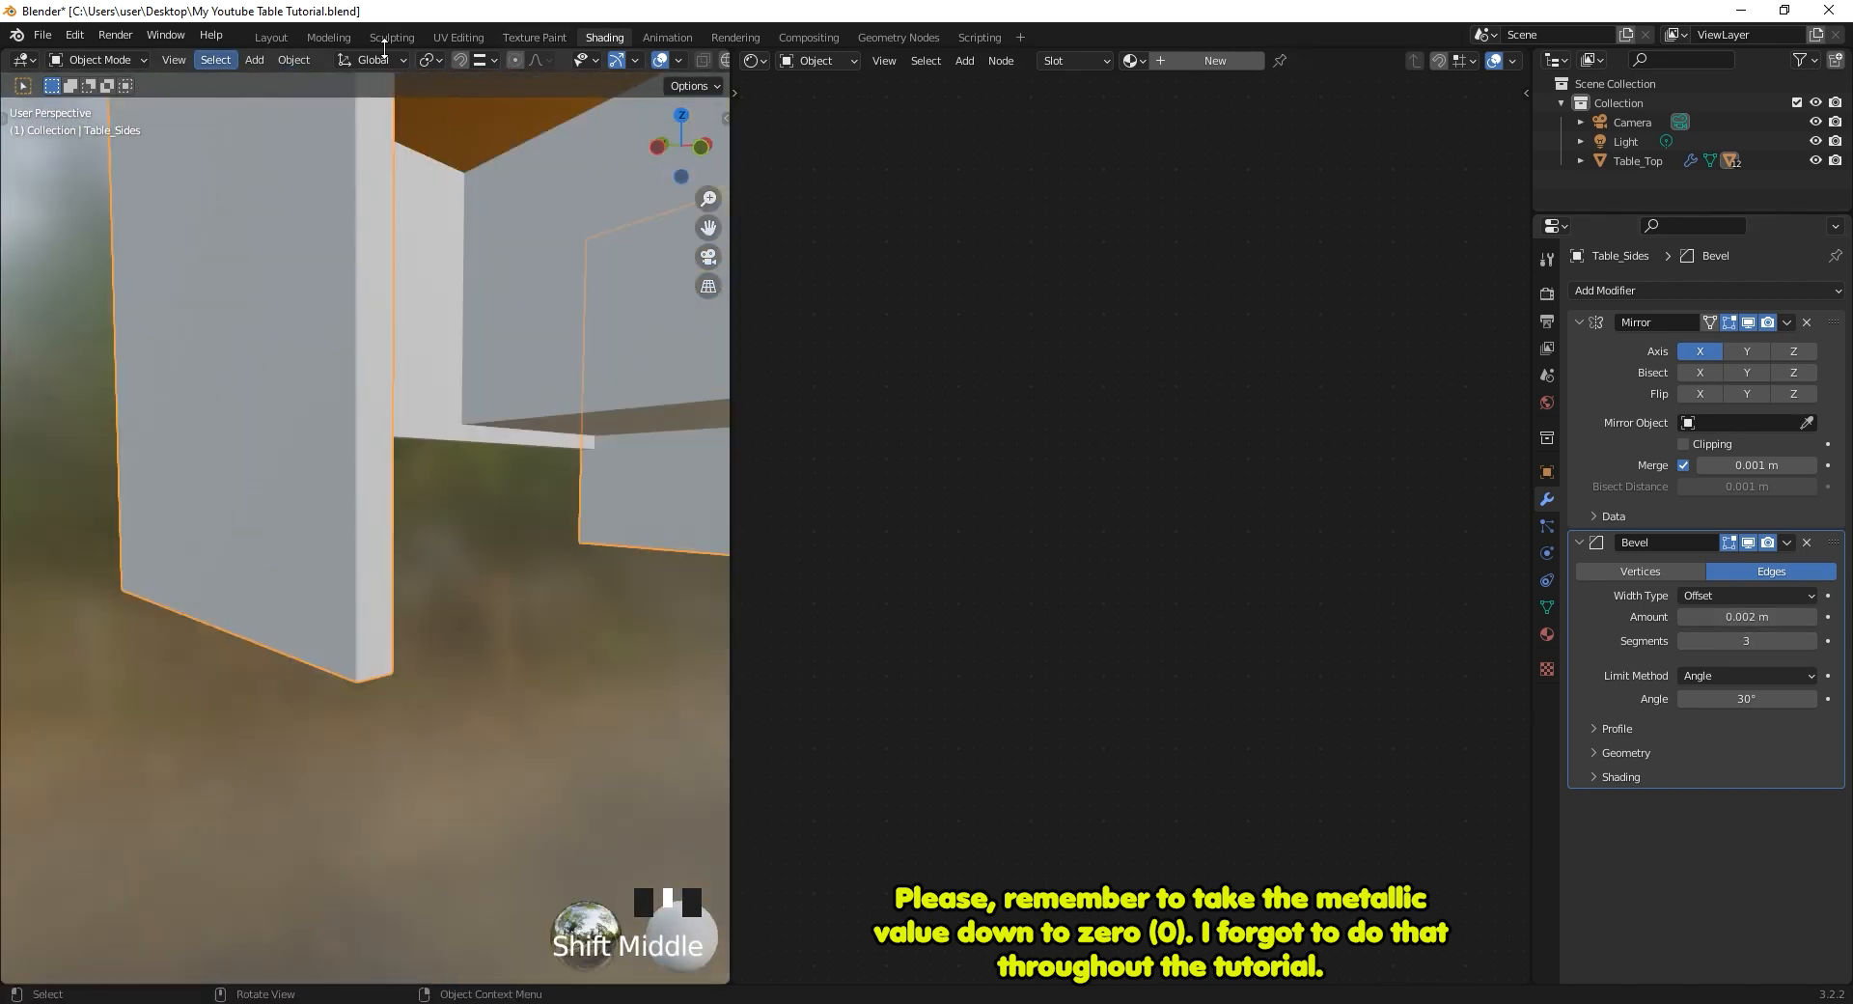
{"action": "scroll", "coordinate": [511, 60], "scroll_direction": "down", "scroll_amount": 2}
{"action": "left_click", "coordinate": [658, 60]}
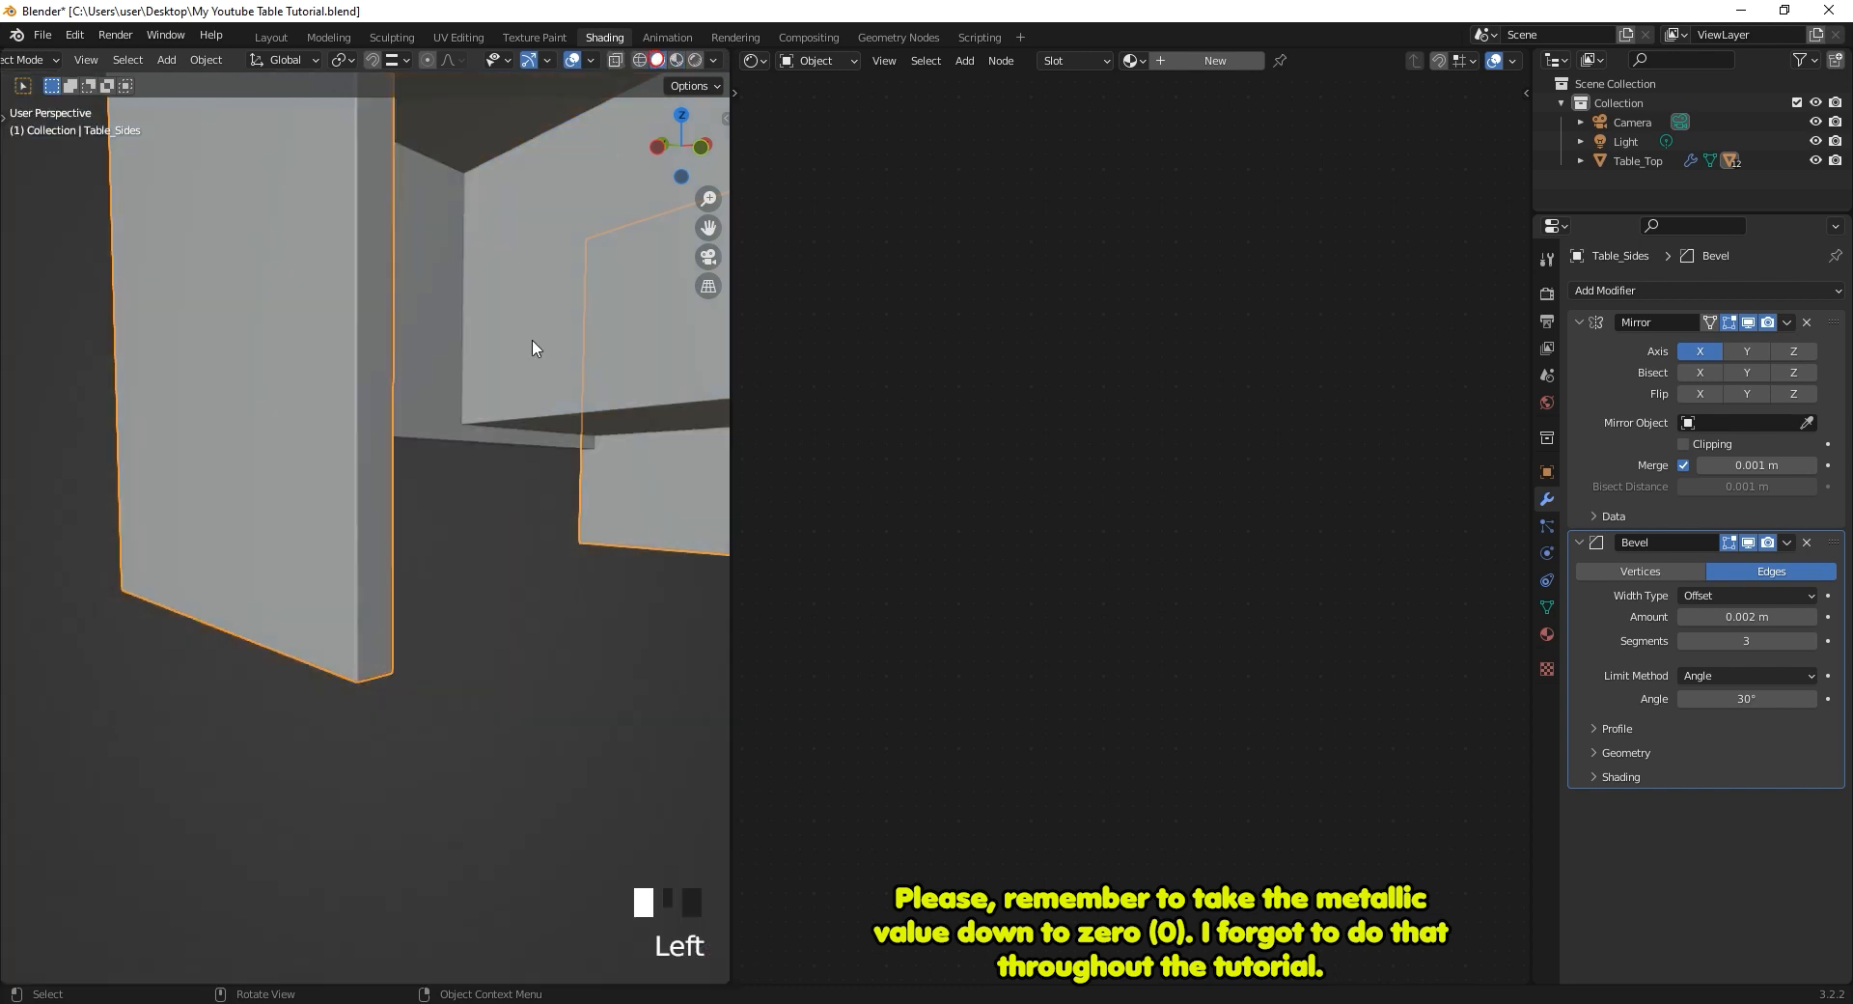
Add a Bevel modifier to the top drawer cover.
{"action": "middle_click_drag", "start_coordinate": [432, 566], "coordinate": [200, 595], "text": "shift"}
{"action": "right_click", "coordinate": [201, 595]}
{"action": "left_click", "coordinate": [200, 592]}
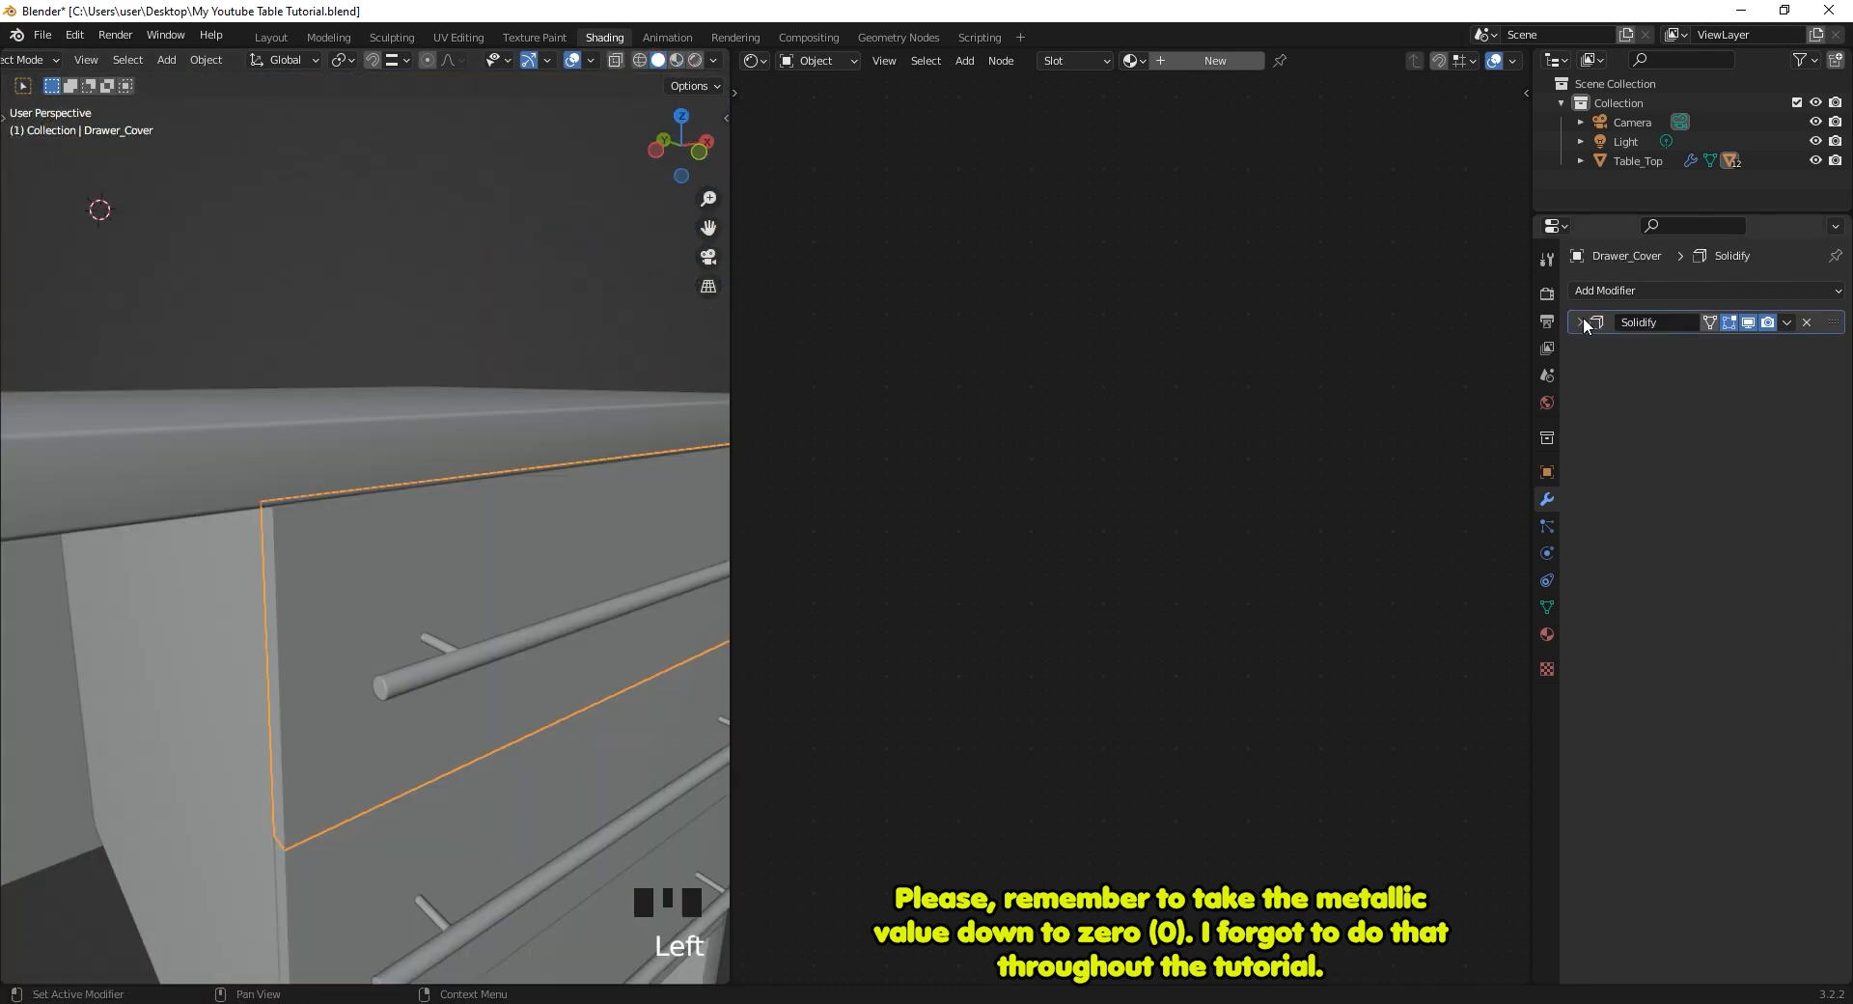
{"action": "left_click", "coordinate": [1607, 290]}
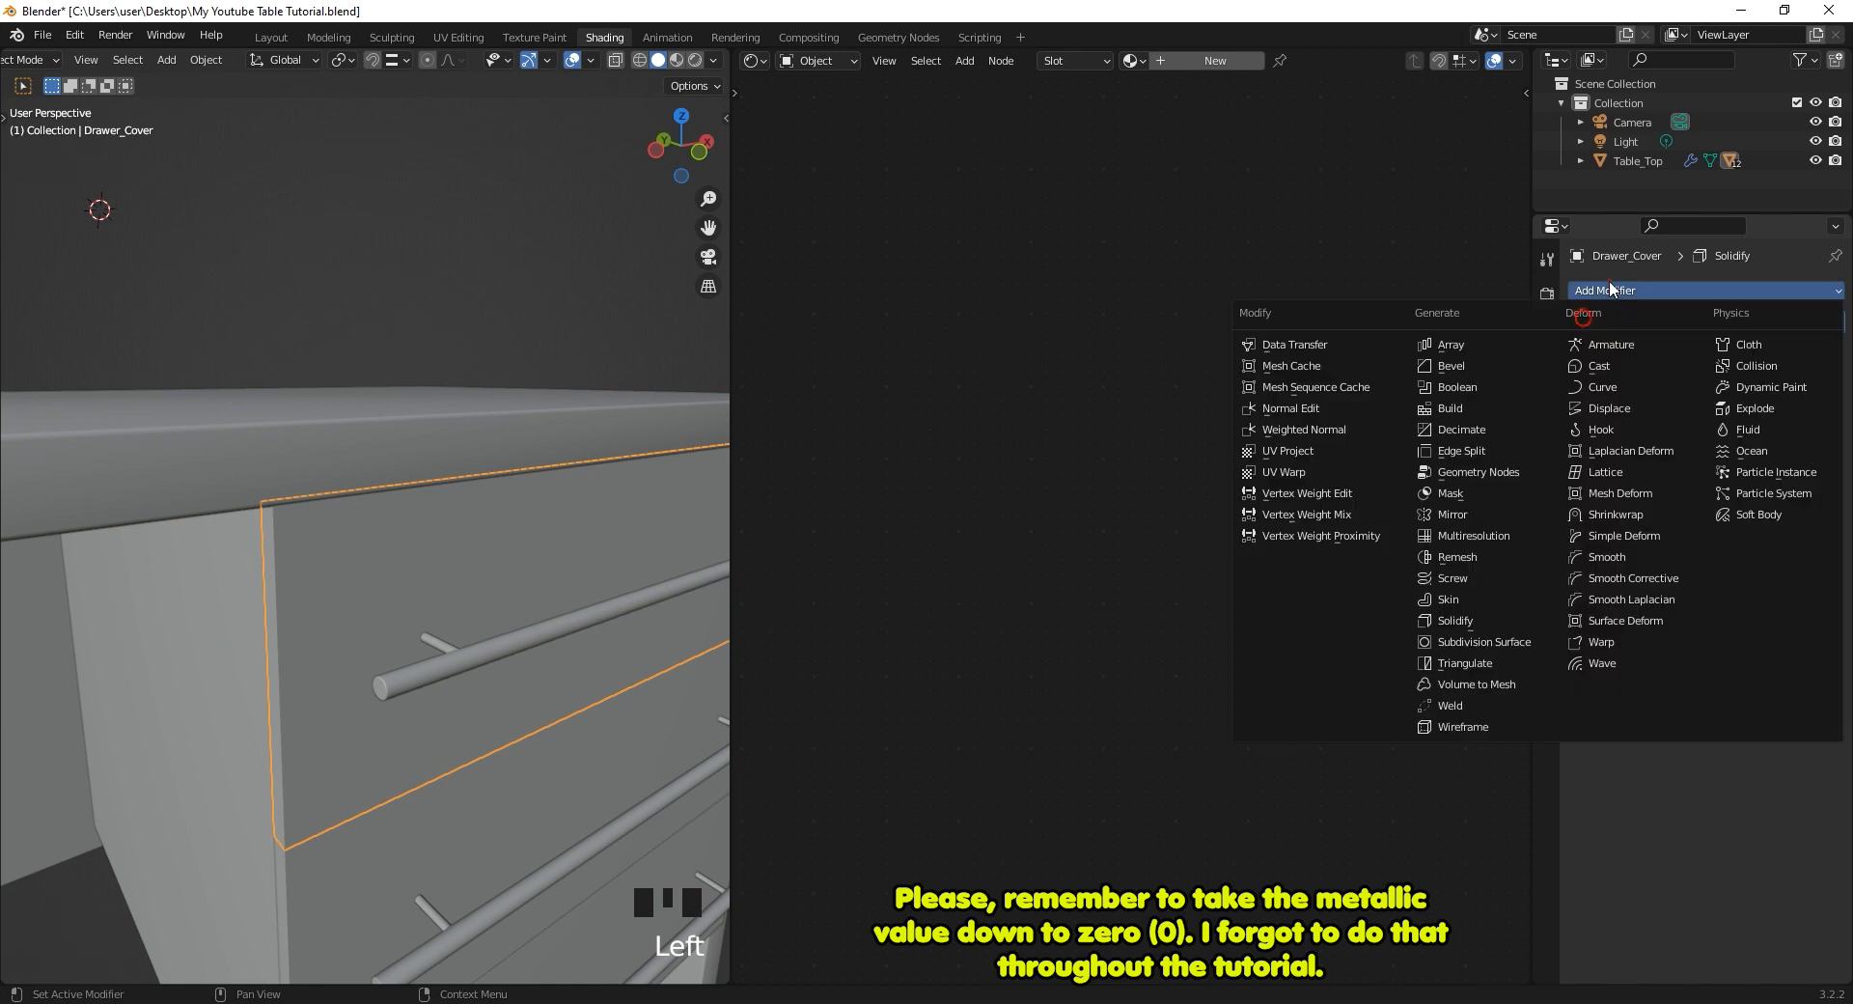
{"action": "left_click", "coordinate": [1473, 365]}
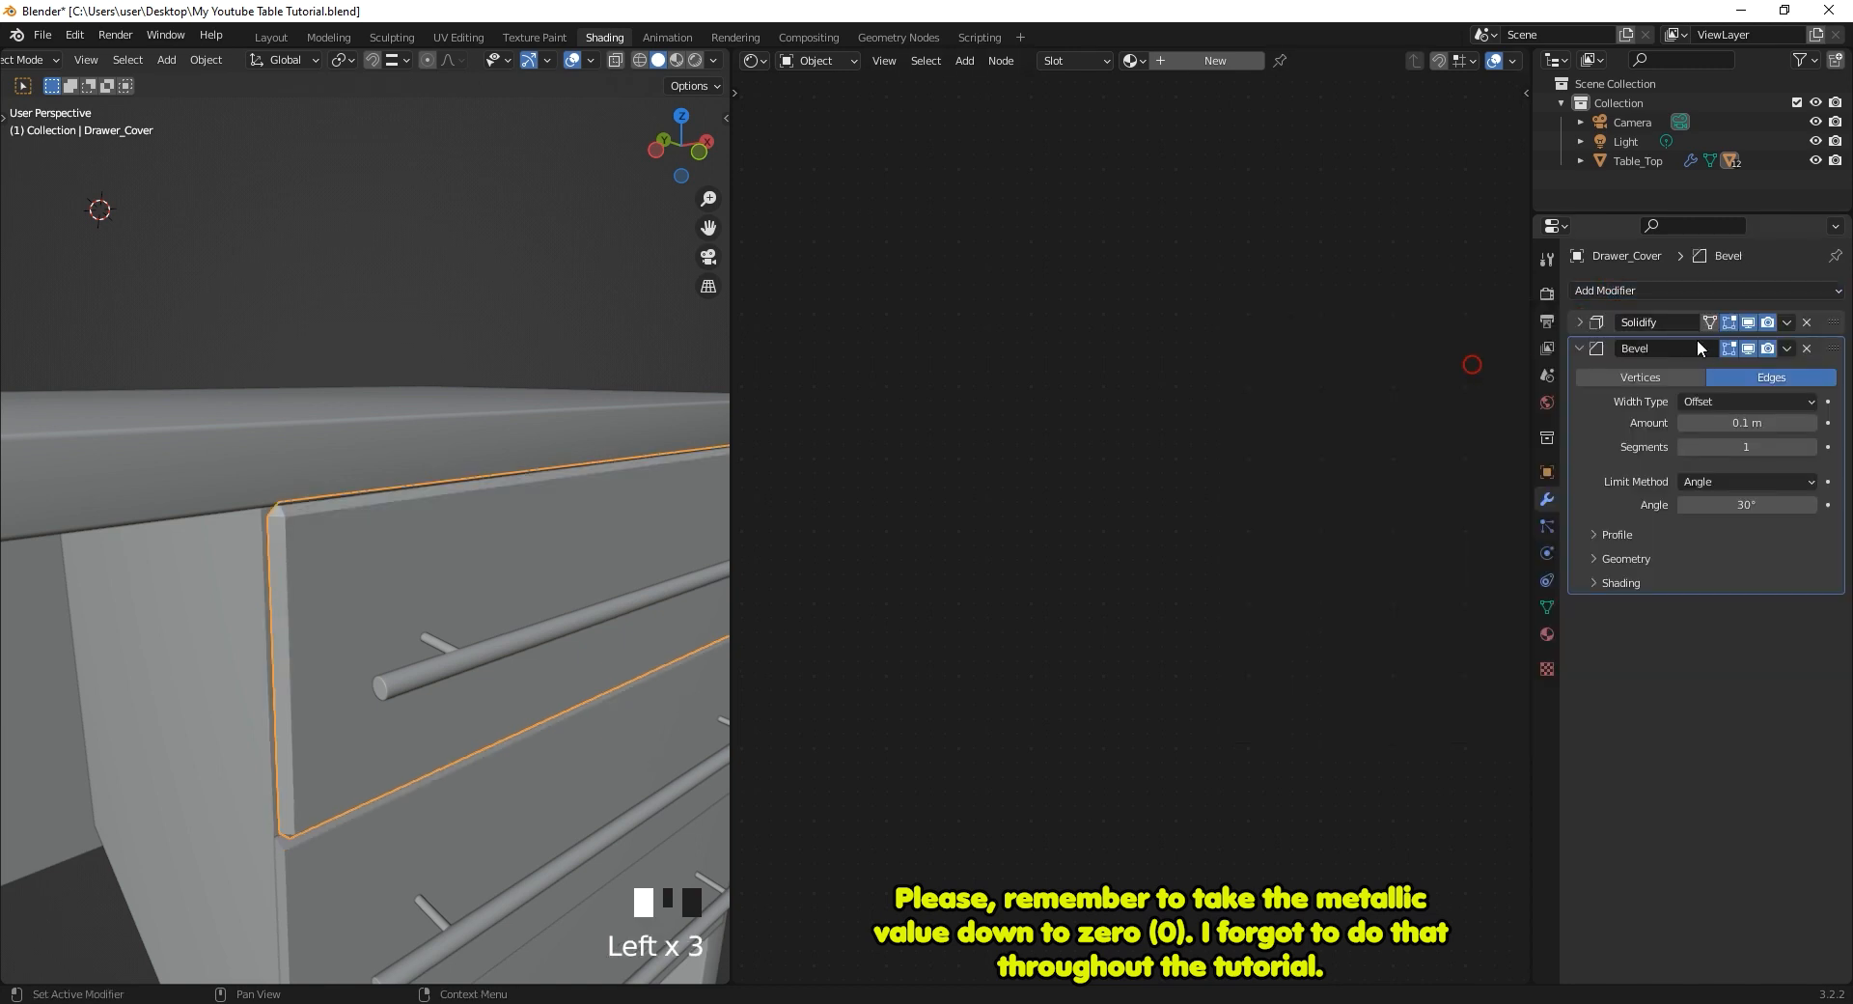
Set the top drawer cover's bevel to 0.002 m with 3 segments and select the lowest drawer cover.
{"action": "left_click", "coordinate": [1743, 425]}
{"action": "type", "text": "0.002"}
{"action": "key", "text": "Return"}
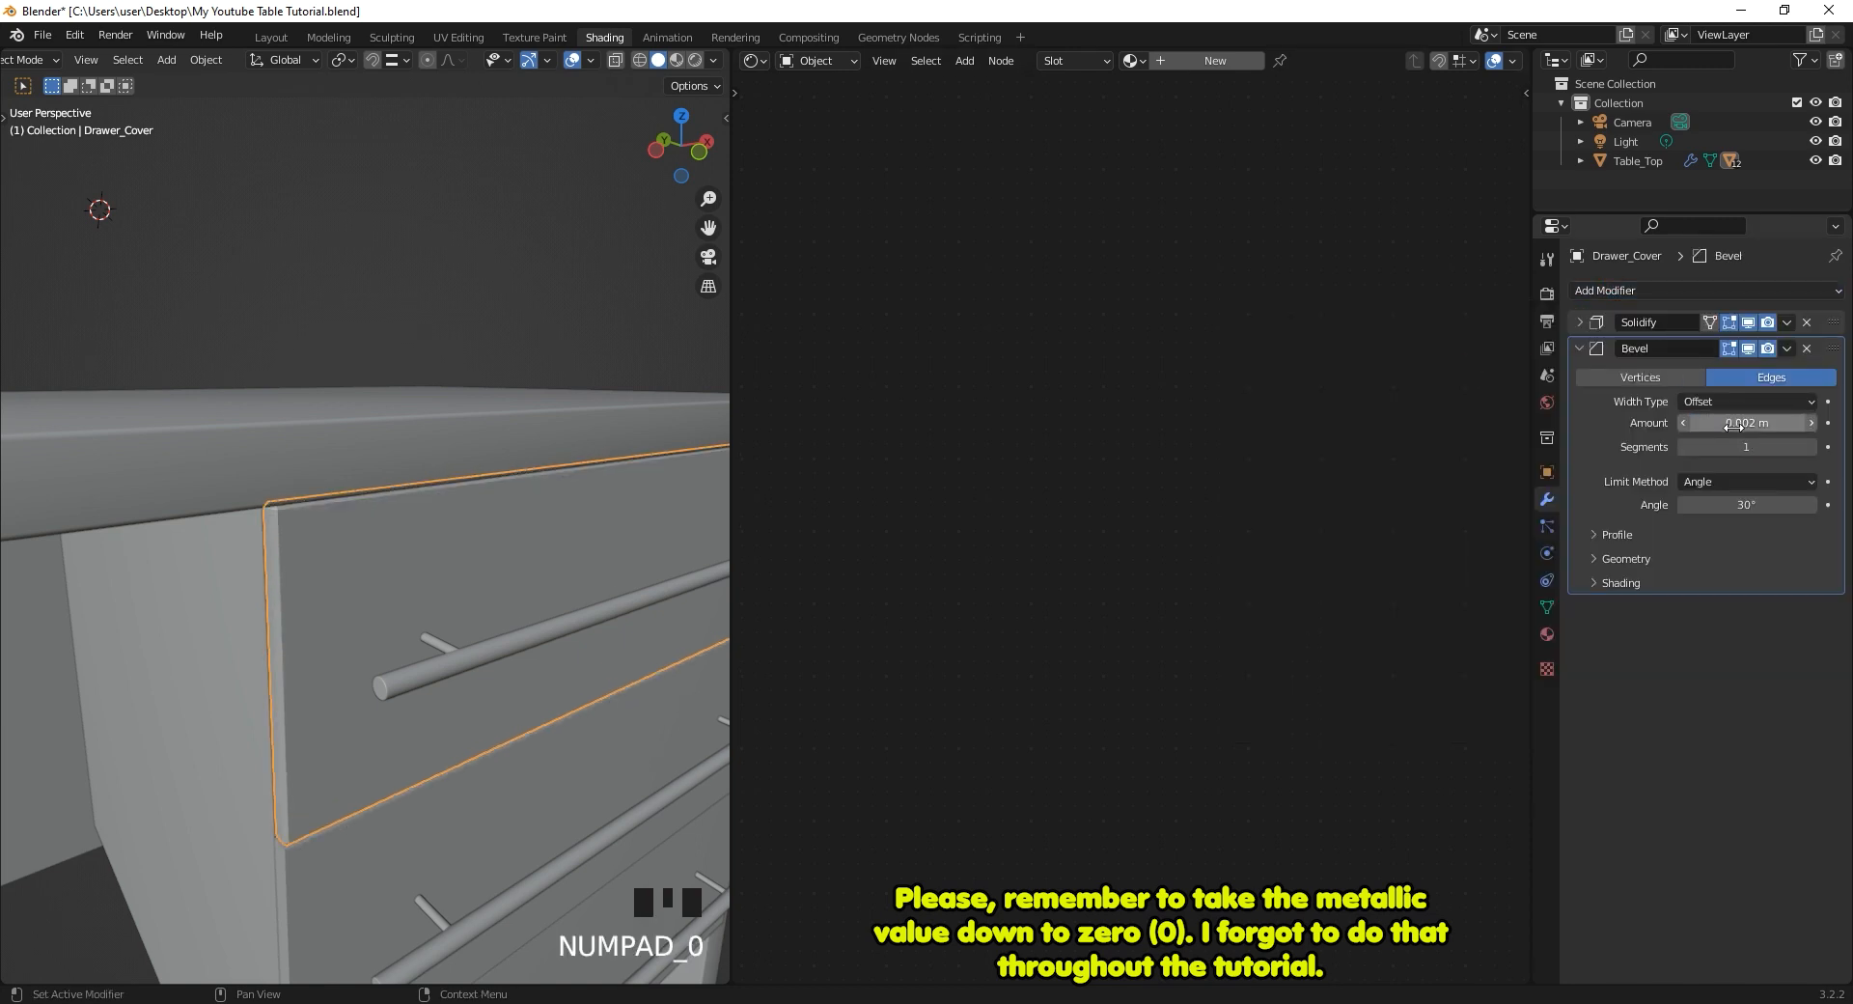
{"action": "left_click", "coordinate": [1812, 447]}
{"action": "left_click", "coordinate": [1812, 447]}
{"action": "left_click", "coordinate": [1812, 447]}
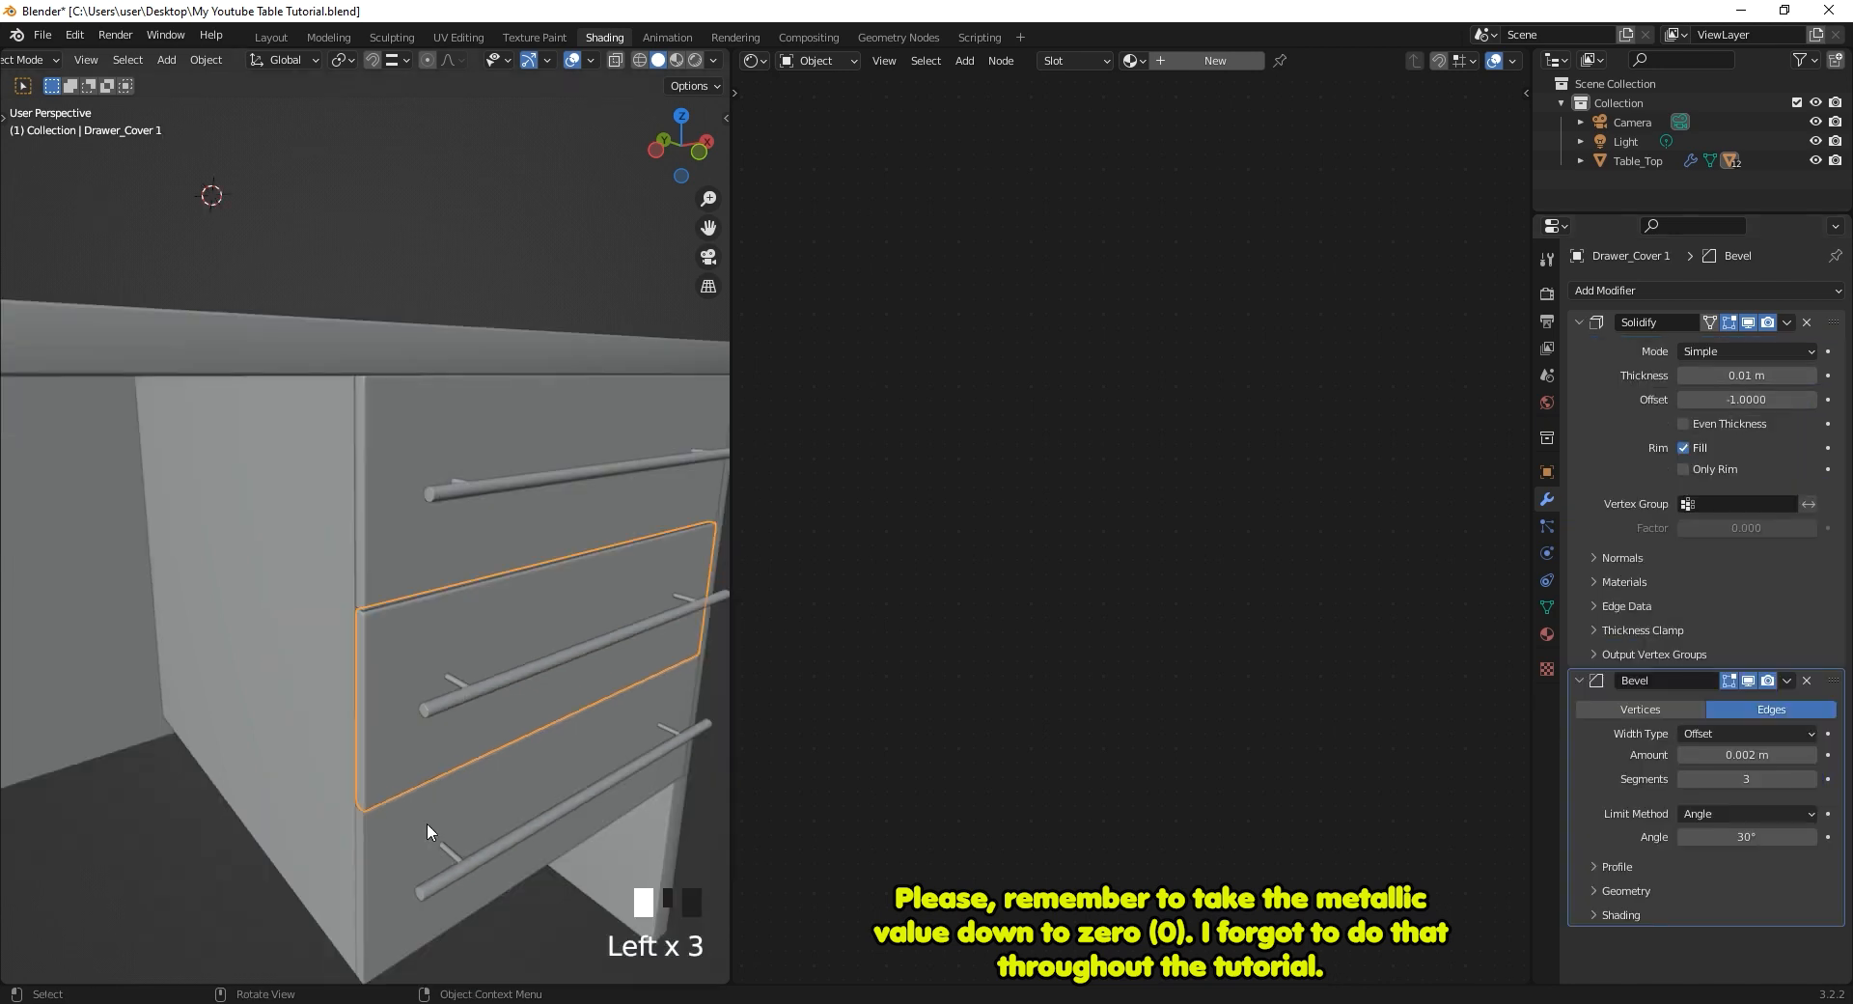
{"action": "left_click", "coordinate": [427, 825]}
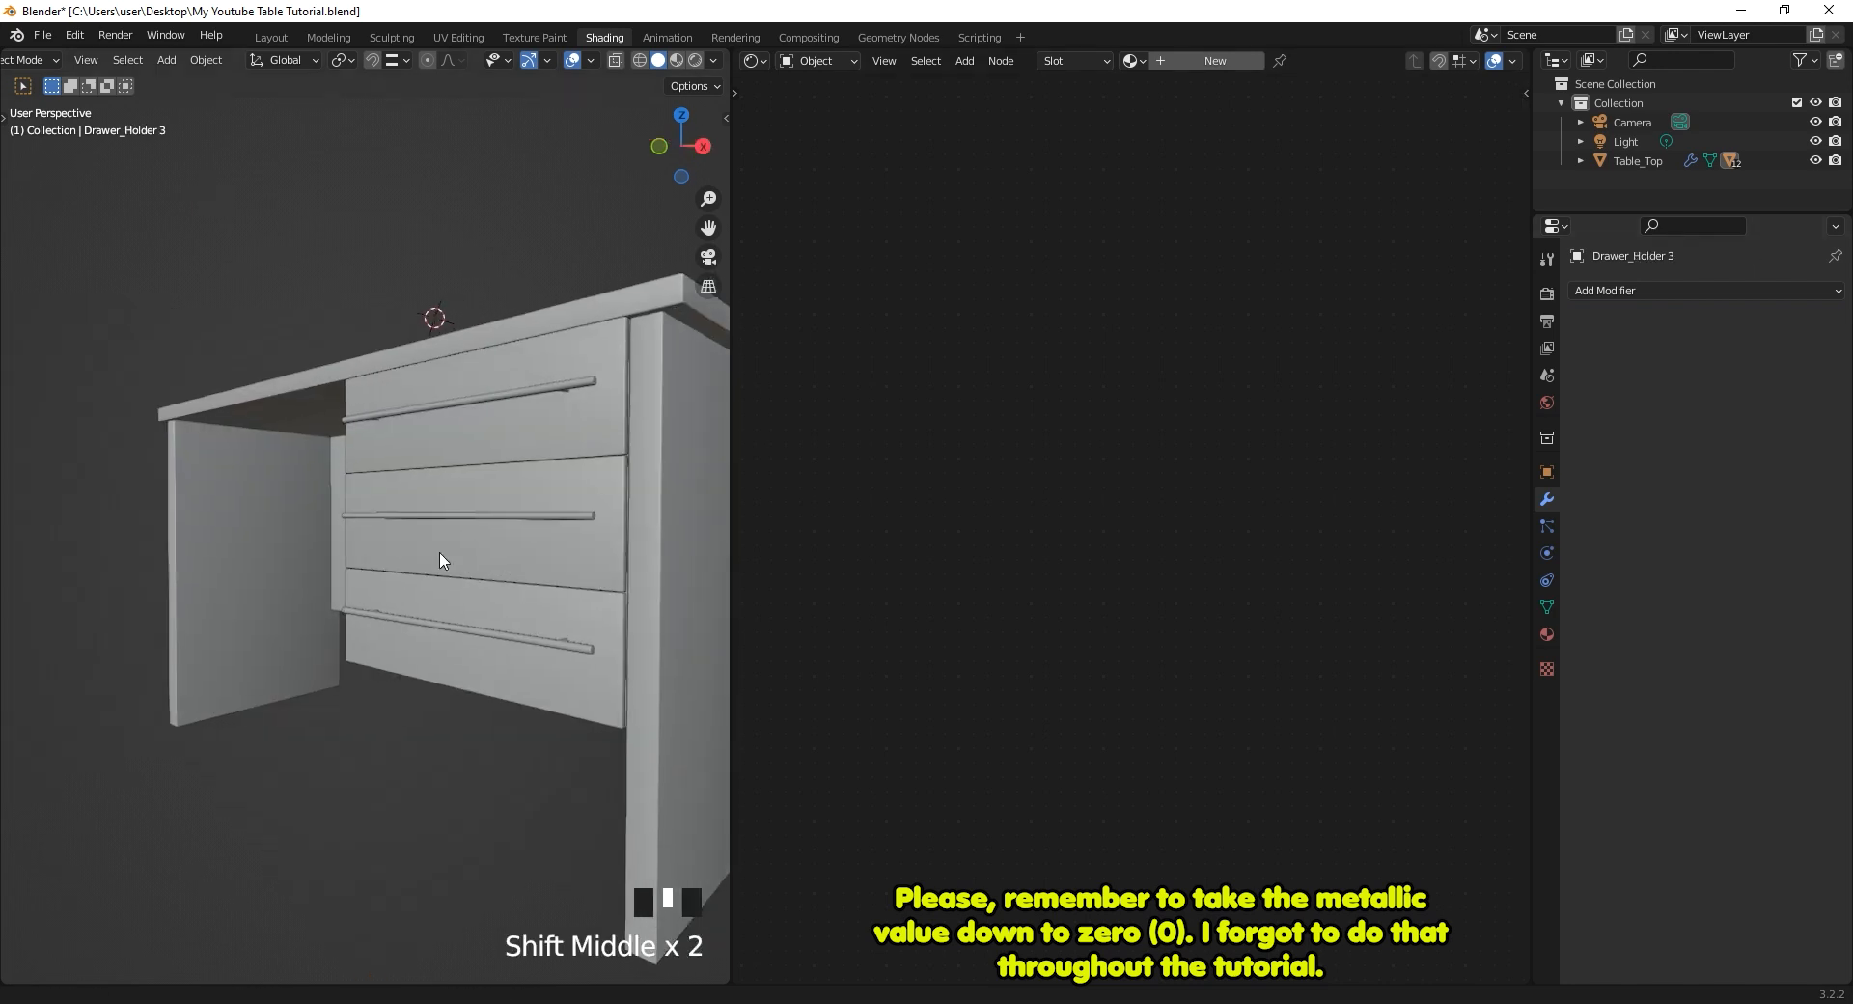
Check the desk's face orientation from several sides with the Face Orientation overlay, and hide the overlay again.
{"action": "middle_click_drag", "start_coordinate": [456, 576], "coordinate": [235, 507], "text": "shift"}
{"action": "mouse_move", "coordinate": [641, 628]}
{"action": "middle_mouse_down", "text": "shift"}
{"action": "mouse_move", "coordinate": [538, 608]}
{"action": "mouse_move", "coordinate": [599, 618]}
{"action": "middle_mouse_up", "text": "shift"}
{"action": "left_click", "coordinate": [712, 61]}
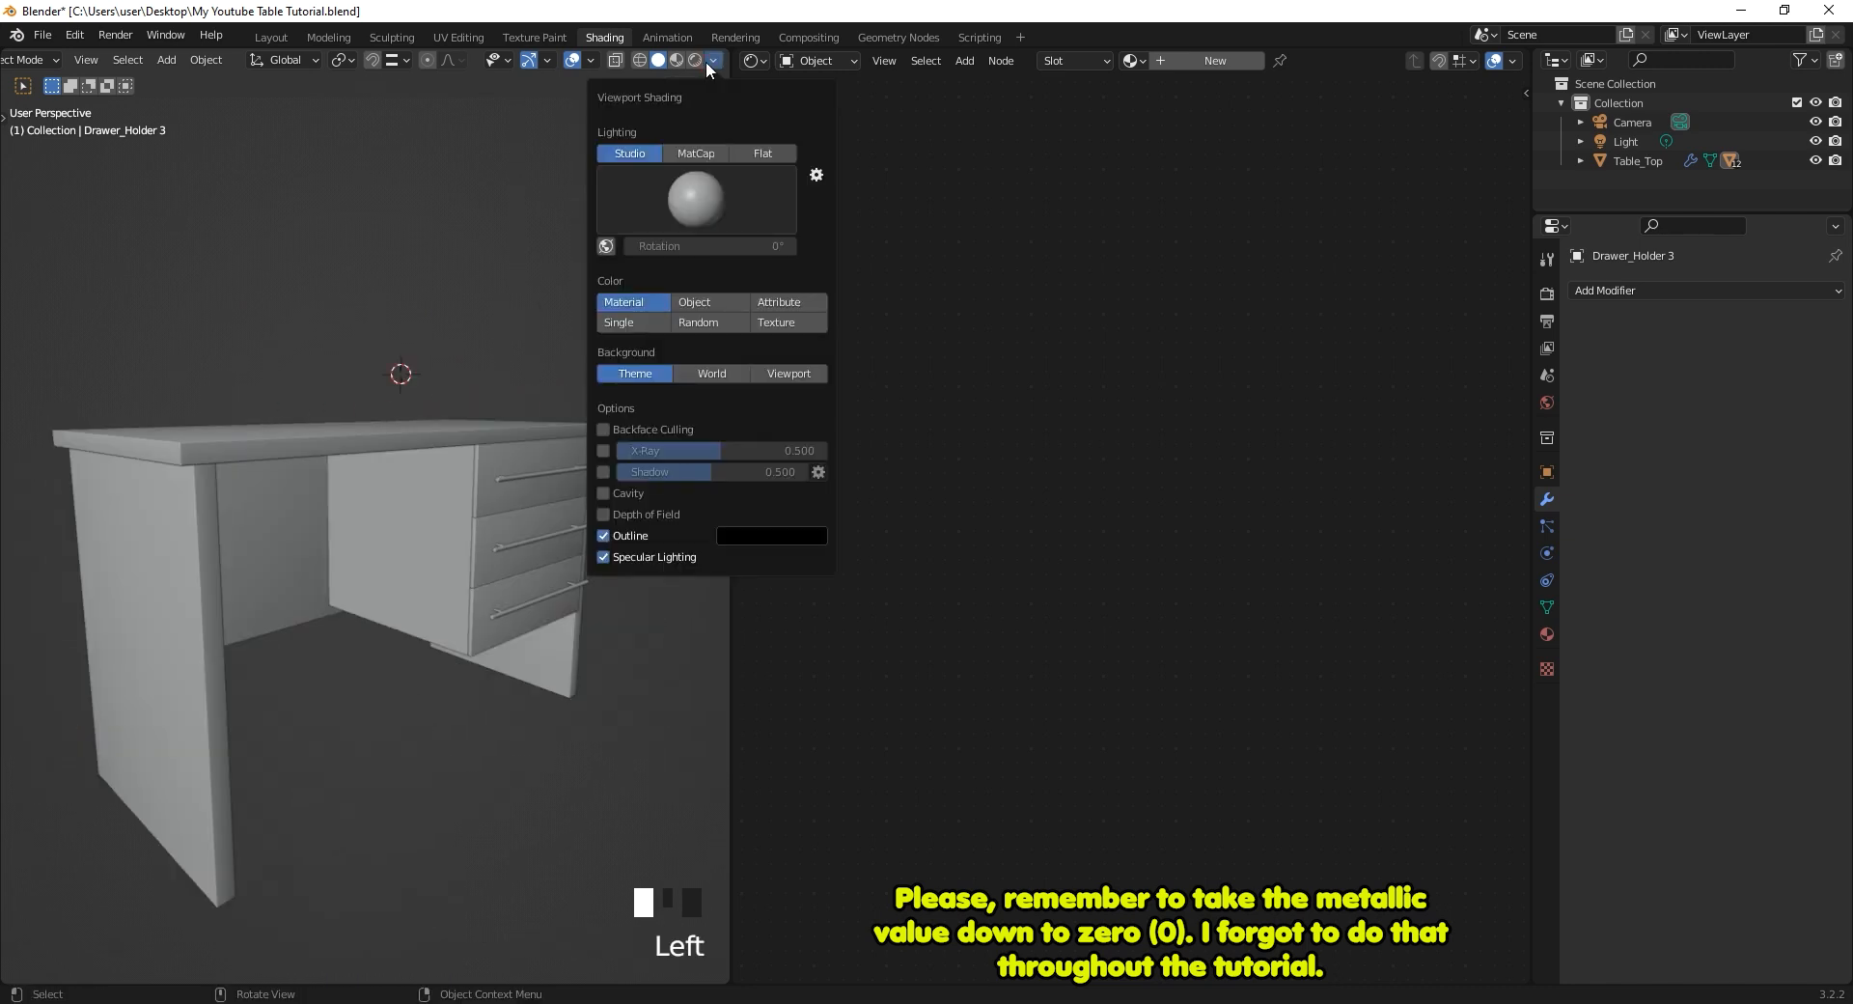
{"action": "left_click", "coordinate": [705, 61]}
{"action": "left_click", "coordinate": [589, 61]}
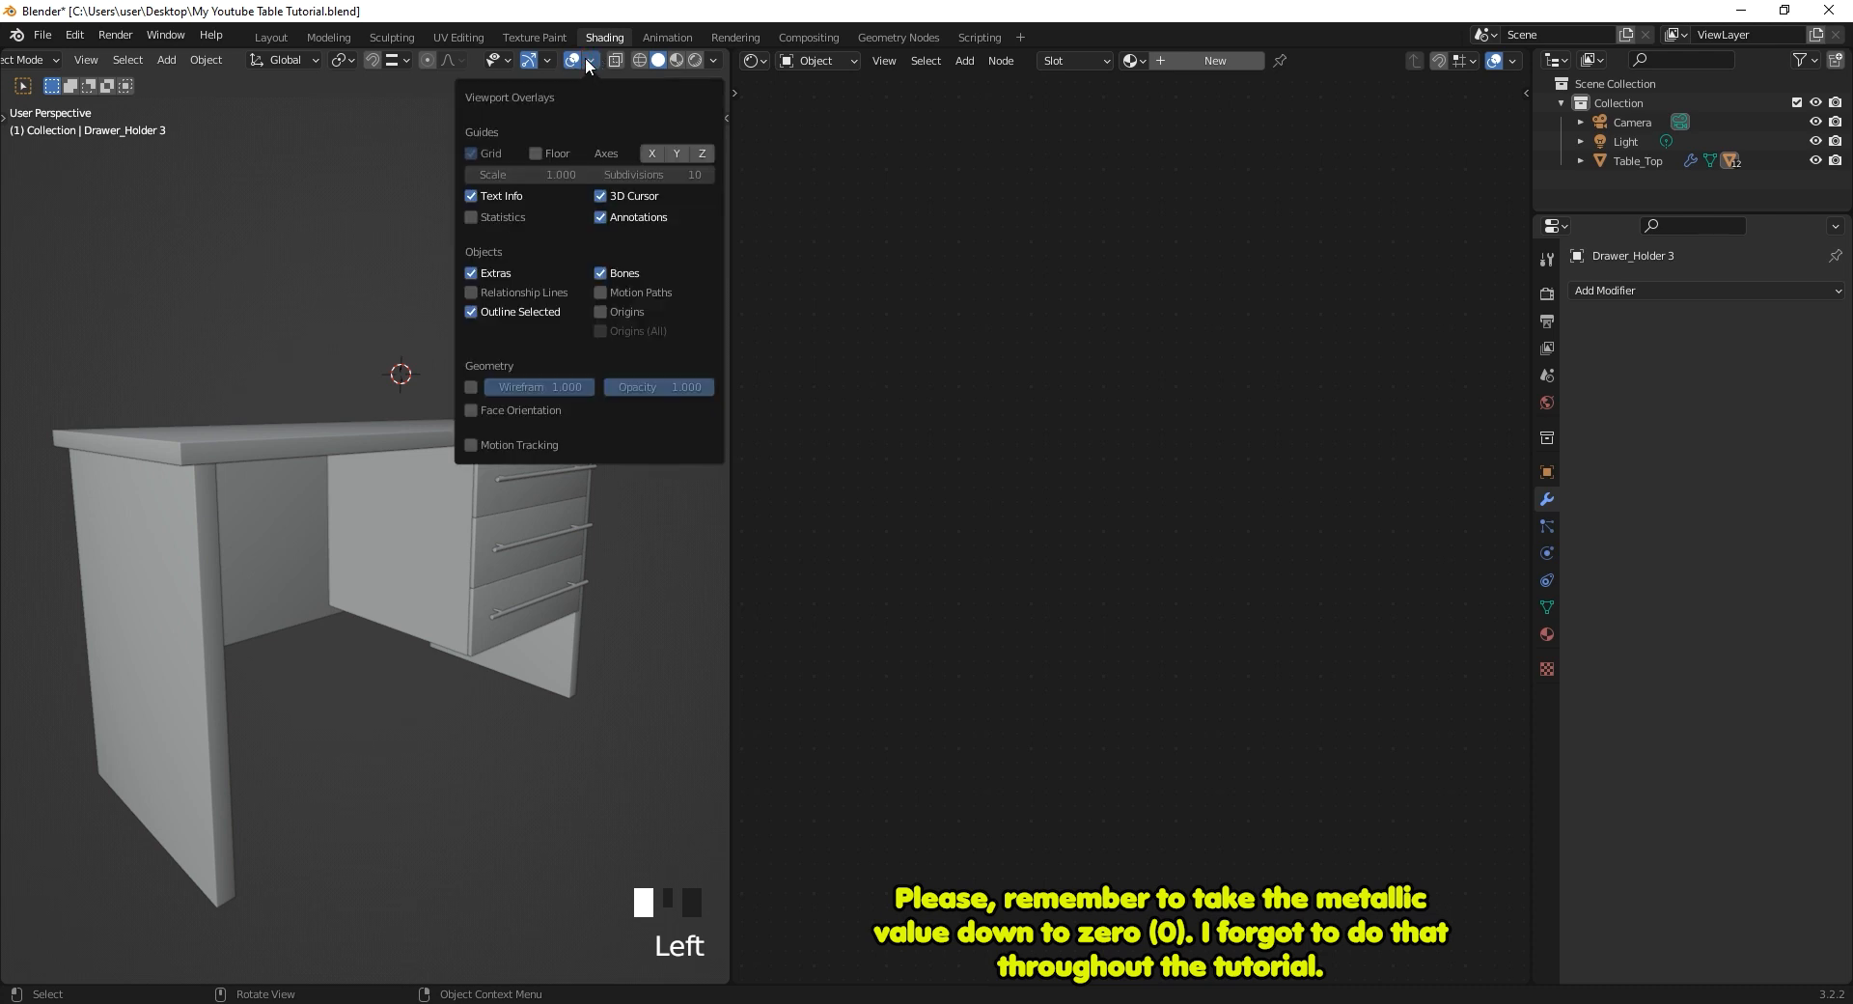
{"action": "left_click", "coordinate": [587, 61]}
{"action": "left_click", "coordinate": [587, 61]}
{"action": "left_click", "coordinate": [471, 411]}
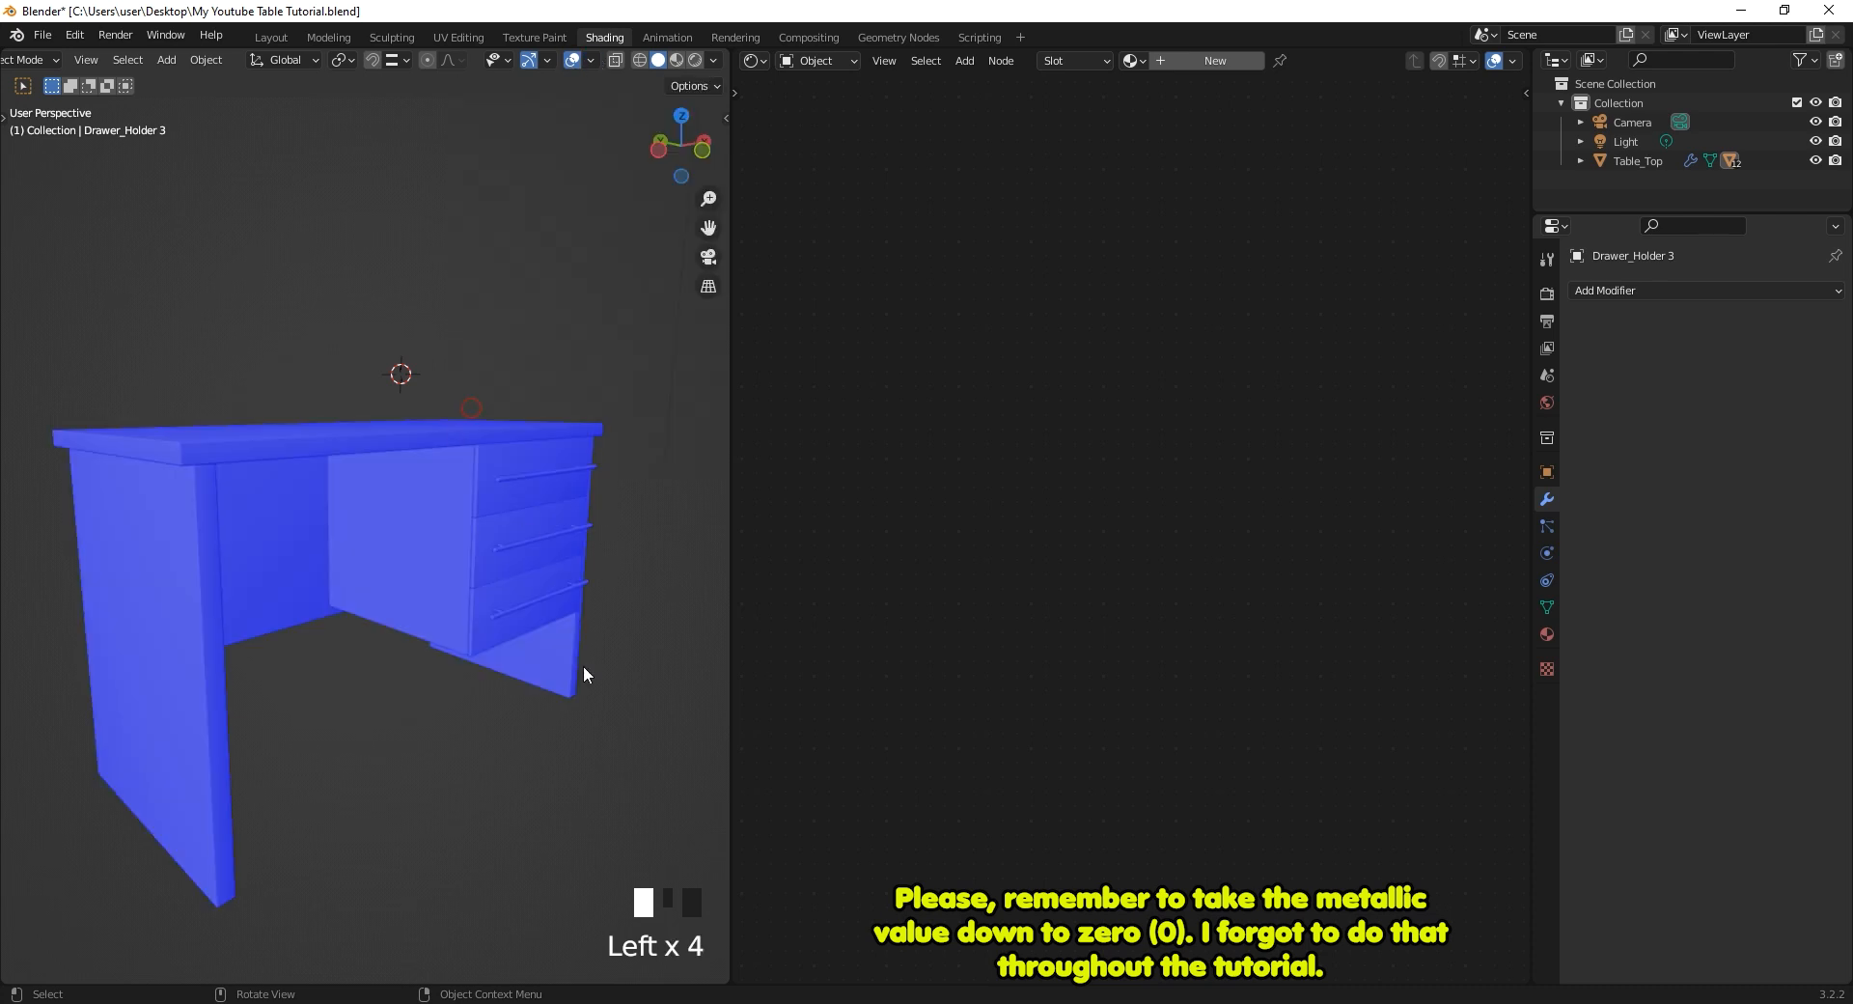
{"action": "middle_click_drag", "start_coordinate": [648, 550], "coordinate": [400, 527]}
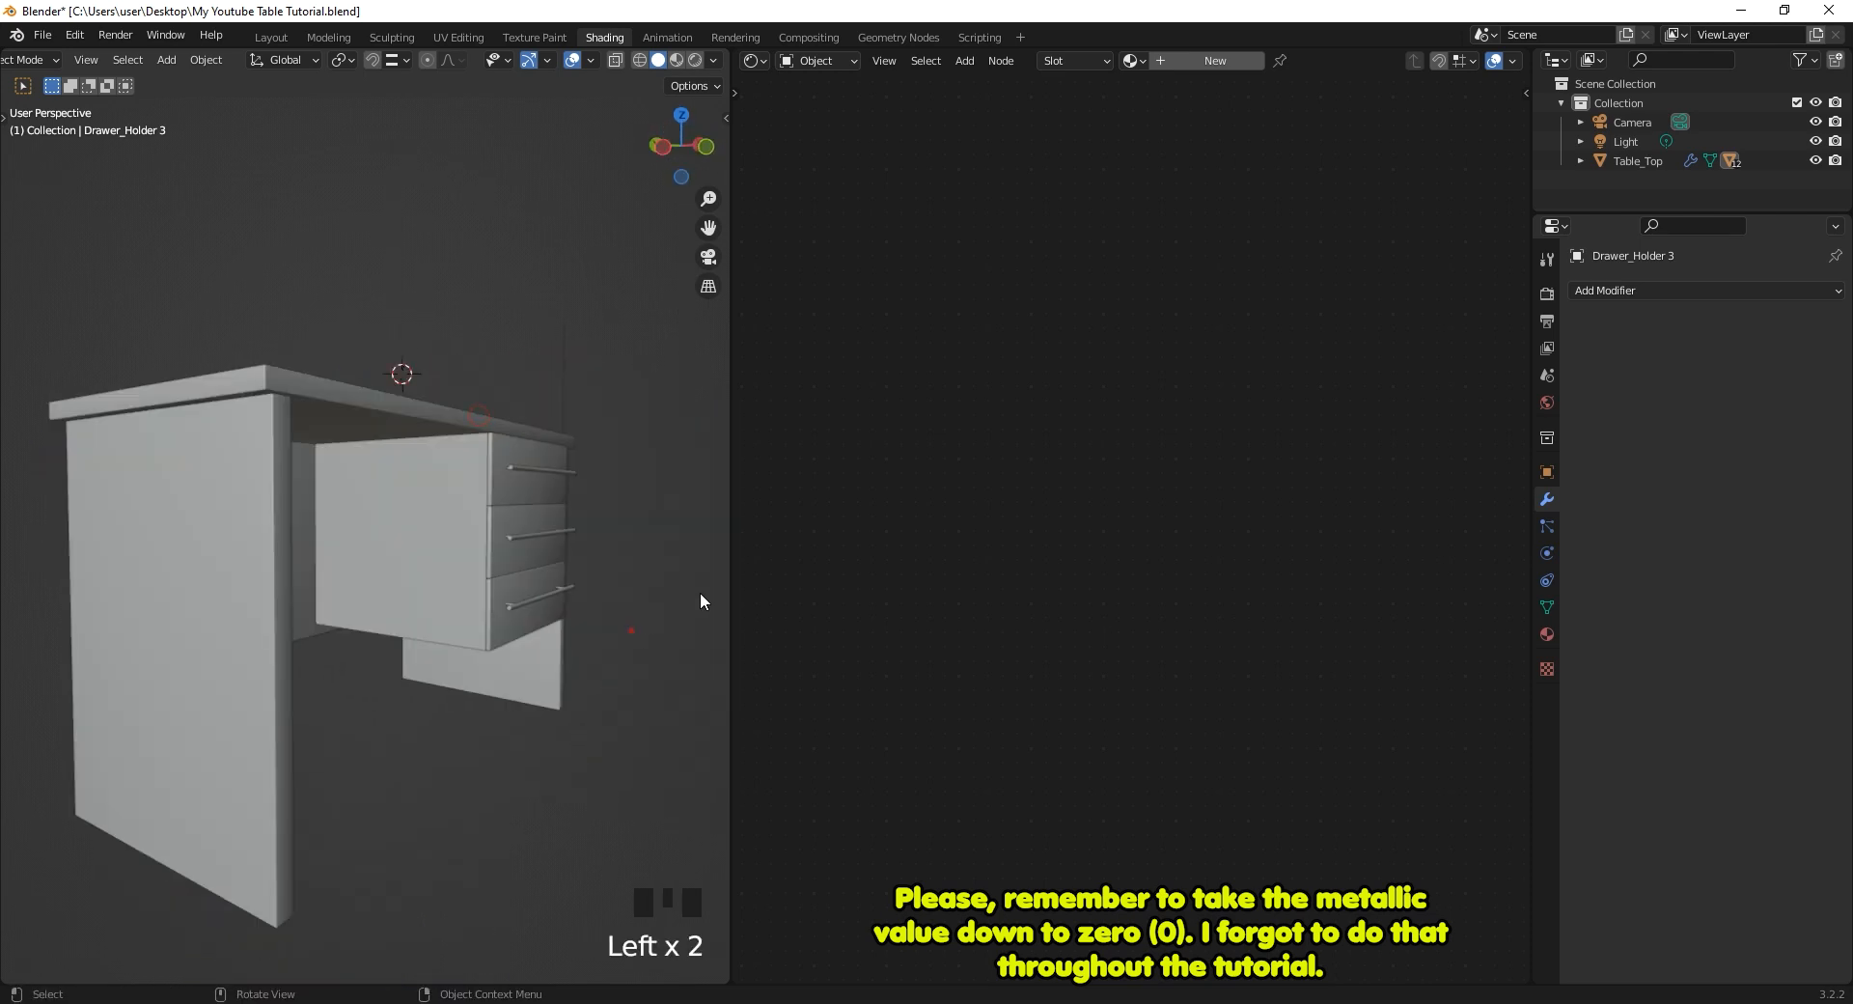
{"action": "middle_click_drag", "start_coordinate": [699, 593], "coordinate": [639, 560]}
{"action": "middle_click_drag", "start_coordinate": [639, 552], "coordinate": [638, 593]}
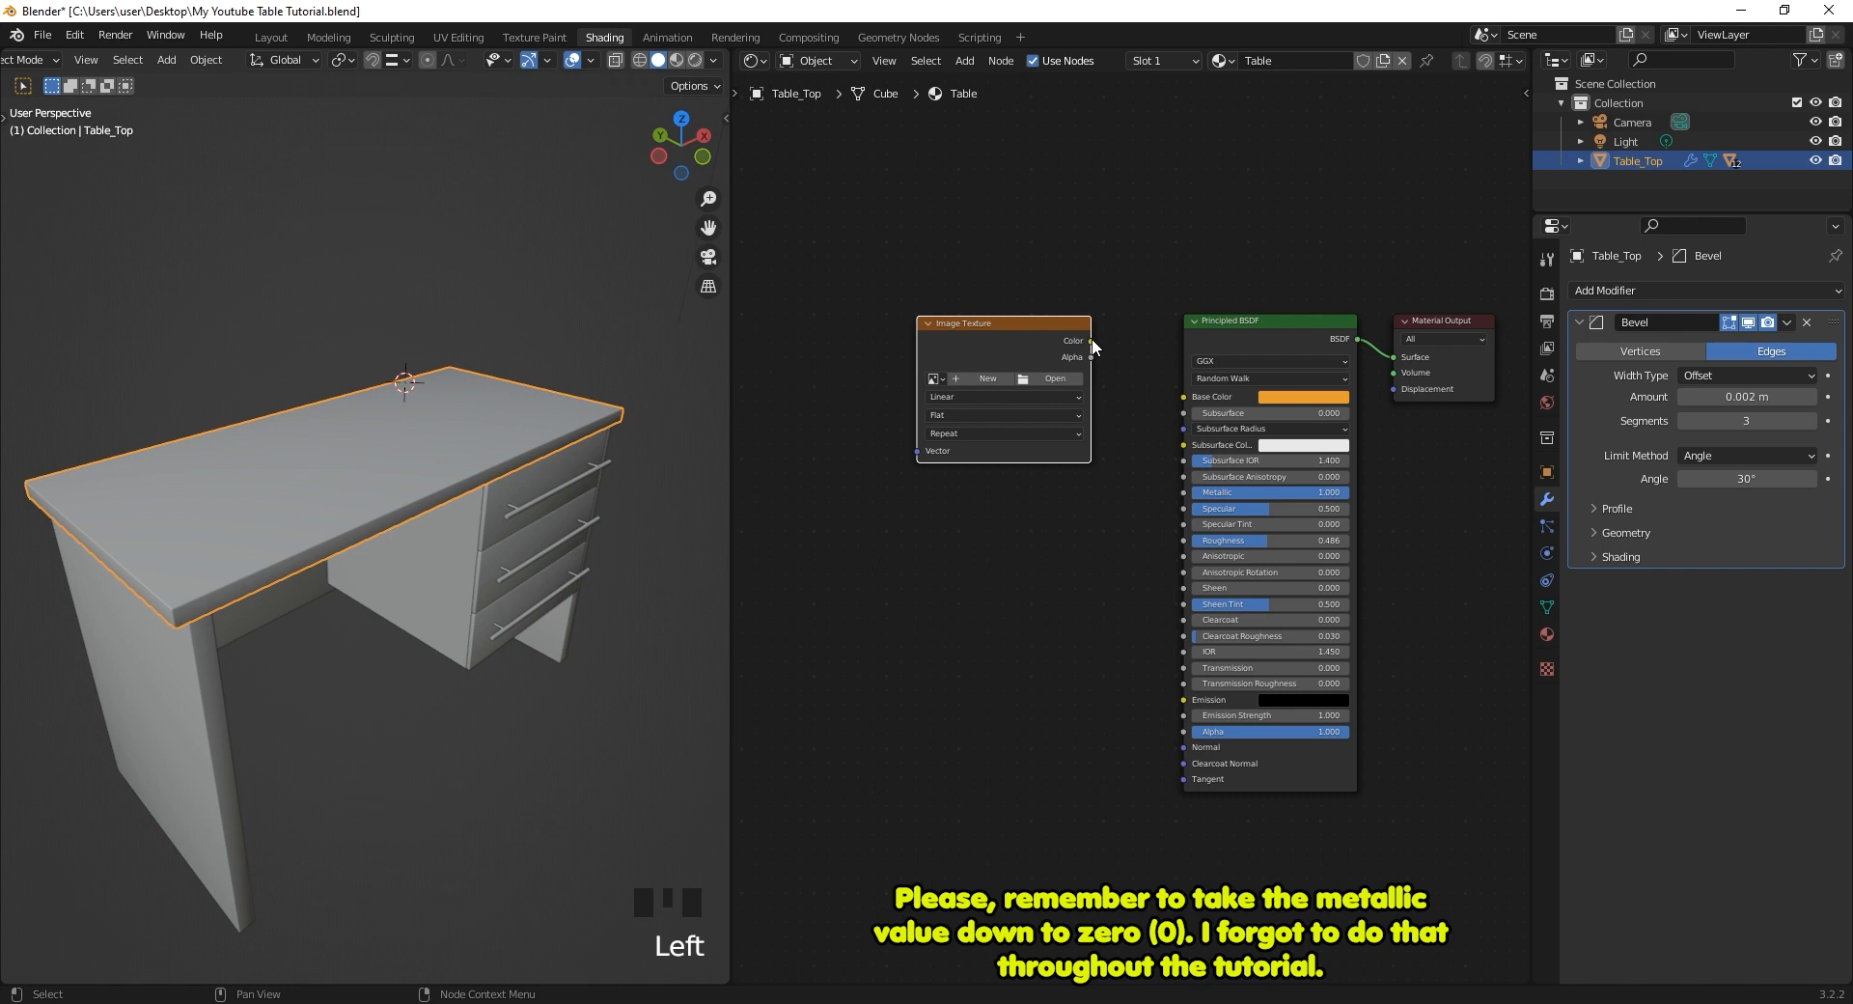
Try linking the Image Texture's Color output to the Principled BSDF's Base Color, and delete the Image Texture node.
{"action": "left_click_drag", "start_coordinate": [1092, 342], "coordinate": [1190, 401]}
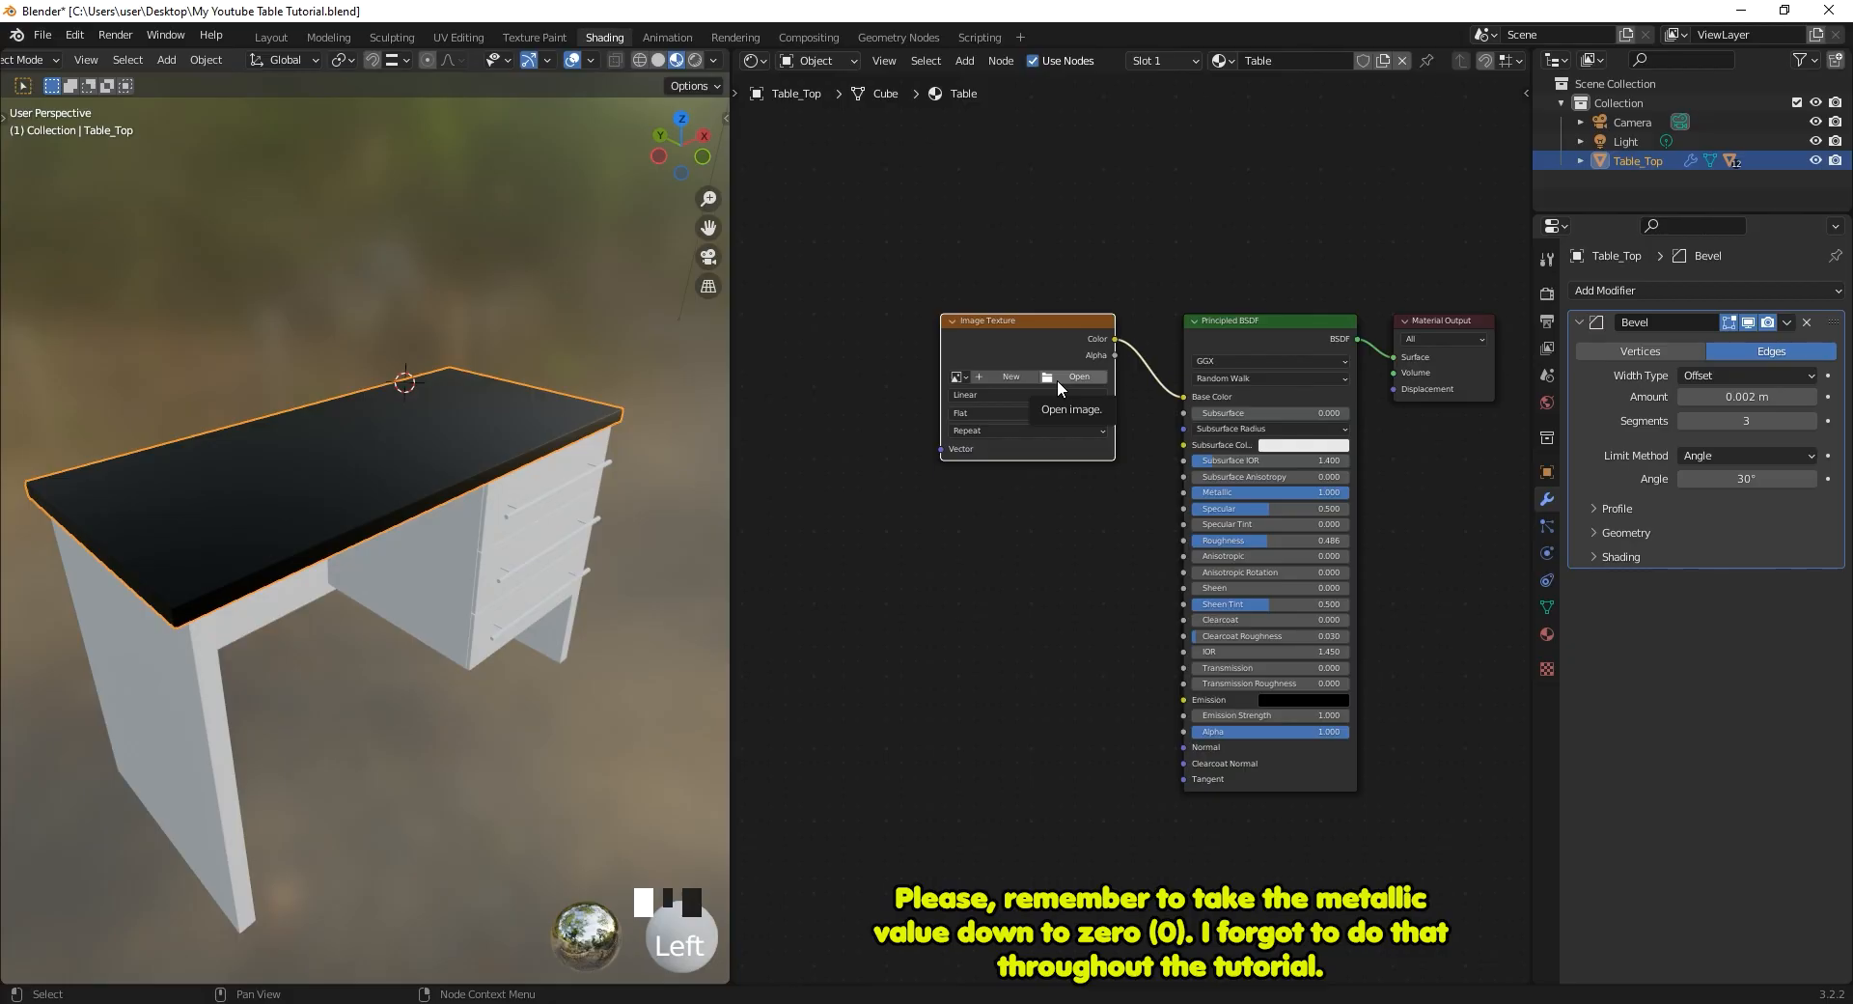
{"action": "right_click_drag", "start_coordinate": [1150, 305], "coordinate": [1164, 406], "text": "ctrl"}
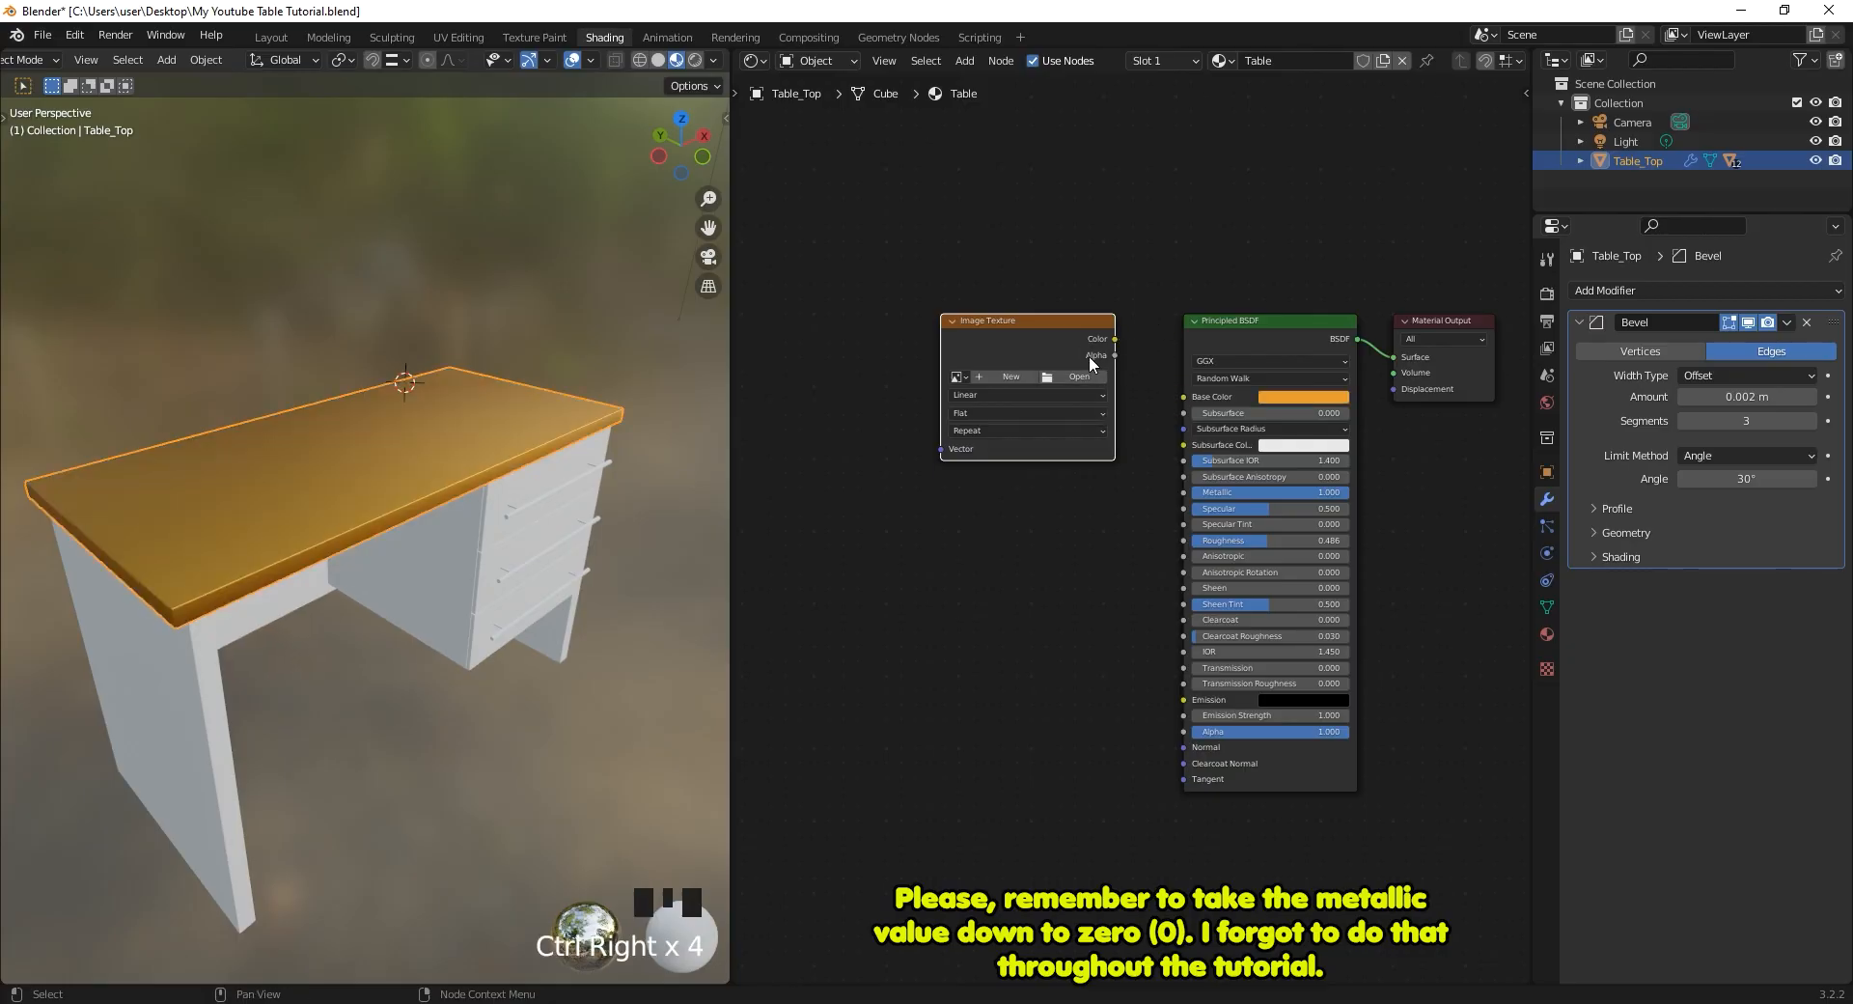
{"action": "left_click", "coordinate": [1052, 354]}
{"action": "key", "text": "x"}
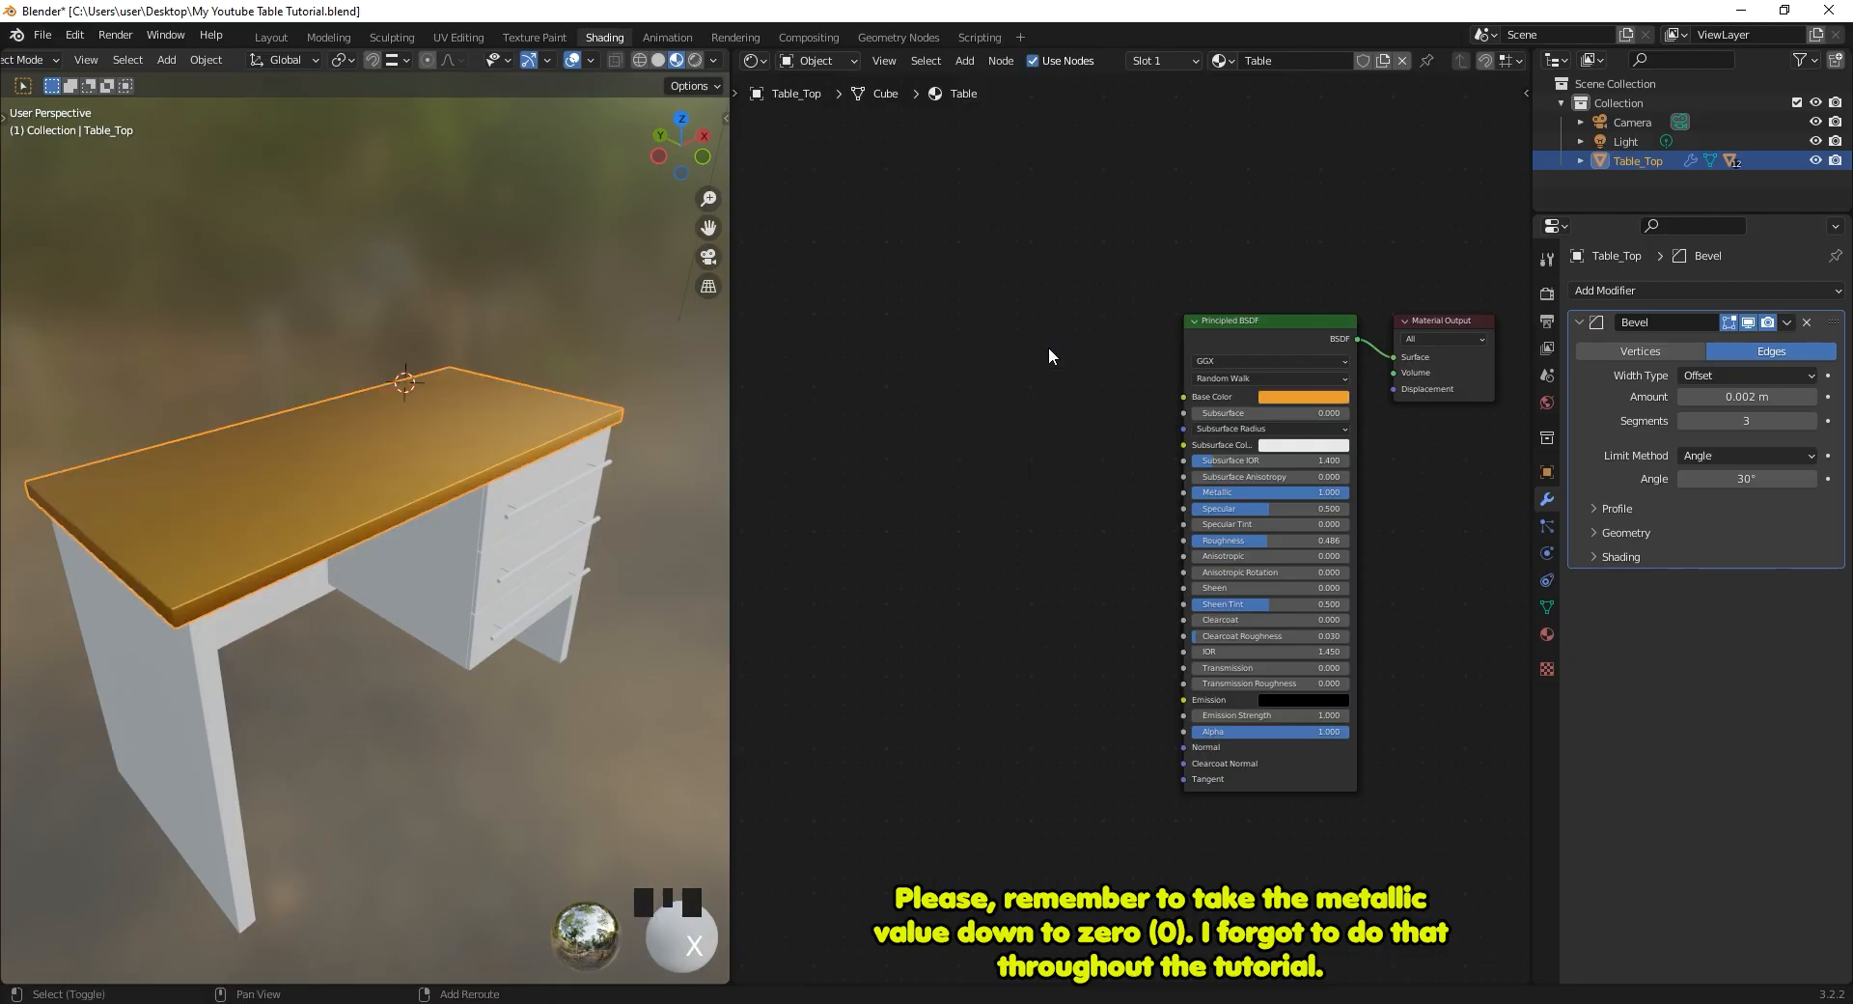
Add a new empty Image Texture node and place it in front of the Principled BSDF node.
{"action": "key", "text": "shift+a"}
{"action": "mouse_move", "coordinate": [1051, 355]}
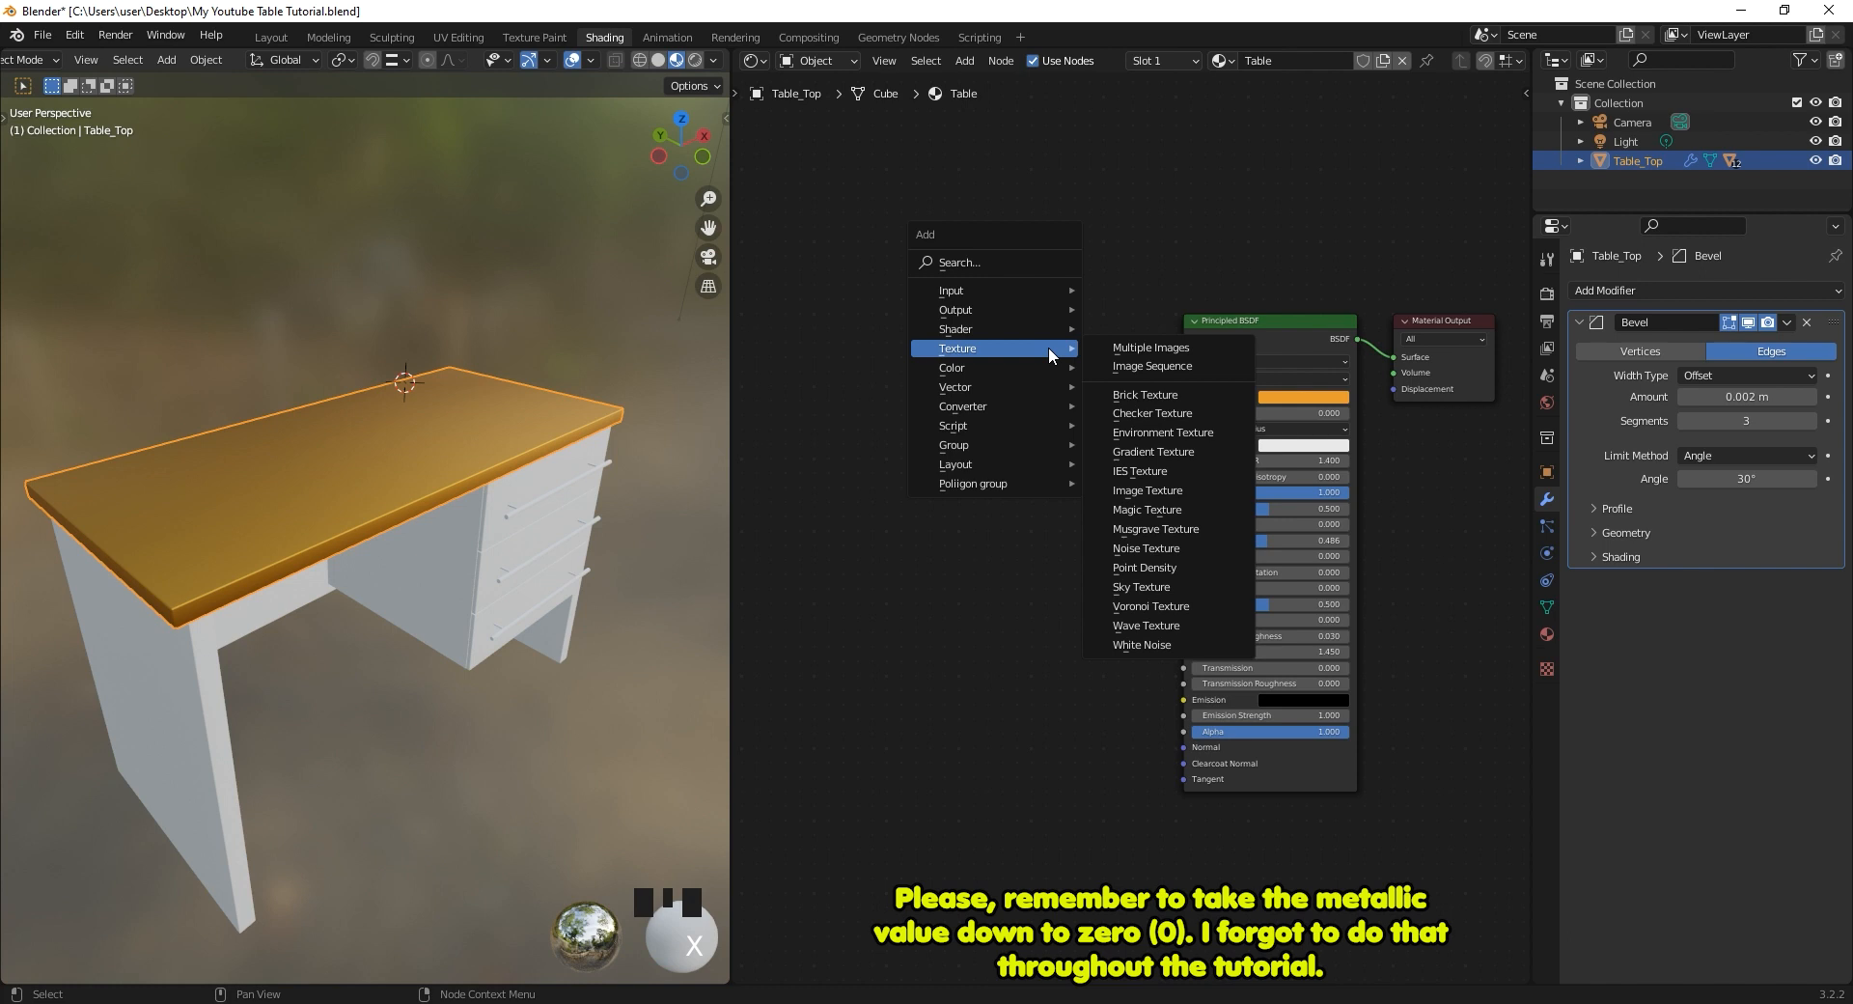
{"action": "left_click", "coordinate": [1147, 490]}
{"action": "left_click", "coordinate": [860, 252]}
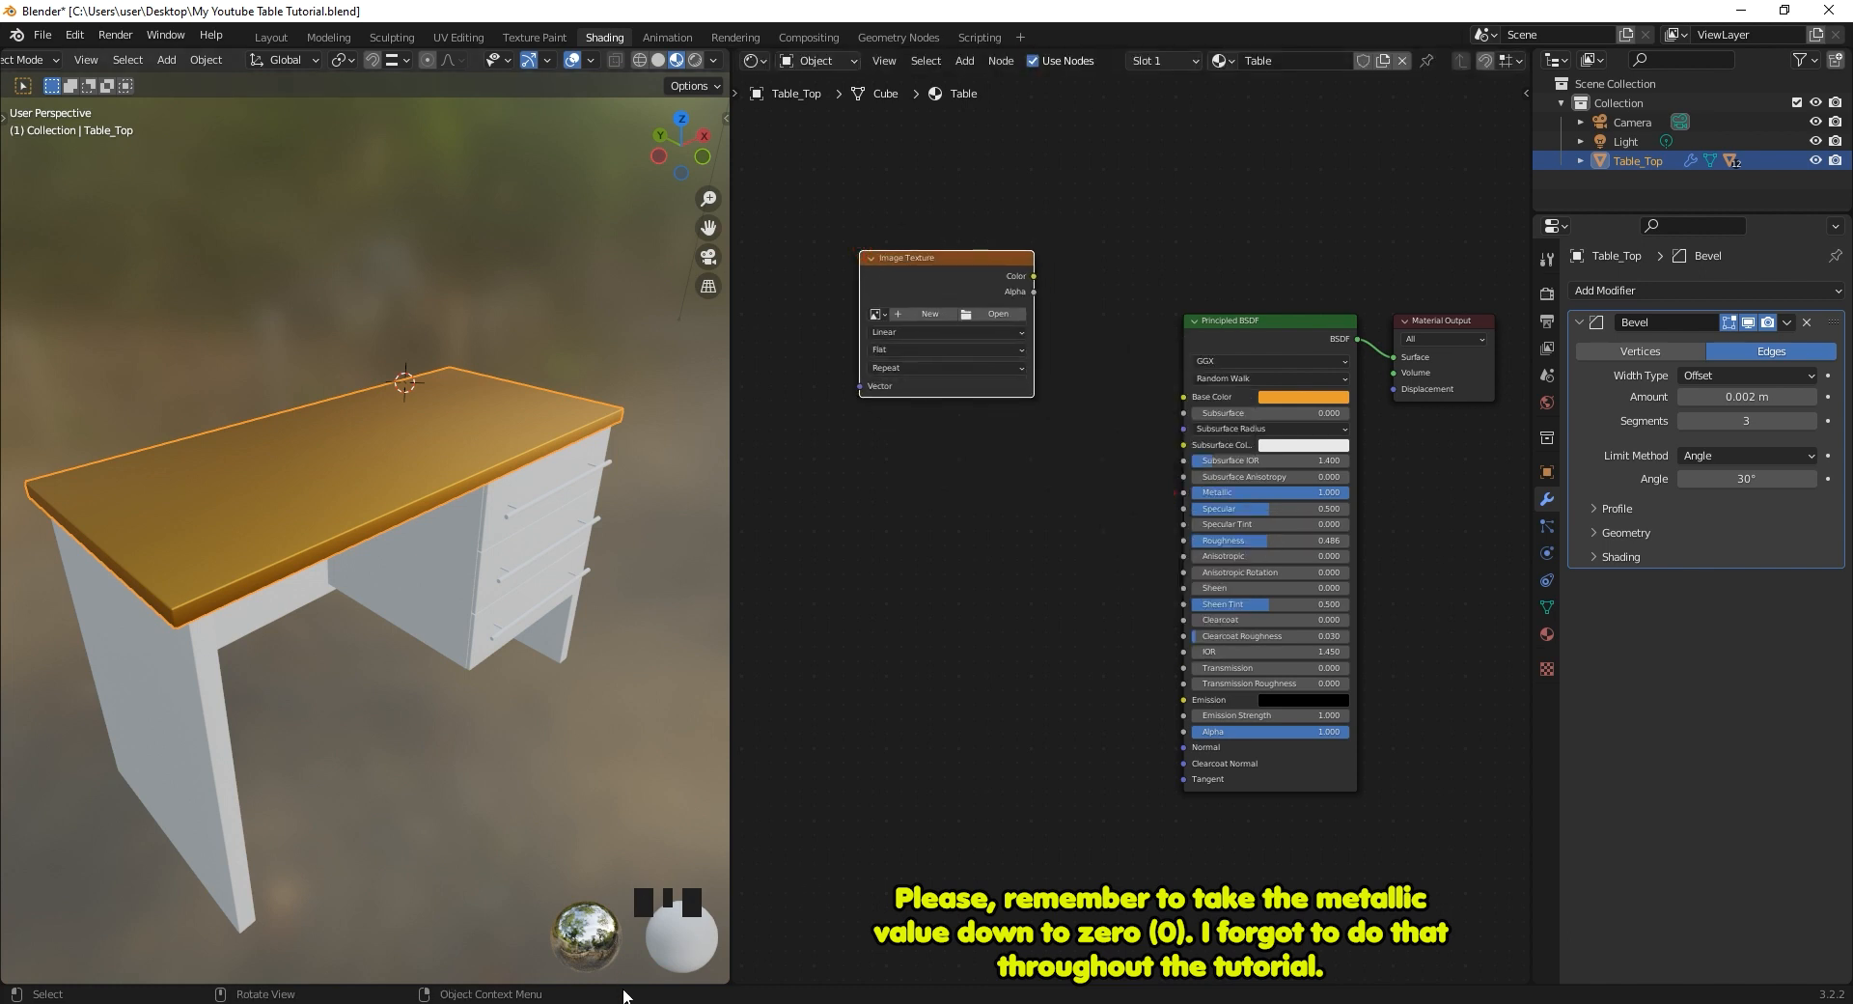
Replace the empty Image Texture node with Wood048_2K_Color.jpg from the file explorer and link its Color output to Base Color.
{"action": "key", "text": "alt+Tab"}
{"action": "left_click_drag", "start_coordinate": [215, 248], "coordinate": [1183, 397]}
{"action": "left_click", "coordinate": [975, 280]}
{"action": "key", "text": "x"}
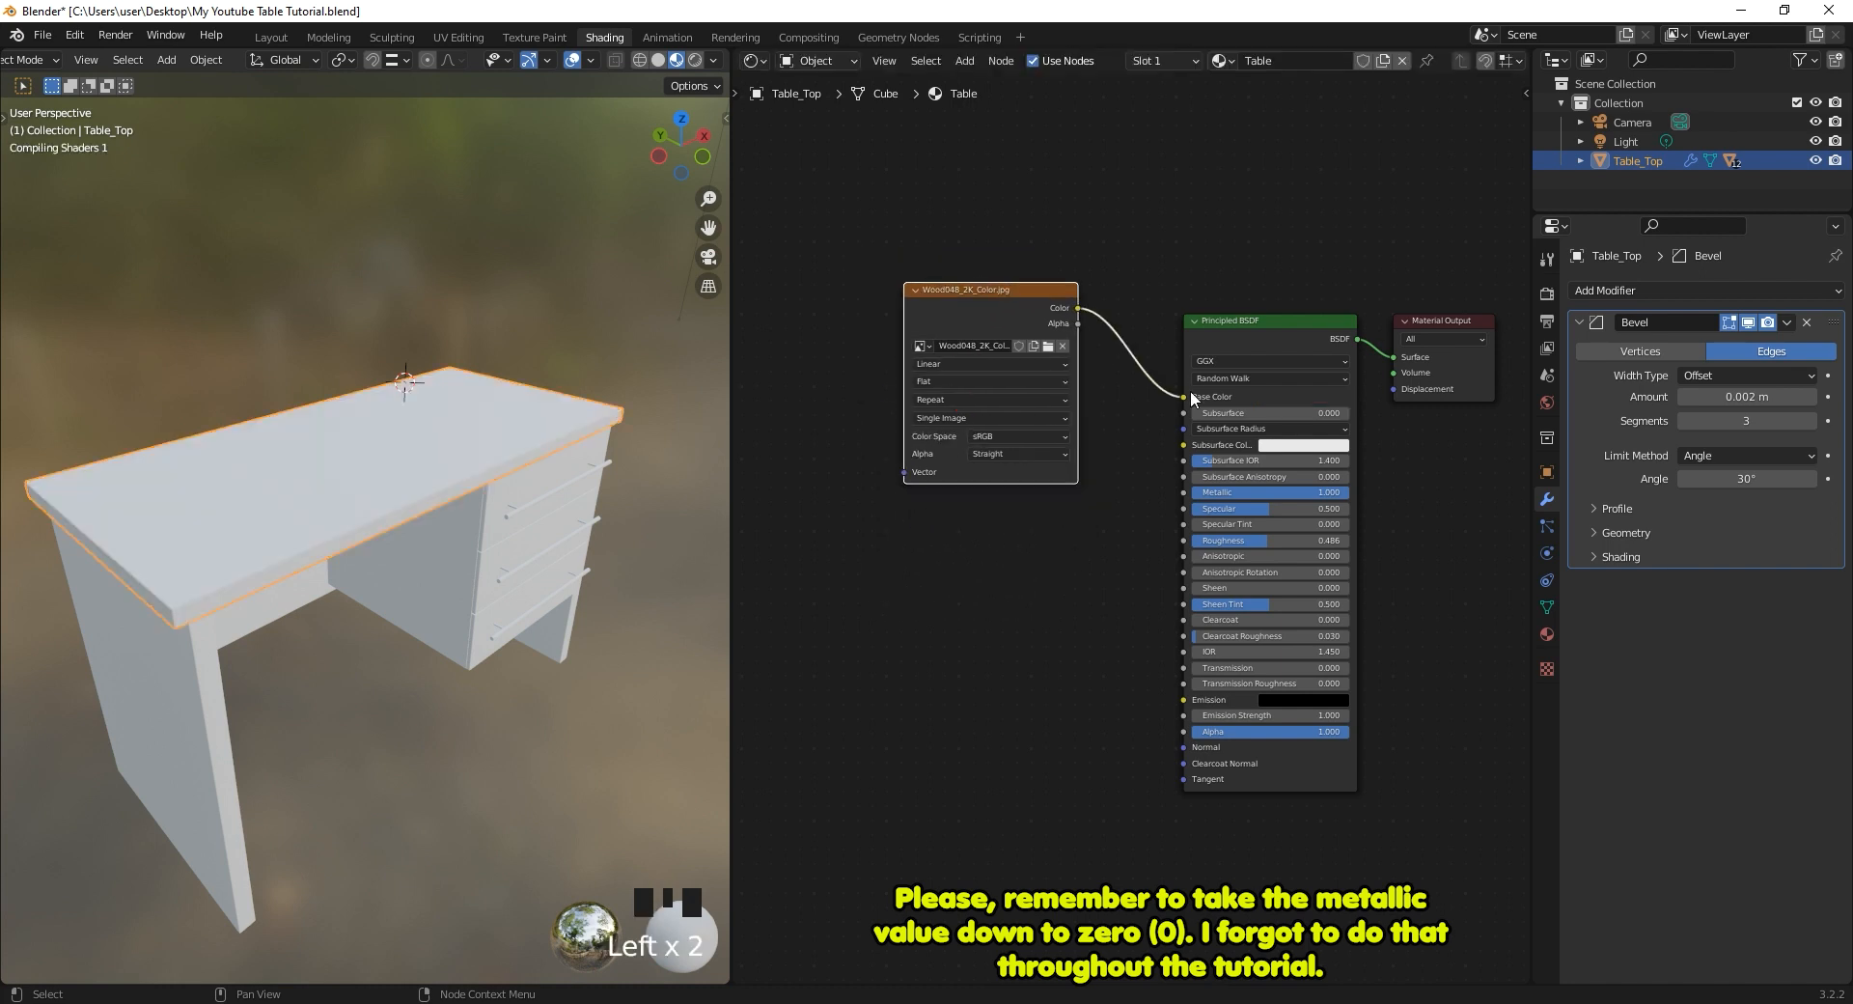
Assign the existing Table material to the desk's back panel.
{"action": "scroll", "coordinate": [434, 512], "scroll_direction": "down", "scroll_amount": 2}
{"action": "mouse_move", "coordinate": [434, 511]}
{"action": "middle_mouse_down"}
{"action": "mouse_move", "coordinate": [317, 493]}
{"action": "mouse_move", "coordinate": [425, 523]}
{"action": "middle_mouse_up"}
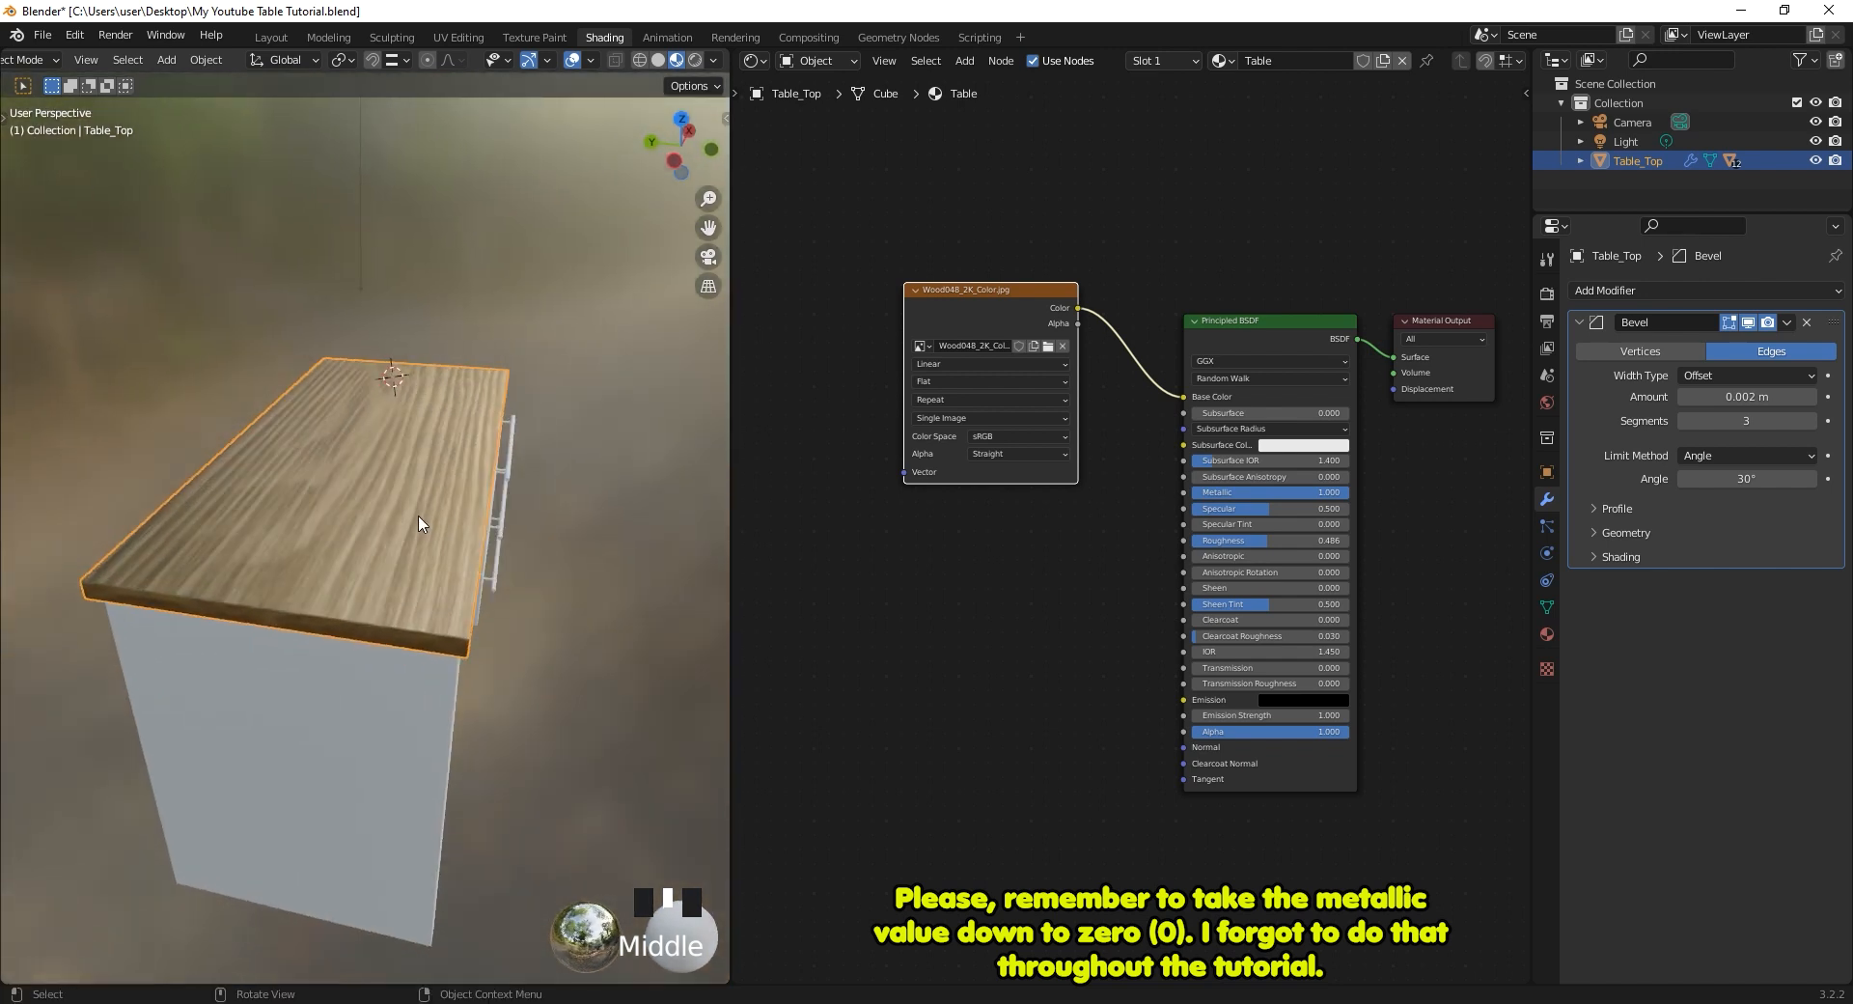
{"action": "scroll", "coordinate": [454, 493], "scroll_direction": "up", "scroll_amount": 3}
{"action": "scroll", "coordinate": [464, 507], "scroll_direction": "down", "scroll_amount": 1}
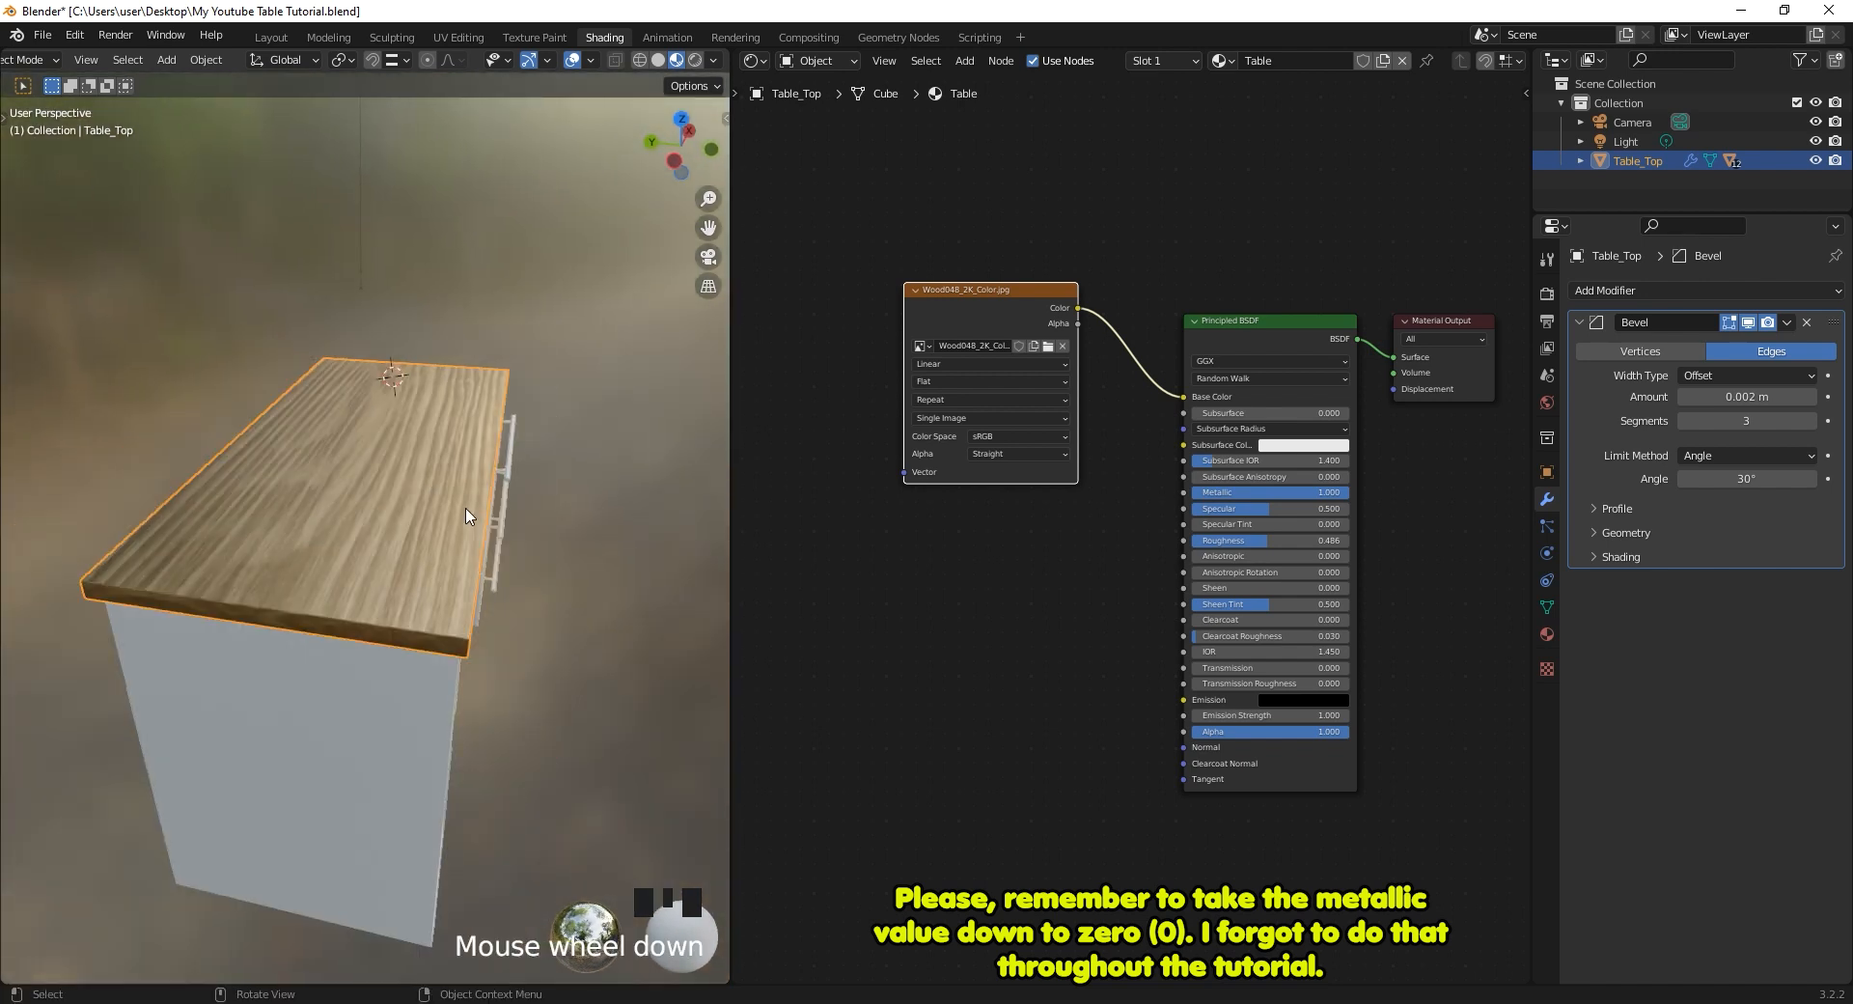
{"action": "scroll", "coordinate": [460, 496], "scroll_direction": "down", "scroll_amount": 1}
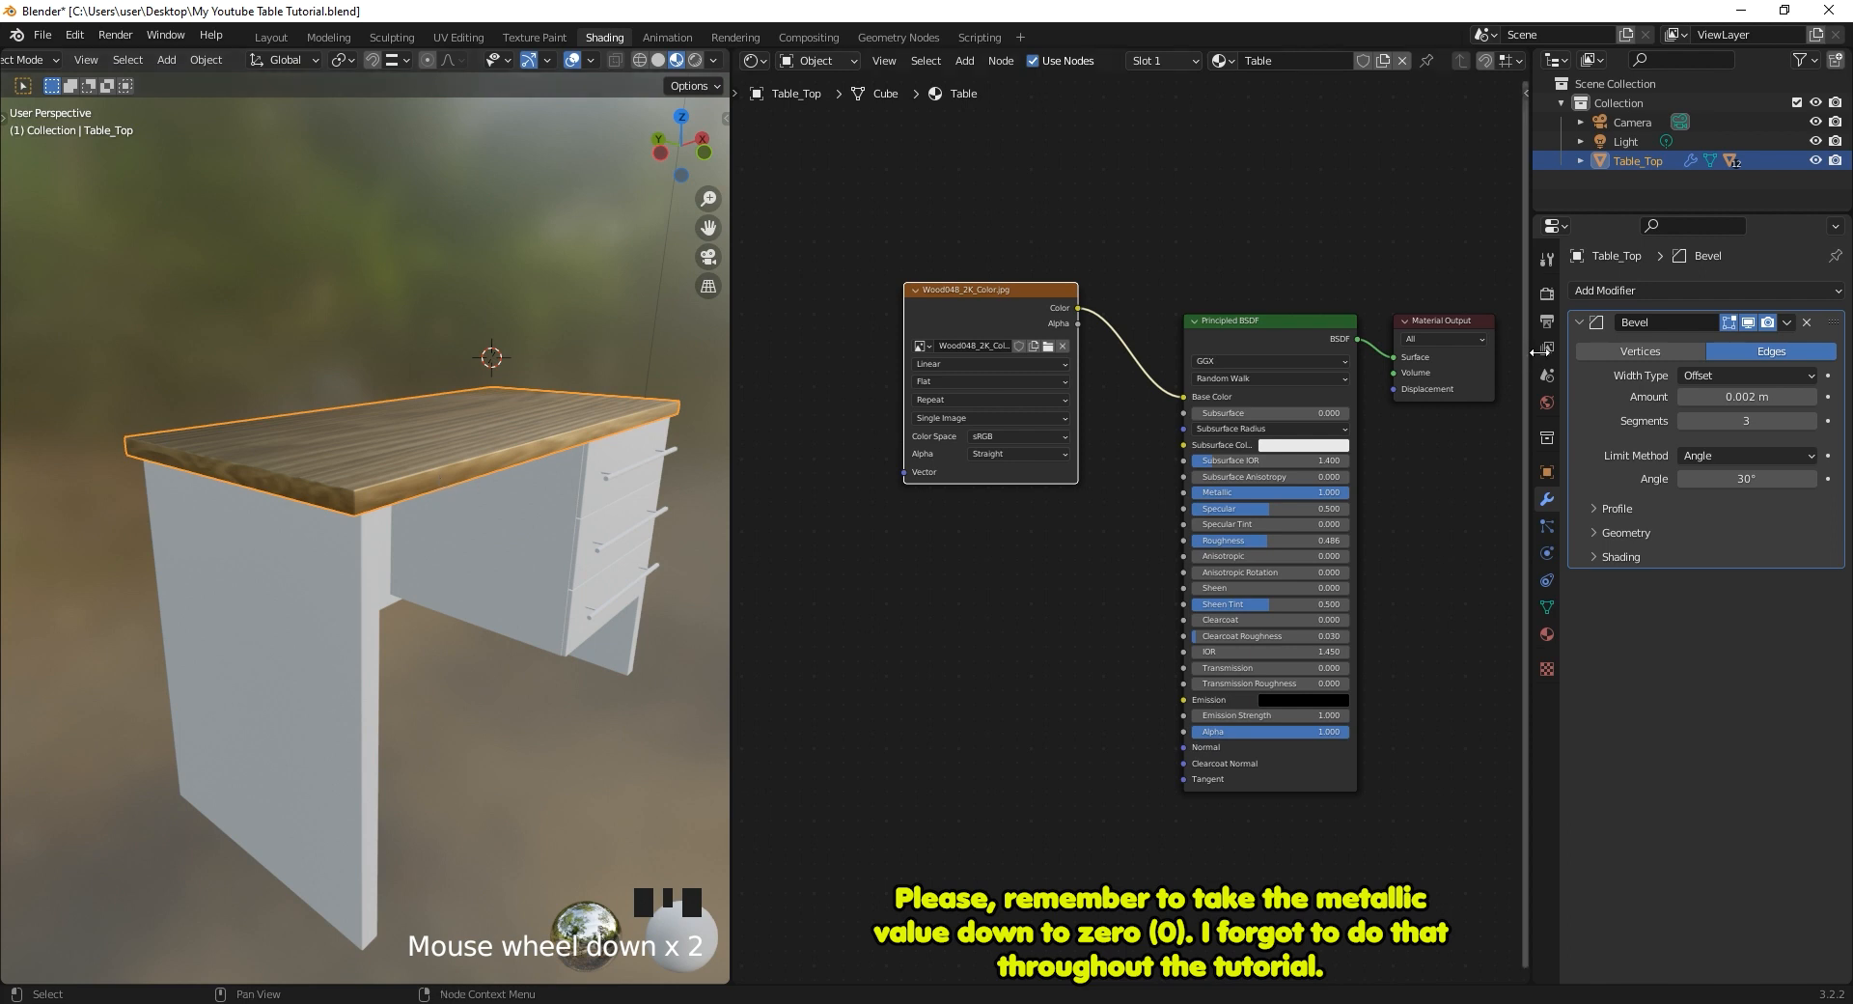
{"action": "mouse_move", "coordinate": [393, 592]}
{"action": "middle_mouse_down"}
{"action": "mouse_move", "coordinate": [380, 559]}
{"action": "mouse_move", "coordinate": [402, 565]}
{"action": "middle_mouse_up"}
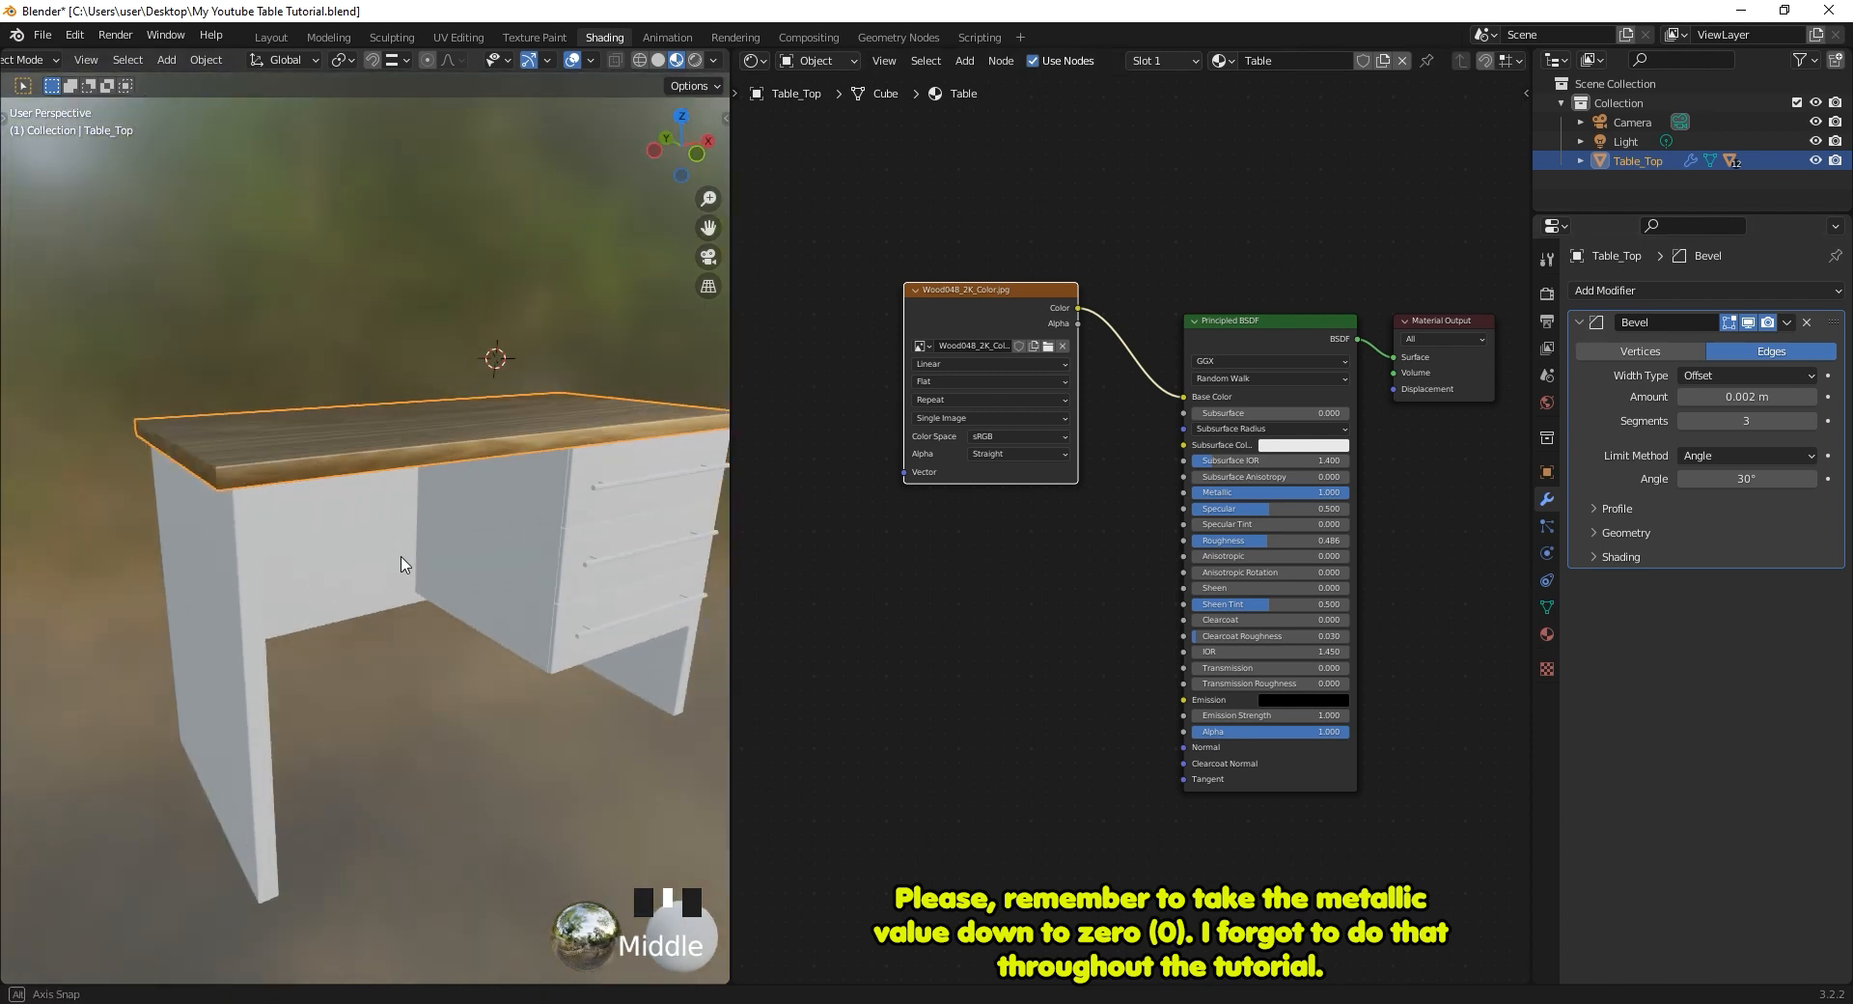
{"action": "left_click", "coordinate": [357, 536]}
{"action": "left_click", "coordinate": [1548, 635]}
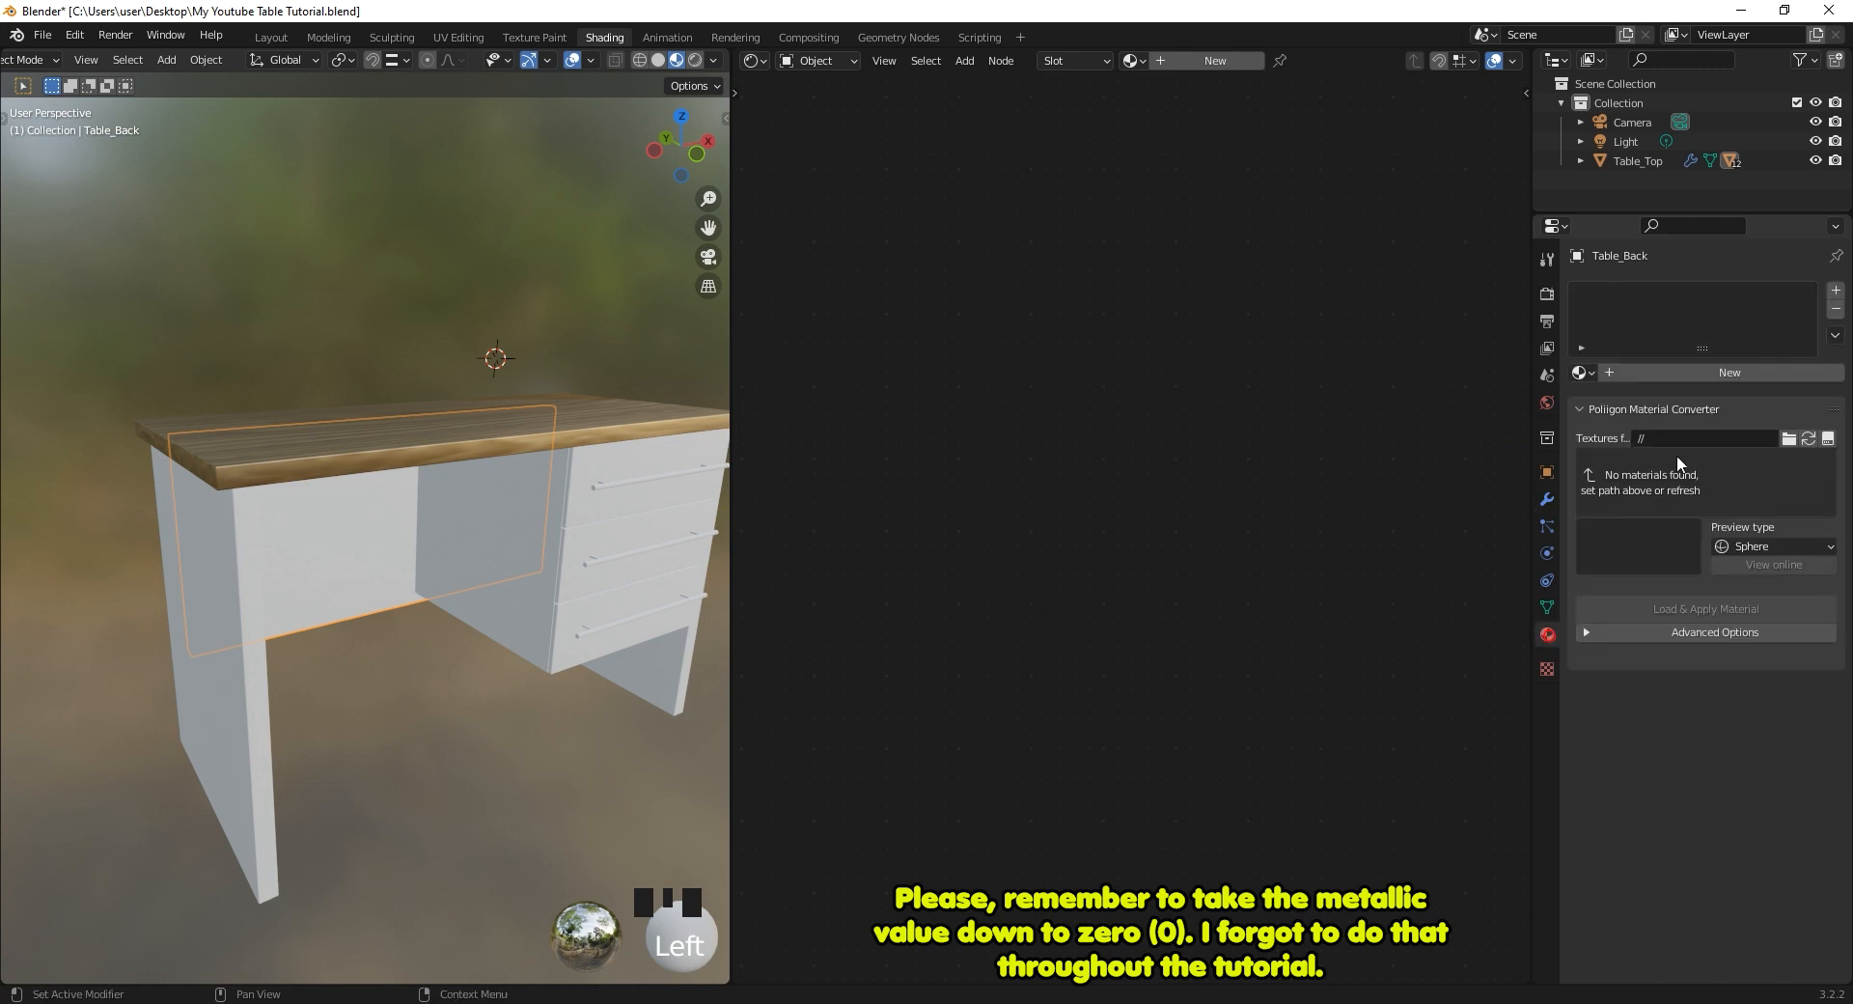
{"action": "left_click", "coordinate": [1585, 373]}
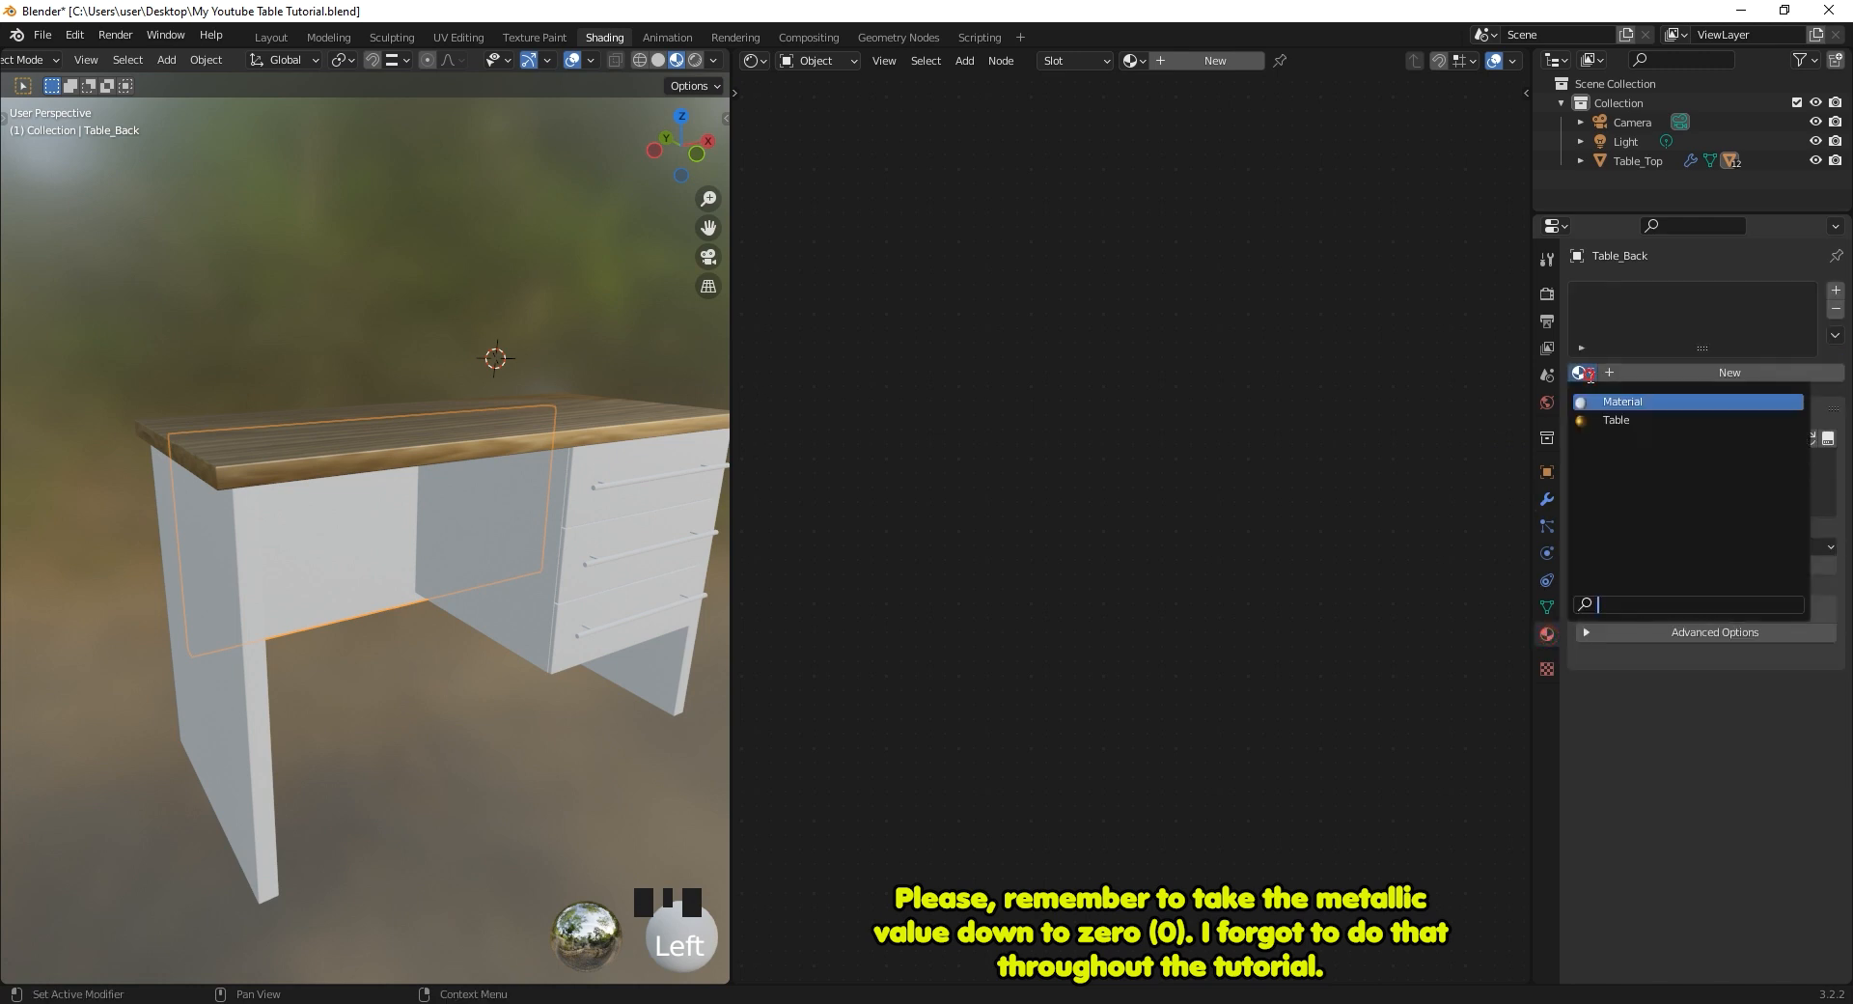
{"action": "left_click", "coordinate": [1615, 421]}
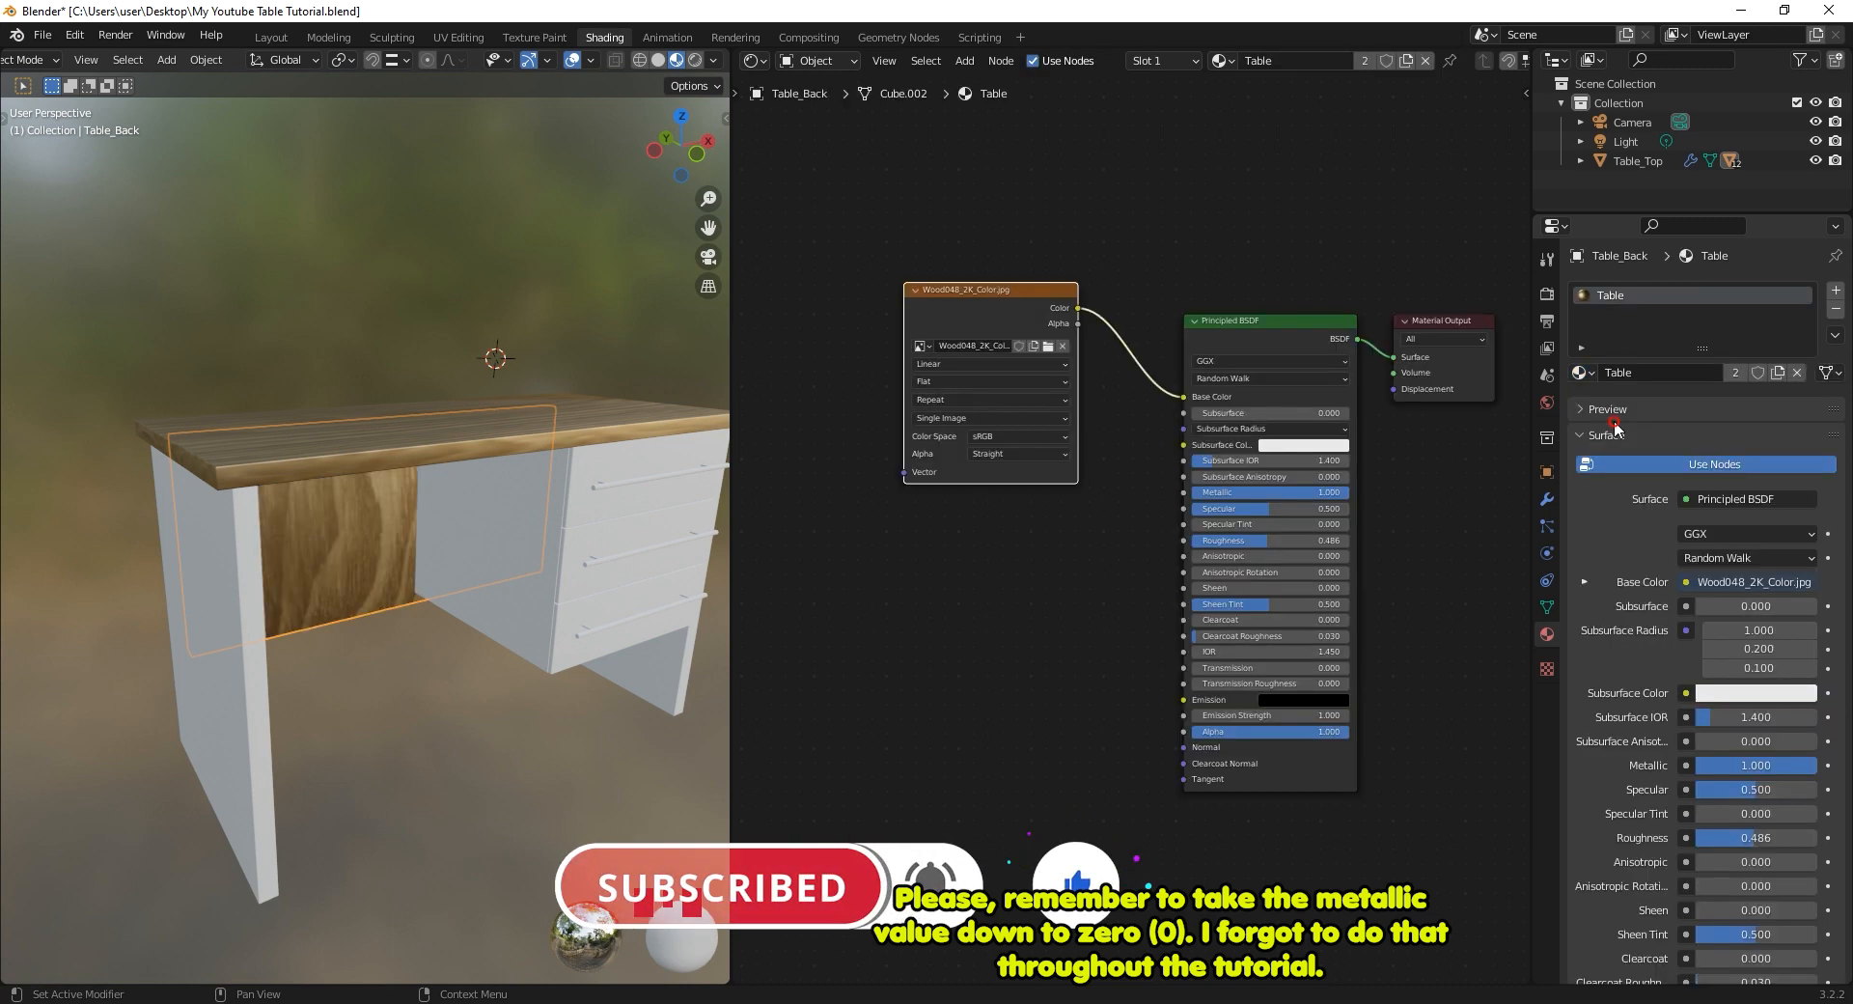
Assign the existing Table material to the top and middle drawer covers.
{"action": "left_click", "coordinate": [221, 617]}
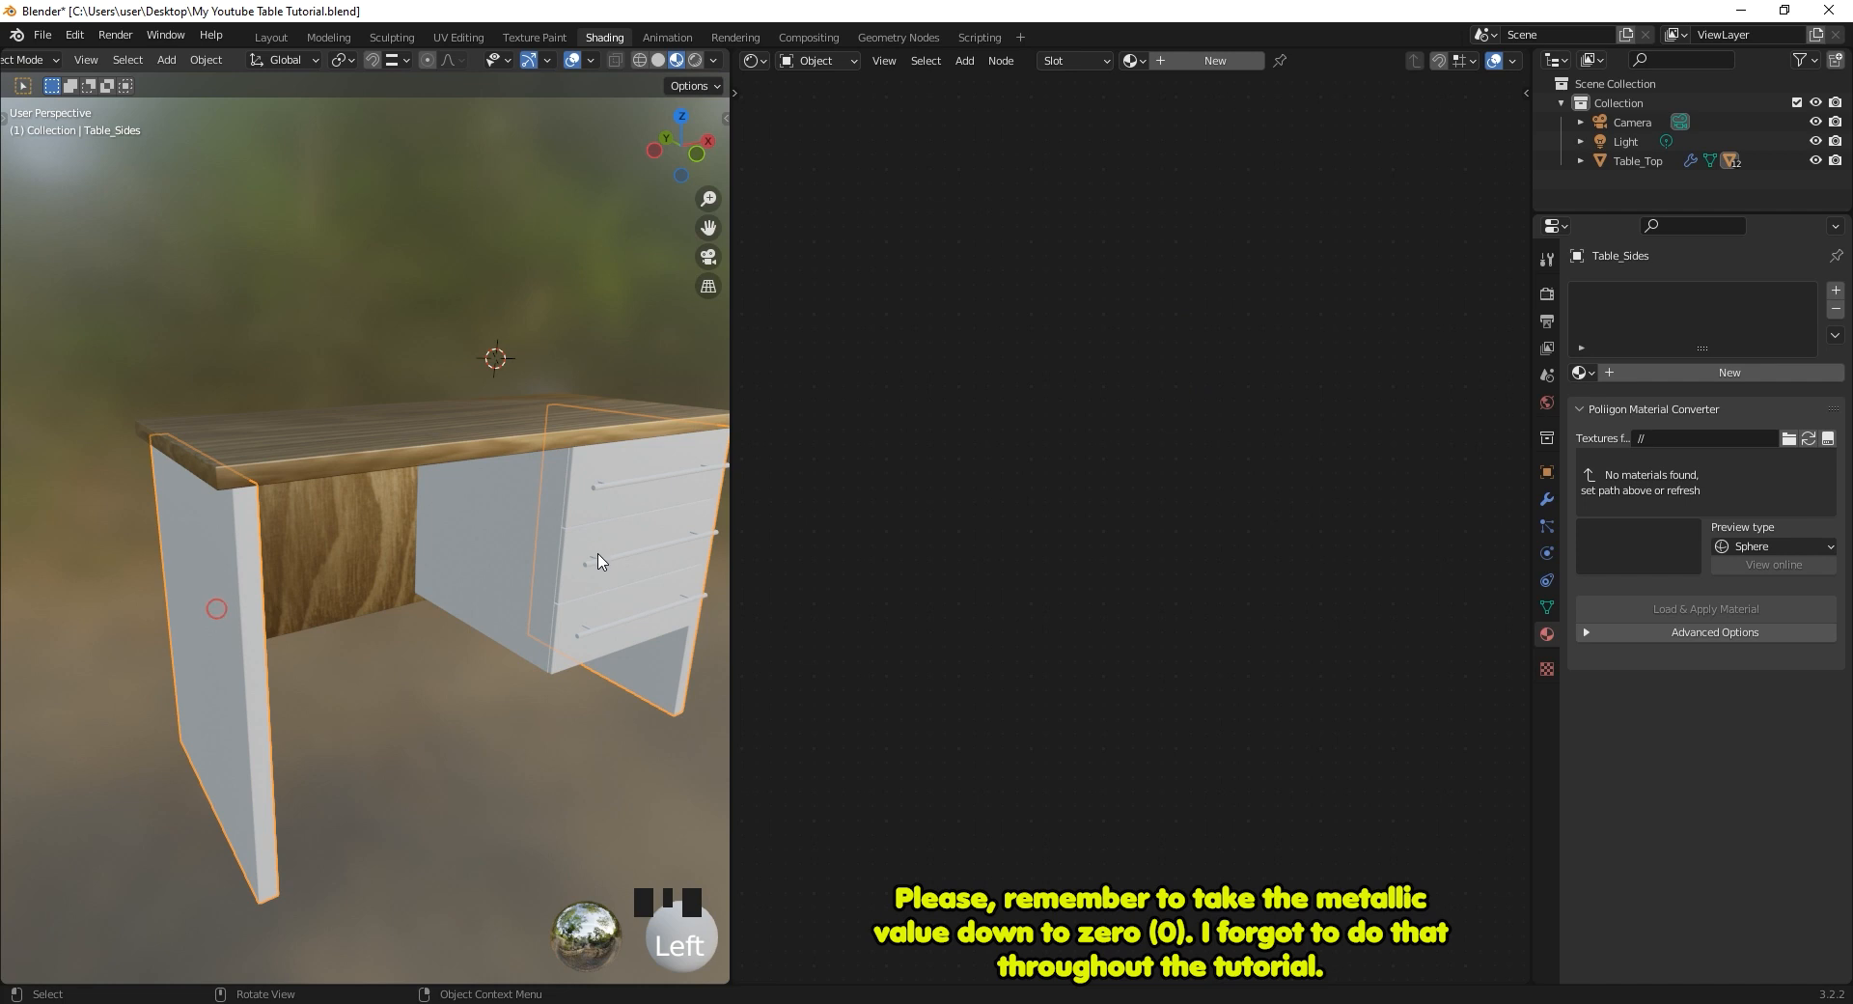
{"action": "left_click", "coordinate": [597, 519]}
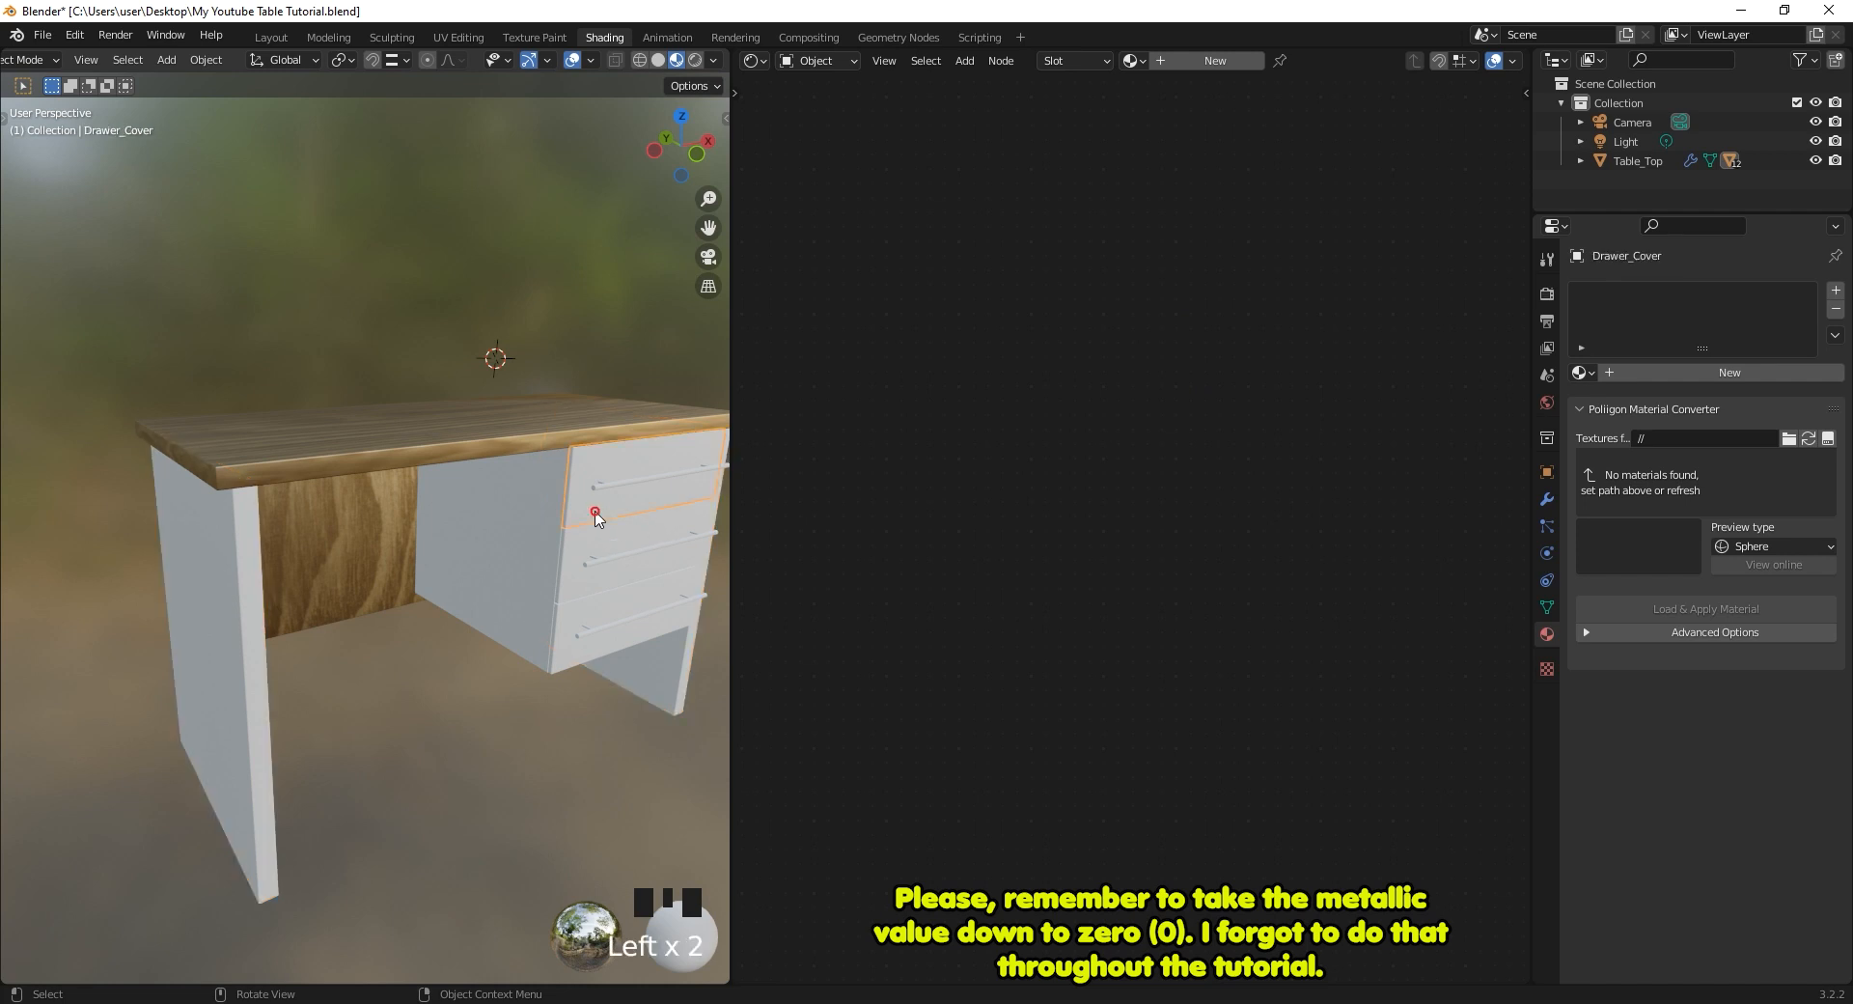
{"action": "left_click", "coordinate": [1583, 372]}
{"action": "left_click", "coordinate": [1607, 420]}
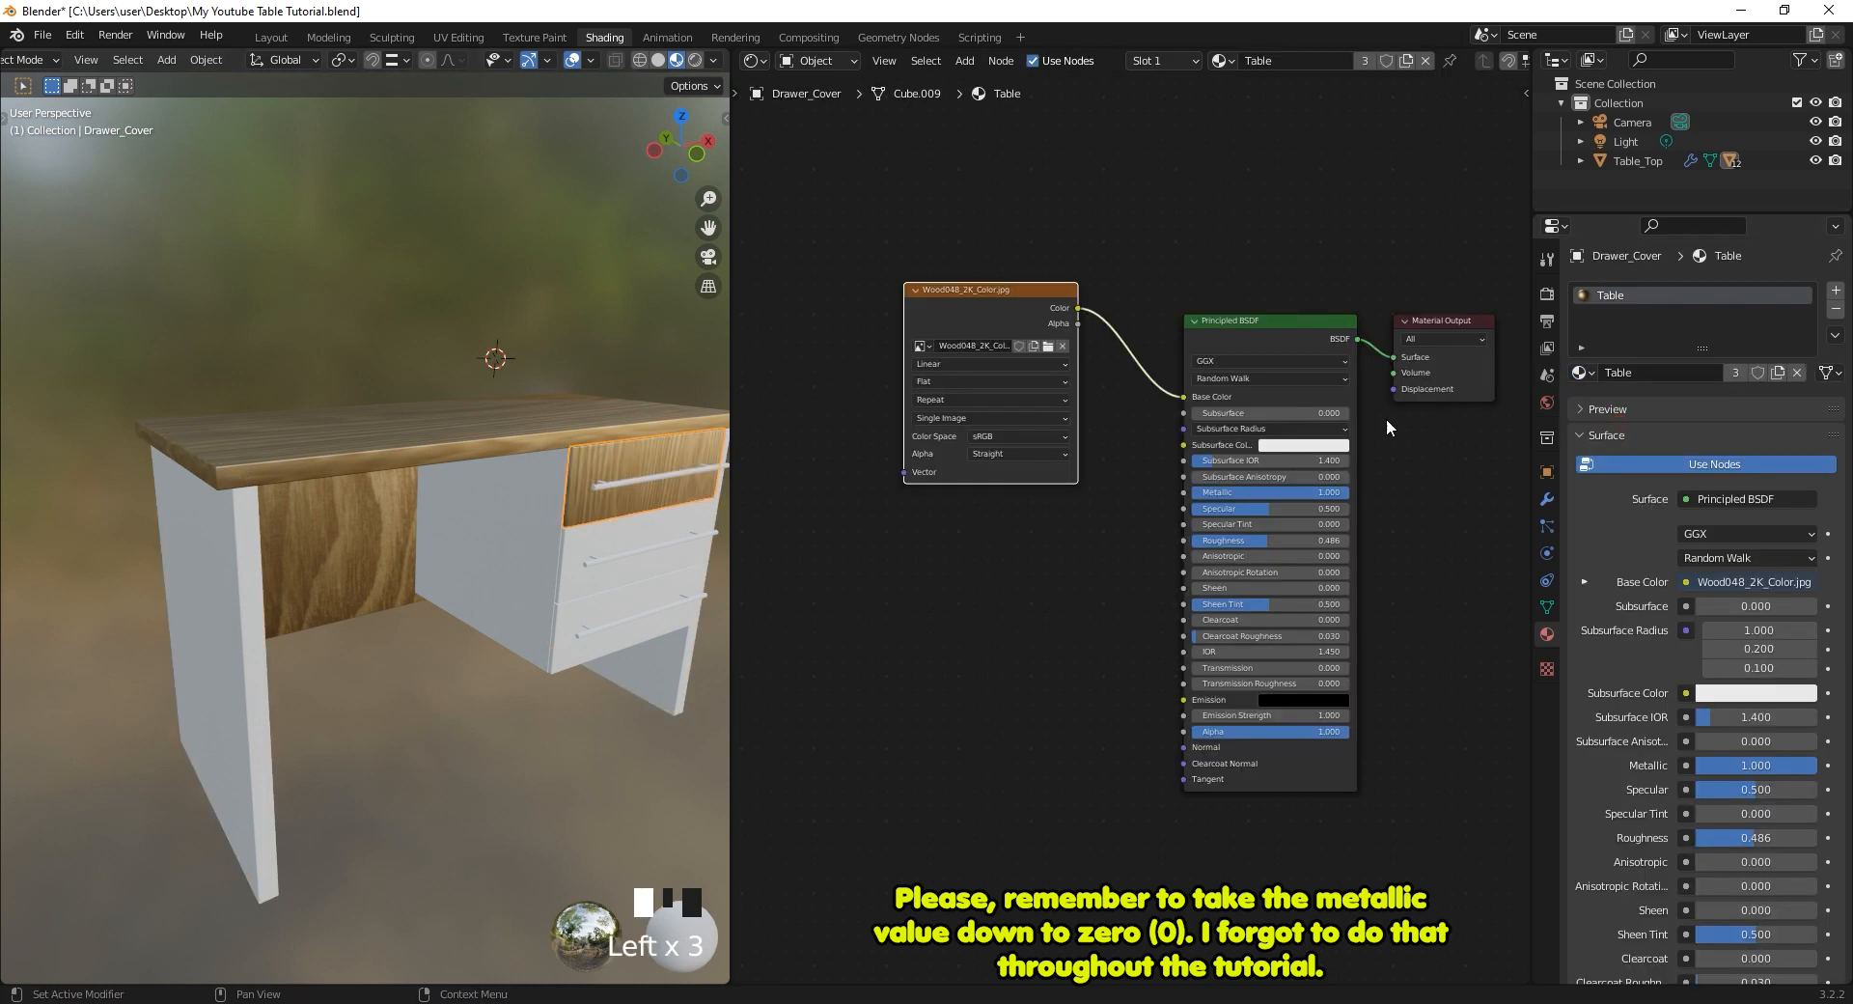
{"action": "left_click", "coordinate": [604, 549]}
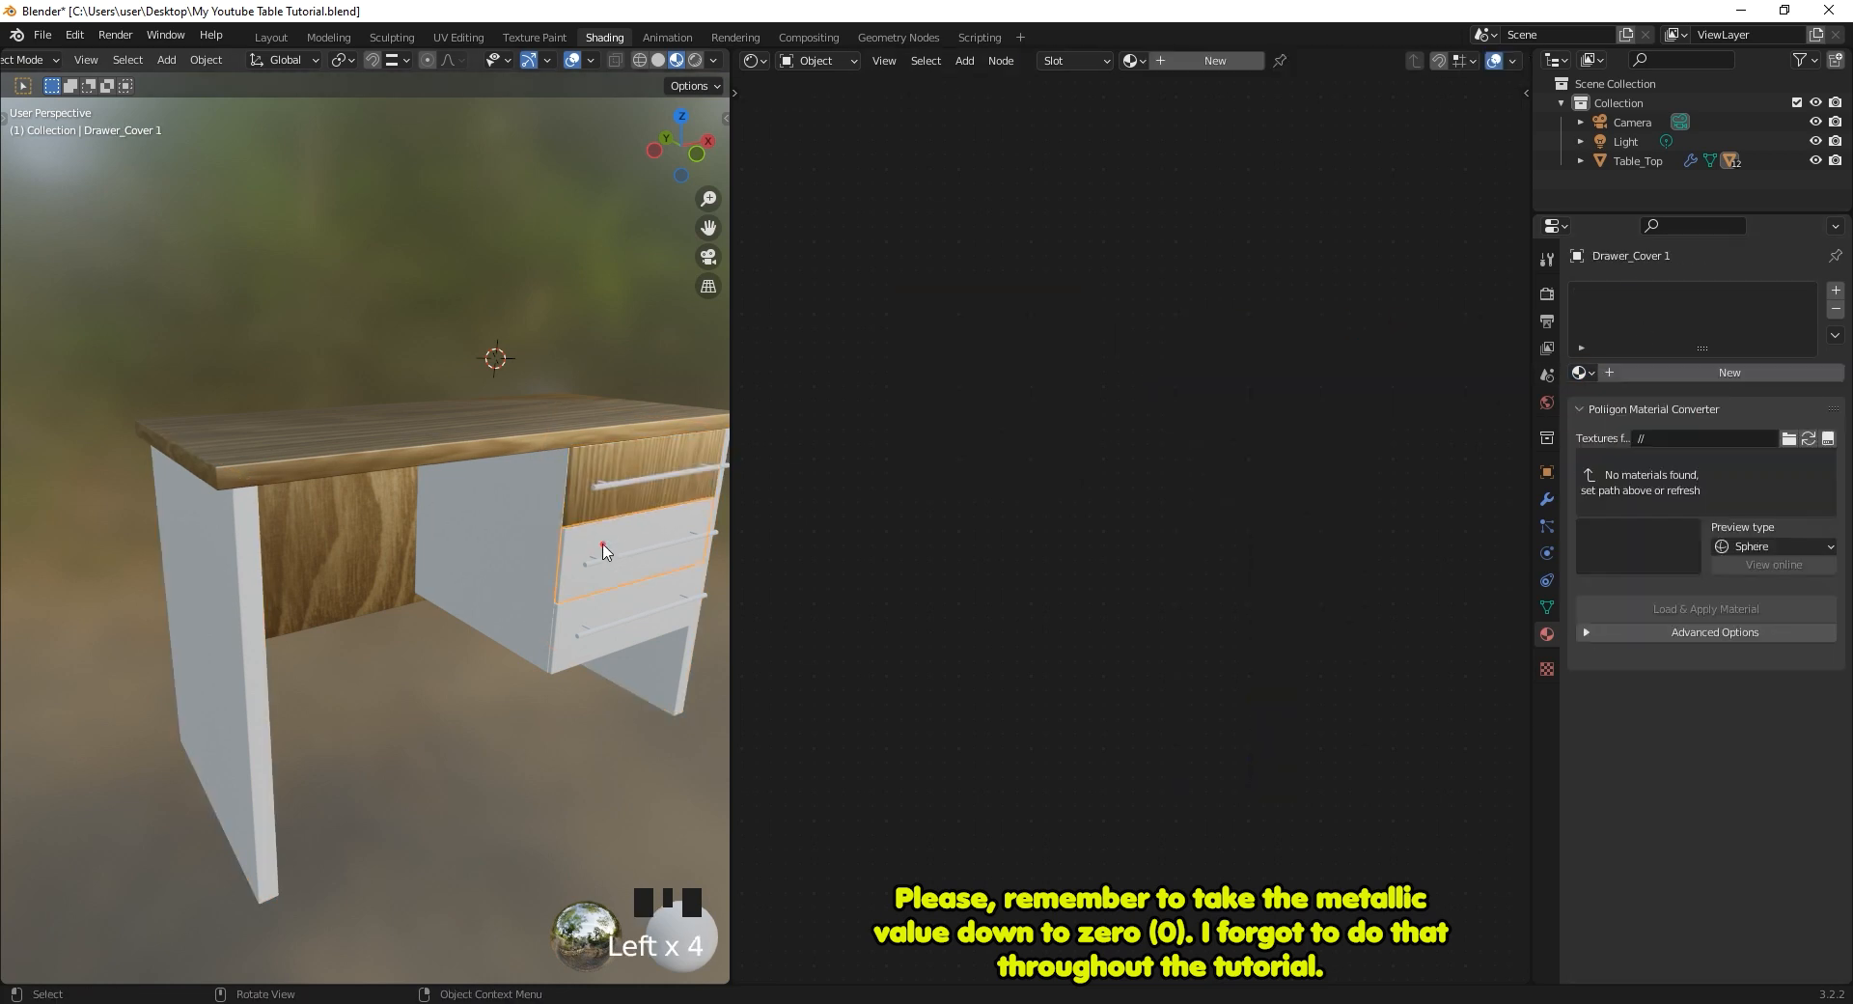
{"action": "left_click", "coordinate": [1590, 372]}
{"action": "left_click", "coordinate": [1615, 422]}
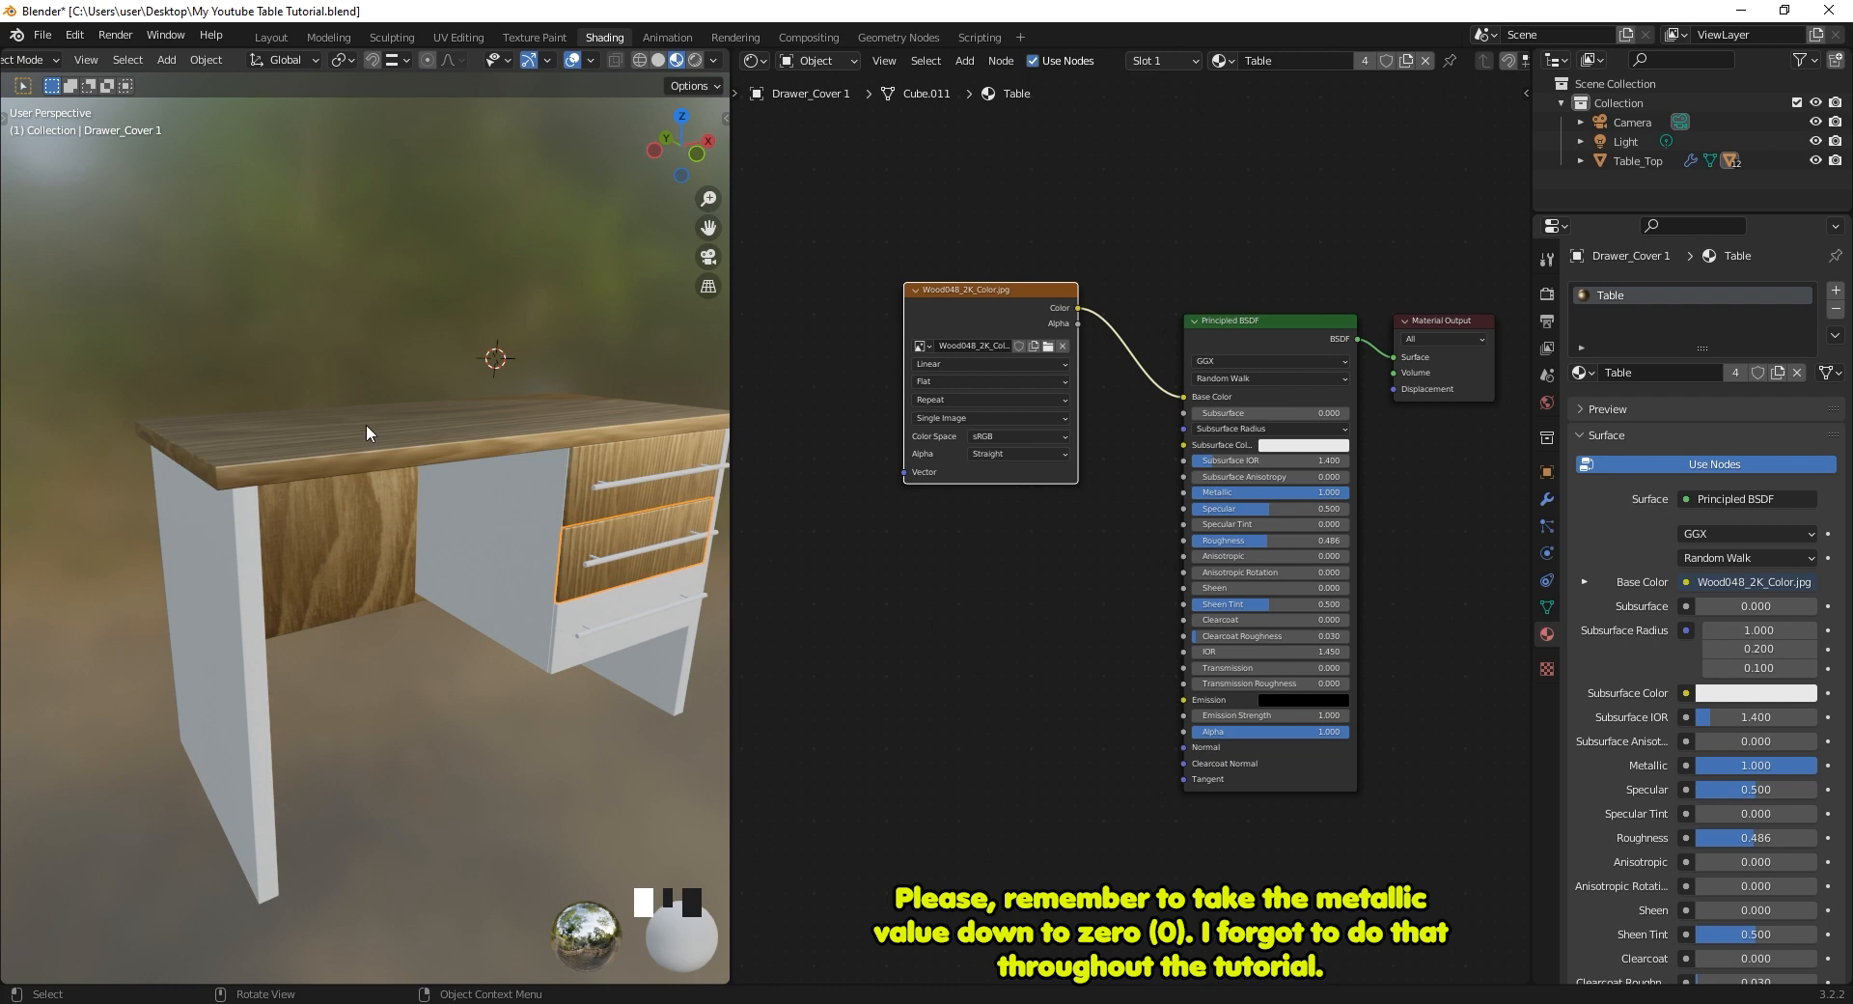
Link the tabletop's Table material to all the other parts of the desk.
{"action": "left_click", "coordinate": [431, 442], "text": "ctrl"}
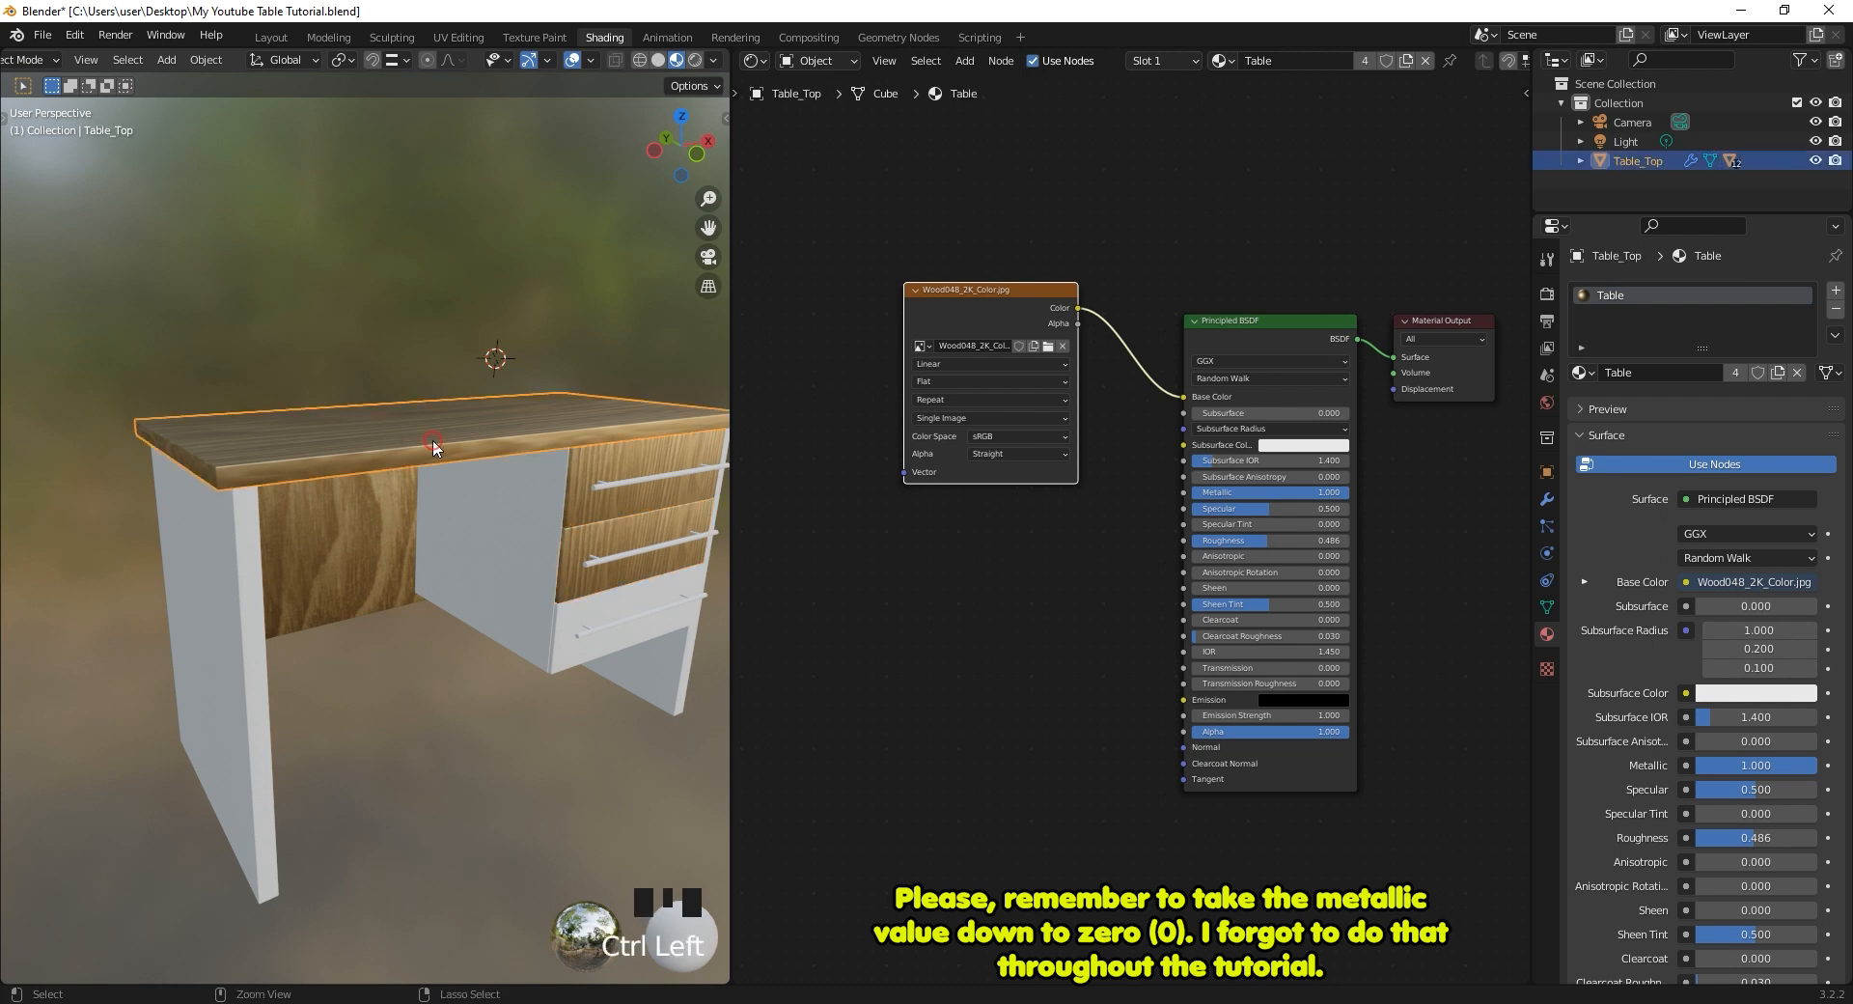
{"action": "key", "text": "a"}
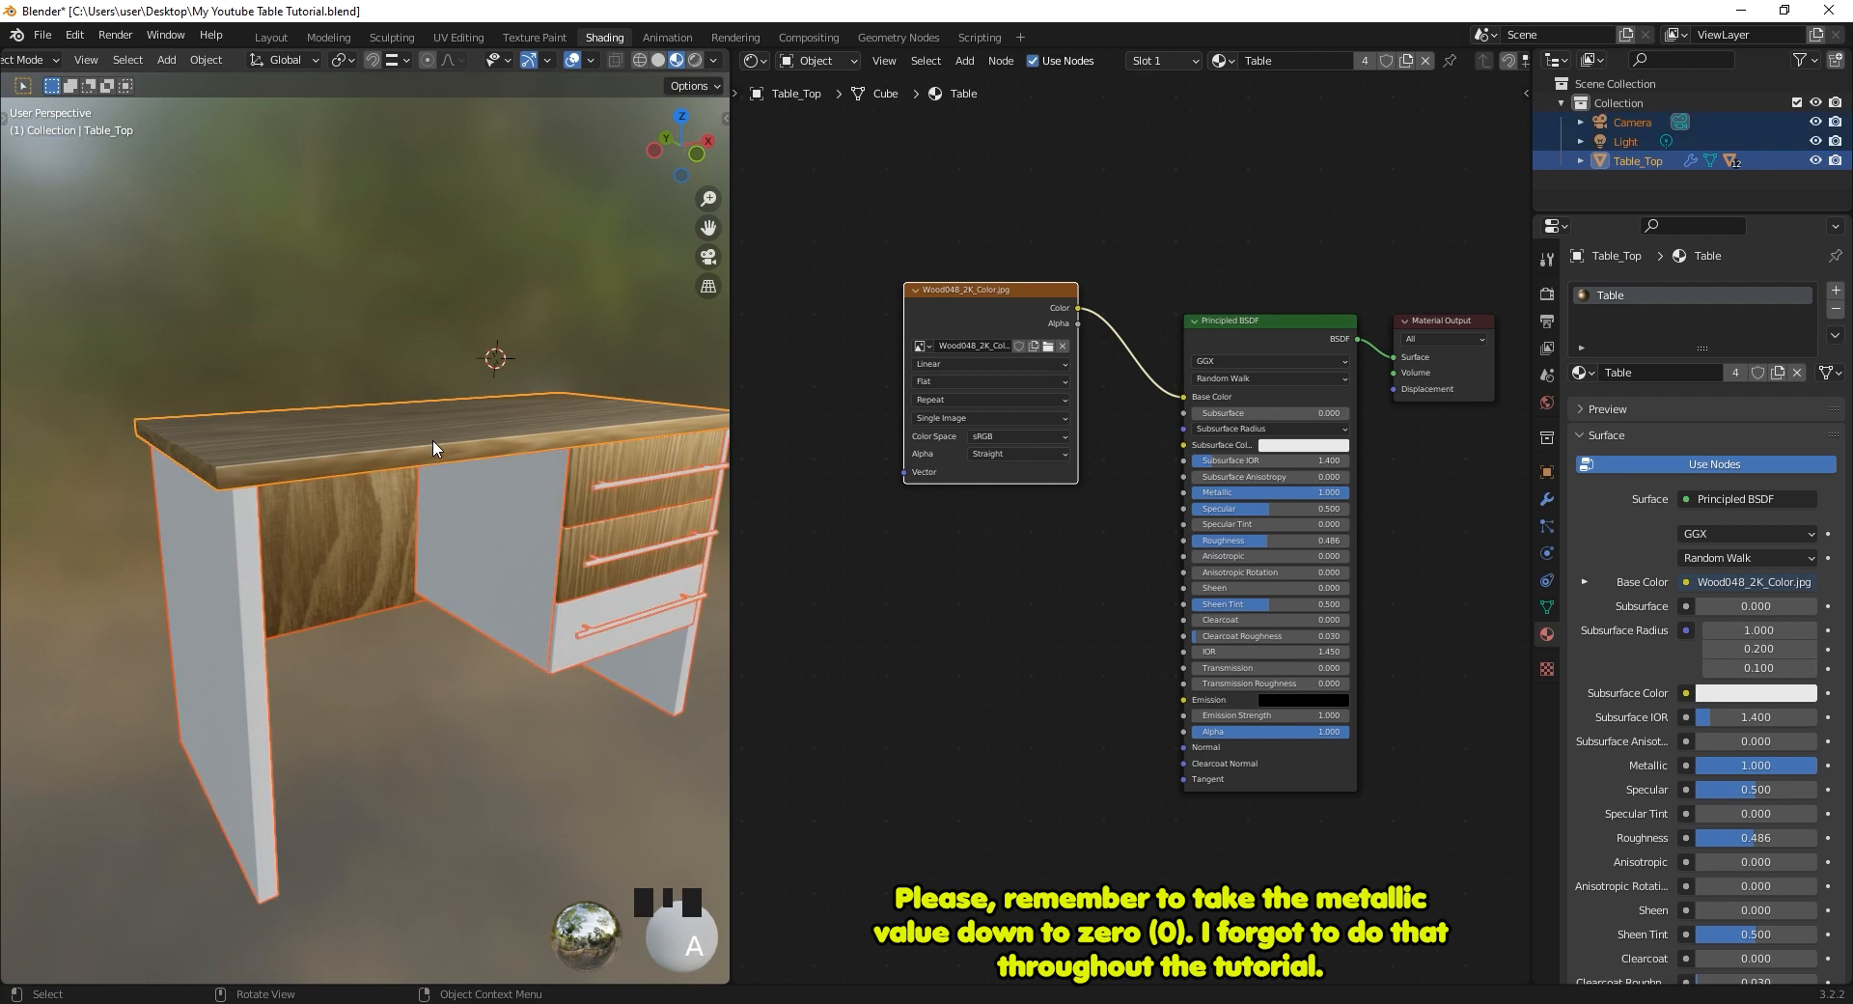
{"action": "key", "text": "shift"}
{"action": "key", "text": "shift"}
{"action": "middle_click_drag", "start_coordinate": [473, 473], "coordinate": [525, 495]}
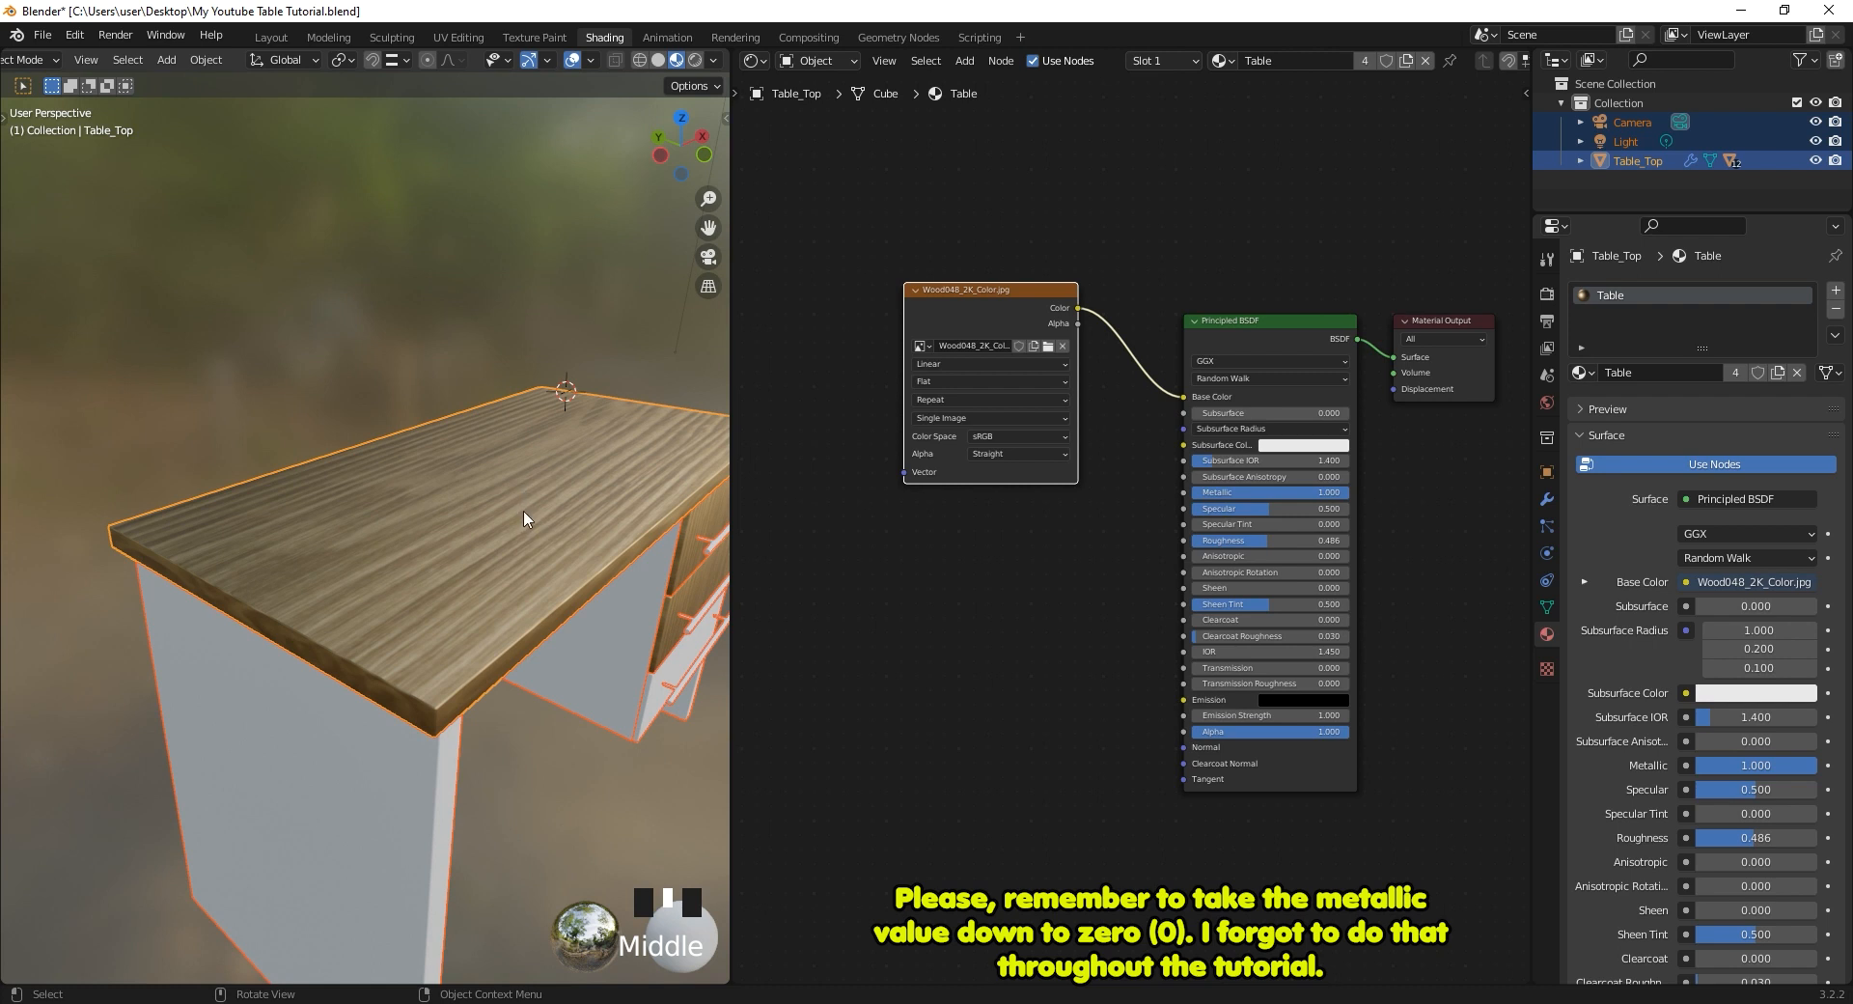
{"action": "key", "text": "ctrl+l"}
{"action": "left_click", "coordinate": [498, 565]}
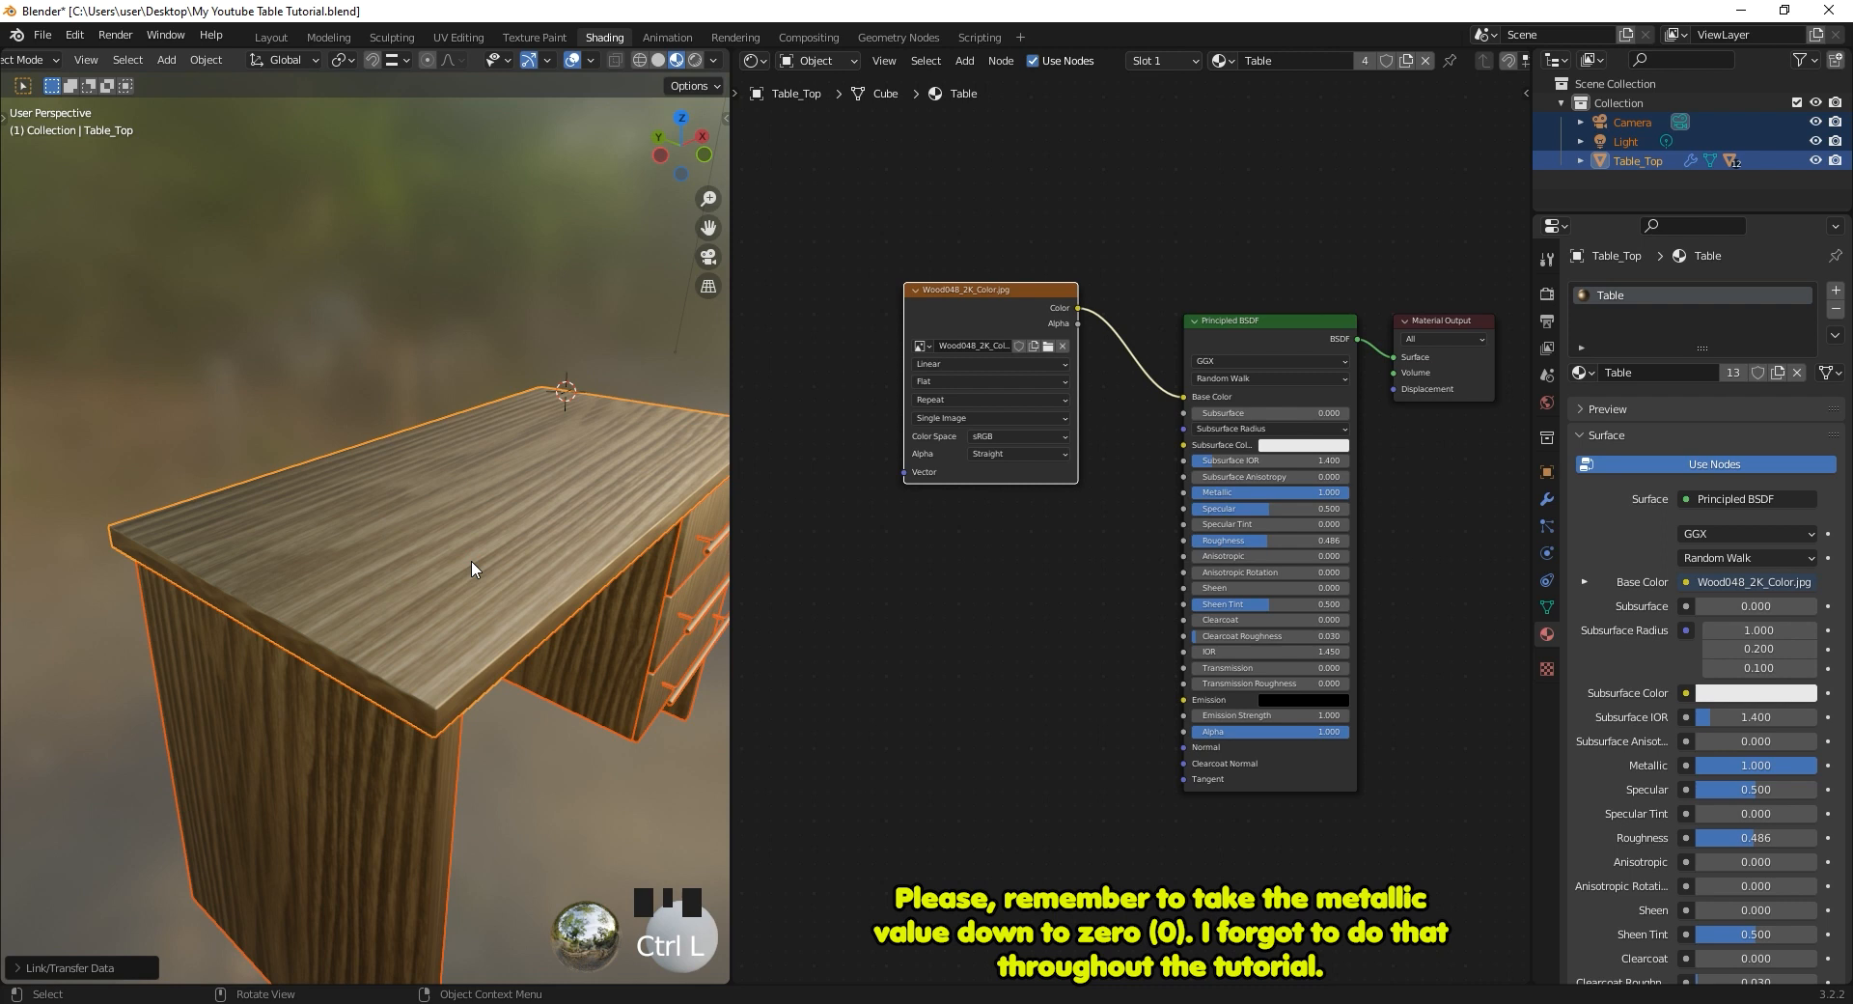
Examine how the wood texture lies on the desk's side panel, front and drawer covers.
{"action": "middle_click_drag", "start_coordinate": [618, 618], "coordinate": [508, 581]}
{"action": "left_click", "coordinate": [500, 703]}
{"action": "middle_click_drag", "start_coordinate": [500, 704], "coordinate": [355, 545]}
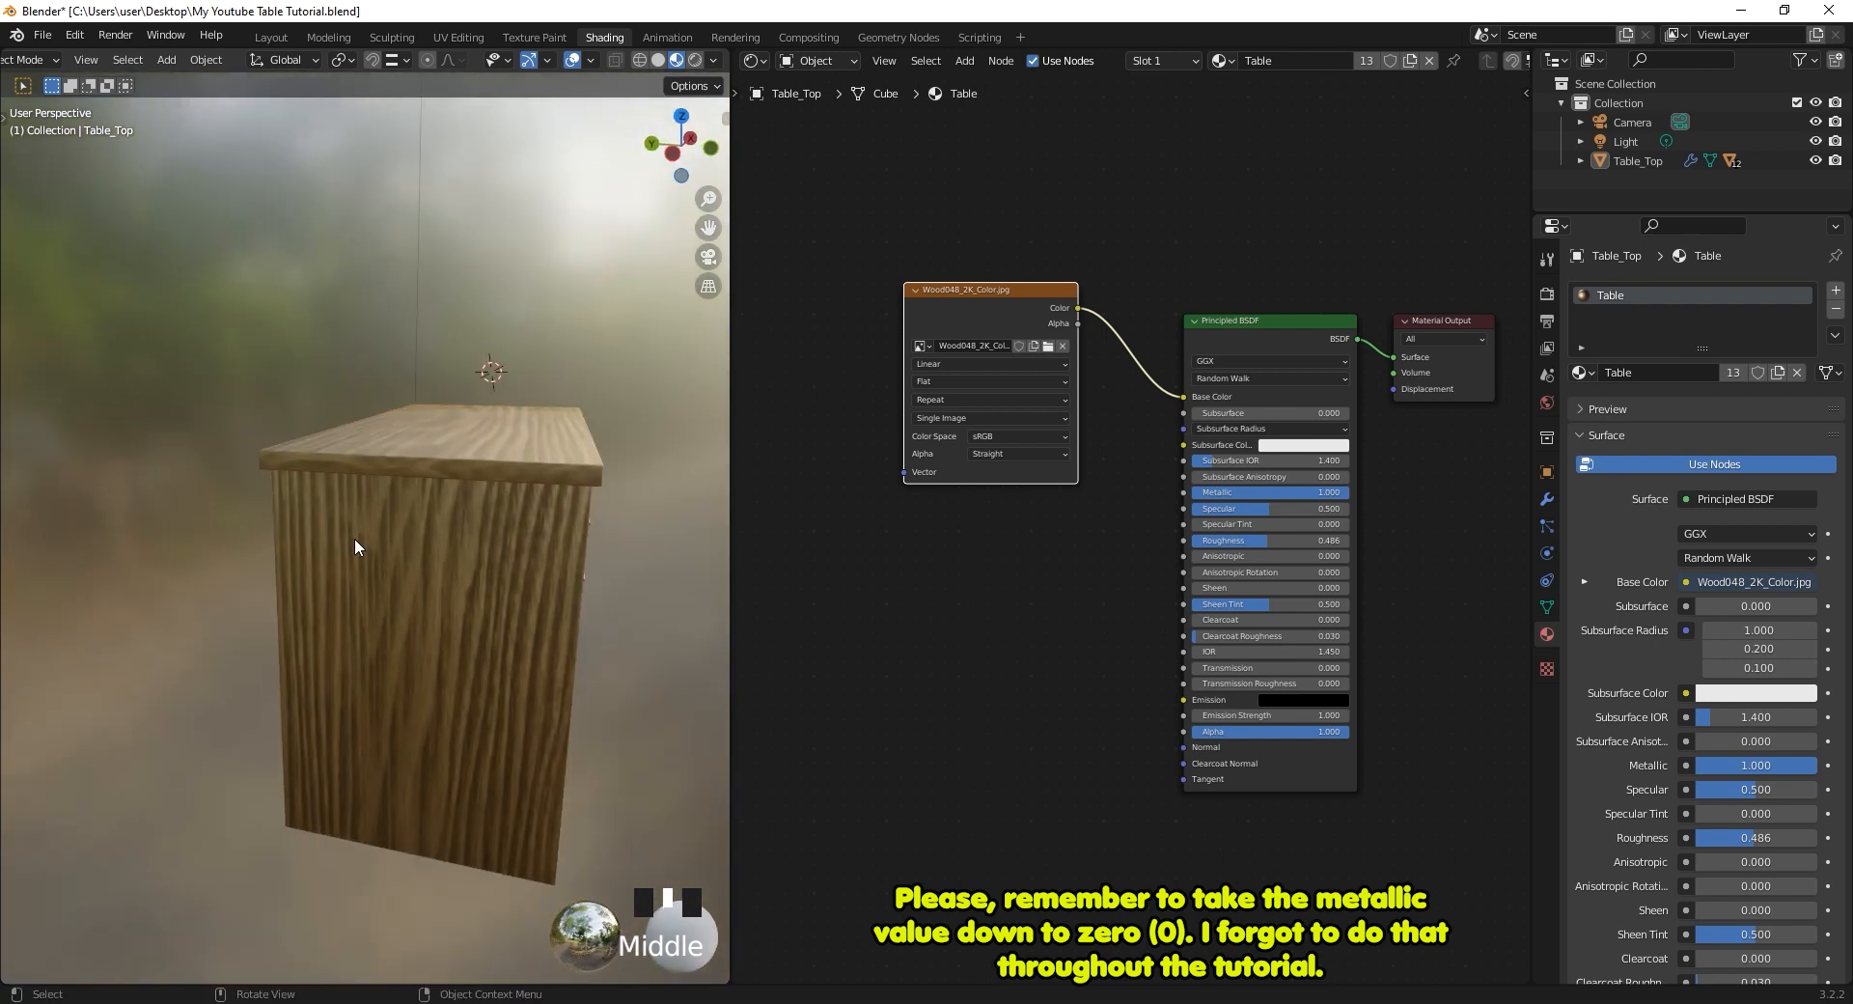
{"action": "middle_click_drag", "start_coordinate": [513, 550], "coordinate": [369, 541]}
{"action": "scroll", "coordinate": [415, 543], "scroll_direction": "up", "scroll_amount": 3}
{"action": "middle_click_drag", "start_coordinate": [363, 453], "coordinate": [425, 553], "text": "shift"}
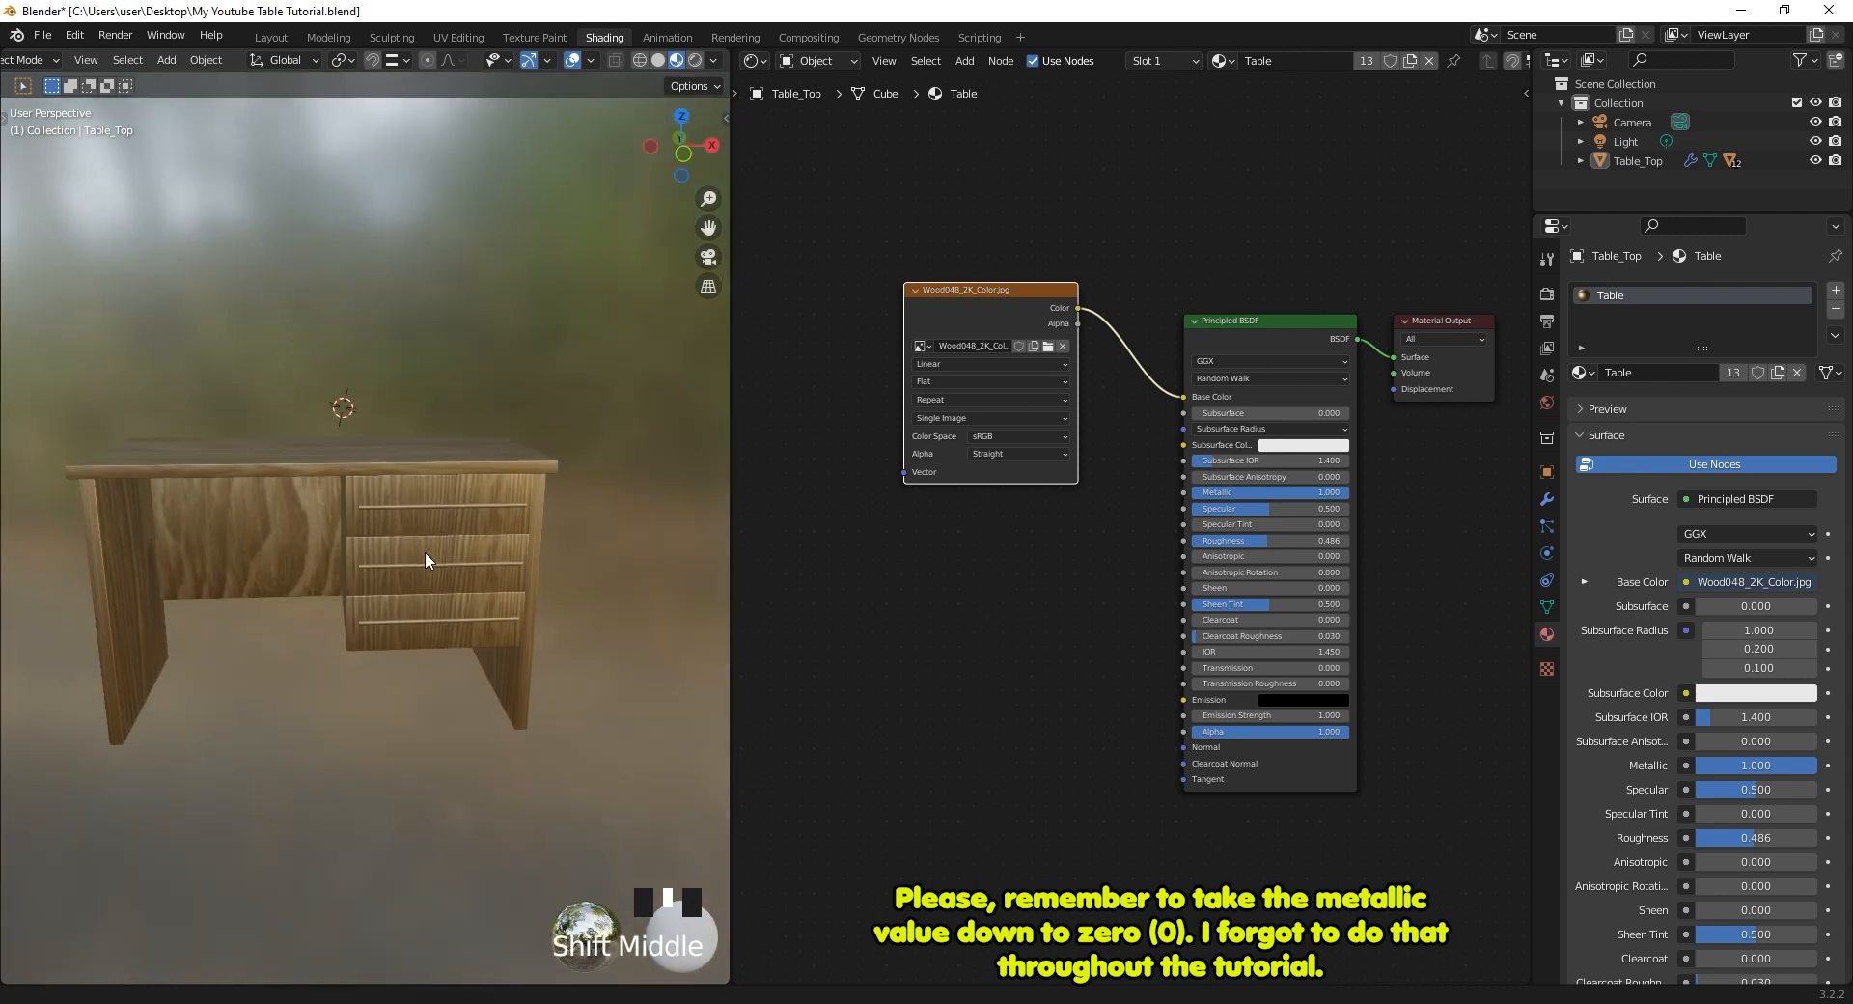
{"action": "scroll", "coordinate": [425, 552], "scroll_direction": "up", "scroll_amount": 4}
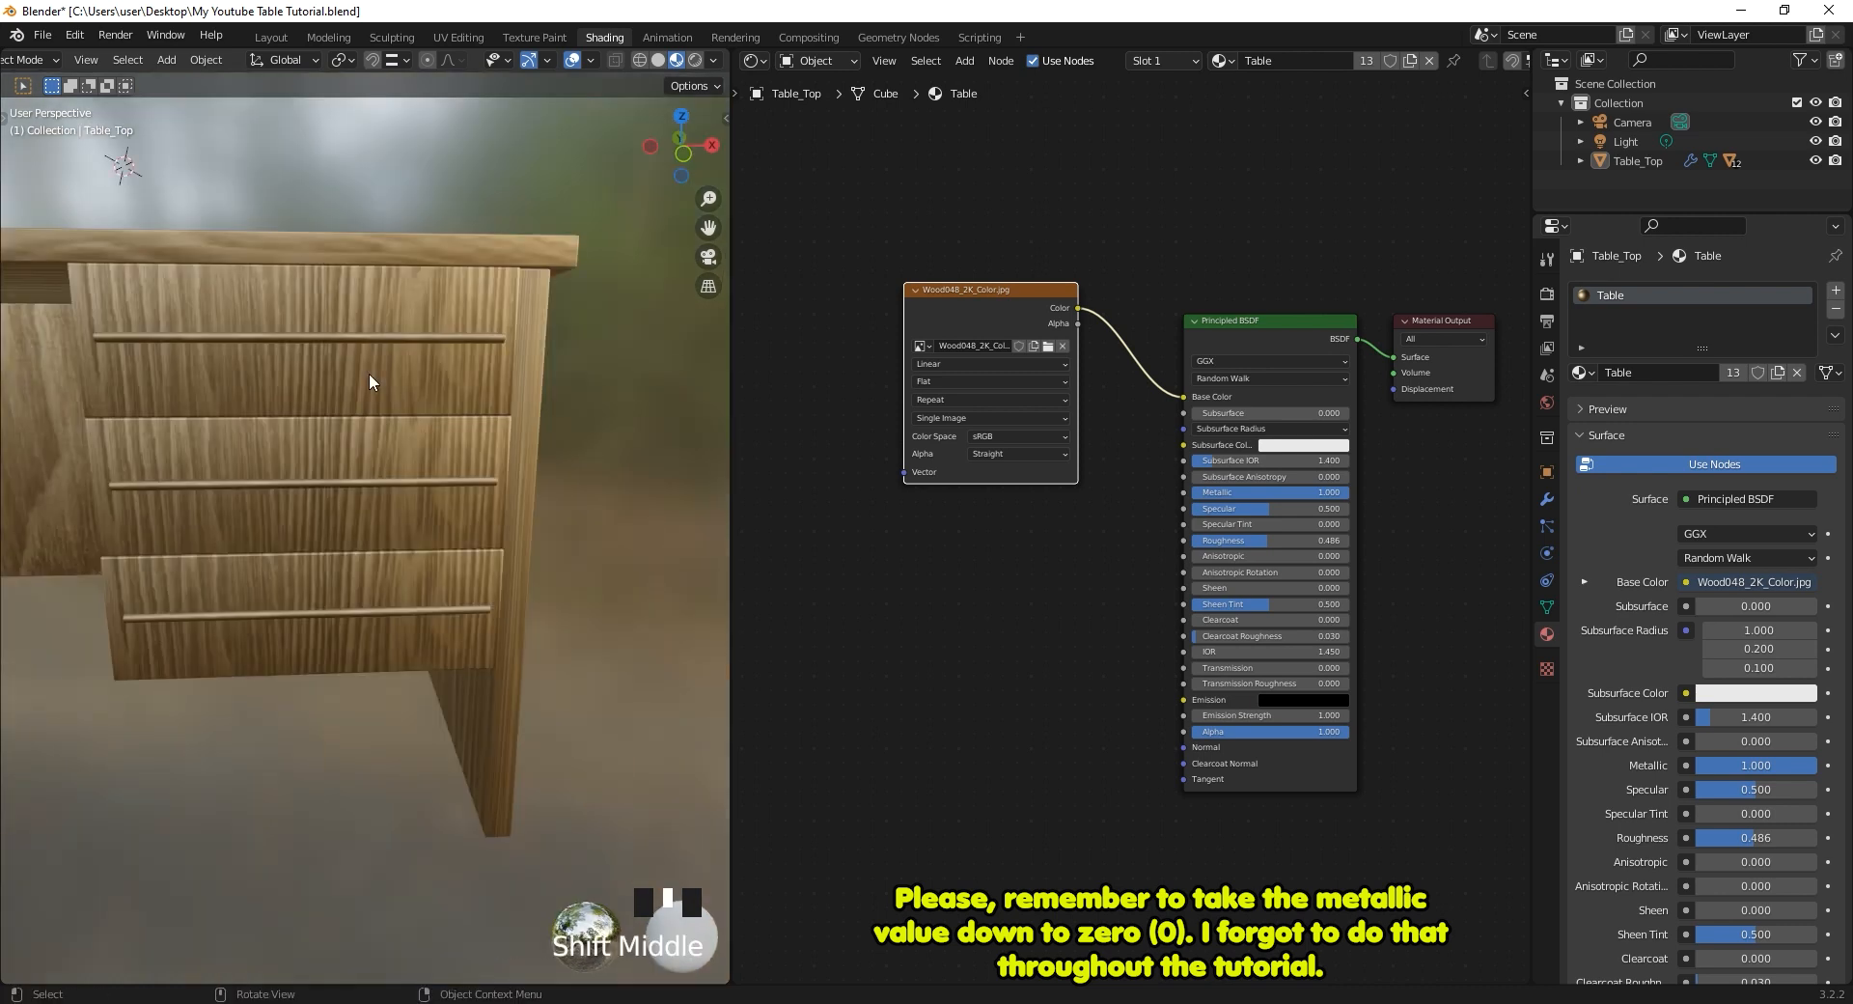
{"action": "middle_click_drag", "start_coordinate": [441, 393], "coordinate": [515, 397]}
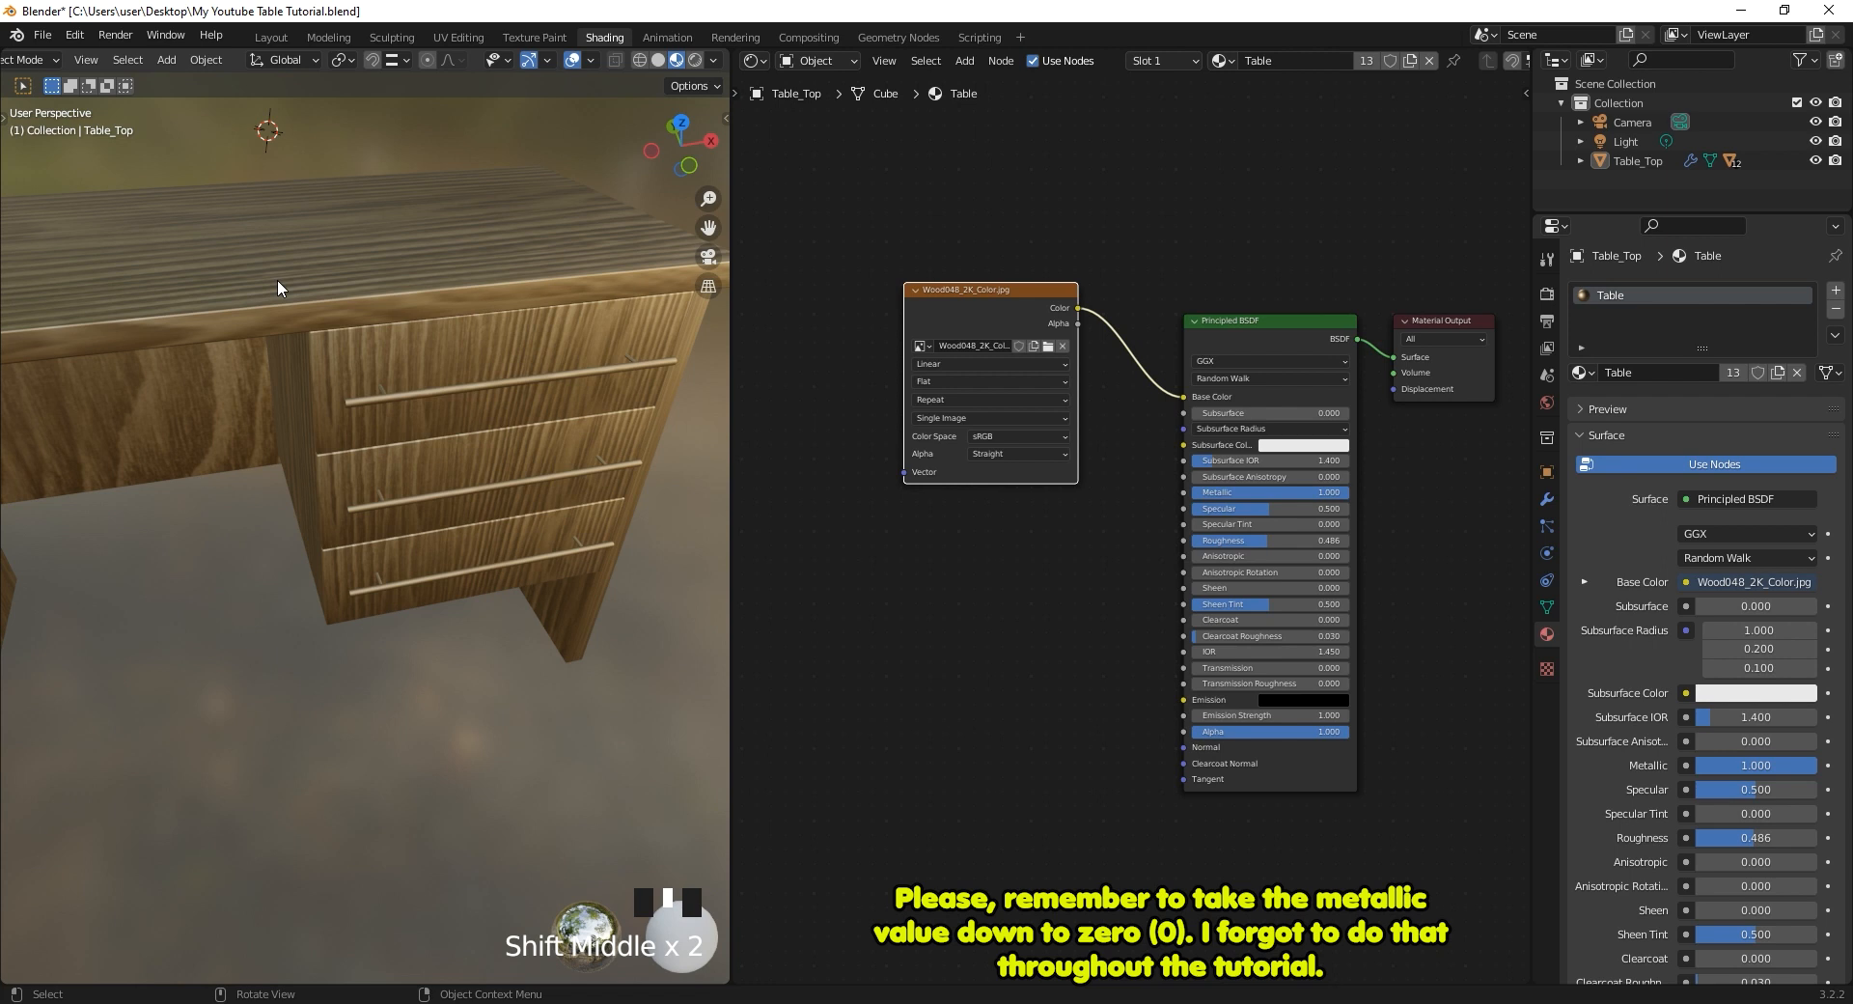
Add Mapping and Texture Coordinate nodes in front of the Wood048_2K_Color.jpg node with the Node Wrangler texture setup.
{"action": "scroll", "coordinate": [974, 508], "scroll_direction": "down", "scroll_amount": 4}
{"action": "middle_click_drag", "start_coordinate": [944, 514], "coordinate": [1173, 477]}
{"action": "left_click", "coordinate": [1251, 328]}
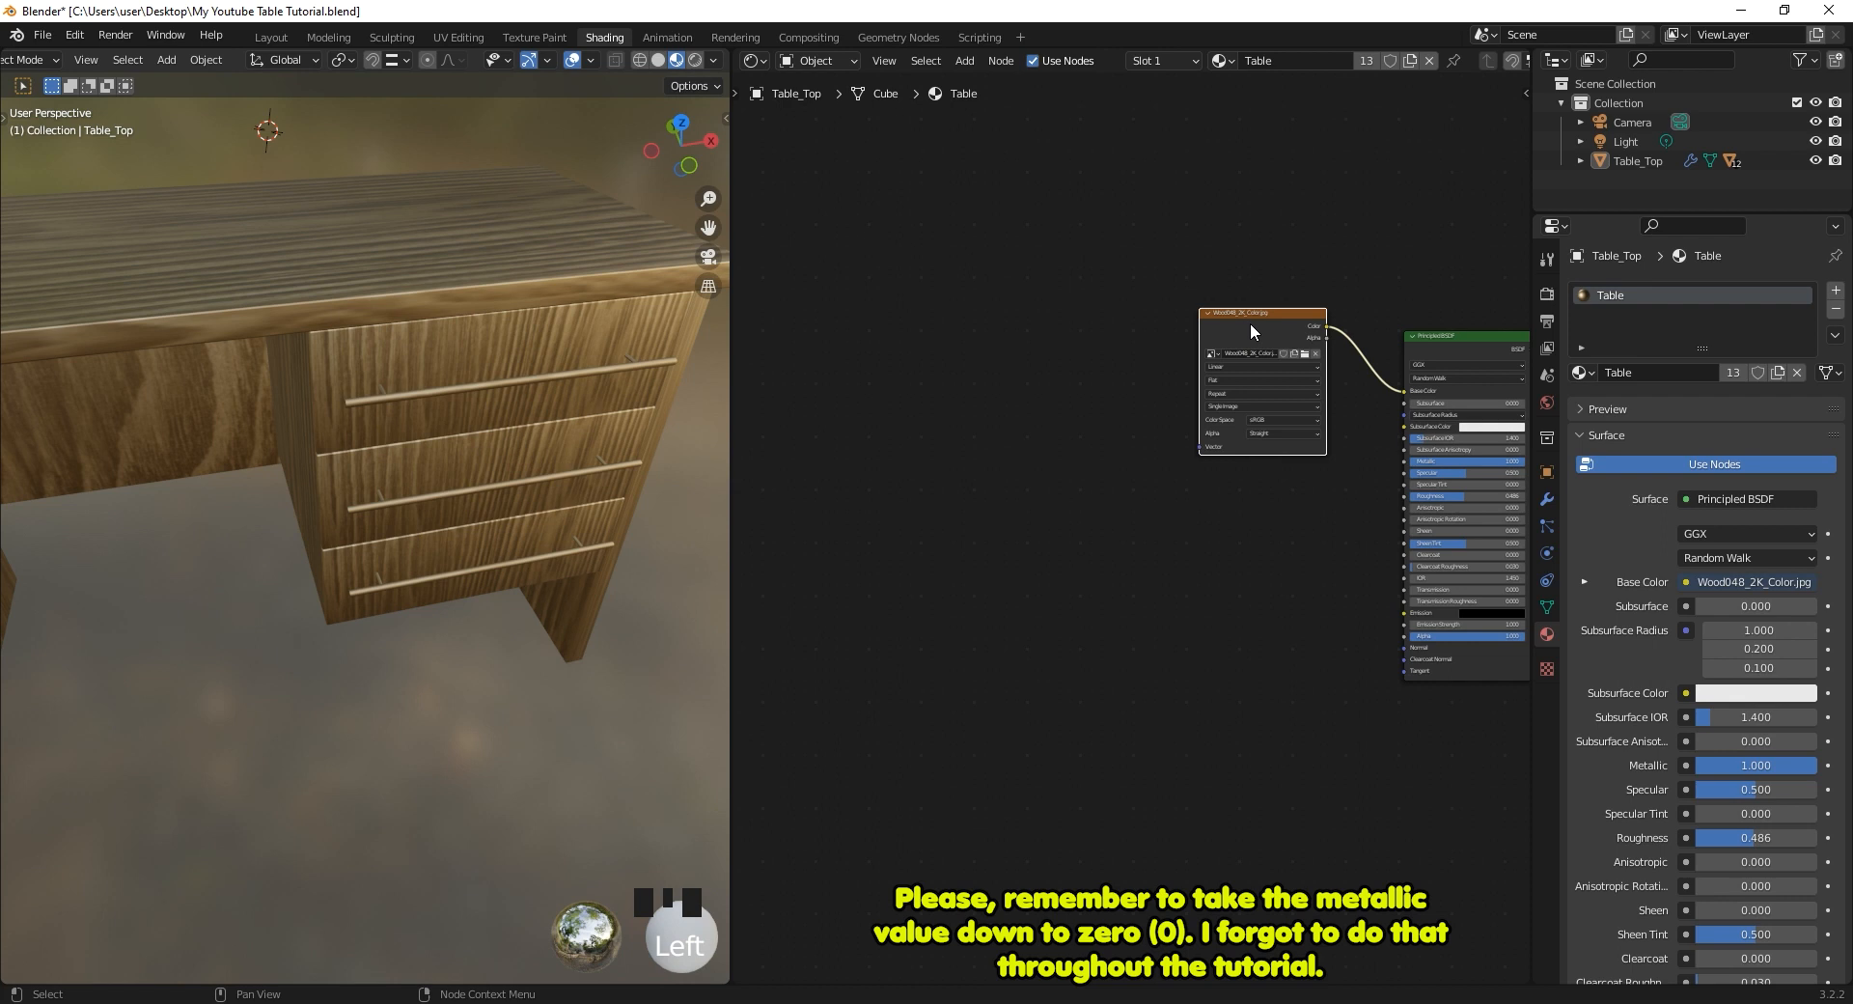
{"action": "key", "text": "ctrl+t"}
{"action": "scroll", "coordinate": [1041, 279], "scroll_direction": "up", "scroll_amount": 14}
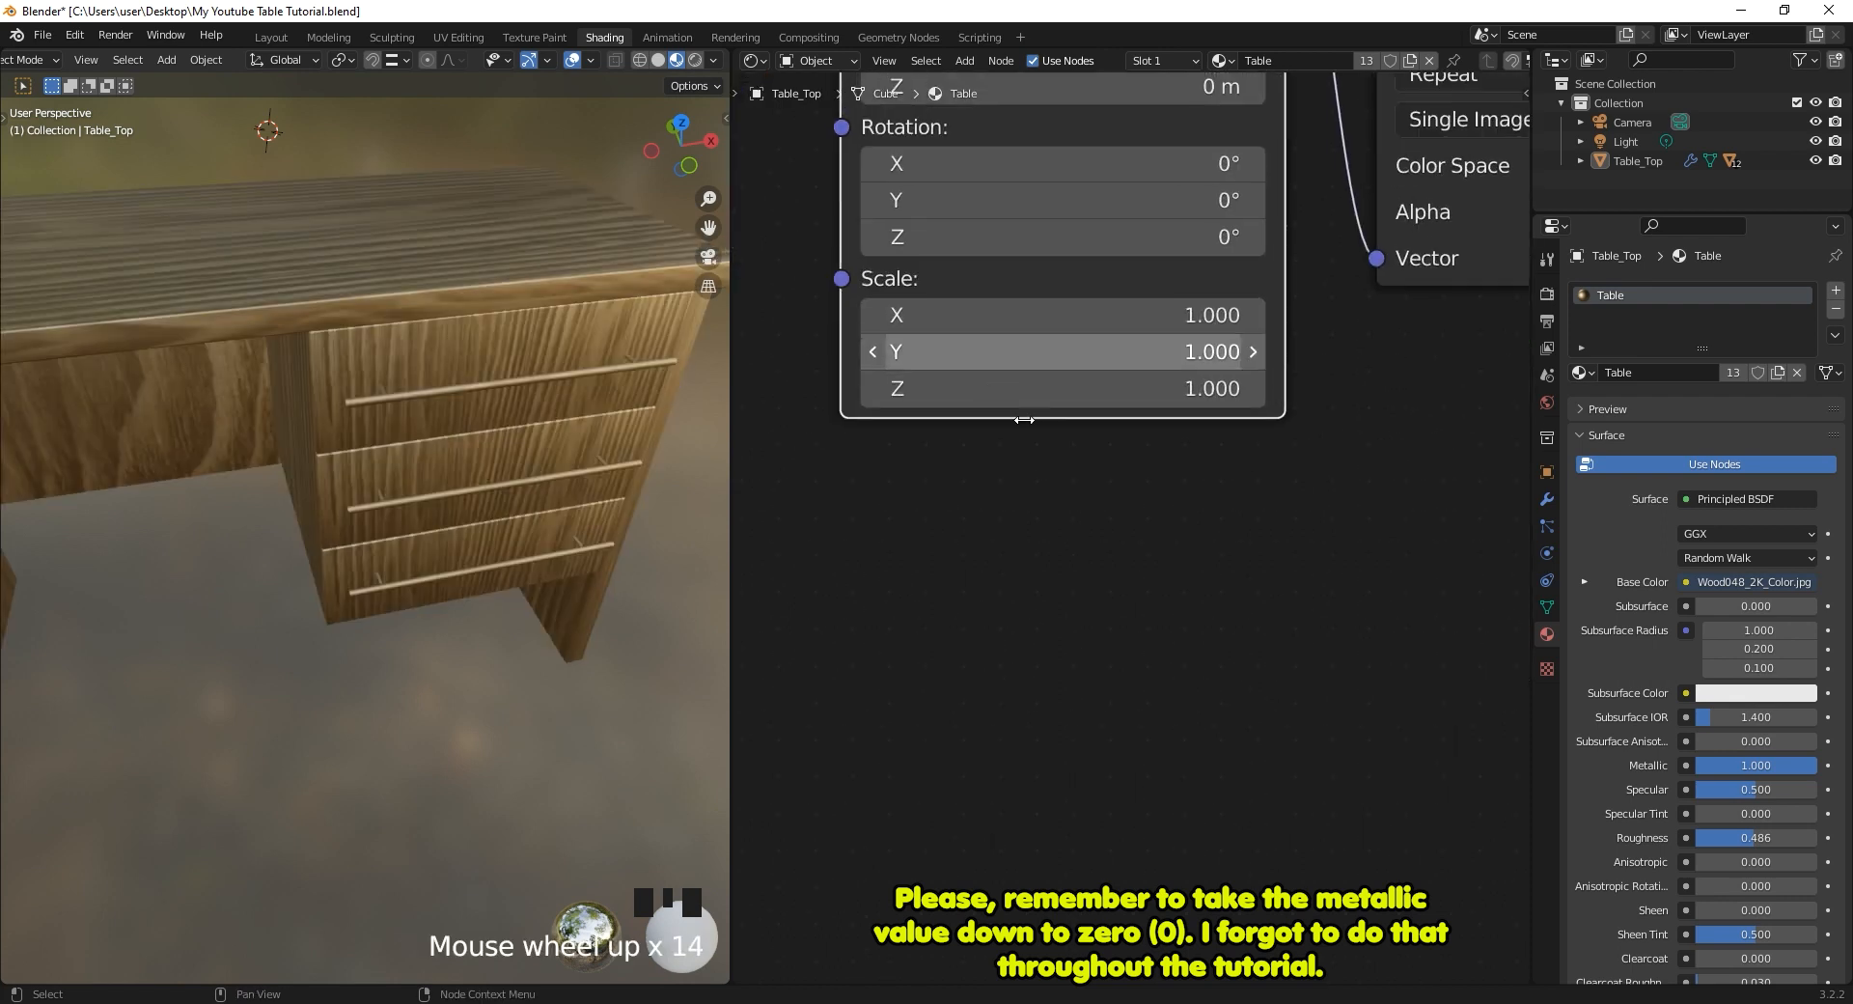
{"action": "middle_click_drag", "start_coordinate": [988, 374], "coordinate": [1285, 722]}
{"action": "middle_click_drag", "start_coordinate": [1214, 259], "coordinate": [1326, 369]}
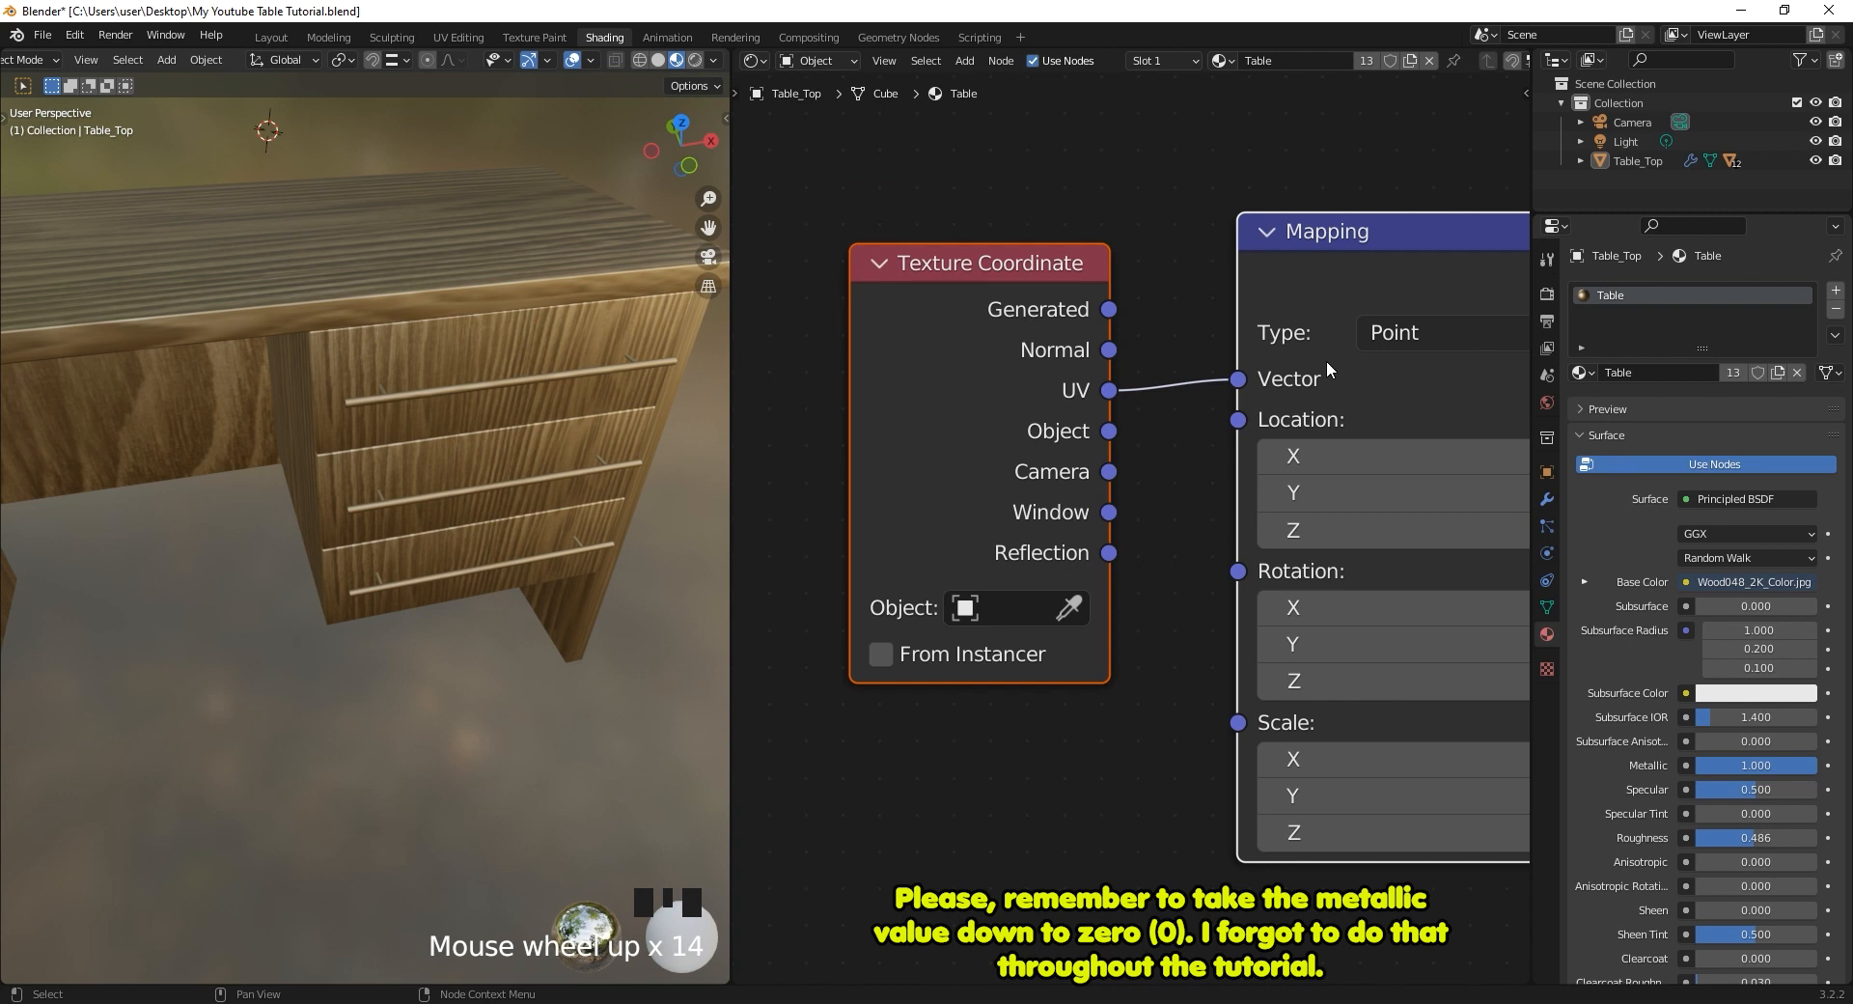
Search the add-ons in the preferences for "node" and check whether Node Wrangler is enabled.
{"action": "left_click", "coordinate": [76, 37]}
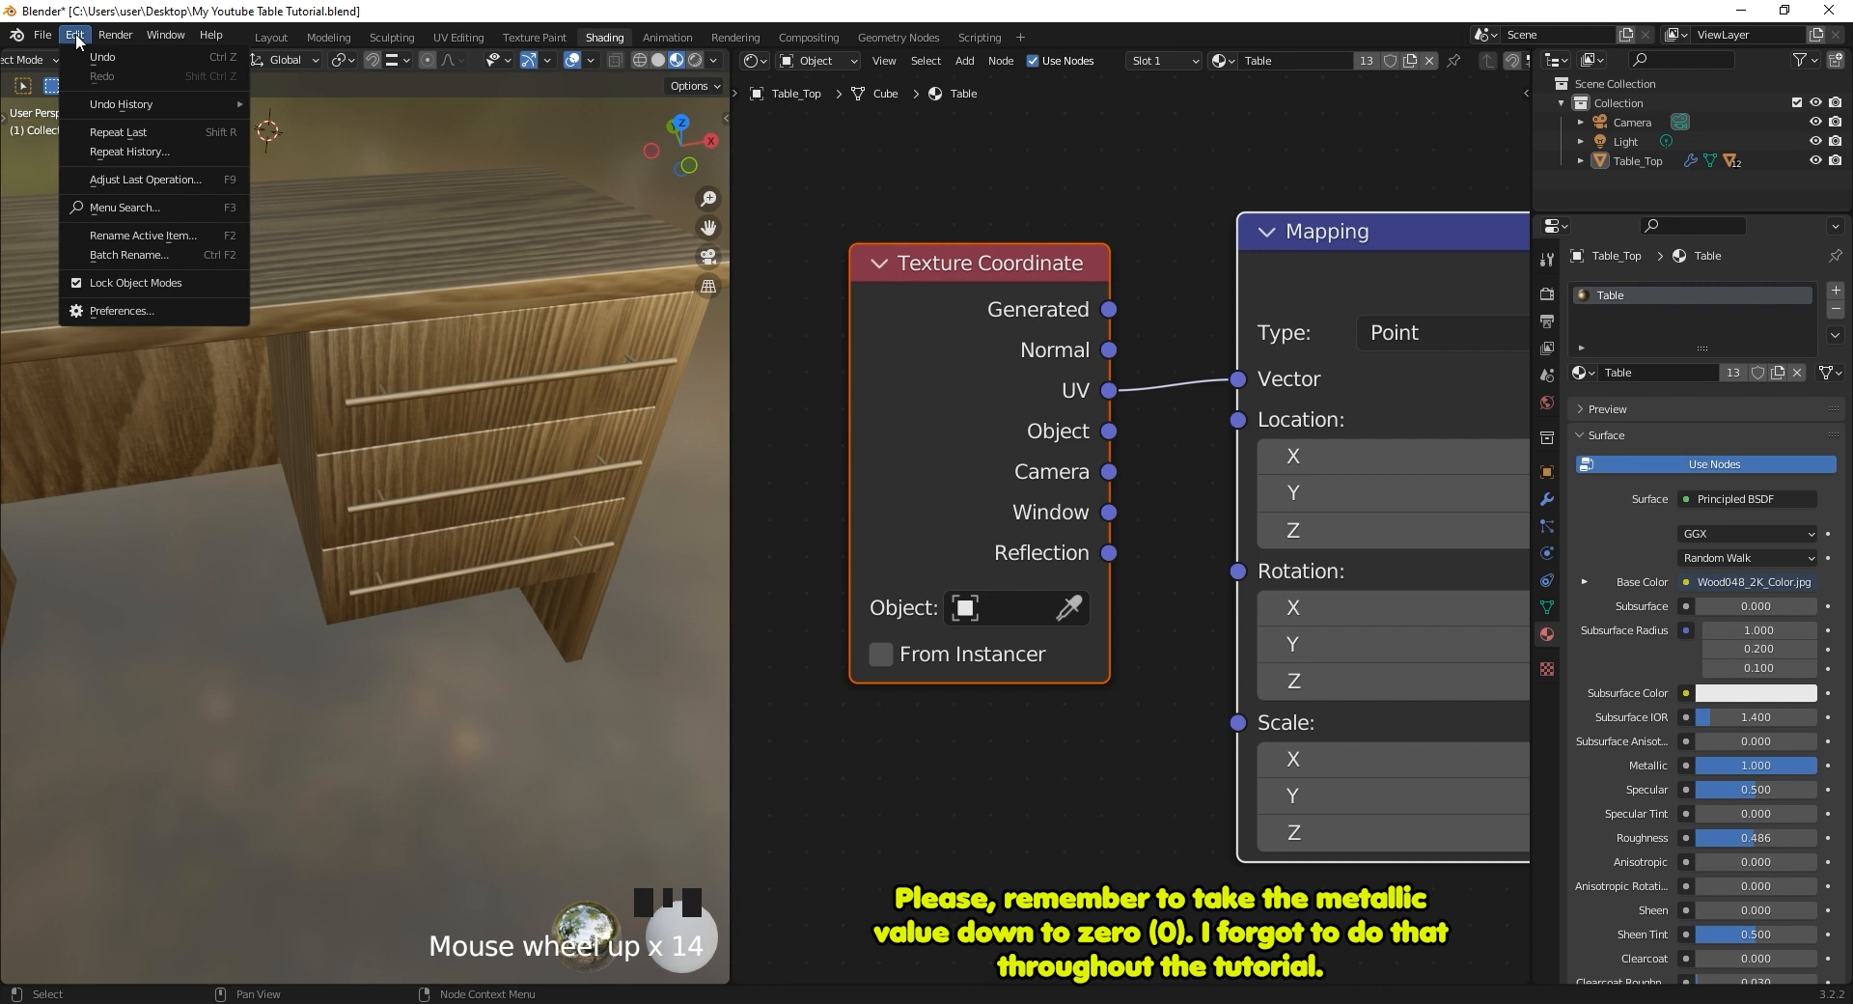
{"action": "left_click", "coordinate": [133, 284]}
{"action": "left_click", "coordinate": [136, 297]}
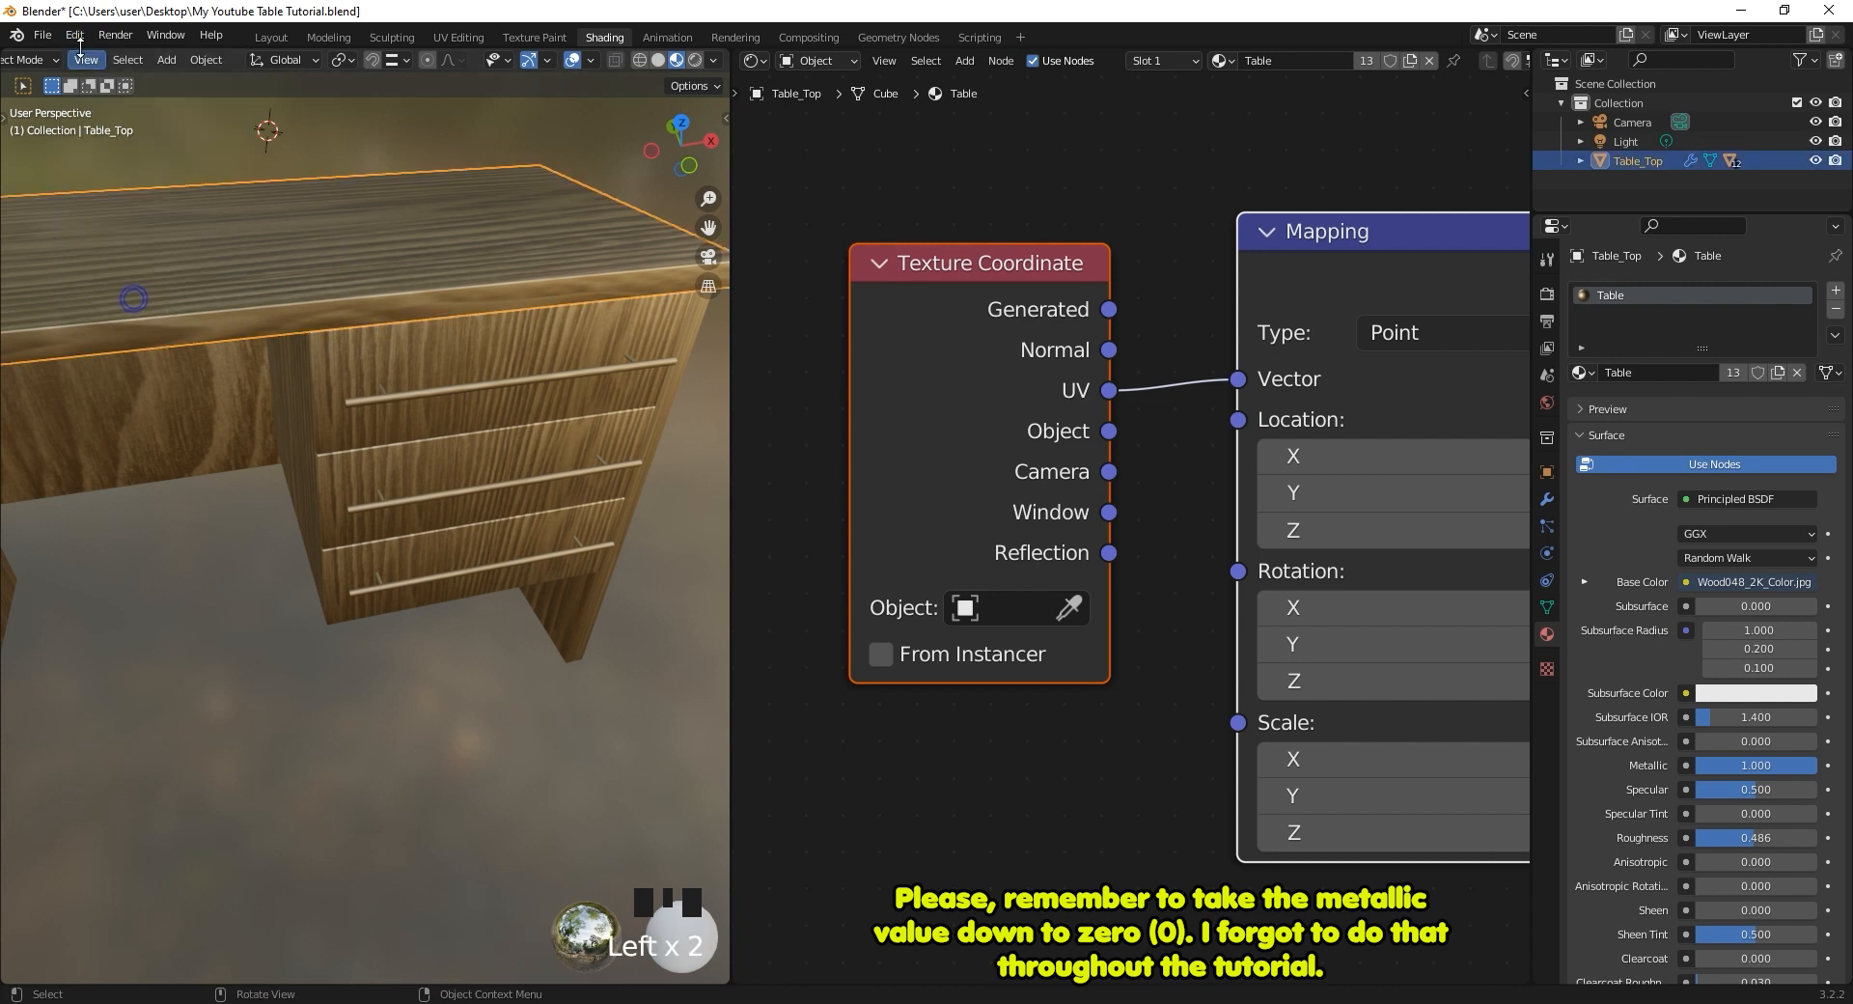
{"action": "left_click", "coordinate": [80, 34]}
{"action": "left_click", "coordinate": [122, 310]}
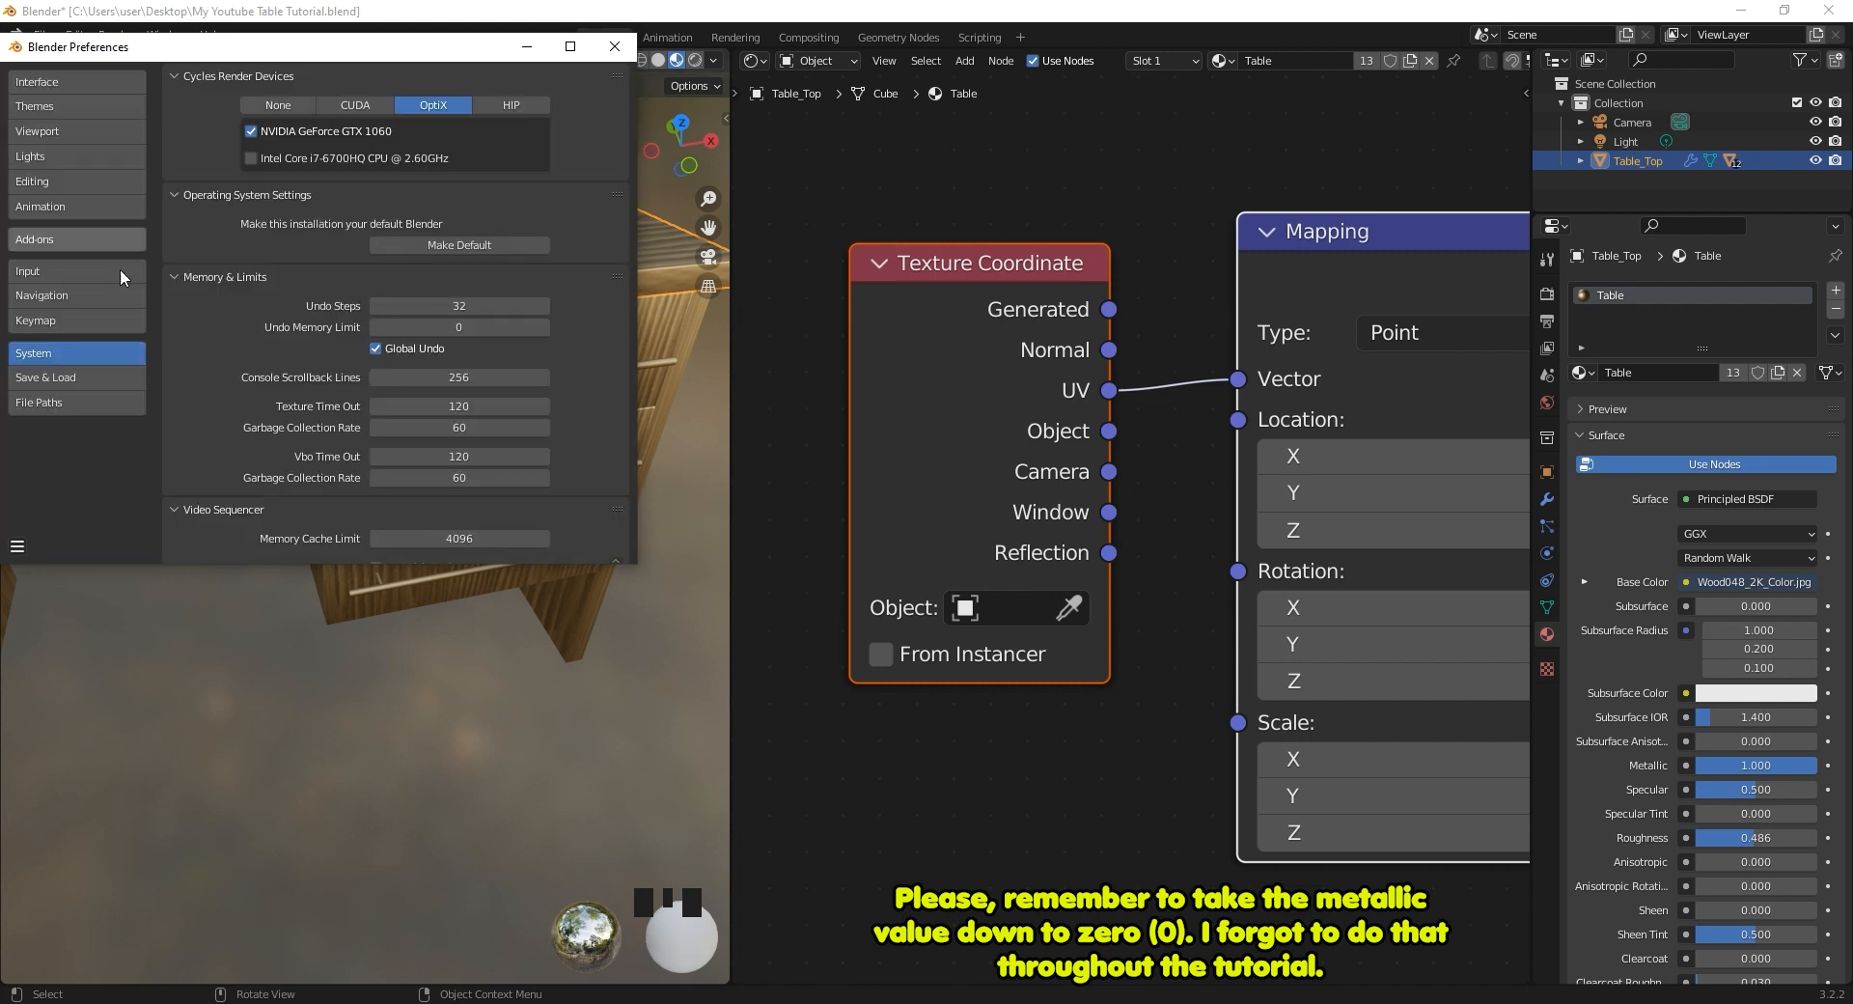
{"action": "left_click", "coordinate": [20, 243]}
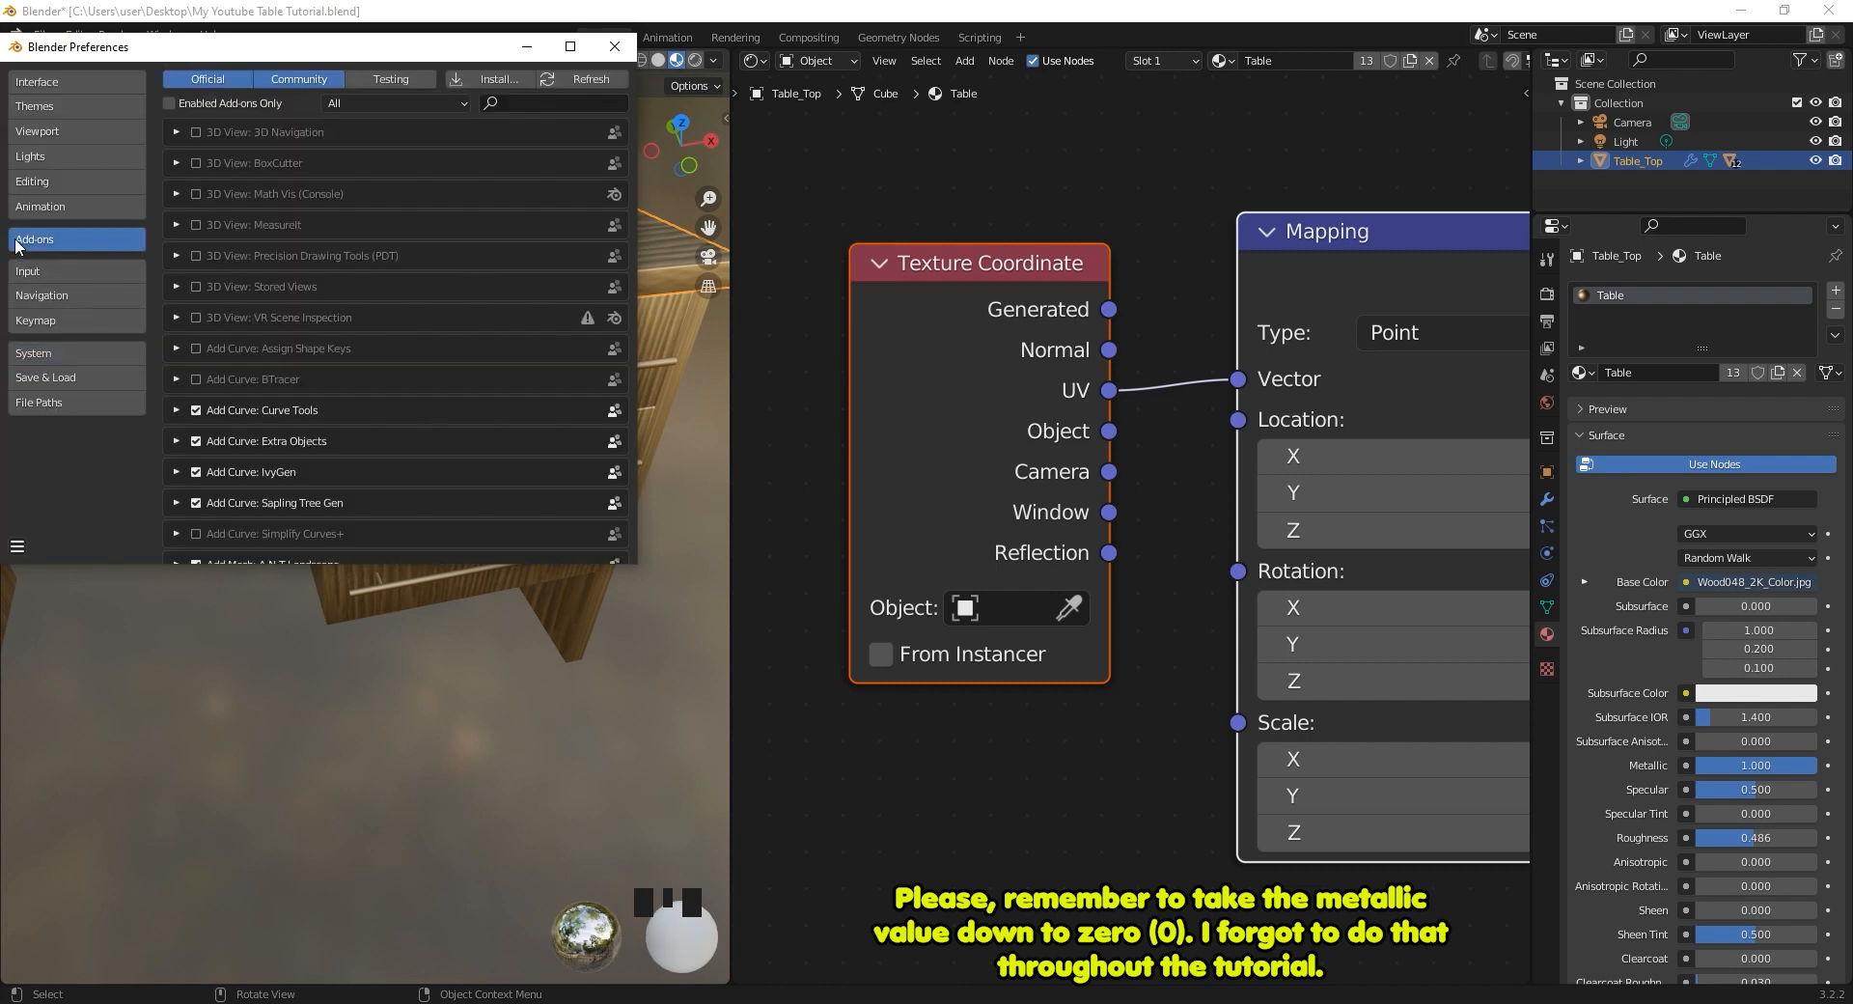
{"action": "left_click", "coordinate": [513, 100]}
{"action": "type", "text": "node"}
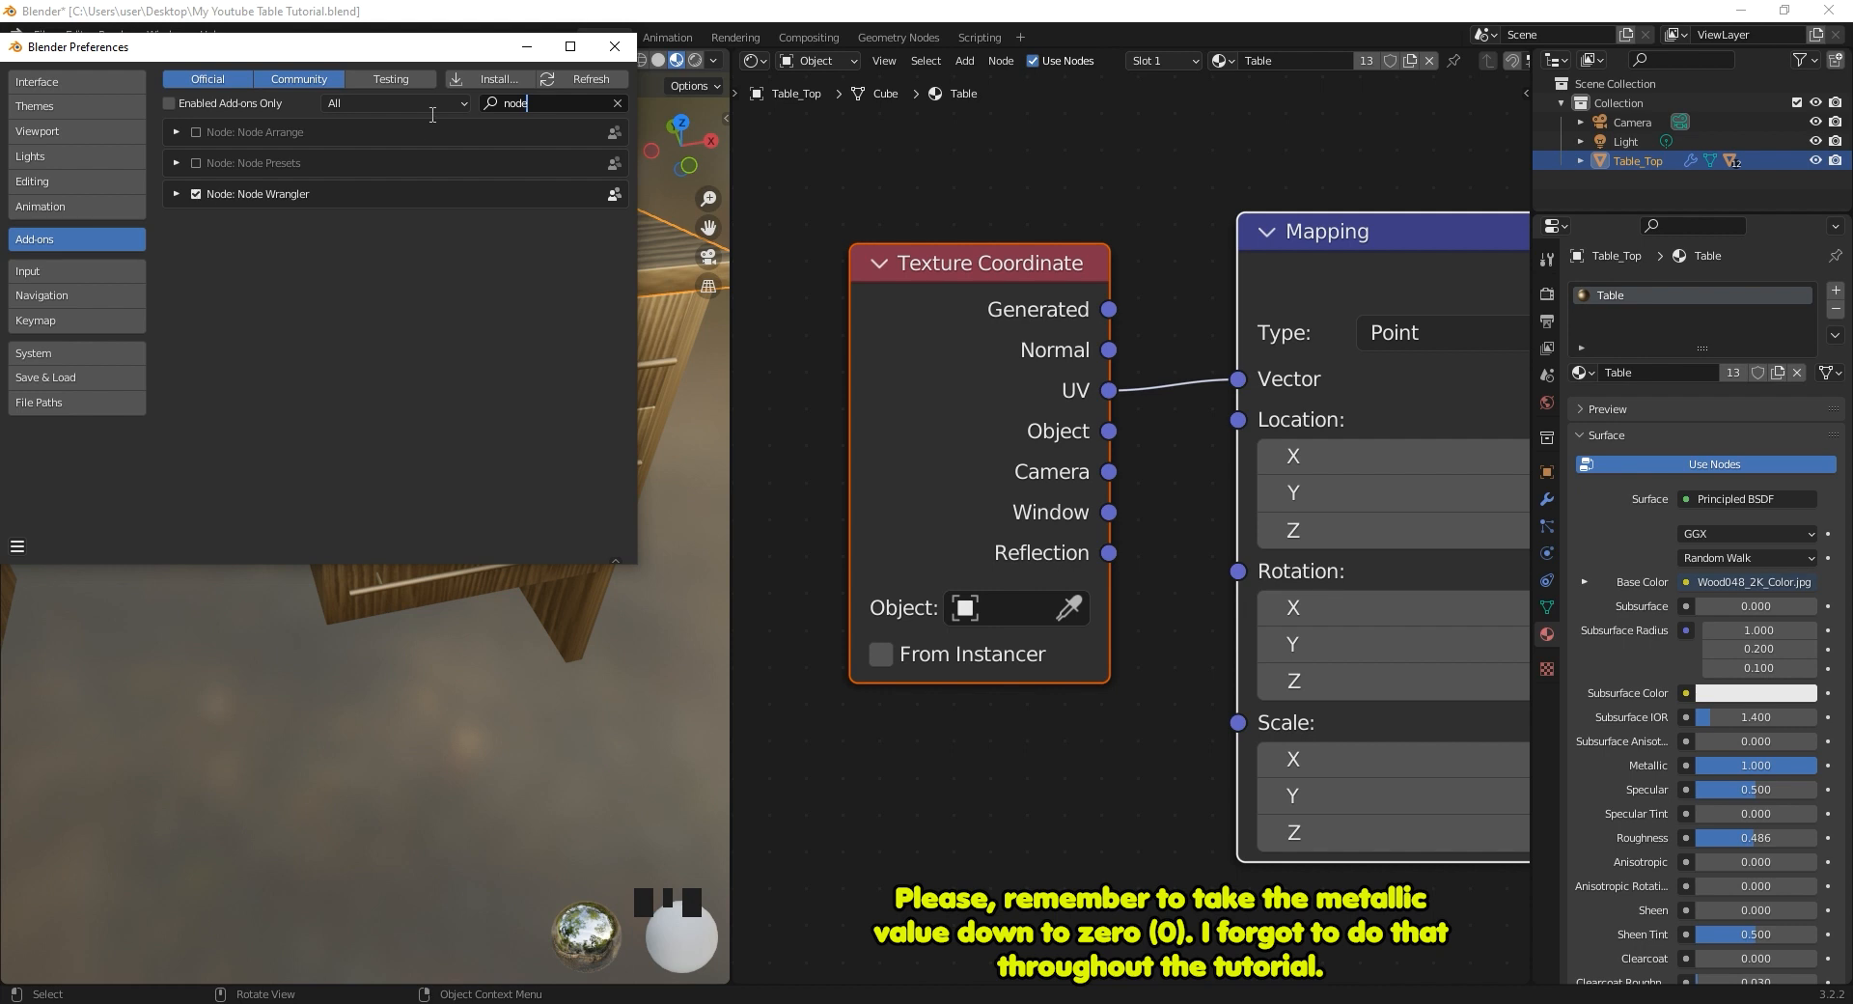
{"action": "left_click", "coordinate": [615, 47]}
Delete the Texture Coordinate and Mapping nodes from the Table material.
{"action": "scroll", "coordinate": [1417, 421], "scroll_direction": "down", "scroll_amount": 3}
{"action": "left_click_drag", "start_coordinate": [1023, 263], "coordinate": [1289, 757]}
{"action": "key", "text": "x"}
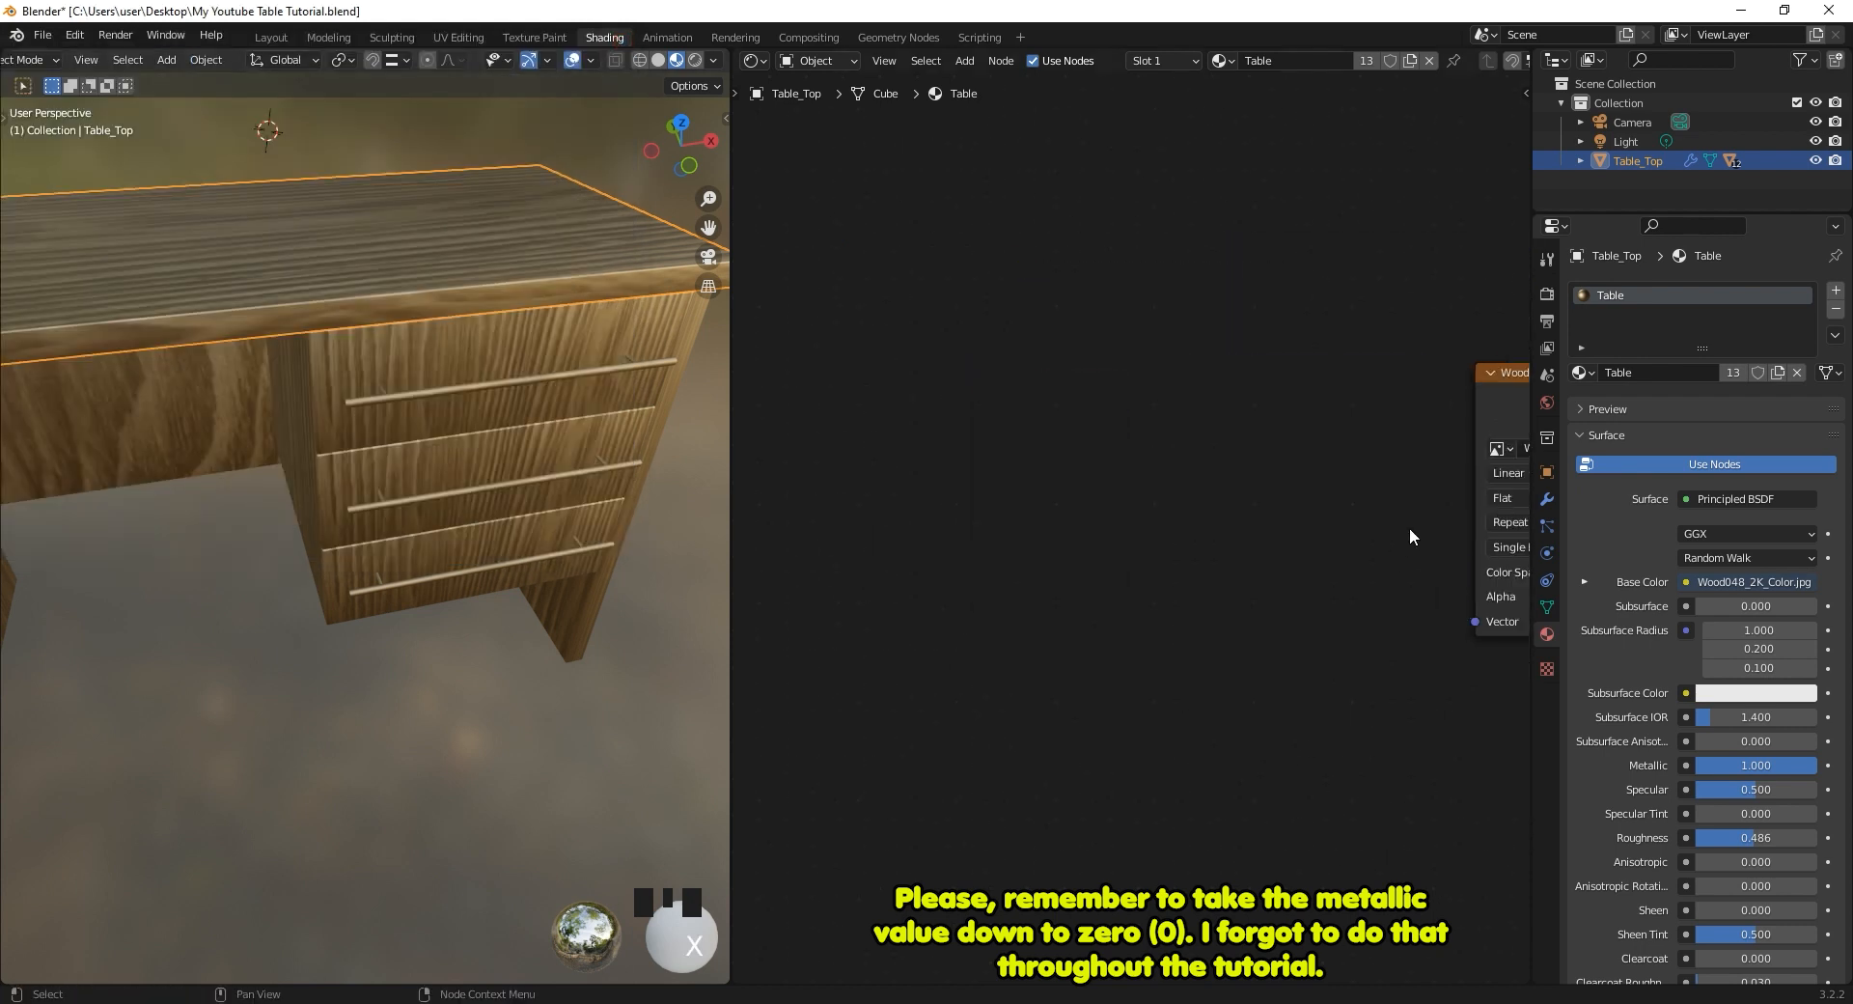
Add linked Texture Coordinate and Mapping nodes to the Wood048_2K_Color.jpg node again.
{"action": "middle_click_drag", "start_coordinate": [1400, 527], "coordinate": [1075, 517]}
{"action": "left_click", "coordinate": [1279, 407]}
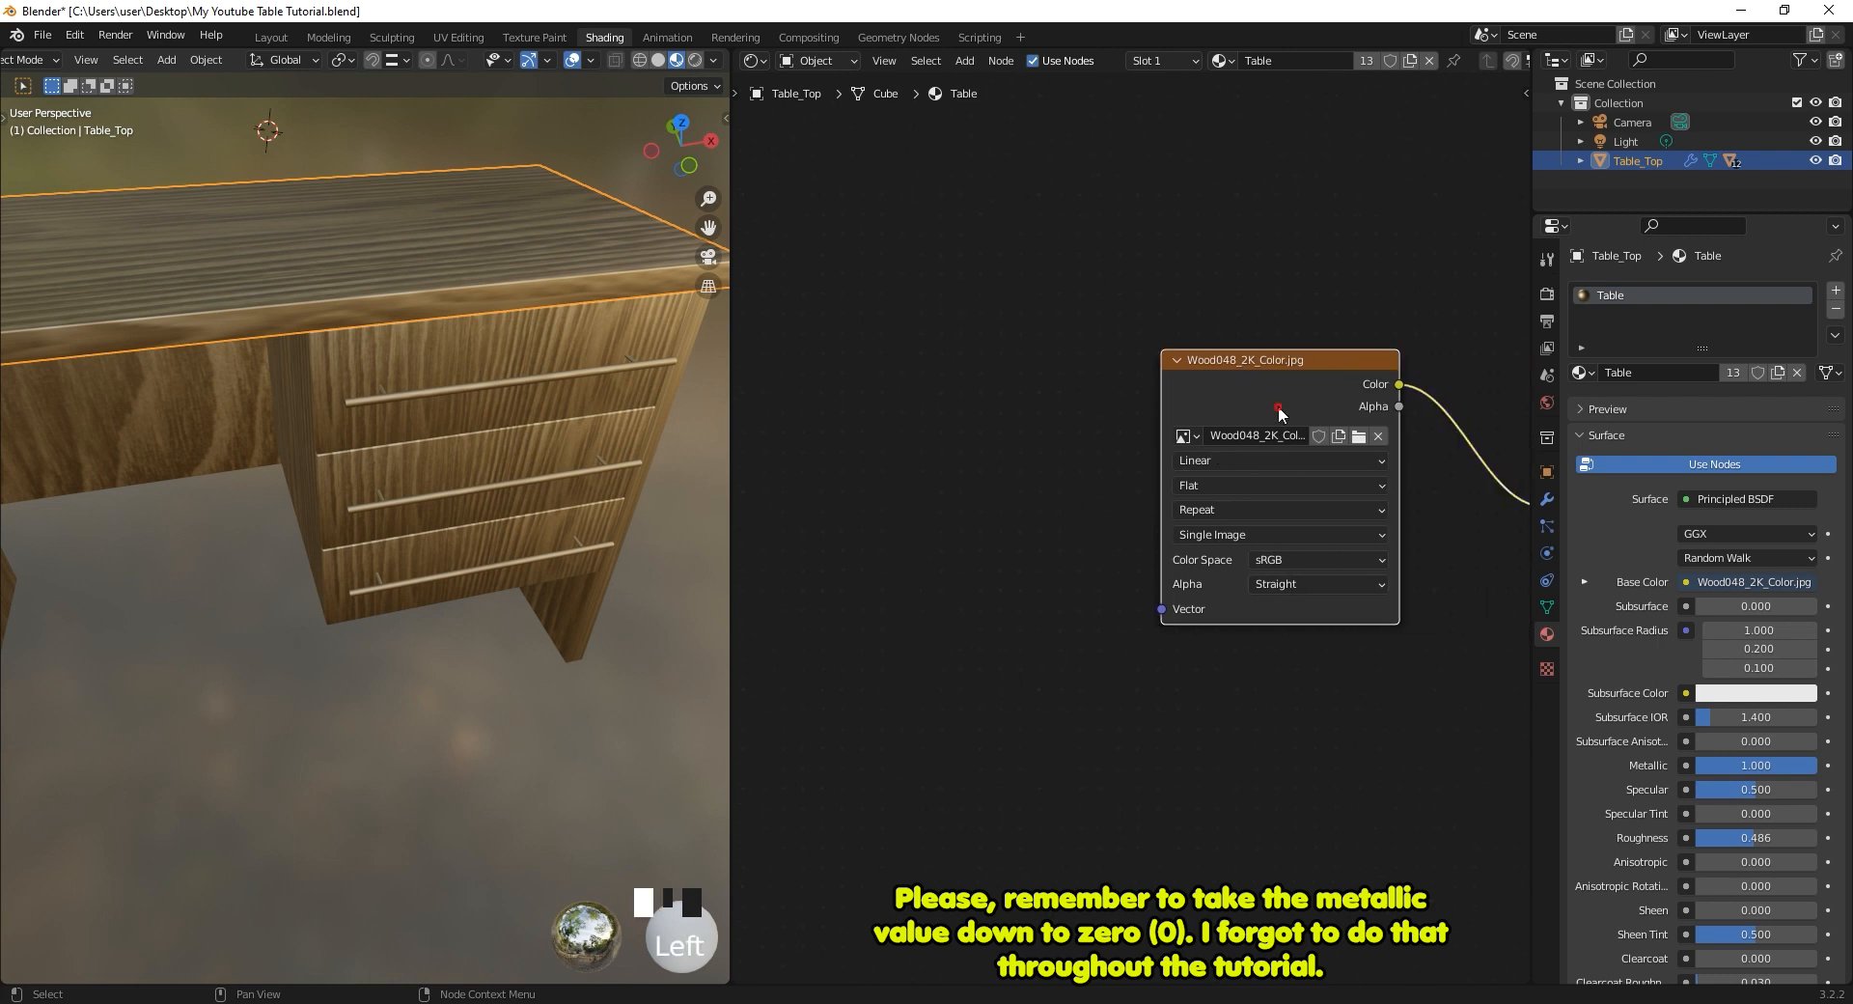
{"action": "key", "text": "ctrl+t"}
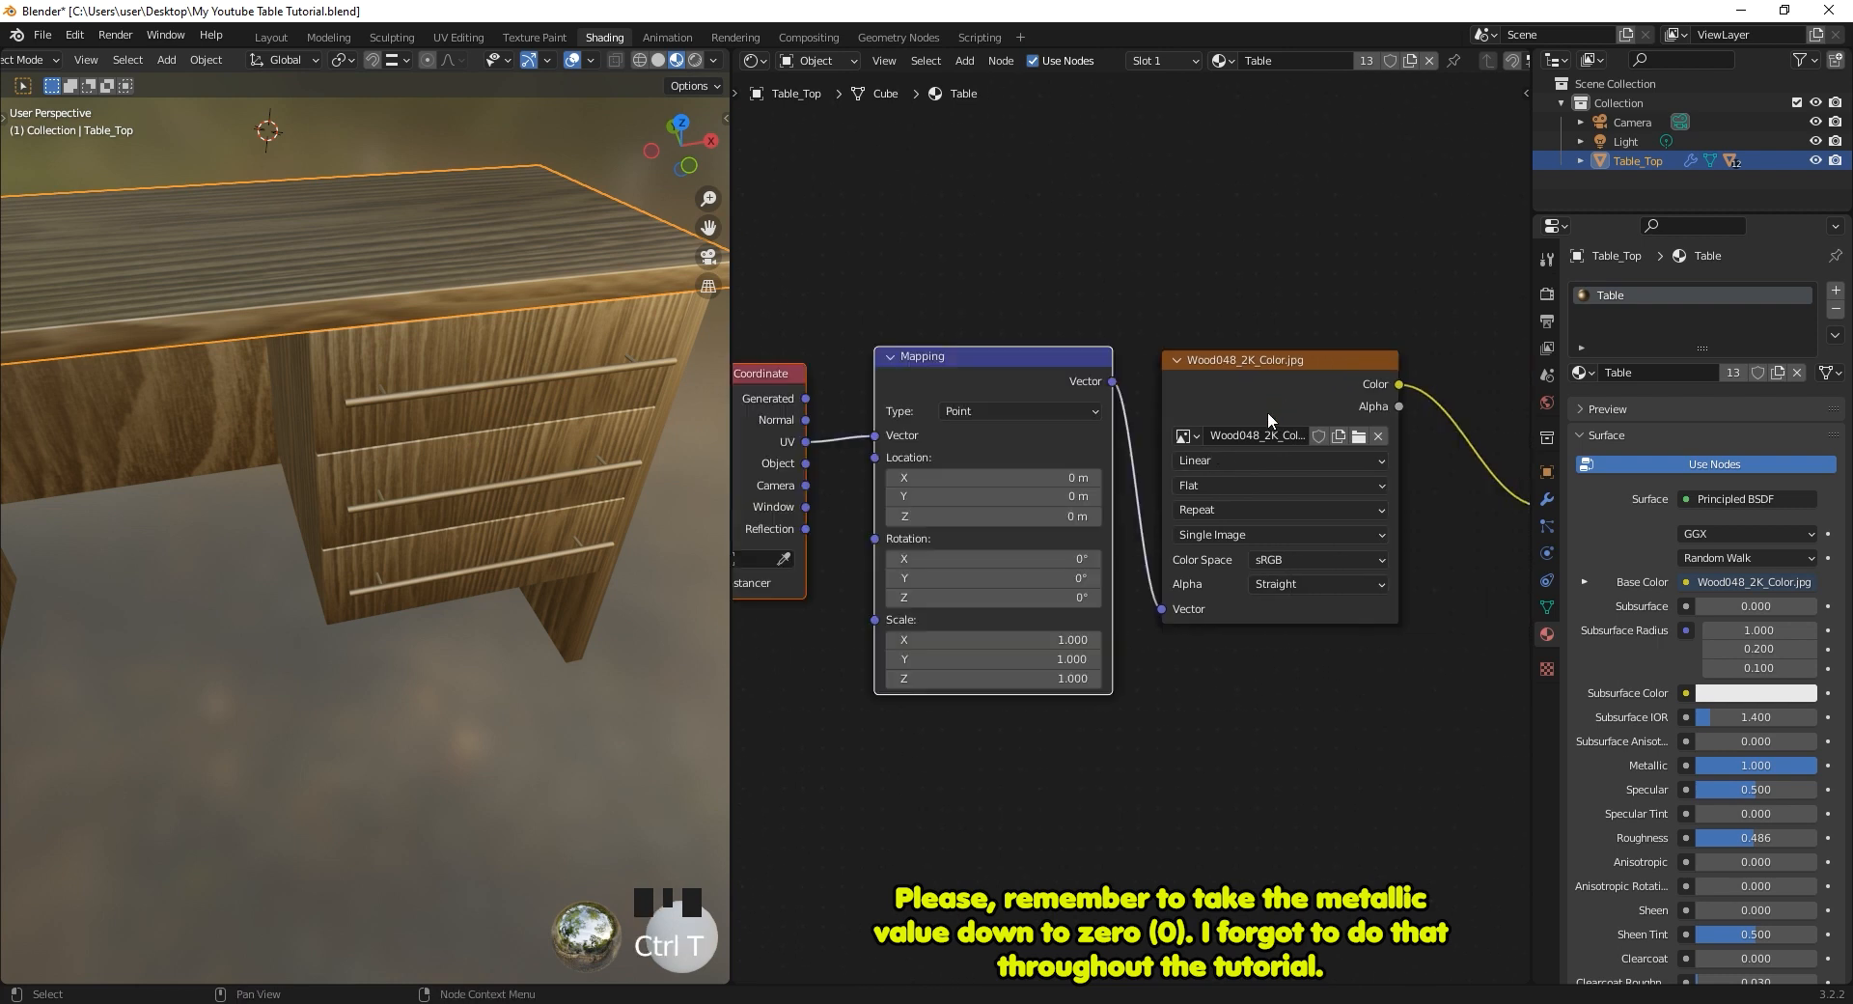
{"action": "scroll", "coordinate": [1168, 472], "scroll_direction": "down", "scroll_amount": 3}
{"action": "middle_click_drag", "start_coordinate": [1028, 404], "coordinate": [1185, 367]}
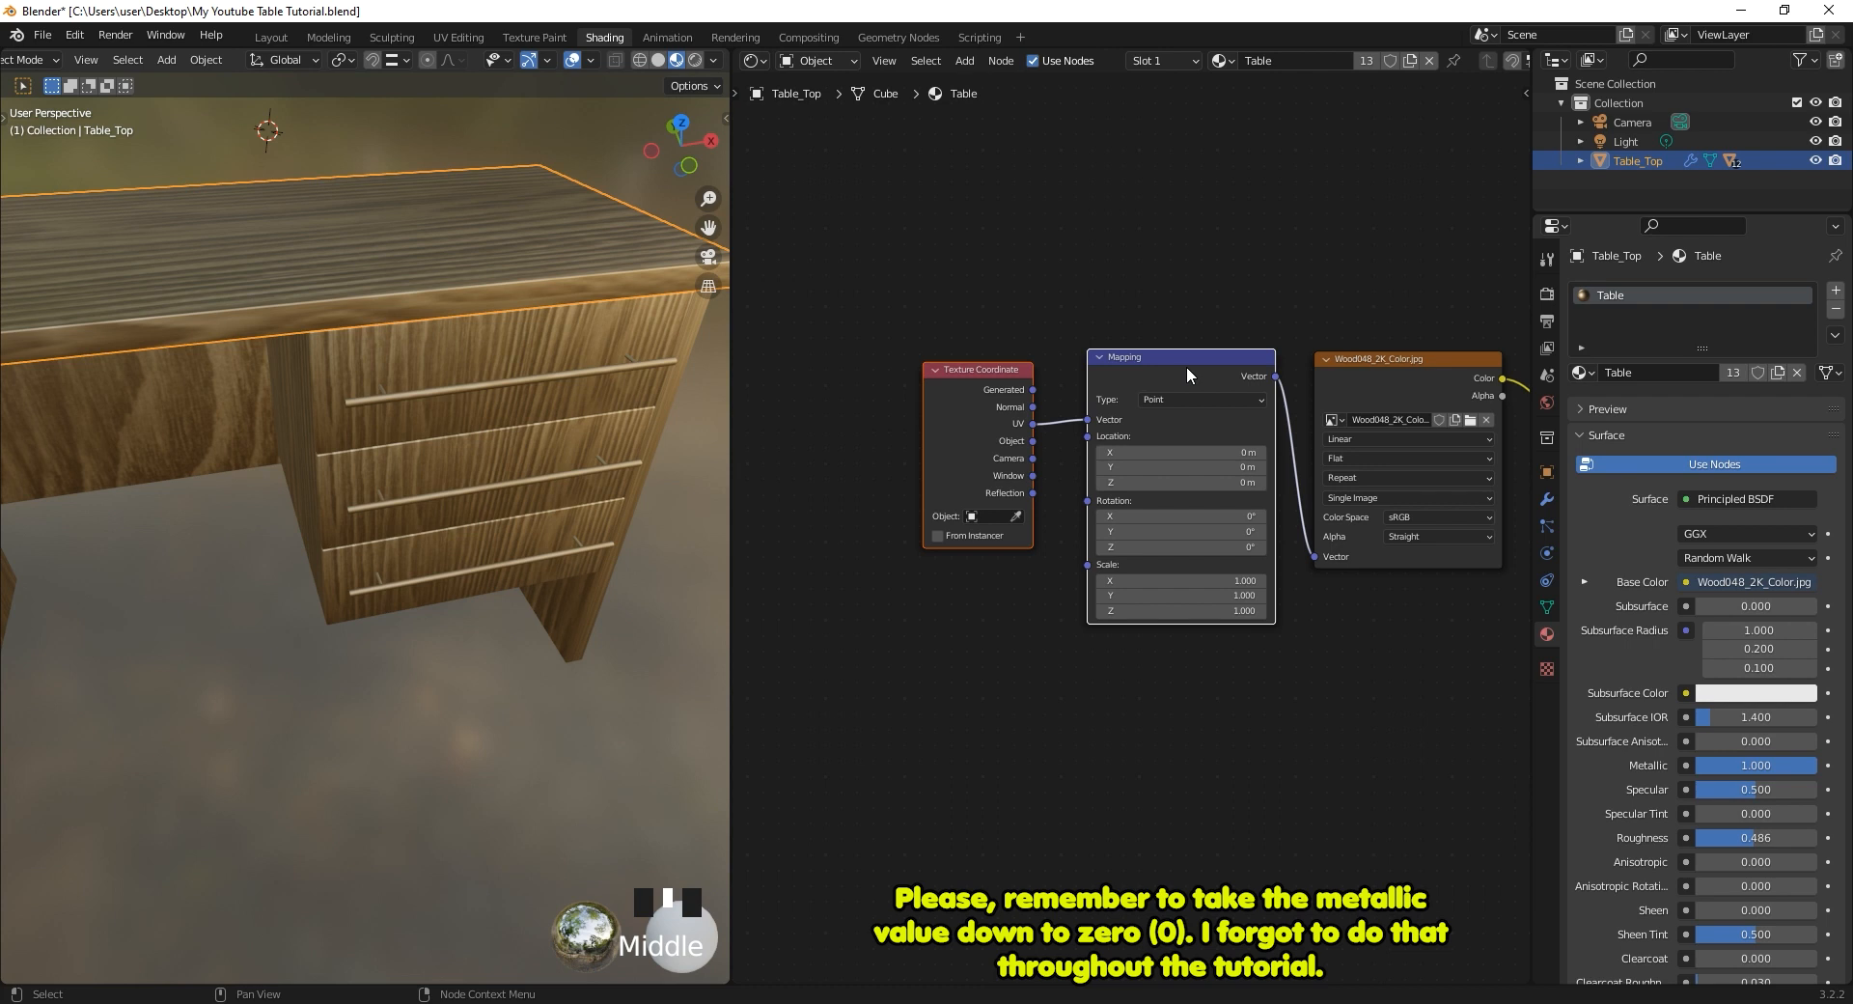
Split the node editor into two stacked areas and turn the lower one into a UV Editor.
{"action": "left_click_drag", "start_coordinate": [736, 52], "coordinate": [743, 538]}
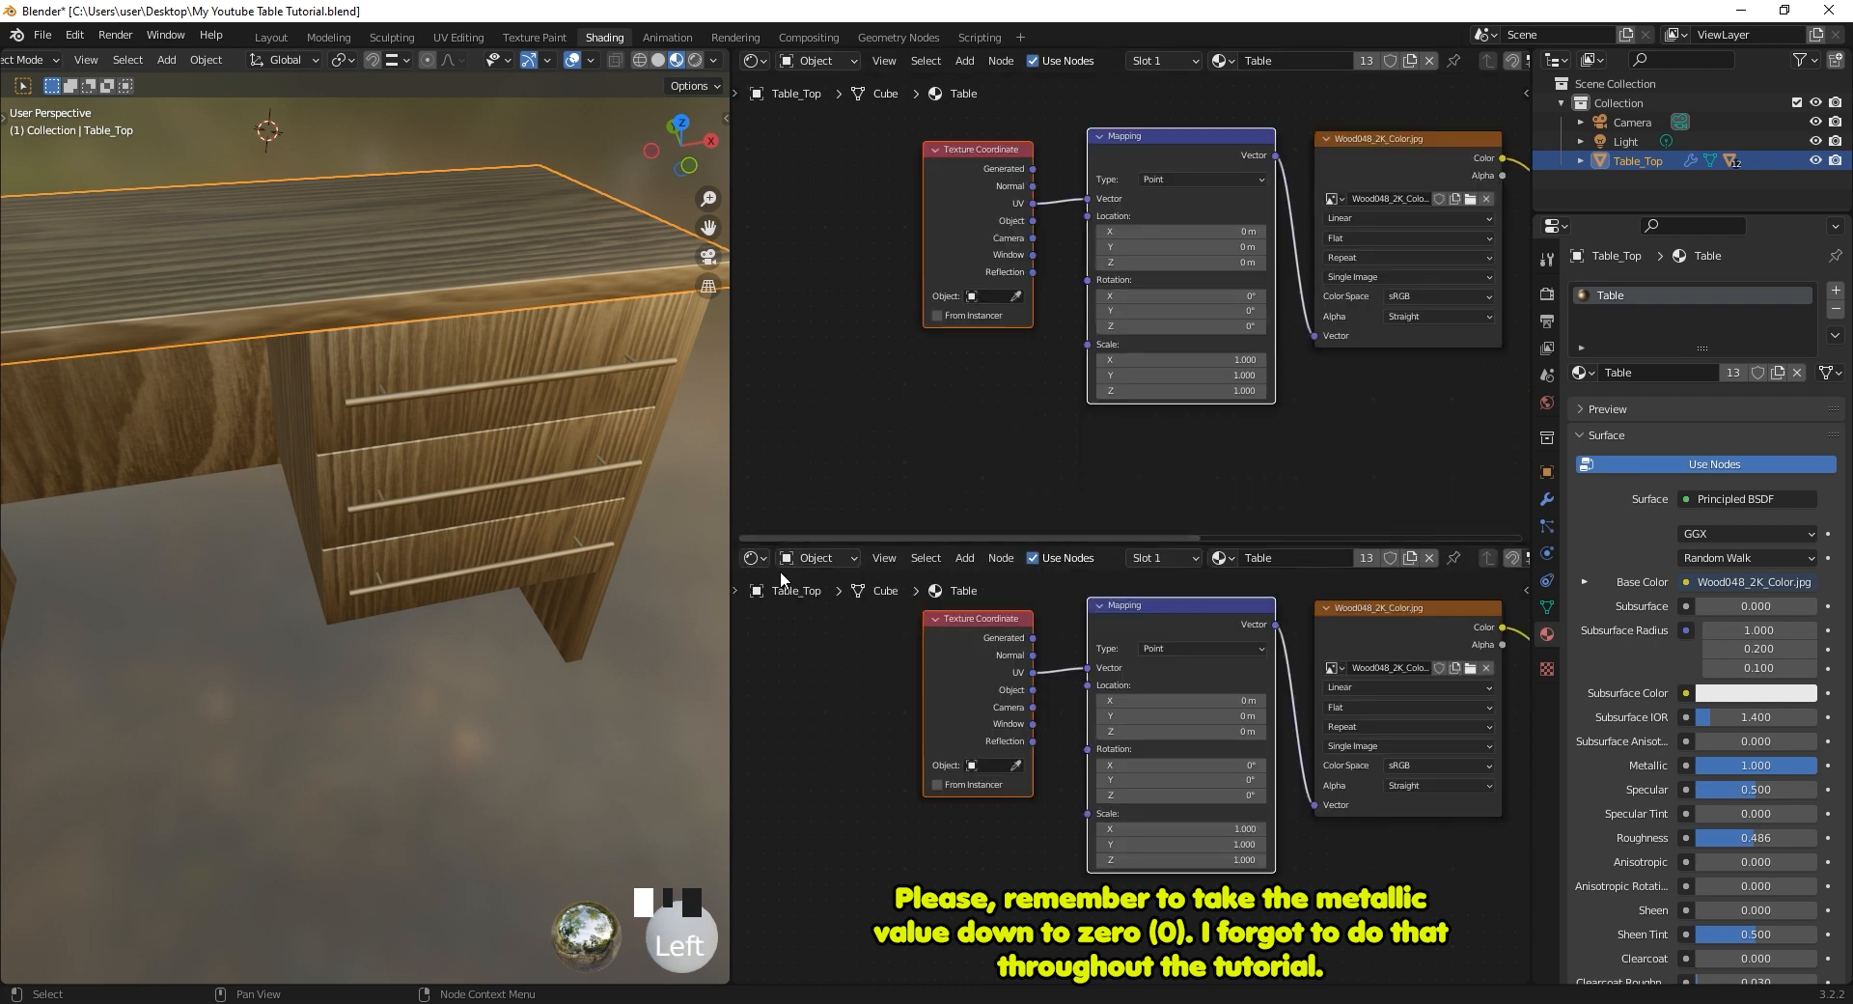
{"action": "left_click", "coordinate": [754, 558]}
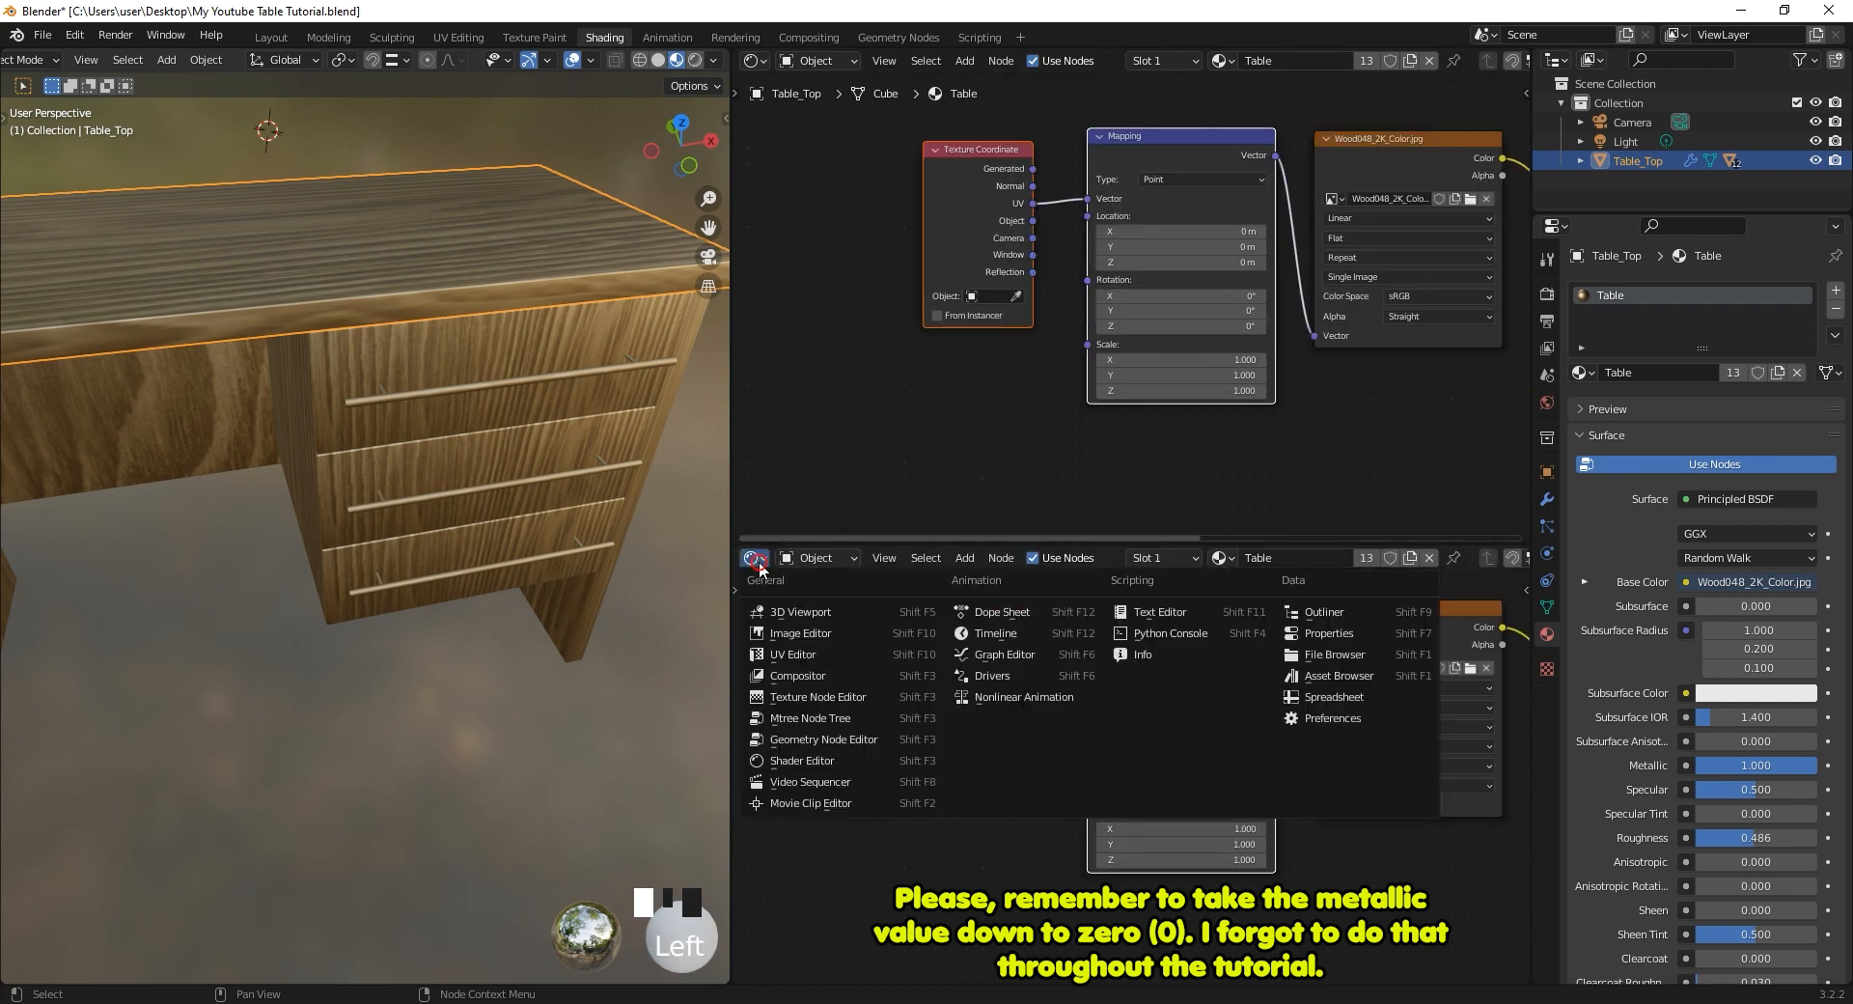
{"action": "left_click", "coordinate": [797, 633]}
{"action": "left_click", "coordinate": [1050, 558]}
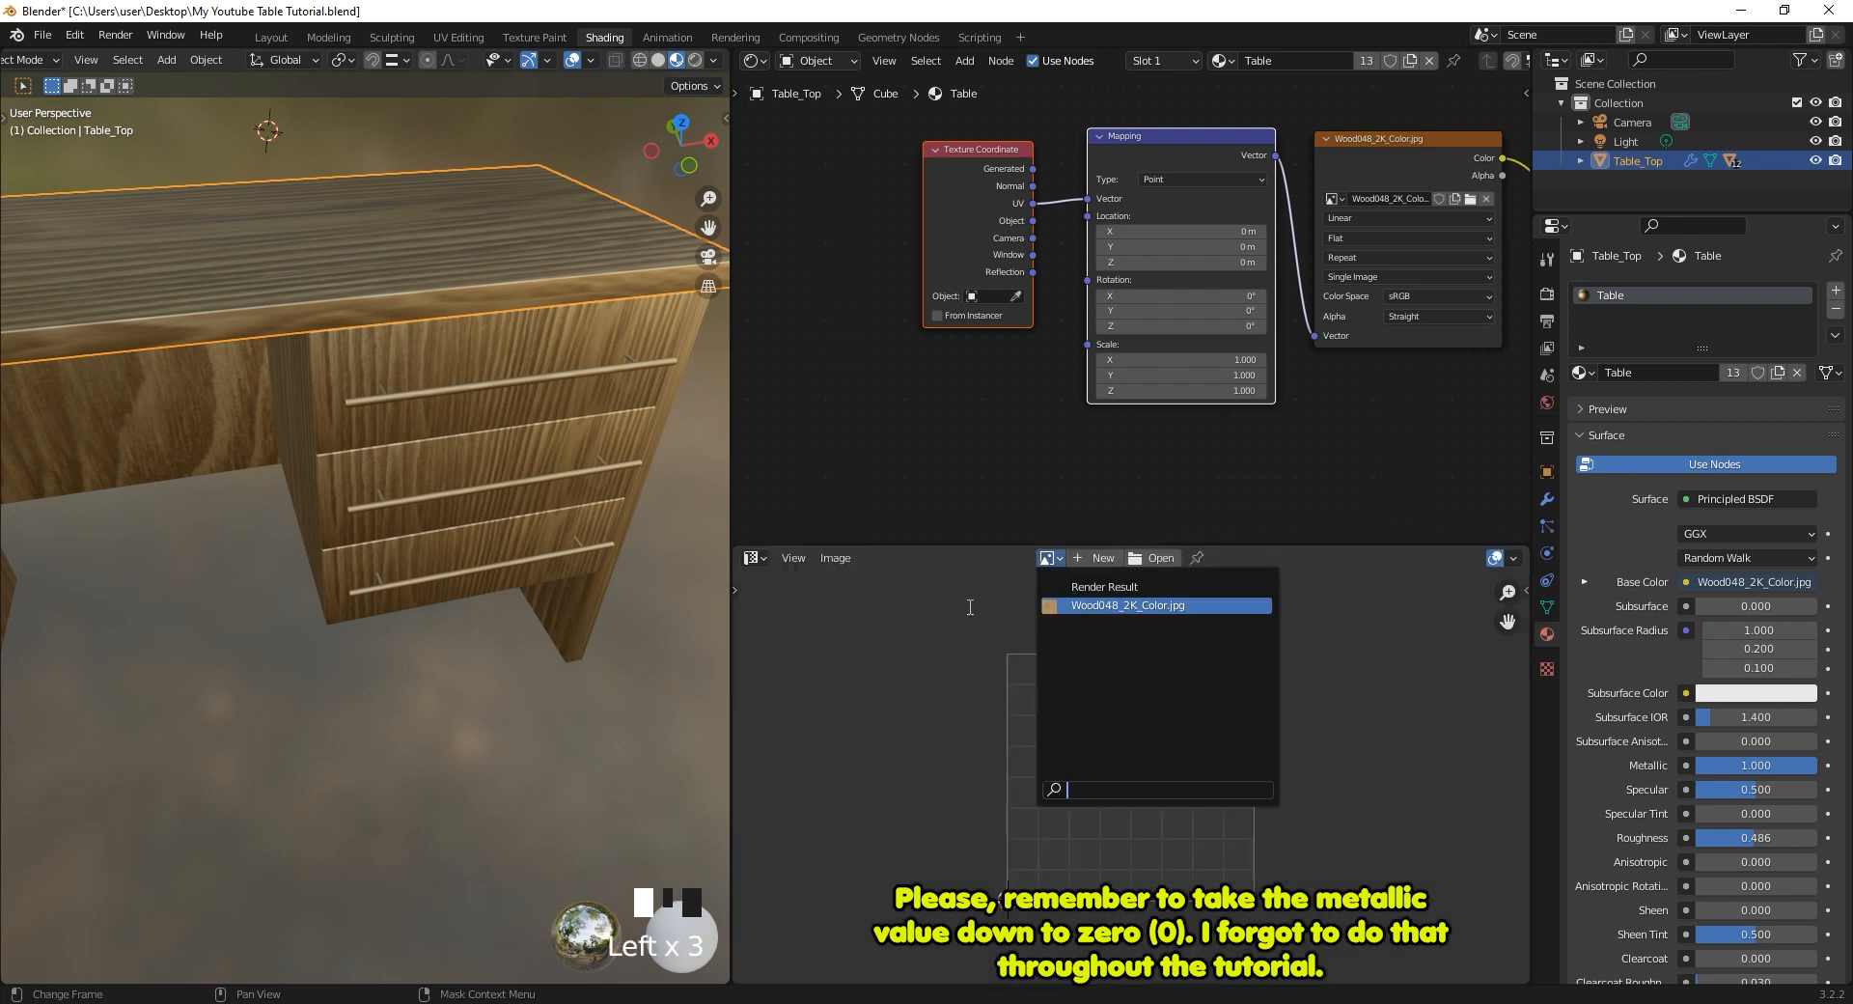
Unwrap the tabletop mesh in Edit Mode and select its whole UV layout.
{"action": "middle_click_drag", "start_coordinate": [384, 356], "coordinate": [556, 423]}
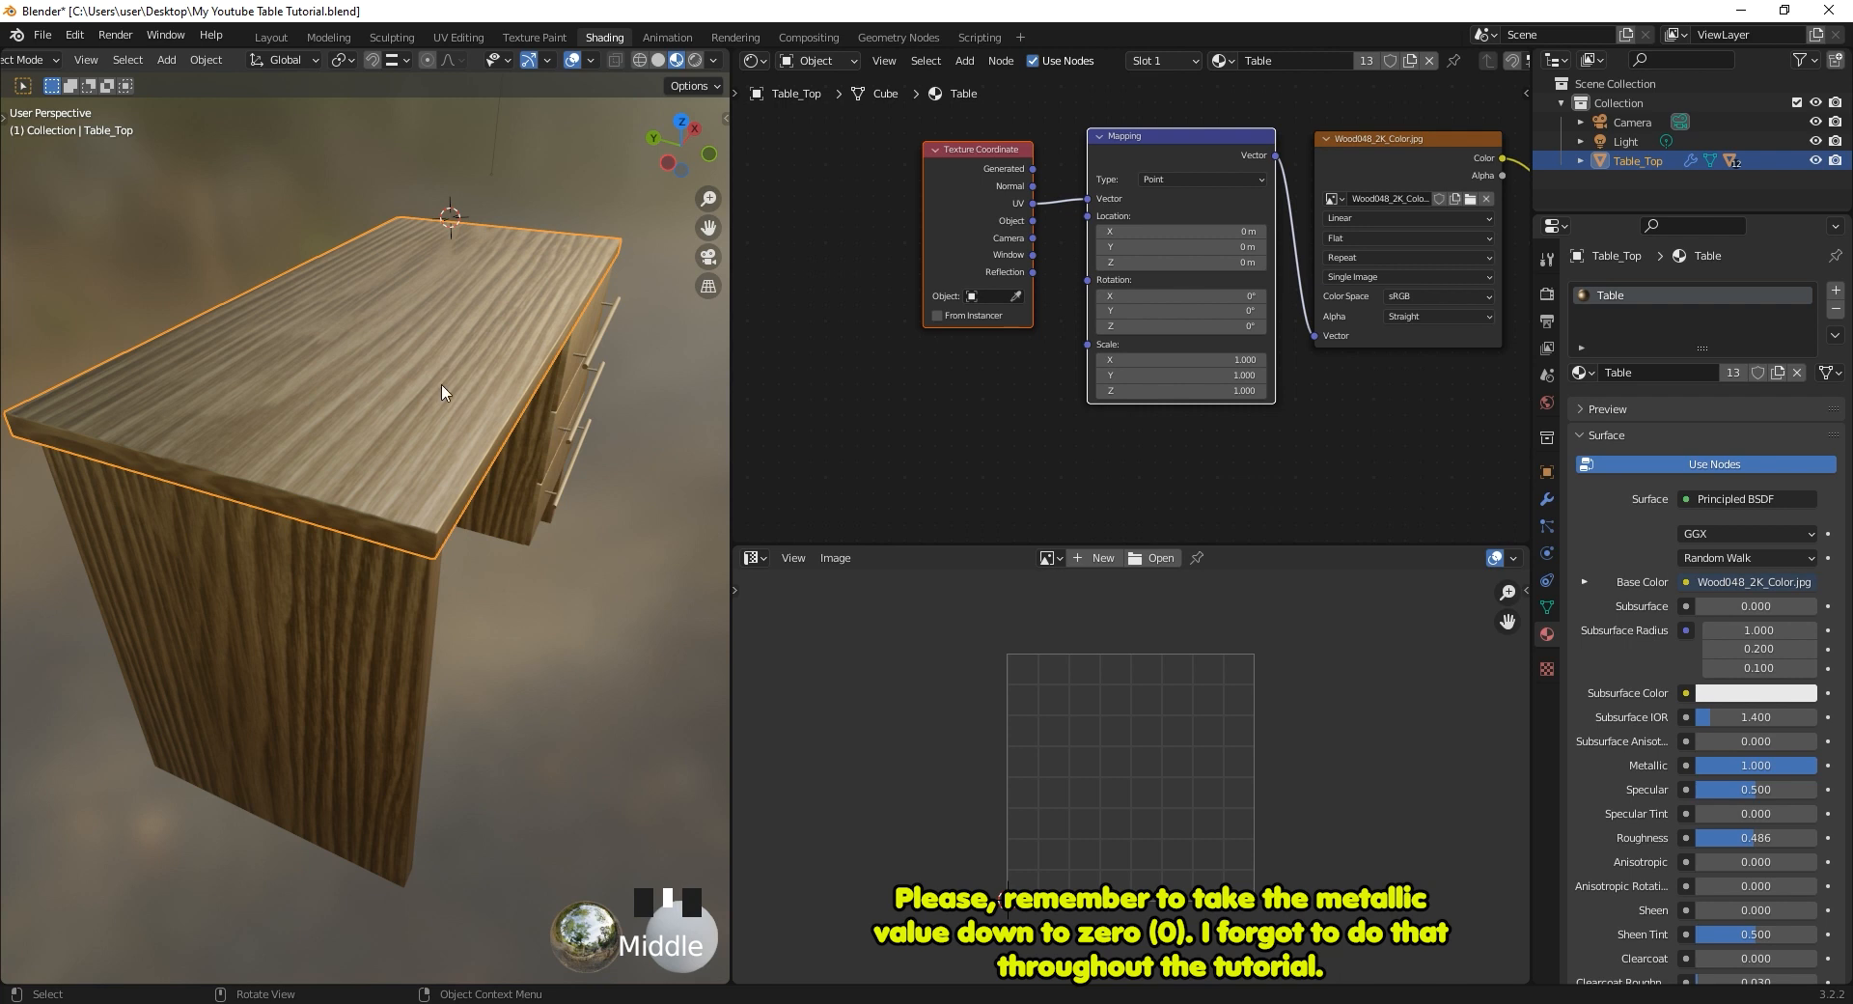
{"action": "key", "text": "Tab"}
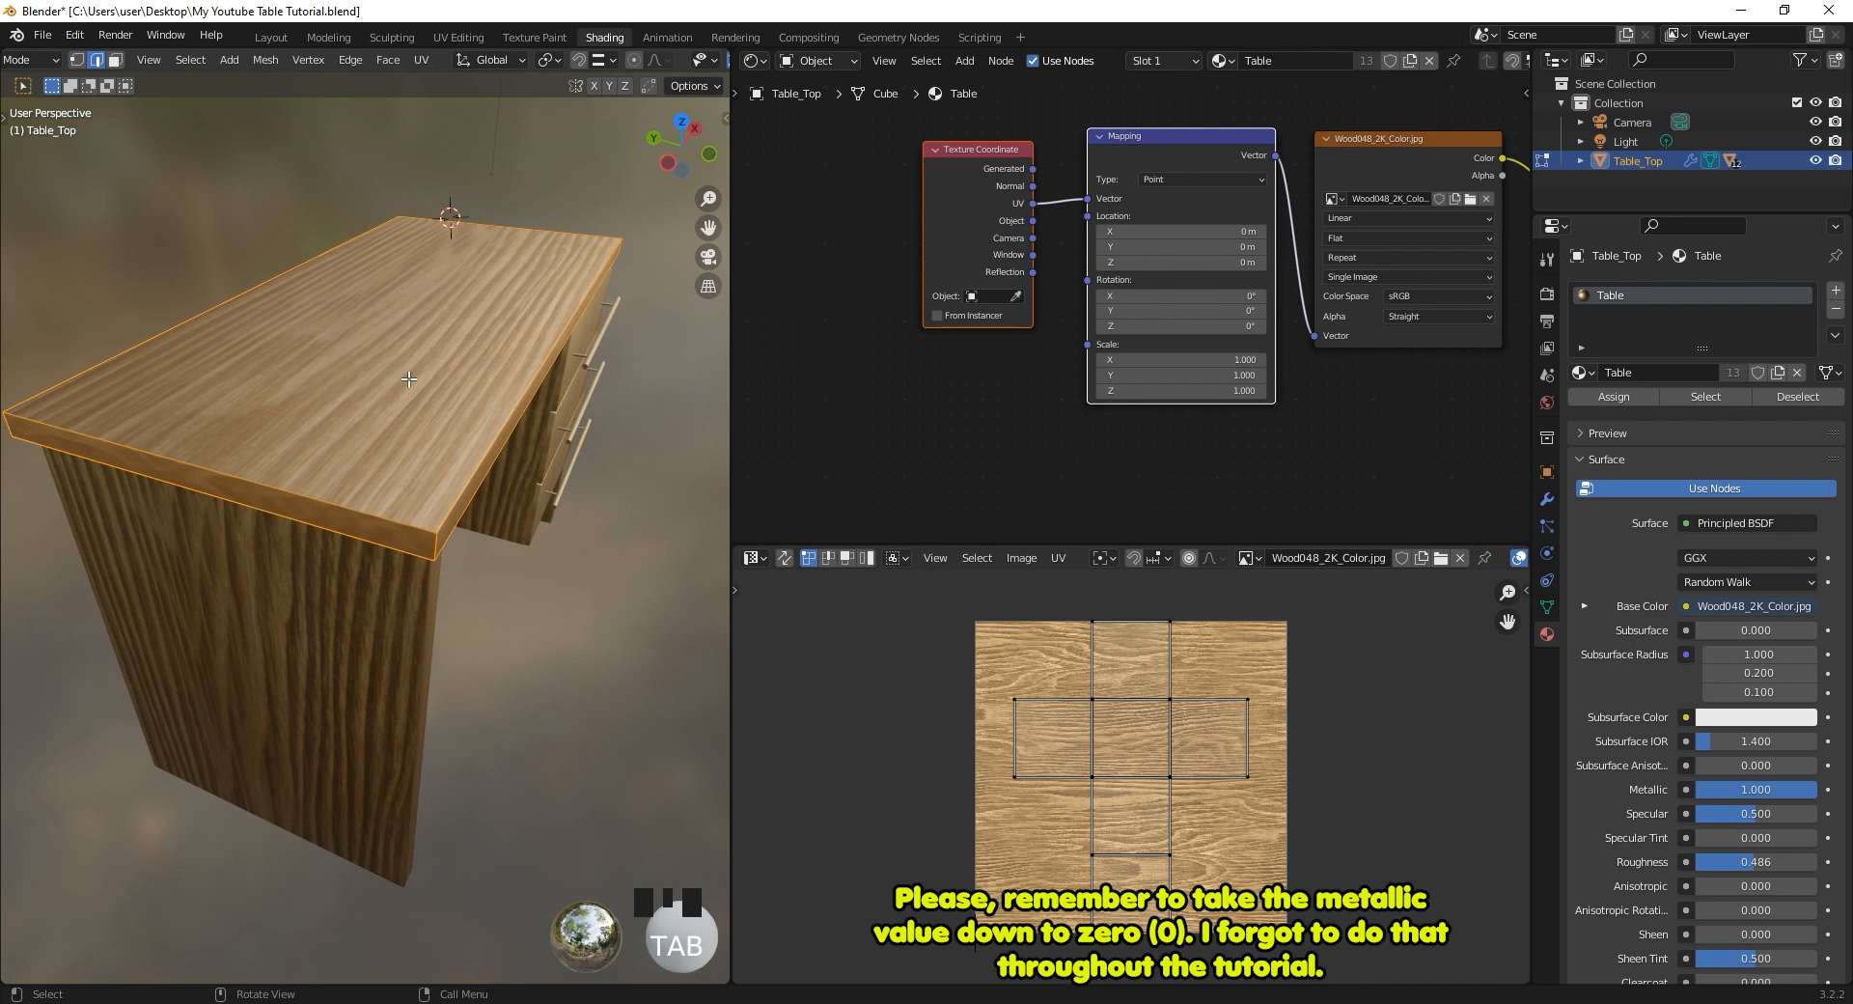
{"action": "key", "text": "u"}
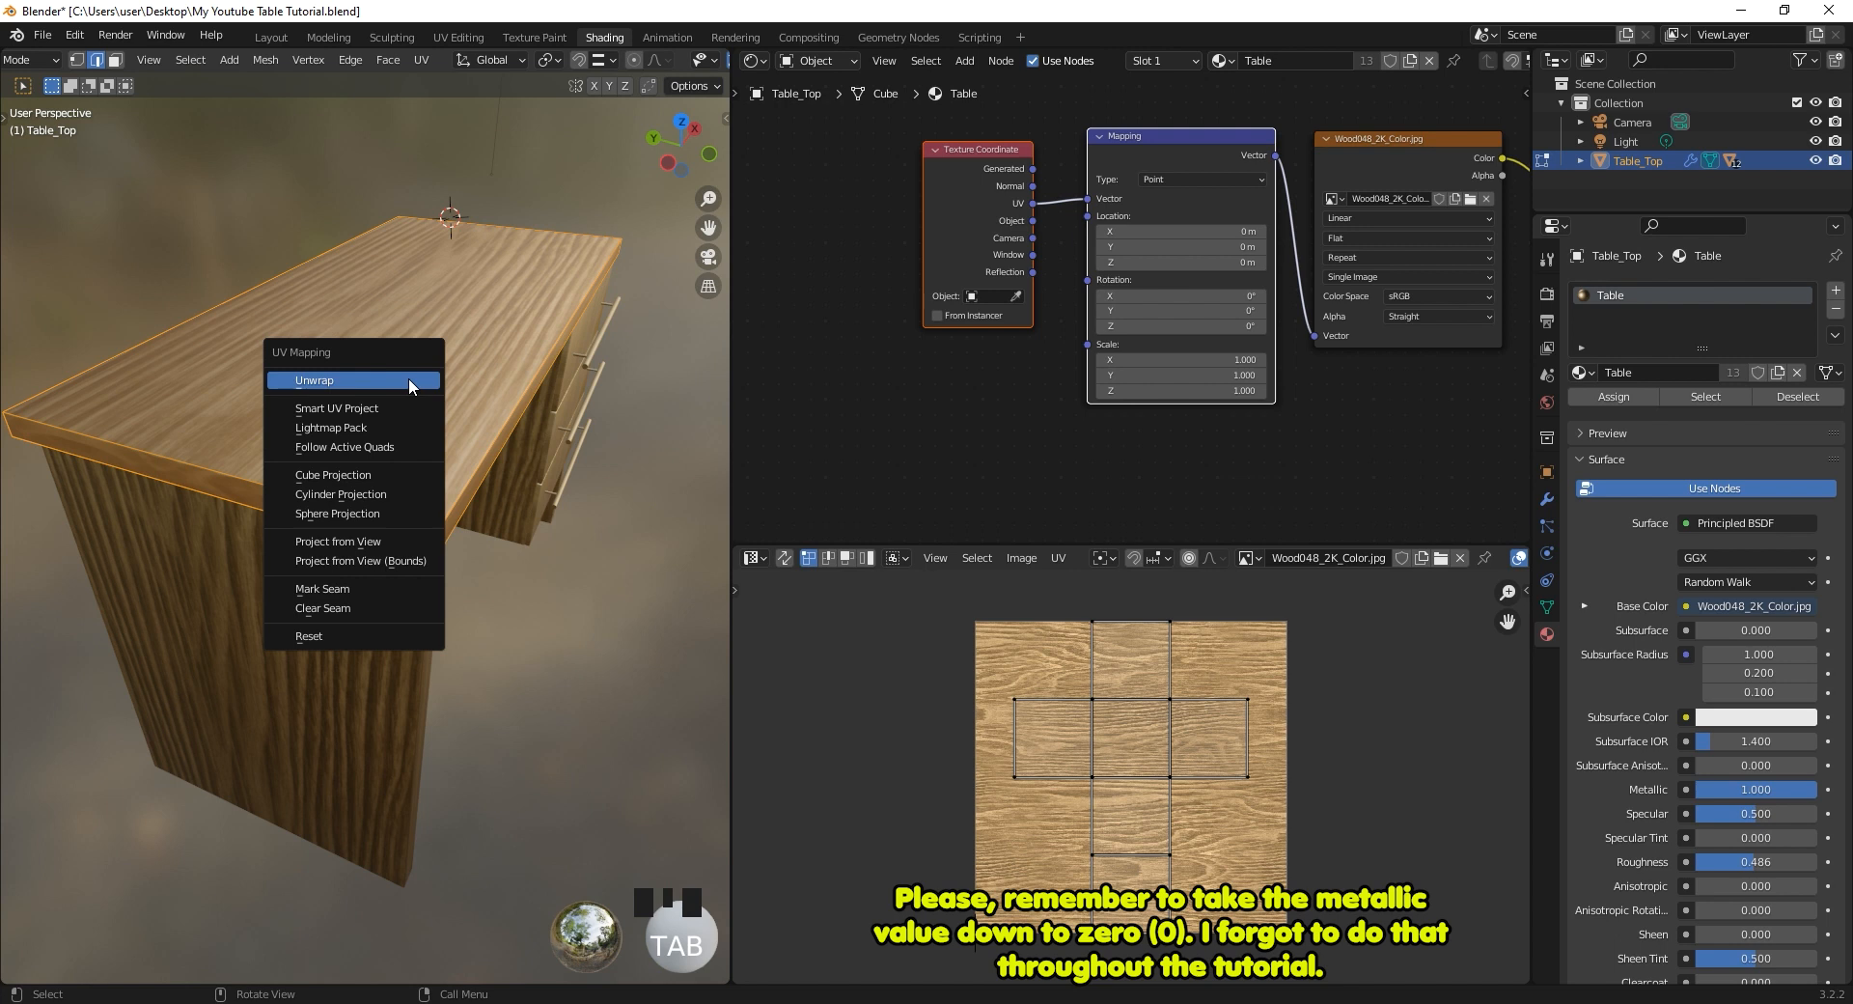
{"action": "left_click", "coordinate": [408, 379]}
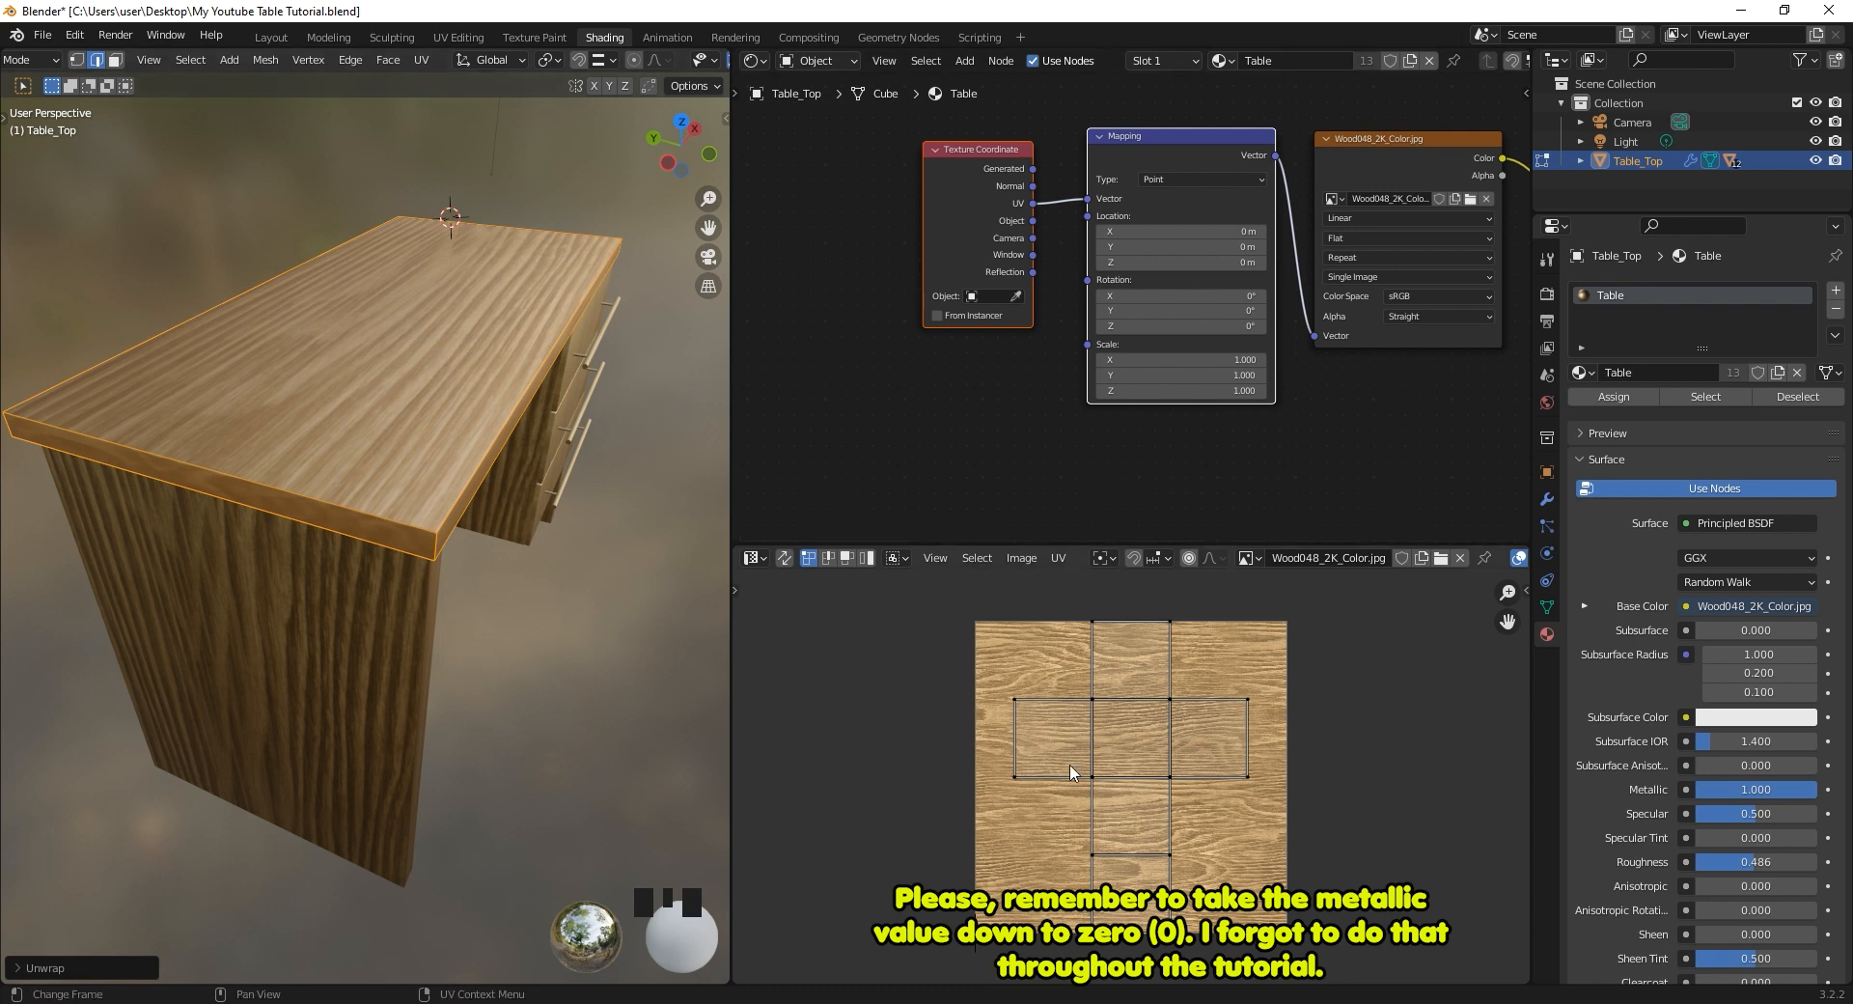
{"action": "left_click_drag", "start_coordinate": [967, 600], "coordinate": [1293, 954]}
{"action": "key", "text": "g"}
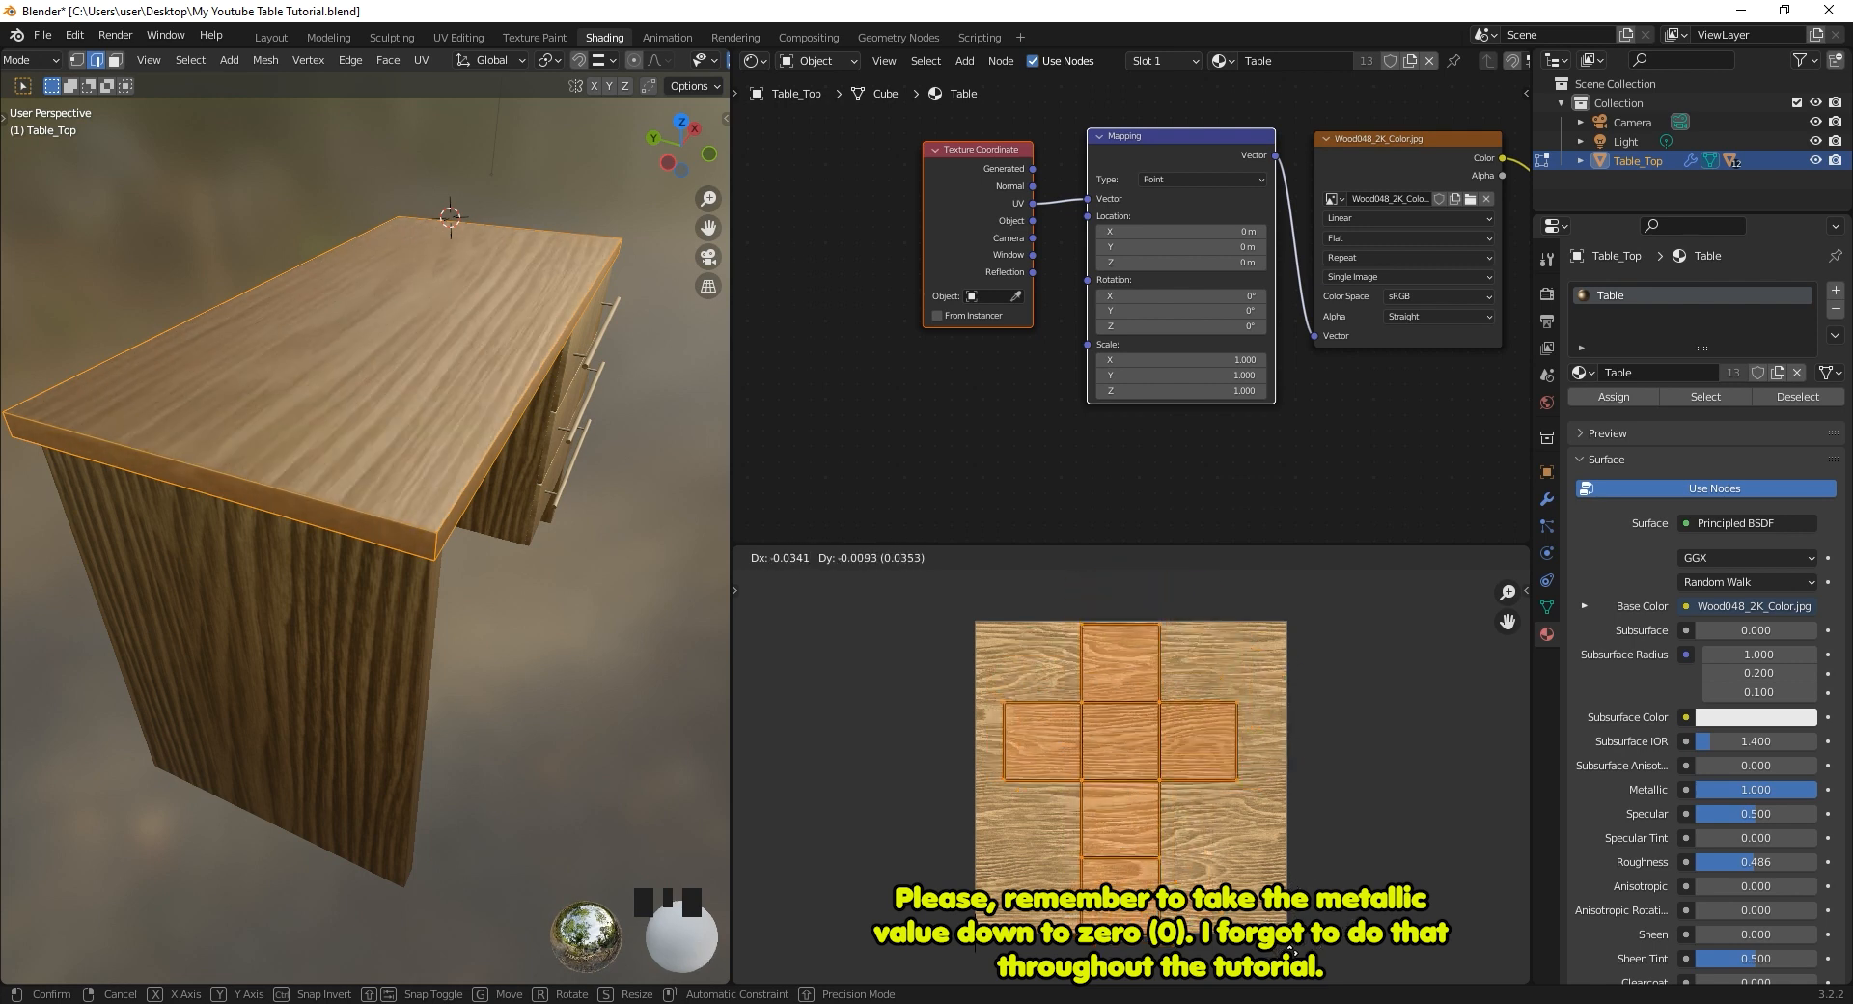
{"action": "left_click", "coordinate": [1263, 862]}
{"action": "key", "text": "s"}
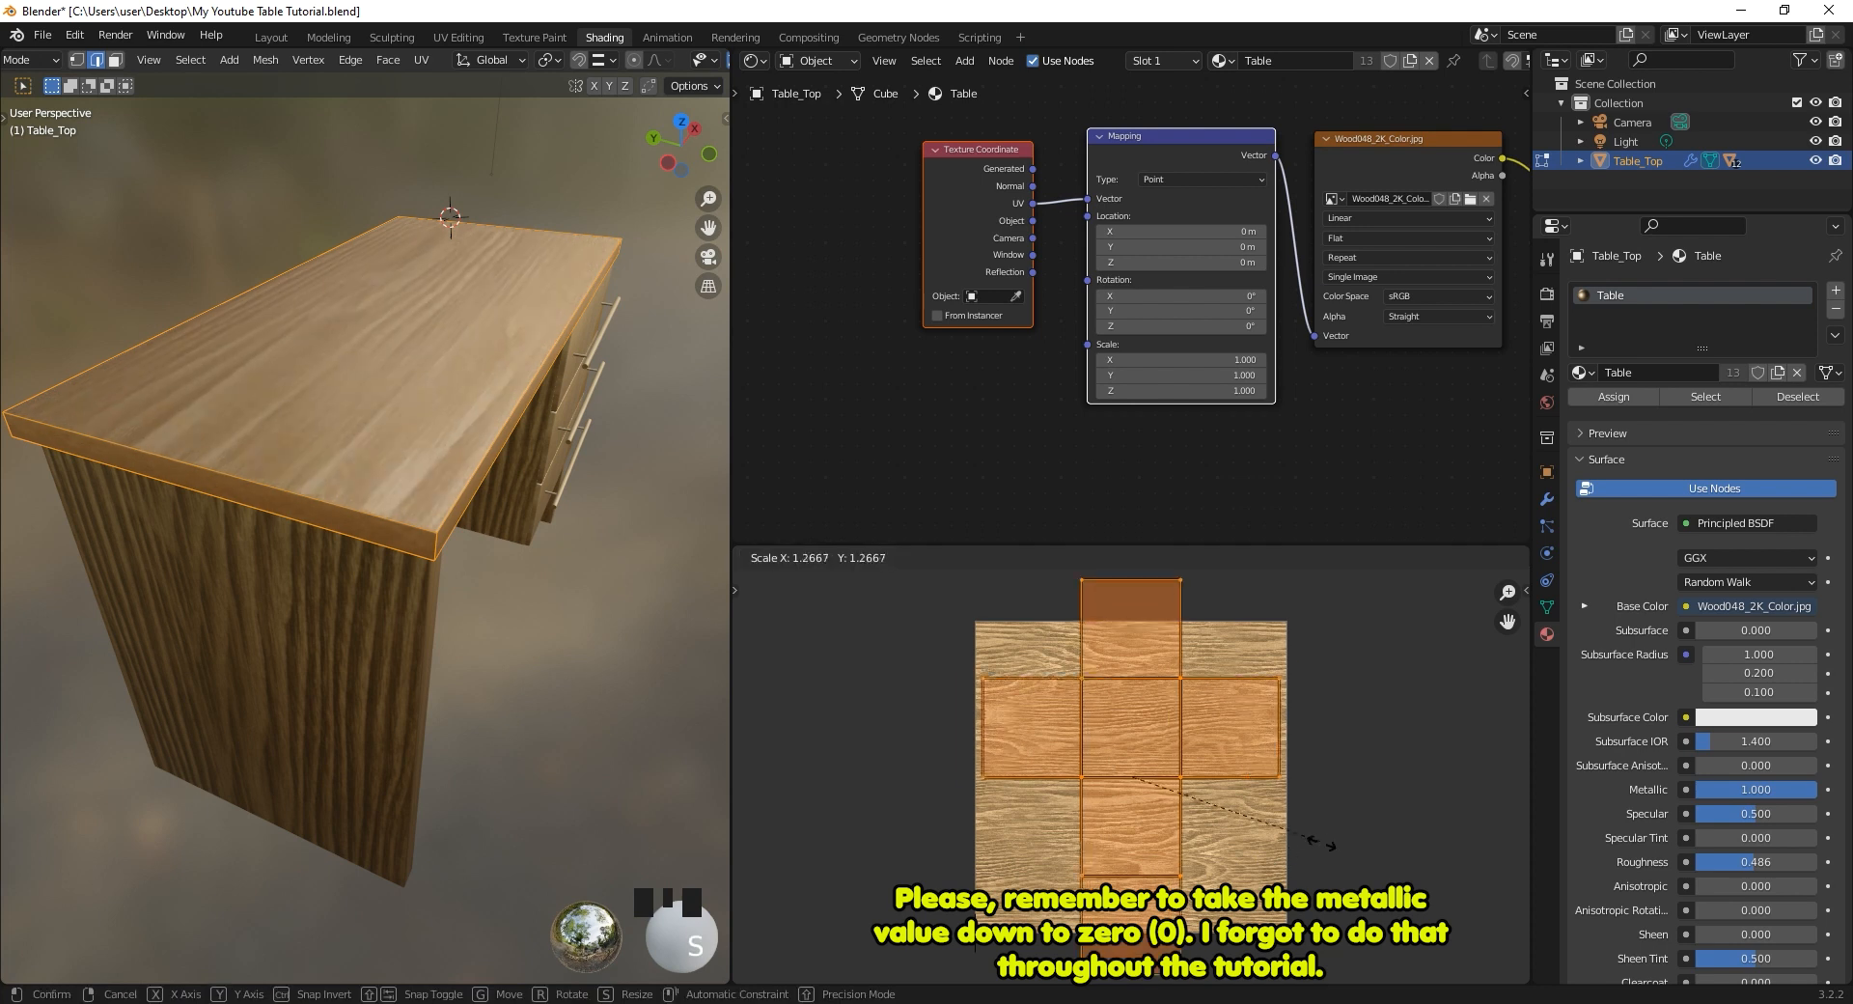
{"action": "key", "text": "r"}
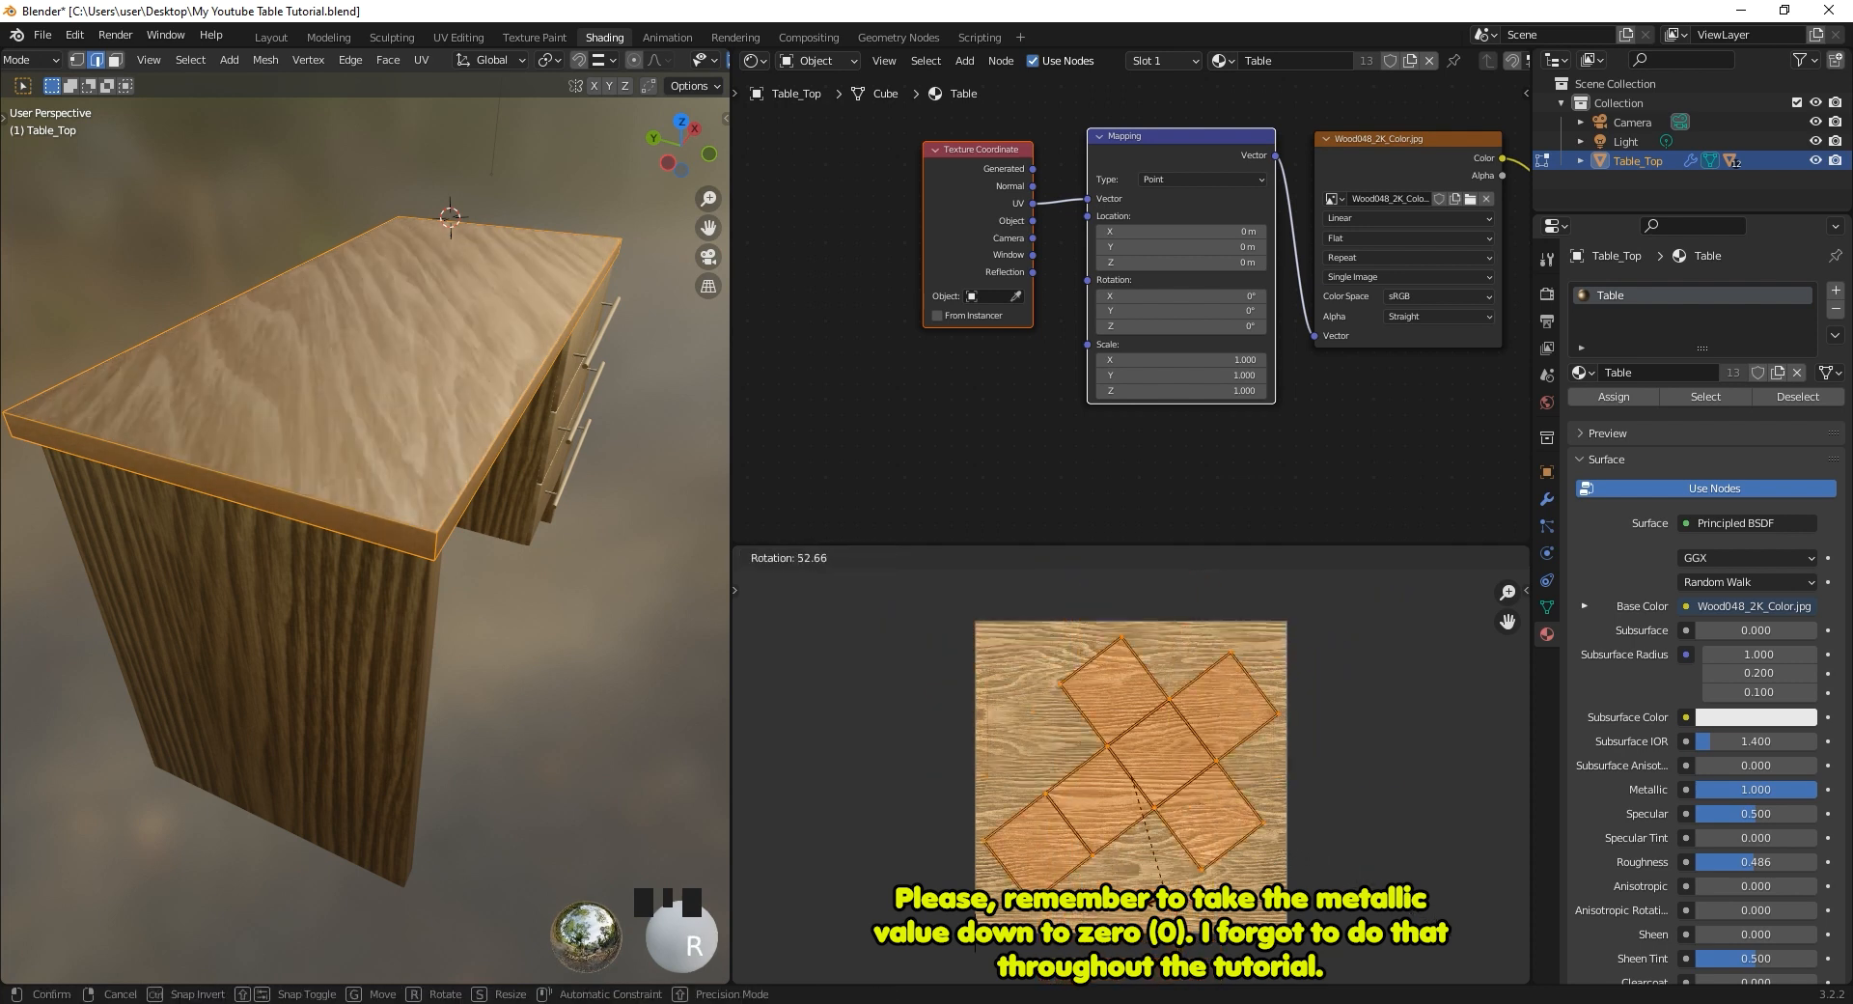
{"action": "key", "text": "Escape"}
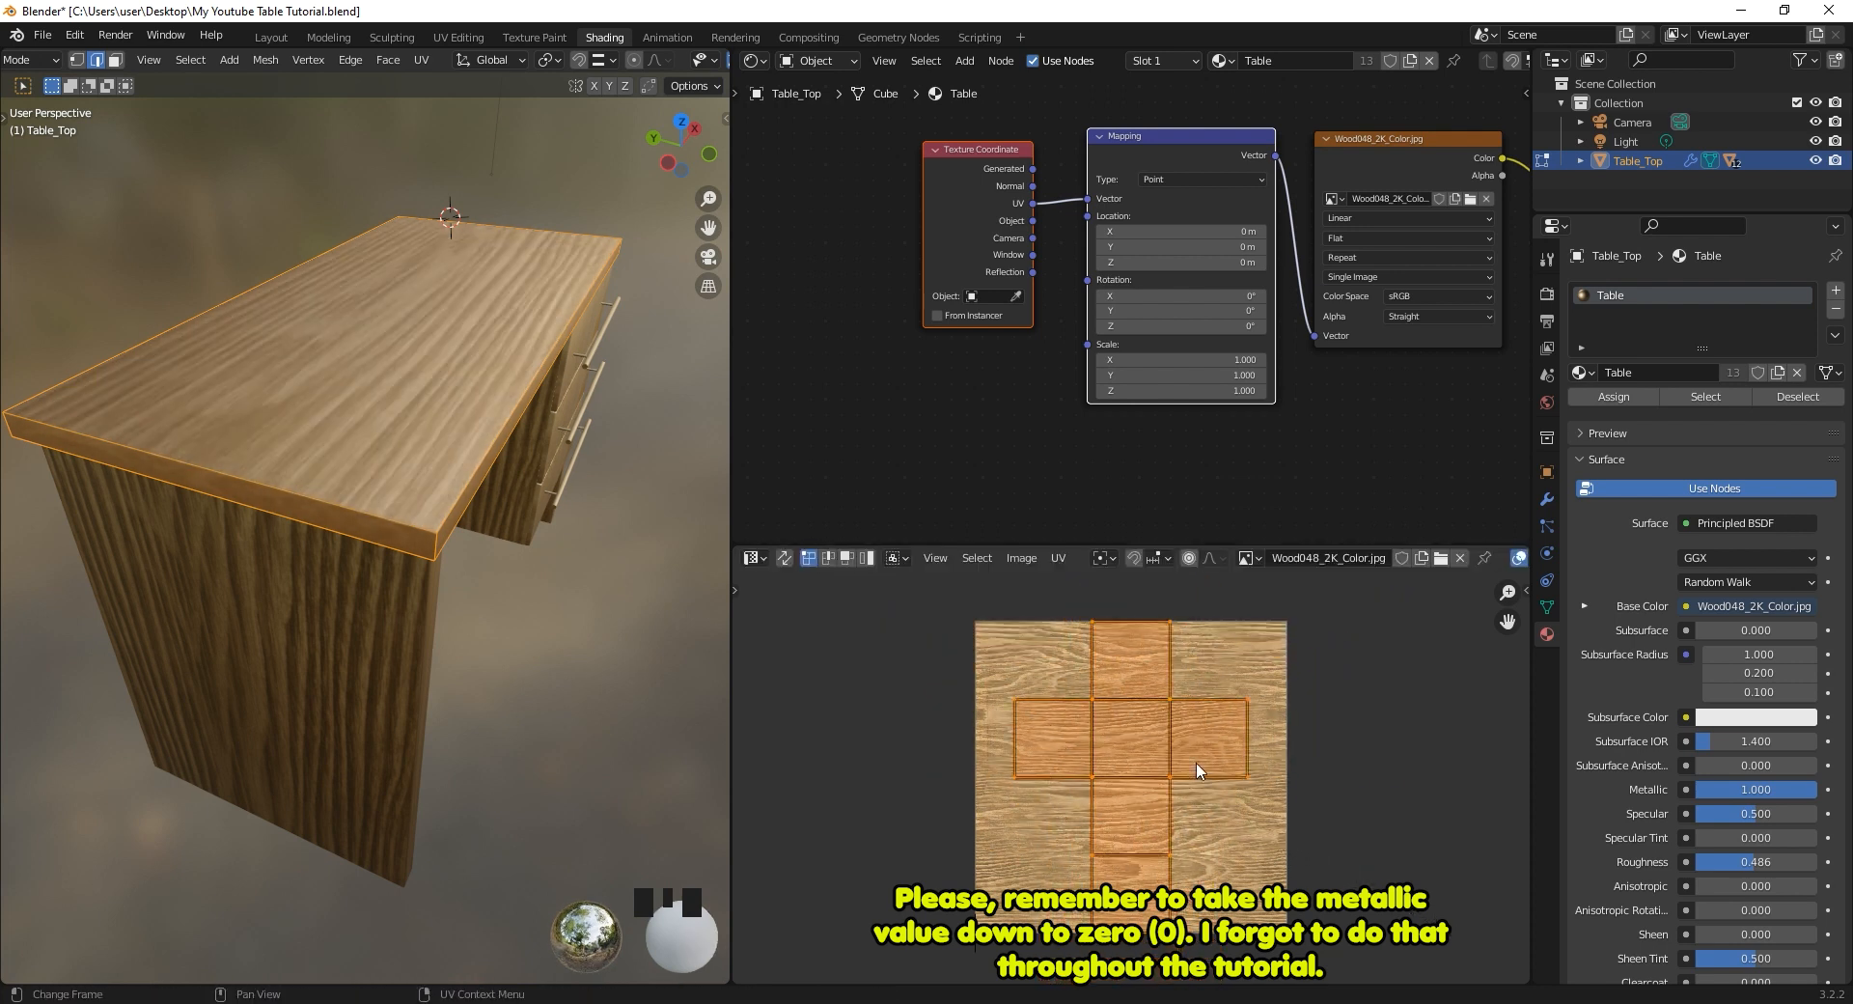
Scale the tabletop's UV layout up to about 6.8 times its size and return to Object Mode.
{"action": "key", "text": "s"}
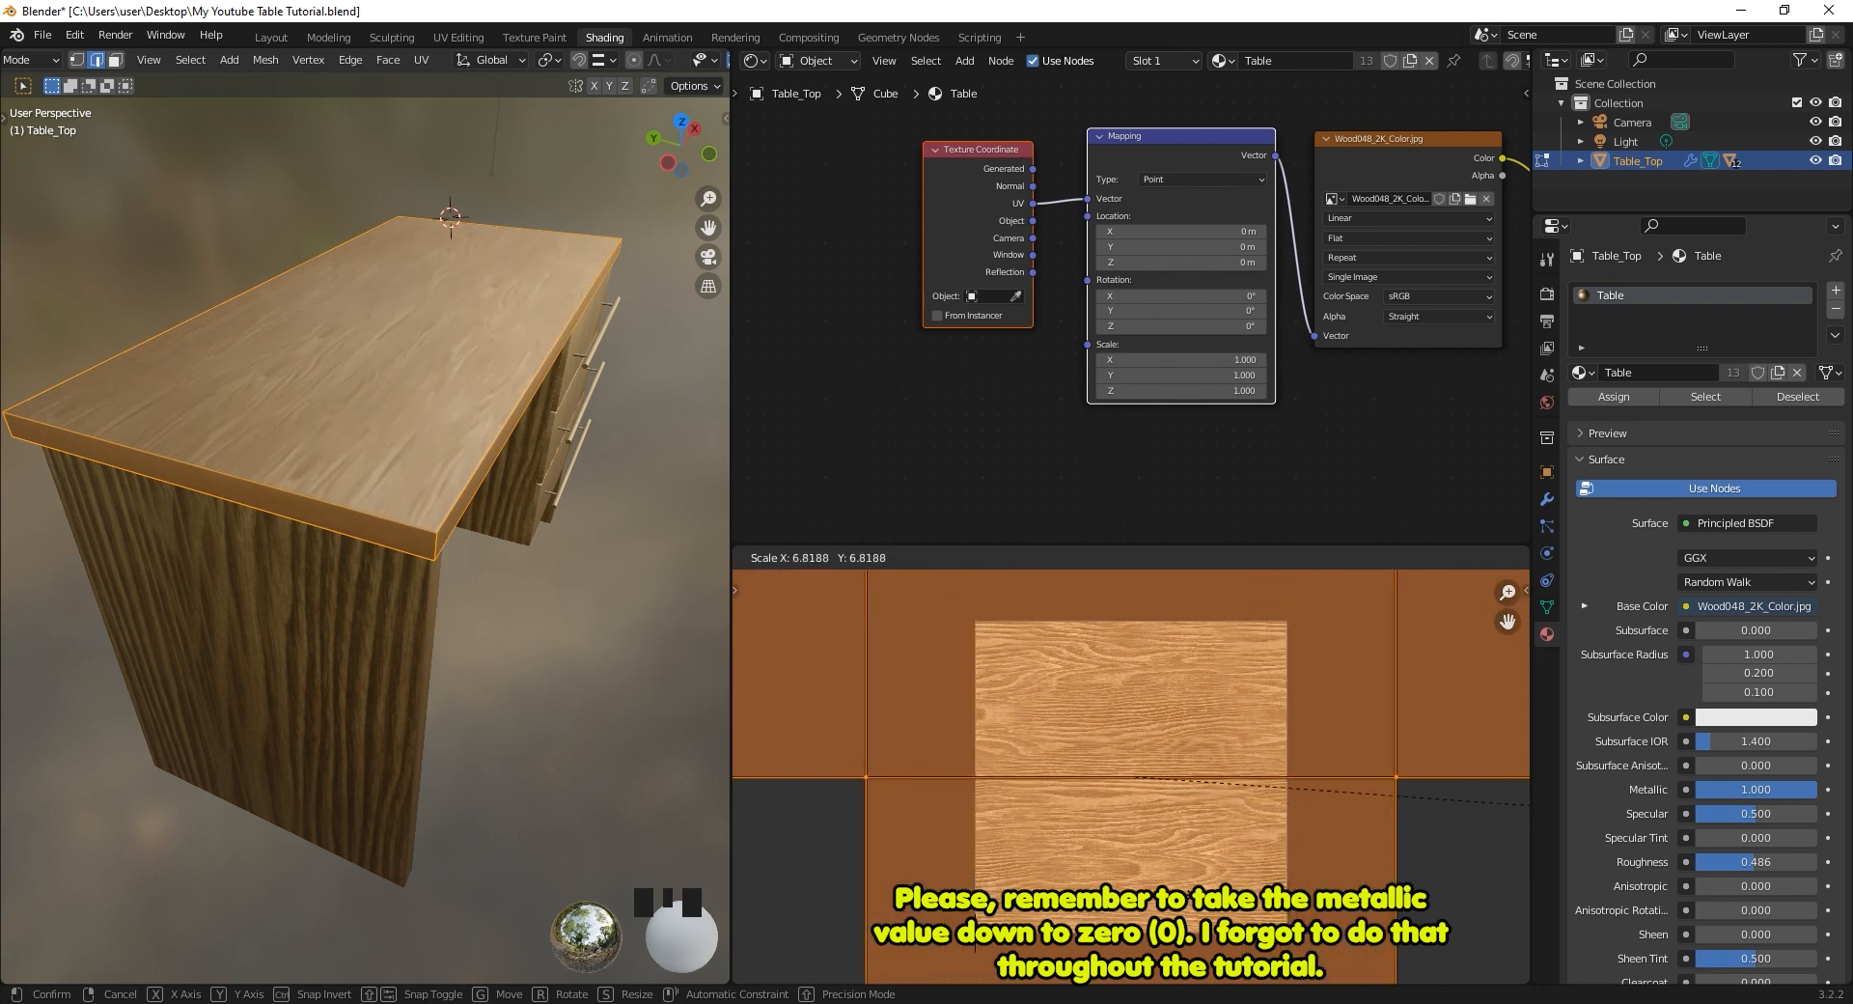
{"action": "key", "text": "Return"}
{"action": "key", "text": "Tab"}
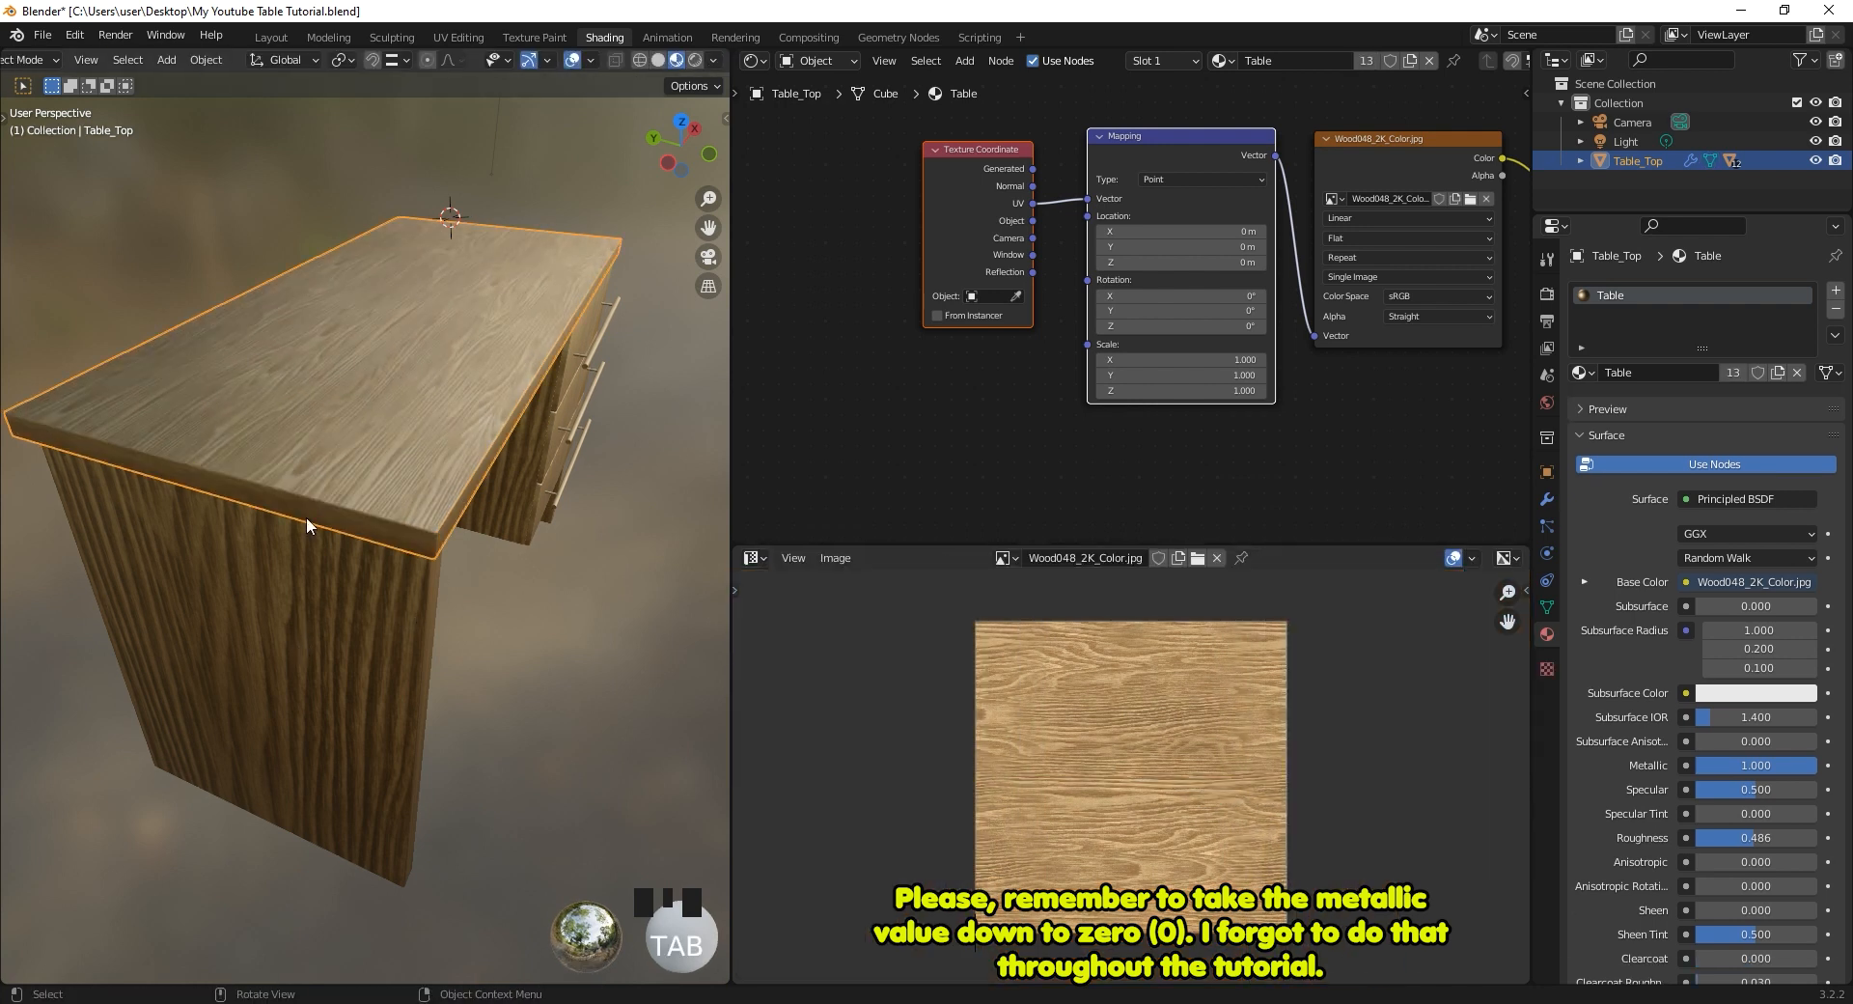
{"action": "mouse_move", "coordinate": [305, 517]}
{"action": "middle_mouse_down"}
{"action": "mouse_move", "coordinate": [319, 579]}
{"action": "mouse_move", "coordinate": [299, 510]}
{"action": "middle_mouse_up"}
{"action": "scroll", "coordinate": [362, 407], "scroll_direction": "up", "scroll_amount": 3}
{"action": "middle_click_drag", "start_coordinate": [363, 407], "coordinate": [378, 497]}
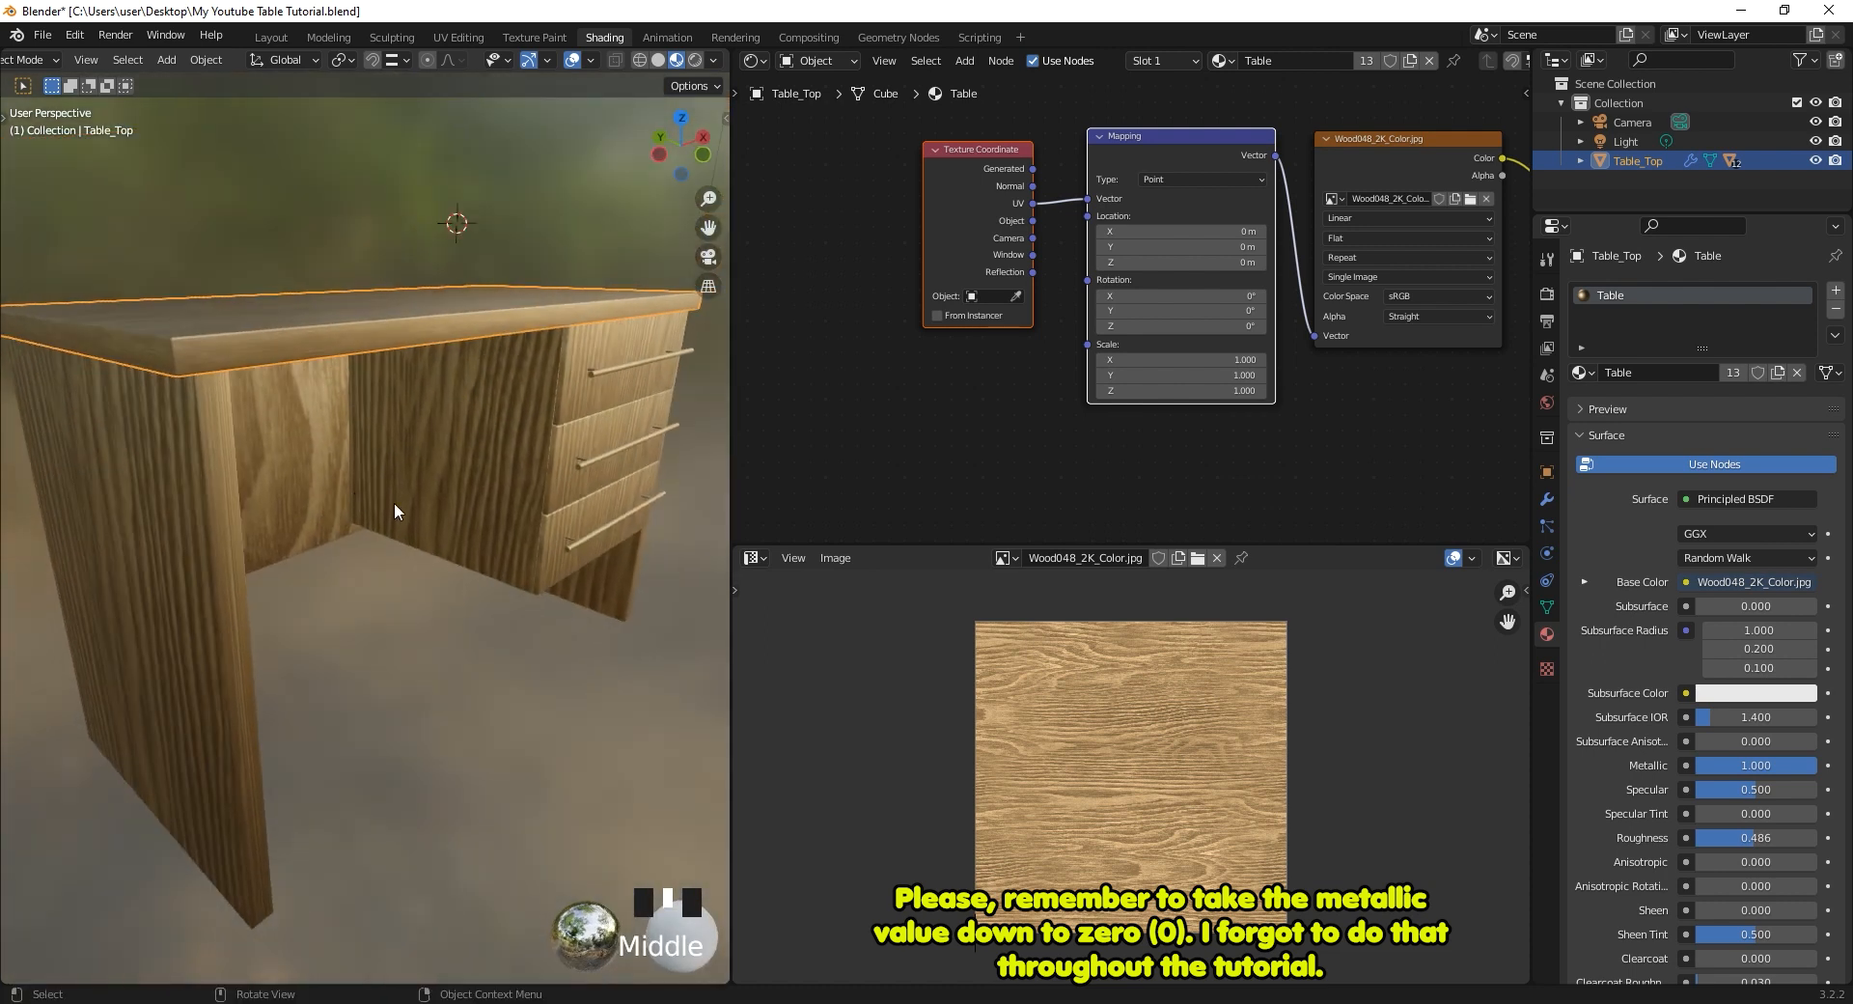
{"action": "middle_click_drag", "start_coordinate": [89, 449], "coordinate": [329, 349]}
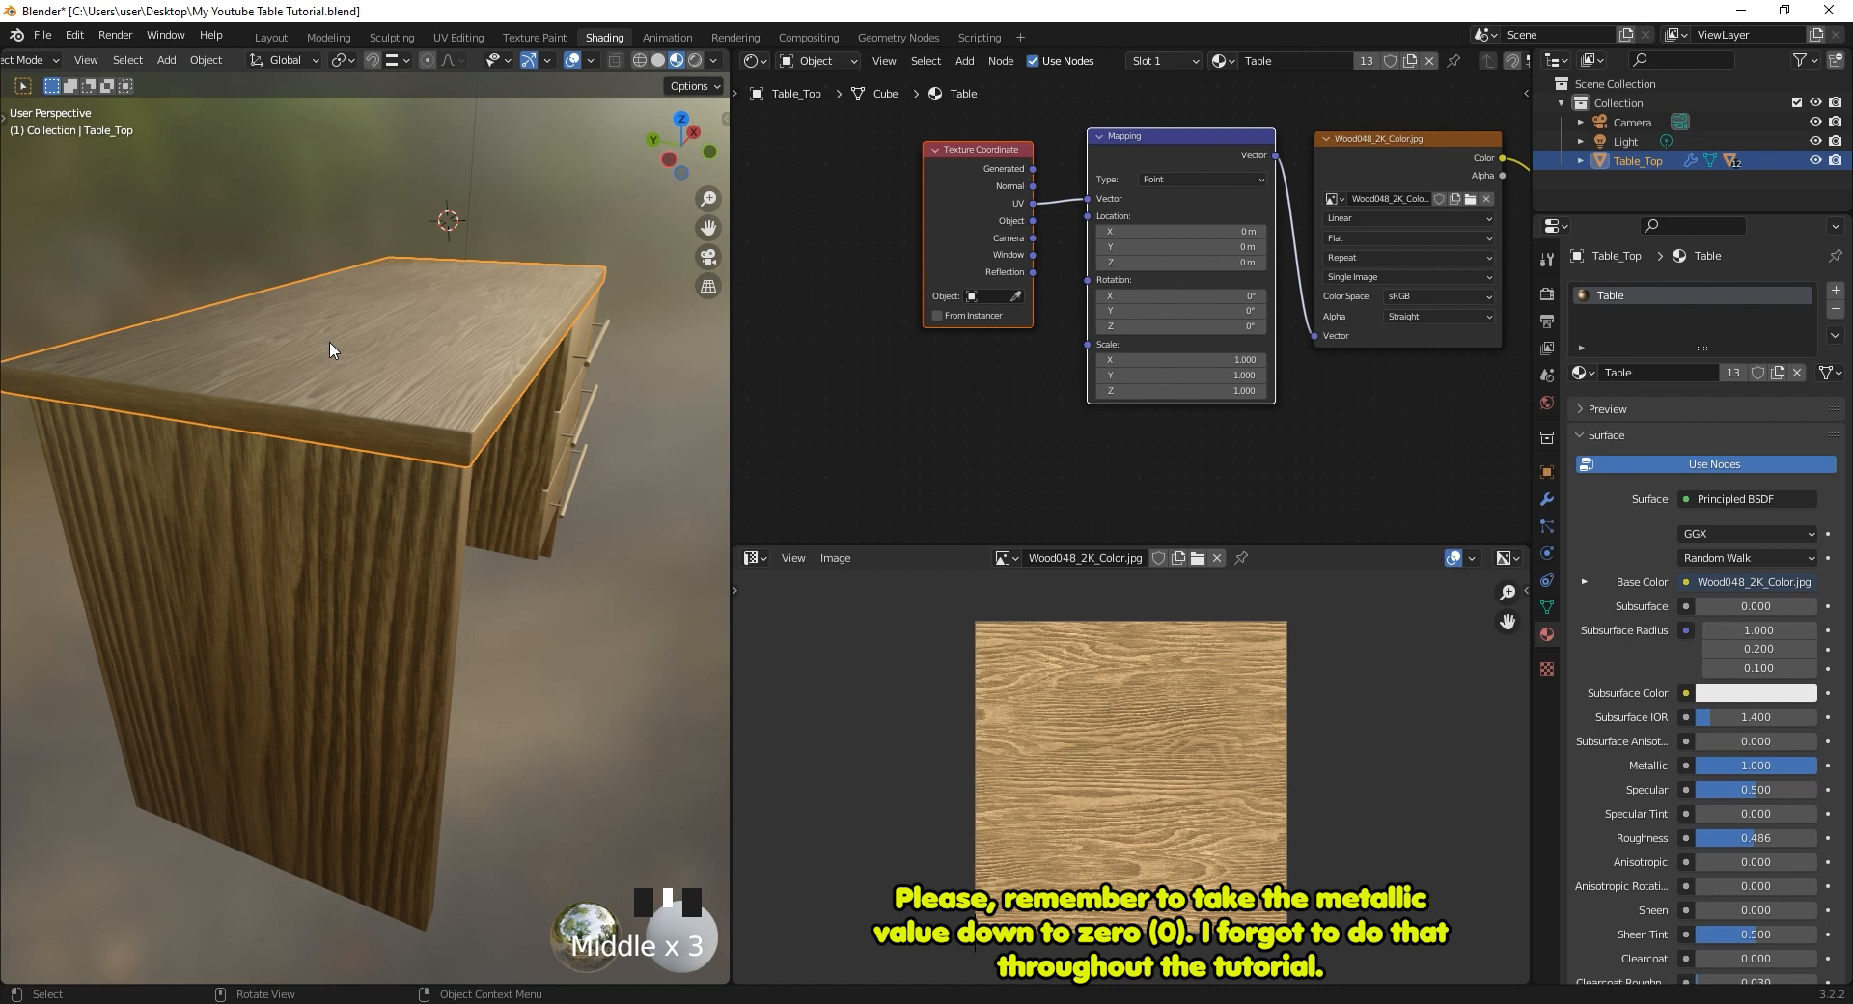
{"action": "key", "text": "Tab"}
{"action": "left_click", "coordinate": [364, 430]}
{"action": "scroll", "coordinate": [1106, 786], "scroll_direction": "down", "scroll_amount": 9}
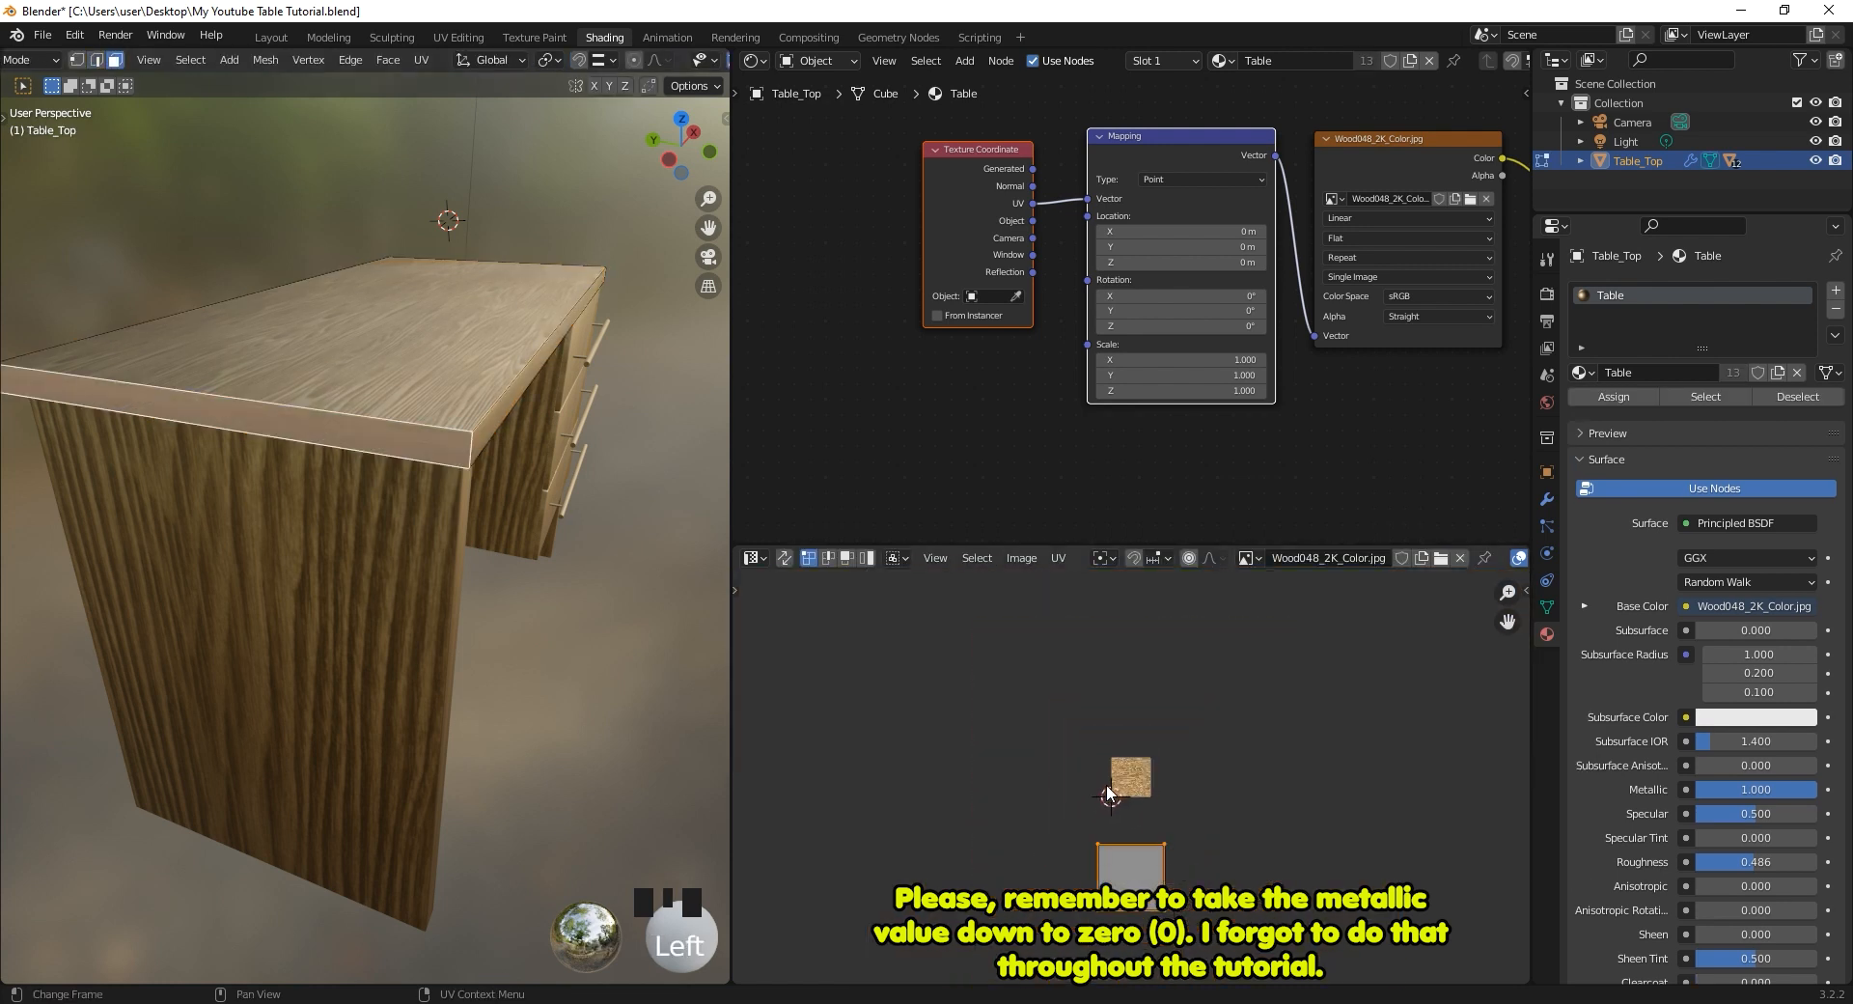
{"action": "scroll", "coordinate": [1108, 791], "scroll_direction": "up", "scroll_amount": 3}
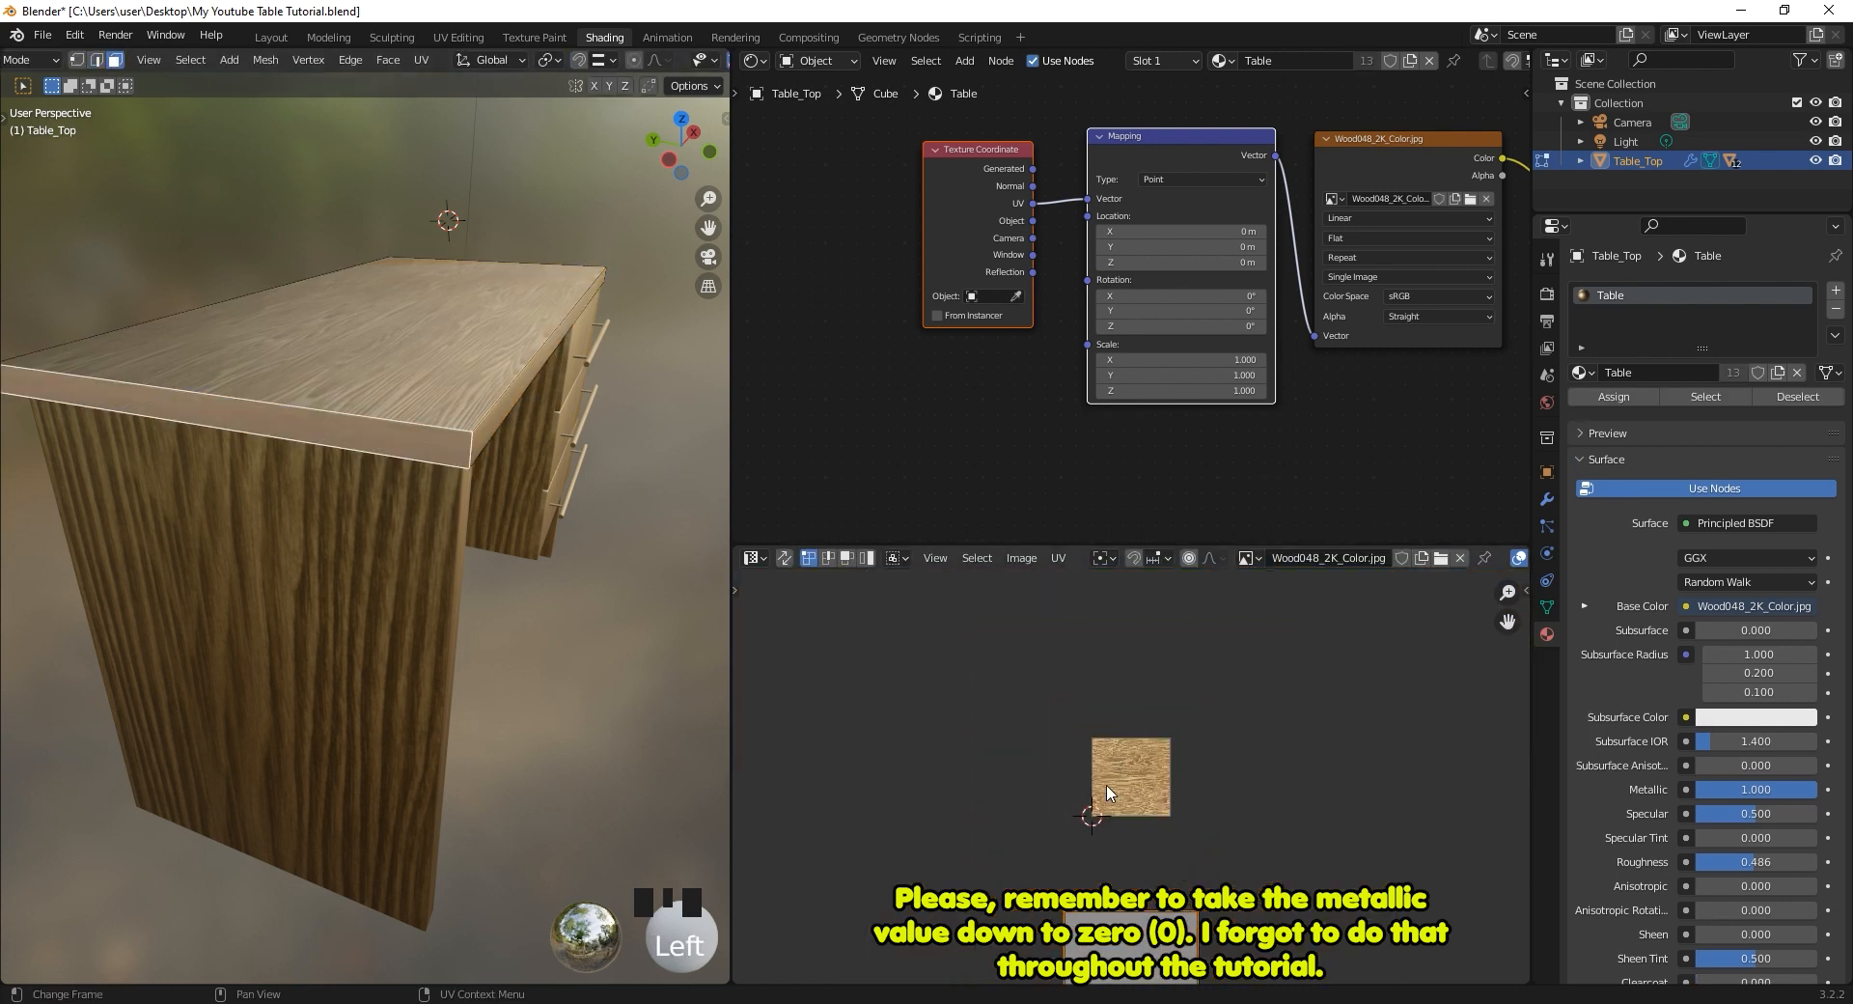
{"action": "key", "text": "g"}
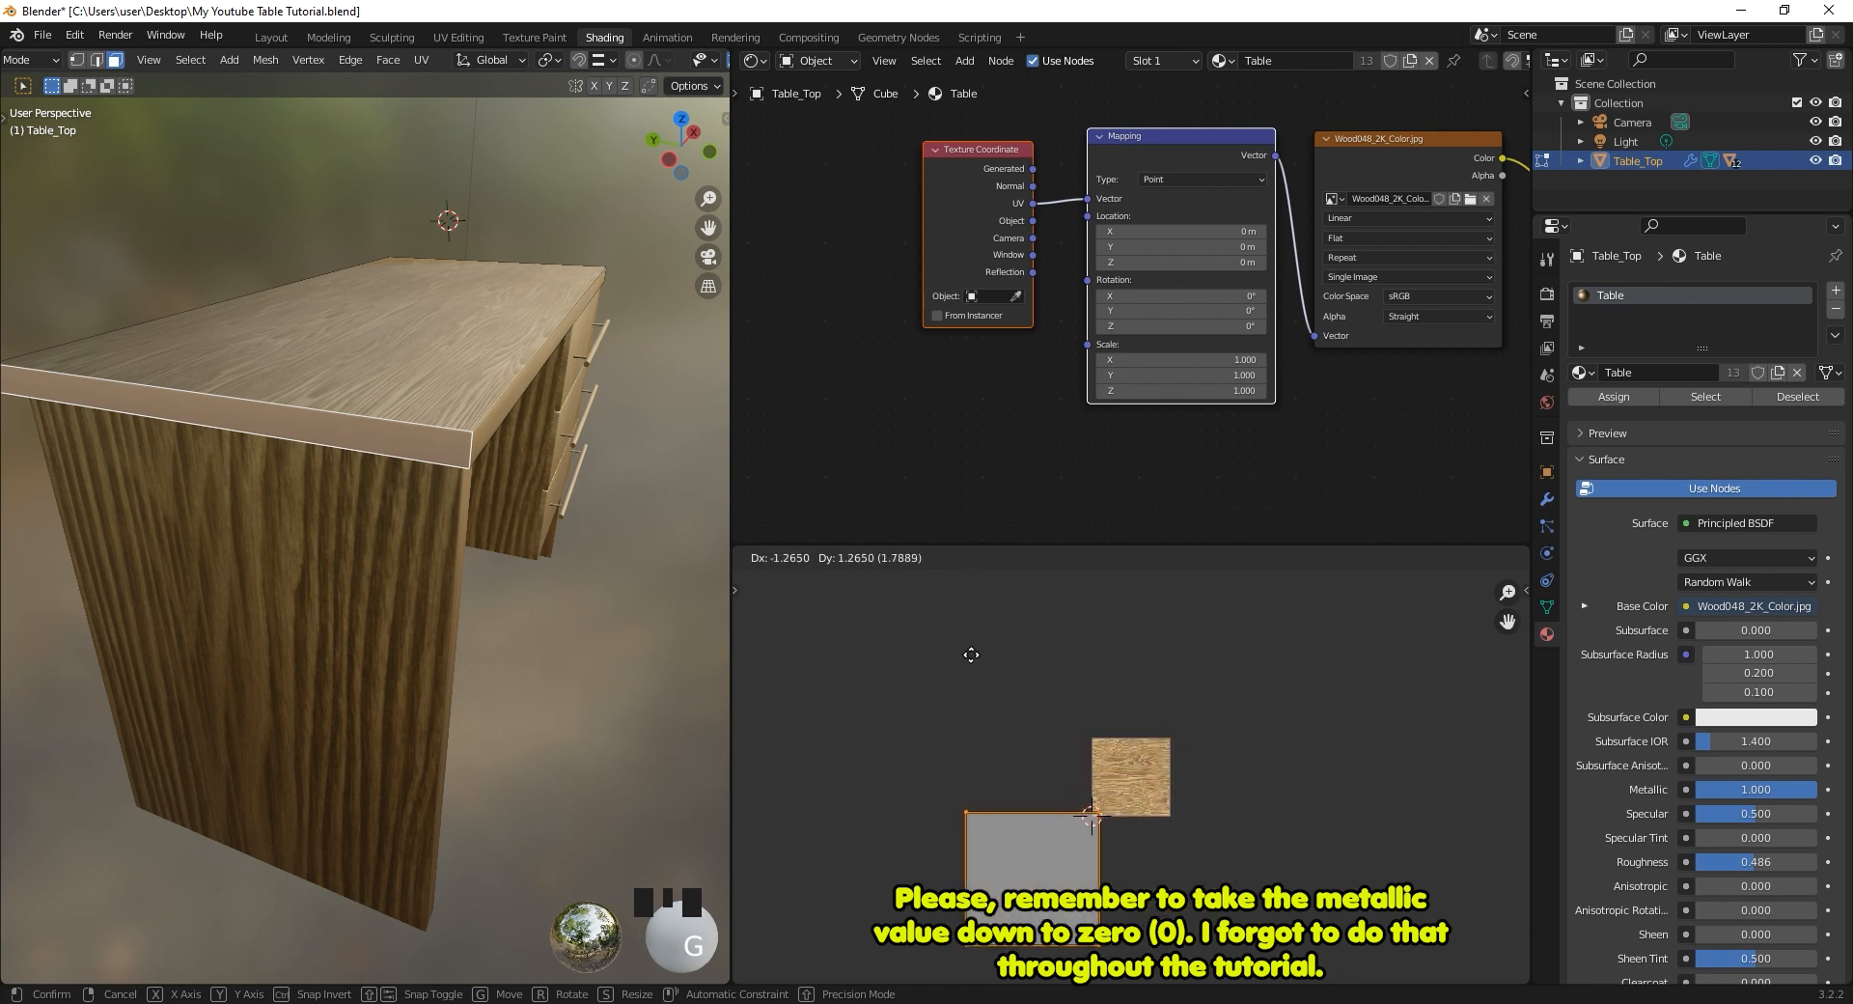
{"action": "right_click", "coordinate": [1039, 688]}
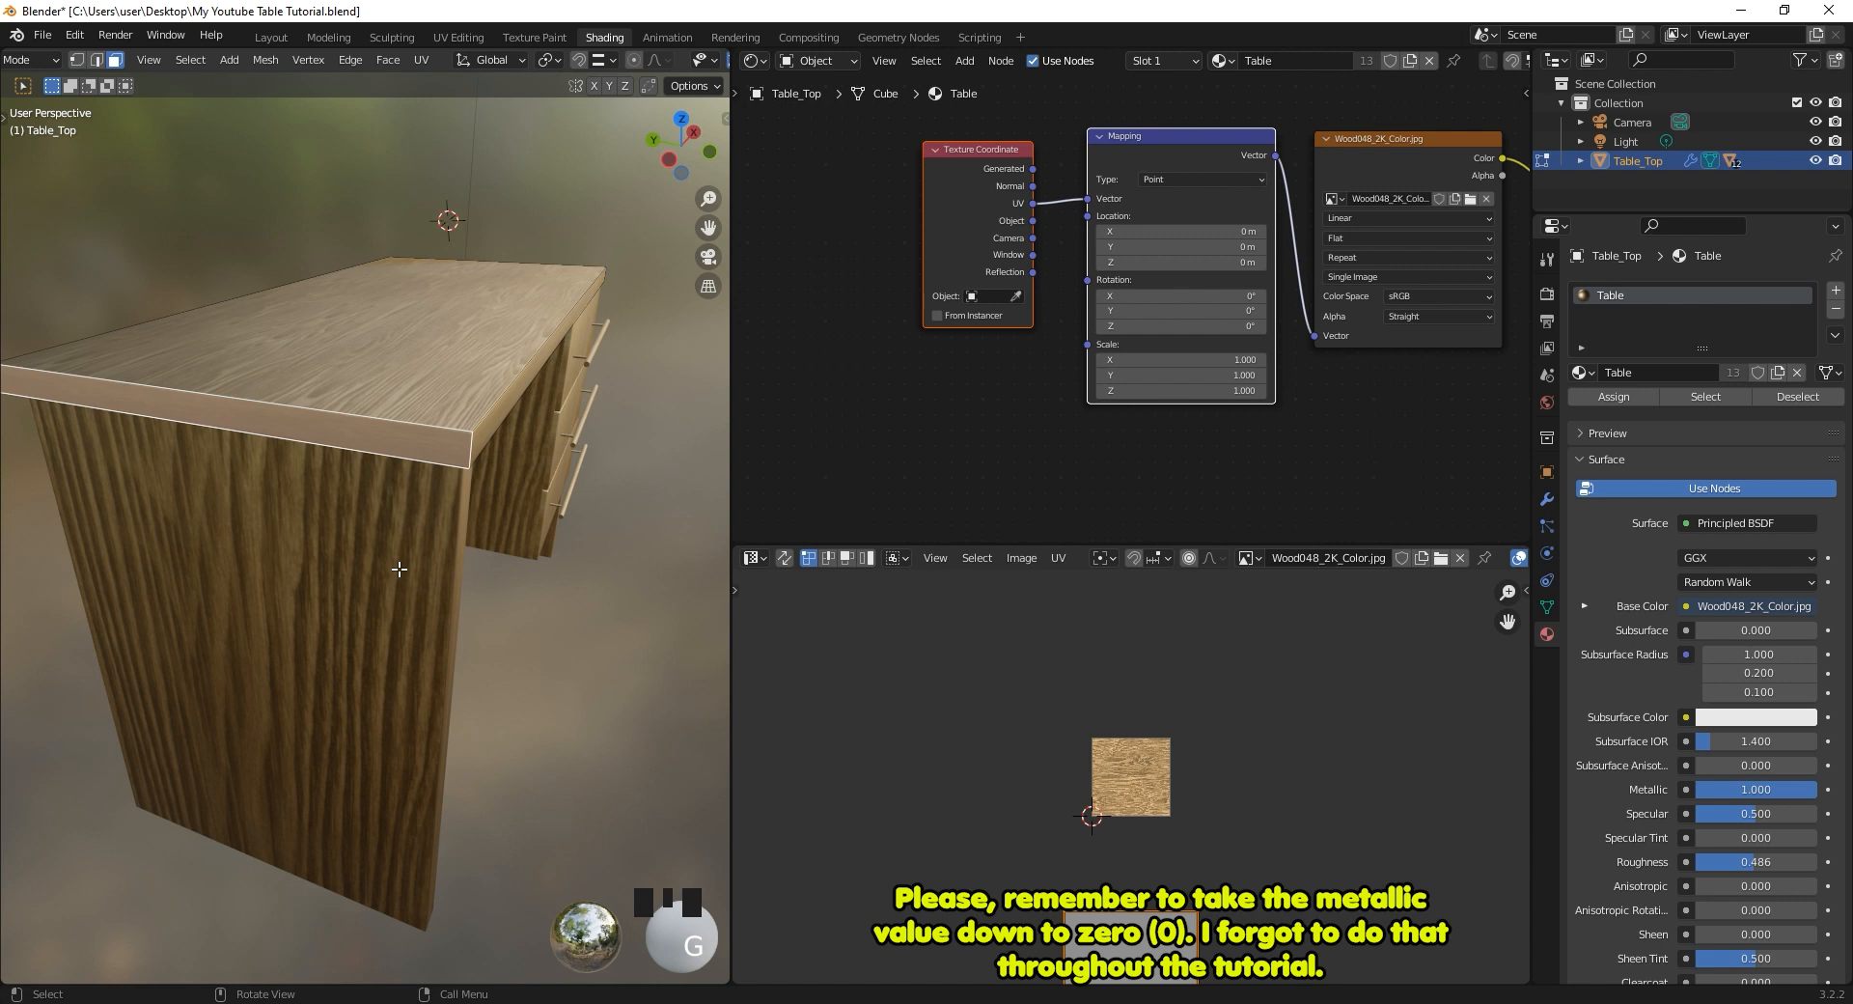
{"action": "key", "text": "Tab"}
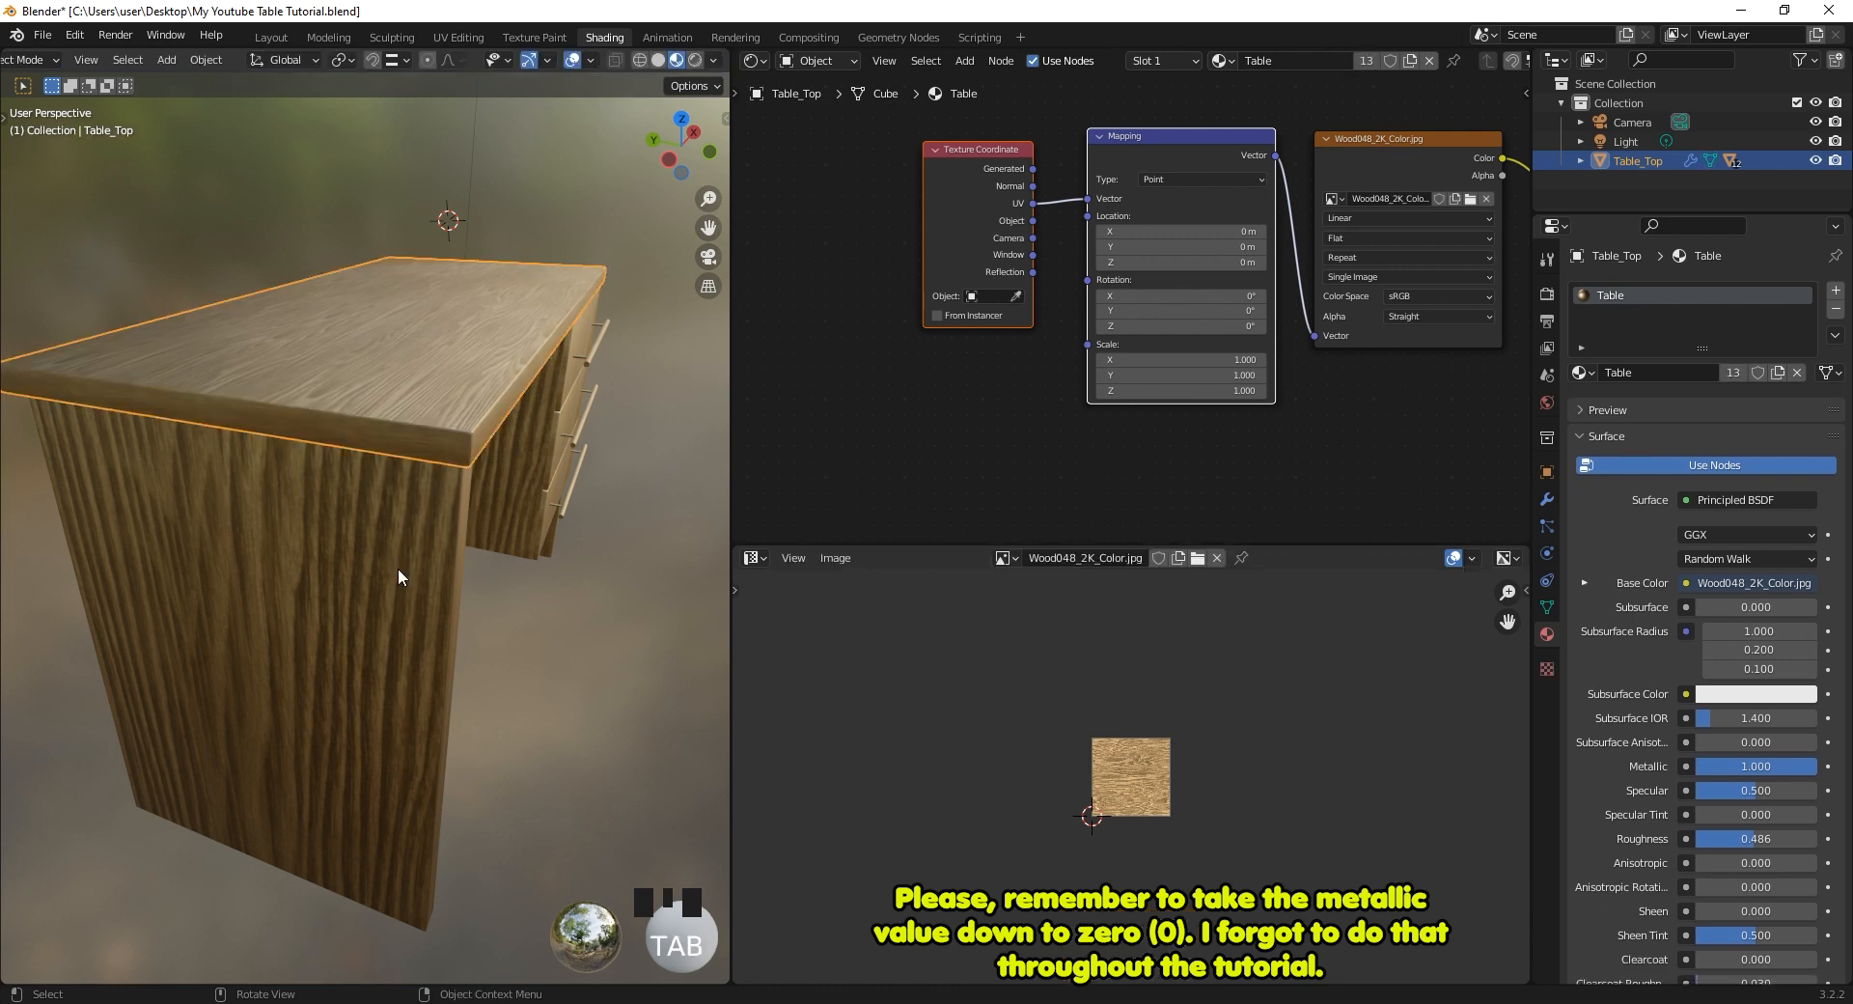
Scale the desk side panels' whole UV layout up to about 6.5 times its size in Edit Mode and return to Object Mode.
{"action": "left_click", "coordinate": [399, 569]}
{"action": "middle_click_drag", "start_coordinate": [399, 569], "coordinate": [232, 539]}
{"action": "key", "text": "Tab"}
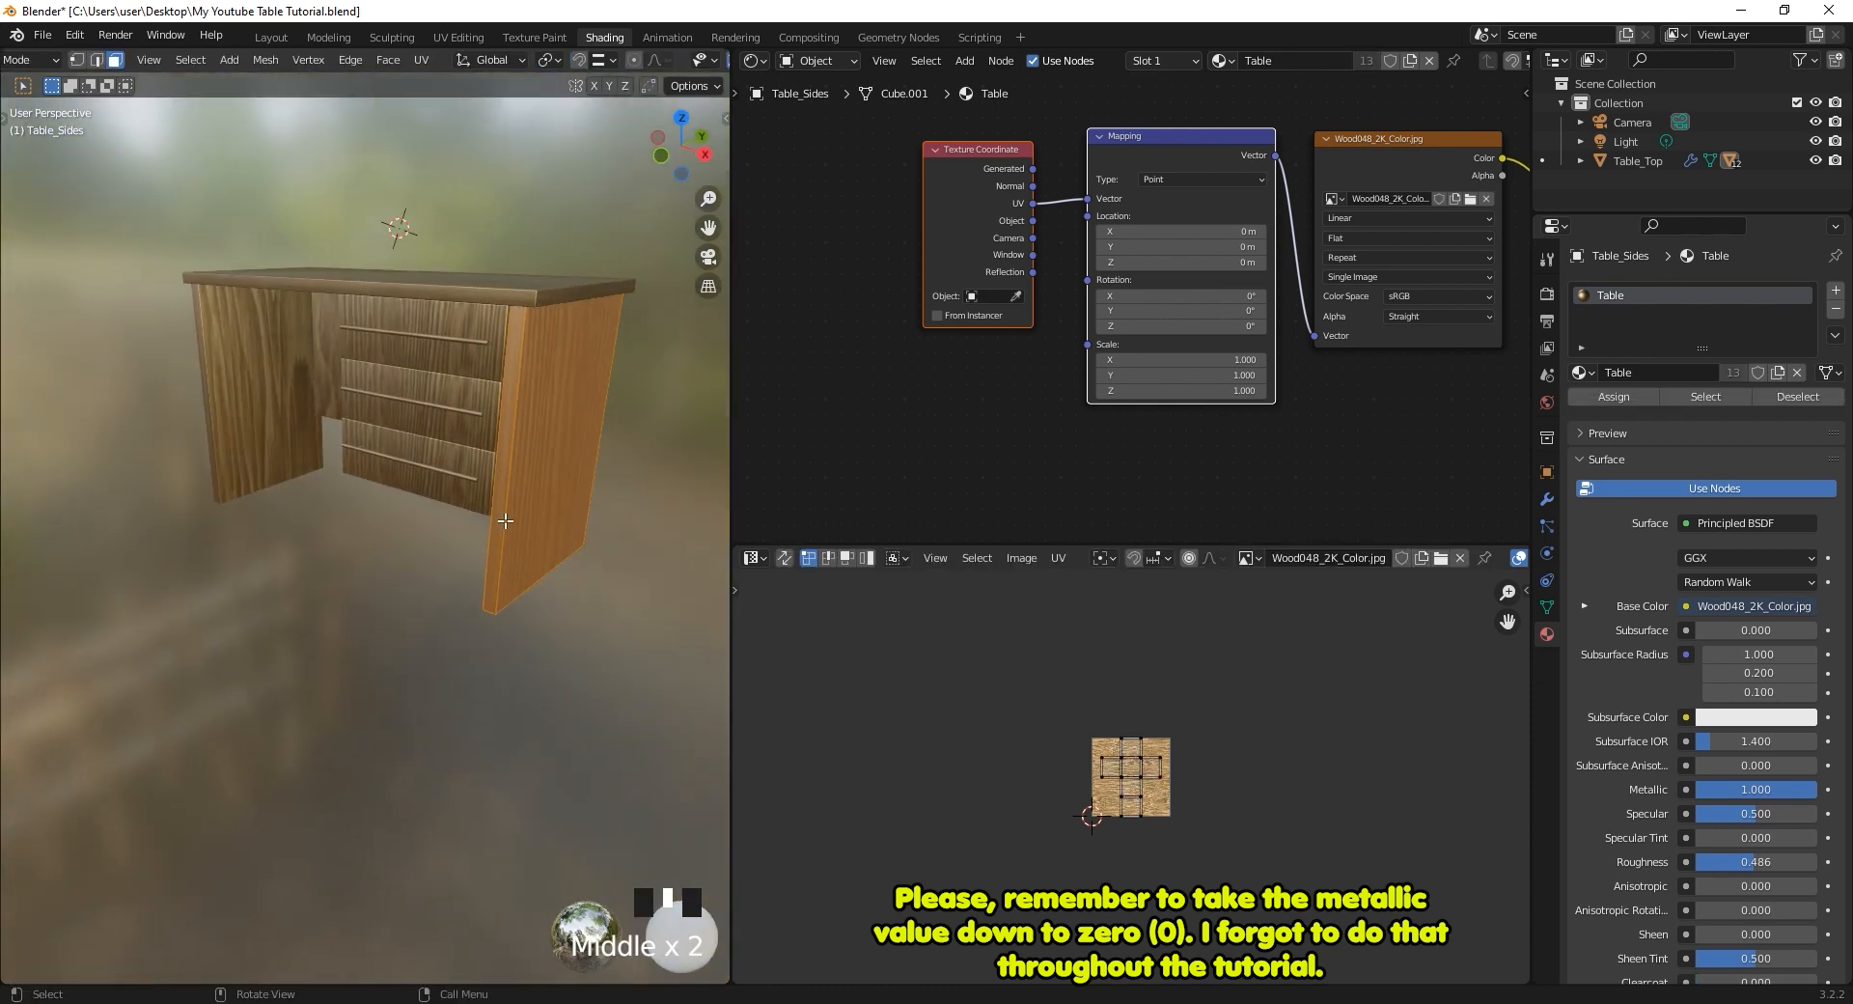
{"action": "scroll", "coordinate": [1145, 810], "scroll_direction": "up", "scroll_amount": 6}
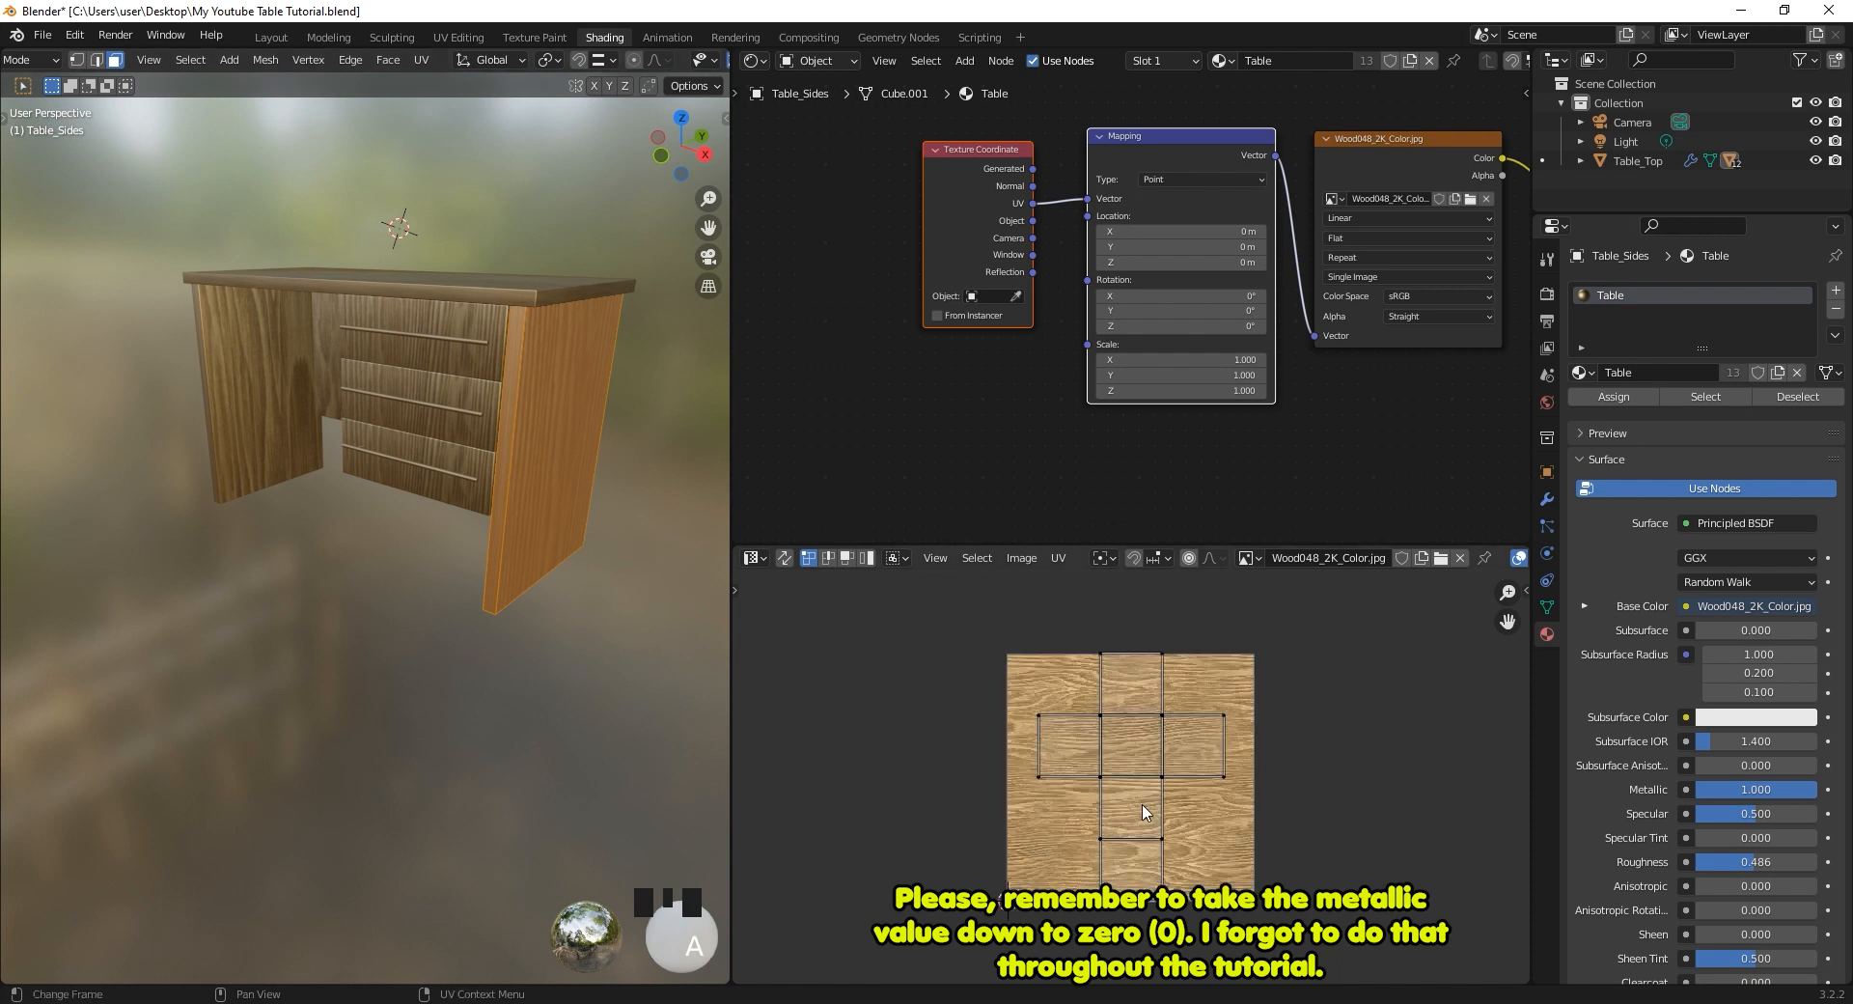
{"action": "middle_click_drag", "start_coordinate": [488, 584], "coordinate": [333, 554]}
{"action": "scroll", "coordinate": [444, 570], "scroll_direction": "up", "scroll_amount": 2}
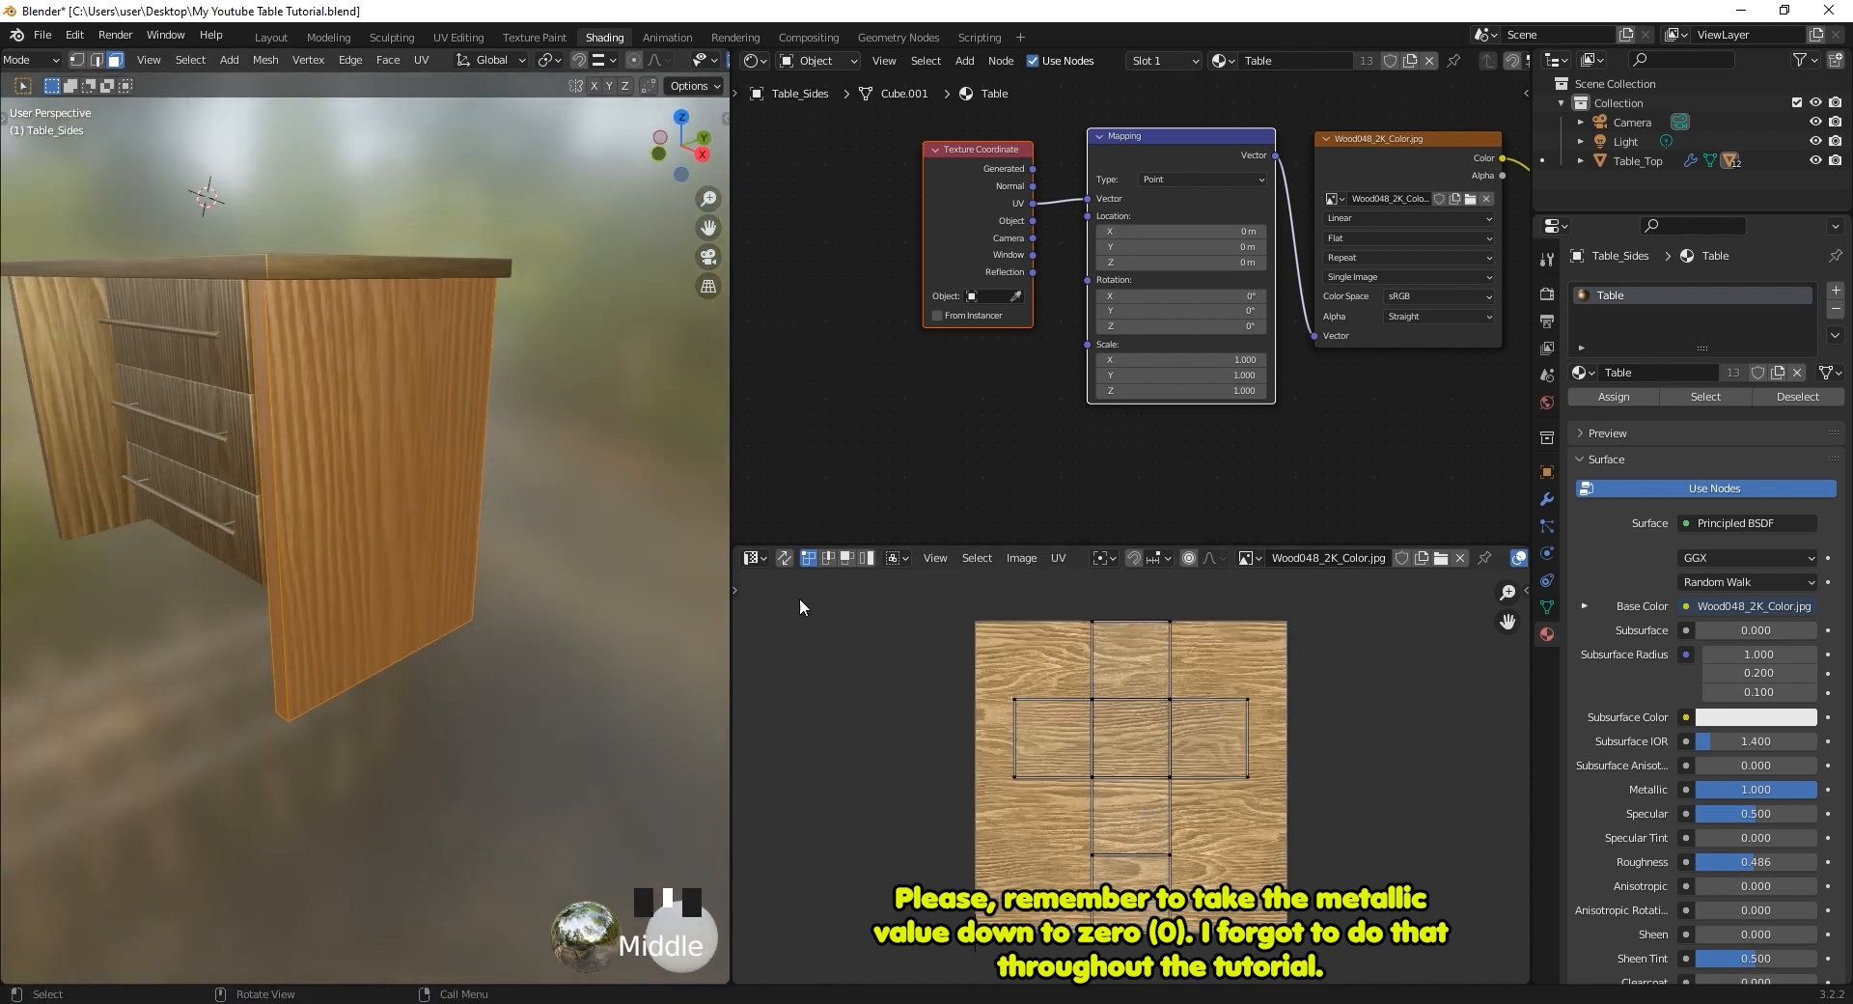
{"action": "key", "text": "a"}
{"action": "key", "text": "s"}
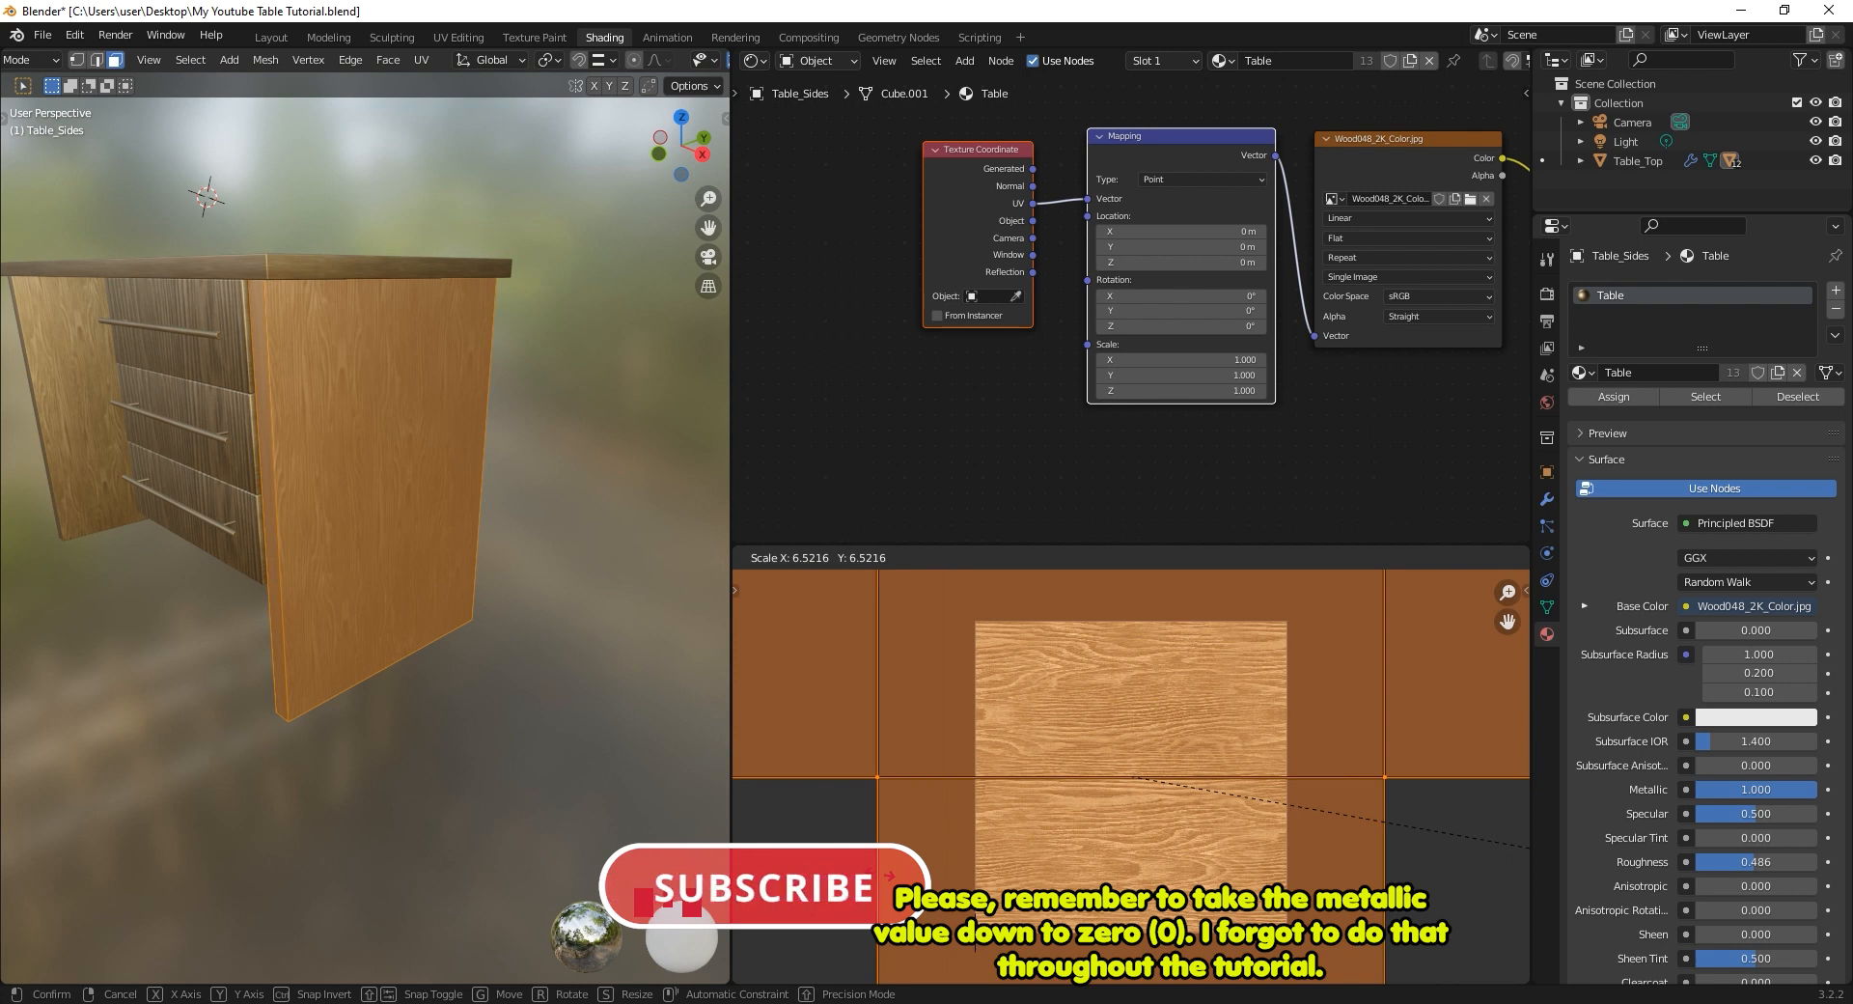
{"action": "left_click", "coordinate": [907, 809]}
{"action": "scroll", "coordinate": [270, 502], "scroll_direction": "down", "scroll_amount": 2}
{"action": "middle_click_drag", "start_coordinate": [232, 502], "coordinate": [401, 515]}
{"action": "key", "text": "Tab"}
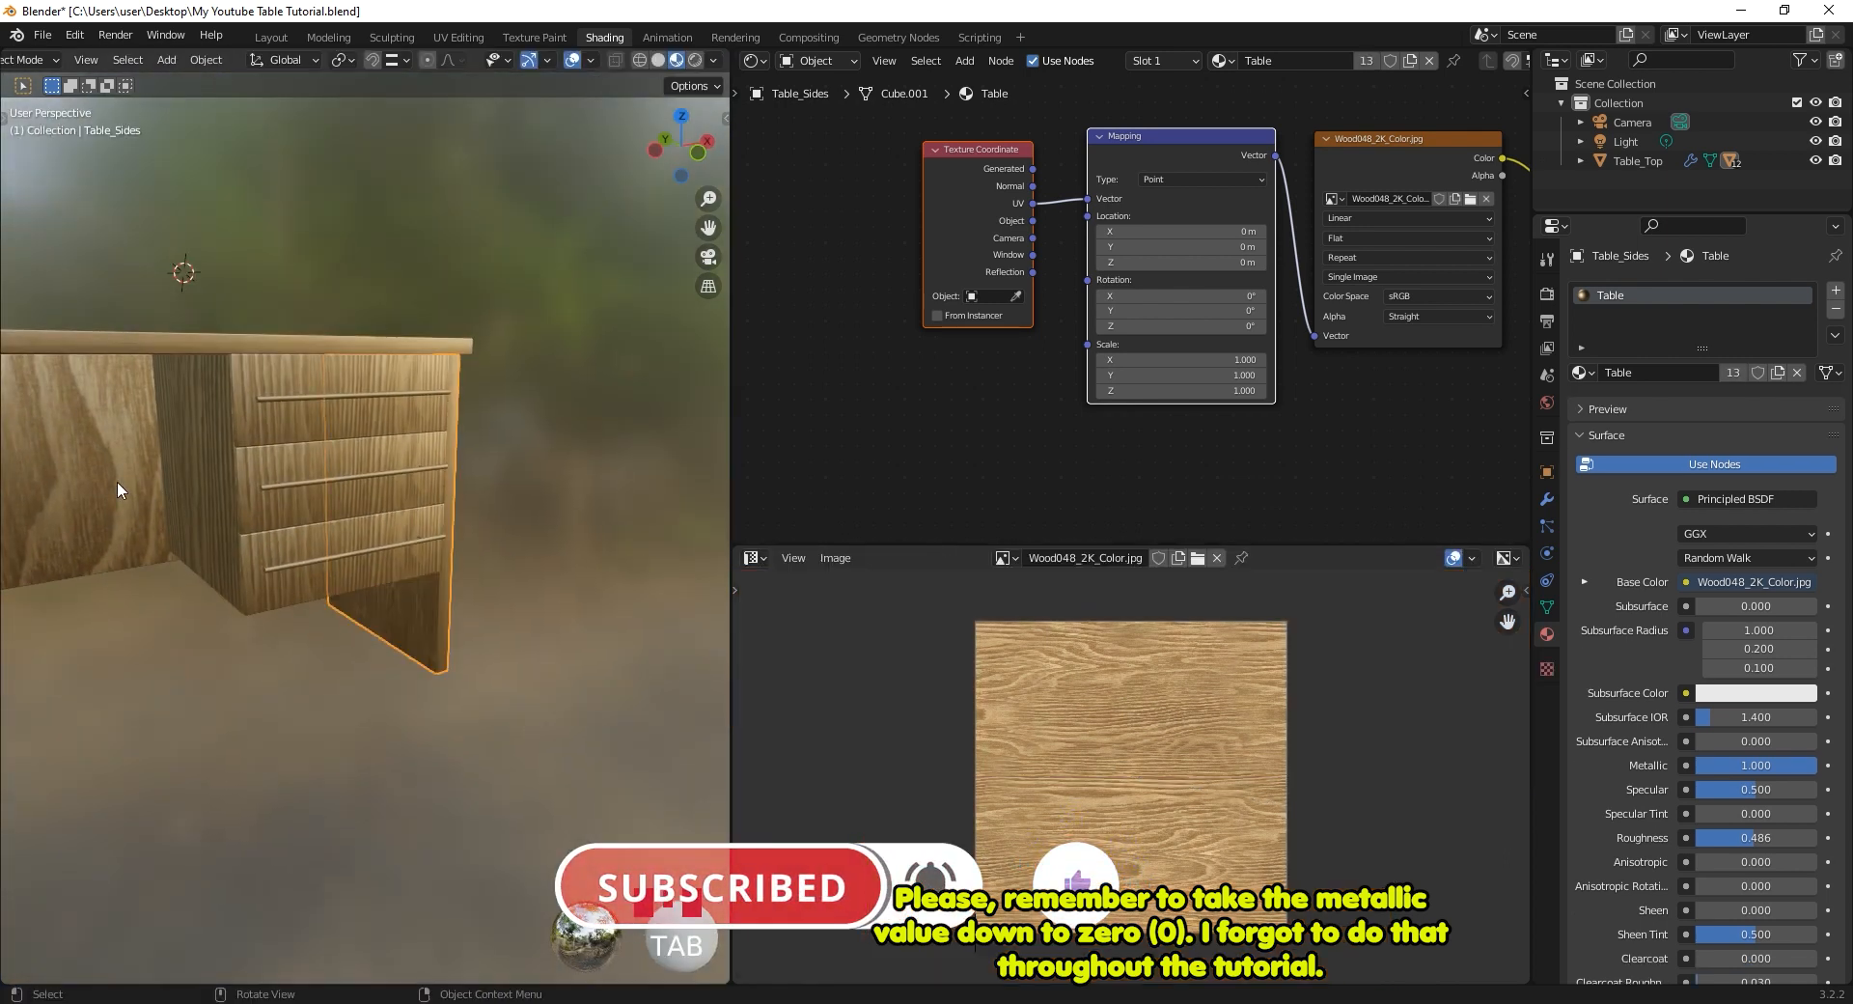
Select the desk's back panel in Edit Mode and scale its whole UV layout up to about 3 times its size.
{"action": "left_click", "coordinate": [116, 480]}
{"action": "key", "text": "Tab"}
{"action": "key", "text": "a"}
{"action": "key", "text": "s"}
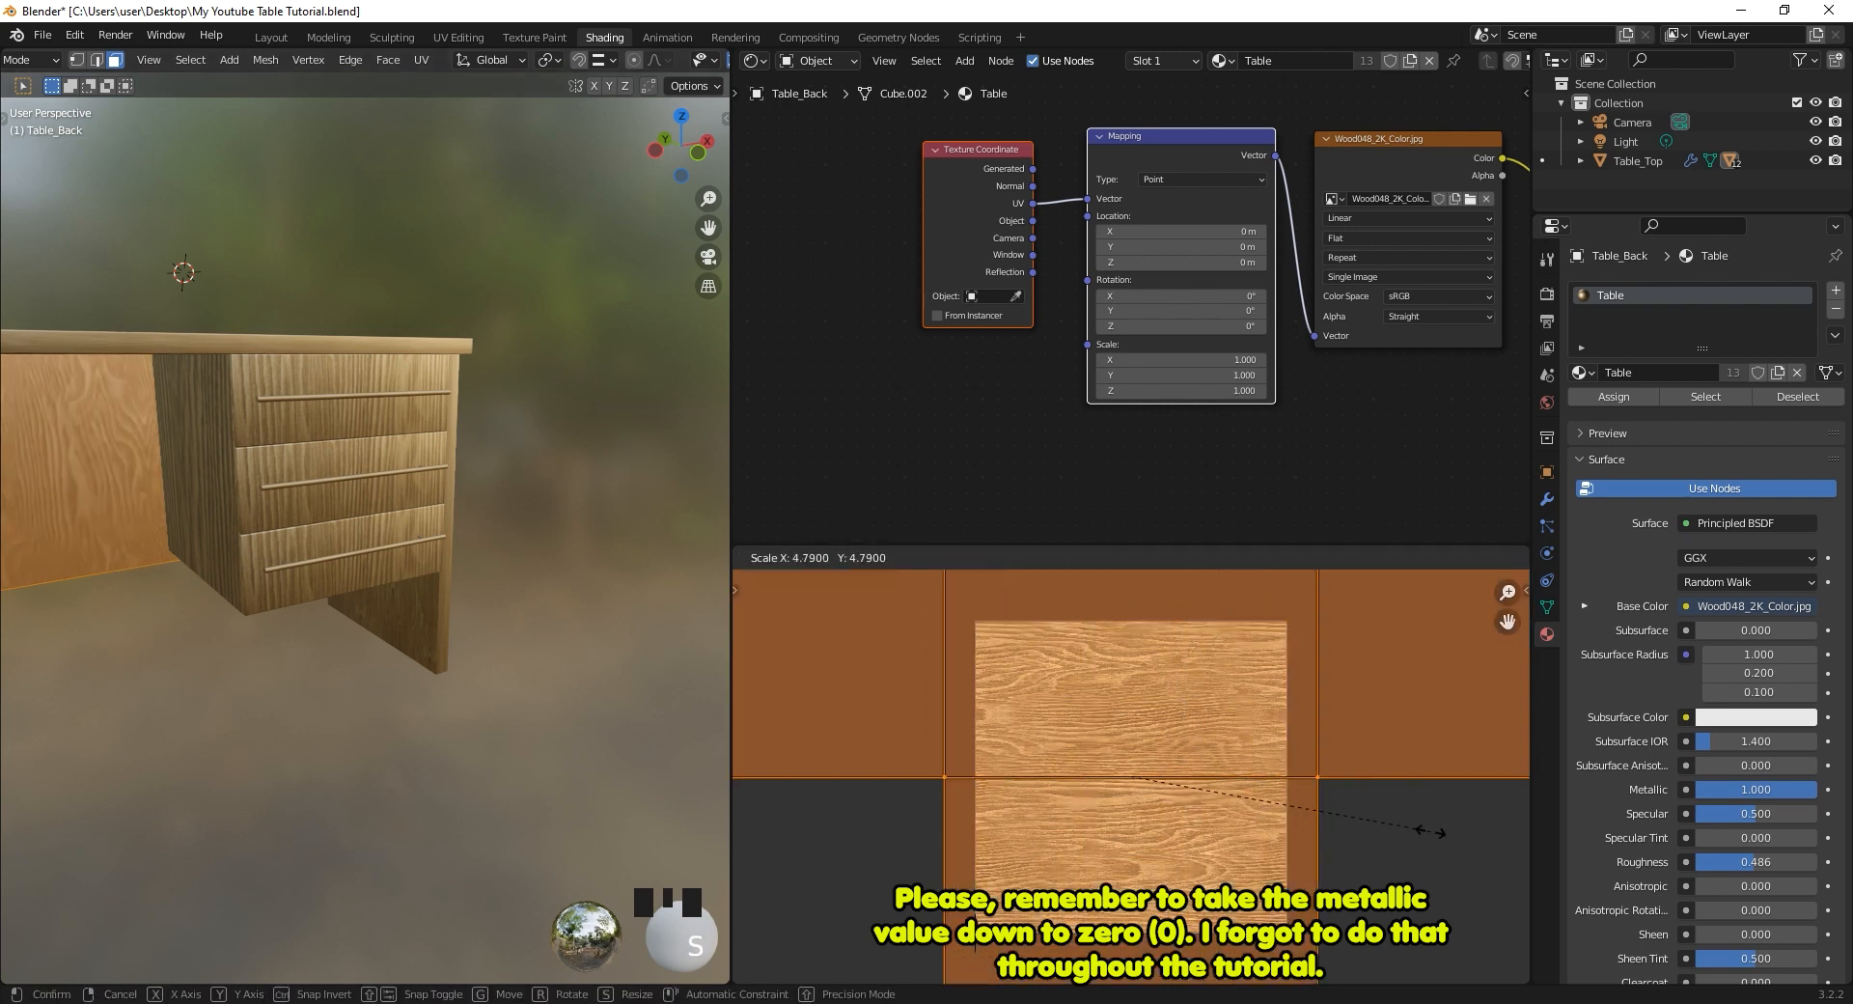
{"action": "left_click", "coordinate": [1322, 817]}
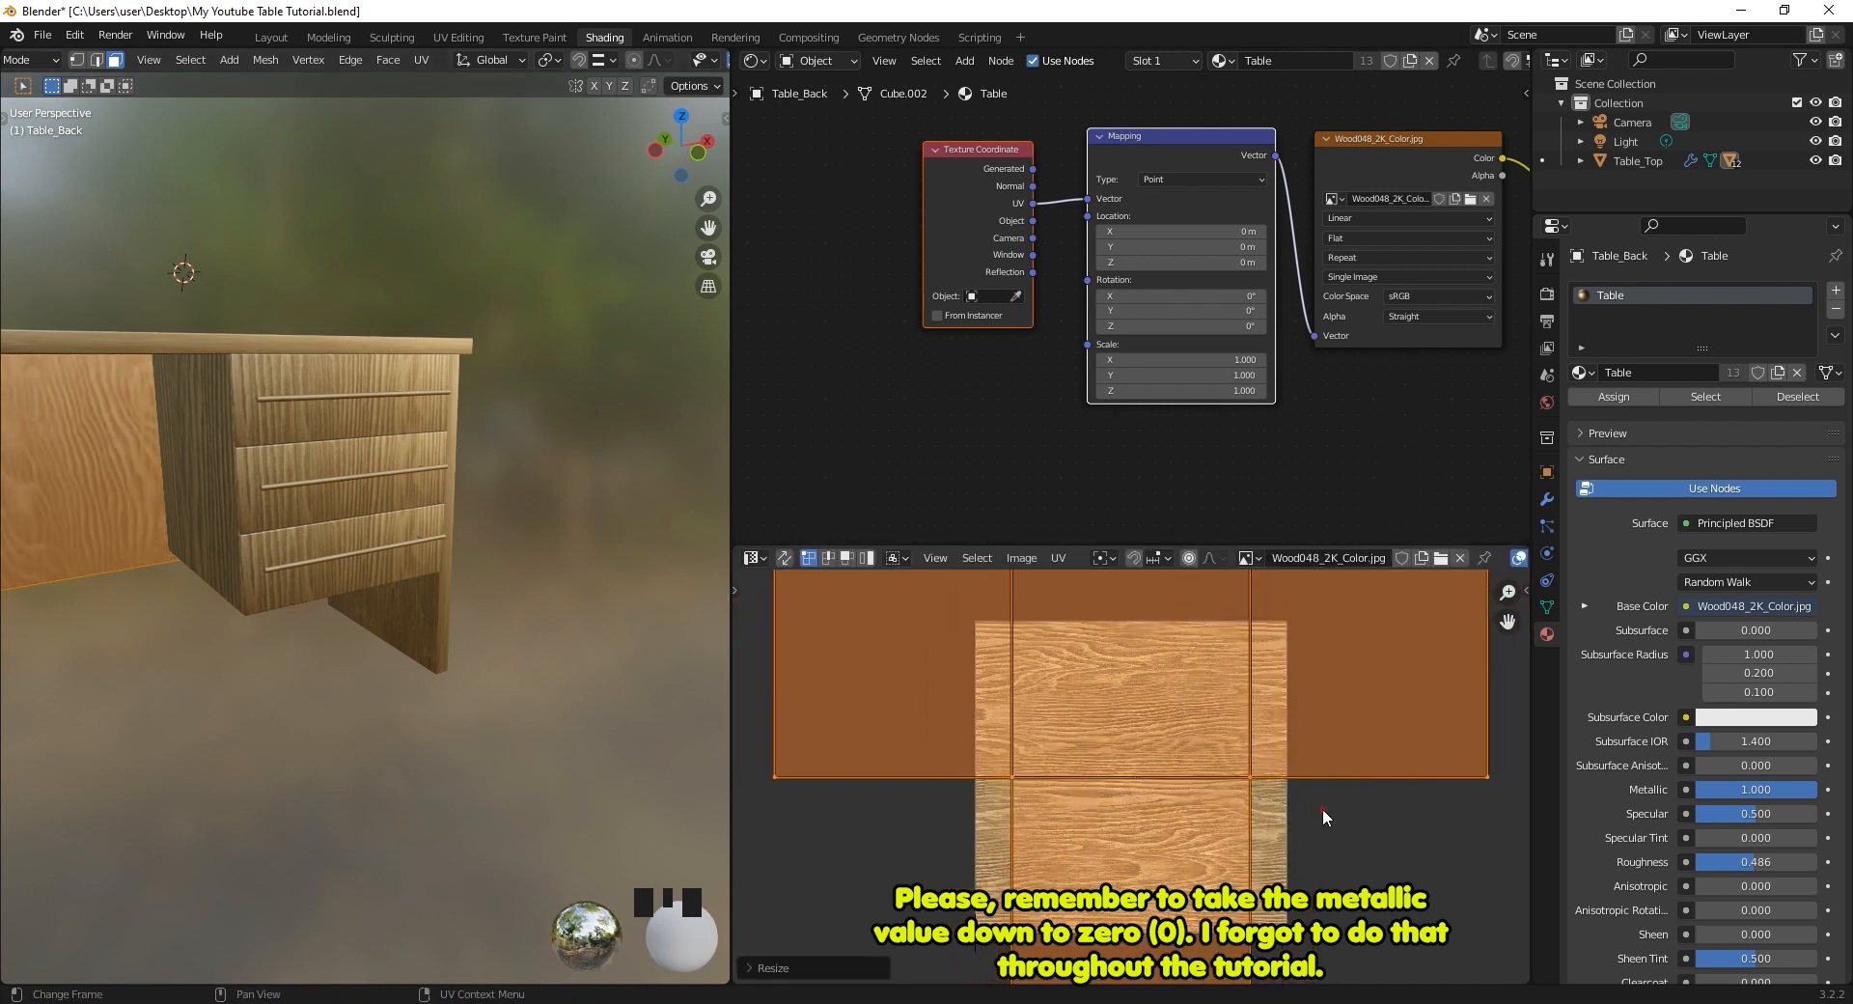
Rotate the back panel's UV layout by 90° so the wood grain runs horizontally.
{"action": "key", "text": "r"}
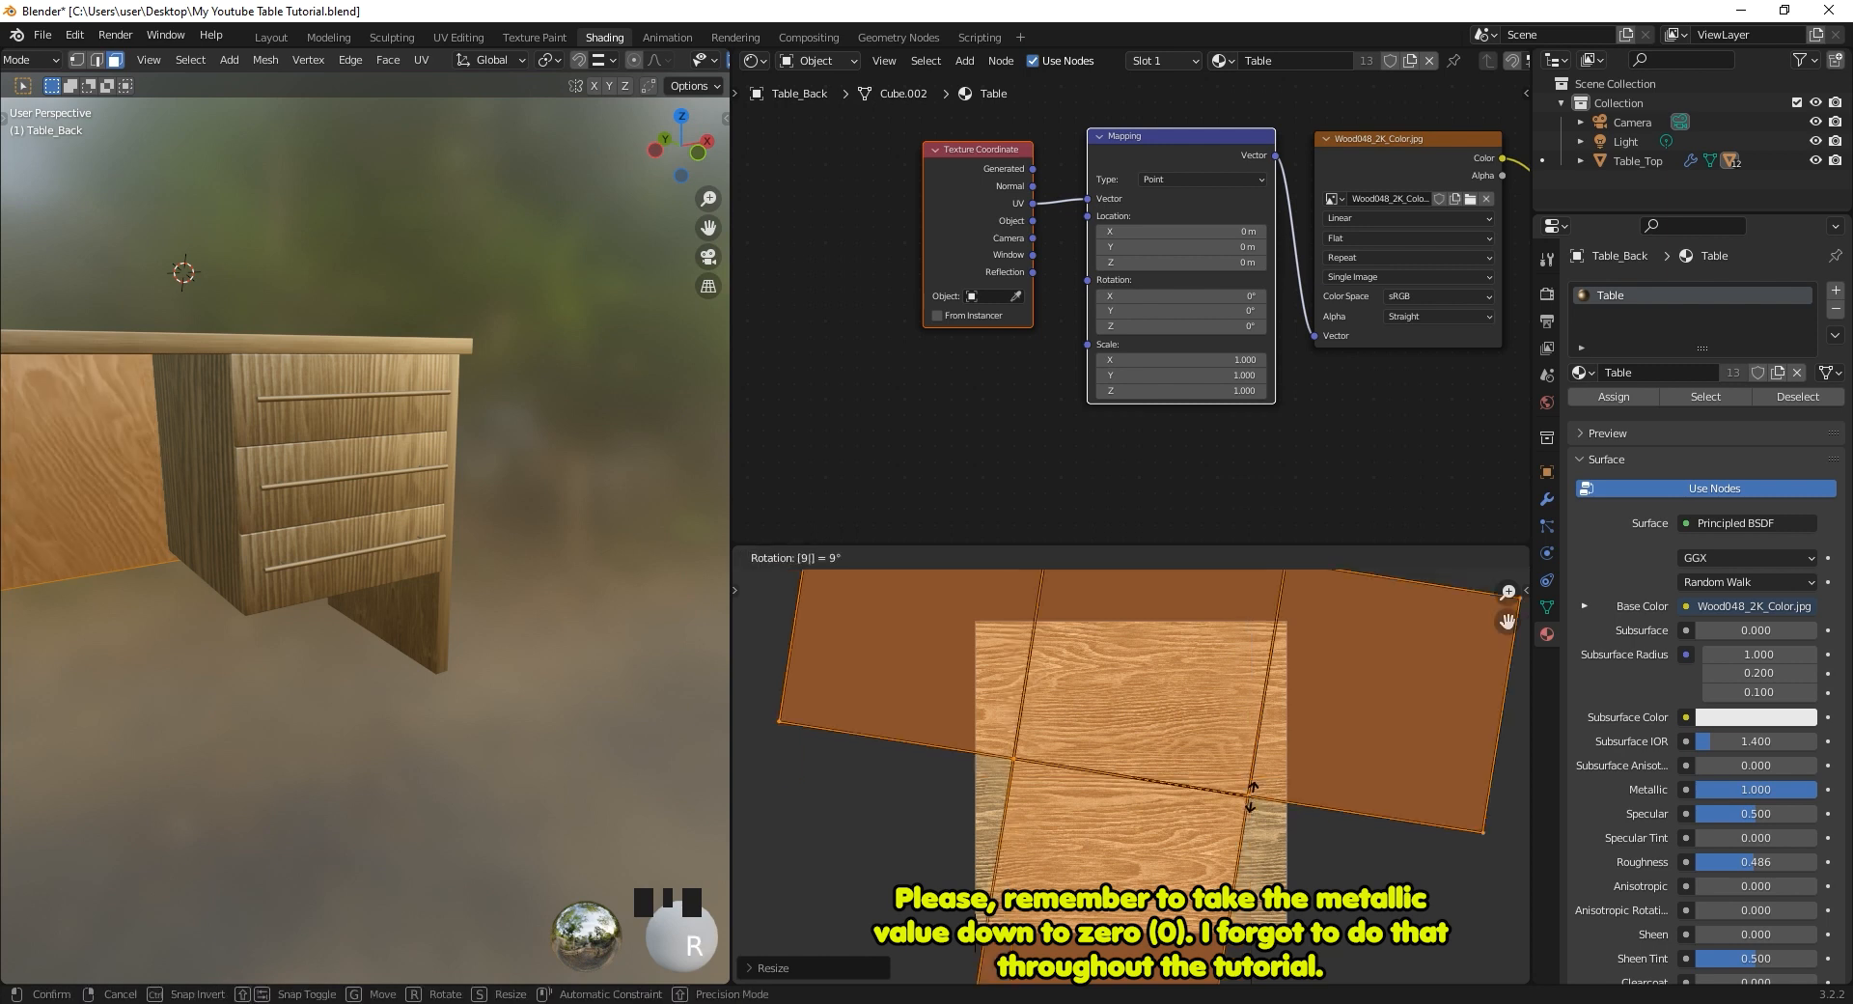
{"action": "left_click", "coordinate": [1251, 797]}
{"action": "scroll", "coordinate": [39, 536], "scroll_direction": "down", "scroll_amount": 4}
{"action": "middle_click_drag", "start_coordinate": [77, 512], "coordinate": [321, 527]}
Scale the back panel's entire UV layout up further for a finer wood grain and return to Object Mode.
{"action": "key", "text": "alt+a"}
{"action": "scroll", "coordinate": [398, 574], "scroll_direction": "up", "scroll_amount": 6}
{"action": "left_click", "coordinate": [177, 493]}
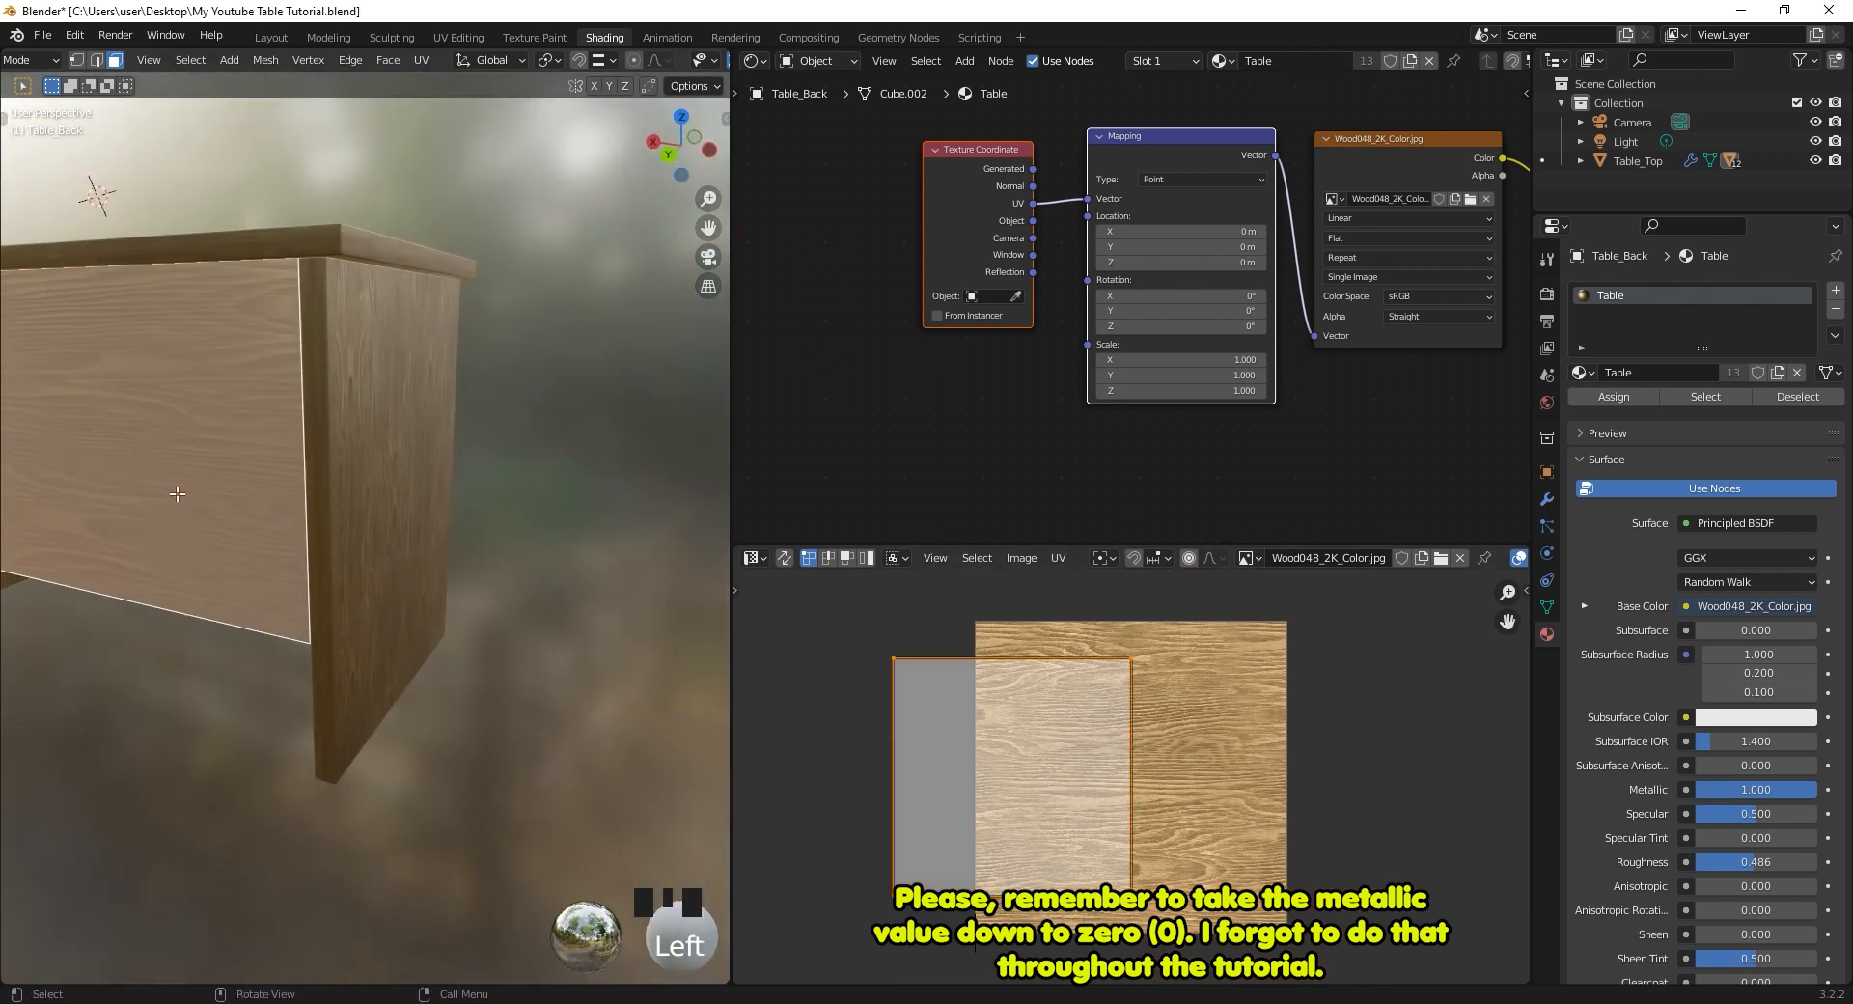
{"action": "key", "text": "a"}
{"action": "key", "text": "s"}
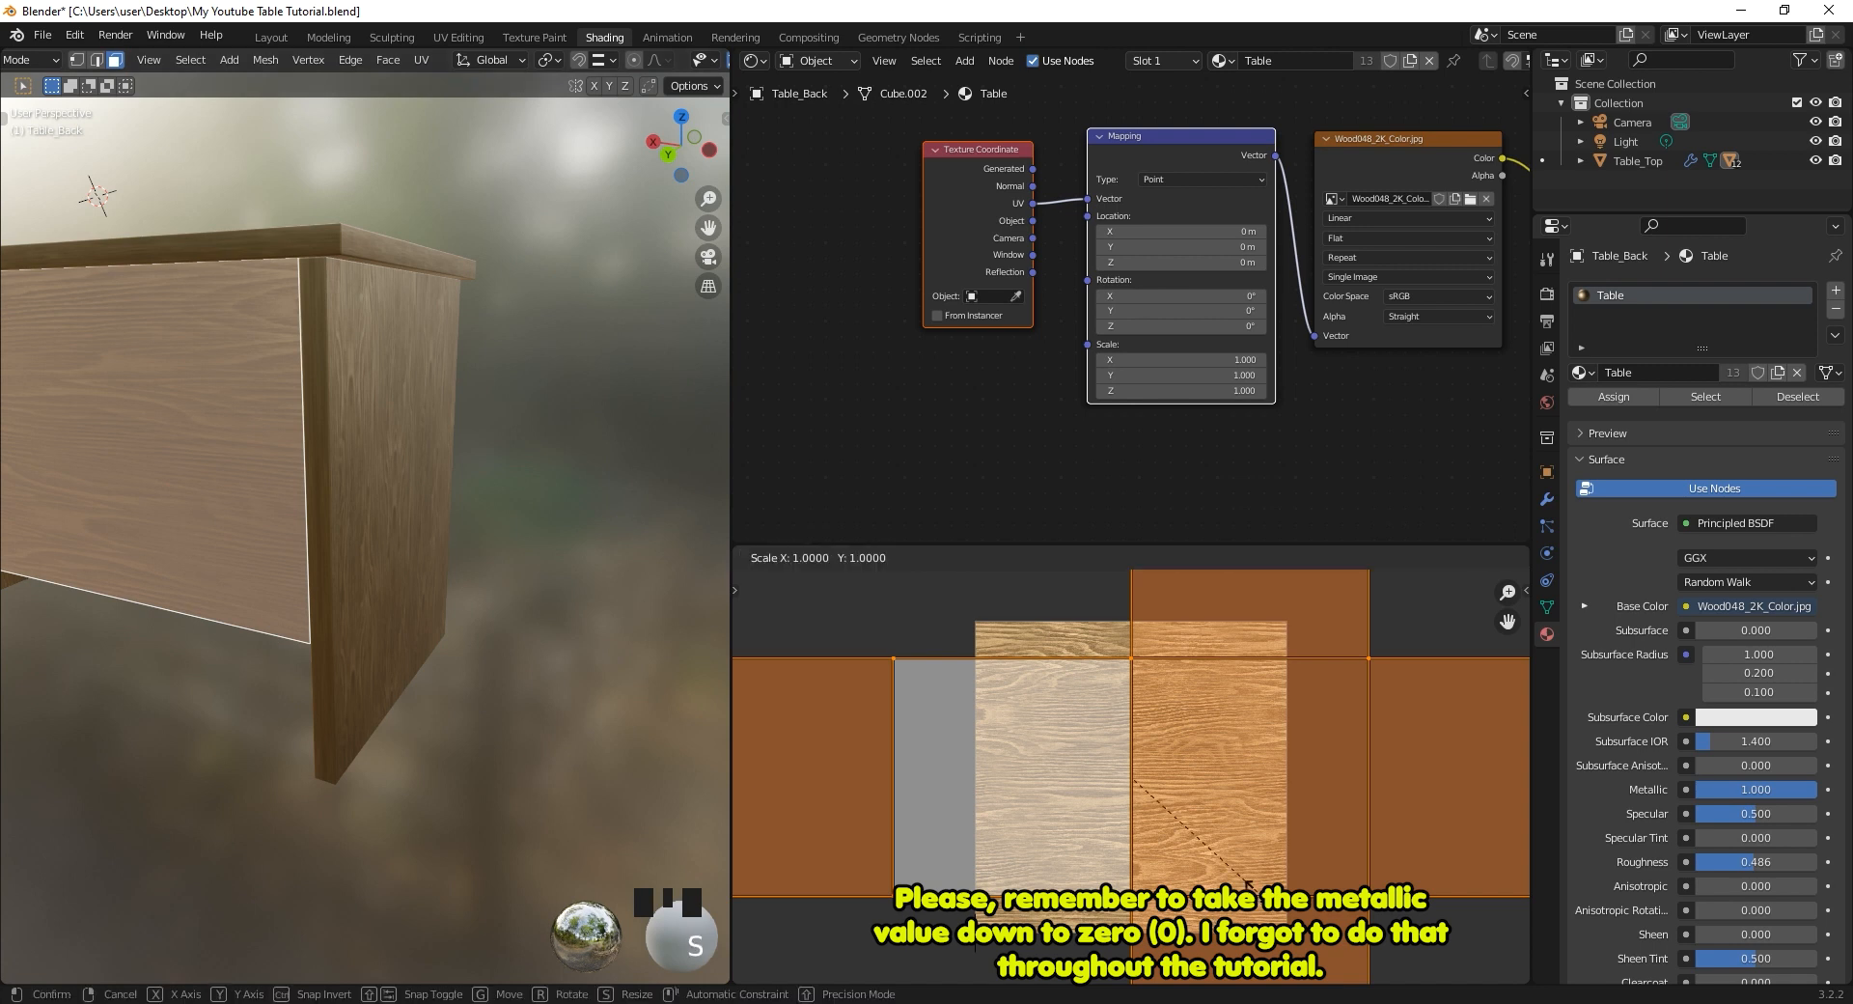
{"action": "left_click", "coordinate": [1445, 941]}
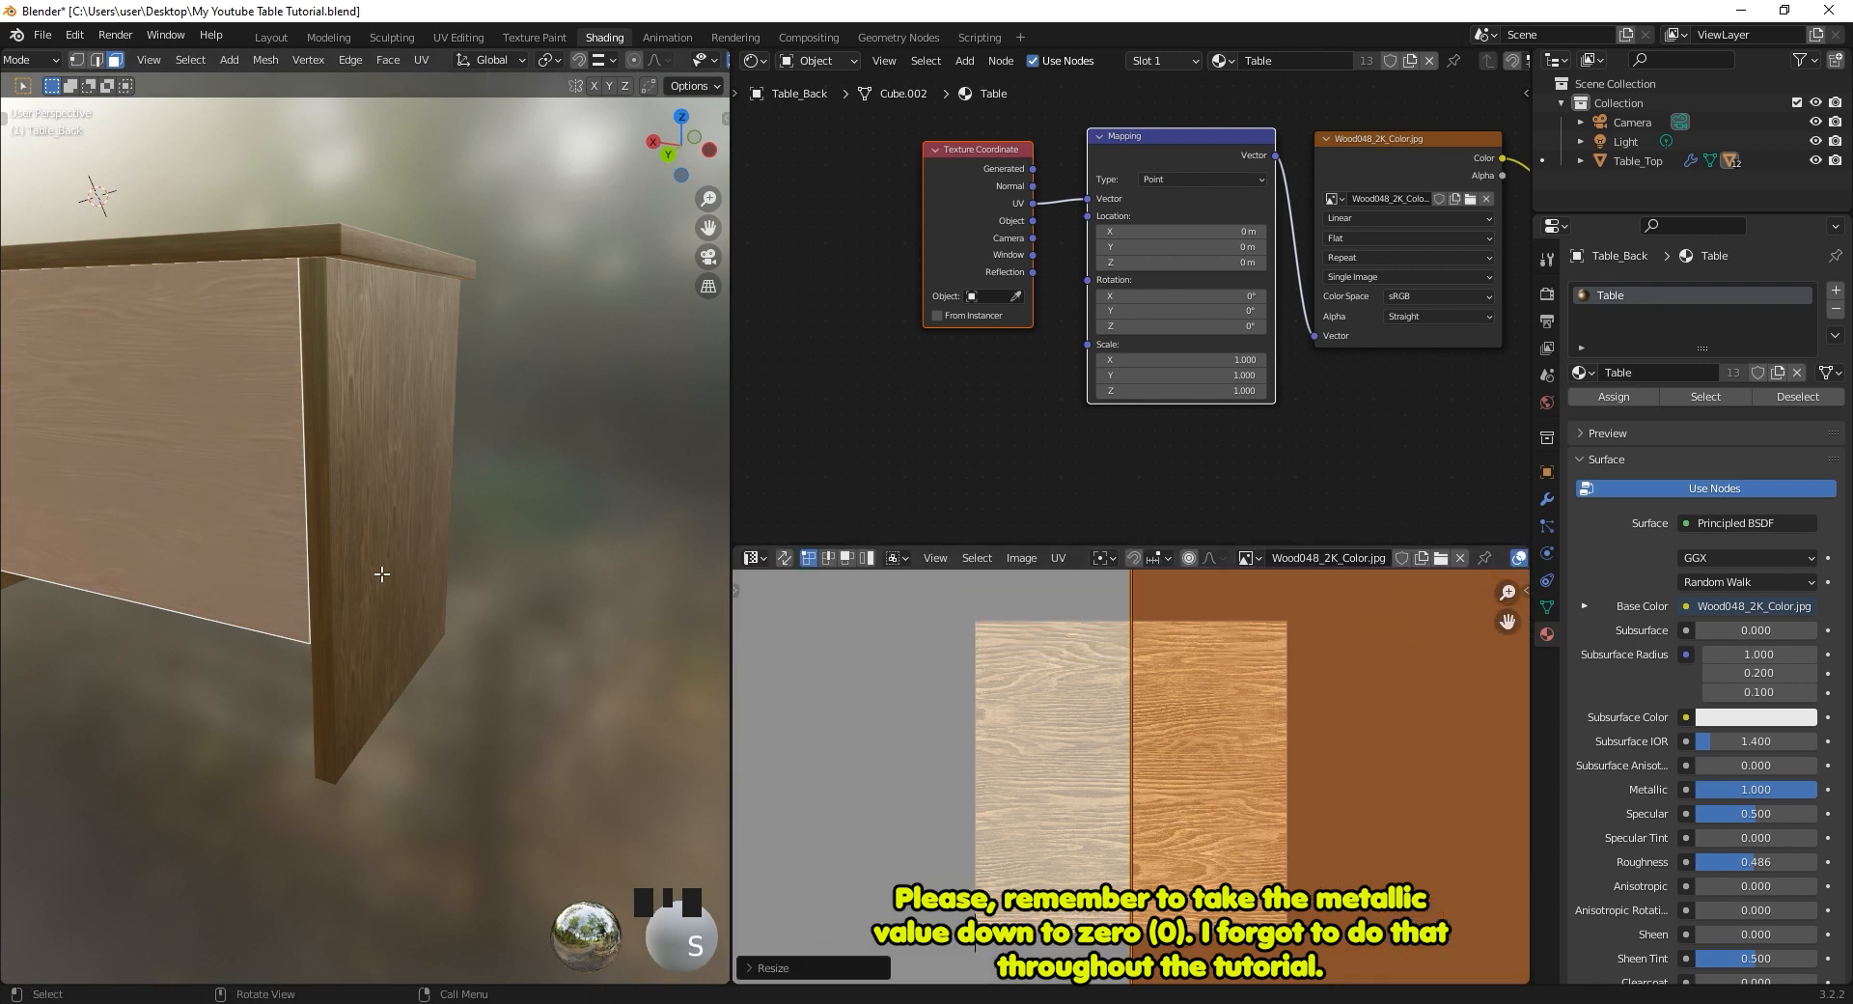
{"action": "scroll", "coordinate": [387, 570], "scroll_direction": "down", "scroll_amount": 2}
{"action": "middle_click_drag", "start_coordinate": [372, 559], "coordinate": [207, 546]}
{"action": "scroll", "coordinate": [305, 559], "scroll_direction": "up", "scroll_amount": 2}
{"action": "key", "text": "Tab"}
Scale the drawer cupboard's whole UV layout up about 4.3 times, shift it slightly down over the wood image, and leave Edit Mode.
{"action": "left_click", "coordinate": [192, 497]}
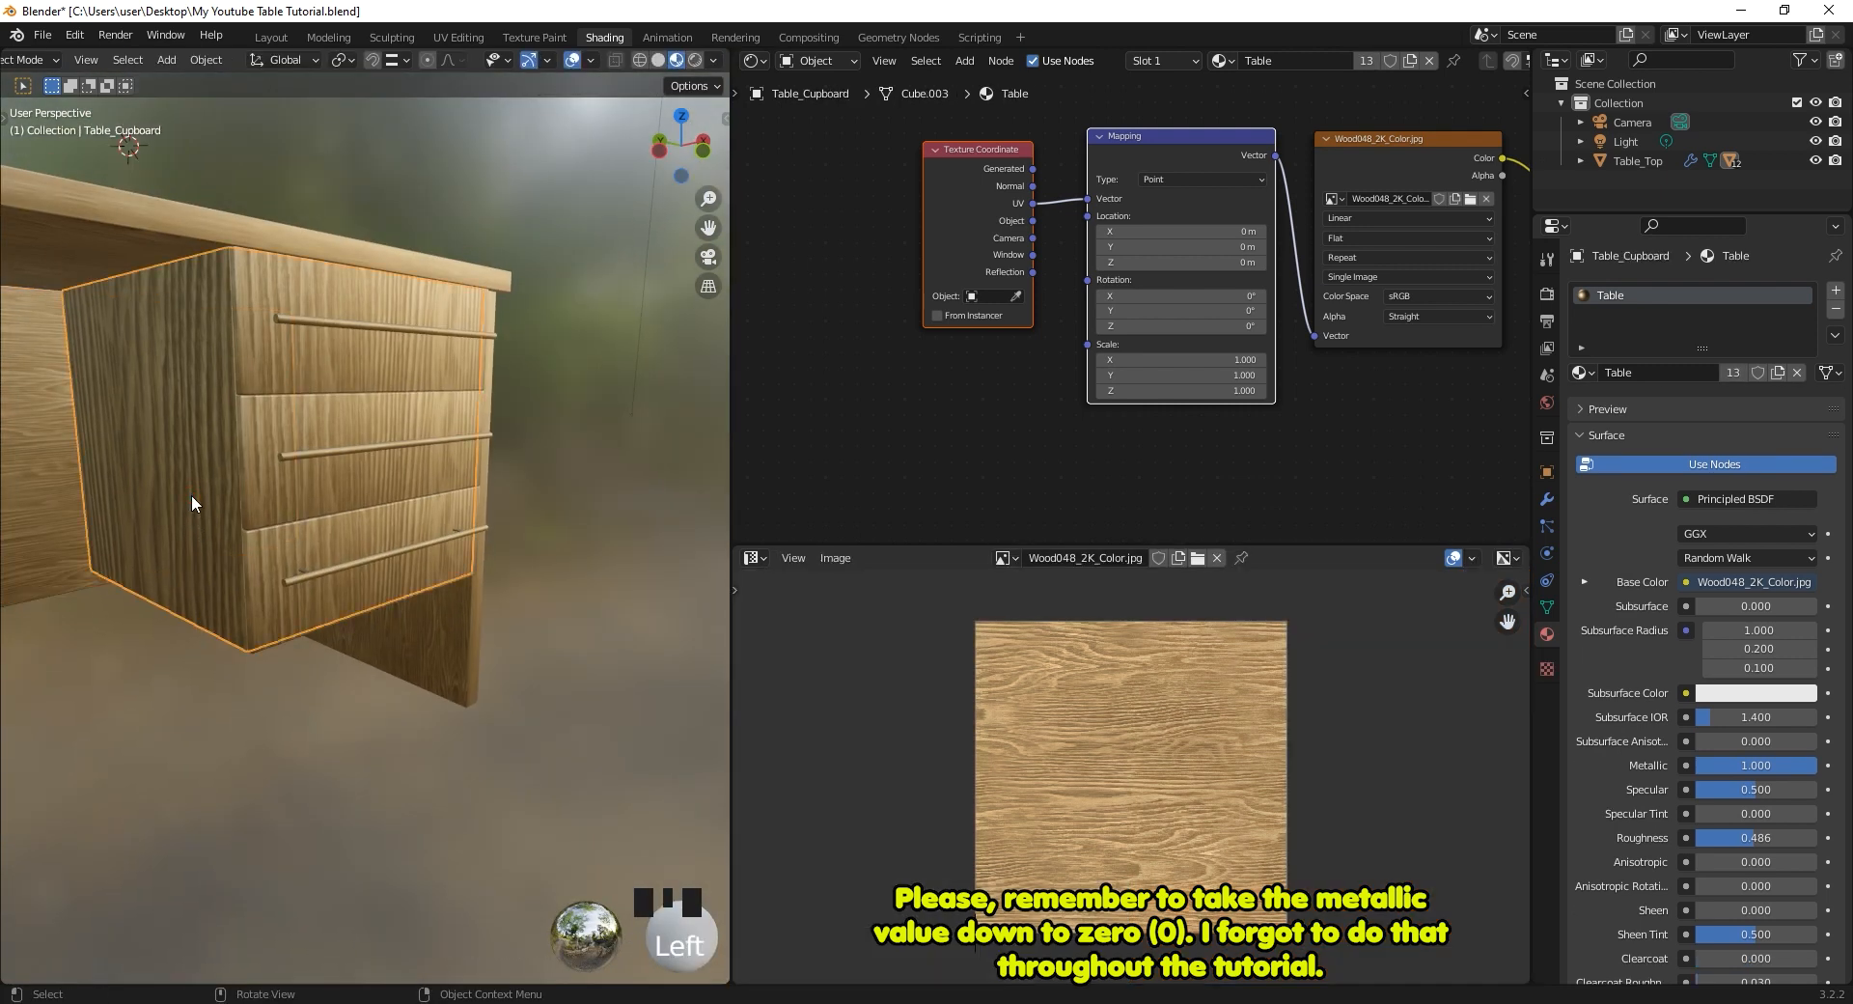
{"action": "key", "text": "Tab"}
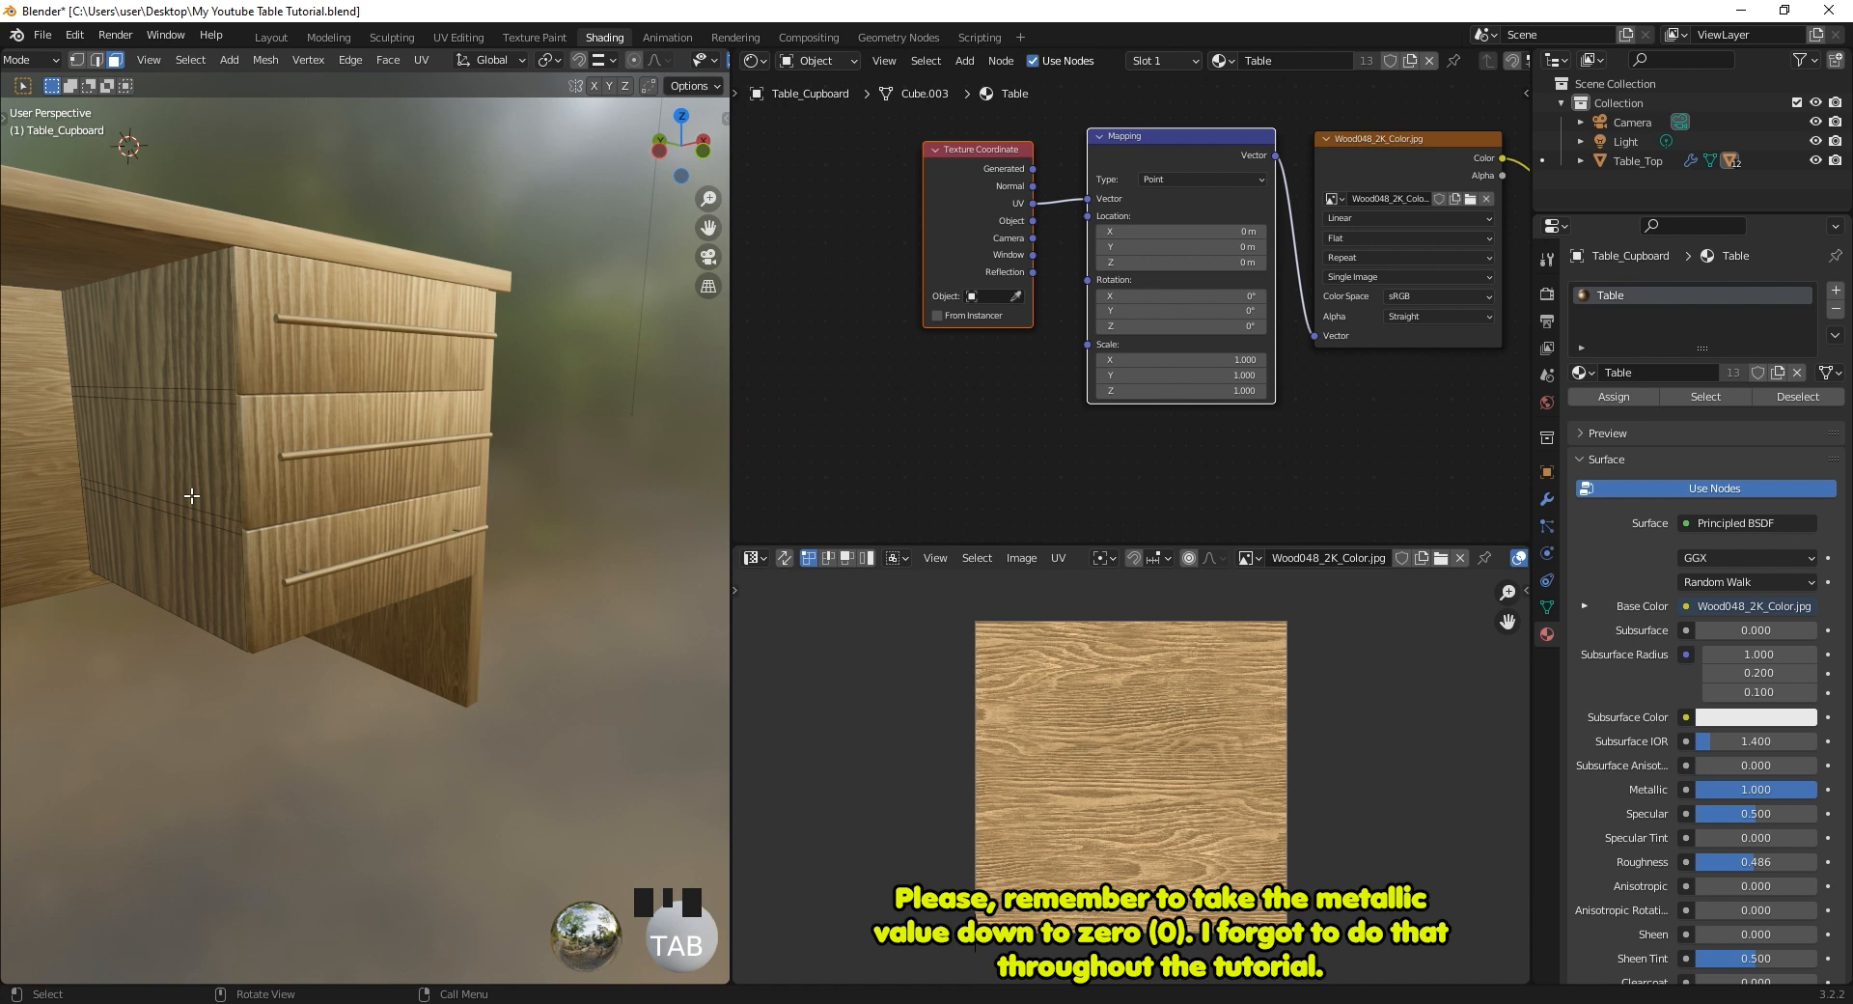
{"action": "key", "text": "a"}
{"action": "key", "text": "a"}
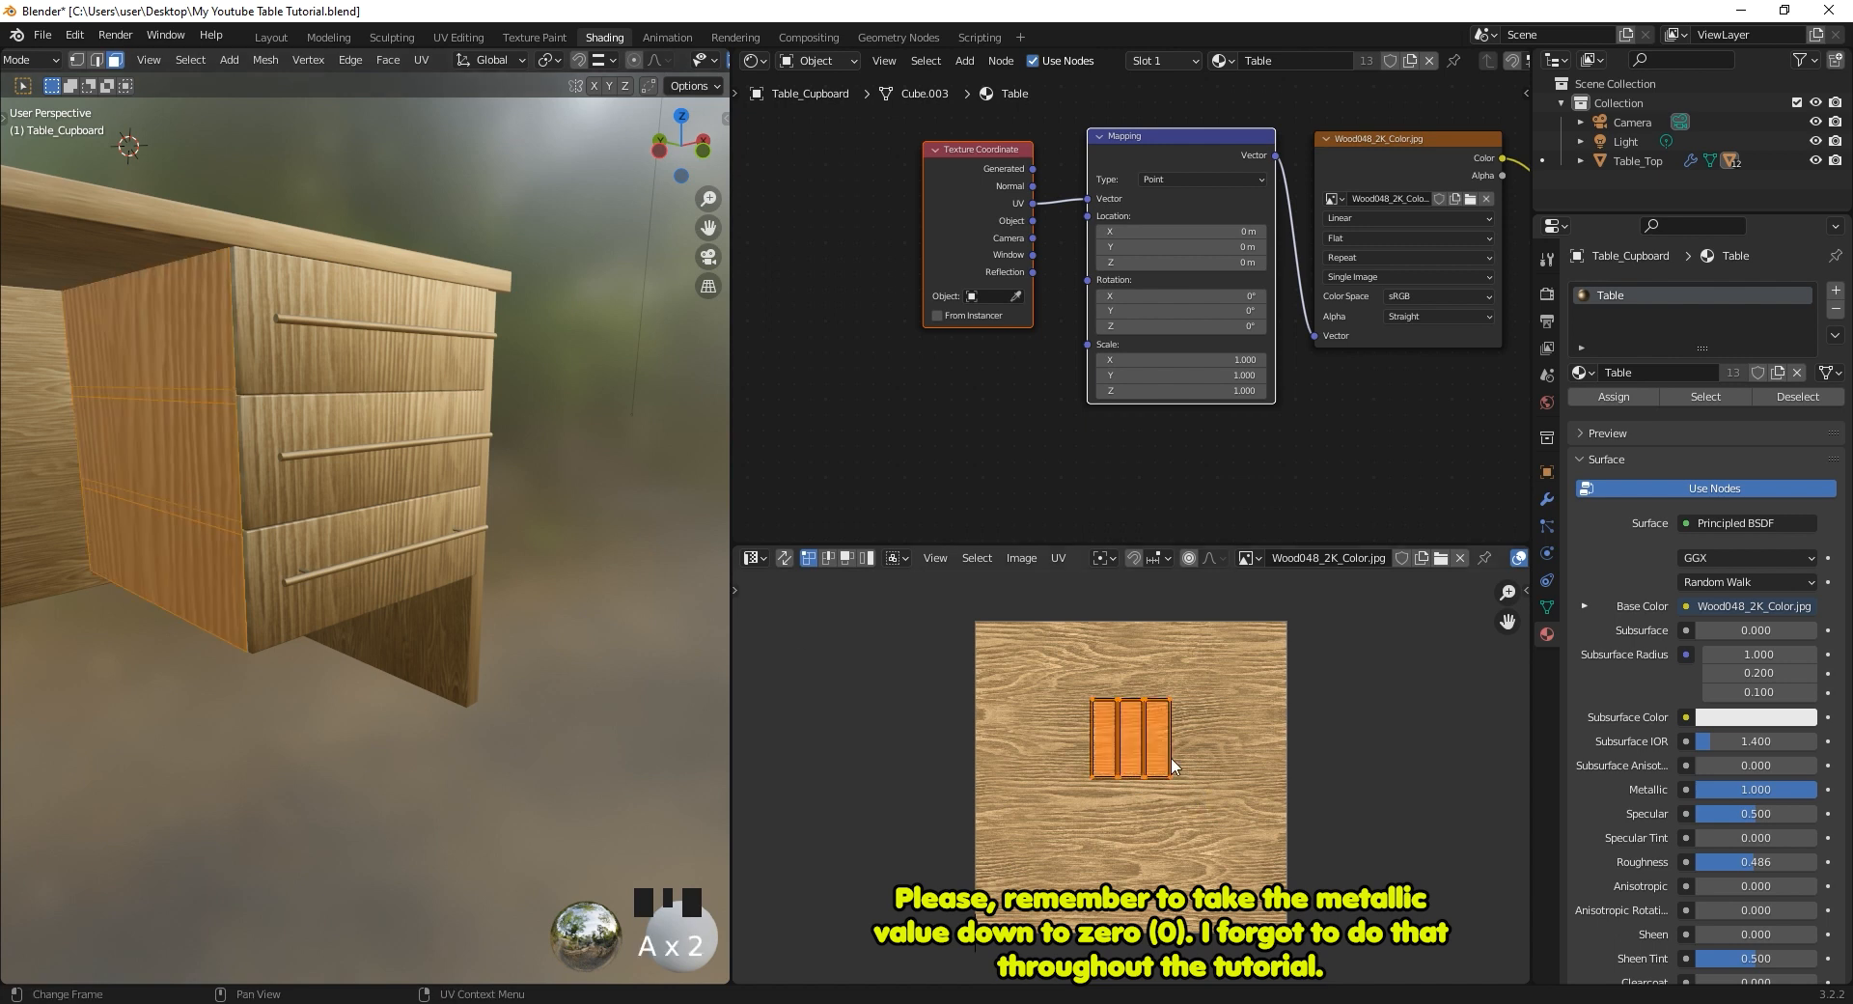
{"action": "key", "text": "s"}
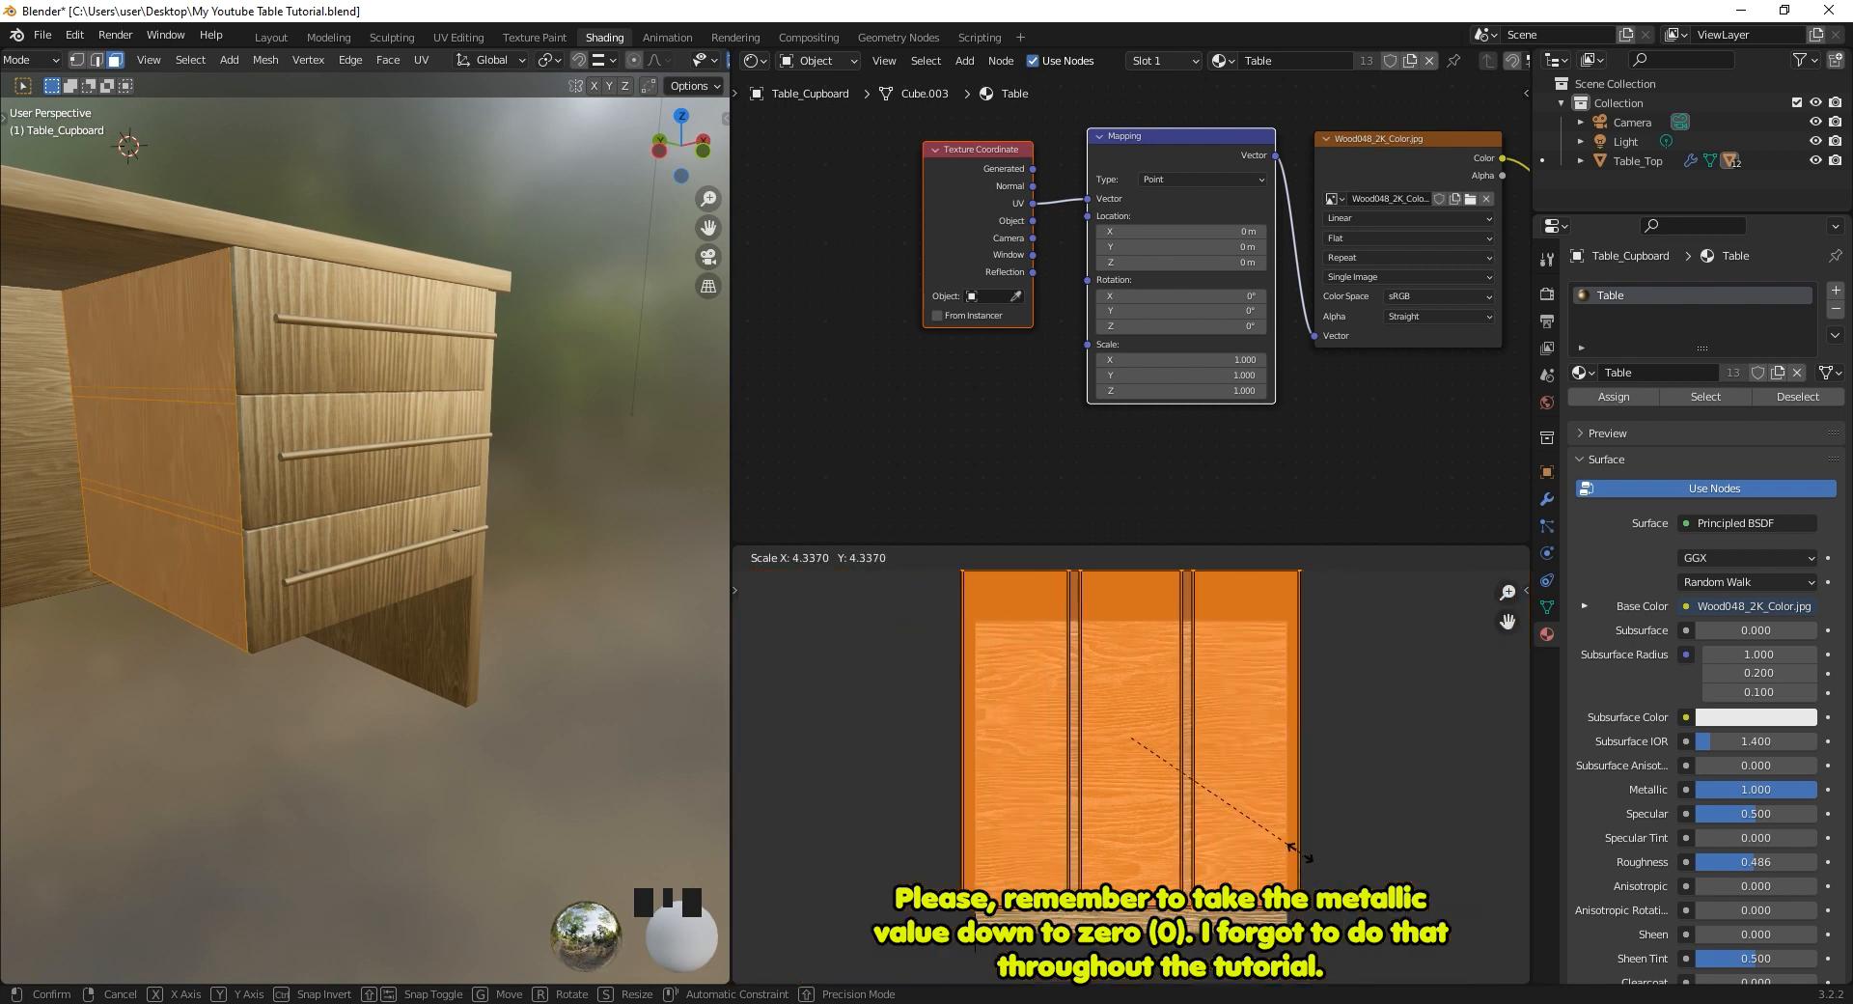
{"action": "left_click", "coordinate": [1301, 851]}
{"action": "key", "text": "g"}
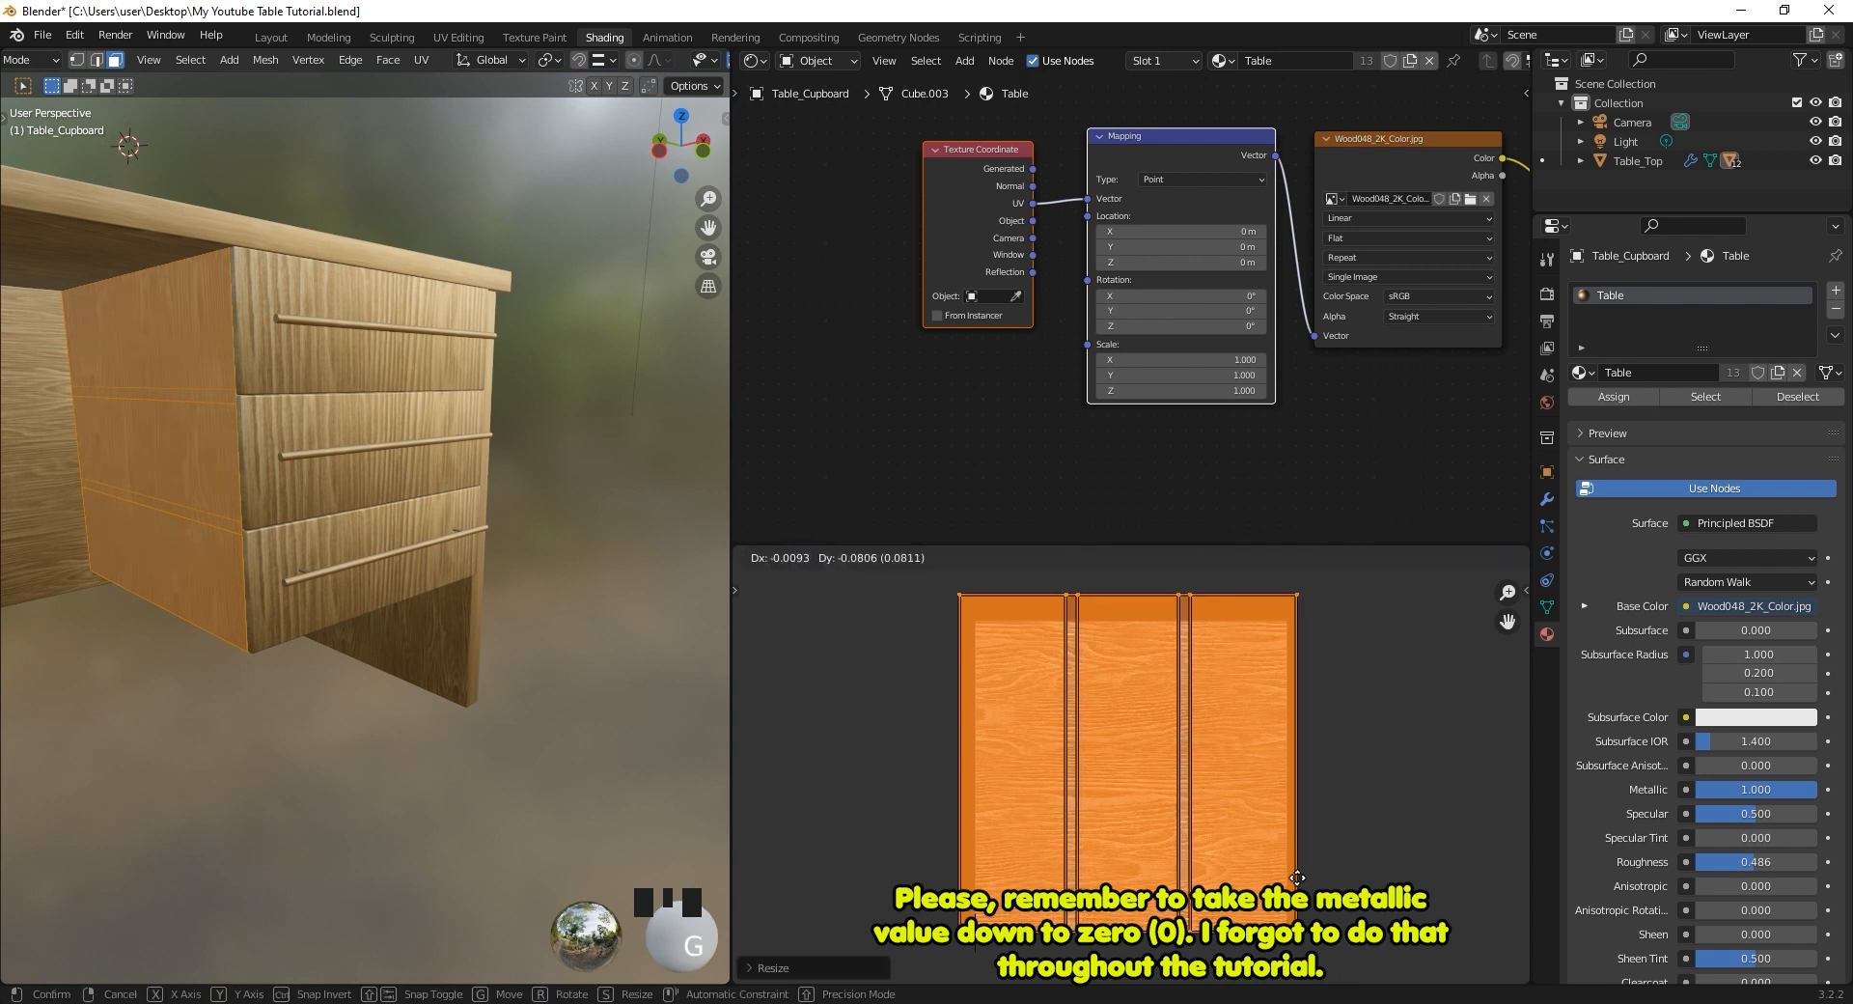
{"action": "left_click", "coordinate": [1296, 884]}
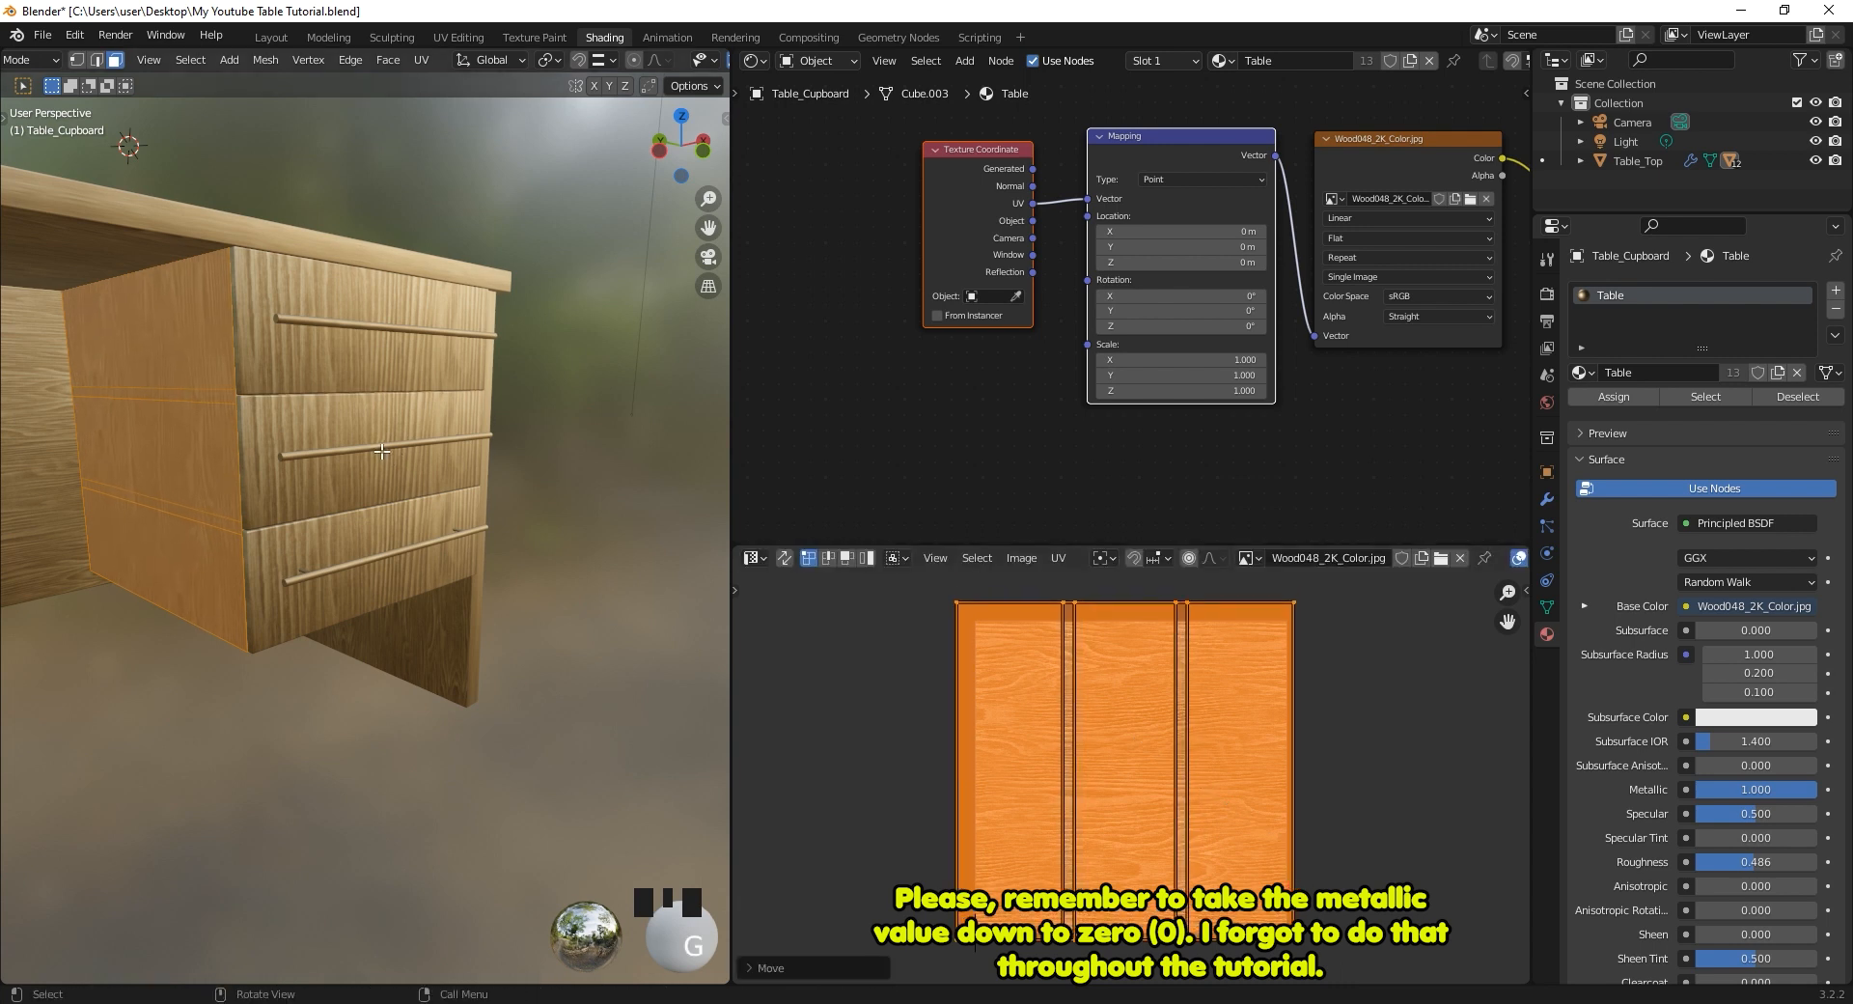
{"action": "key", "text": "Tab"}
Open the top drawer front in Edit Mode and select its whole UV layout.
{"action": "left_click", "coordinate": [323, 380]}
{"action": "middle_click_drag", "start_coordinate": [320, 371], "coordinate": [394, 444], "text": "shift"}
{"action": "scroll", "coordinate": [334, 520], "scroll_direction": "up", "scroll_amount": 1}
{"action": "key", "text": "Tab"}
{"action": "key", "text": "a"}
{"action": "key", "text": "a"}
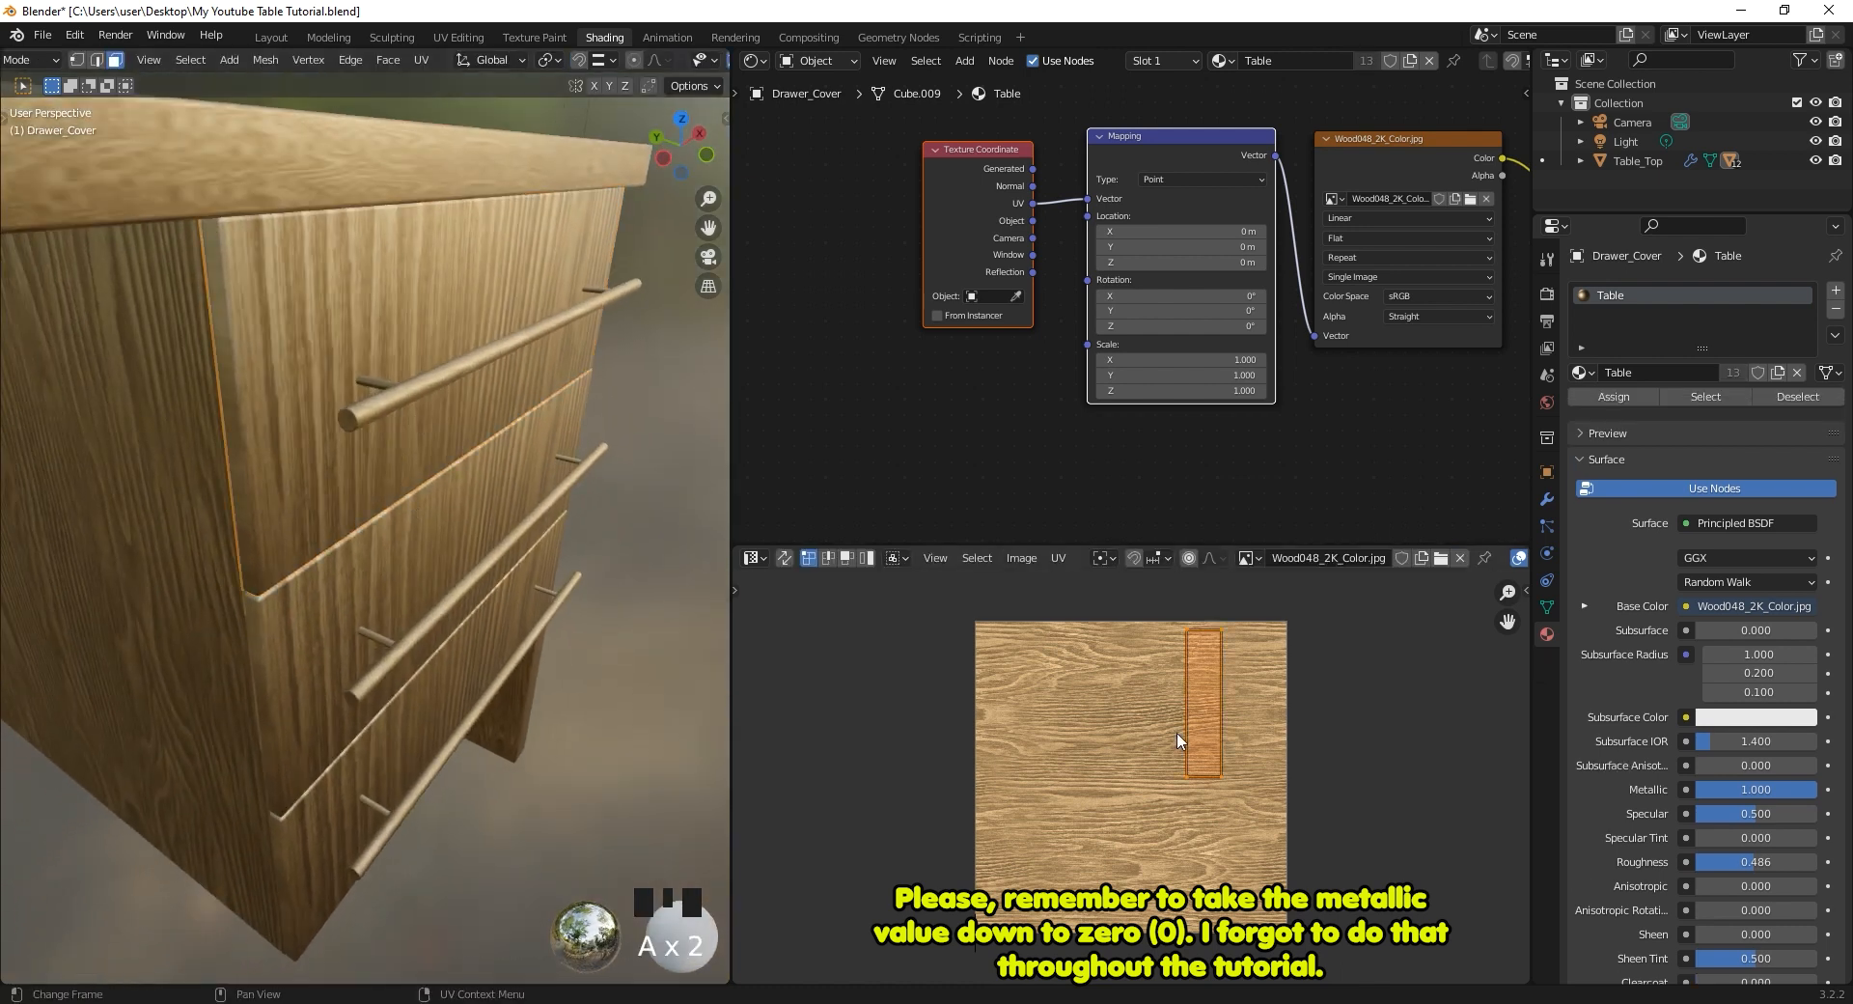
{"action": "key", "text": "g"}
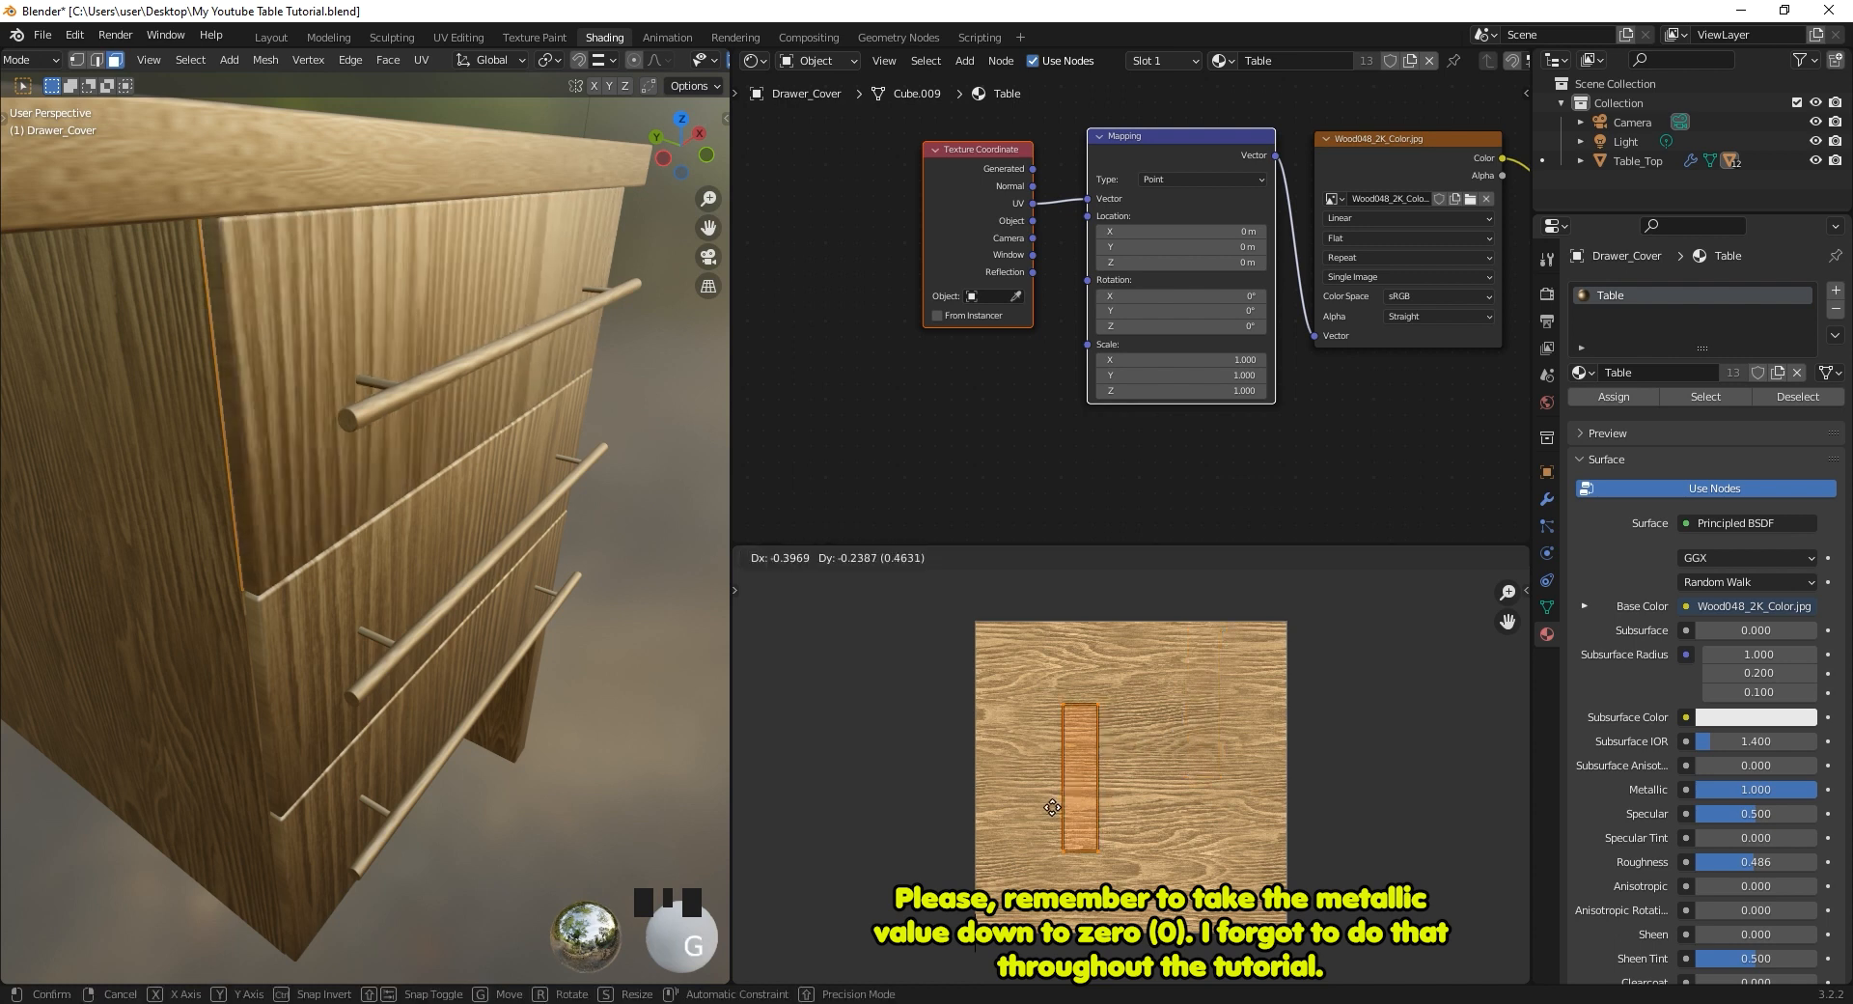
{"action": "right_click", "coordinate": [1023, 843]}
{"action": "key", "text": "g"}
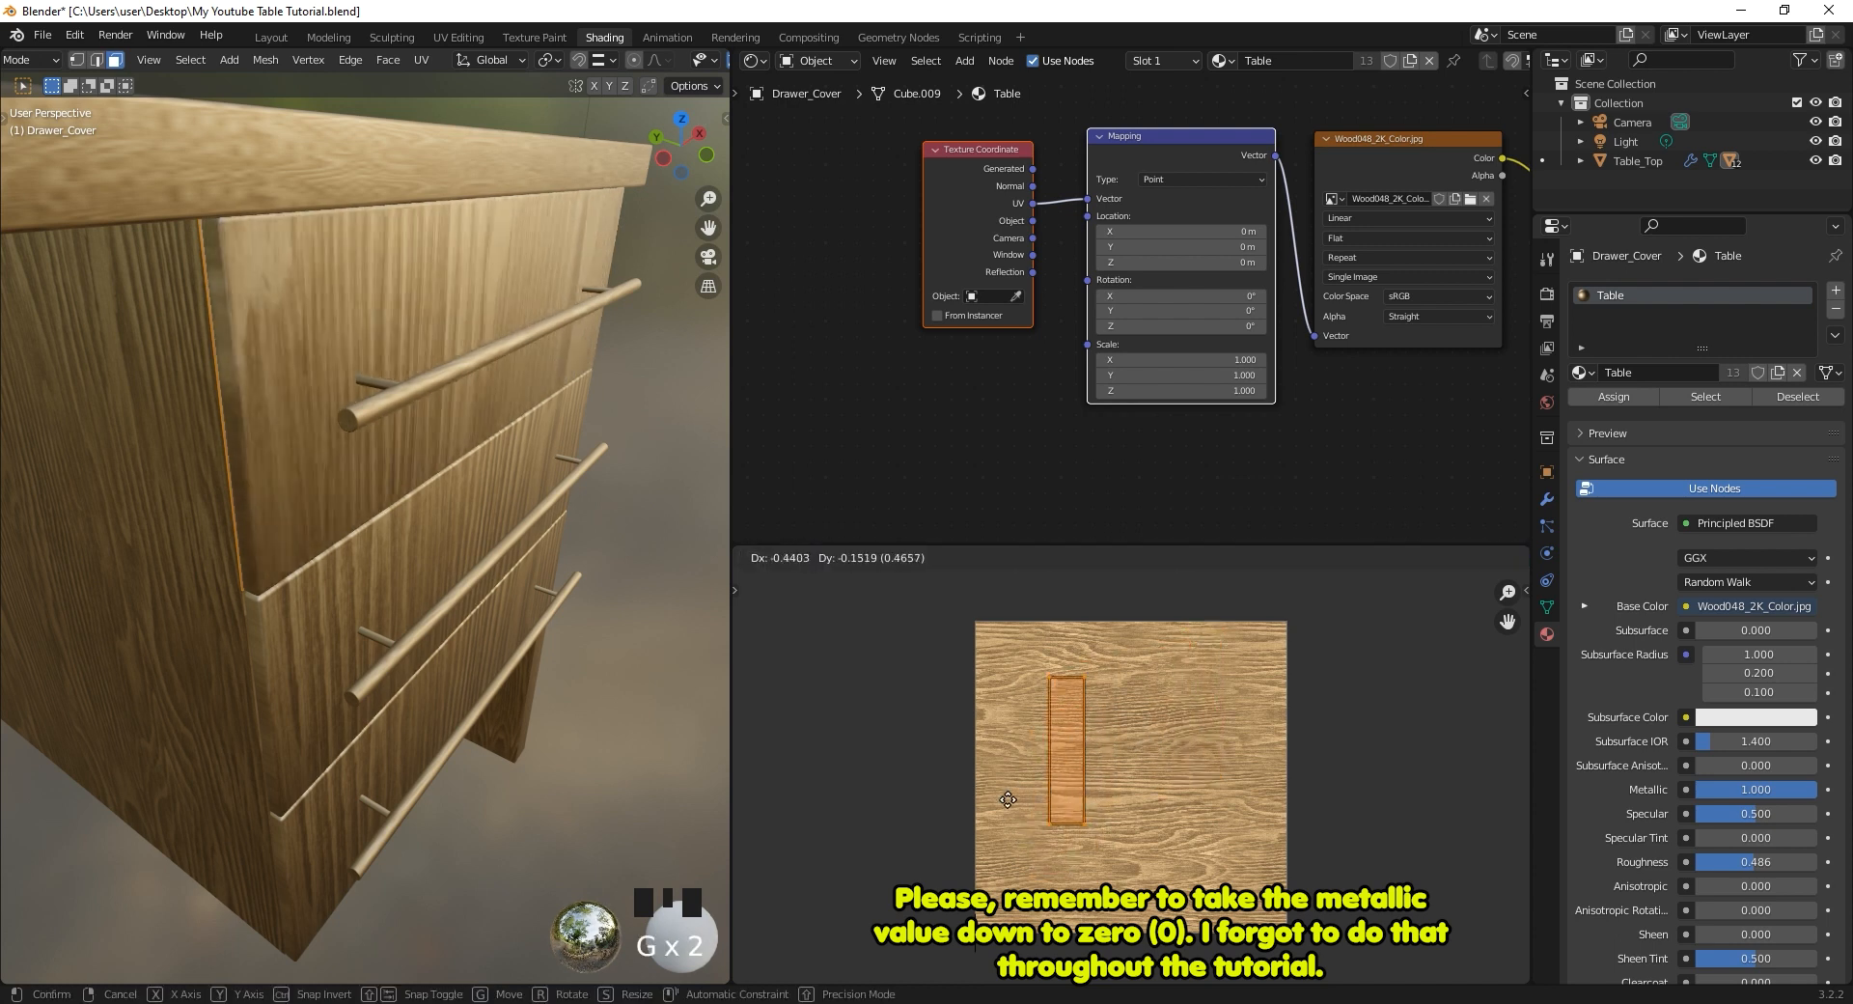
{"action": "right_click", "coordinate": [988, 865]}
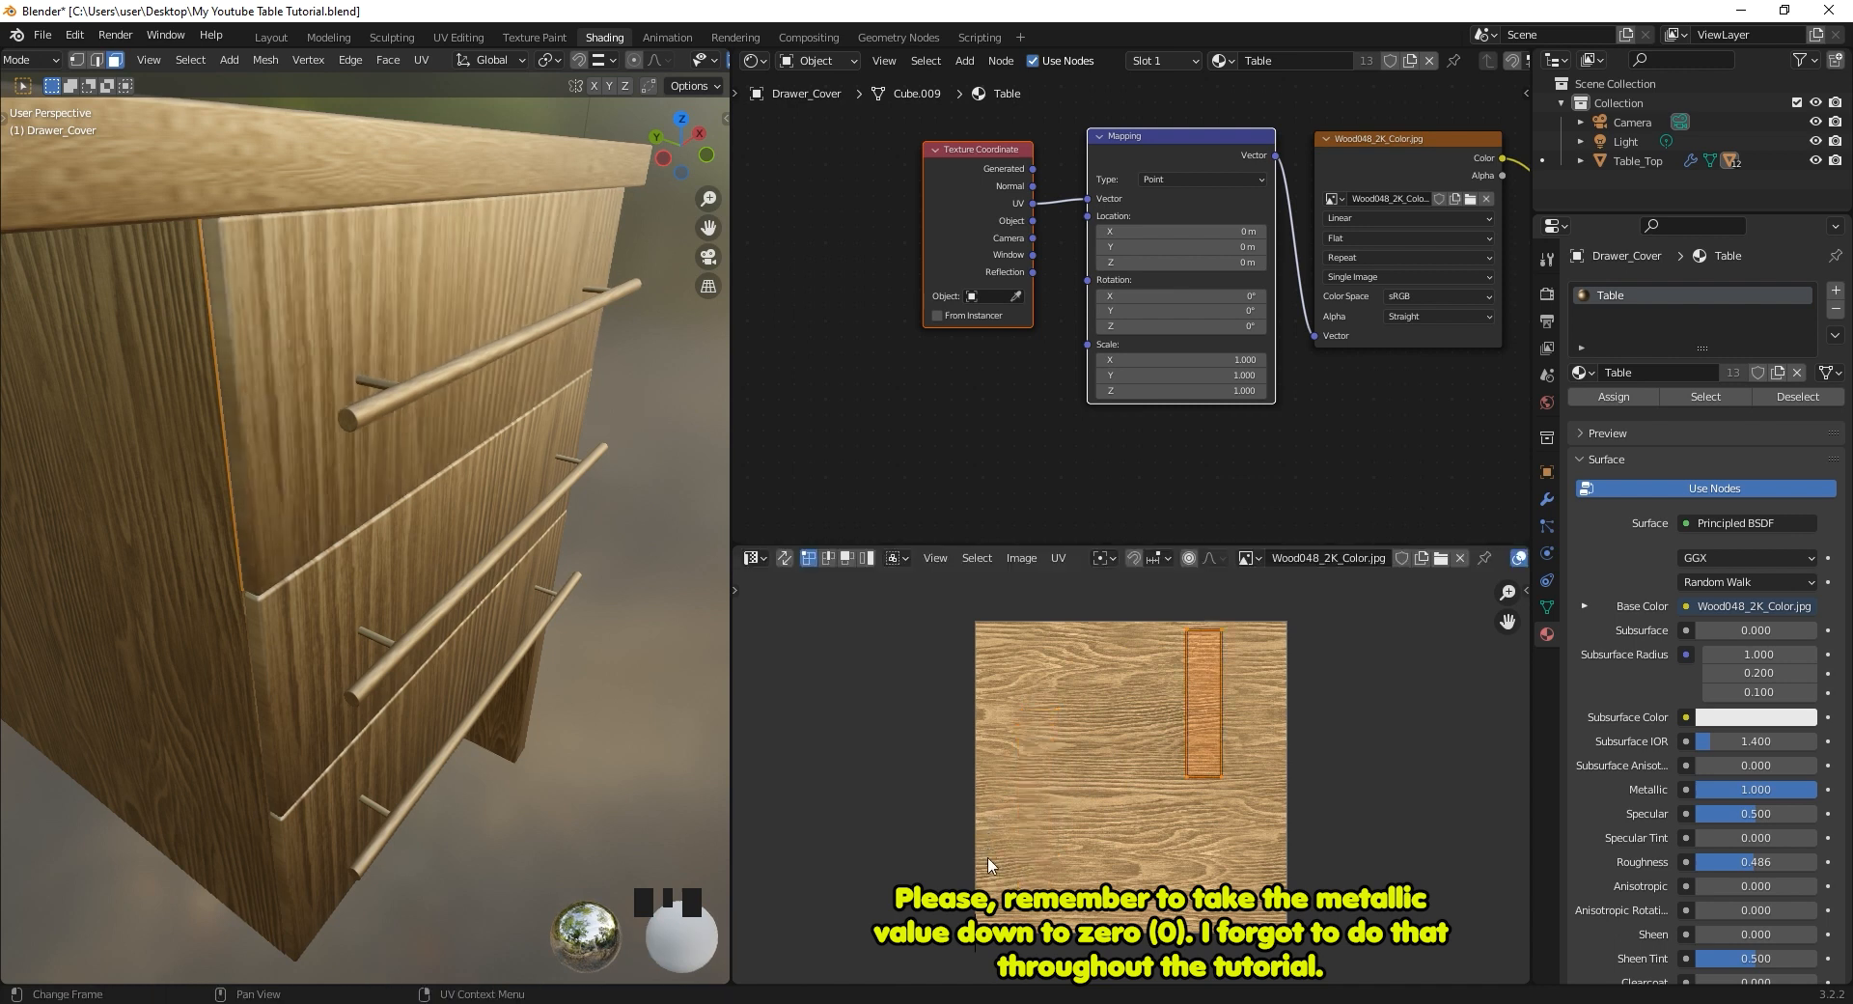
Rotate the top drawer front's UV layout by 90°, move it to the lower part of the wood image, and enlarge it about 3 times.
{"action": "type", "text": "r90"}
{"action": "key", "text": "Return"}
{"action": "key", "text": "g"}
{"action": "key", "text": "s"}
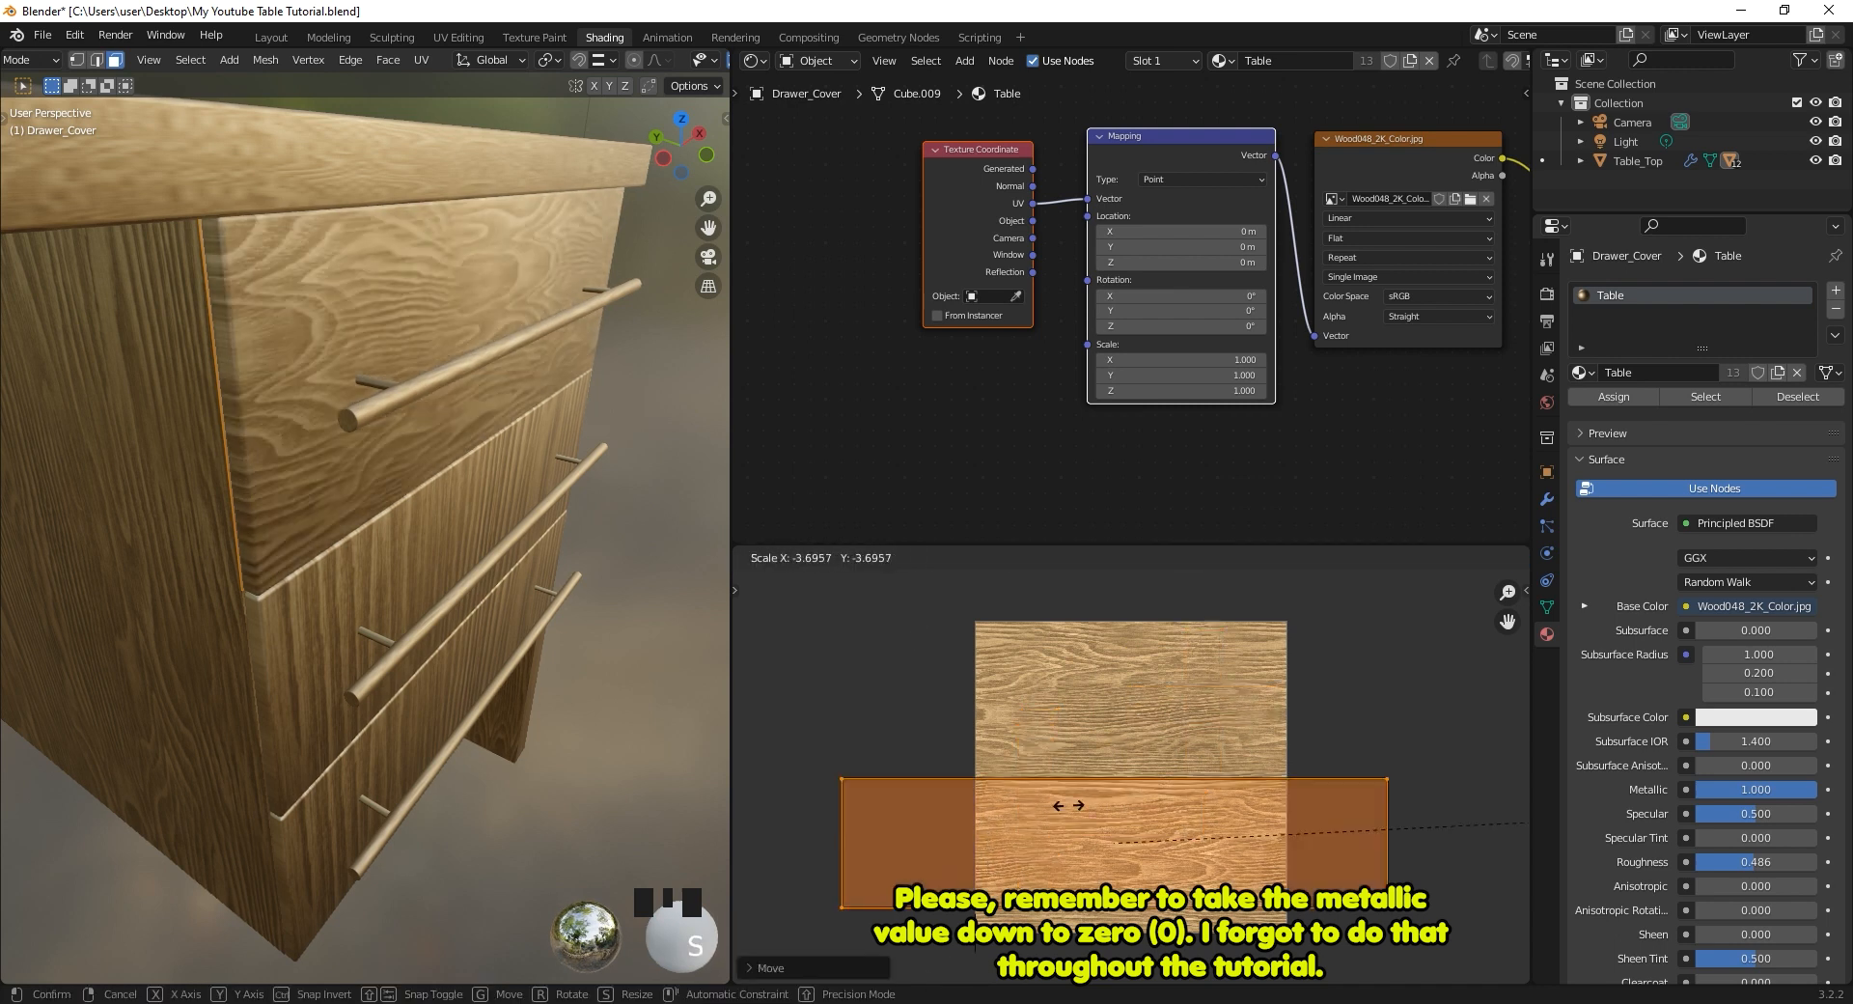
{"action": "left_click", "coordinate": [928, 804]}
Reposition the top drawer front's UV layout across the middle of the wood image, resize it slightly wider than the image, and leave Edit Mode.
{"action": "middle_click_drag", "start_coordinate": [338, 475], "coordinate": [251, 481]}
{"action": "scroll", "coordinate": [251, 481], "scroll_direction": "up", "scroll_amount": 3}
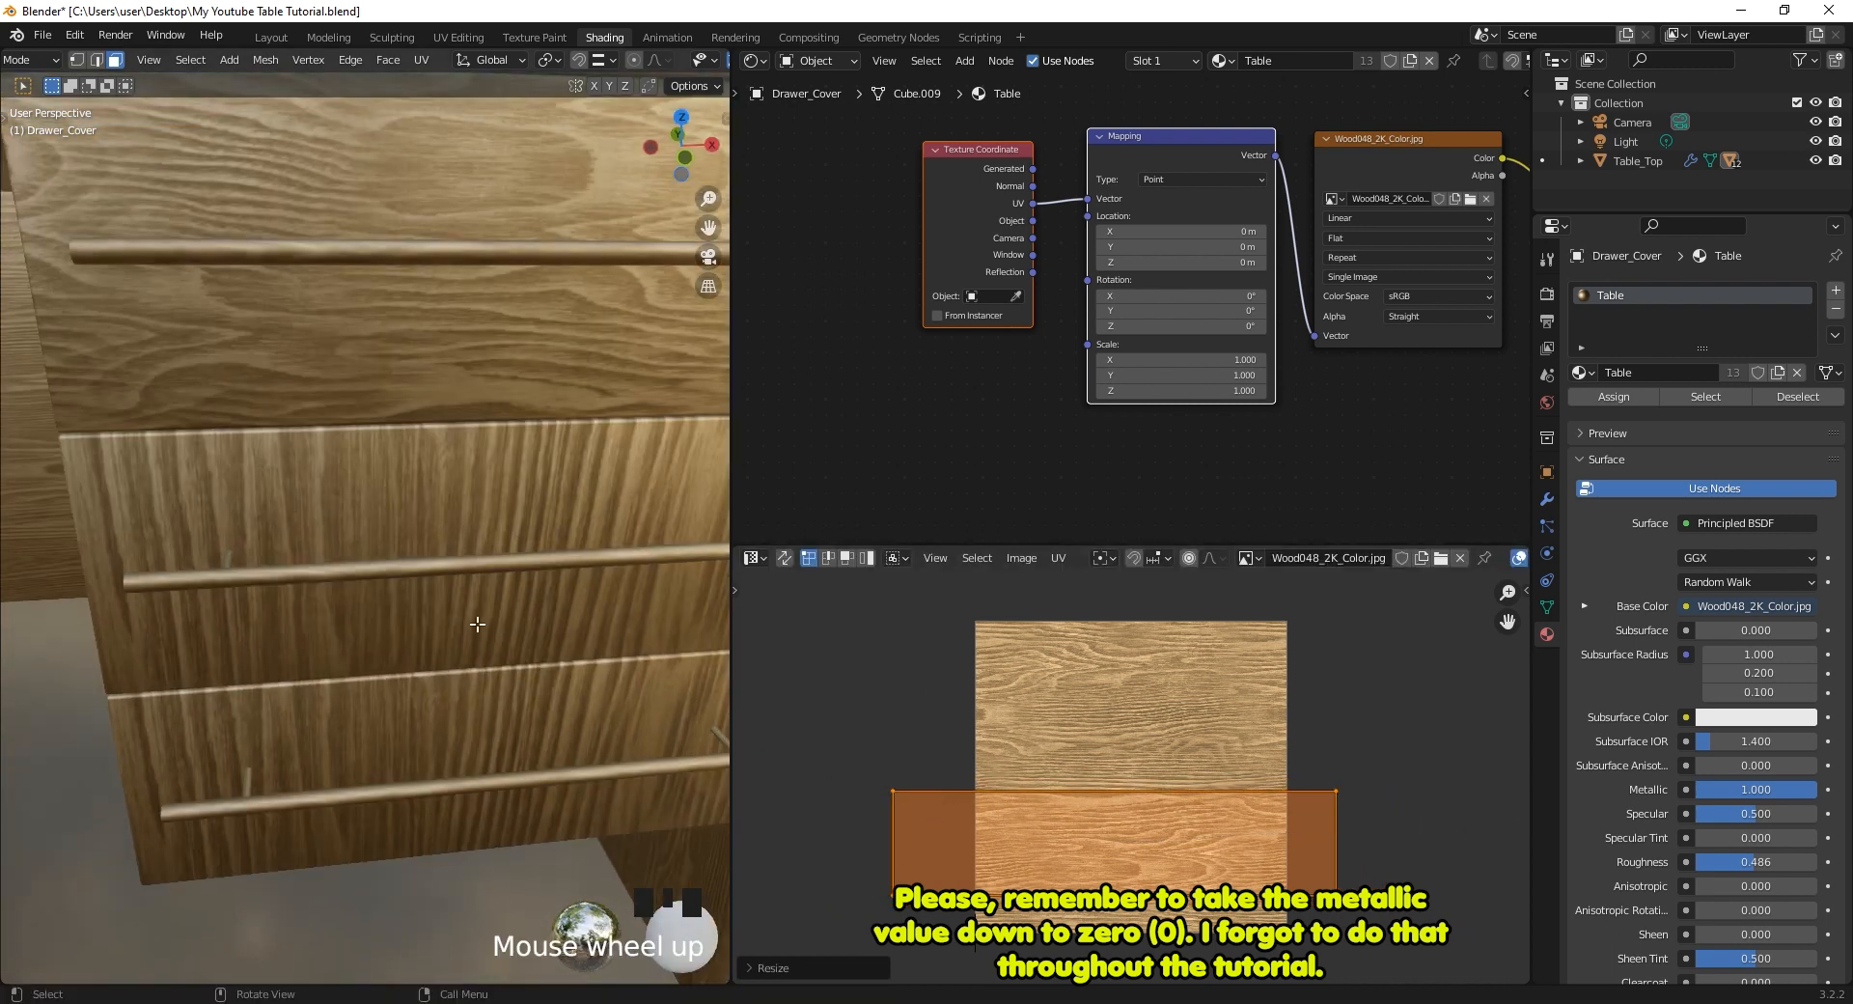
{"action": "scroll", "coordinate": [477, 625], "scroll_direction": "down", "scroll_amount": 2}
{"action": "key", "text": "g"}
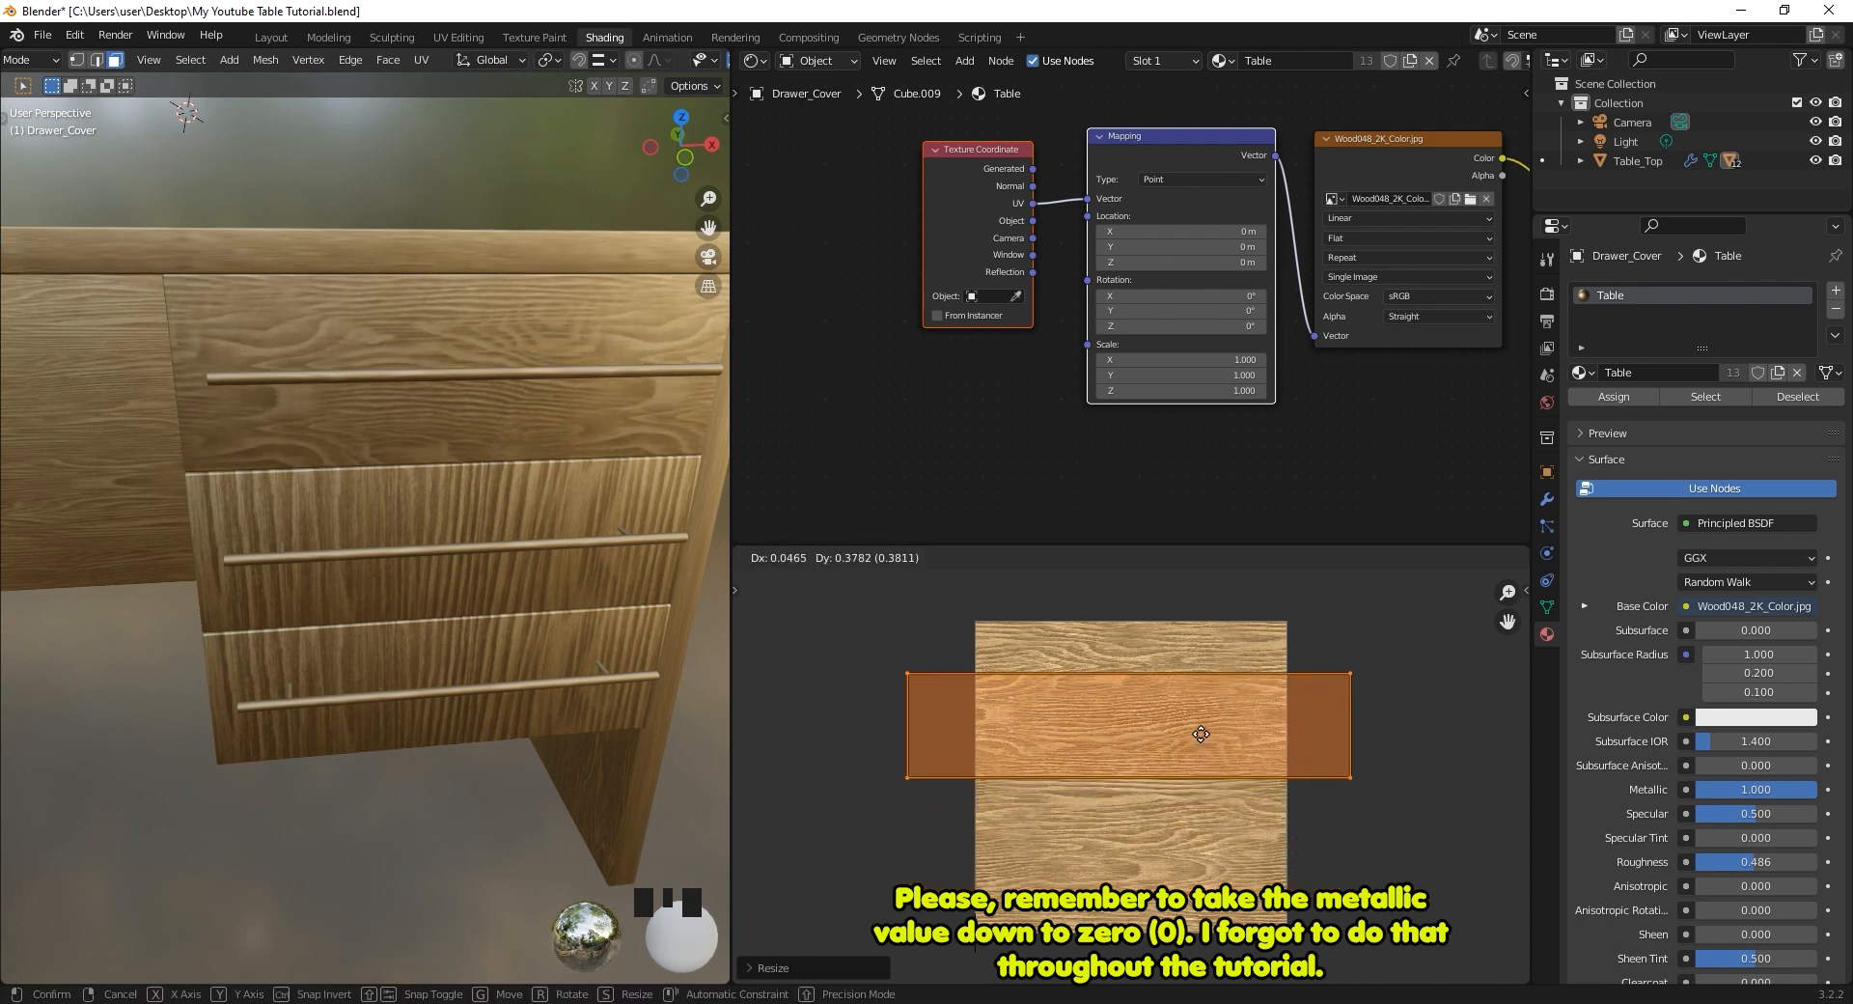
{"action": "key", "text": "s"}
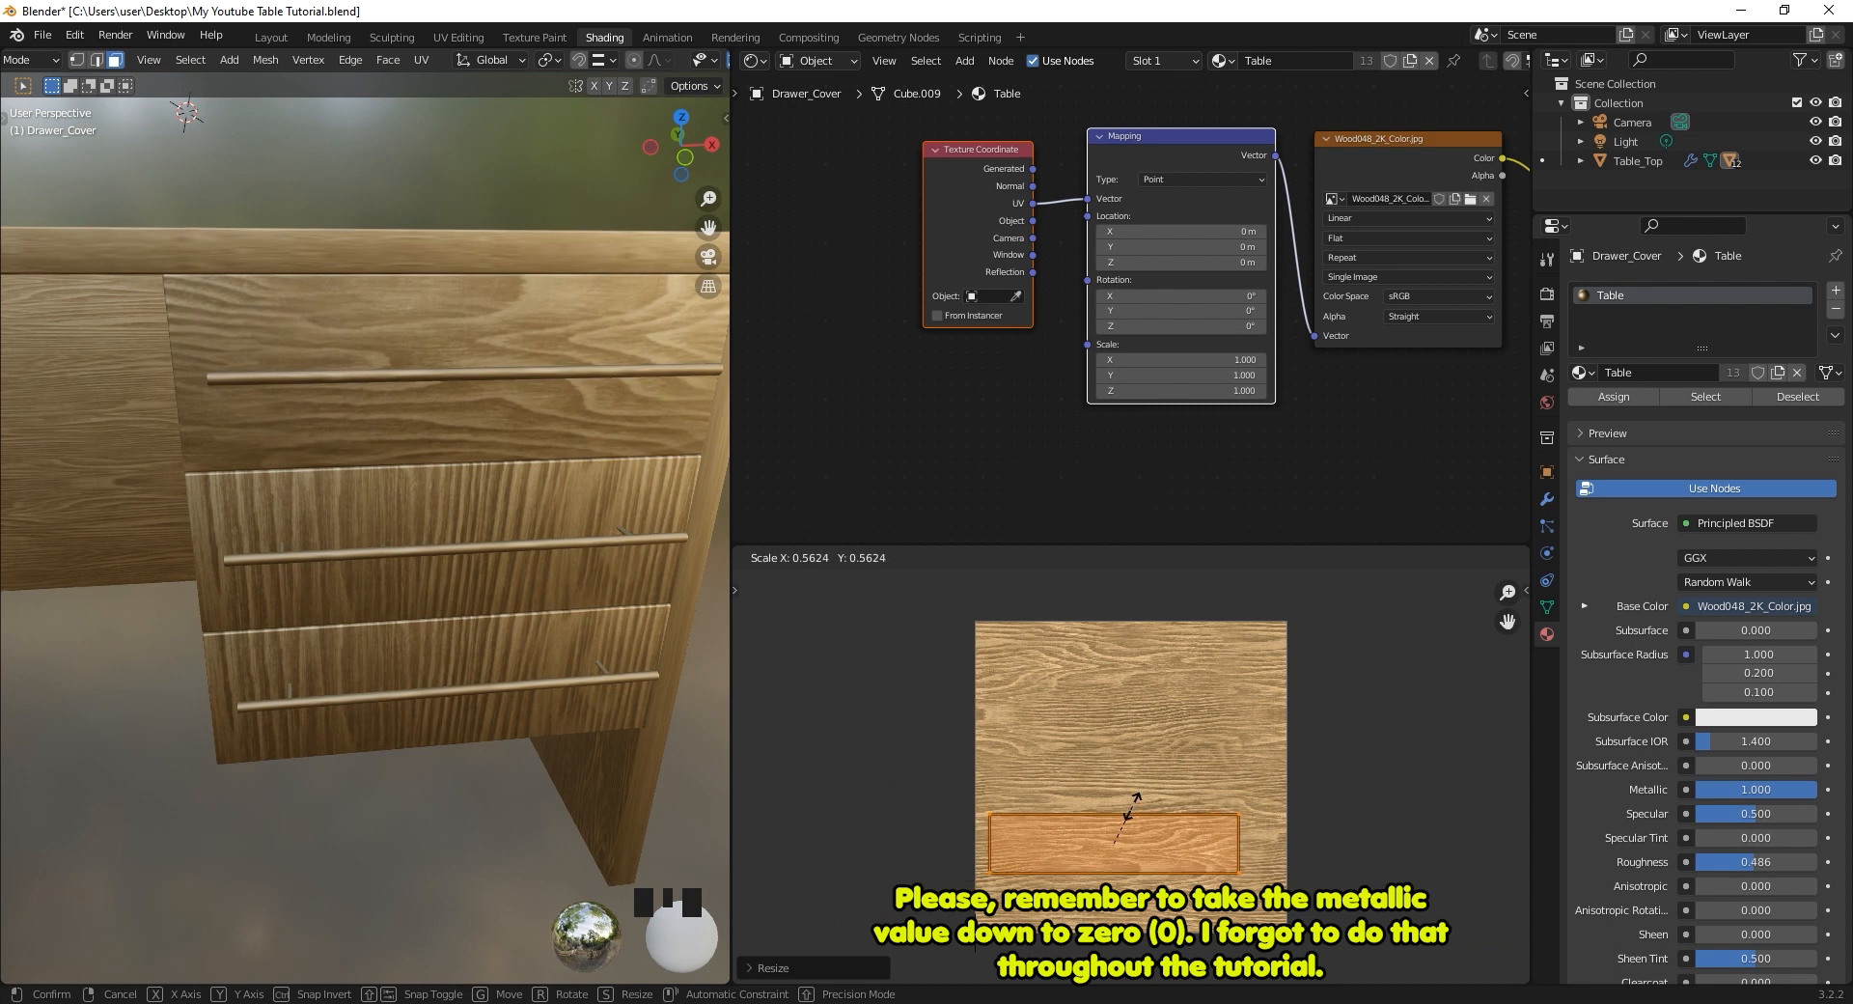
{"action": "key", "text": "g"}
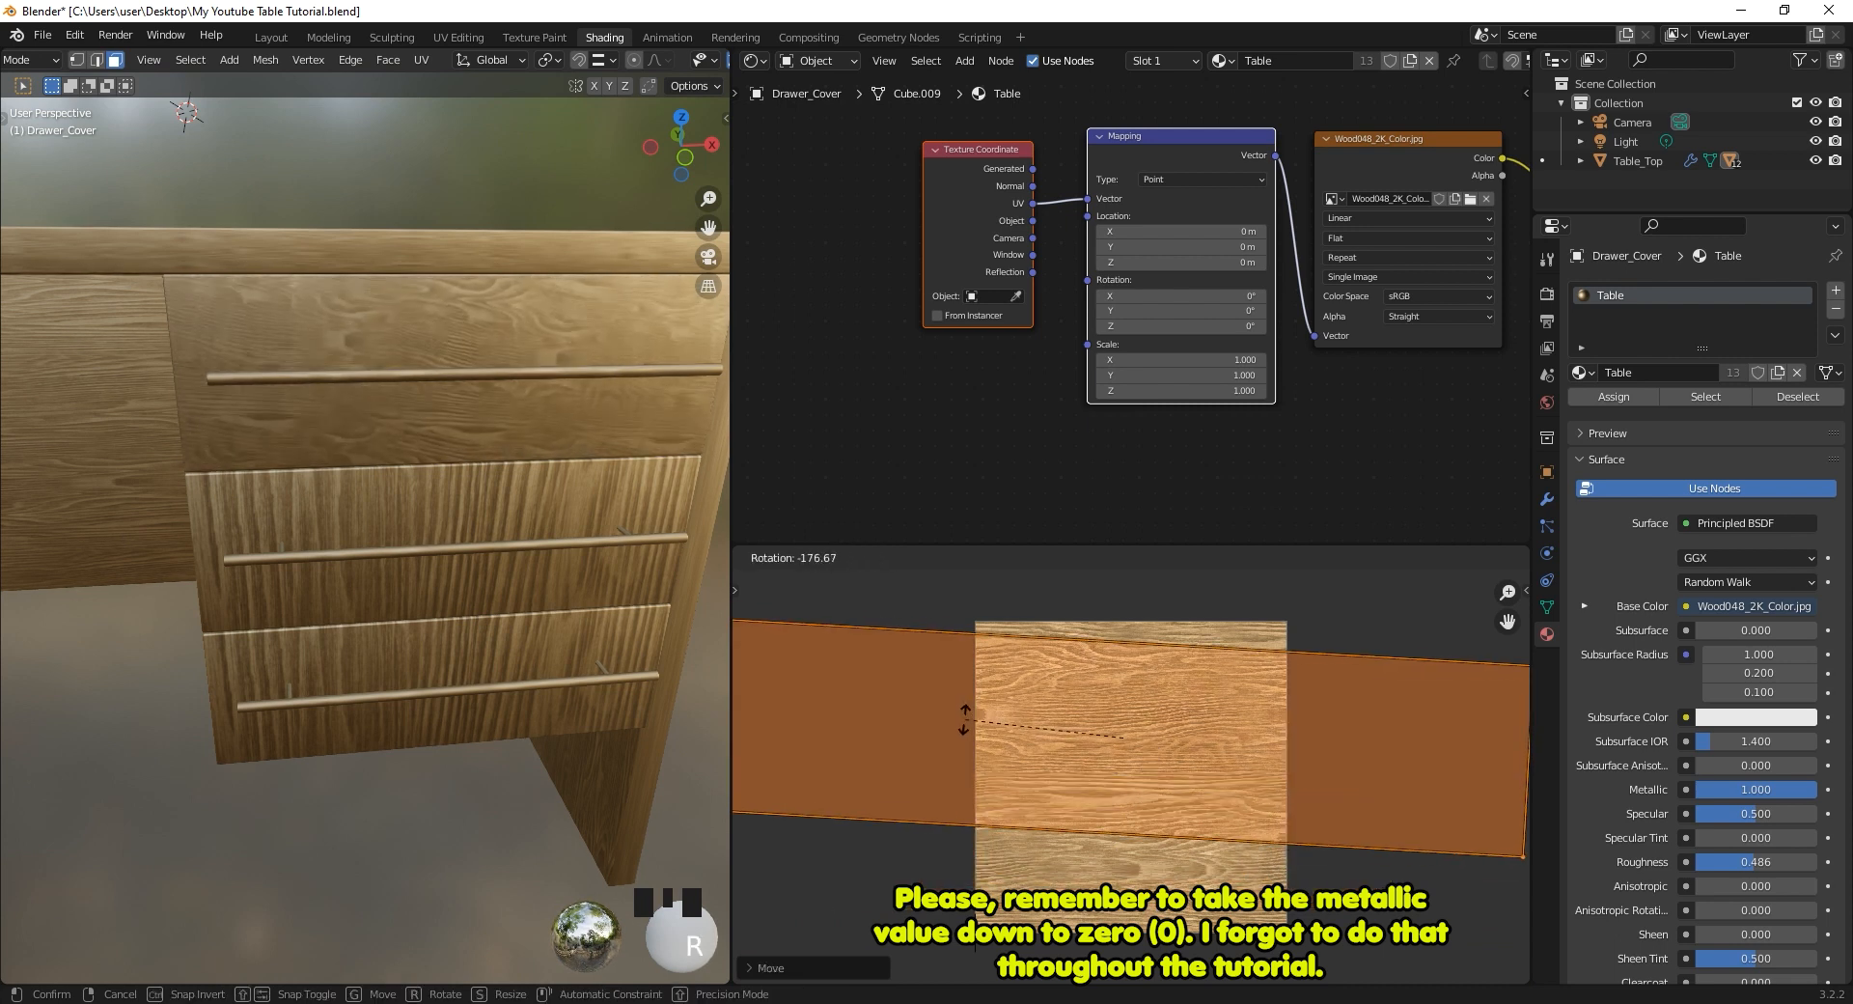
{"action": "left_click", "coordinate": [965, 720]}
{"action": "key", "text": "s"}
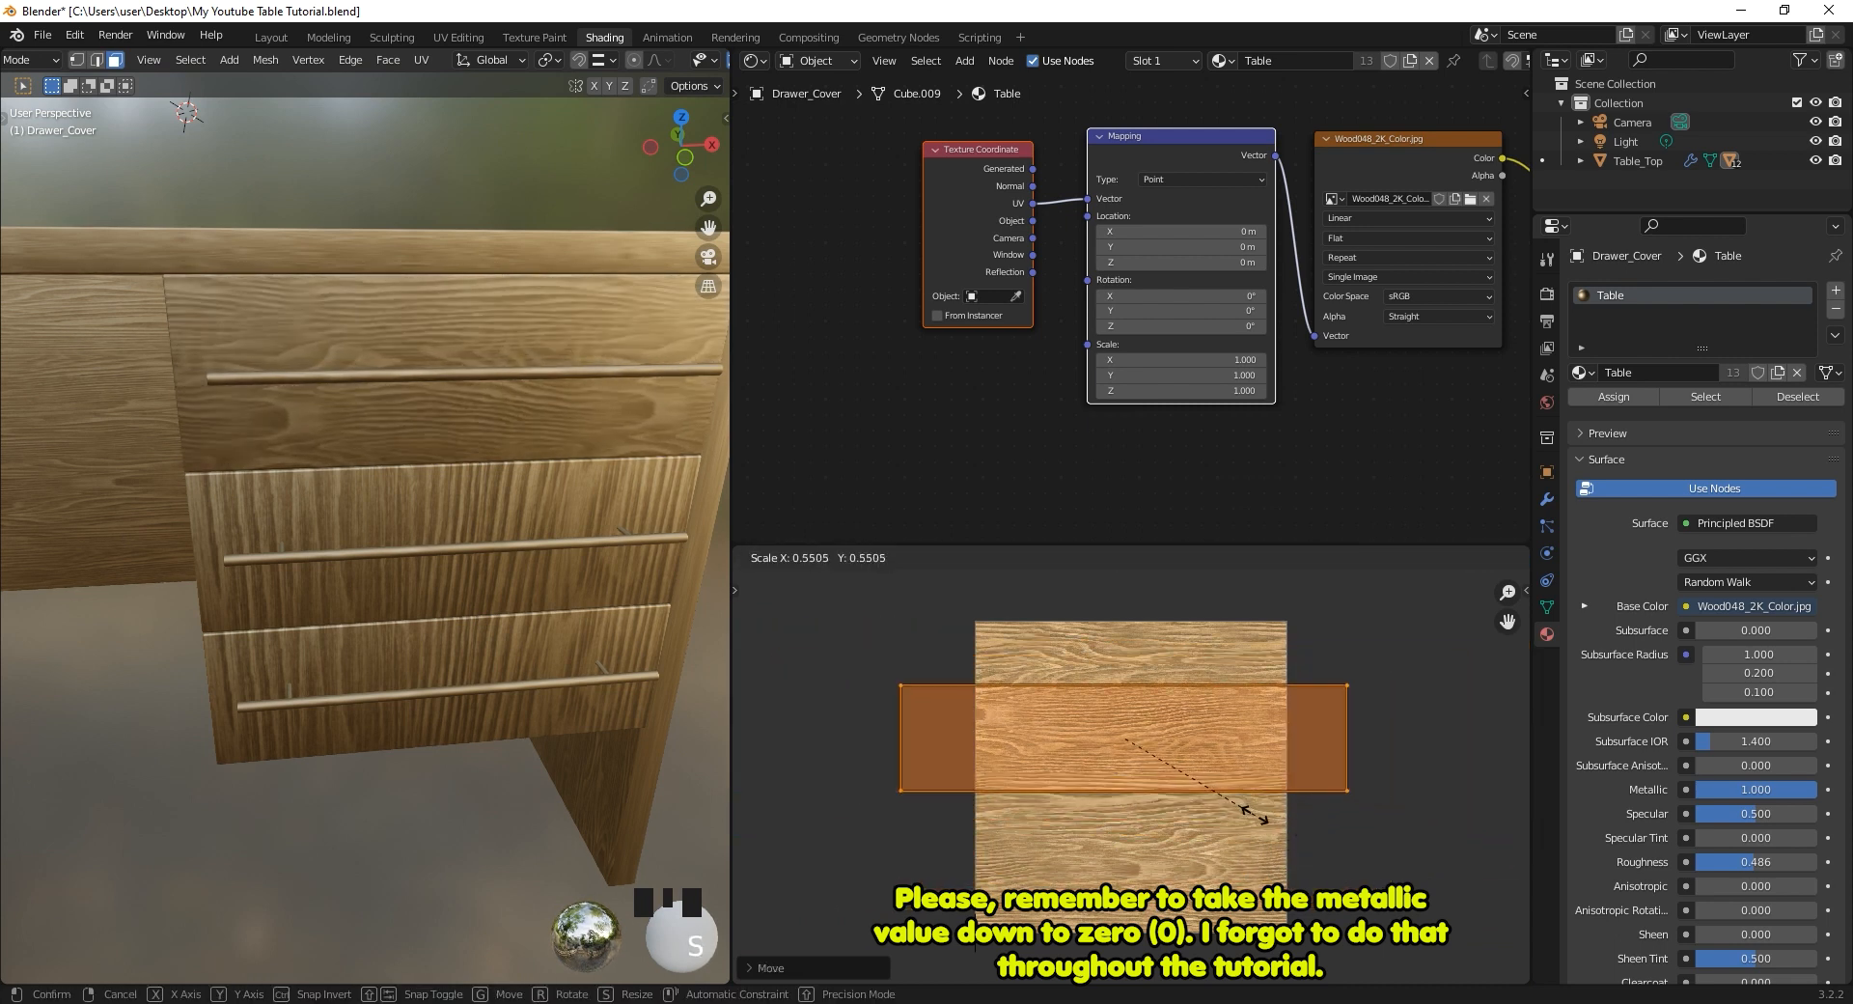
{"action": "left_click", "coordinate": [1238, 816]}
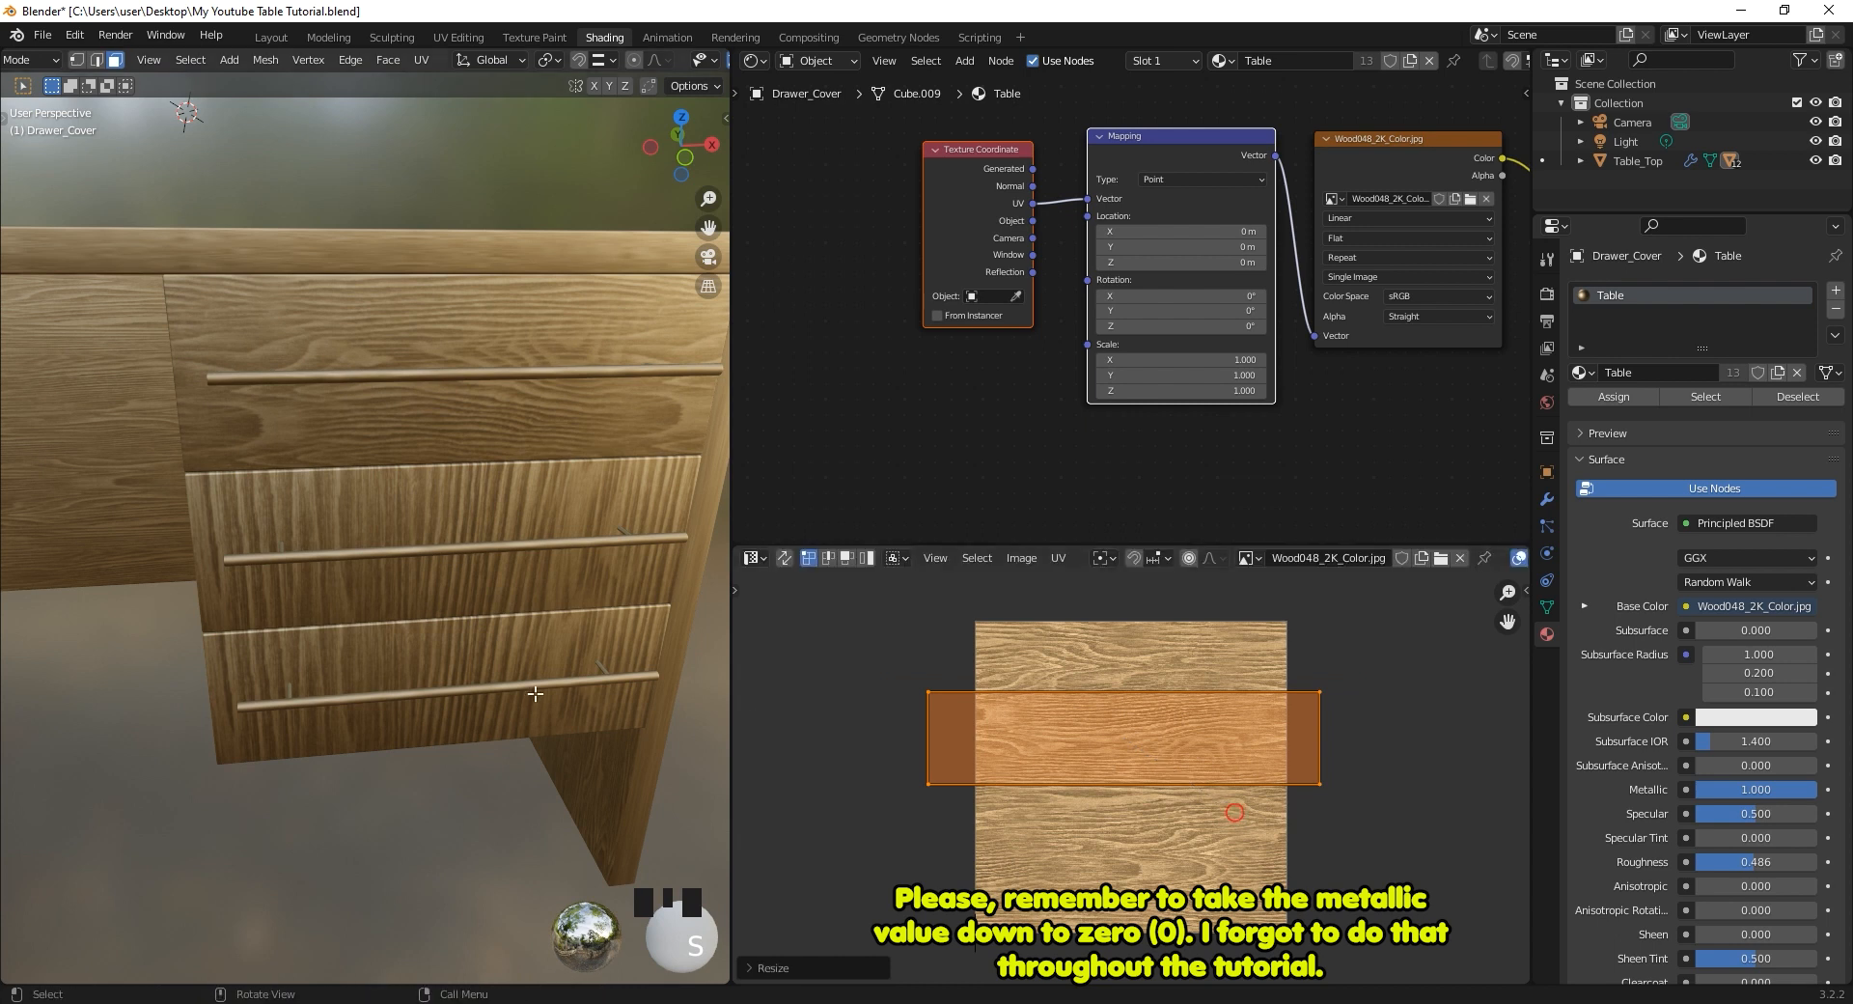
{"action": "key", "text": "Tab"}
Open the middle drawer front in Edit Mode and rotate its whole UV layout by 90°.
{"action": "left_click", "coordinate": [495, 521]}
{"action": "key", "text": "Tab"}
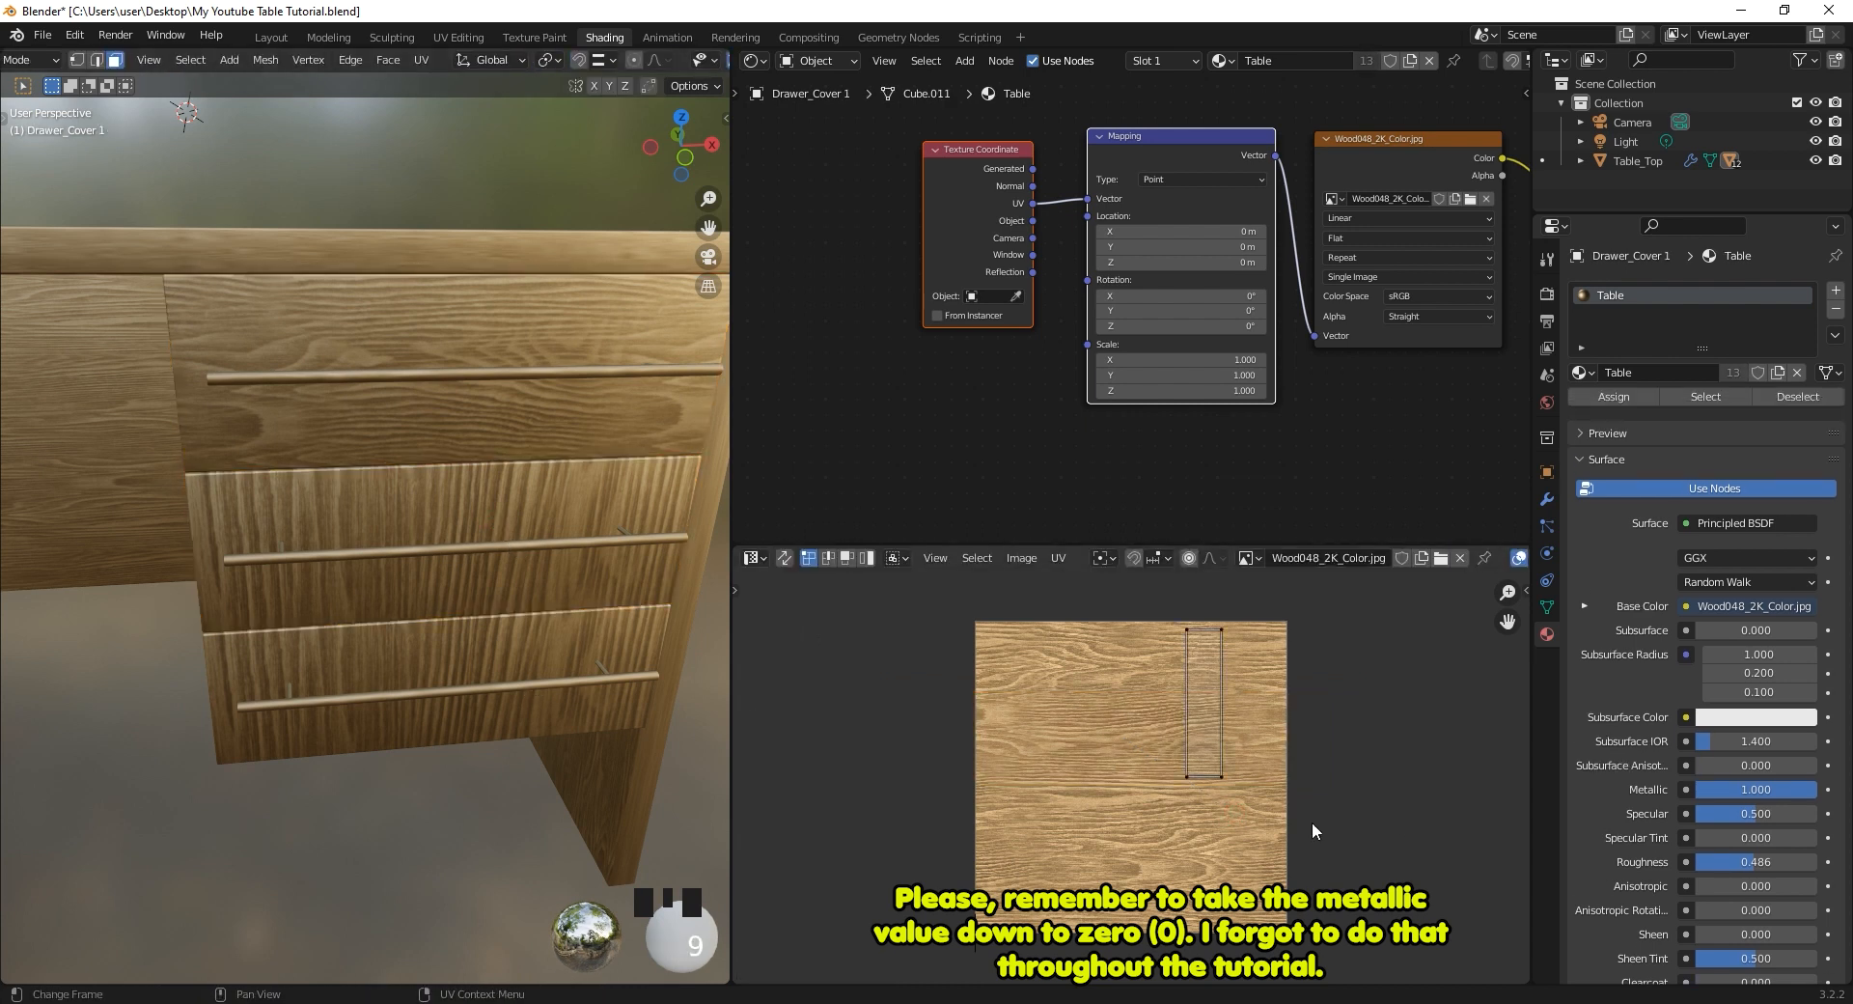
{"action": "key", "text": "a"}
{"action": "key", "text": "r"}
{"action": "left_click", "coordinate": [1282, 816]}
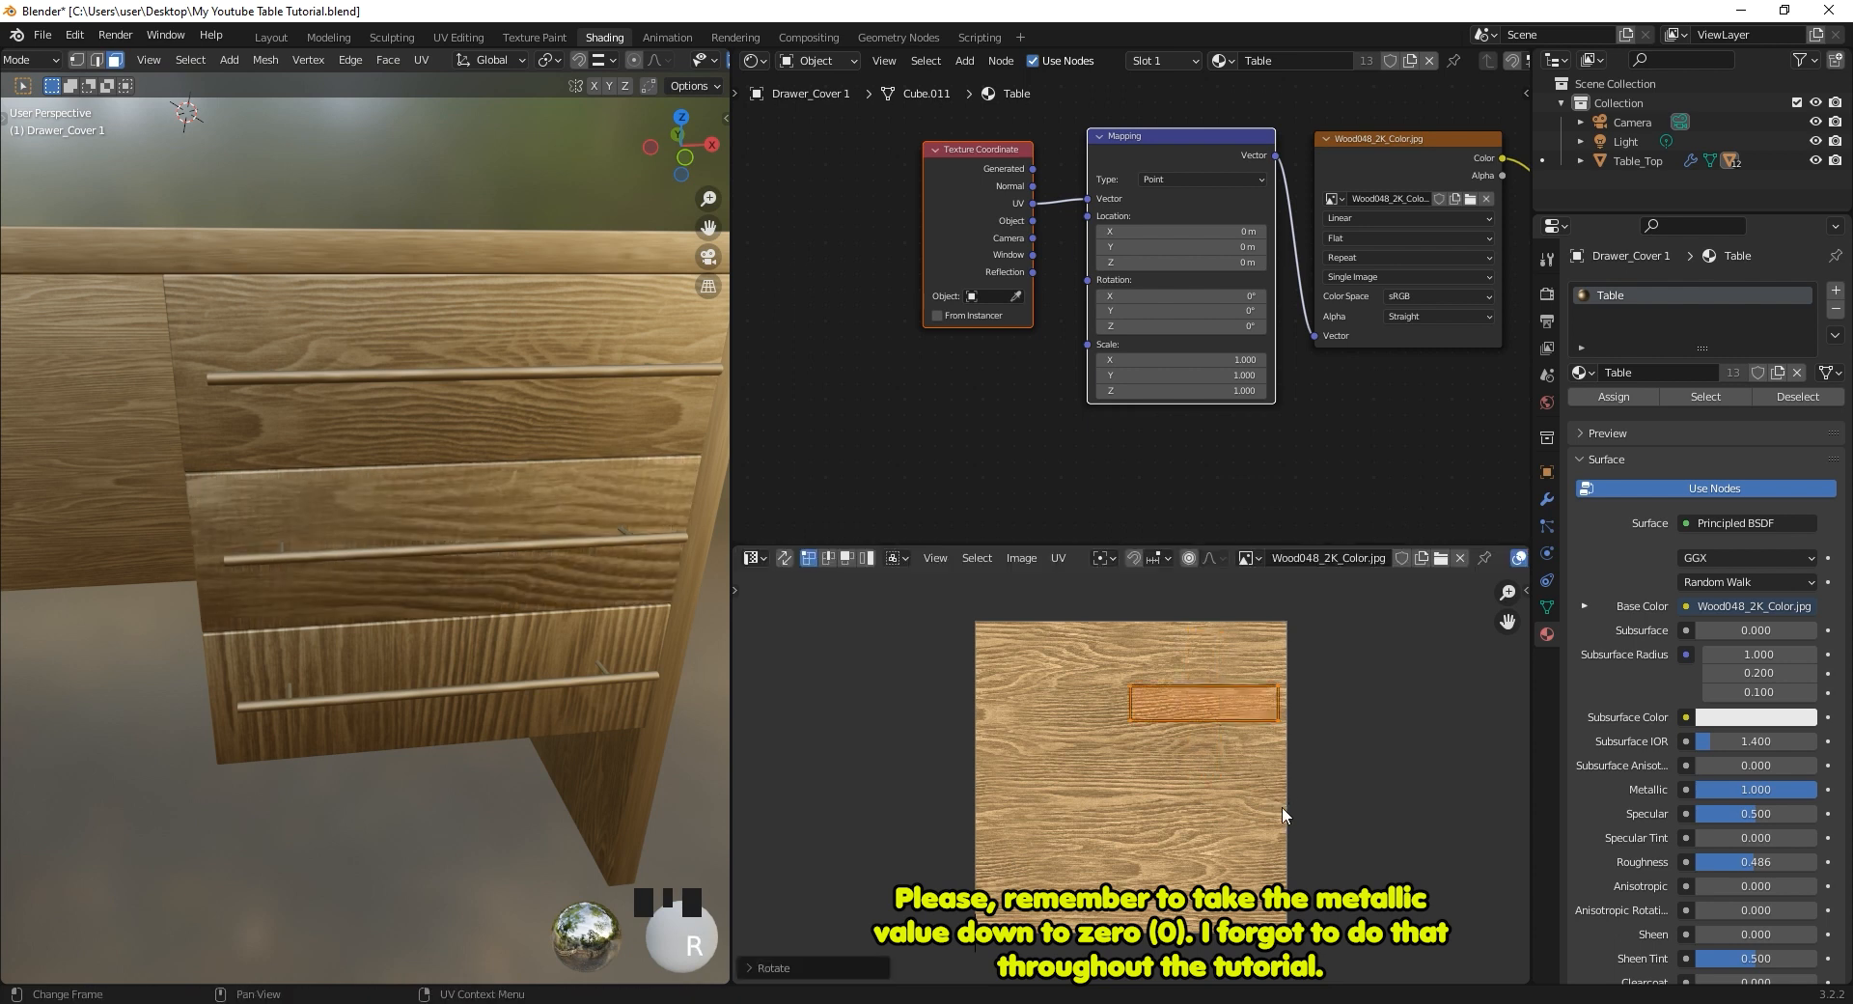
Open the bottom drawer front in Edit Mode and rotate its whole UV layout by 90°.
{"action": "key", "text": "Tab"}
{"action": "left_click", "coordinate": [491, 676]}
{"action": "key", "text": "Tab"}
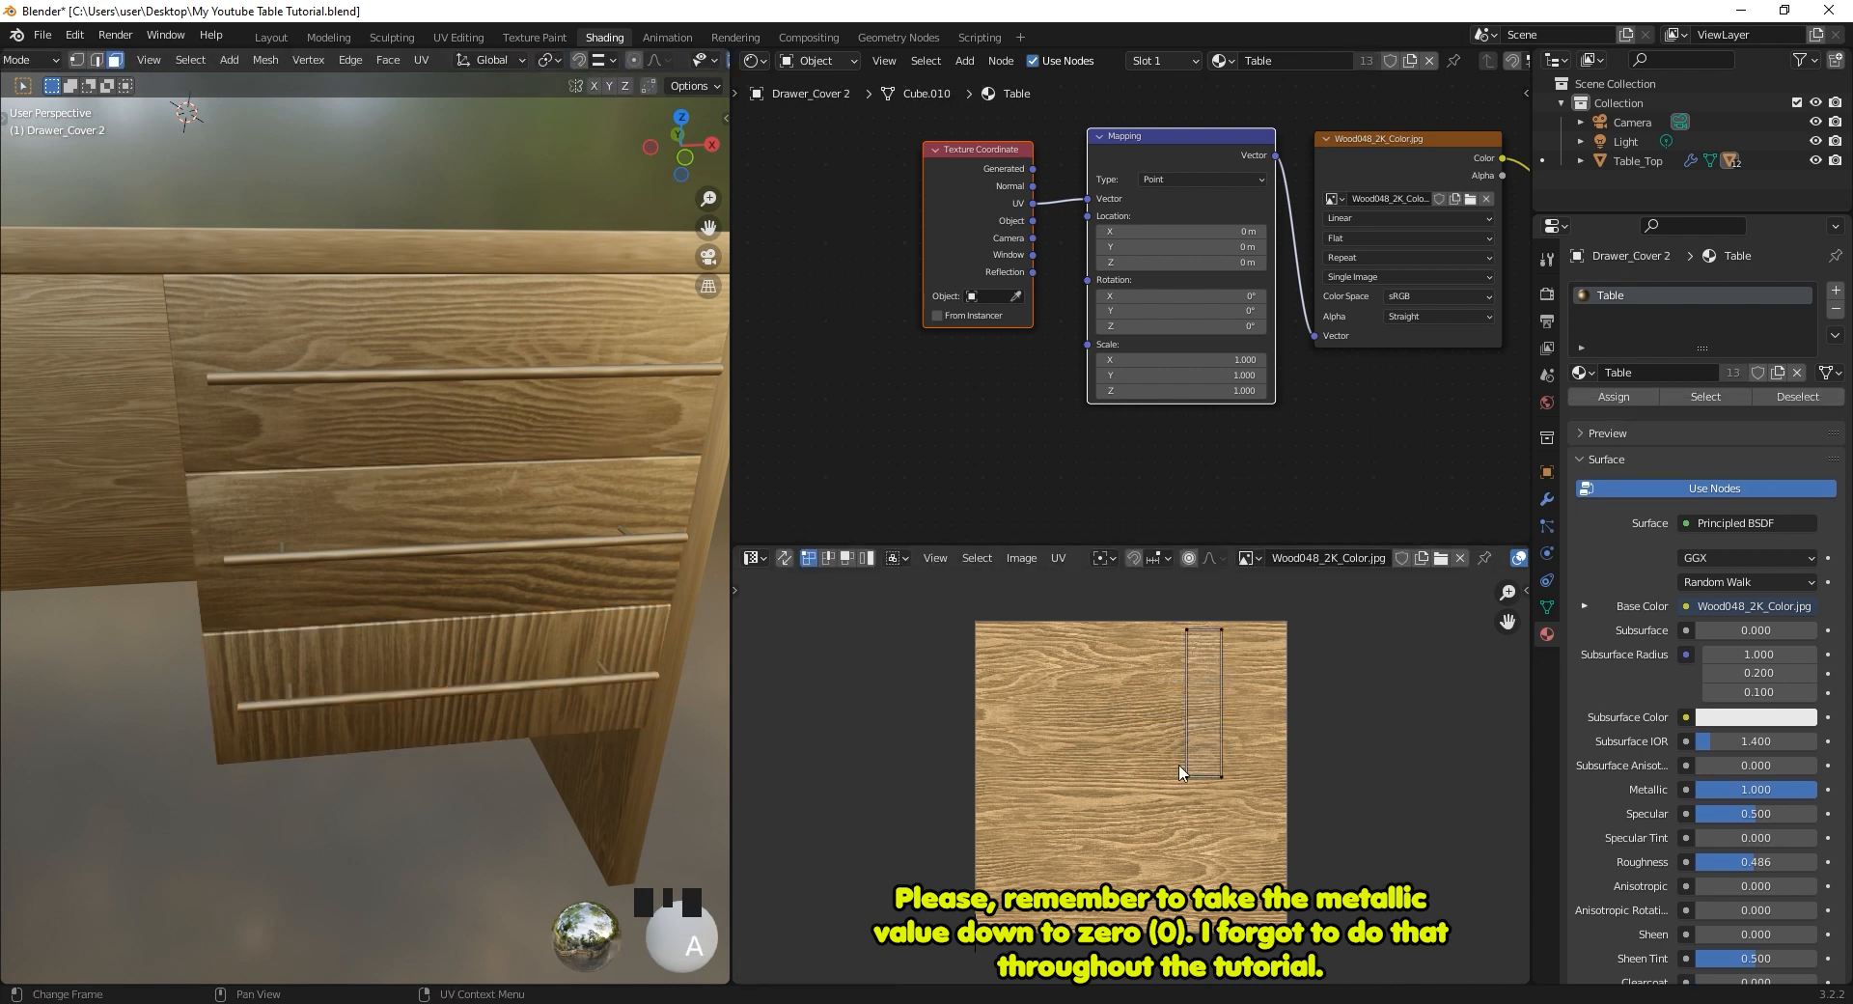
{"action": "key", "text": "r"}
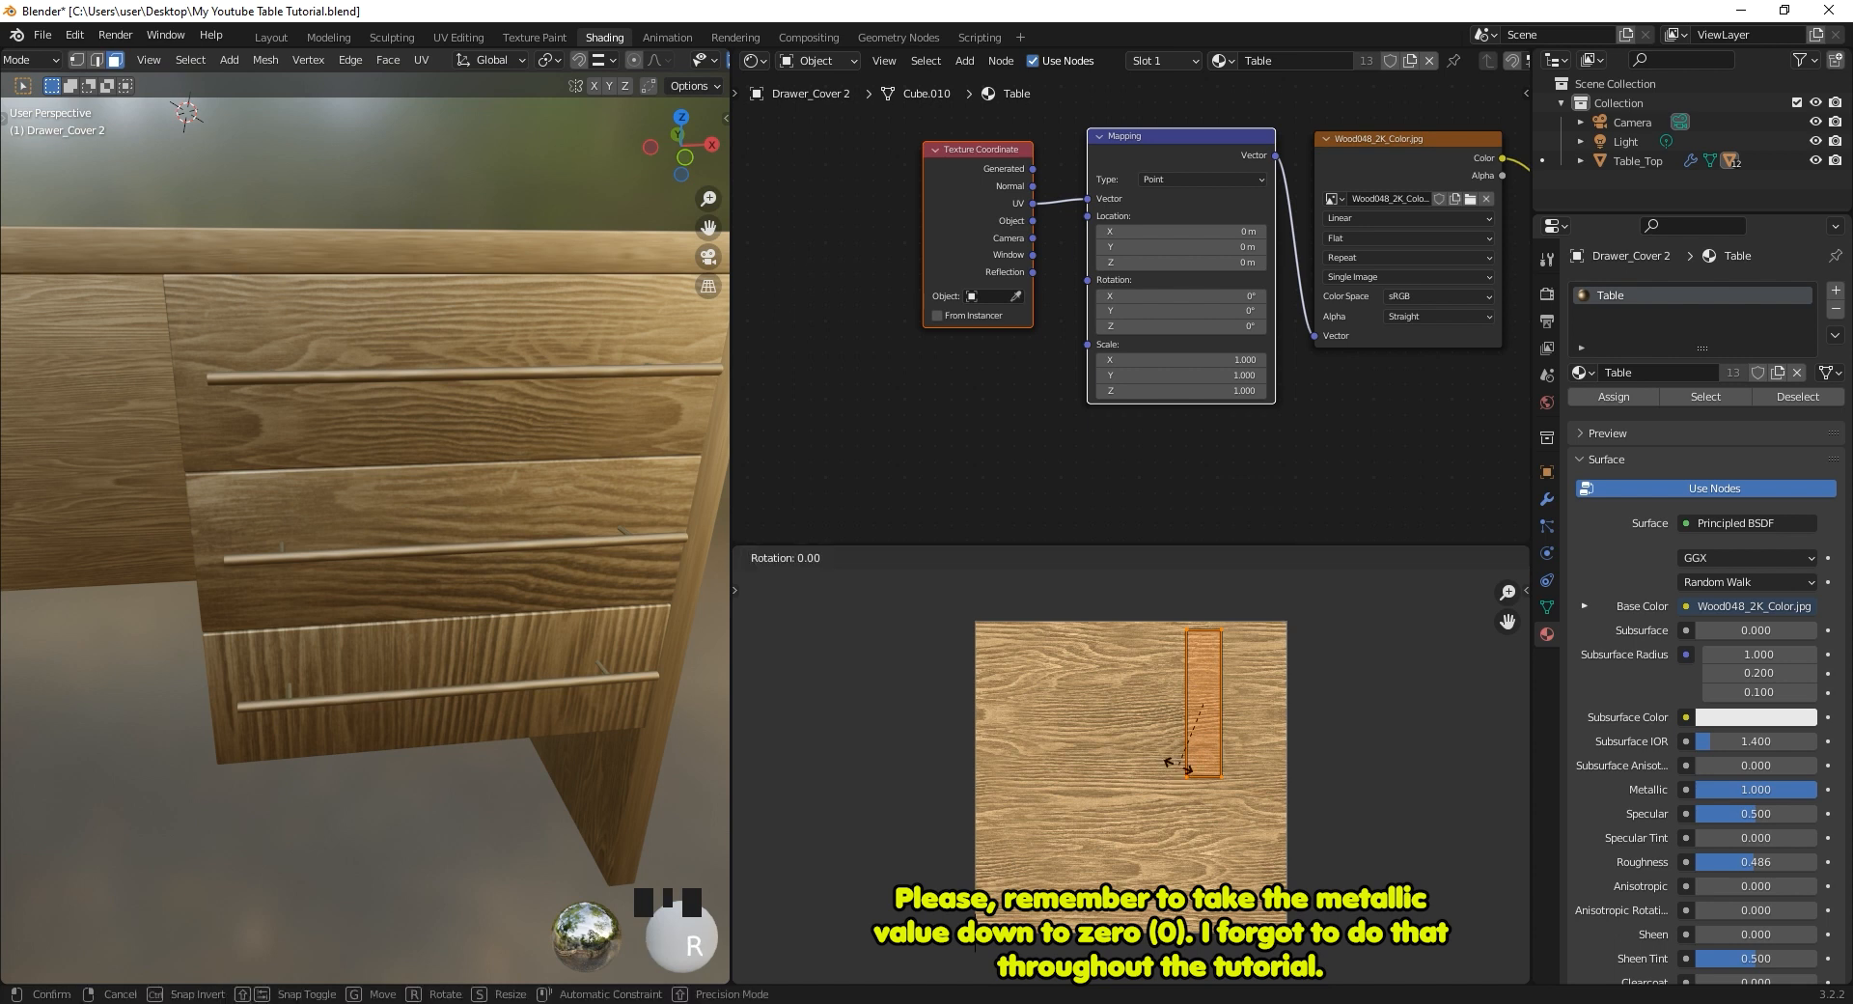
{"action": "left_click", "coordinate": [1183, 772]}
Move the bottom drawer front's UV layout to the lower middle of the wood image and leave Edit Mode.
{"action": "key", "text": "g"}
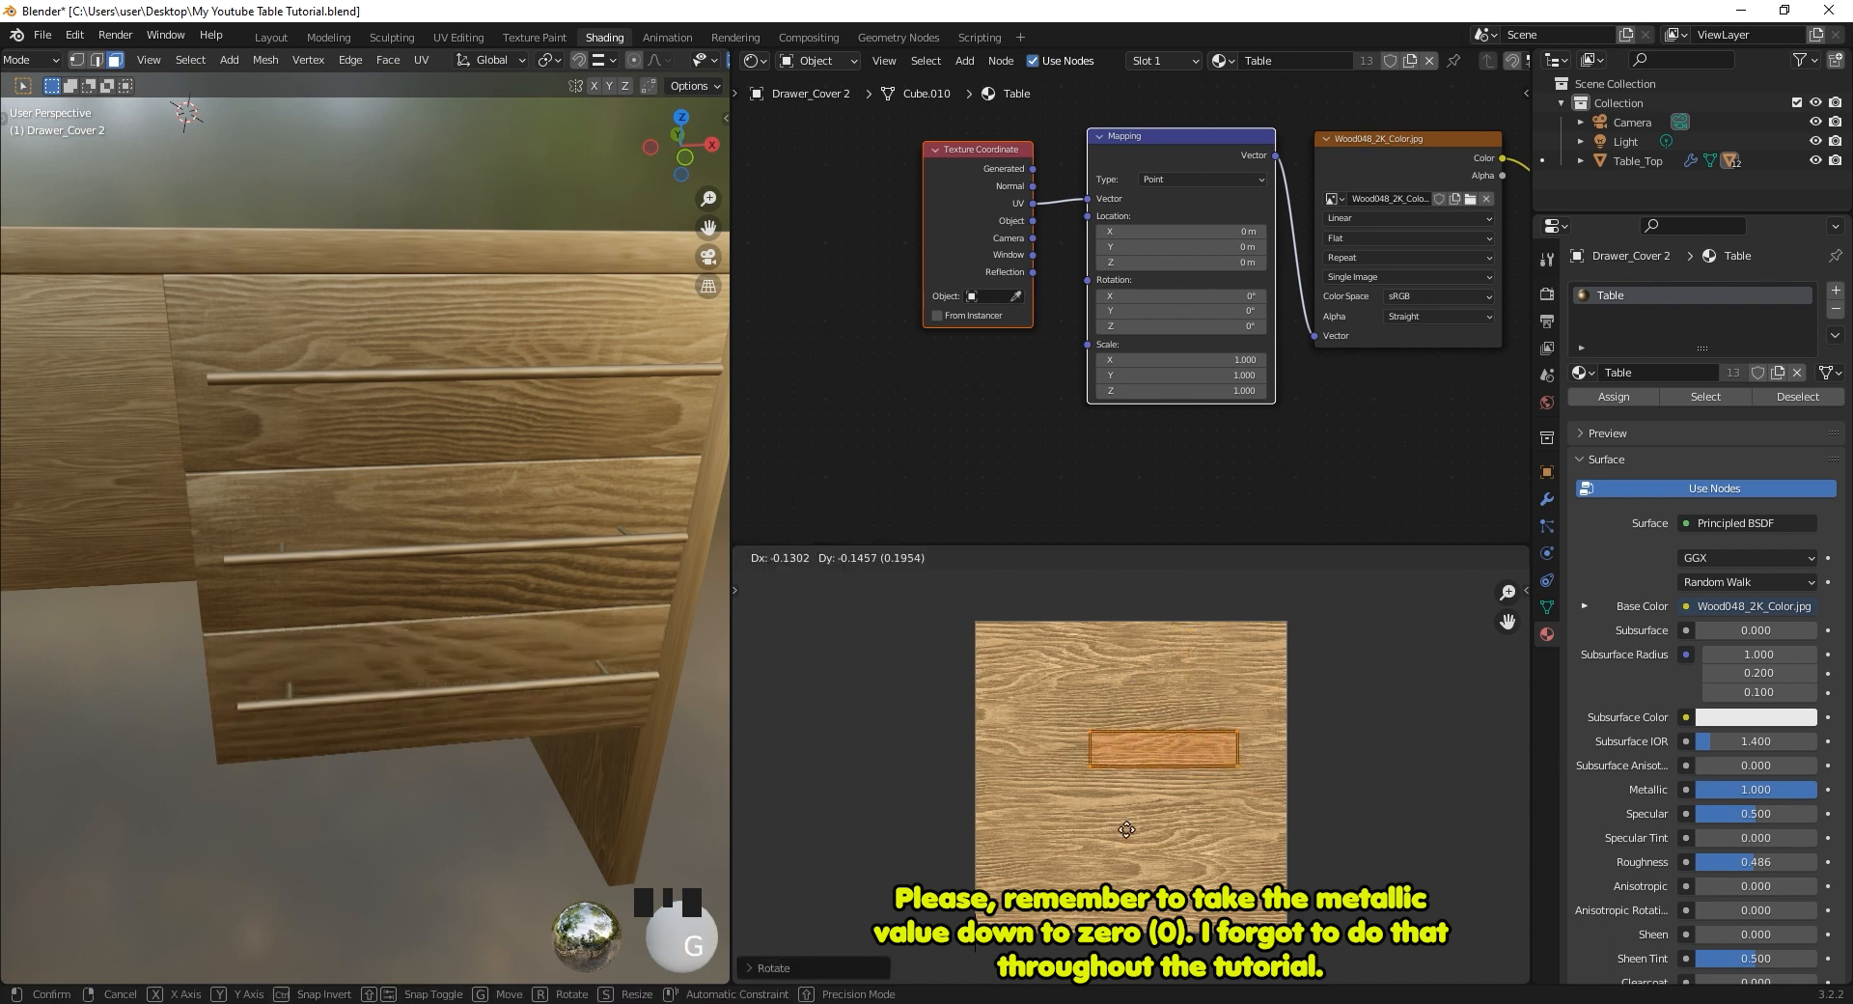
{"action": "left_click", "coordinate": [1100, 874]}
{"action": "scroll", "coordinate": [482, 502], "scroll_direction": "down", "scroll_amount": 3}
{"action": "middle_click_drag", "start_coordinate": [483, 502], "coordinate": [427, 543]}
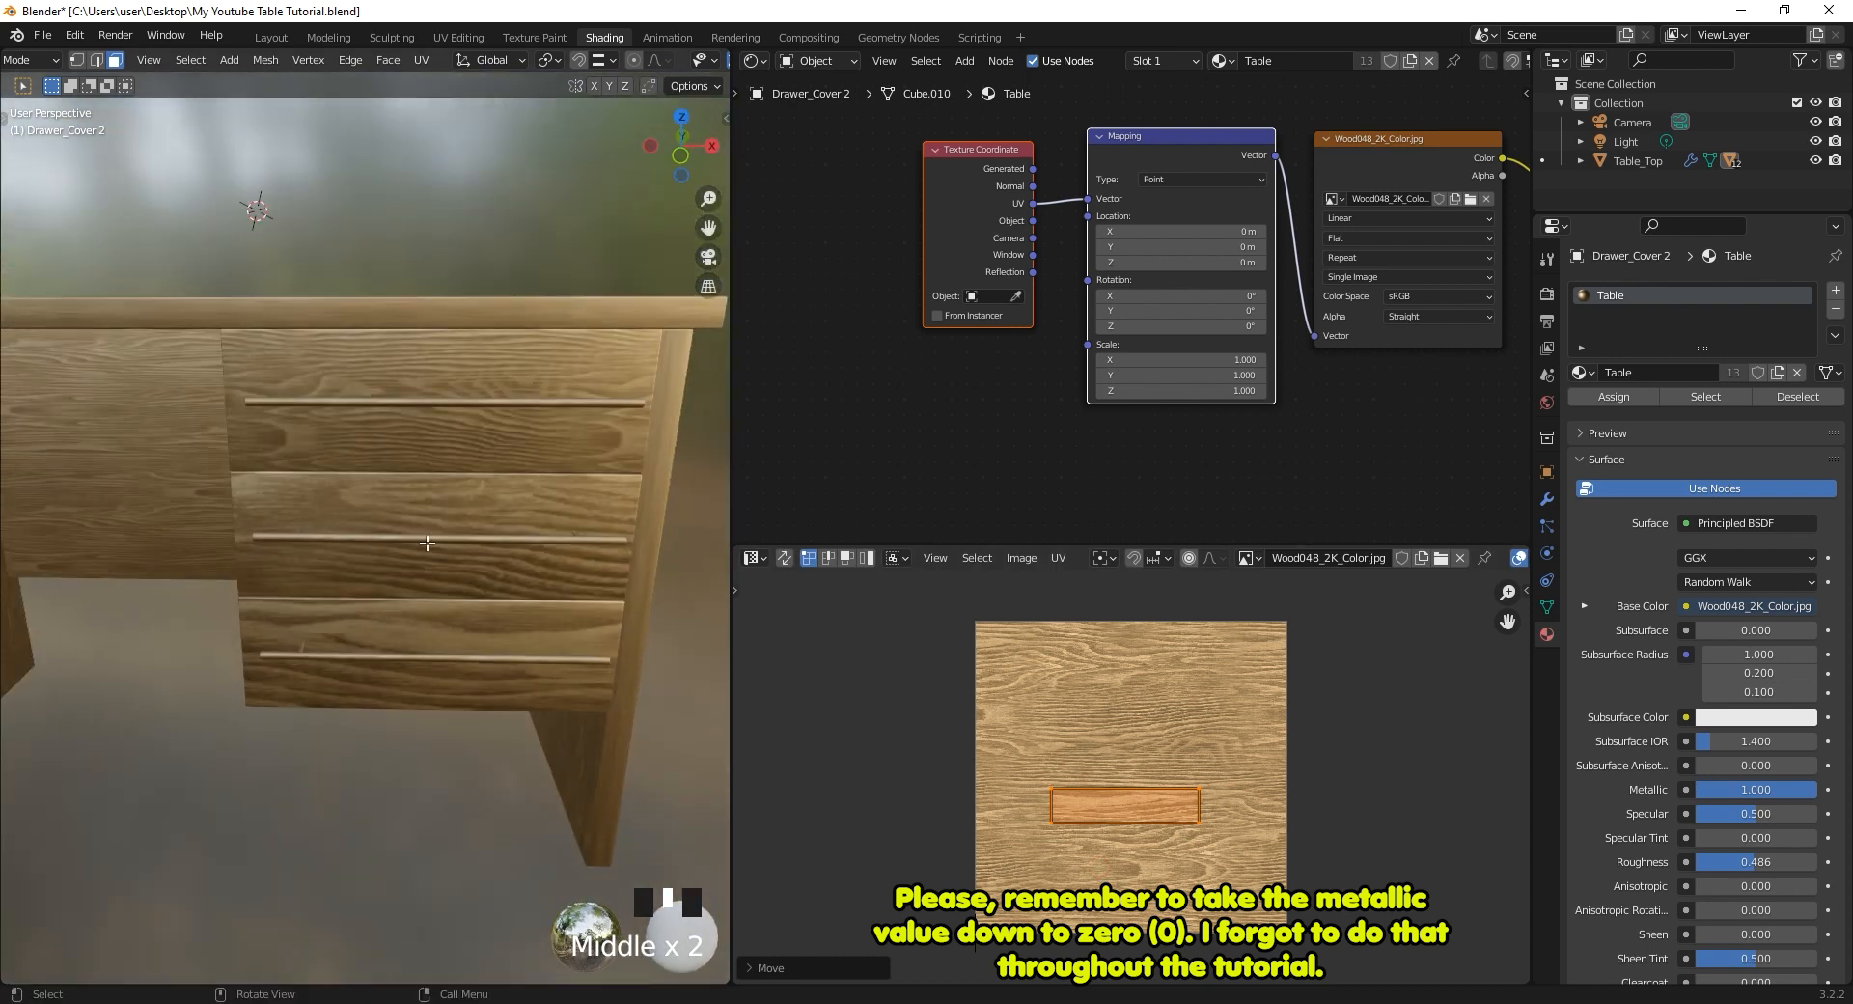
{"action": "key", "text": "Tab"}
Add an empty material slot to the top drawer handle and remove its Table material slot.
{"action": "left_click", "coordinate": [426, 404]}
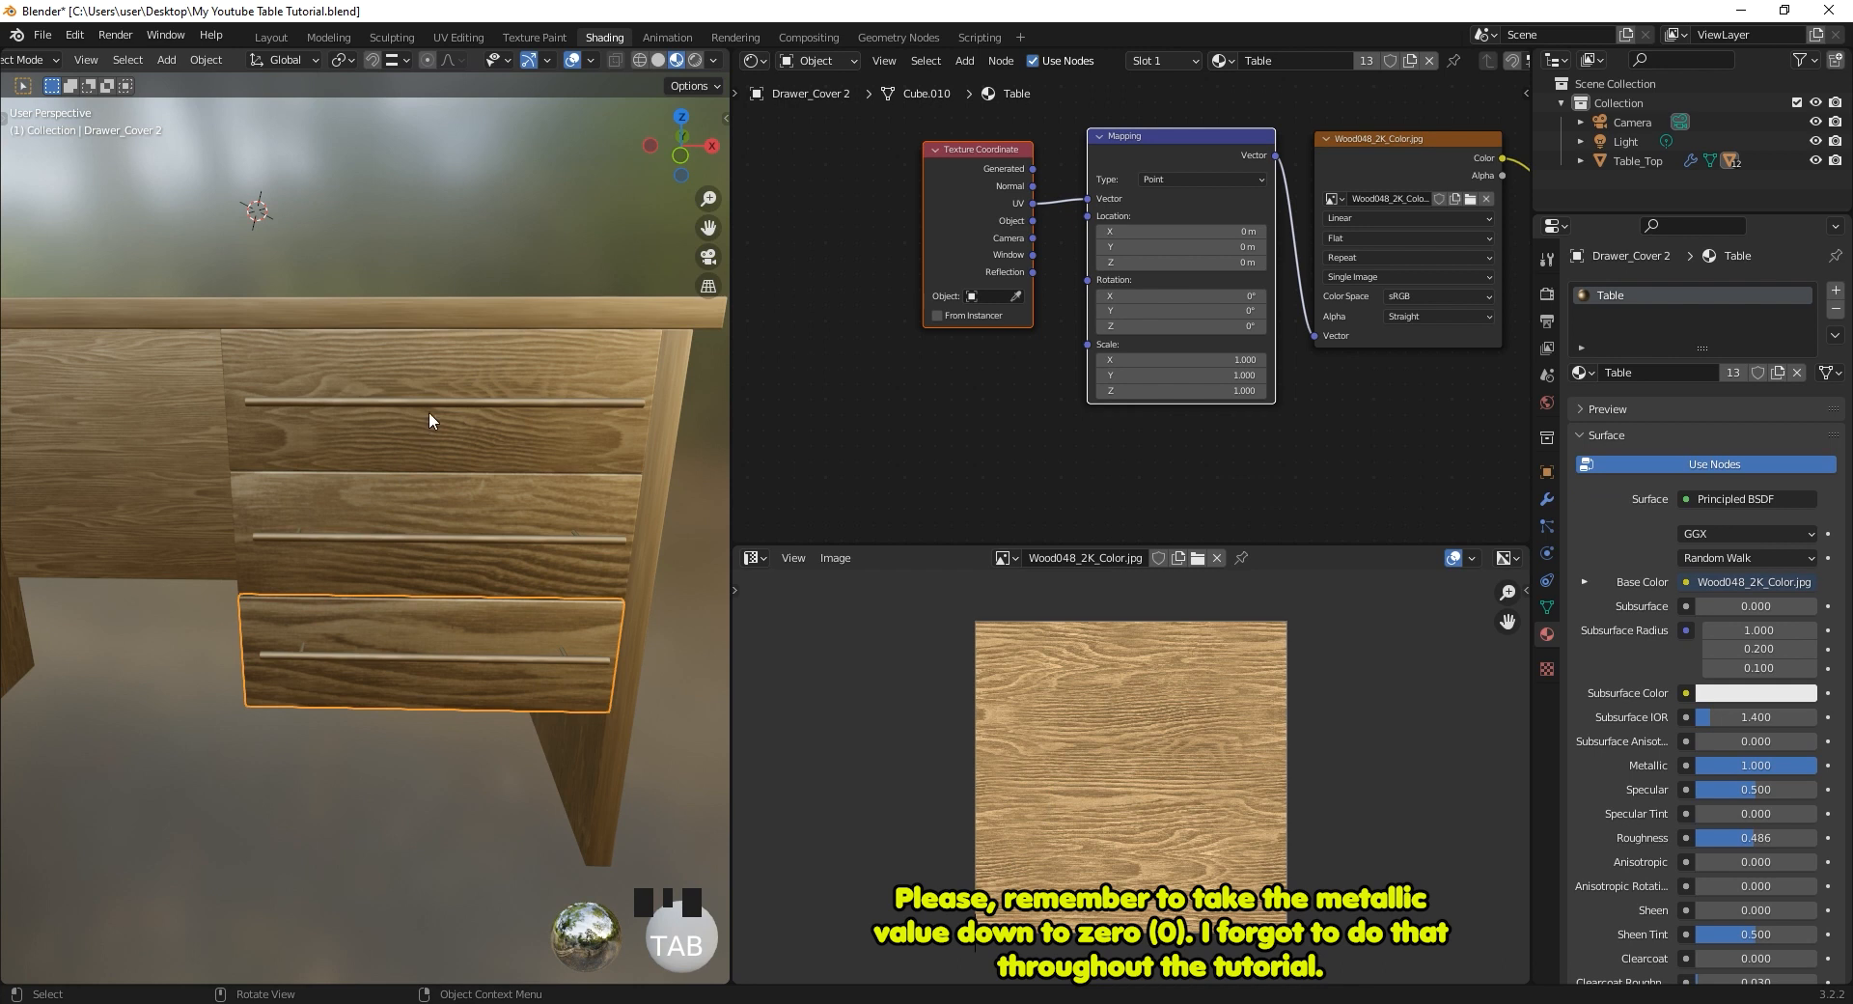
{"action": "scroll", "coordinate": [428, 412], "scroll_direction": "up", "scroll_amount": 5}
{"action": "middle_click_drag", "start_coordinate": [428, 411], "coordinate": [349, 425], "text": "shift"}
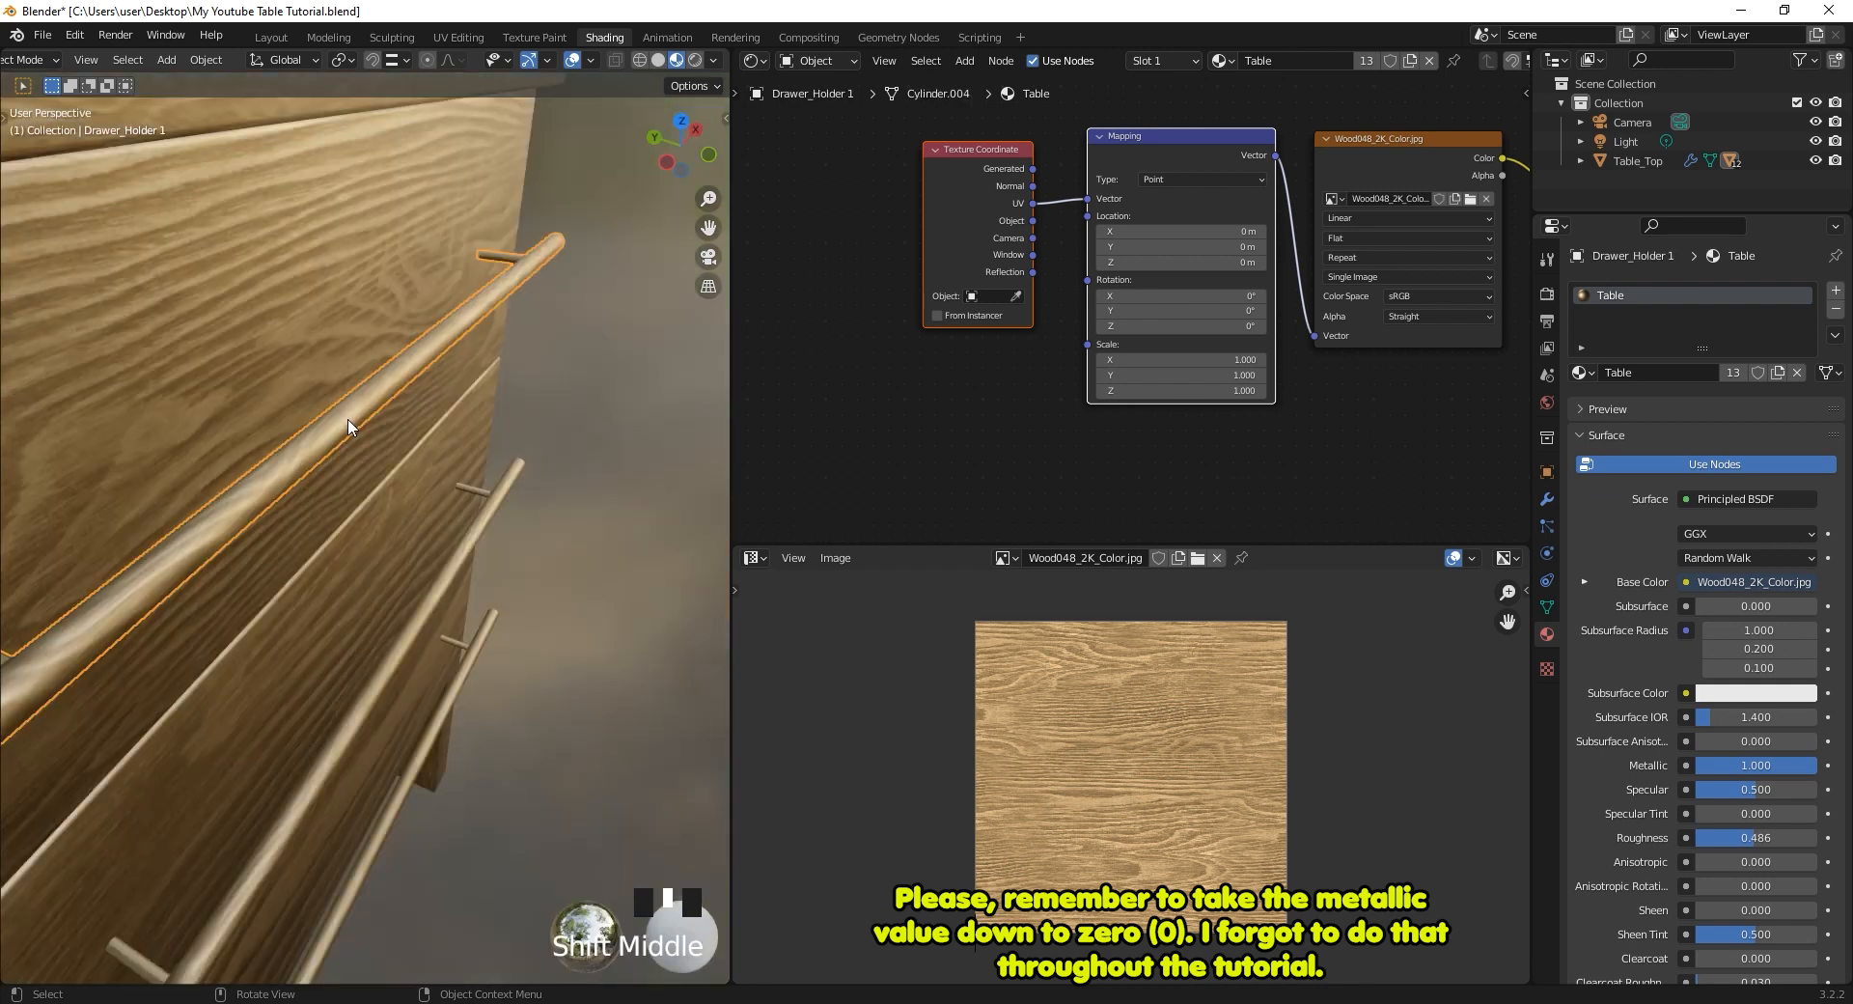
{"action": "scroll", "coordinate": [350, 425], "scroll_direction": "down", "scroll_amount": 2}
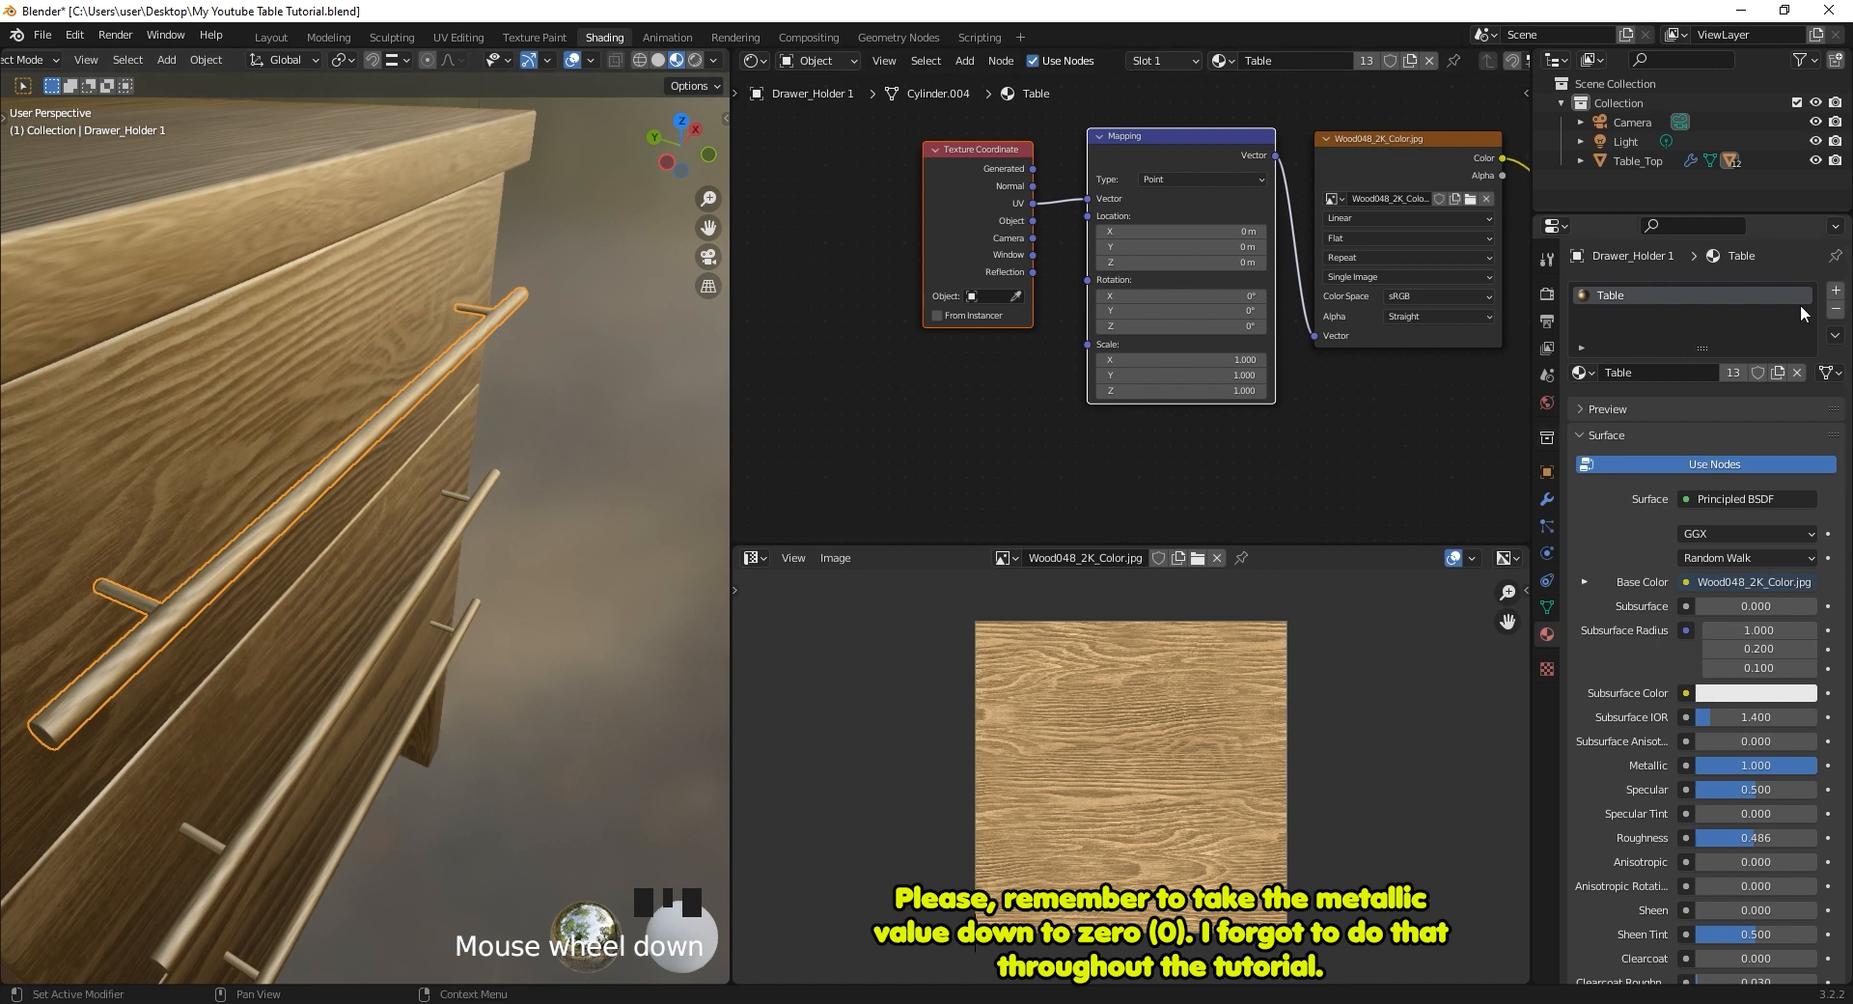
{"action": "left_click", "coordinate": [1838, 292]}
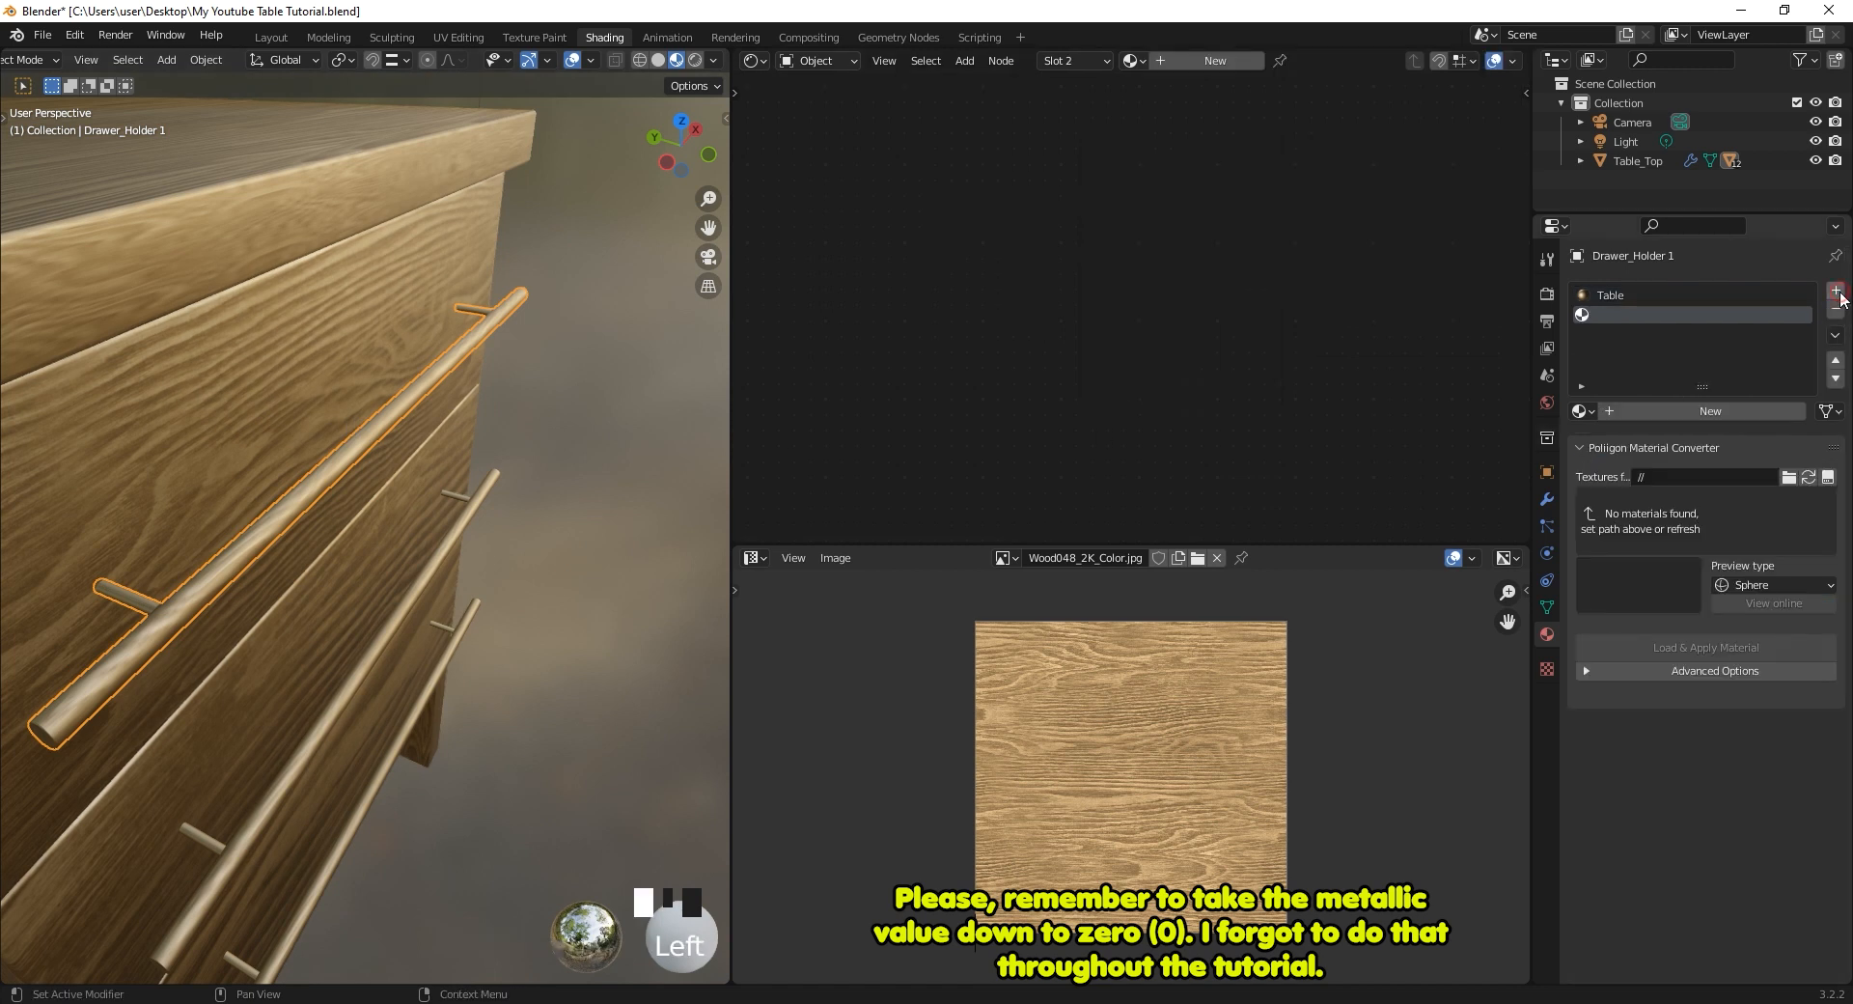
{"action": "left_click", "coordinate": [1679, 295]}
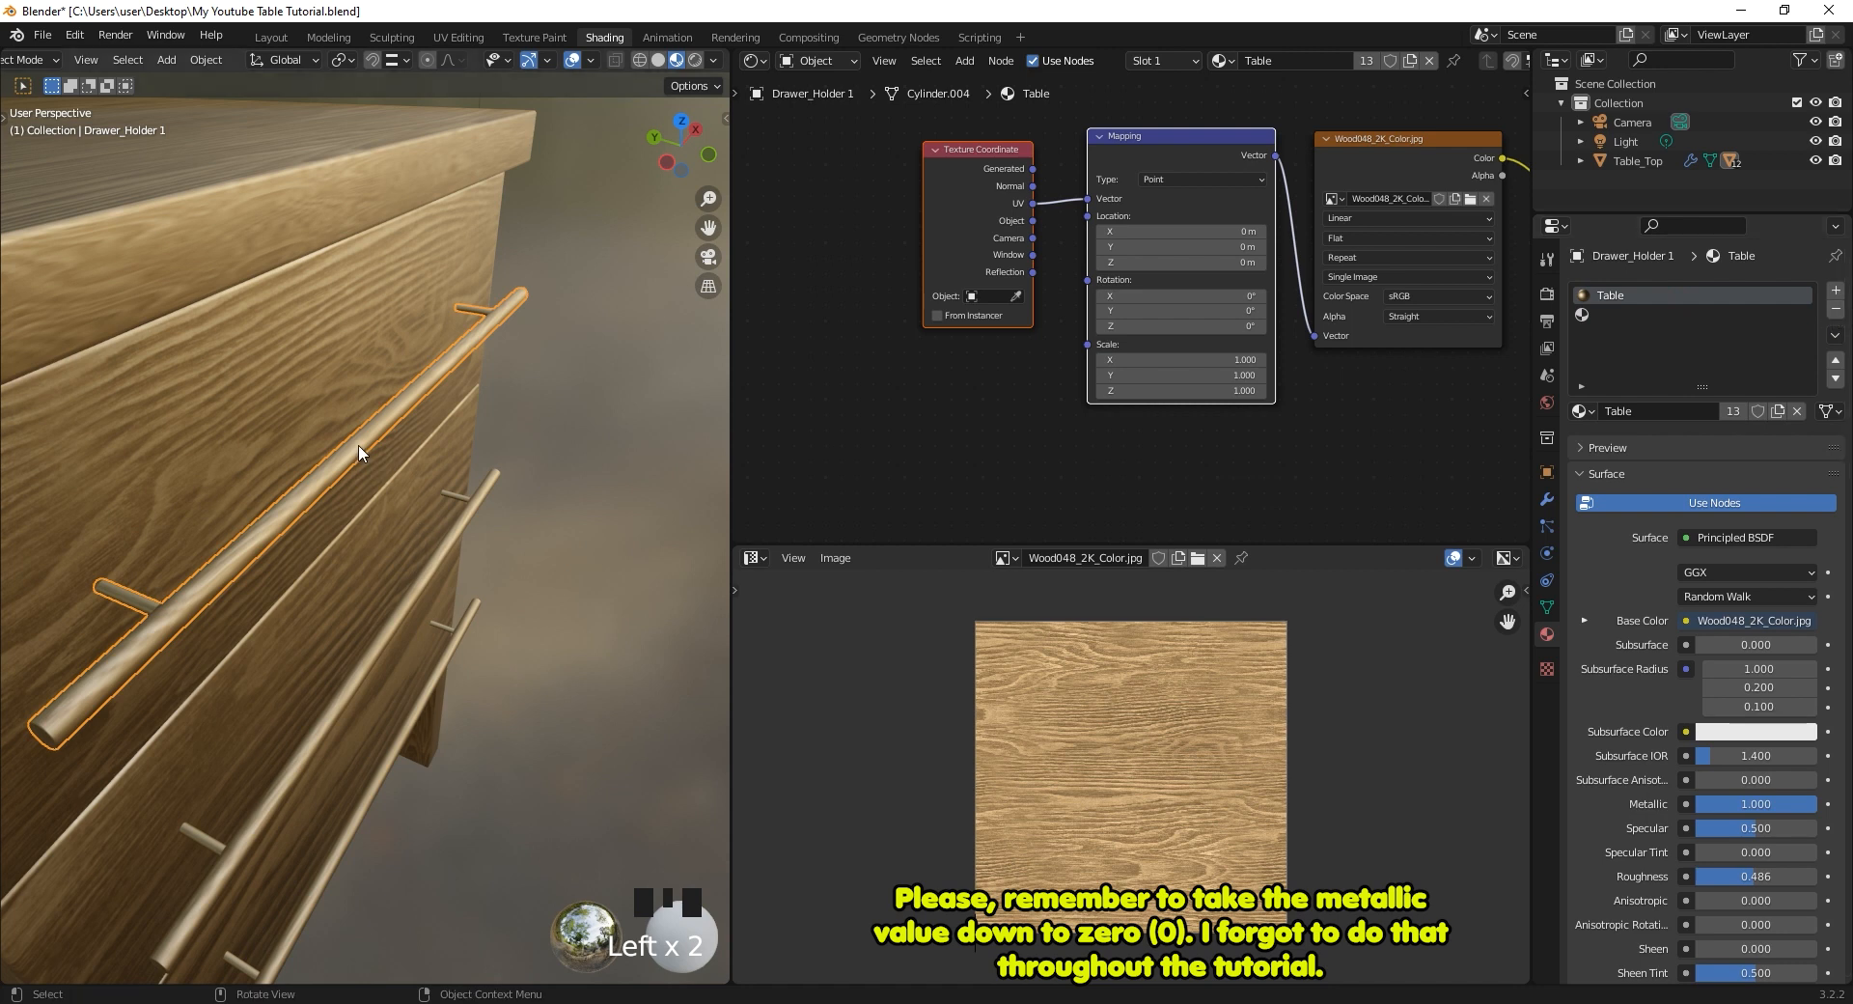
{"action": "left_click", "coordinate": [1837, 311]}
Create a new material on the top drawer handle and name it Metal Handle.
{"action": "left_click", "coordinate": [1609, 374]}
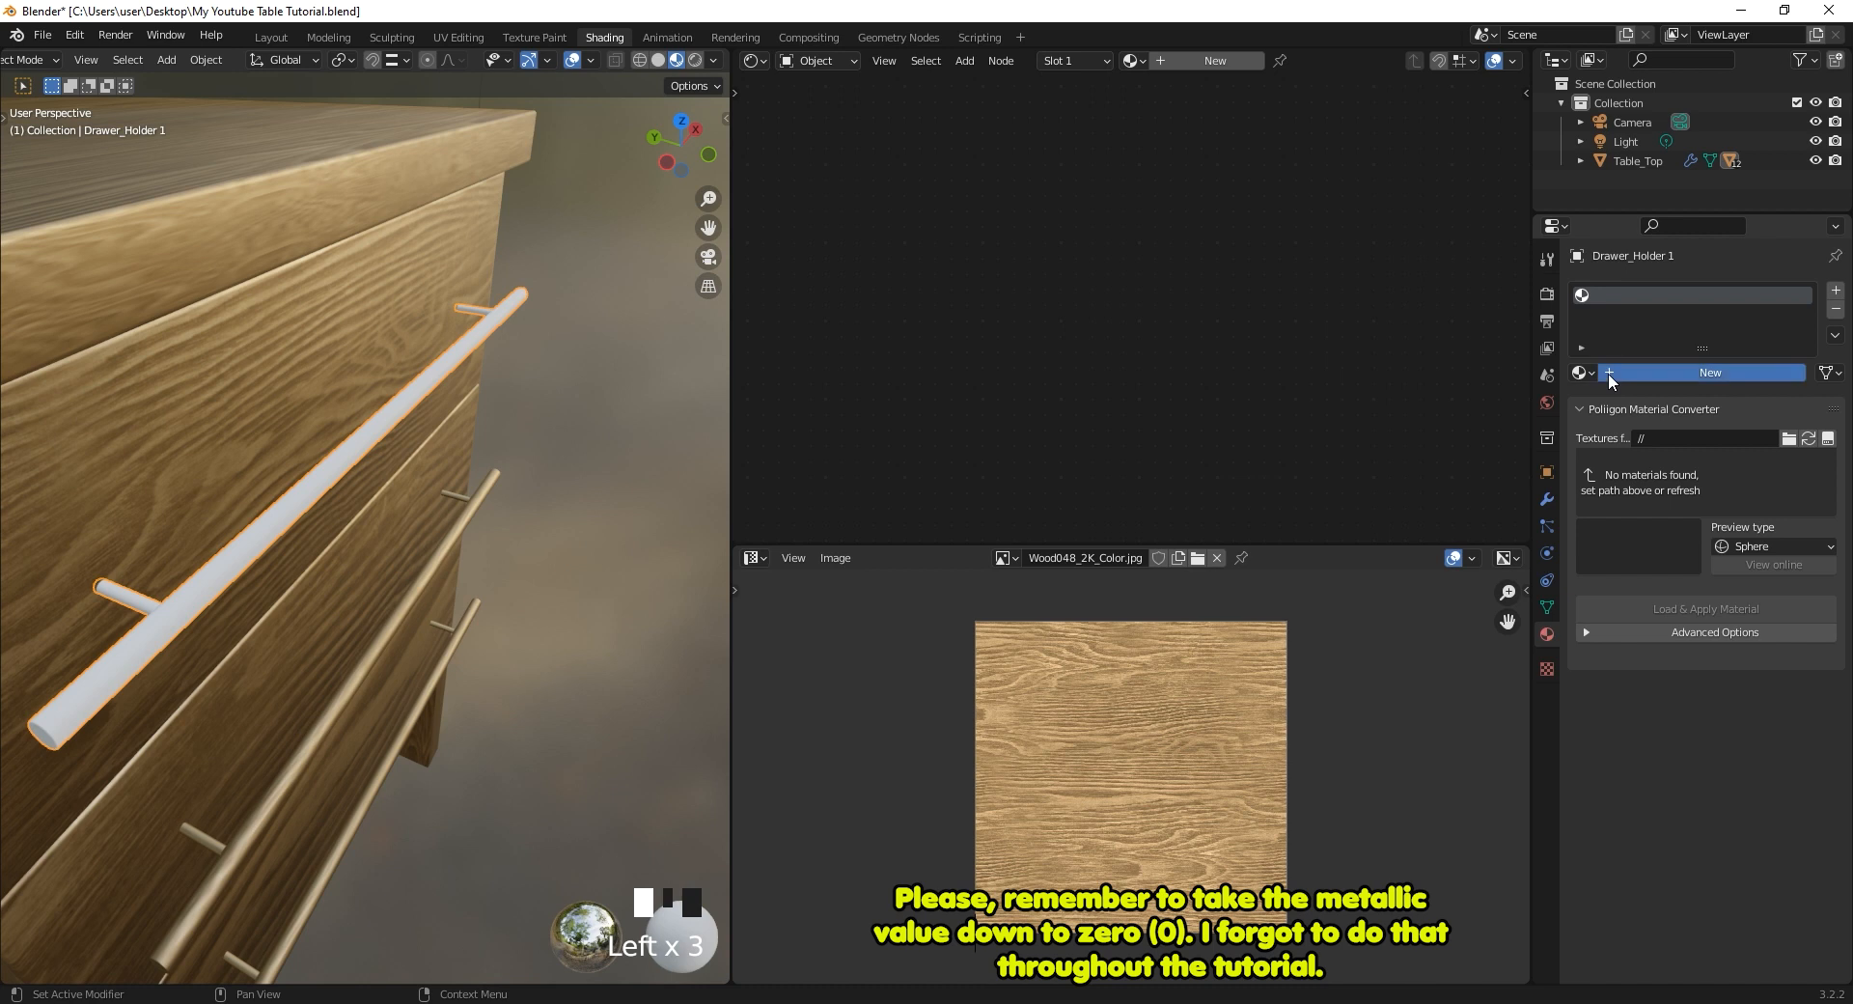
{"action": "left_click", "coordinate": [1626, 374]}
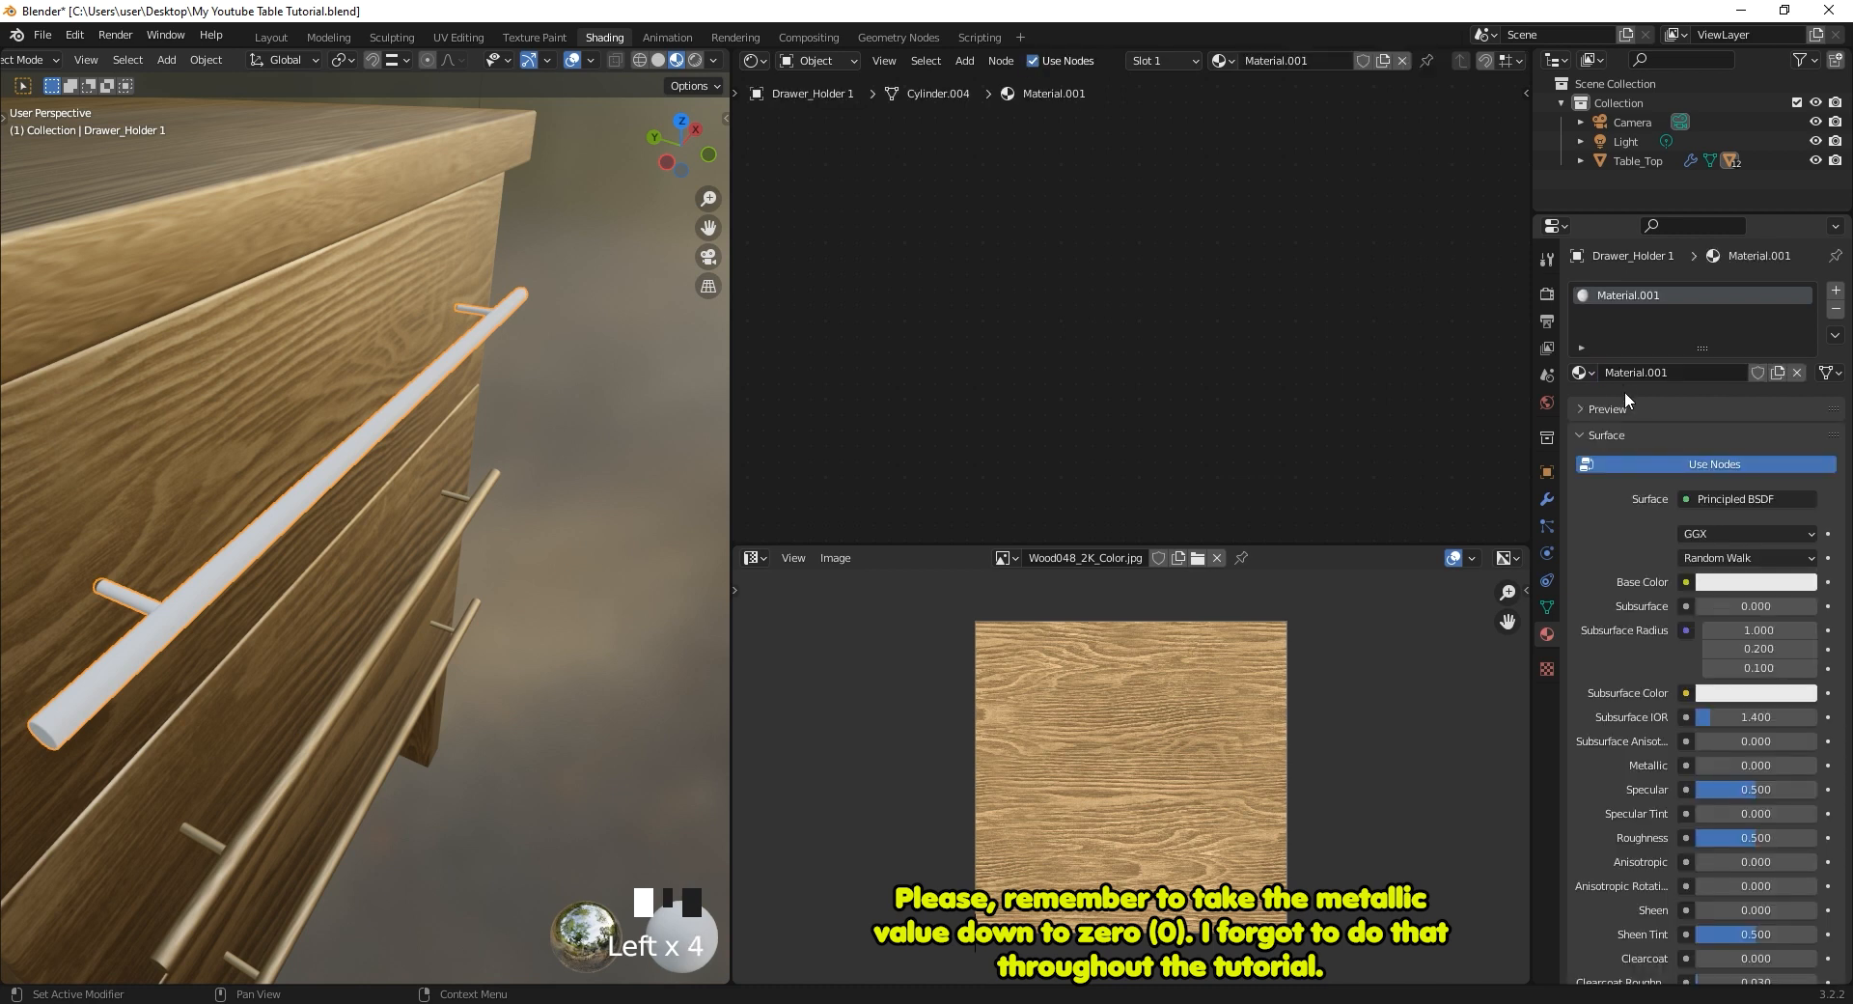
{"action": "left_click", "coordinate": [1623, 375]}
{"action": "key", "text": "Return"}
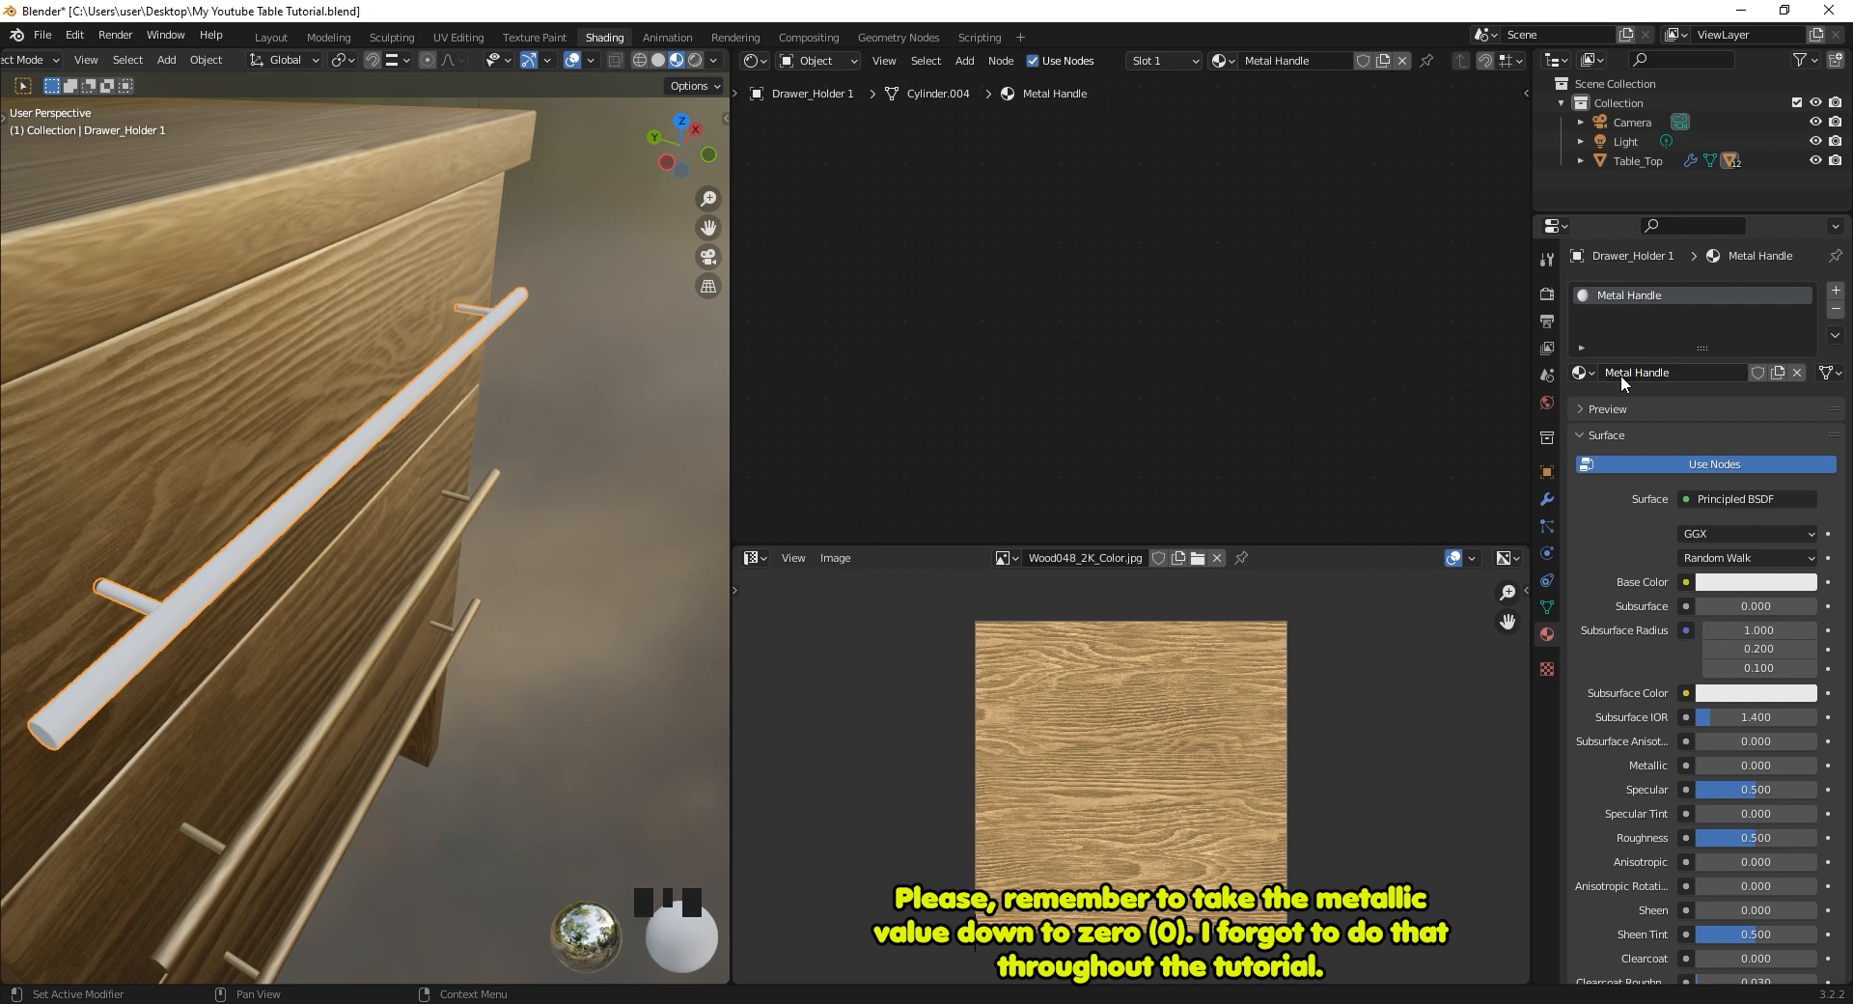
Give the Metal Handle material a mid-grey base color, with metallic at 1.000 and roughness at 0.400.
{"action": "left_click", "coordinate": [1738, 585]}
{"action": "left_click_drag", "start_coordinate": [1808, 362], "coordinate": [1805, 358]}
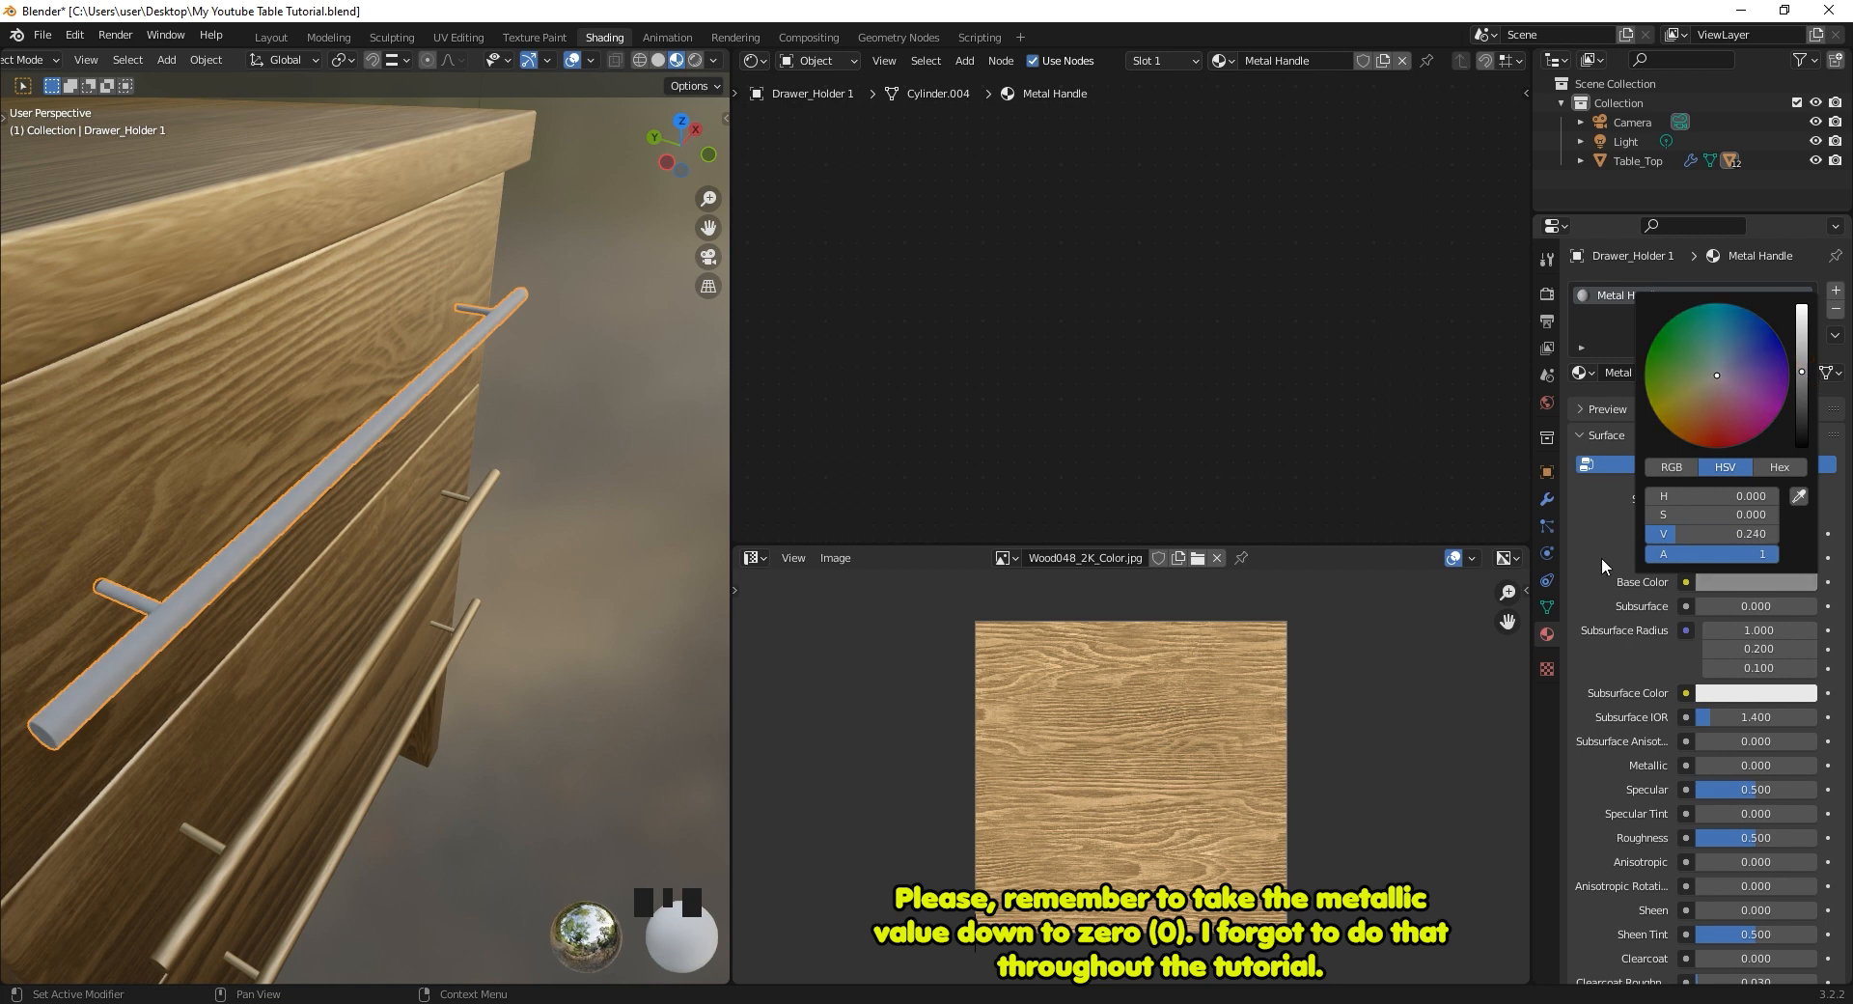
{"action": "left_click_drag", "start_coordinate": [1803, 371], "coordinate": [1804, 377]}
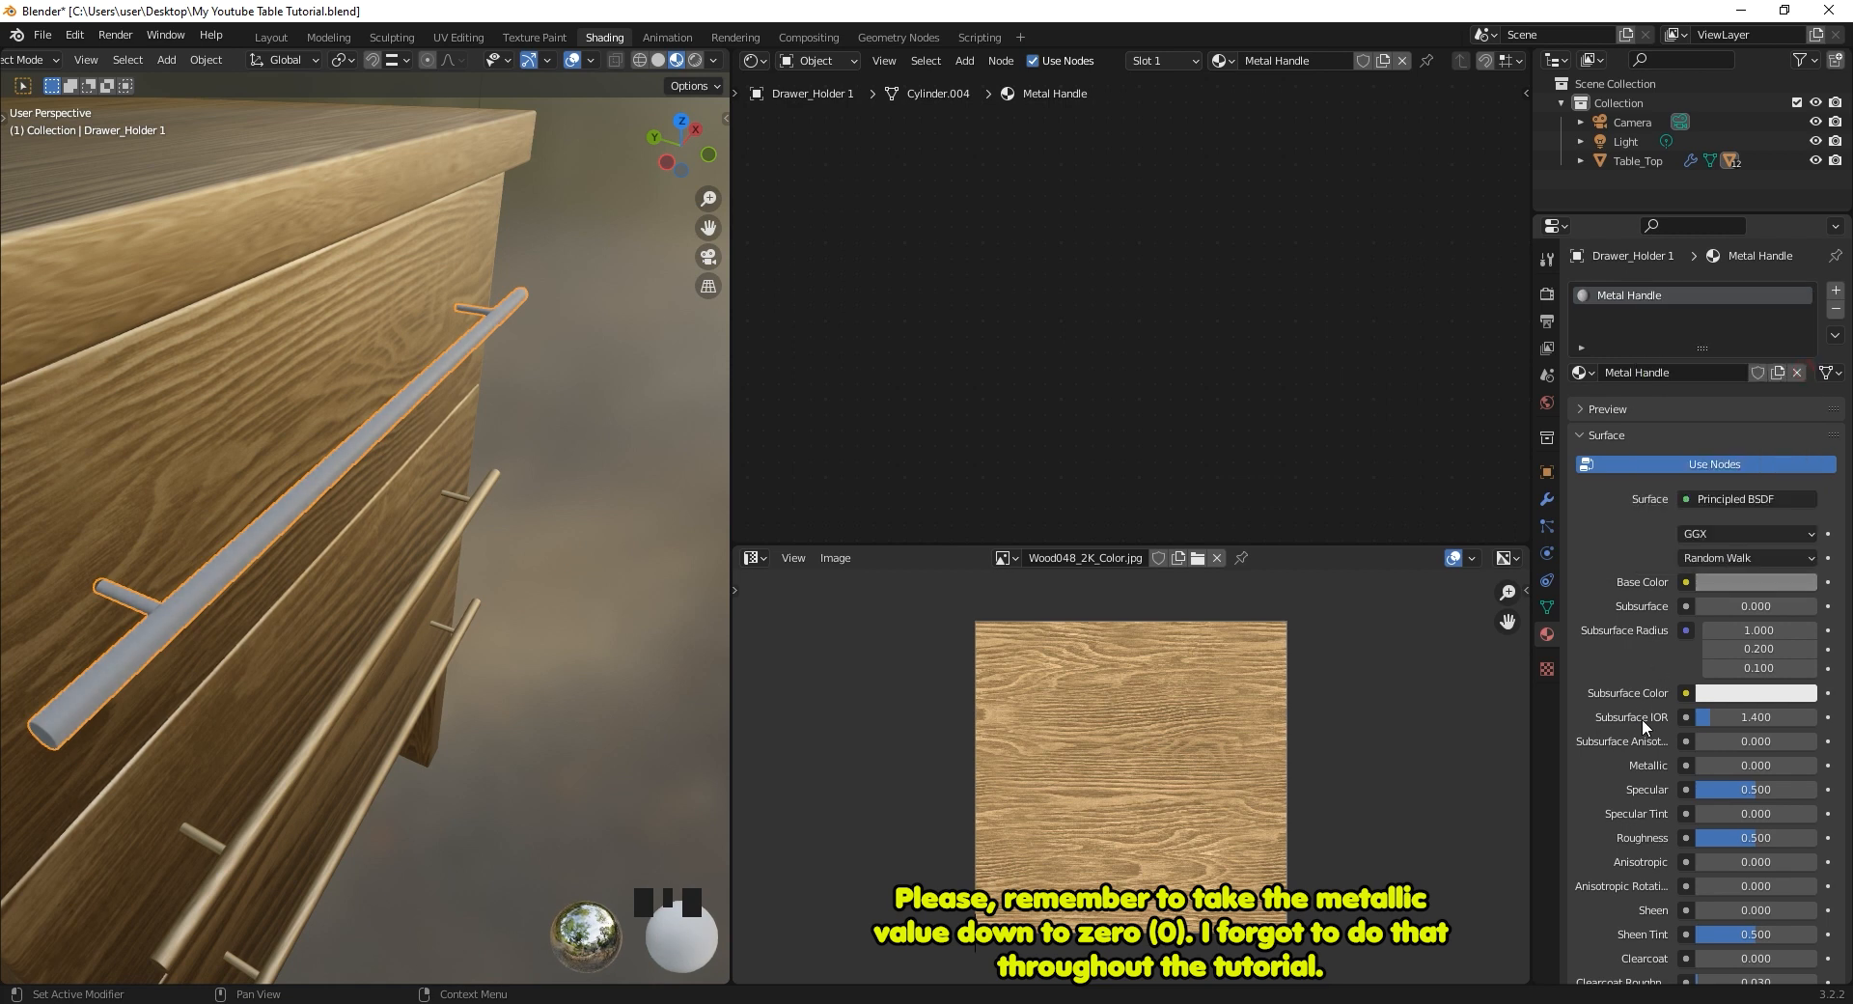
{"action": "left_click_drag", "start_coordinate": [1711, 764], "coordinate": [1814, 764]}
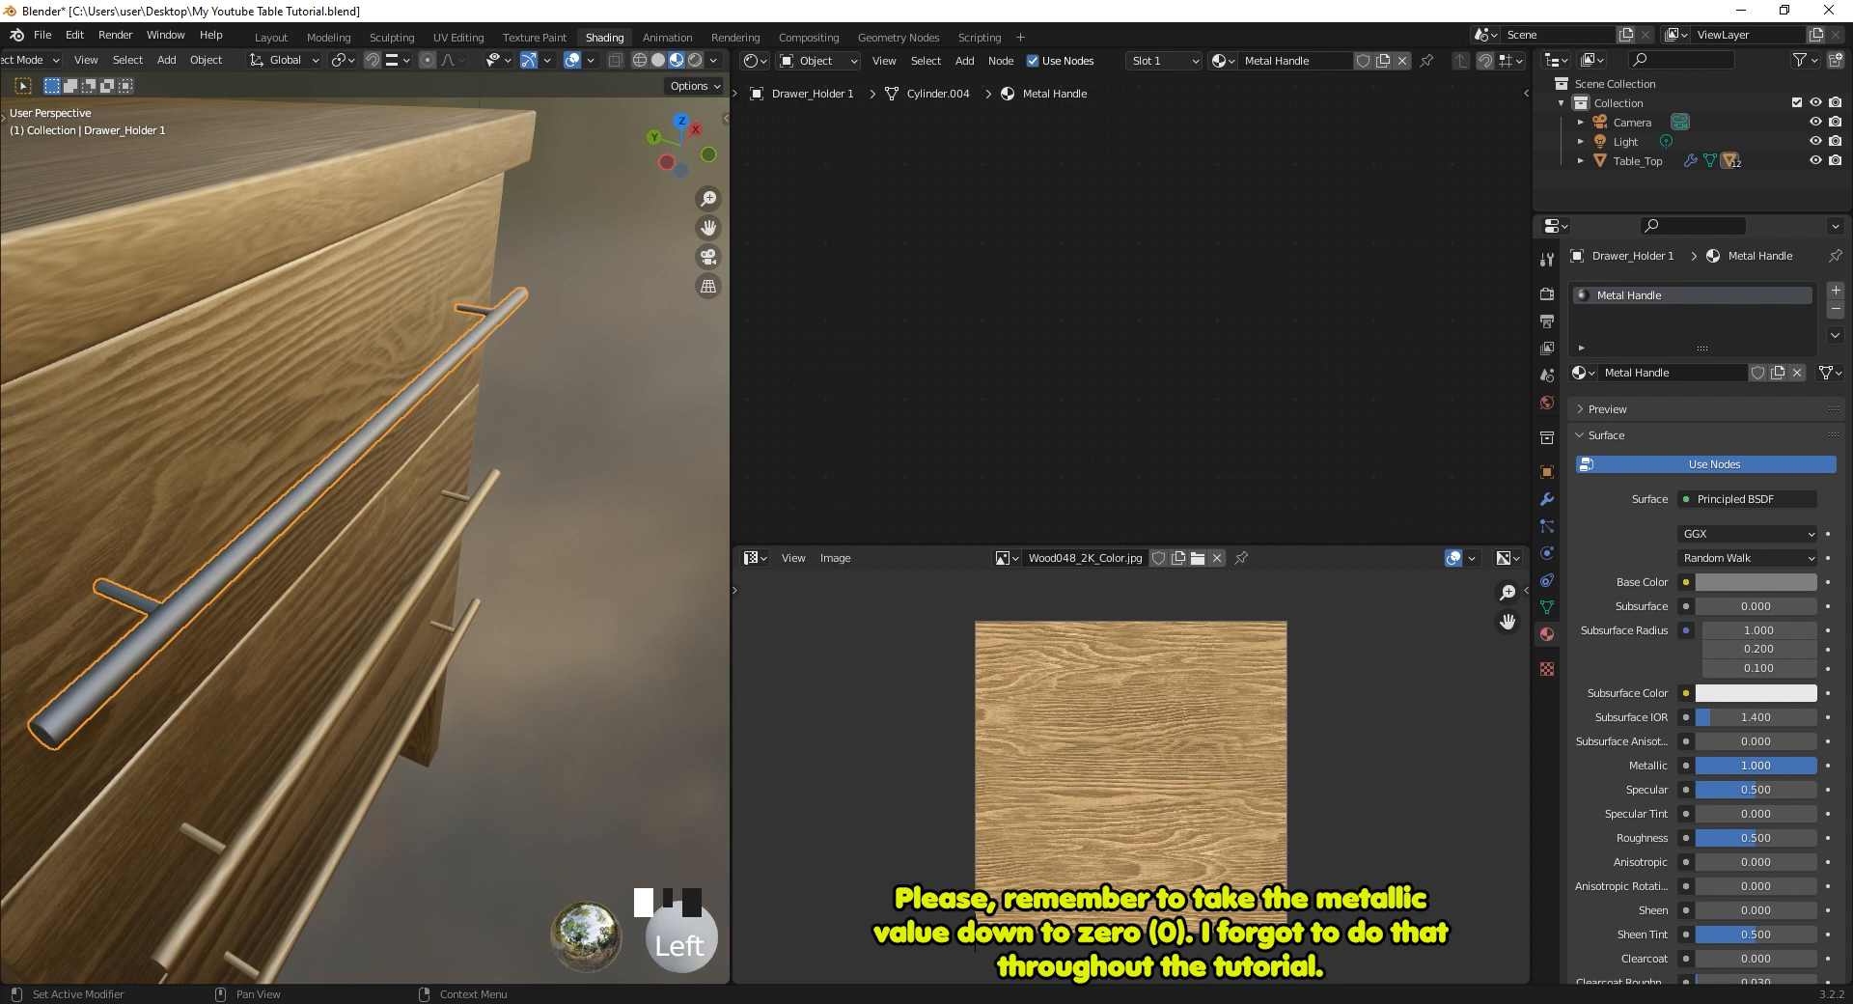
{"action": "left_click_drag", "start_coordinate": [1759, 838], "coordinate": [1745, 836]}
{"action": "left_click", "coordinate": [1757, 832]}
{"action": "type", "text": "0"}
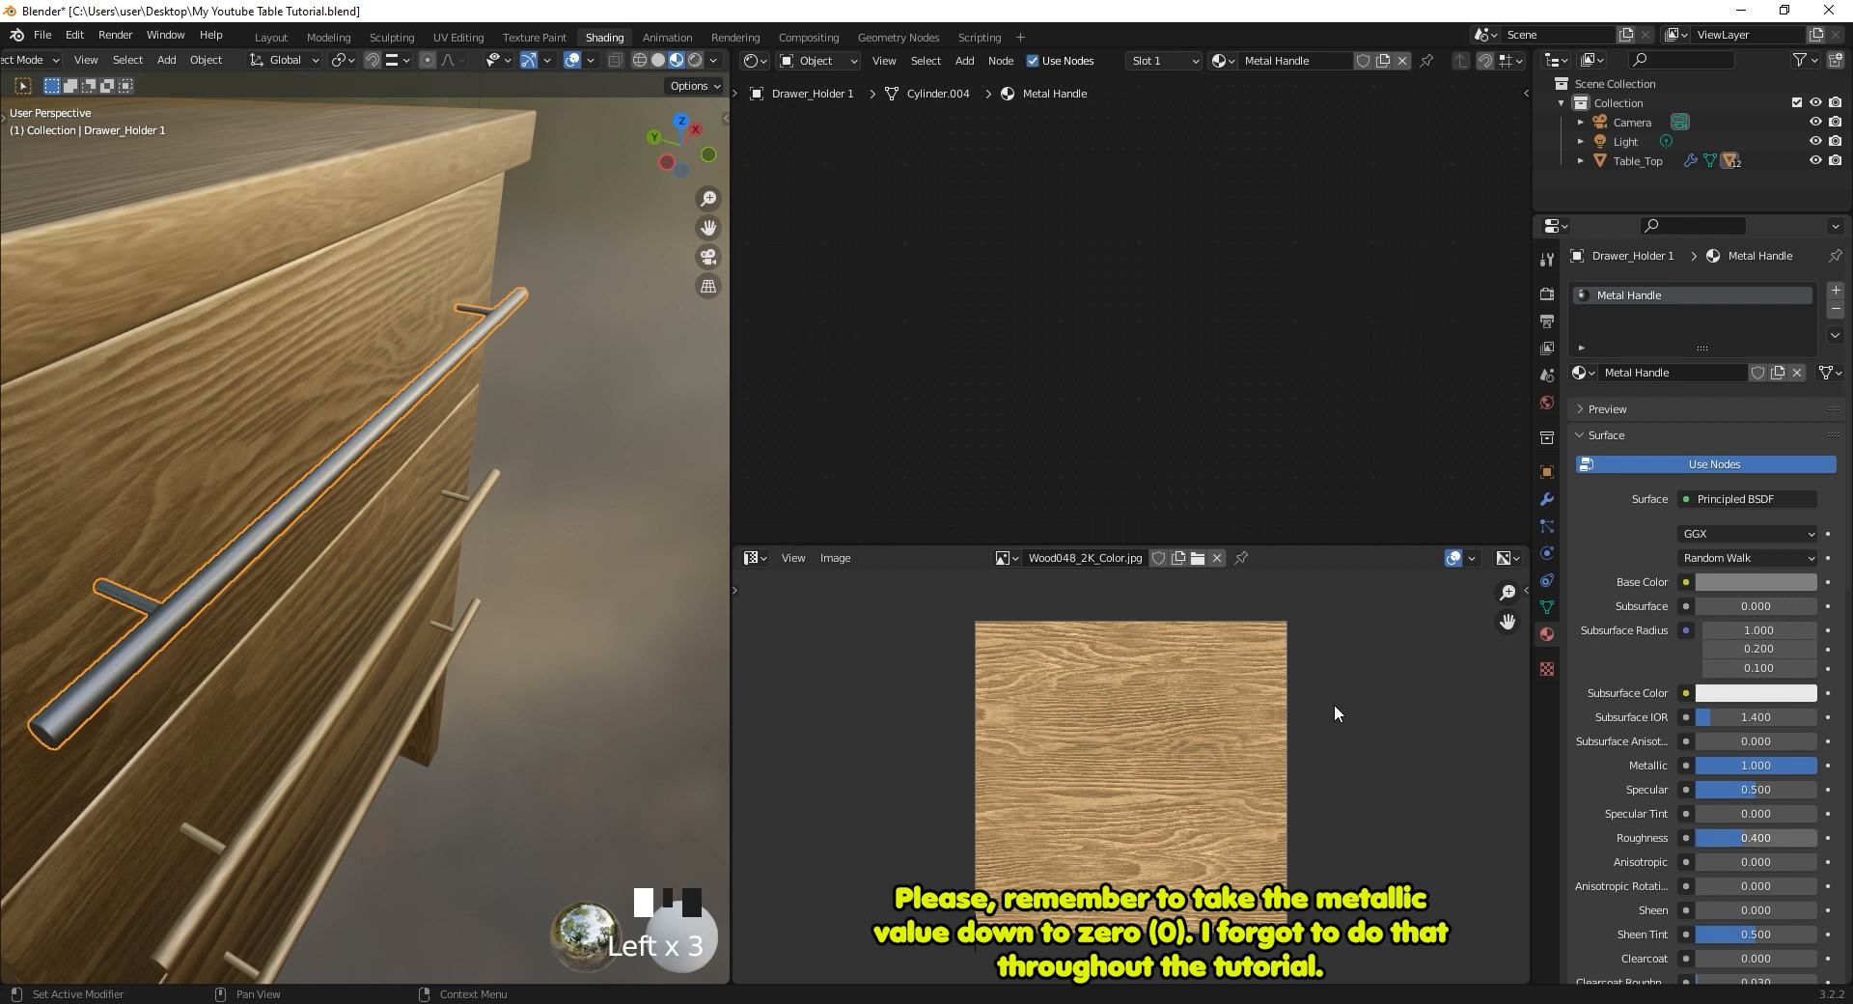
Brighten the Metal Handle material's base color to a lighter grey.
{"action": "left_click", "coordinate": [577, 392]}
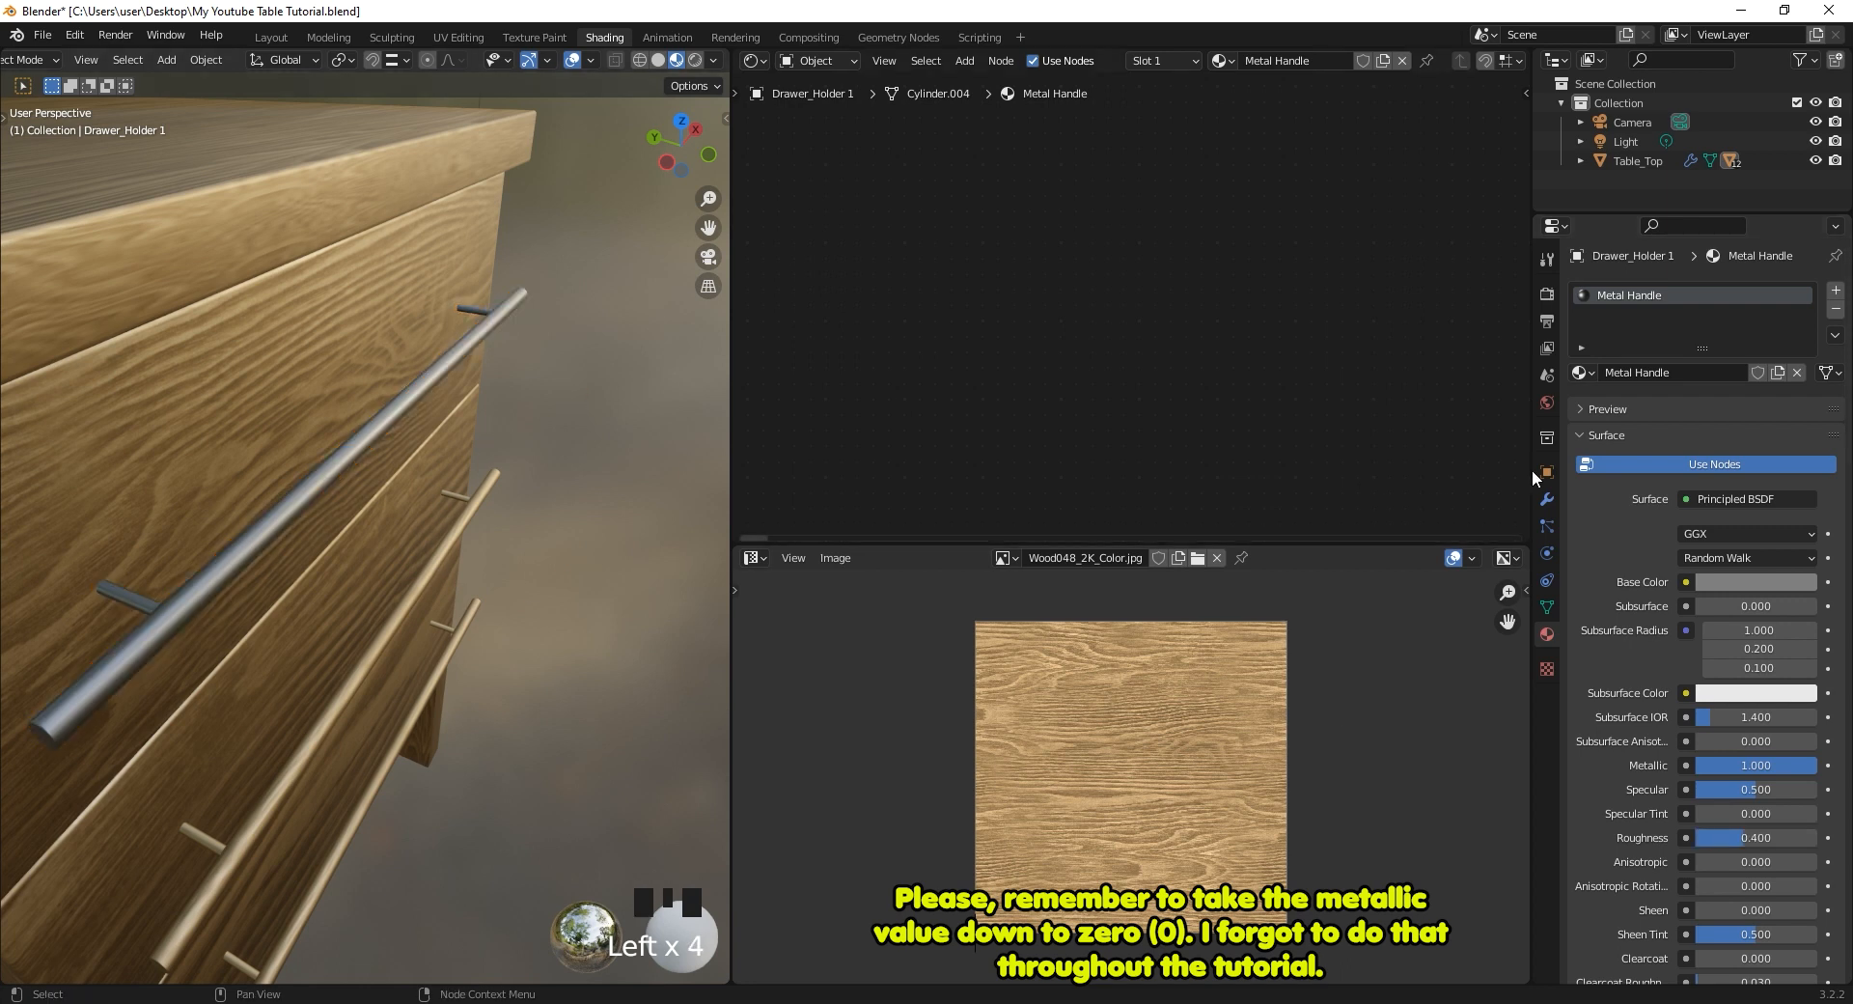
{"action": "left_click", "coordinate": [1771, 582]}
{"action": "mouse_move", "coordinate": [1805, 373]}
{"action": "left_mouse_down"}
{"action": "mouse_move", "coordinate": [1803, 333]}
{"action": "mouse_move", "coordinate": [1801, 360]}
{"action": "left_mouse_up"}
Link the top handle's Metal Handle material to the middle and bottom drawer handles.
{"action": "middle_click_drag", "start_coordinate": [502, 579], "coordinate": [376, 577]}
{"action": "scroll", "coordinate": [538, 526], "scroll_direction": "down", "scroll_amount": 2}
{"action": "left_click", "coordinate": [380, 637]}
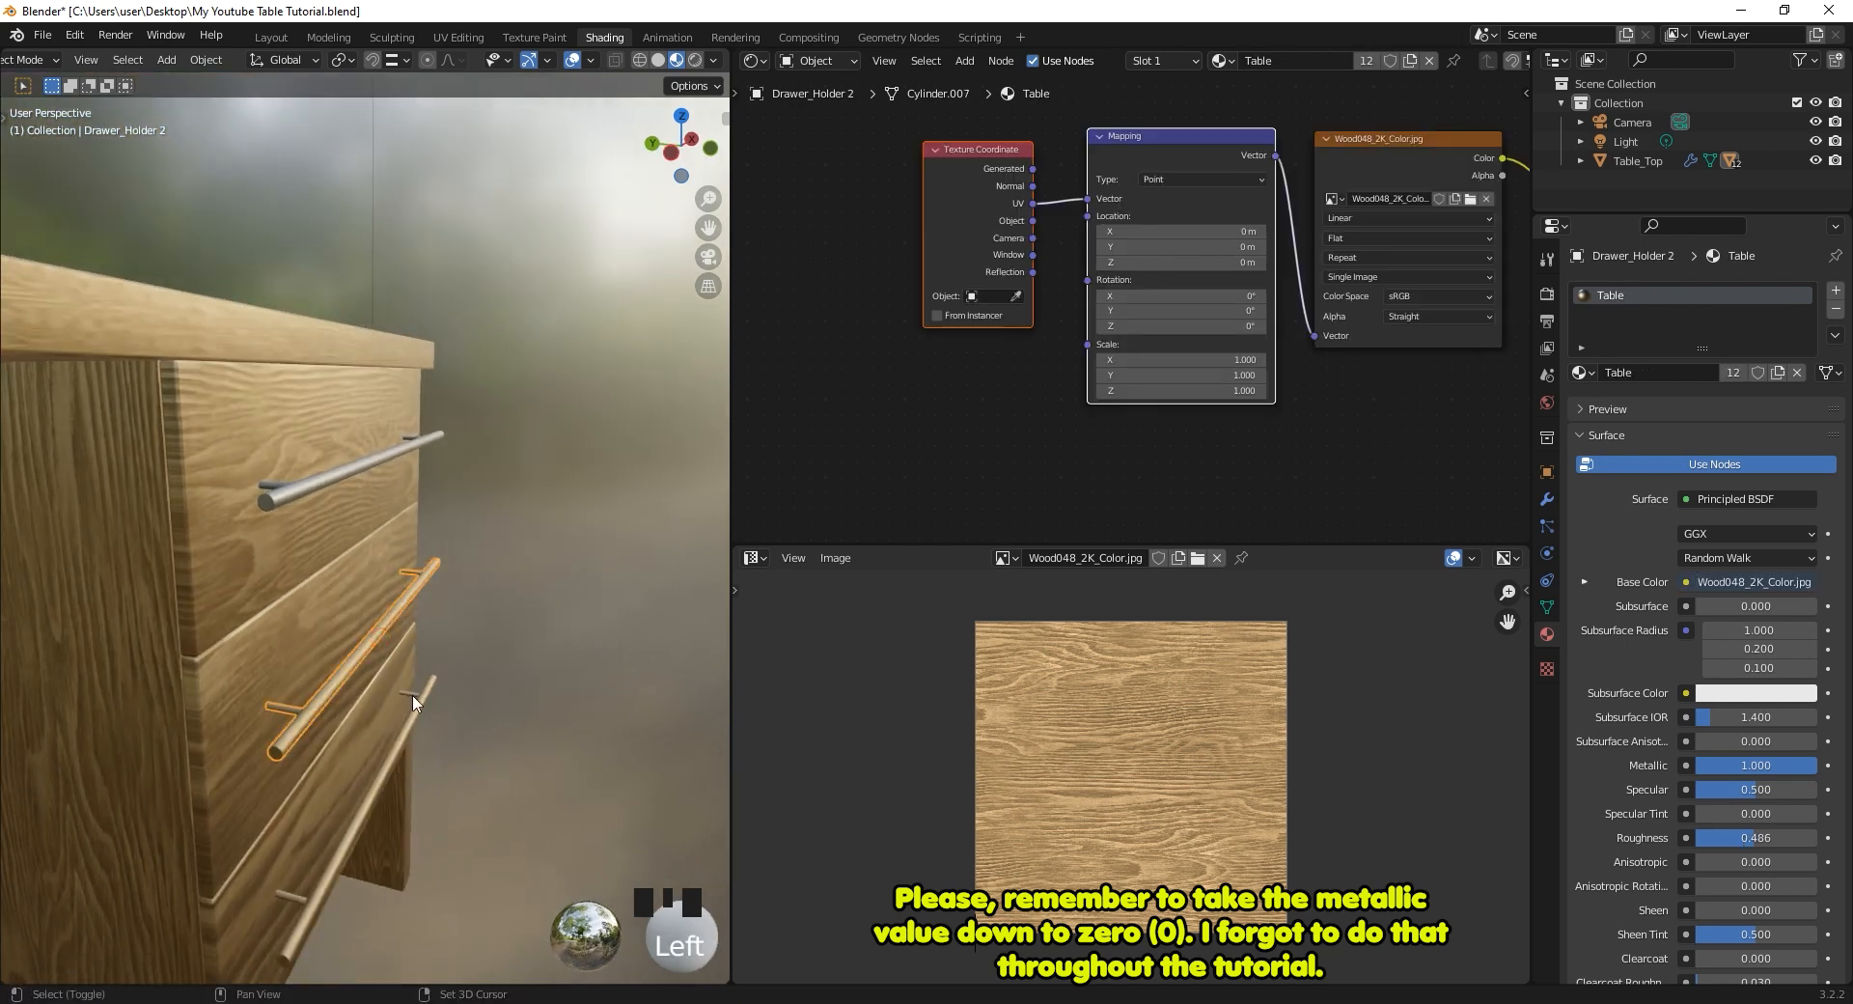
{"action": "left_click", "coordinate": [408, 727], "text": "shift"}
{"action": "left_click", "coordinate": [328, 478], "text": "shift"}
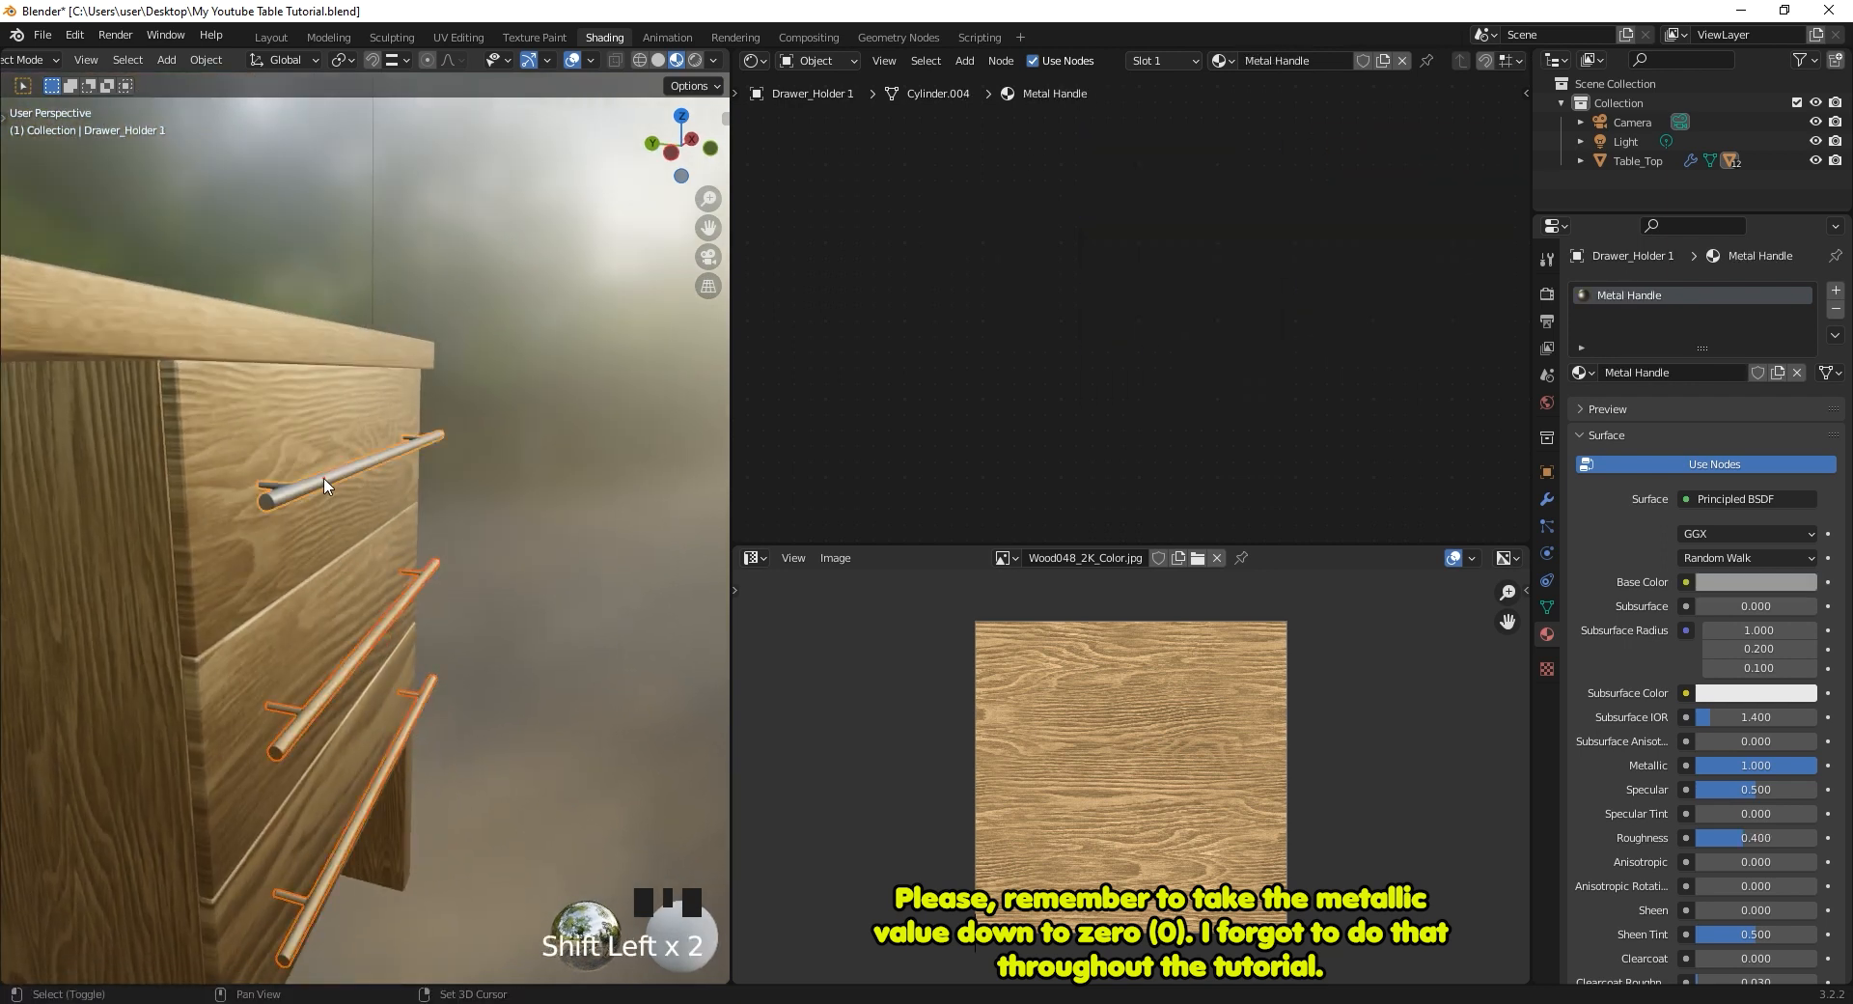
{"action": "key", "text": "ctrl+l"}
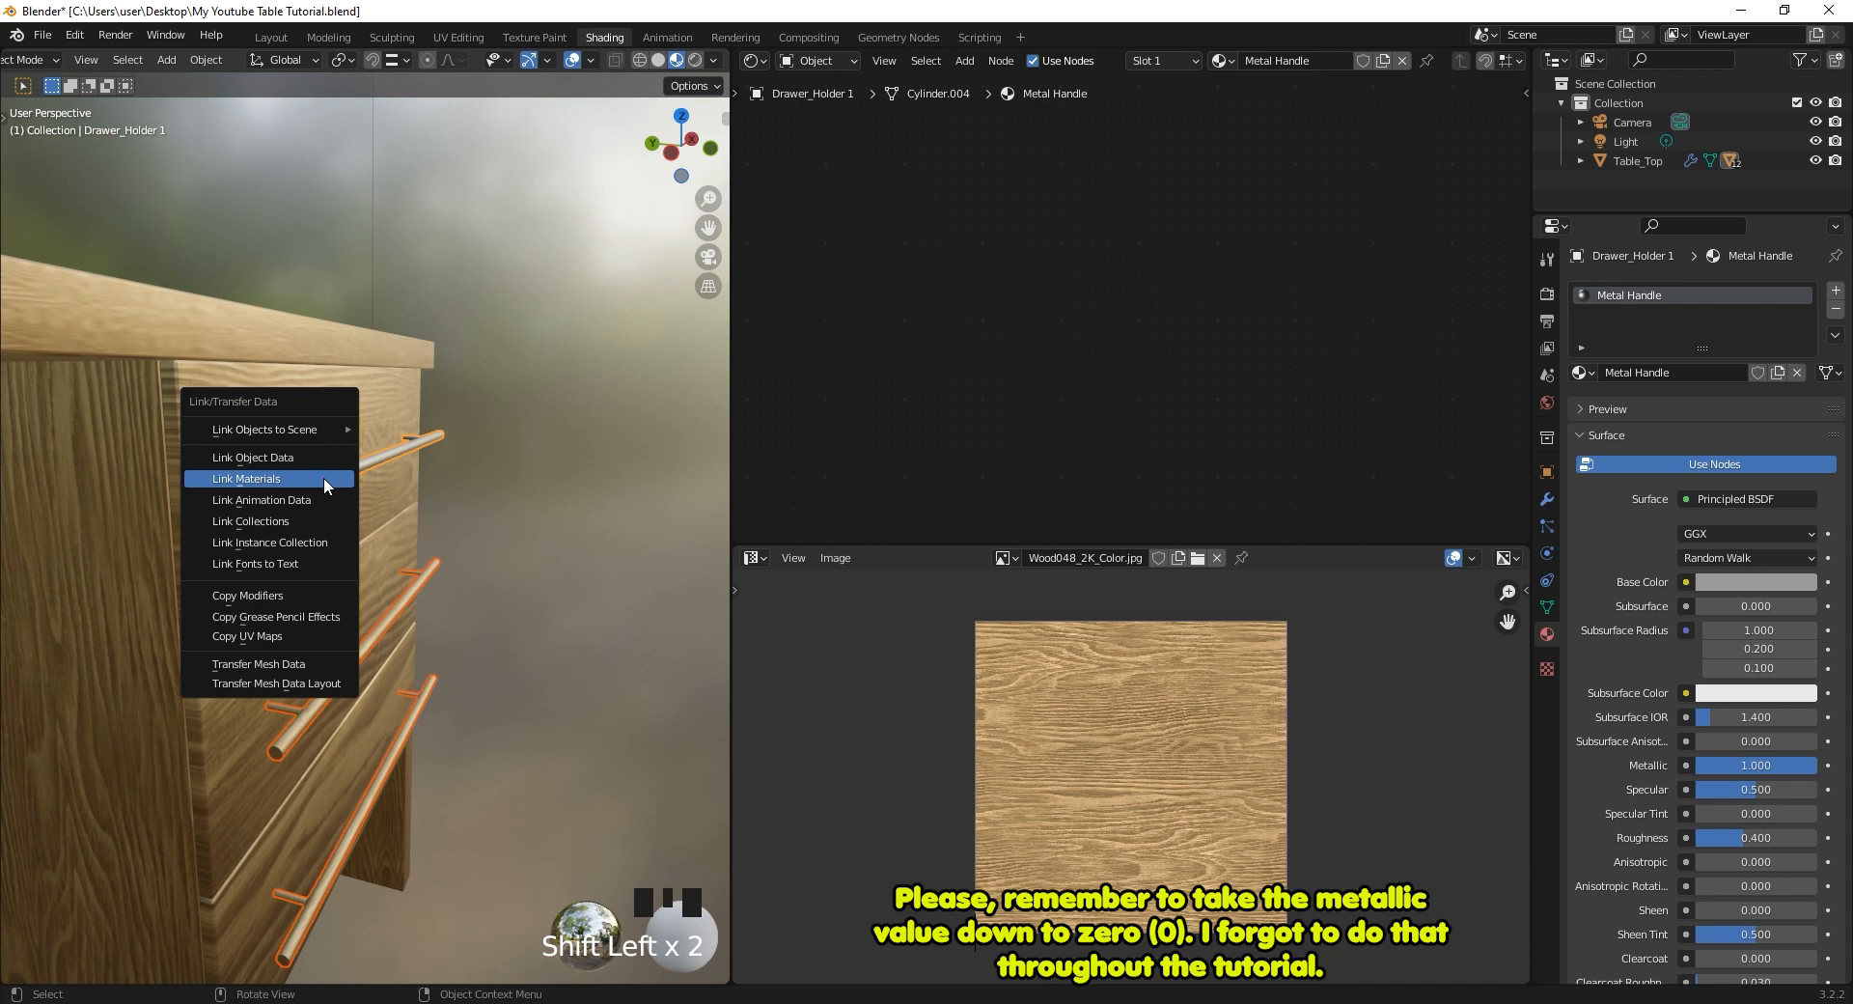
{"action": "left_click", "coordinate": [323, 477]}
{"action": "left_click", "coordinate": [546, 428]}
Try sliding each of the three drawers out by its handle along the Y axis, cancelling every move.
{"action": "middle_click_drag", "start_coordinate": [547, 429], "coordinate": [530, 585]}
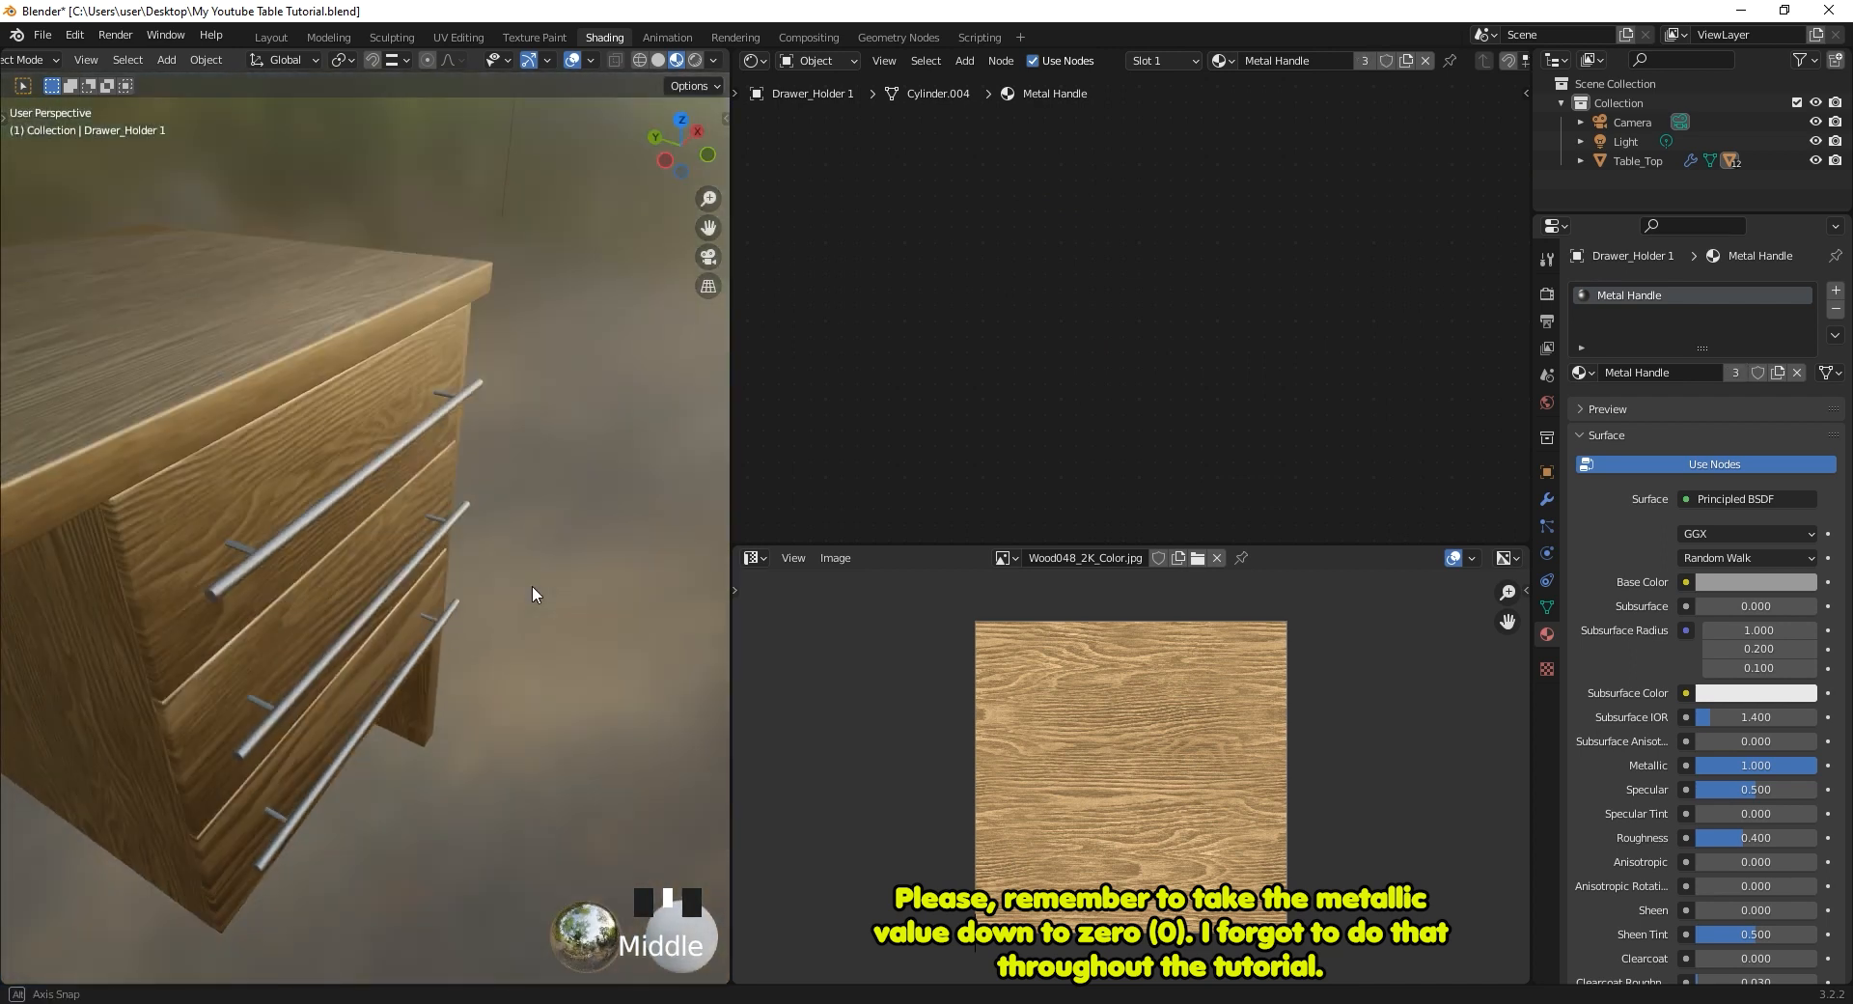
{"action": "left_click", "coordinate": [367, 473]}
{"action": "key", "text": "g"}
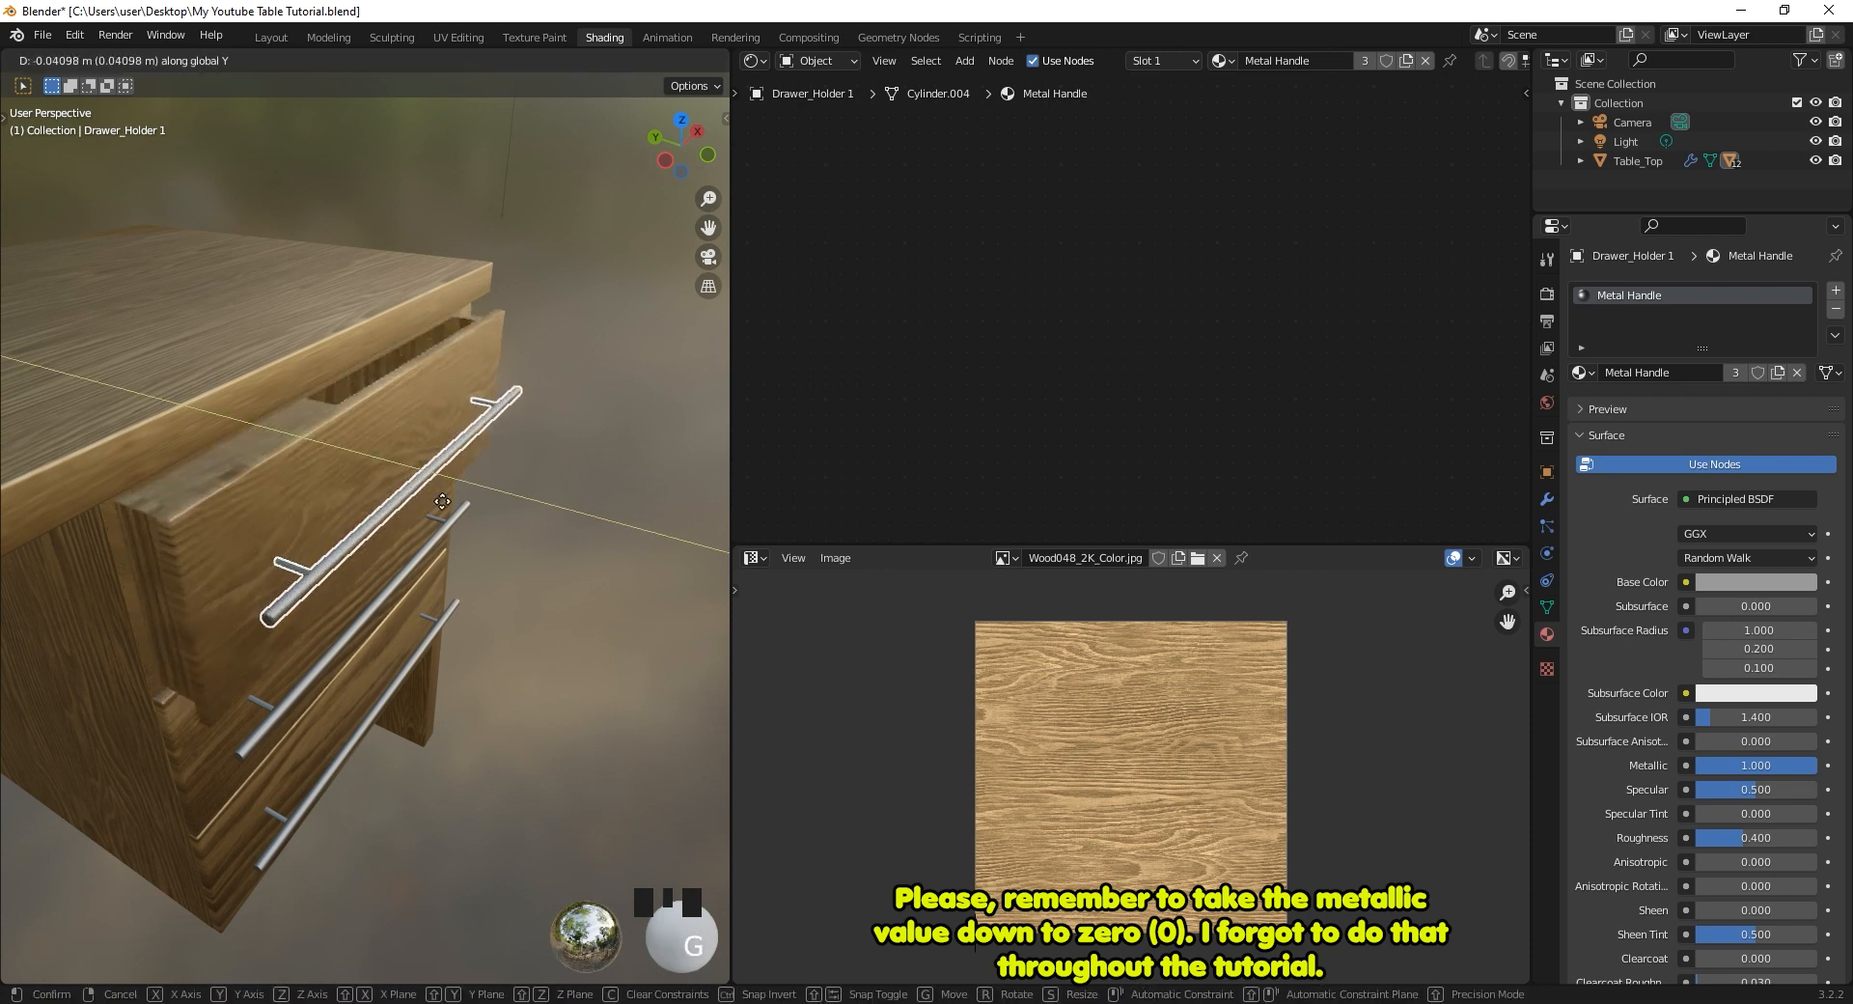
{"action": "key", "text": "y"}
{"action": "right_click", "coordinate": [611, 581]}
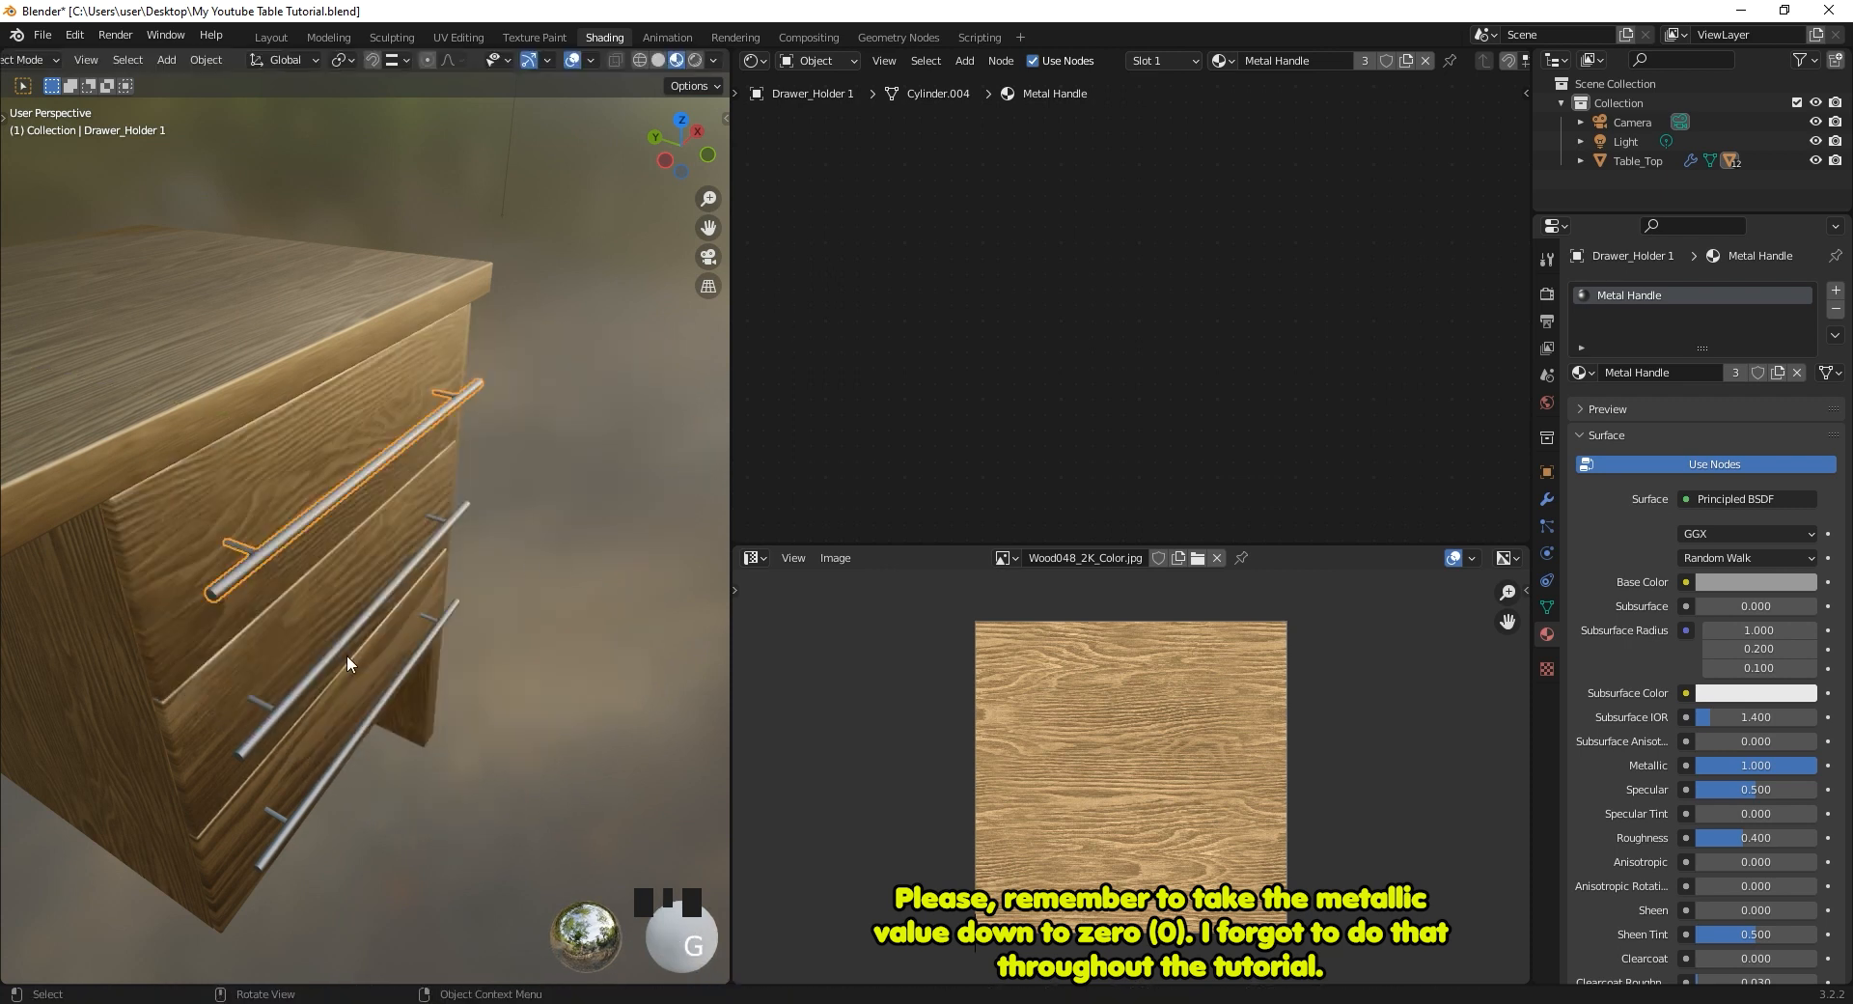
{"action": "left_click", "coordinate": [349, 637]}
{"action": "key", "text": "g"}
{"action": "key", "text": "y"}
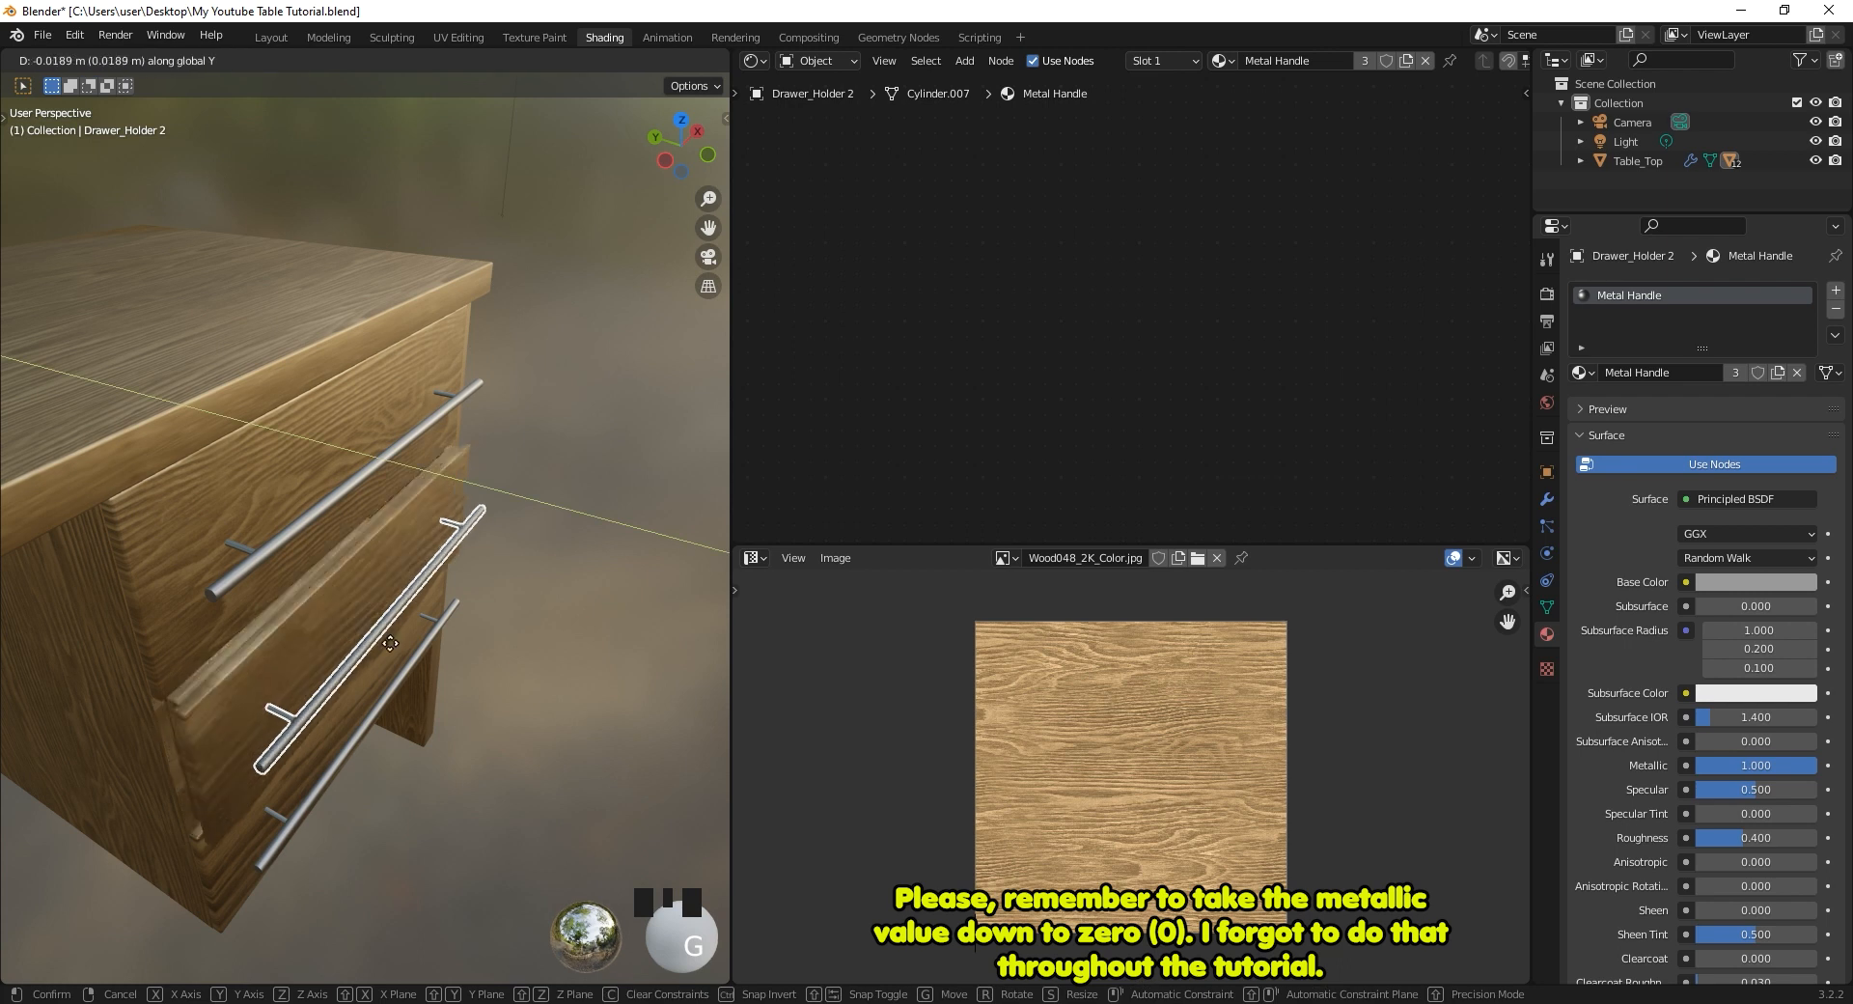
{"action": "right_click", "coordinate": [489, 716]}
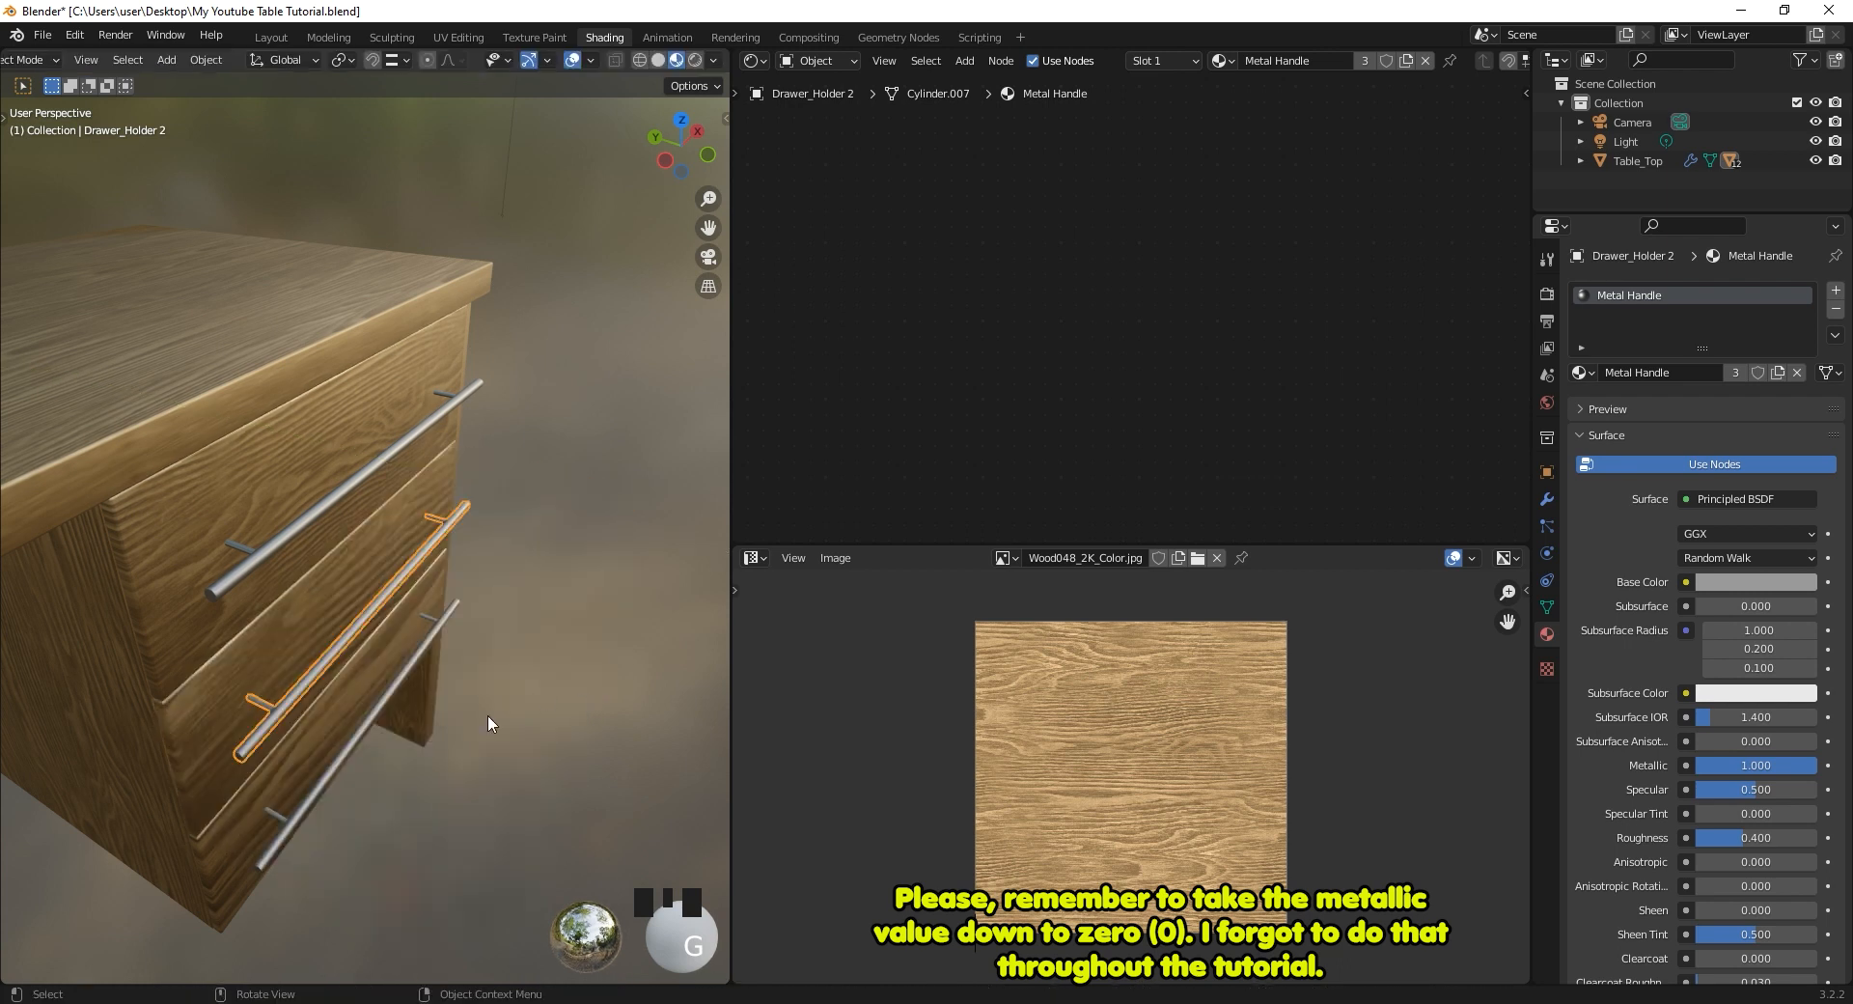
{"action": "left_click", "coordinate": [371, 714]}
{"action": "key", "text": "g"}
{"action": "key", "text": "y"}
{"action": "right_click", "coordinate": [564, 760]}
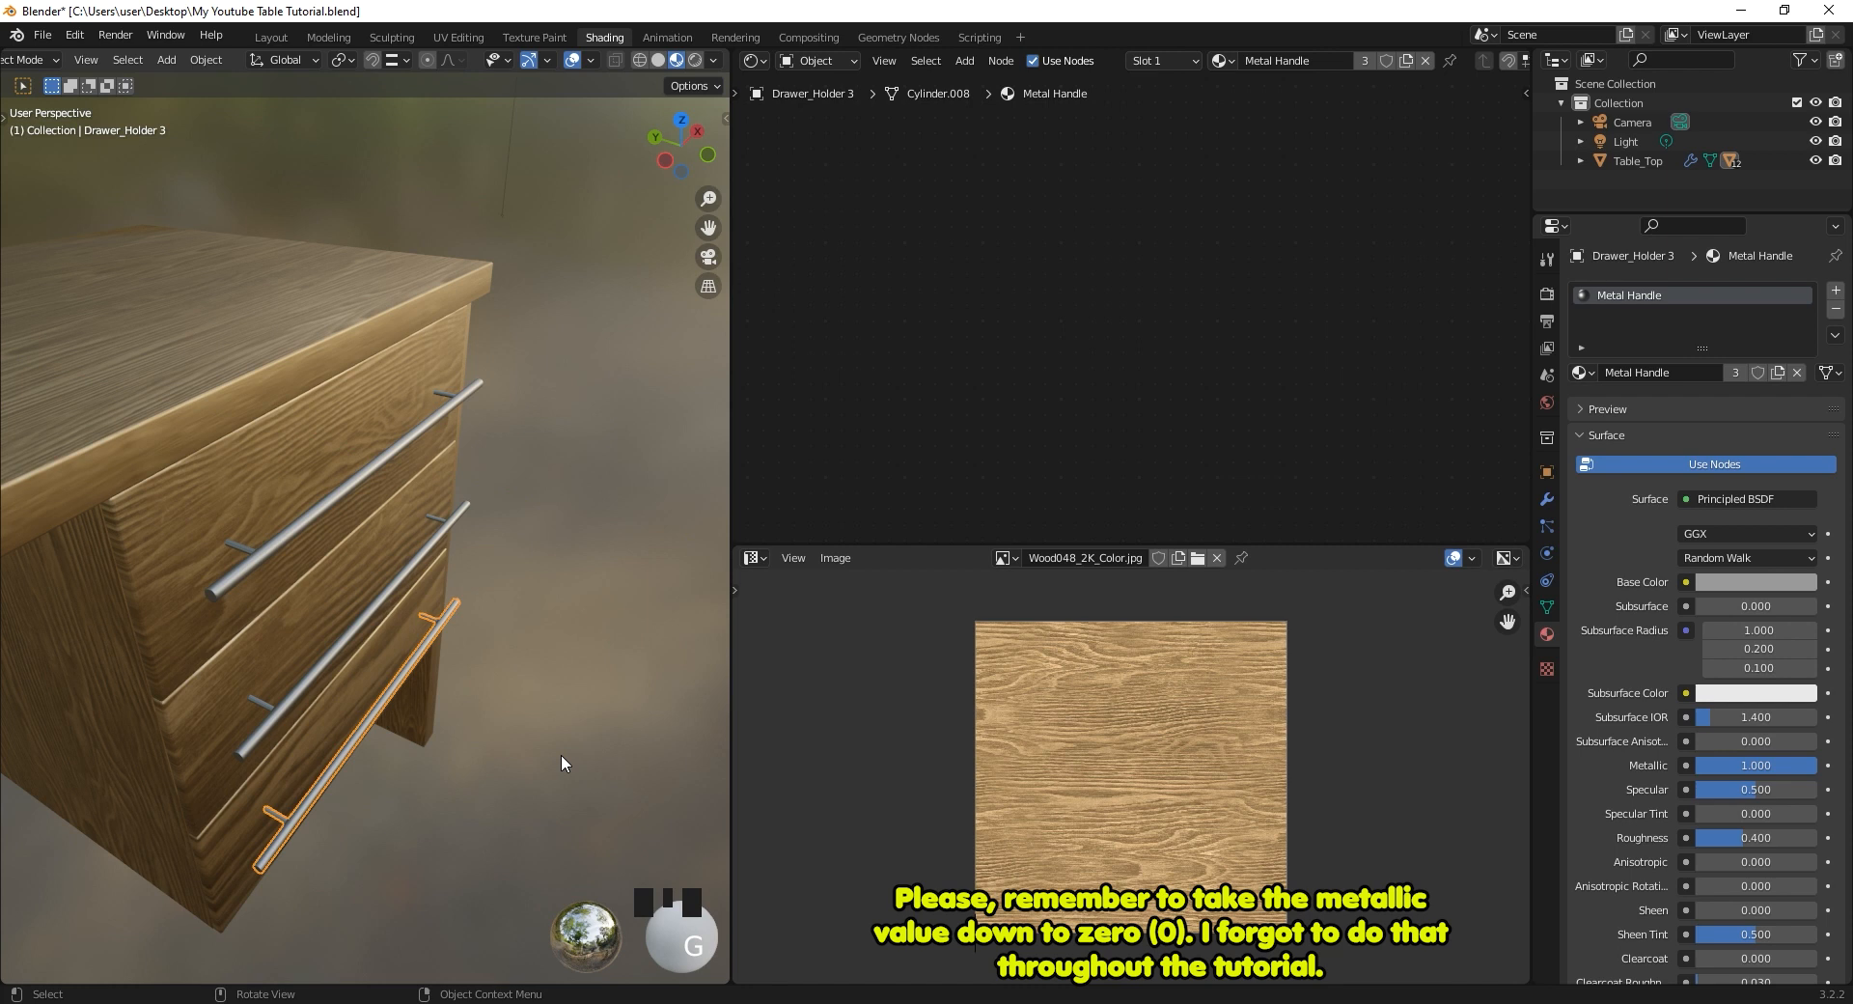
Set the upper editor area to the Shader Editor and select the table top to load its Table material nodes.
{"action": "scroll", "coordinate": [430, 601], "scroll_direction": "down", "scroll_amount": 2}
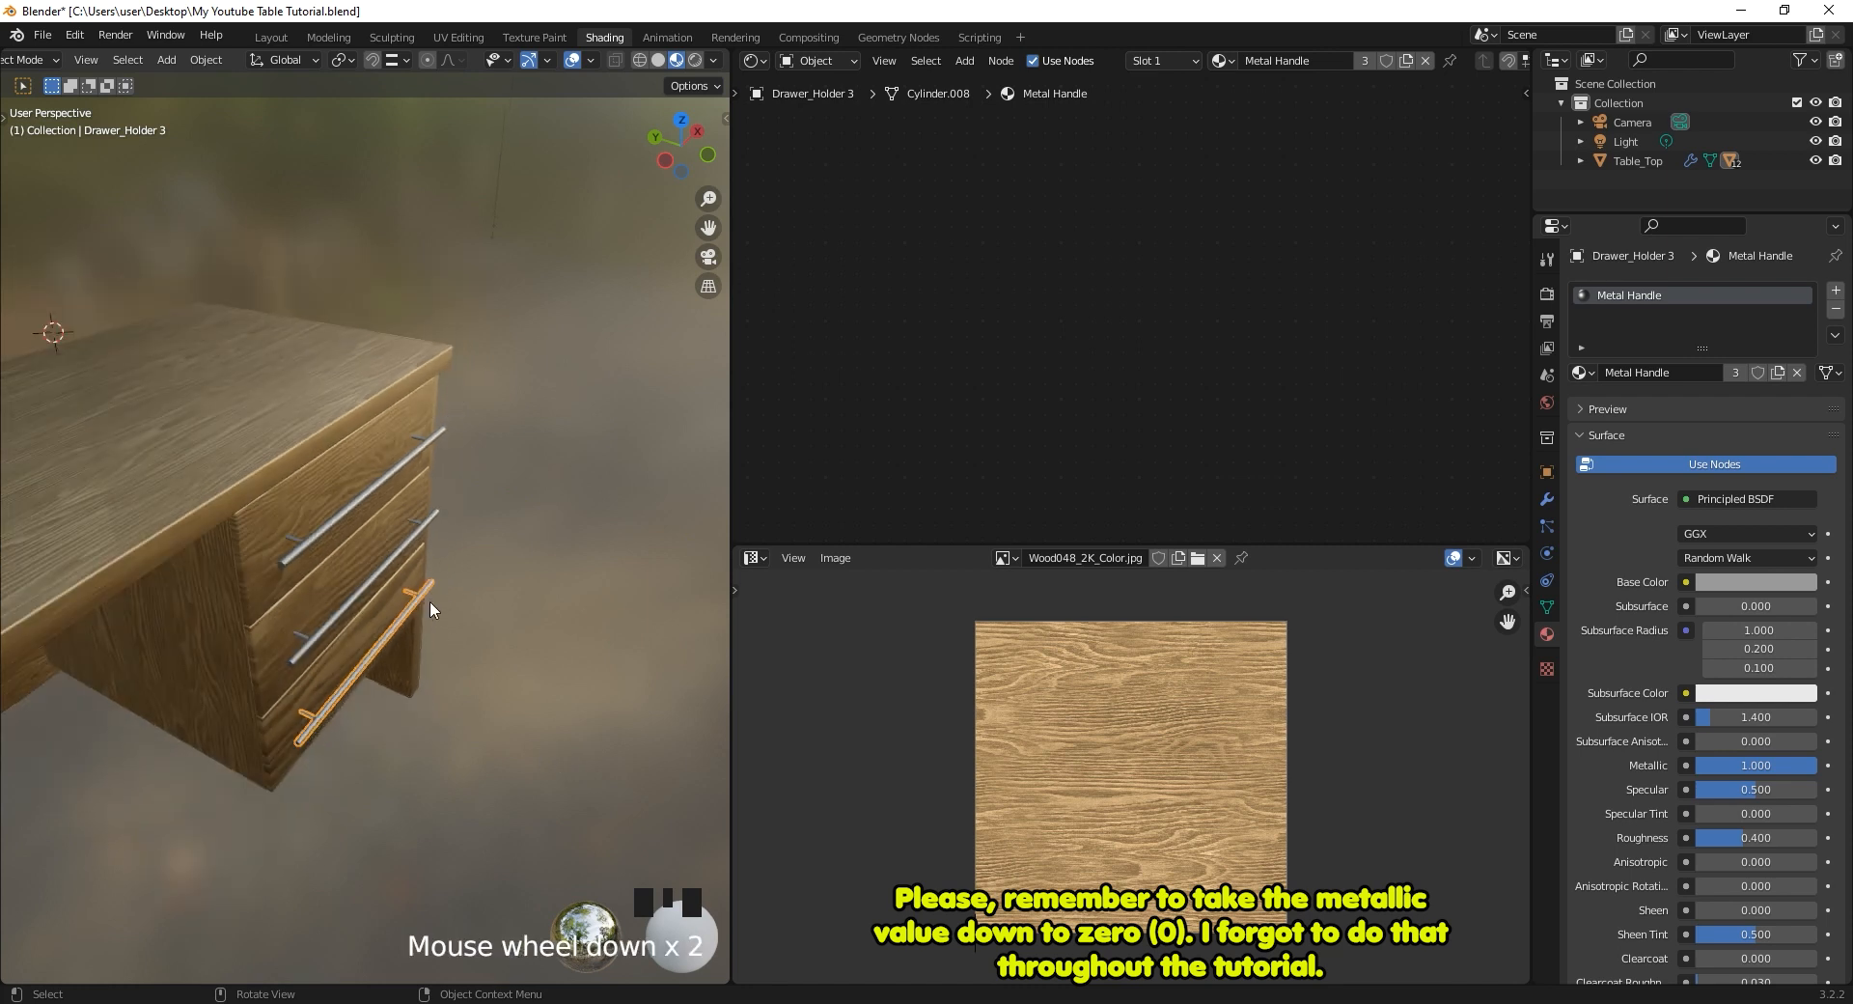
{"action": "middle_click_drag", "start_coordinate": [286, 632], "coordinate": [310, 537], "text": "shift"}
{"action": "scroll", "coordinate": [473, 501], "scroll_direction": "down", "scroll_amount": 1}
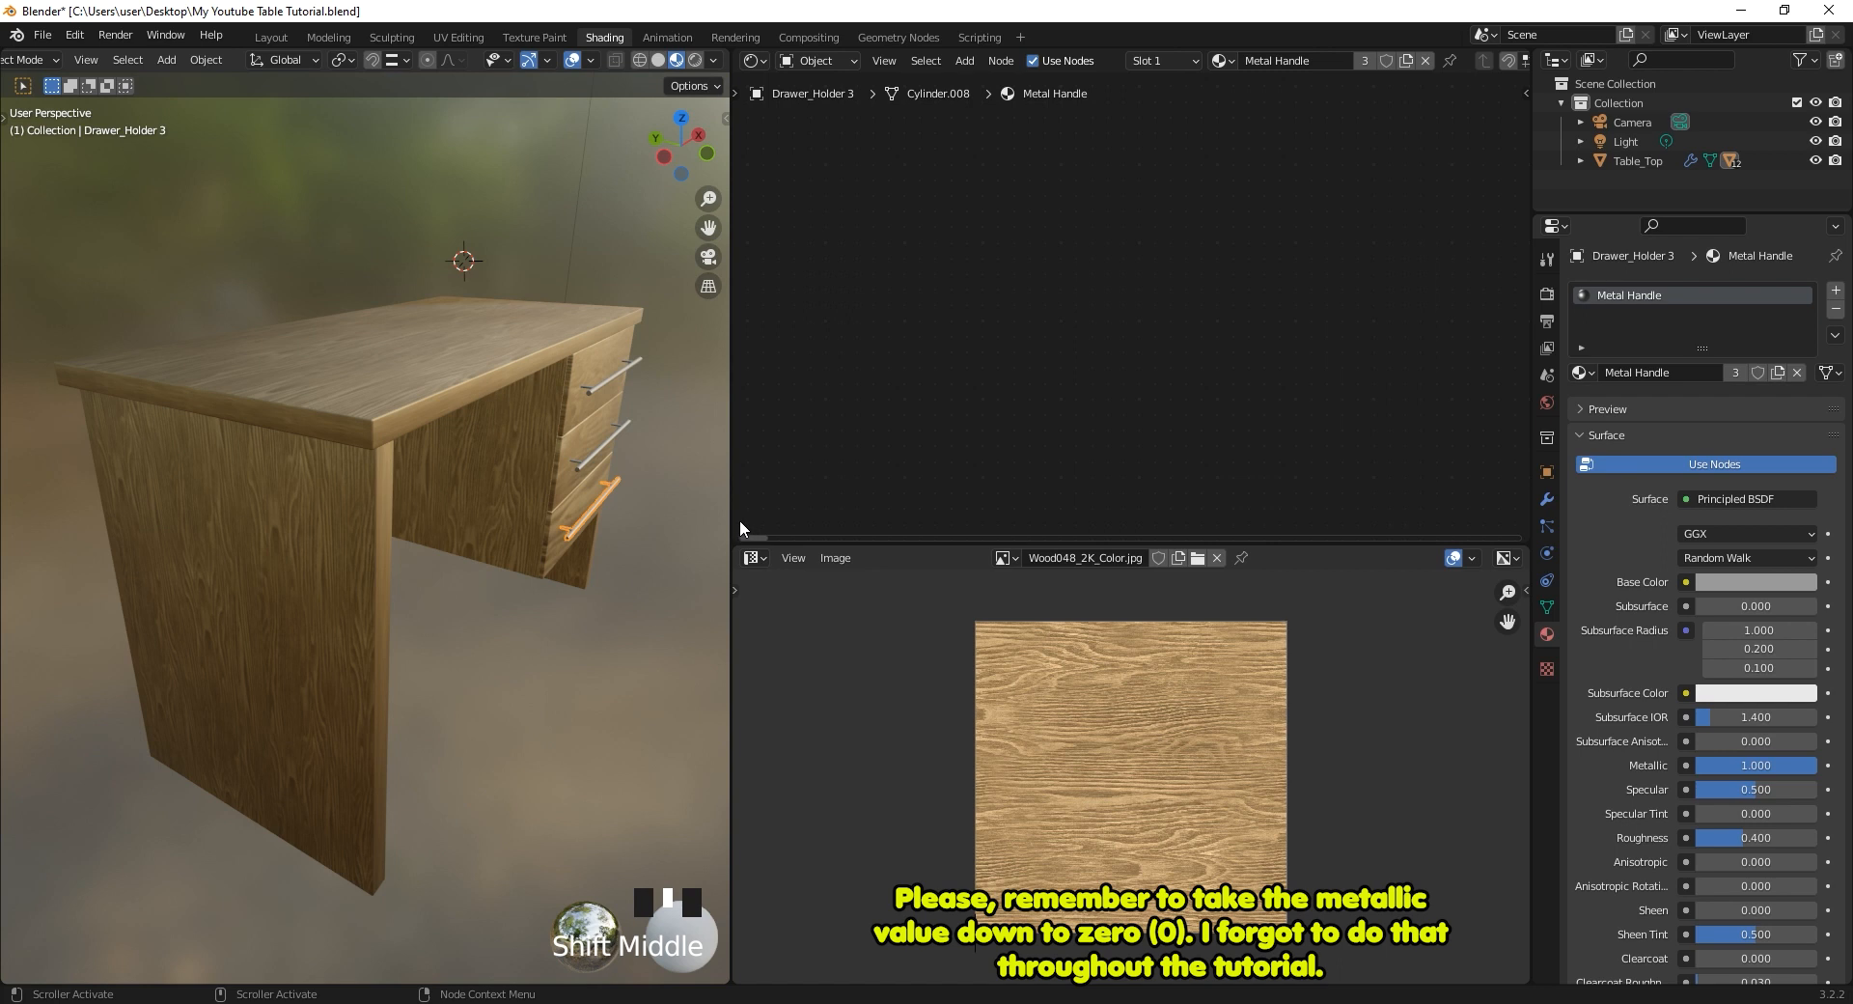
{"action": "middle_click_drag", "start_coordinate": [542, 466], "coordinate": [518, 473]}
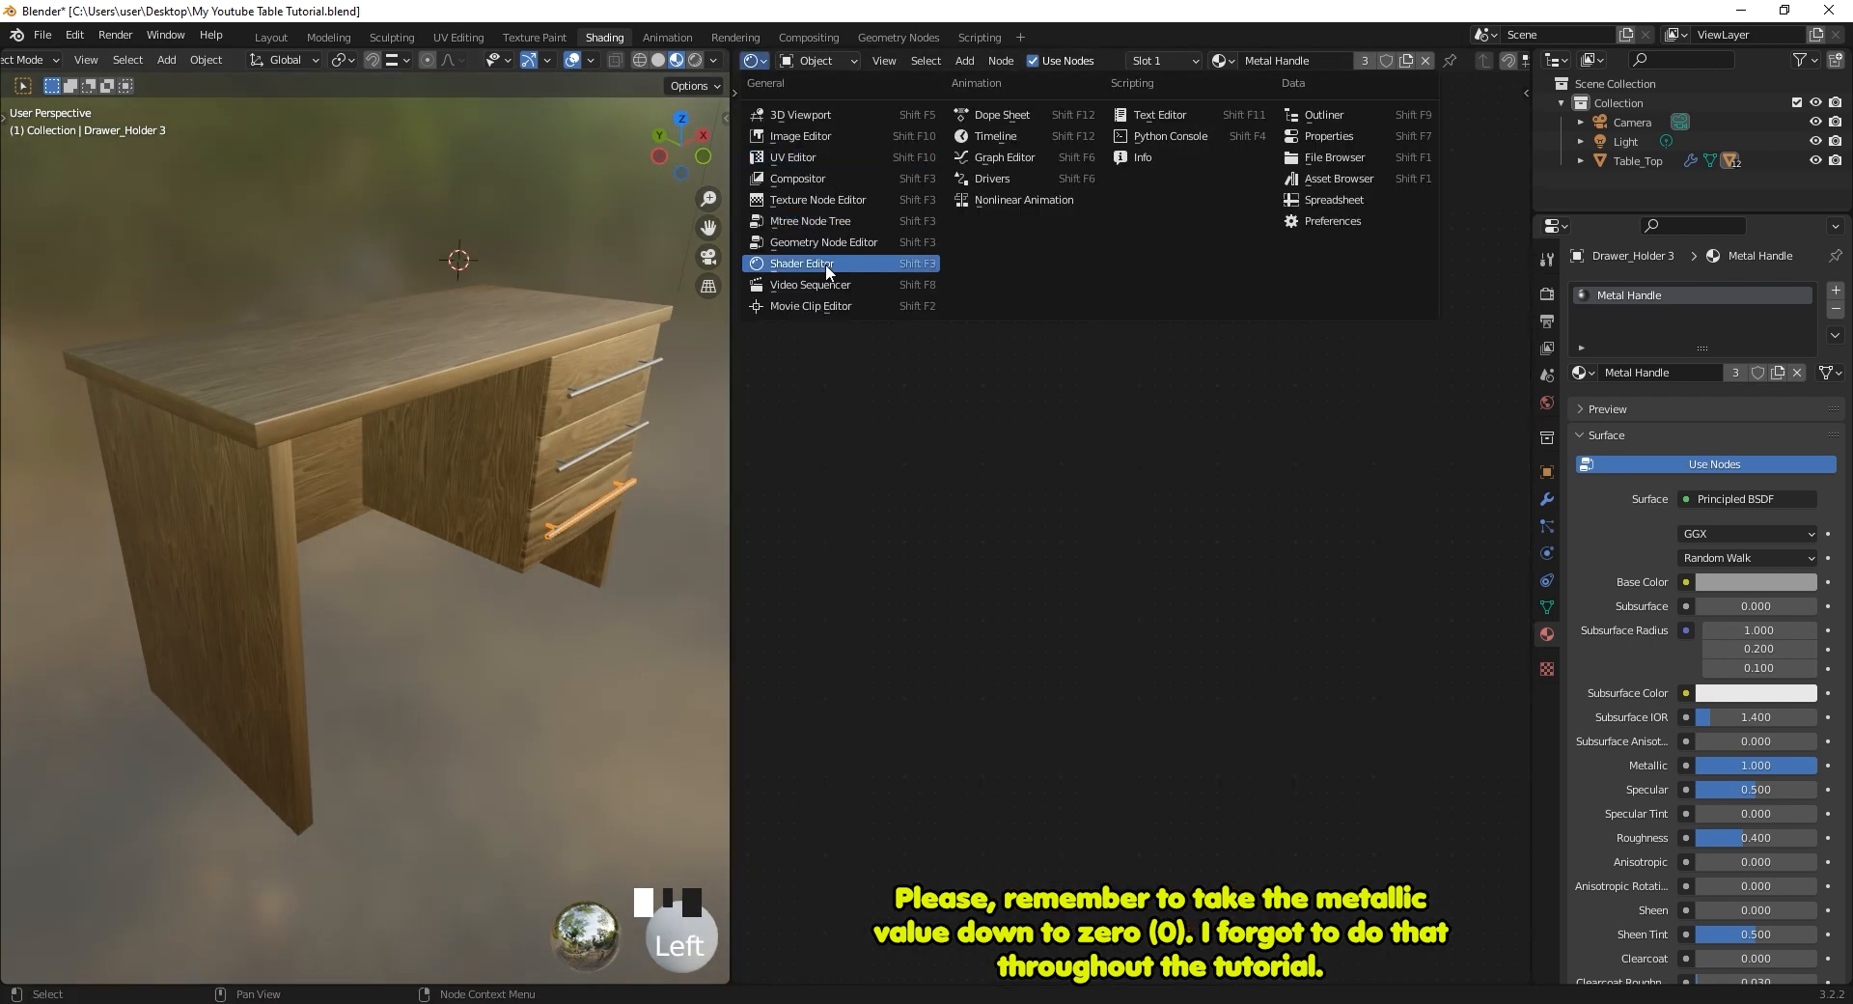
{"action": "left_click", "coordinate": [826, 263]}
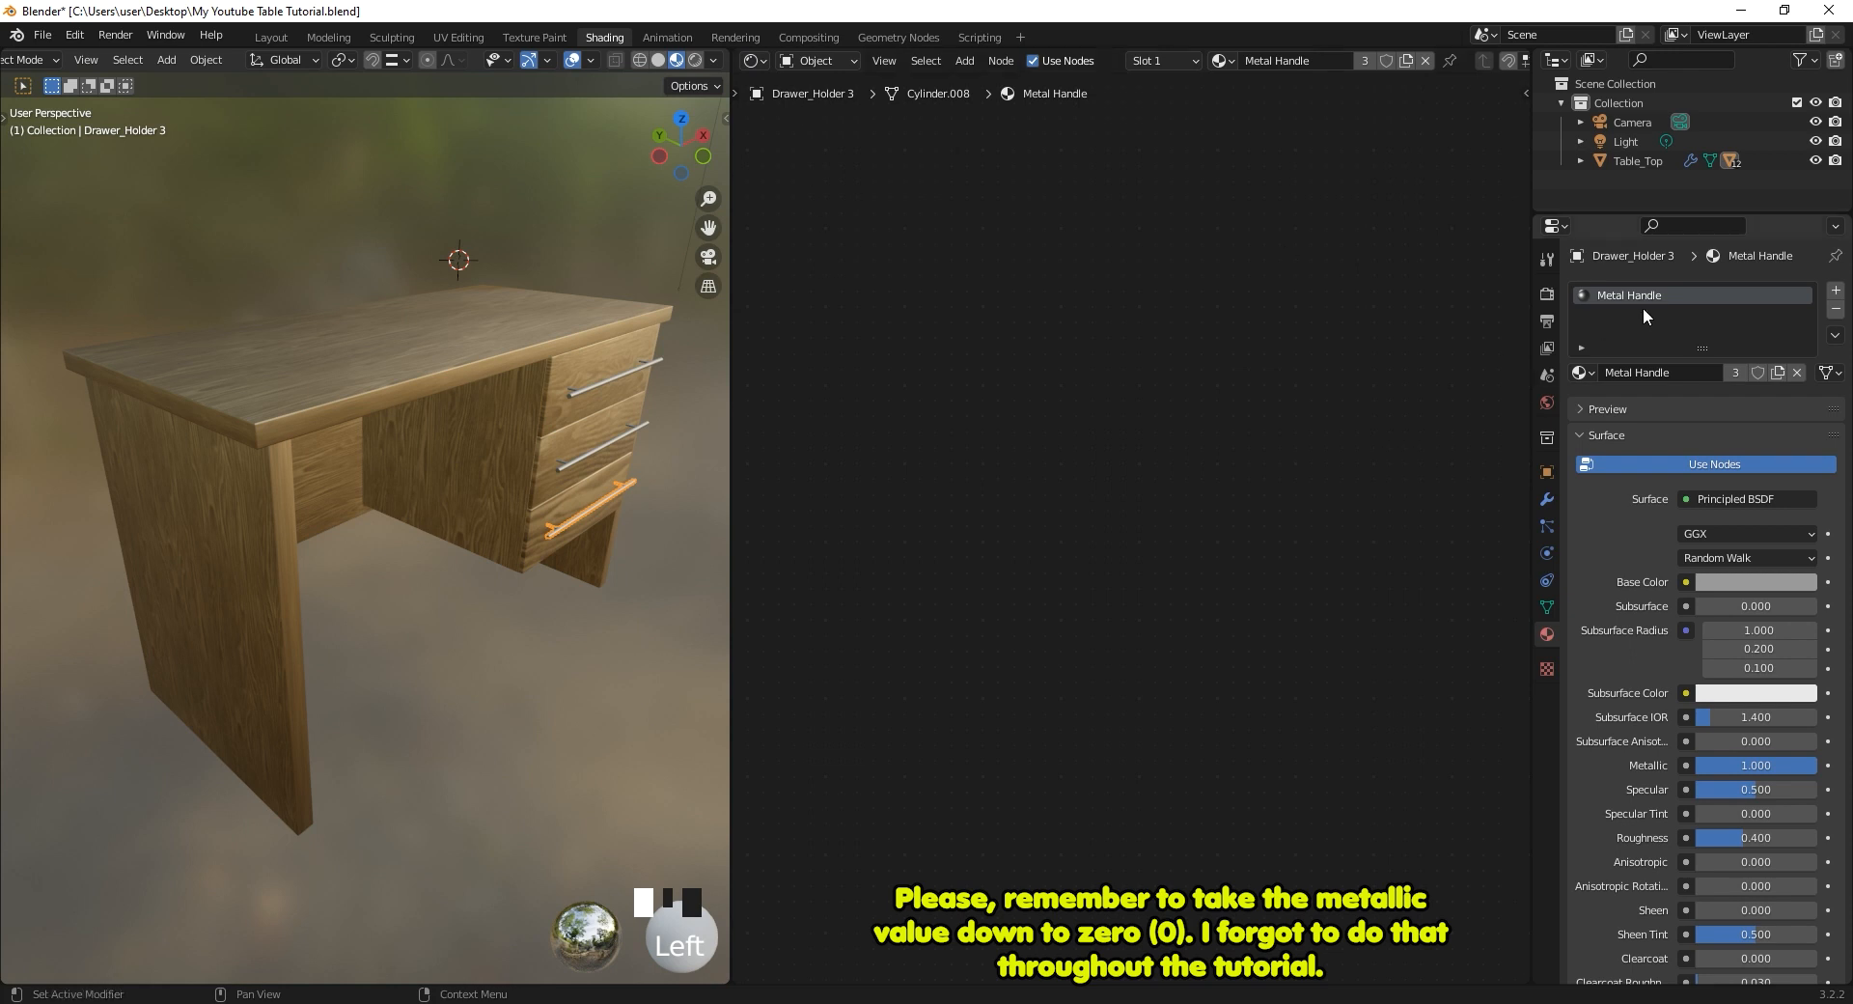
{"action": "left_click", "coordinate": [404, 378]}
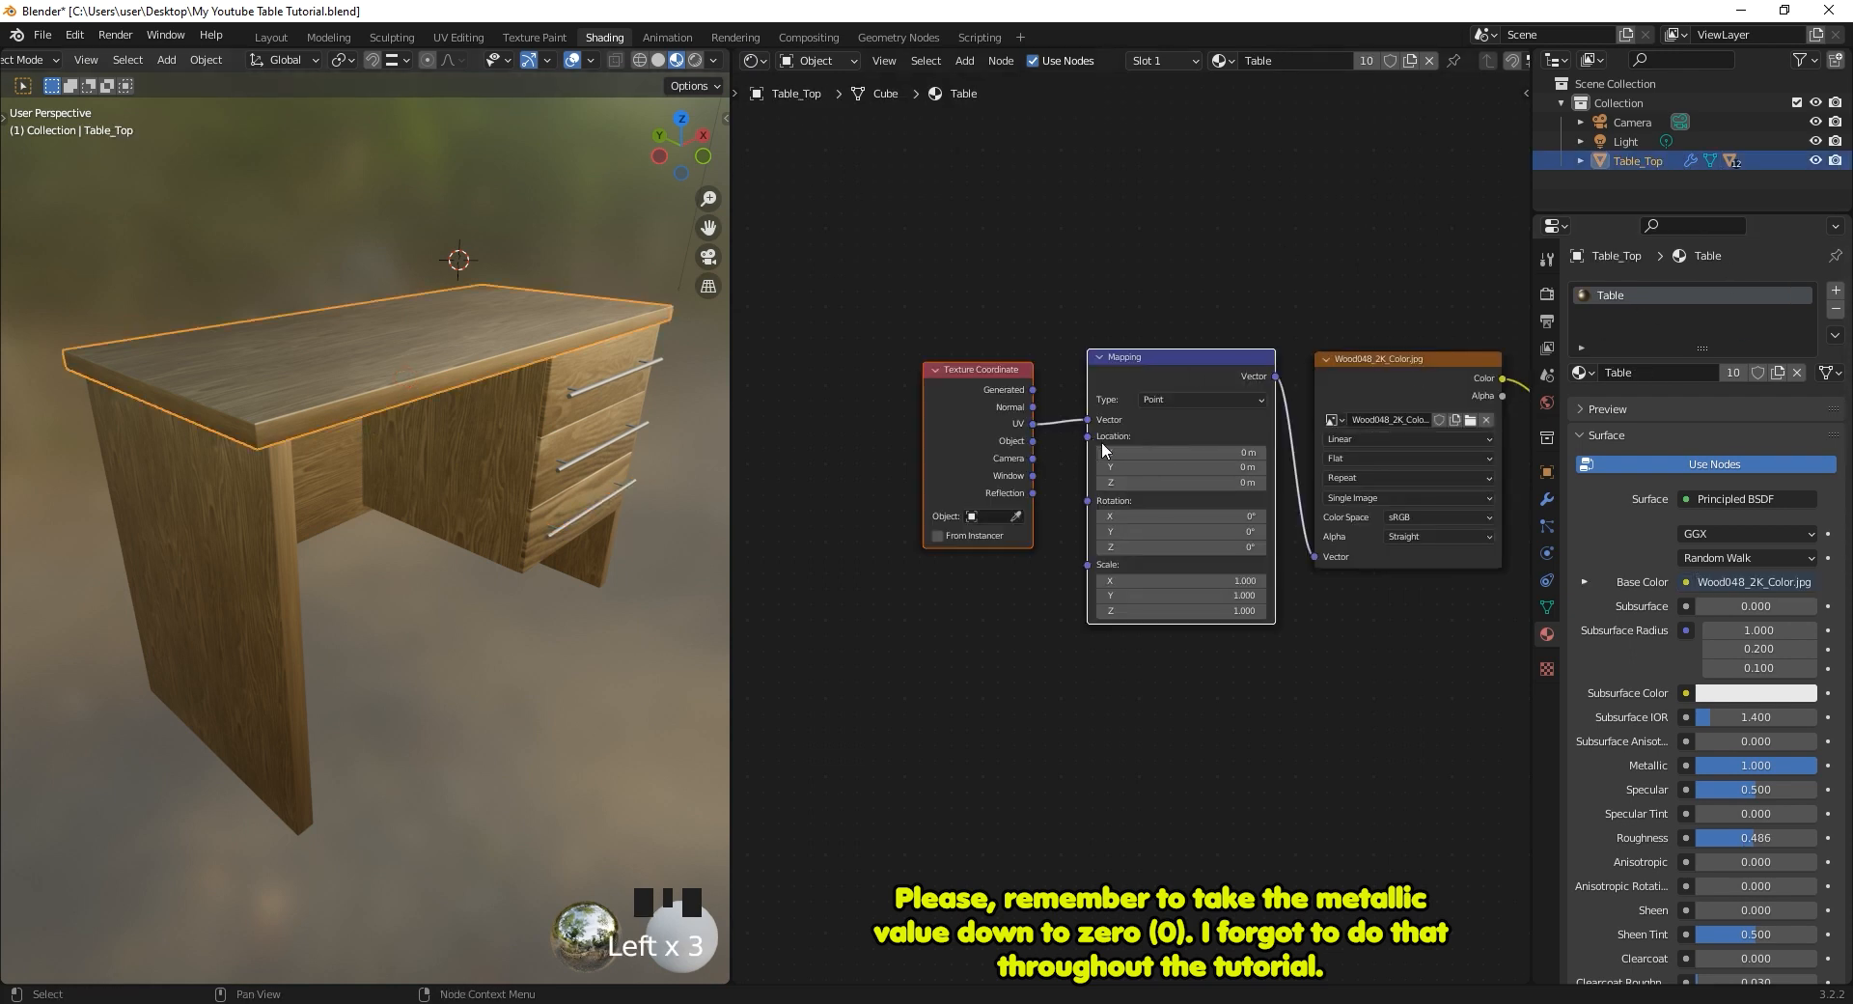
Move the Texture Coordinate, Mapping and wood image nodes together up and farther left of the Principled BSDF node.
{"action": "middle_click_drag", "start_coordinate": [1103, 442], "coordinate": [870, 600]}
{"action": "scroll", "coordinate": [1232, 577], "scroll_direction": "down", "scroll_amount": 2}
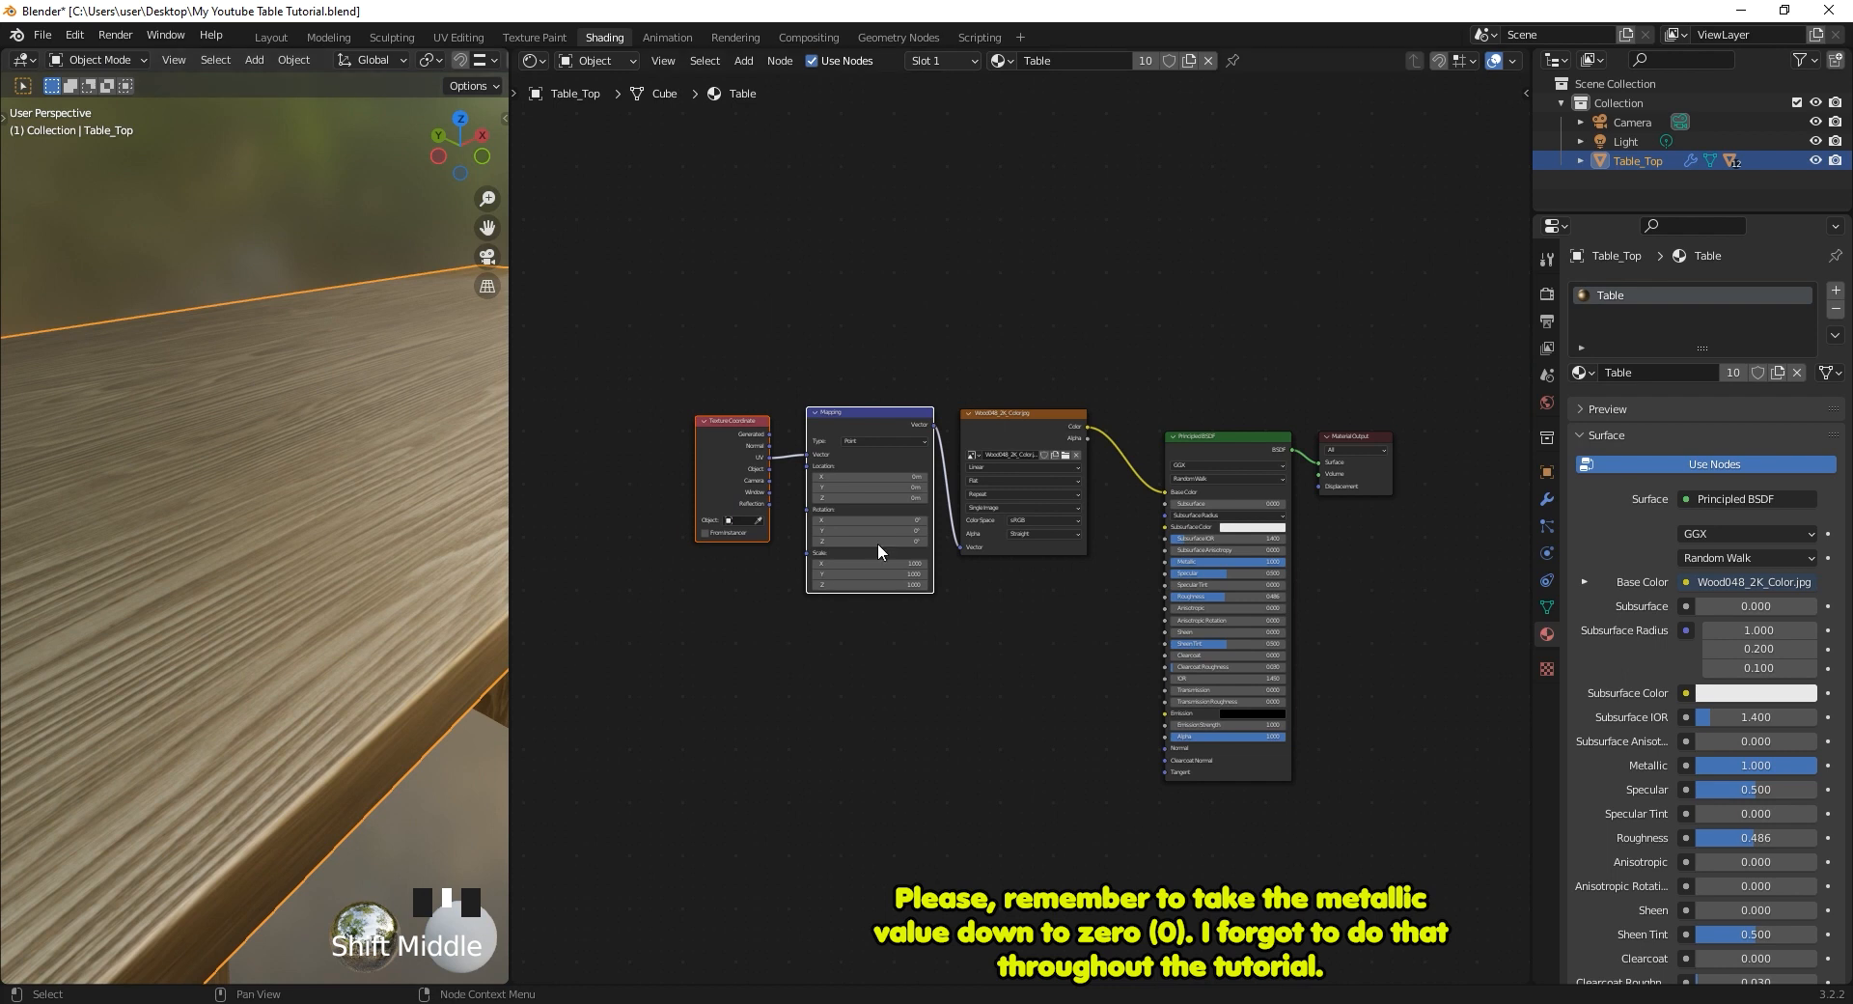
{"action": "scroll", "coordinate": [963, 496], "scroll_direction": "up", "scroll_amount": 1}
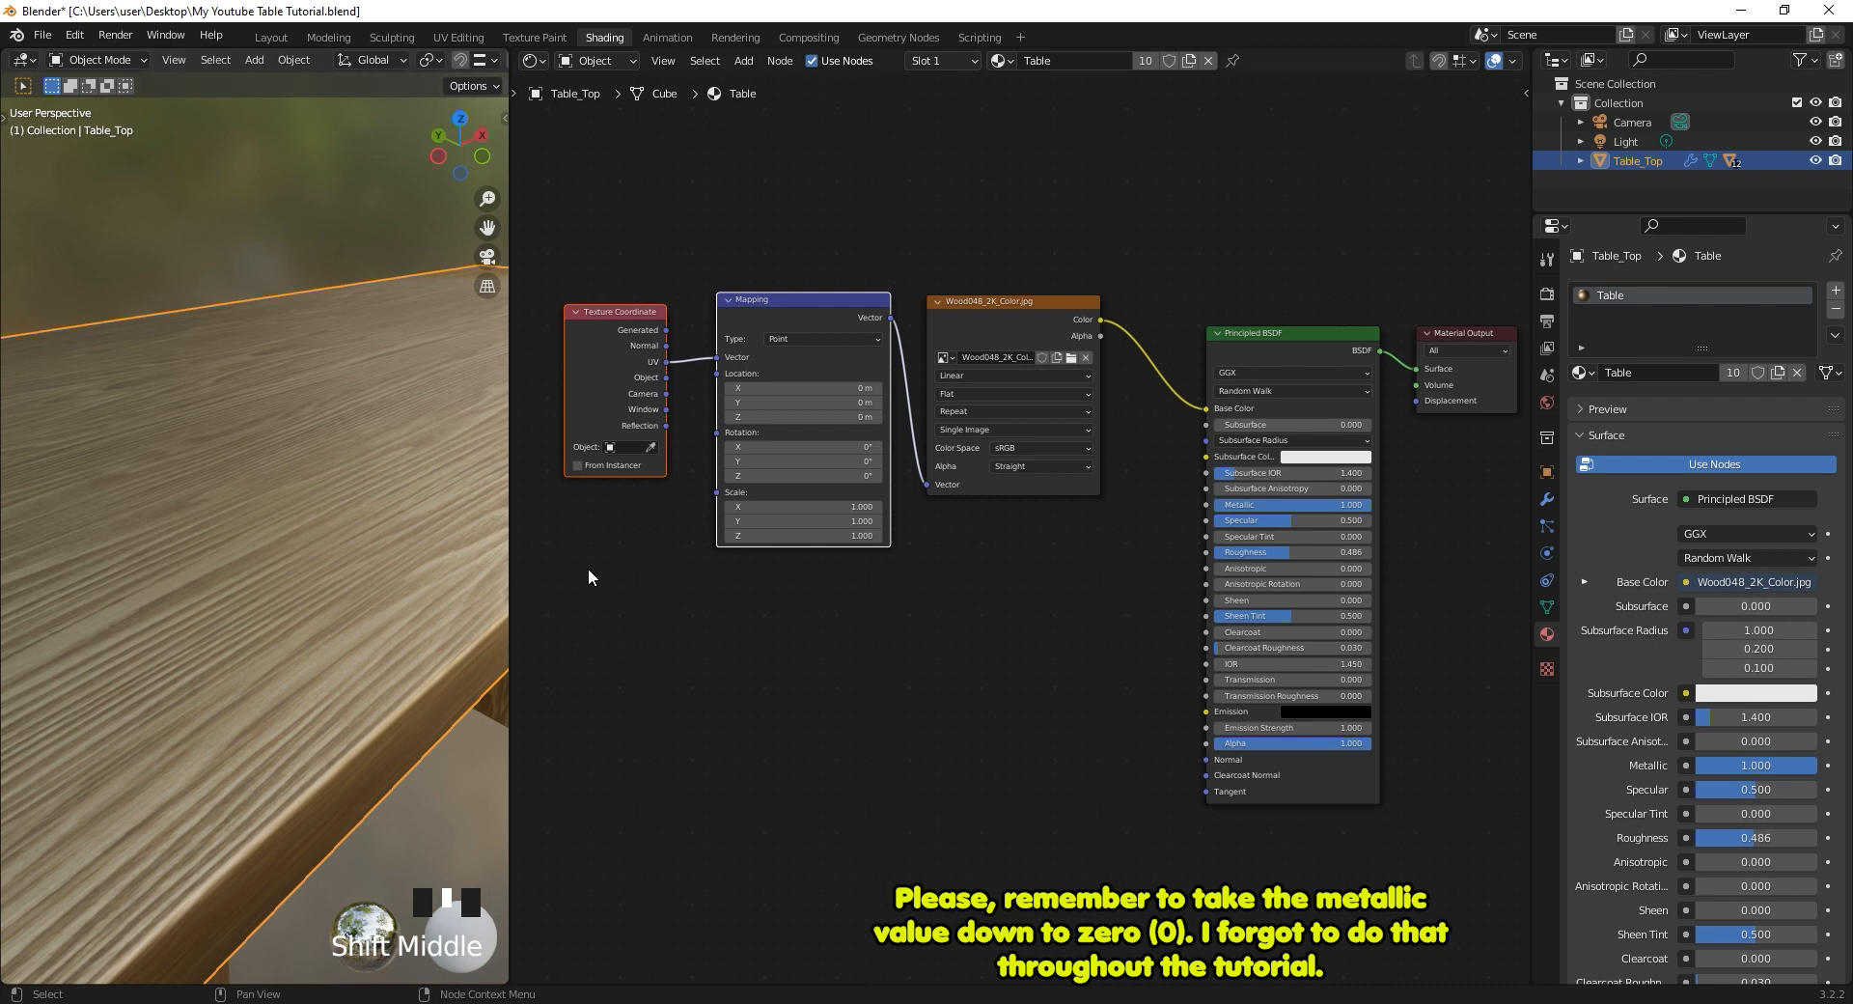
{"action": "left_click_drag", "start_coordinate": [980, 328], "coordinate": [933, 190]}
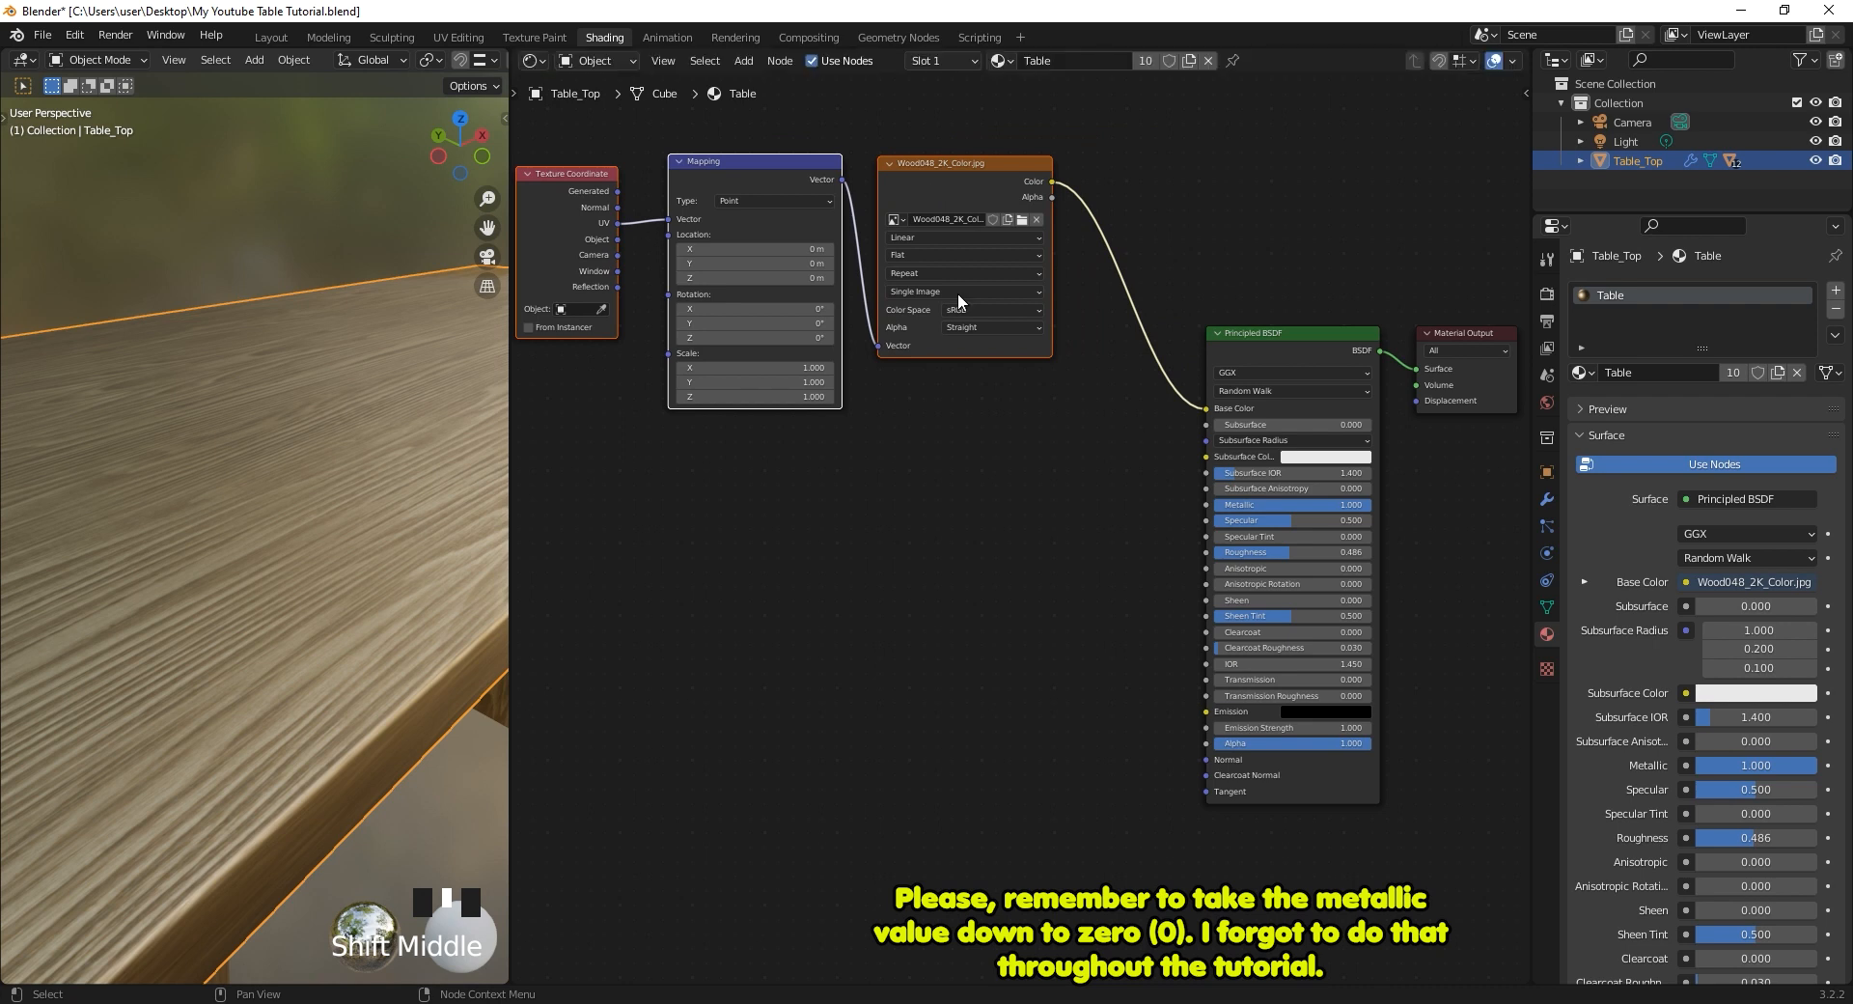
{"action": "left_click", "coordinate": [881, 553]}
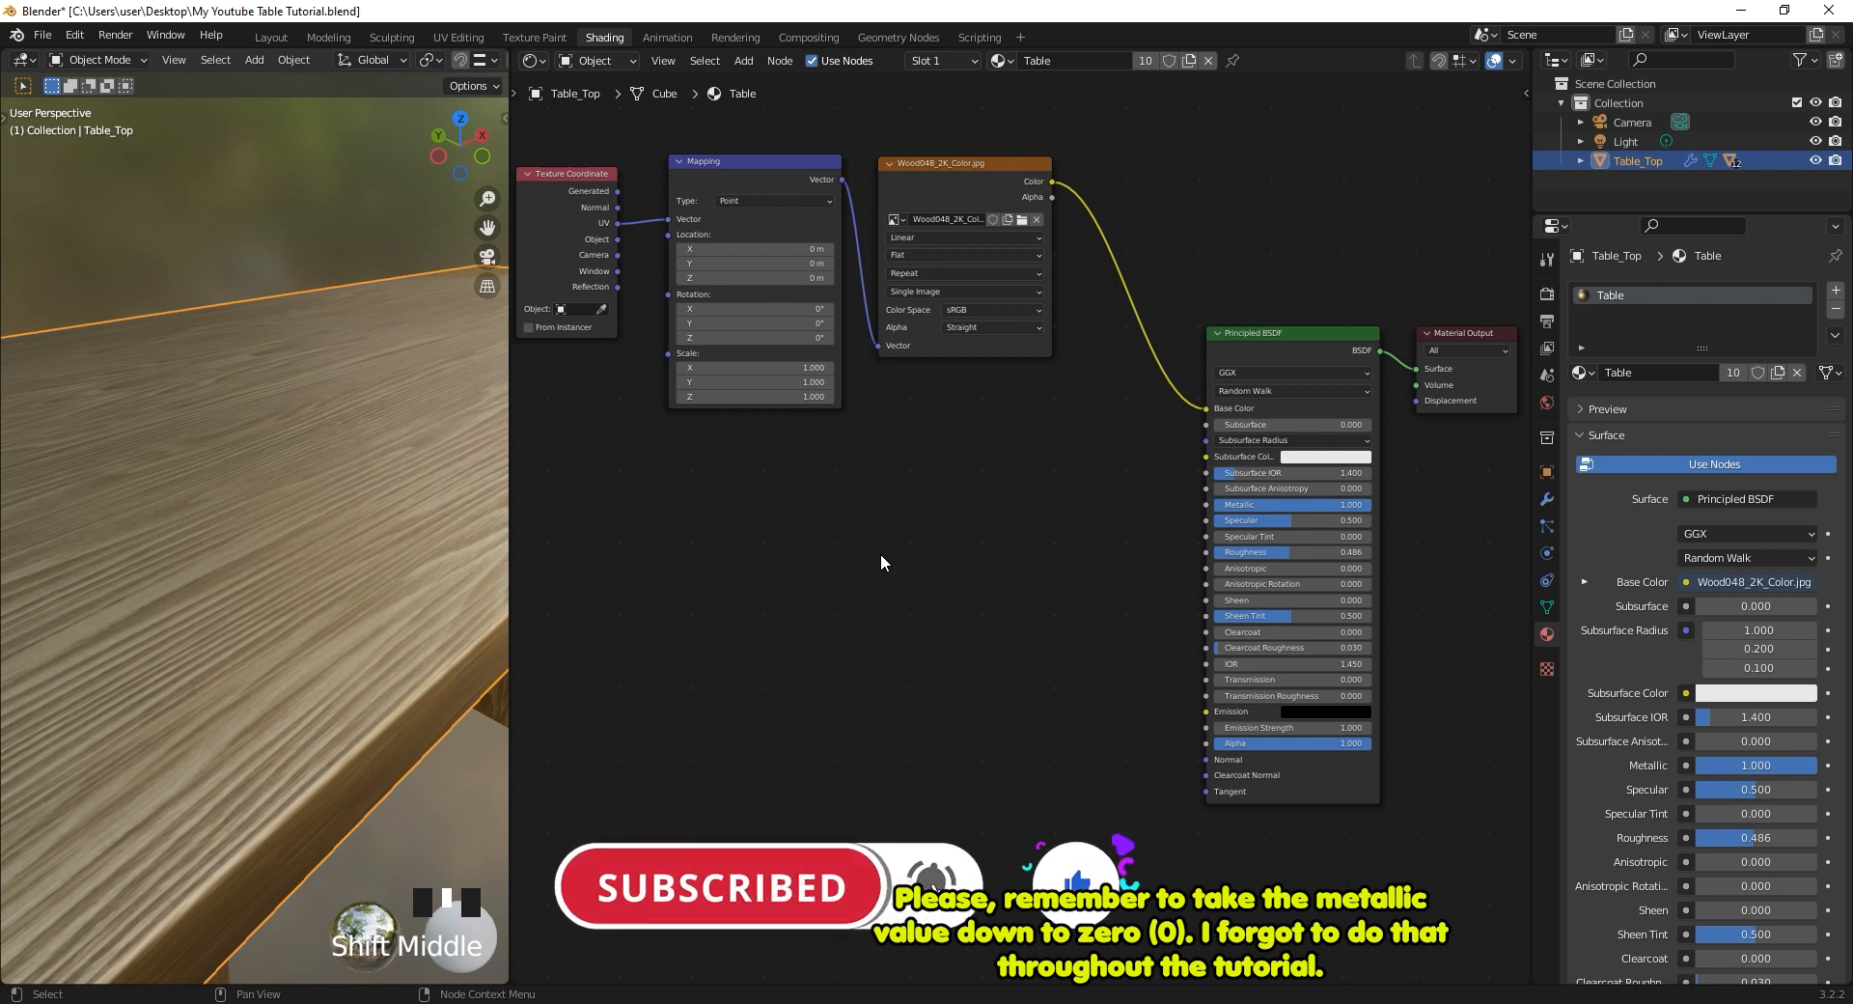
Bring the Wood048_2K_Roughness.jpg image file into the Table material as an image node and preview its Color output on the table top.
{"action": "left_click", "coordinate": [566, 1002]}
{"action": "left_click_drag", "start_coordinate": [615, 232], "coordinate": [860, 594]}
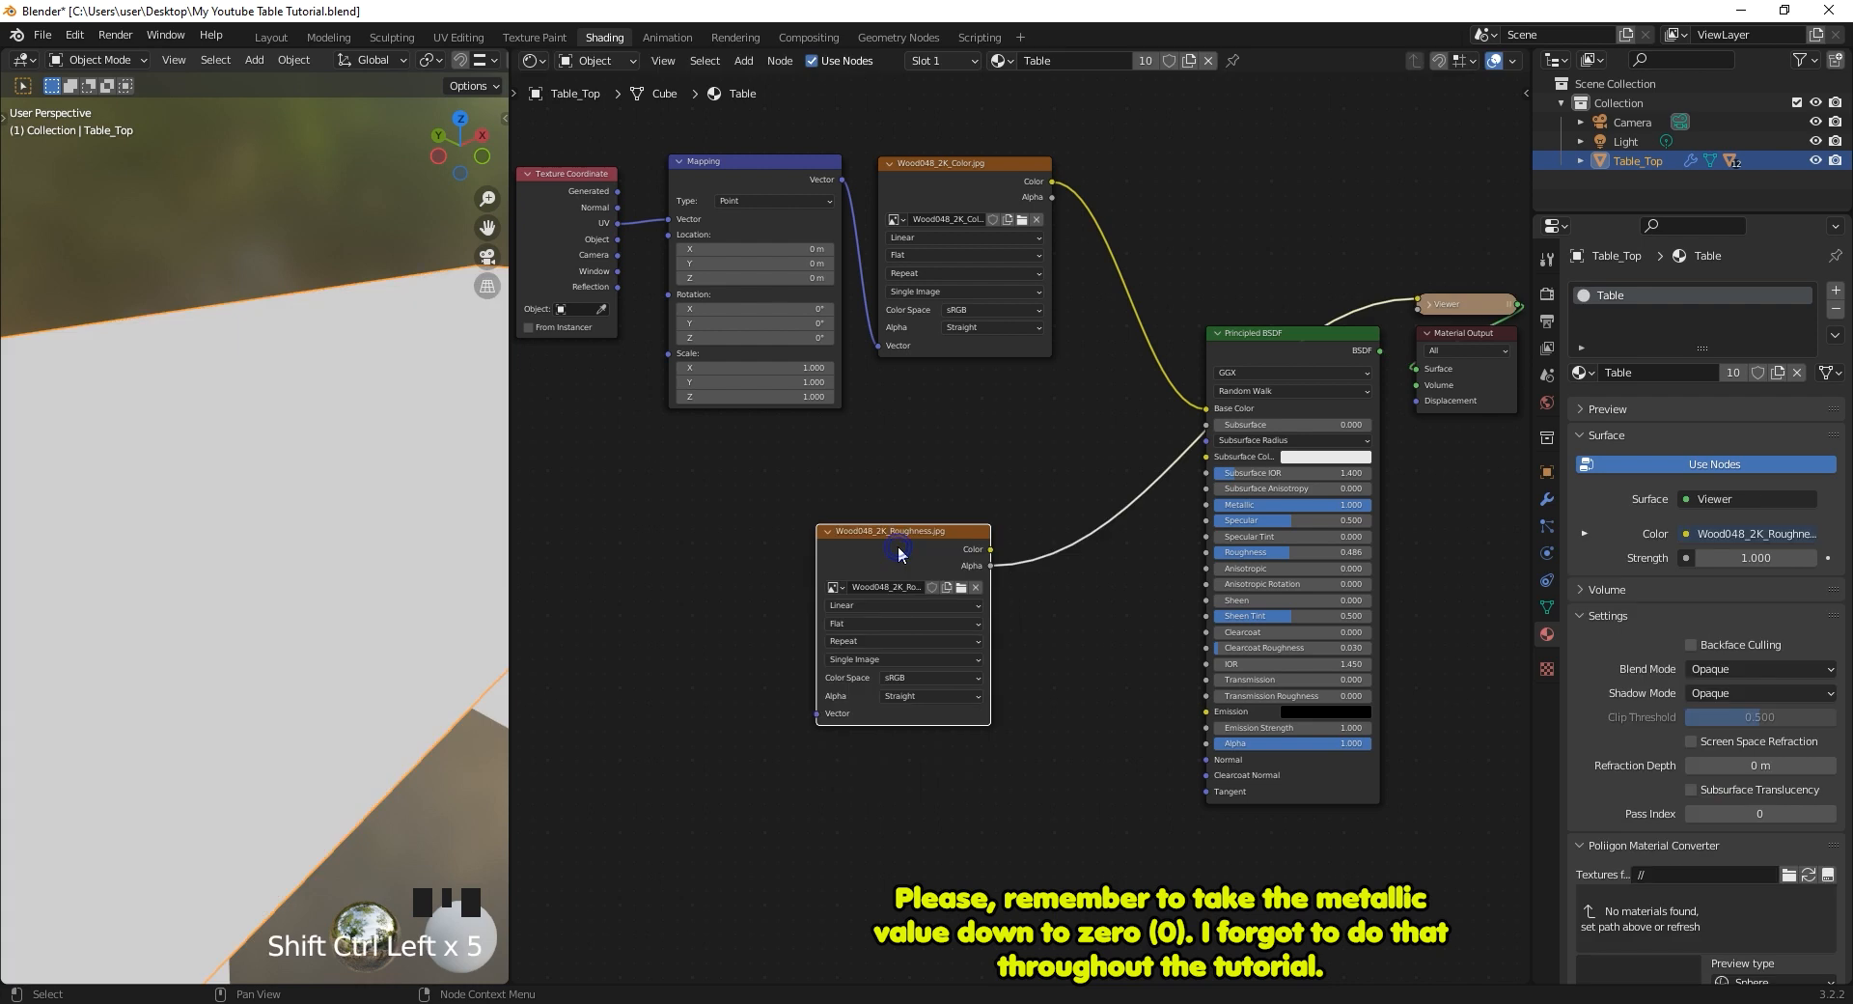
{"action": "left_click", "coordinate": [900, 547]}
{"action": "right_click_drag", "start_coordinate": [1017, 463], "coordinate": [1089, 608], "text": "ctrl"}
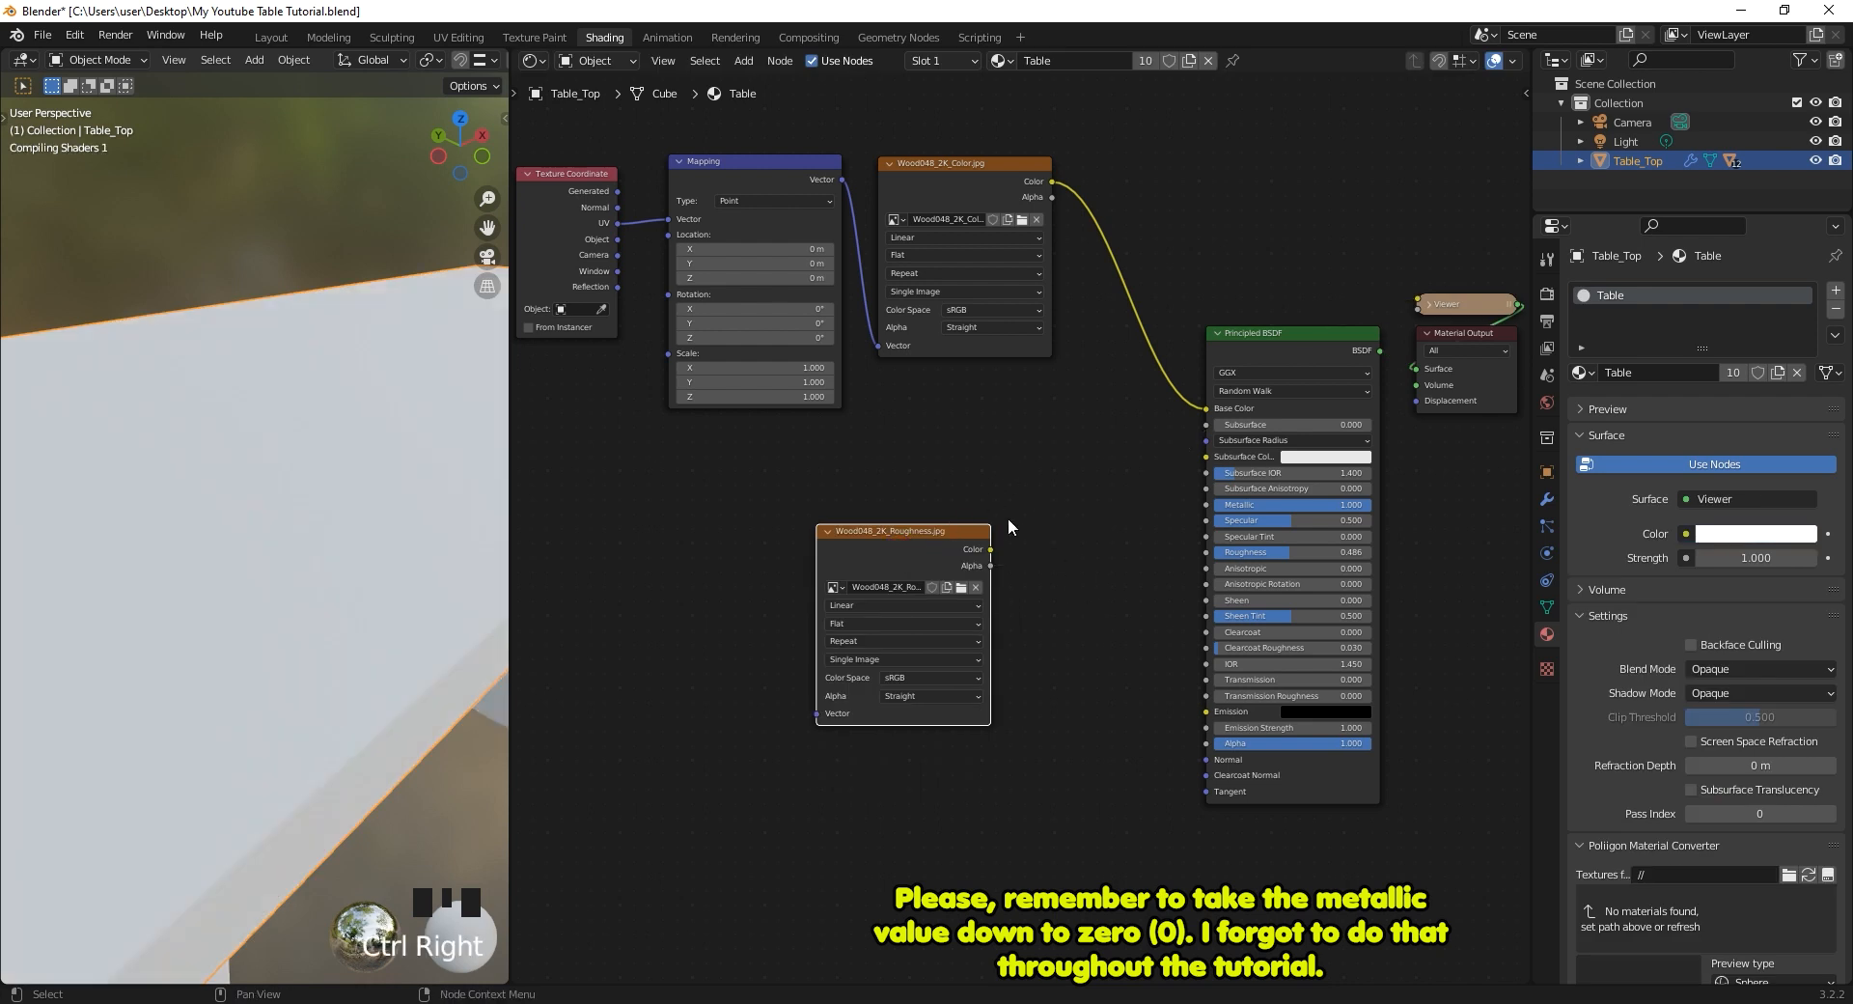
{"action": "left_click", "coordinate": [911, 556], "text": "ctrl+shift"}
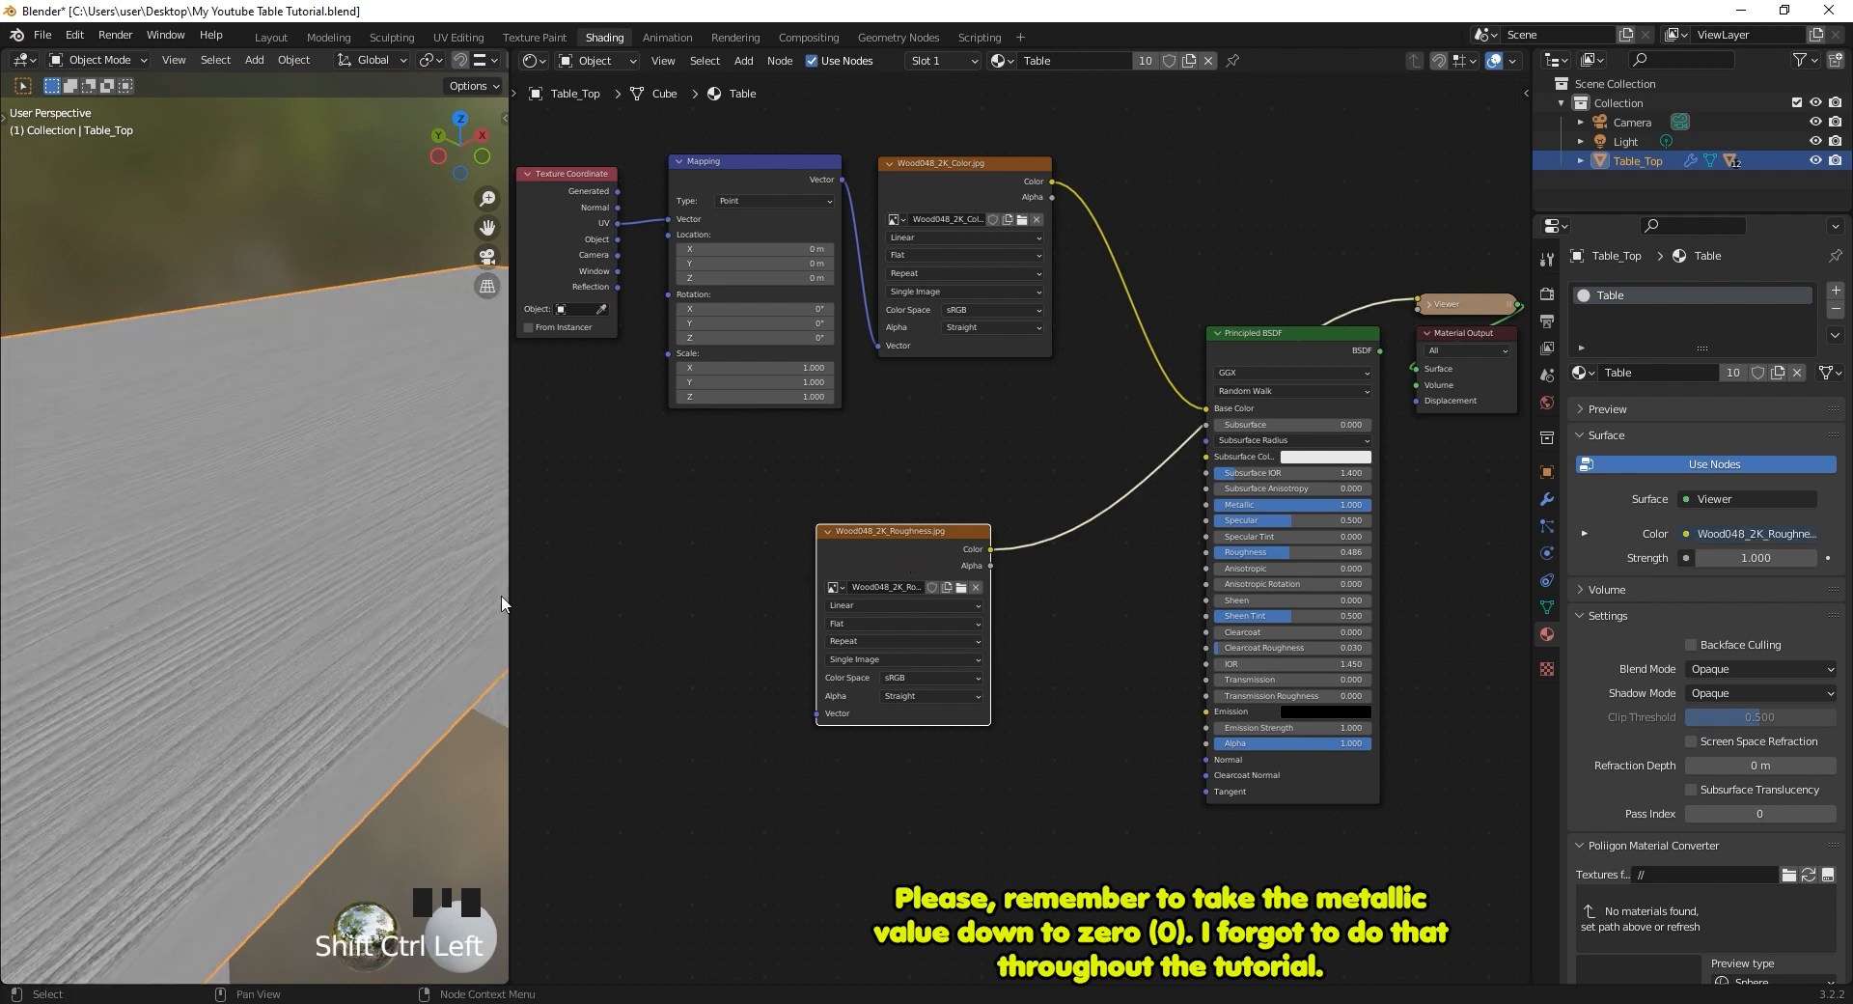
{"action": "middle_click_drag", "start_coordinate": [301, 610], "coordinate": [333, 540]}
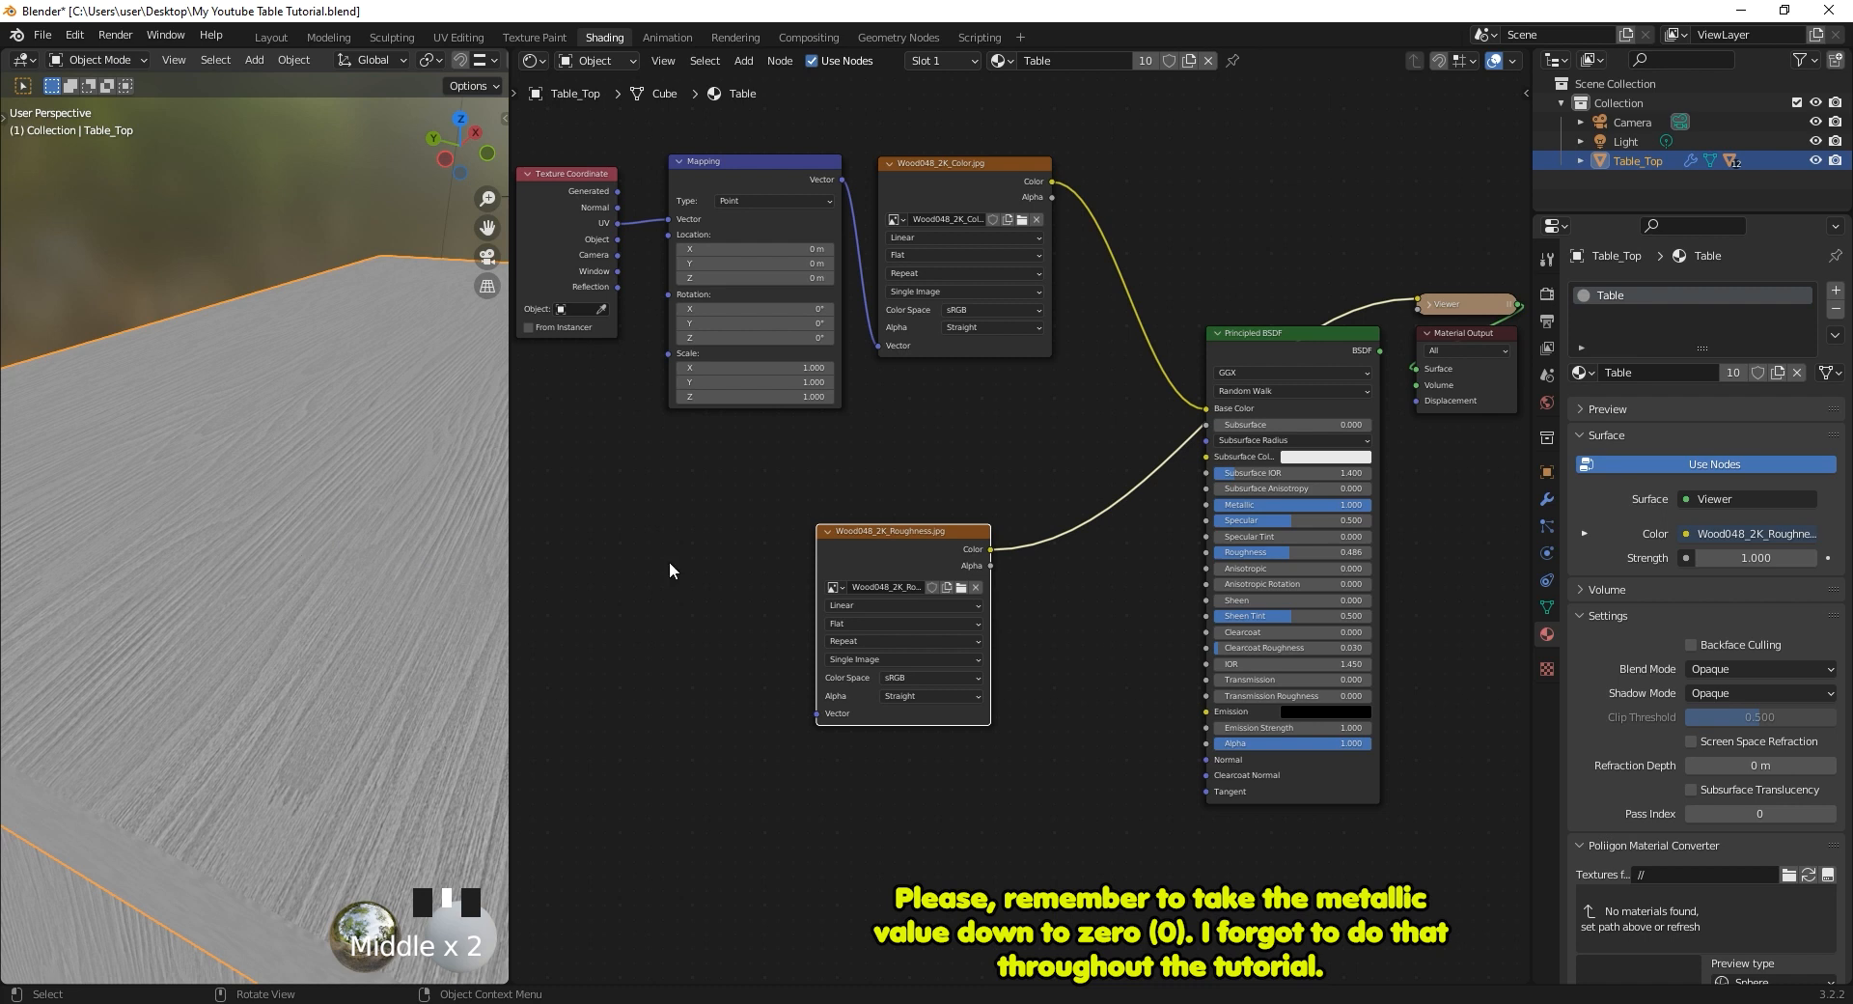
Move the roughness image node farther left and insert a ColorRamp node on the link between it and the Viewer.
{"action": "left_click_drag", "start_coordinate": [882, 547], "coordinate": [674, 533]}
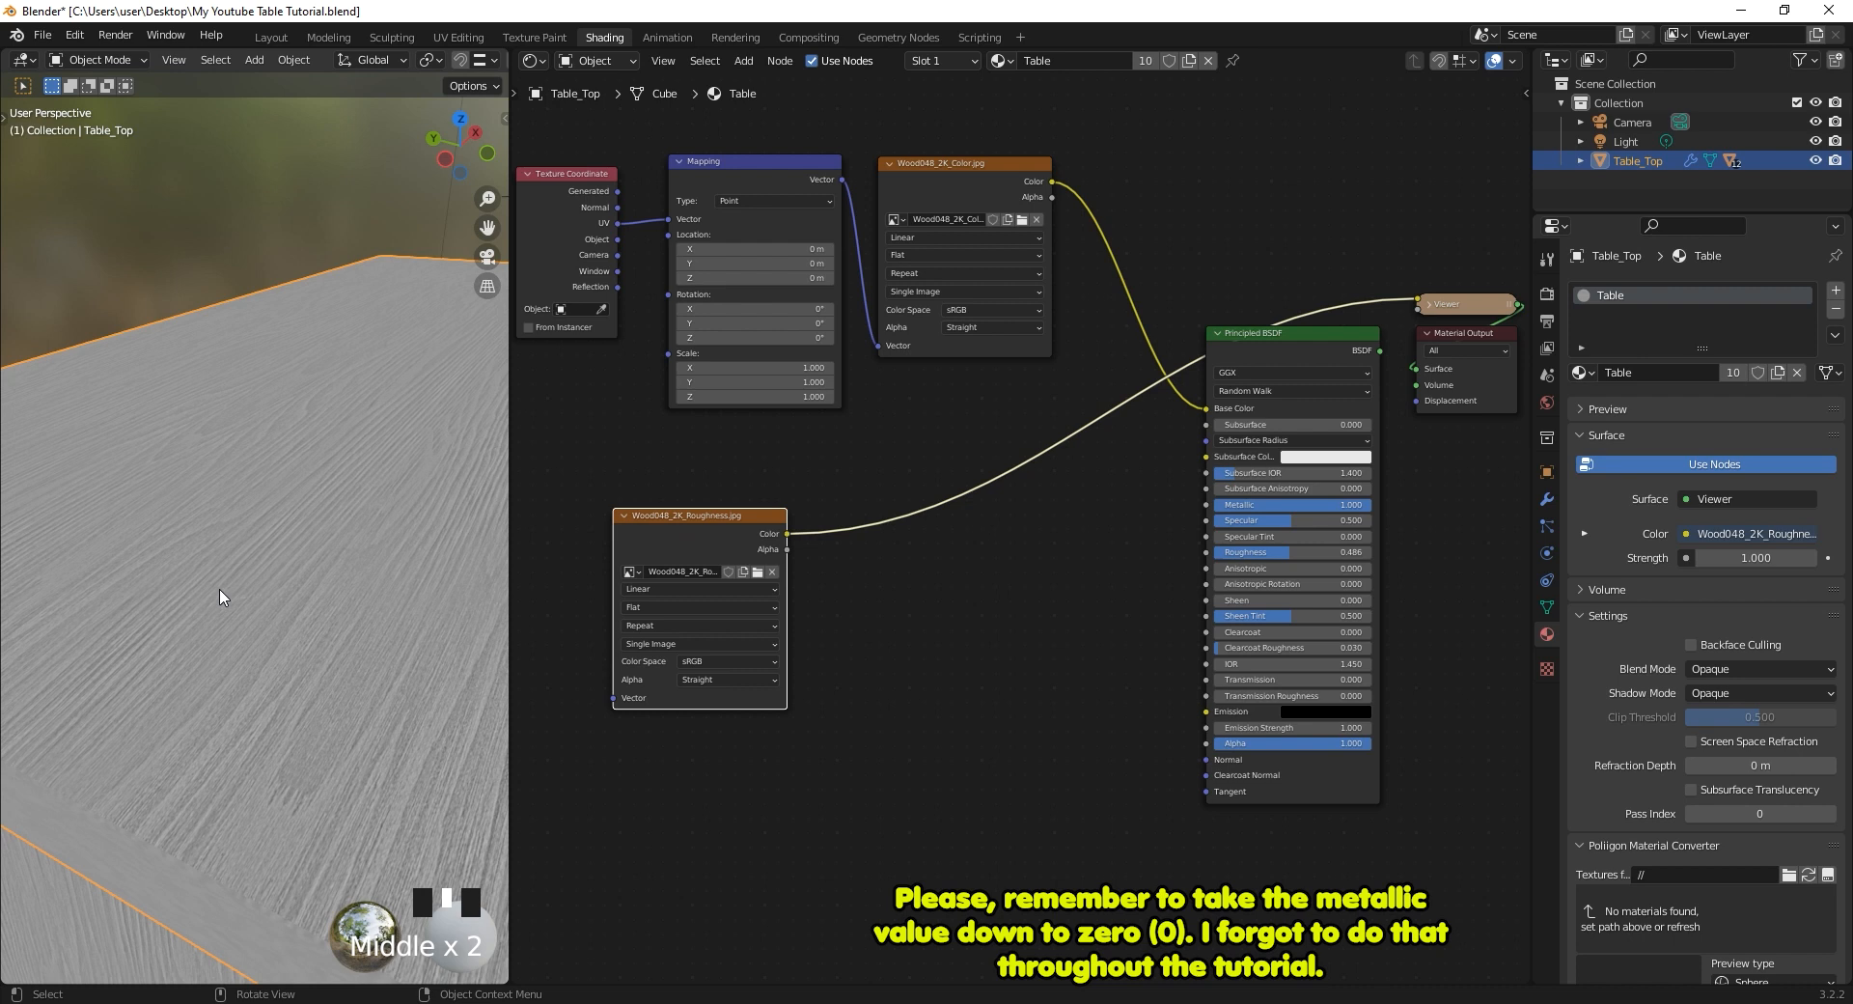
{"action": "key", "text": "shift+a"}
{"action": "mouse_move", "coordinate": [923, 618]}
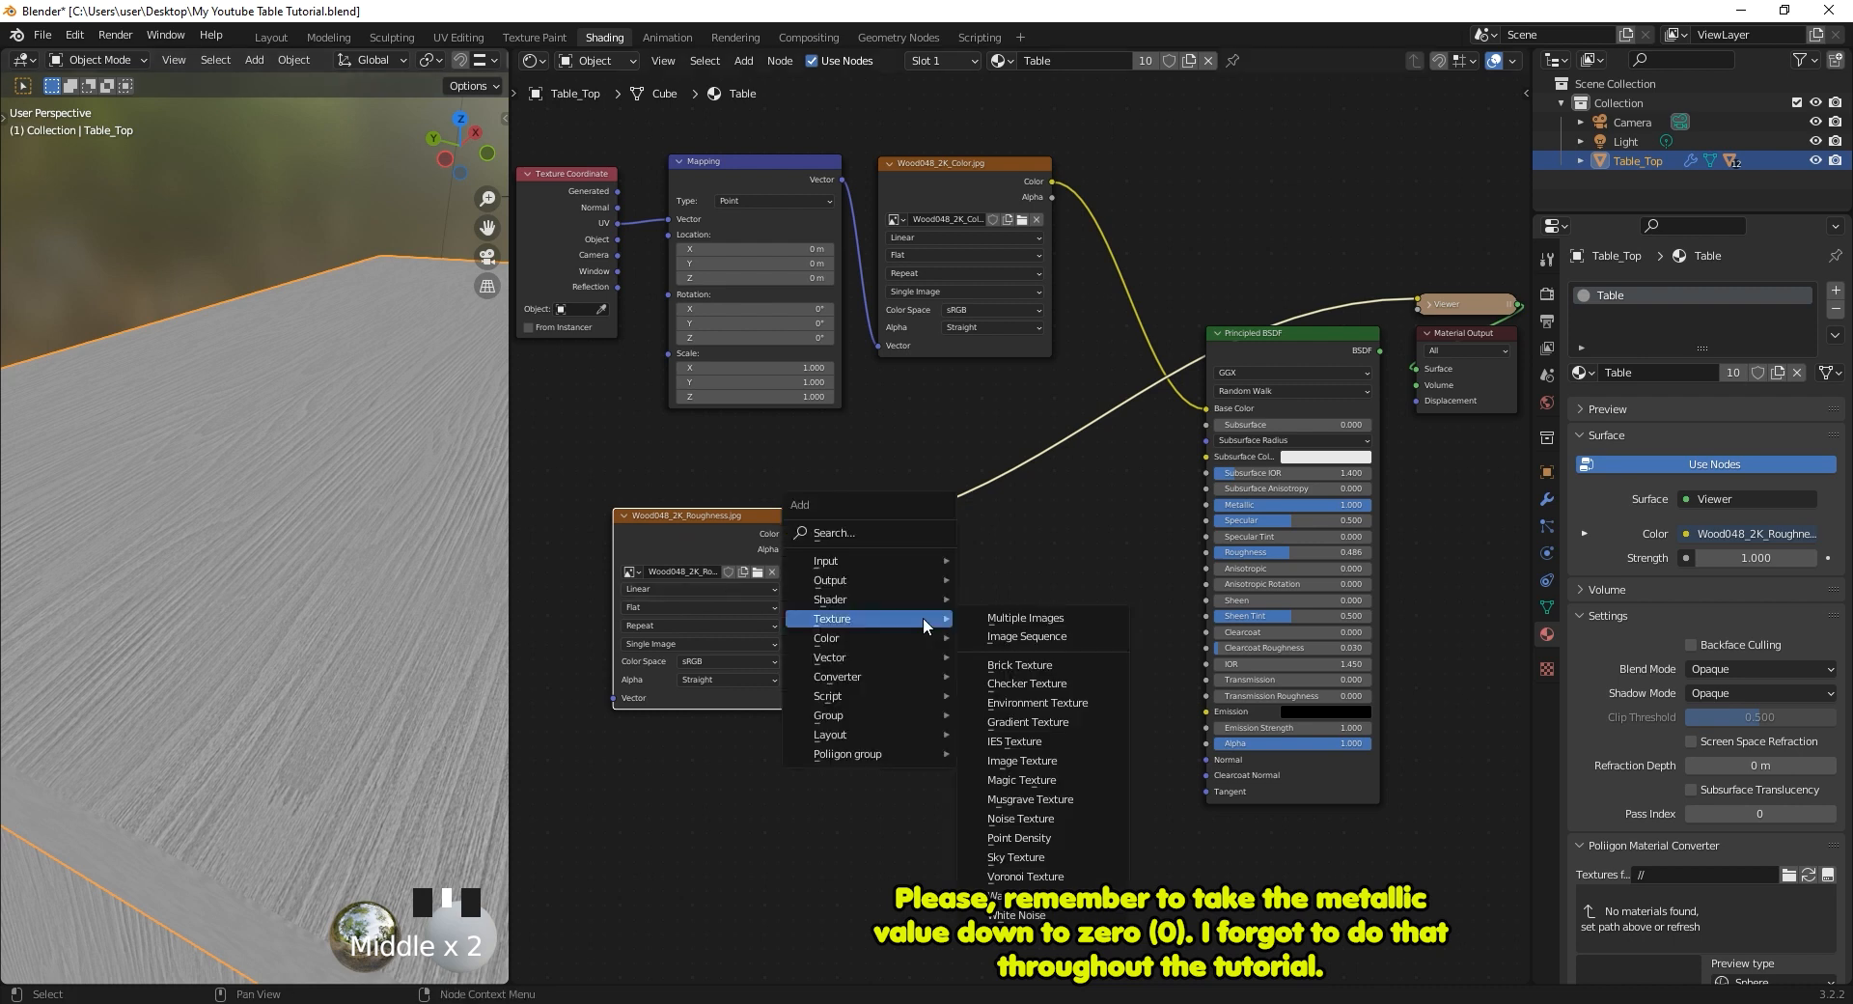
{"action": "mouse_move", "coordinate": [904, 666]}
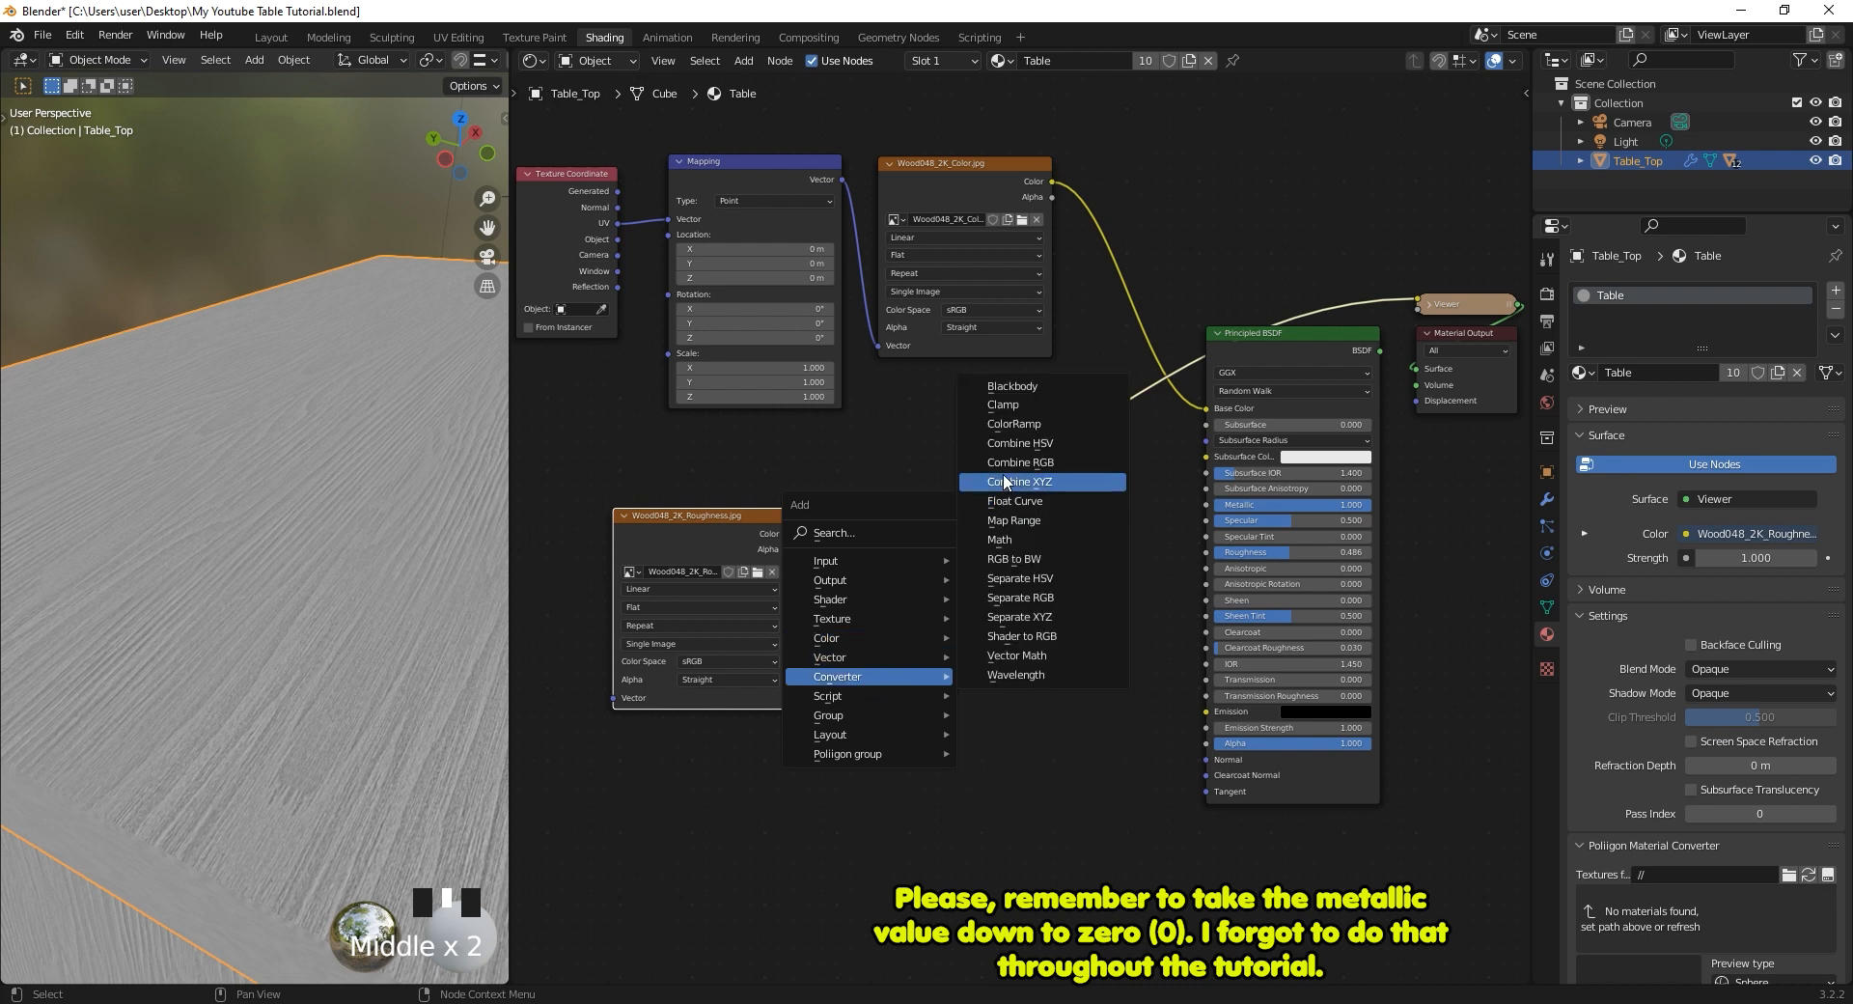
{"action": "left_click", "coordinate": [1015, 425]}
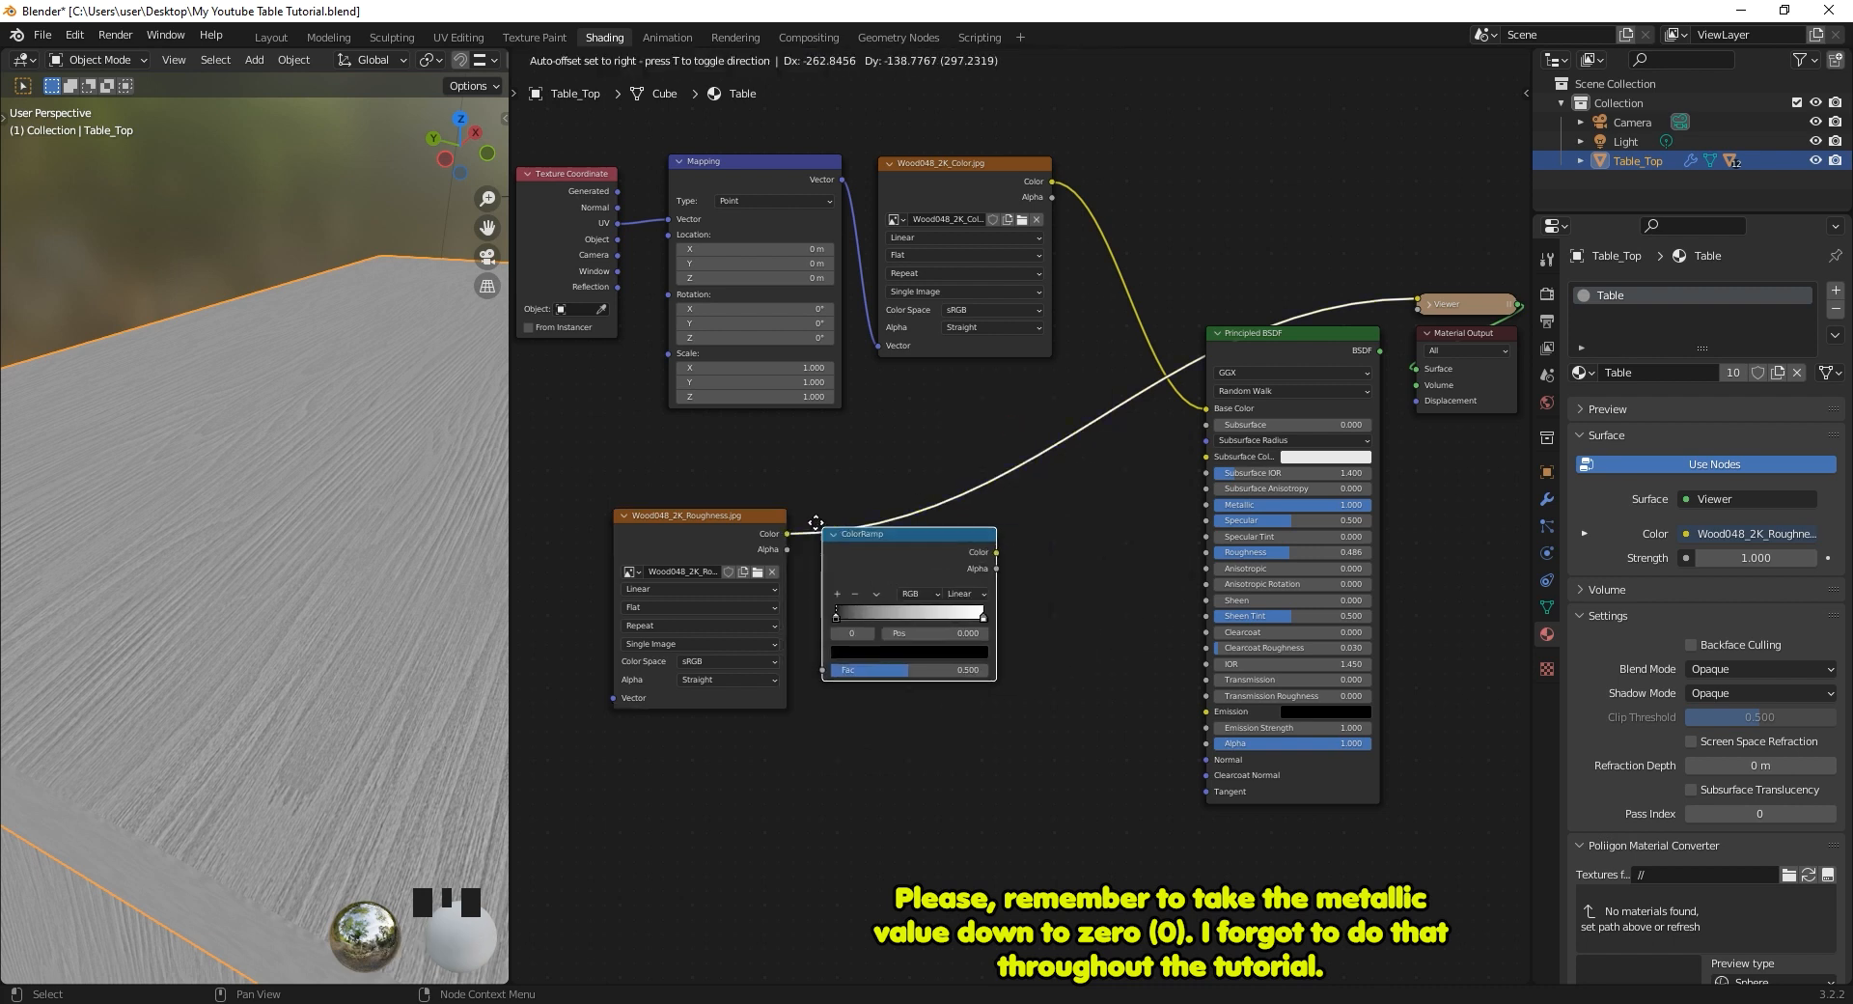
{"action": "left_click", "coordinate": [869, 478]}
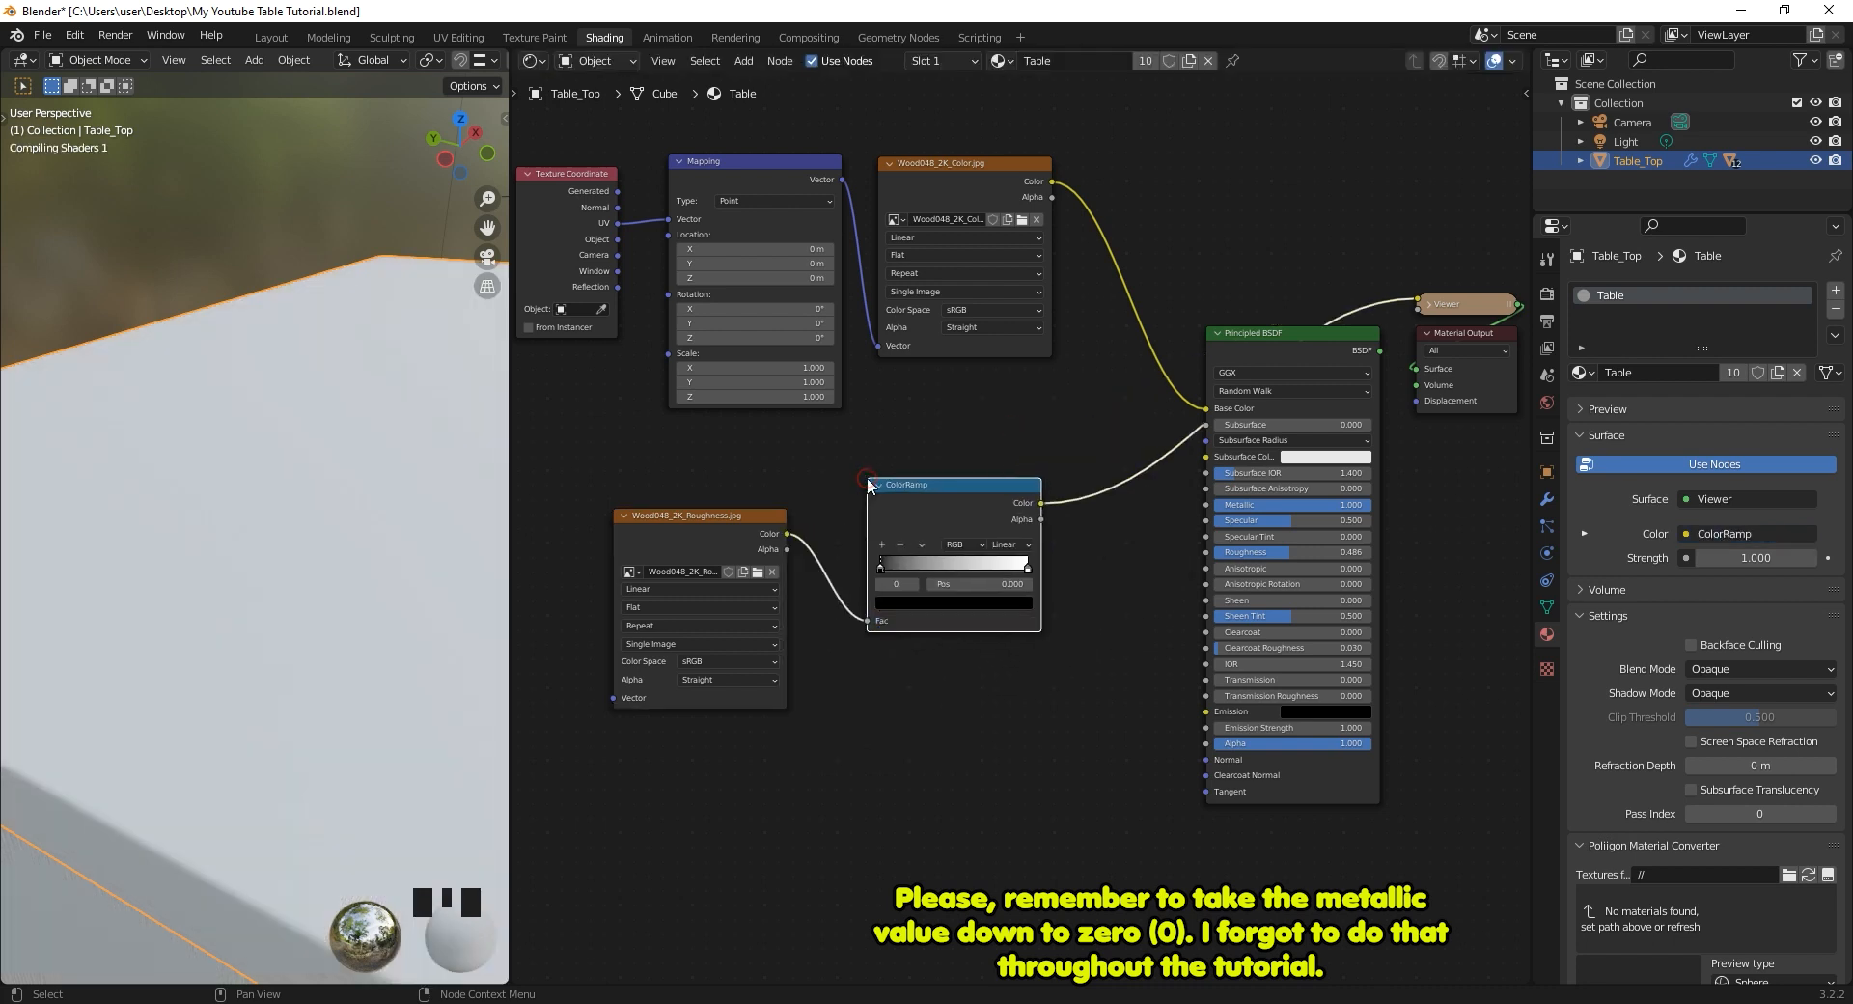
Move the ColorRamp's black stop to about 0.195 and its white stop to about 0.927.
{"action": "left_click_drag", "start_coordinate": [883, 569], "coordinate": [929, 567]}
{"action": "scroll", "coordinate": [928, 567], "scroll_direction": "up", "scroll_amount": 3}
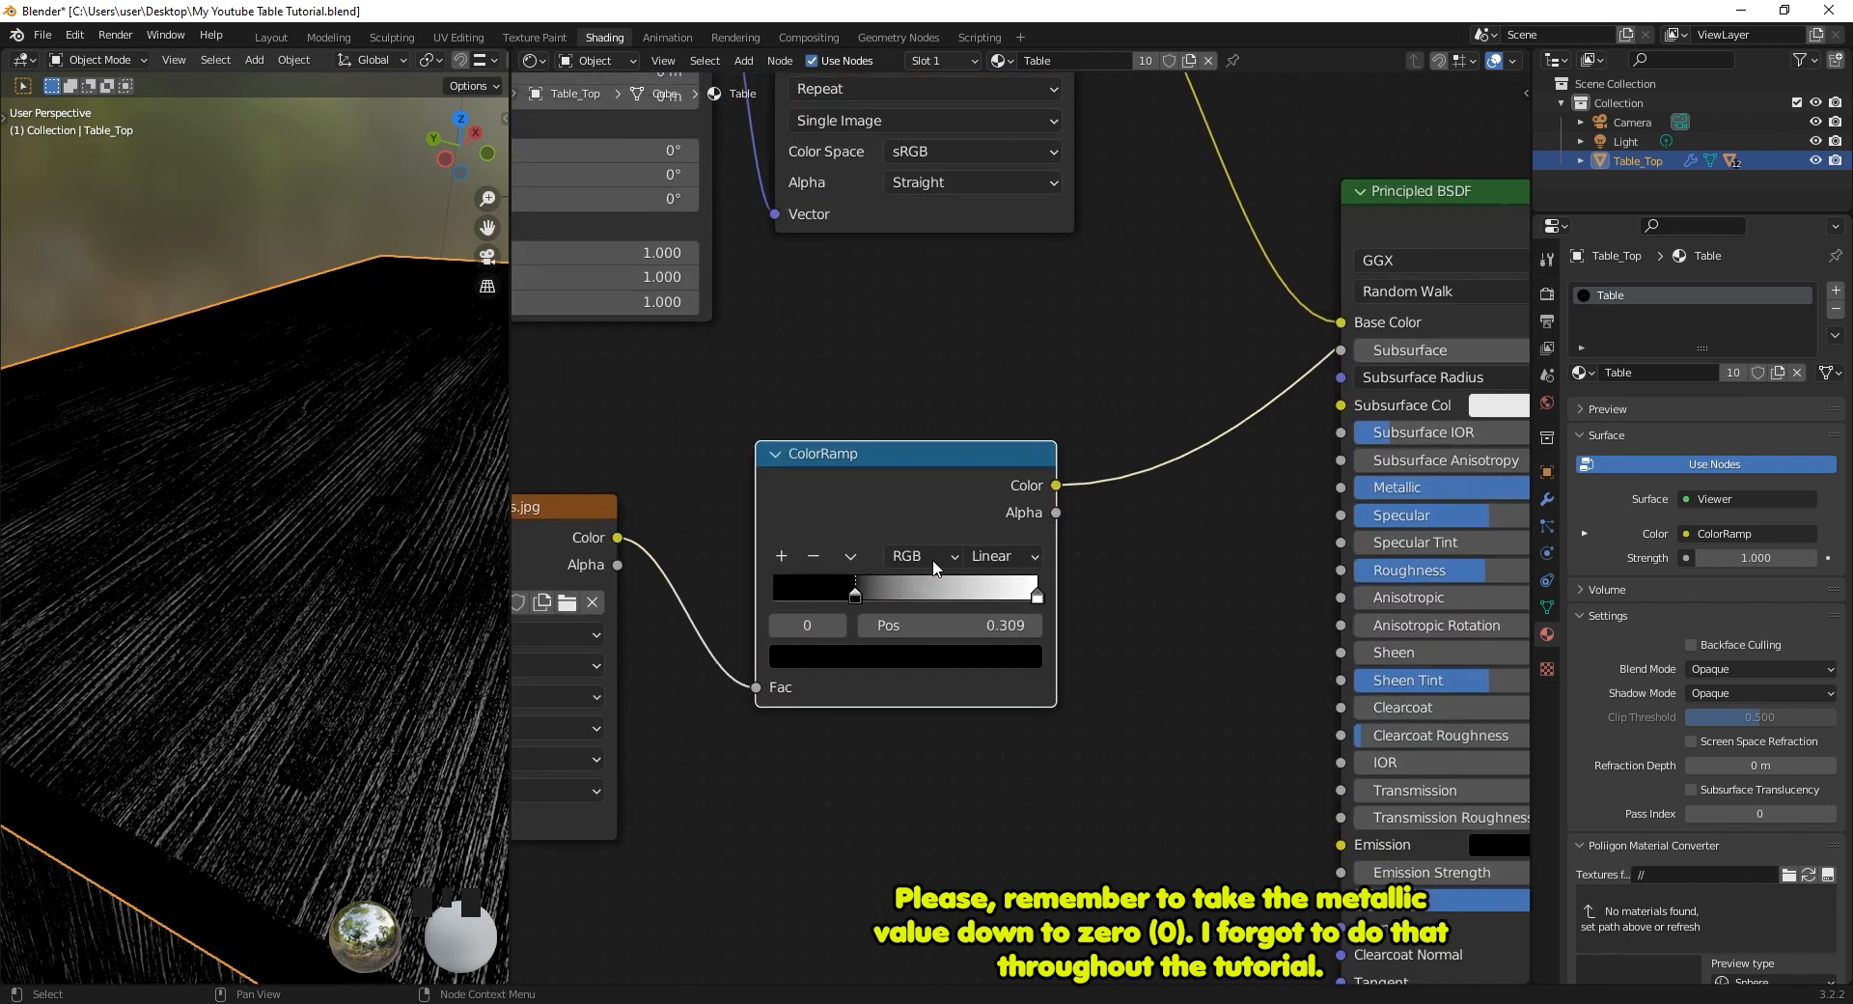
{"action": "scroll", "coordinate": [941, 568], "scroll_direction": "up", "scroll_amount": 3}
{"action": "middle_click_drag", "start_coordinate": [907, 601], "coordinate": [1110, 445]}
{"action": "scroll", "coordinate": [1096, 455], "scroll_direction": "up", "scroll_amount": 4}
{"action": "left_click_drag", "start_coordinate": [994, 452], "coordinate": [936, 465]}
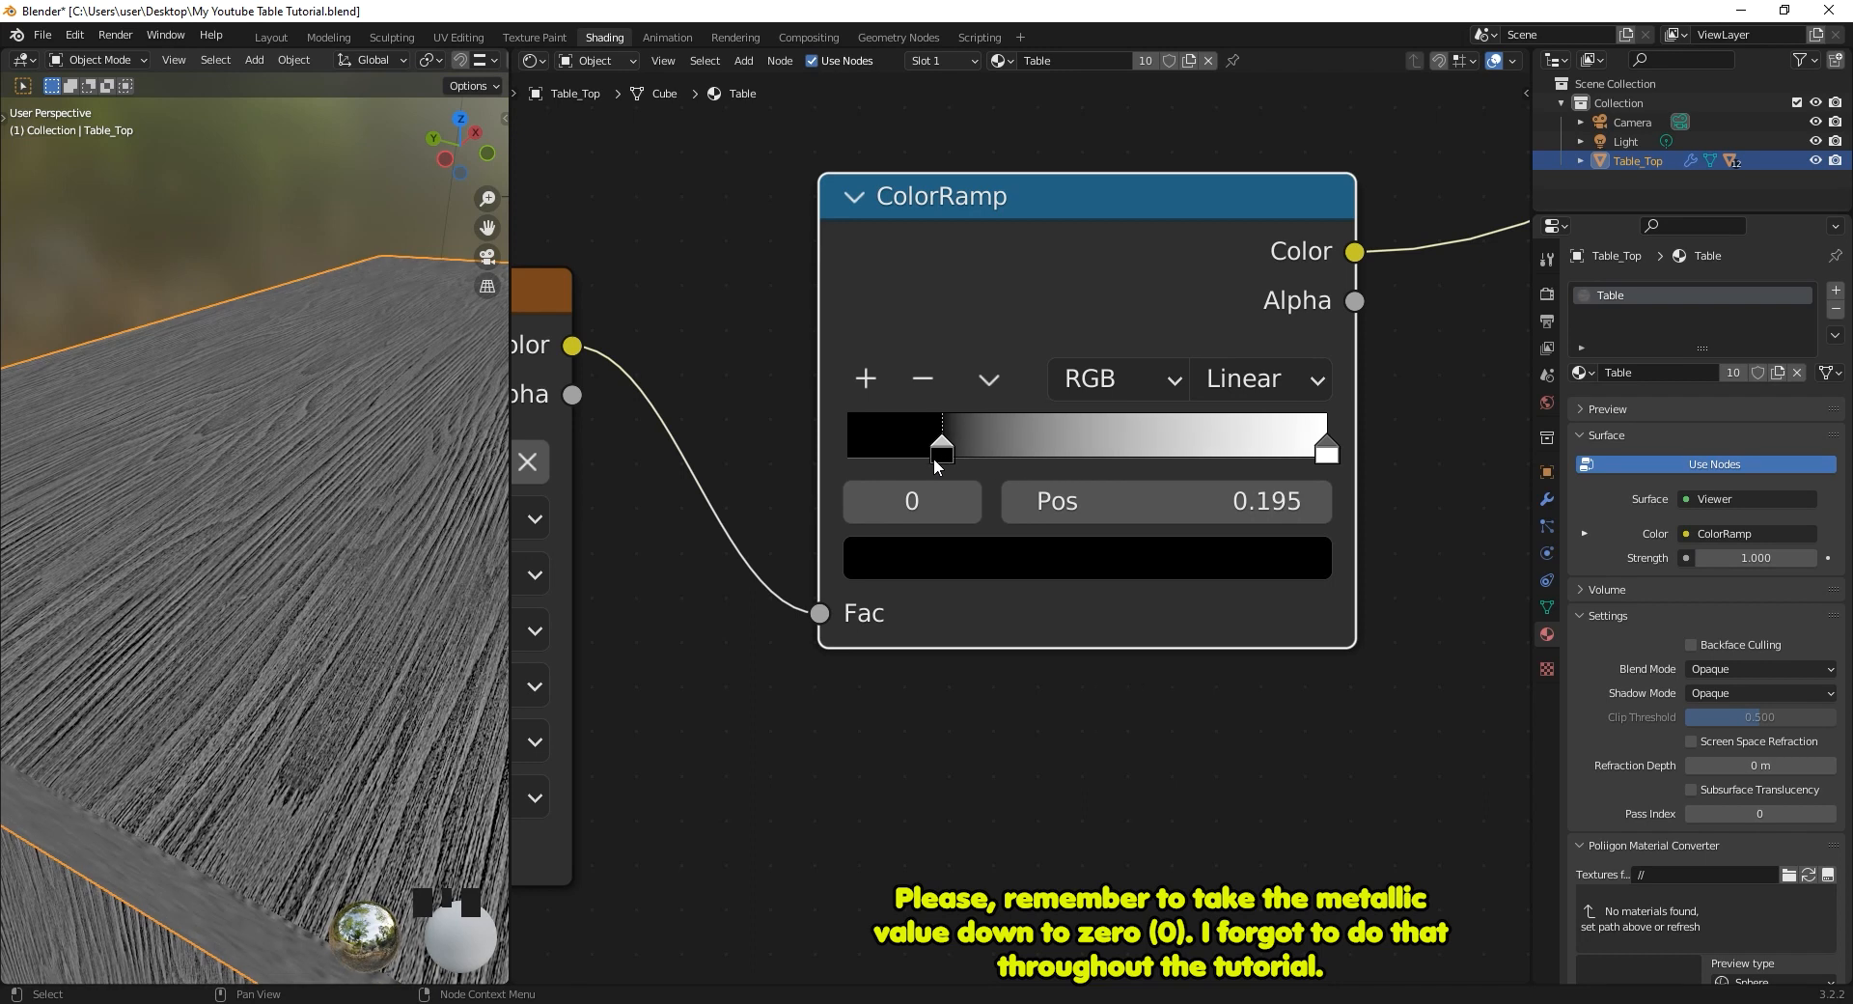
{"action": "left_click_drag", "start_coordinate": [1322, 456], "coordinate": [1282, 483]}
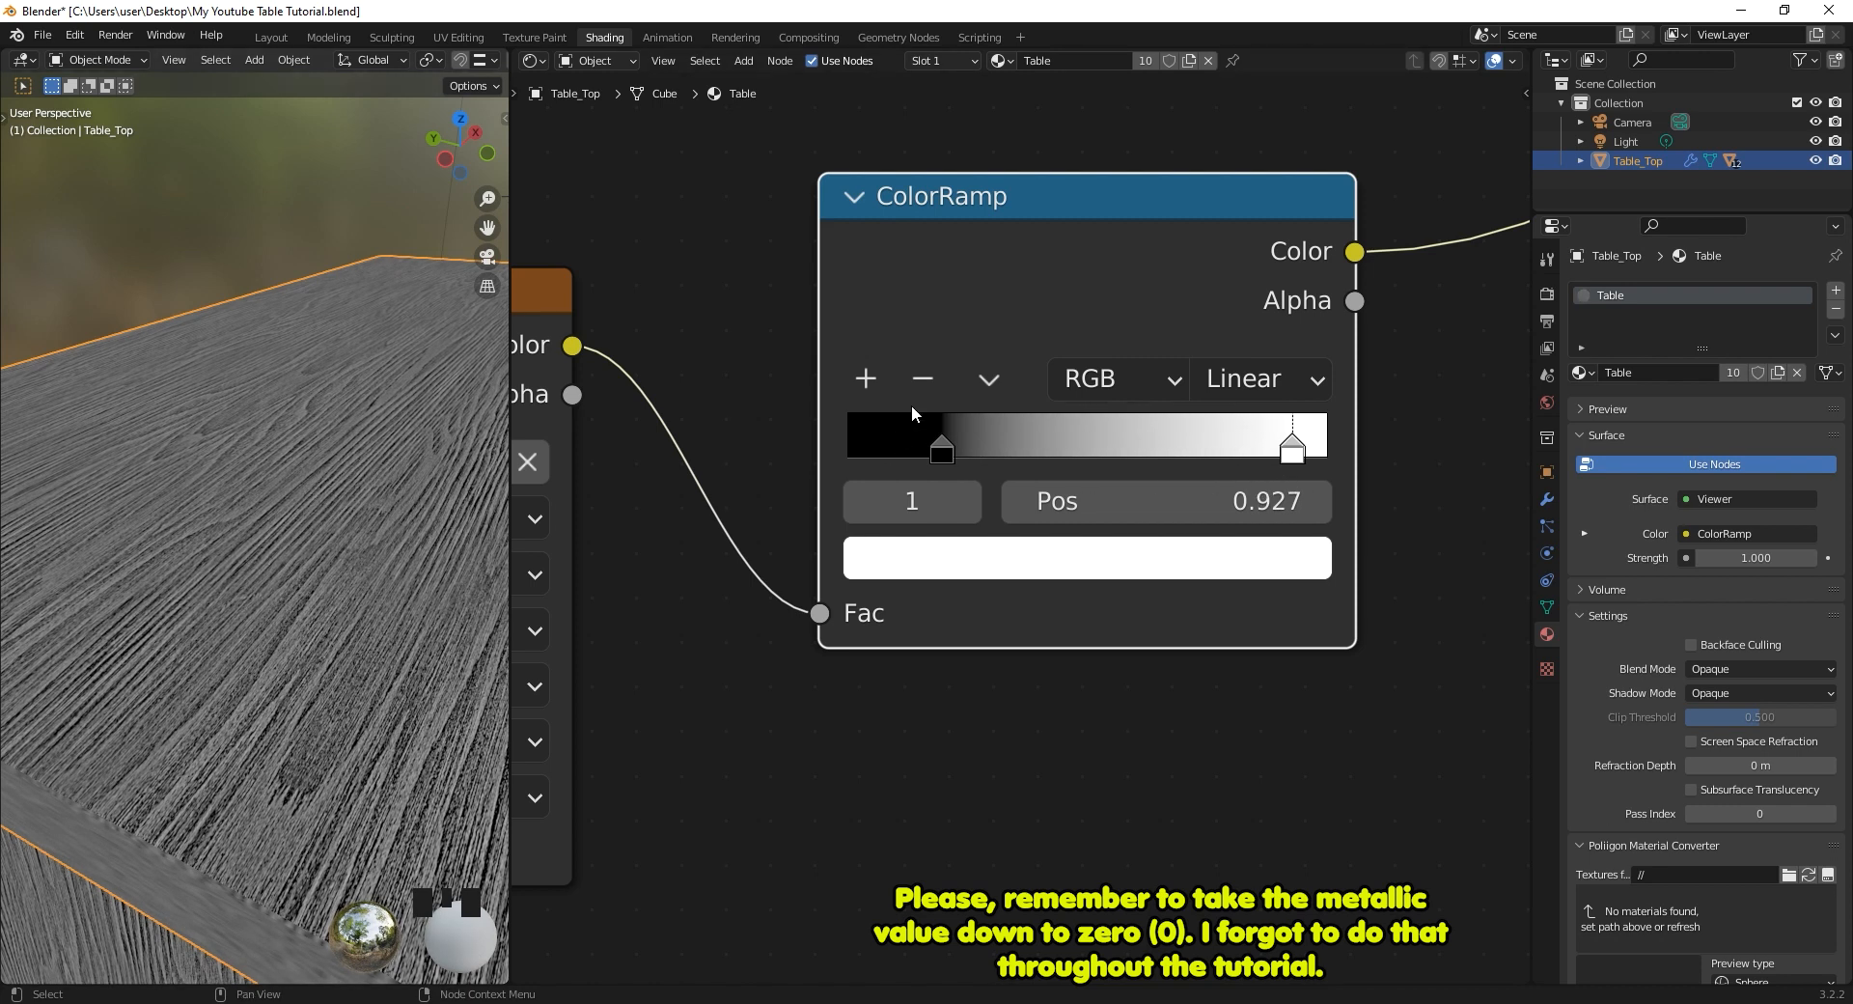
Connect the ColorRamp's Color output to the Principled BSDF's Roughness input and preview the Principled BSDF again.
{"action": "scroll", "coordinate": [346, 598], "scroll_direction": "down", "scroll_amount": 2}
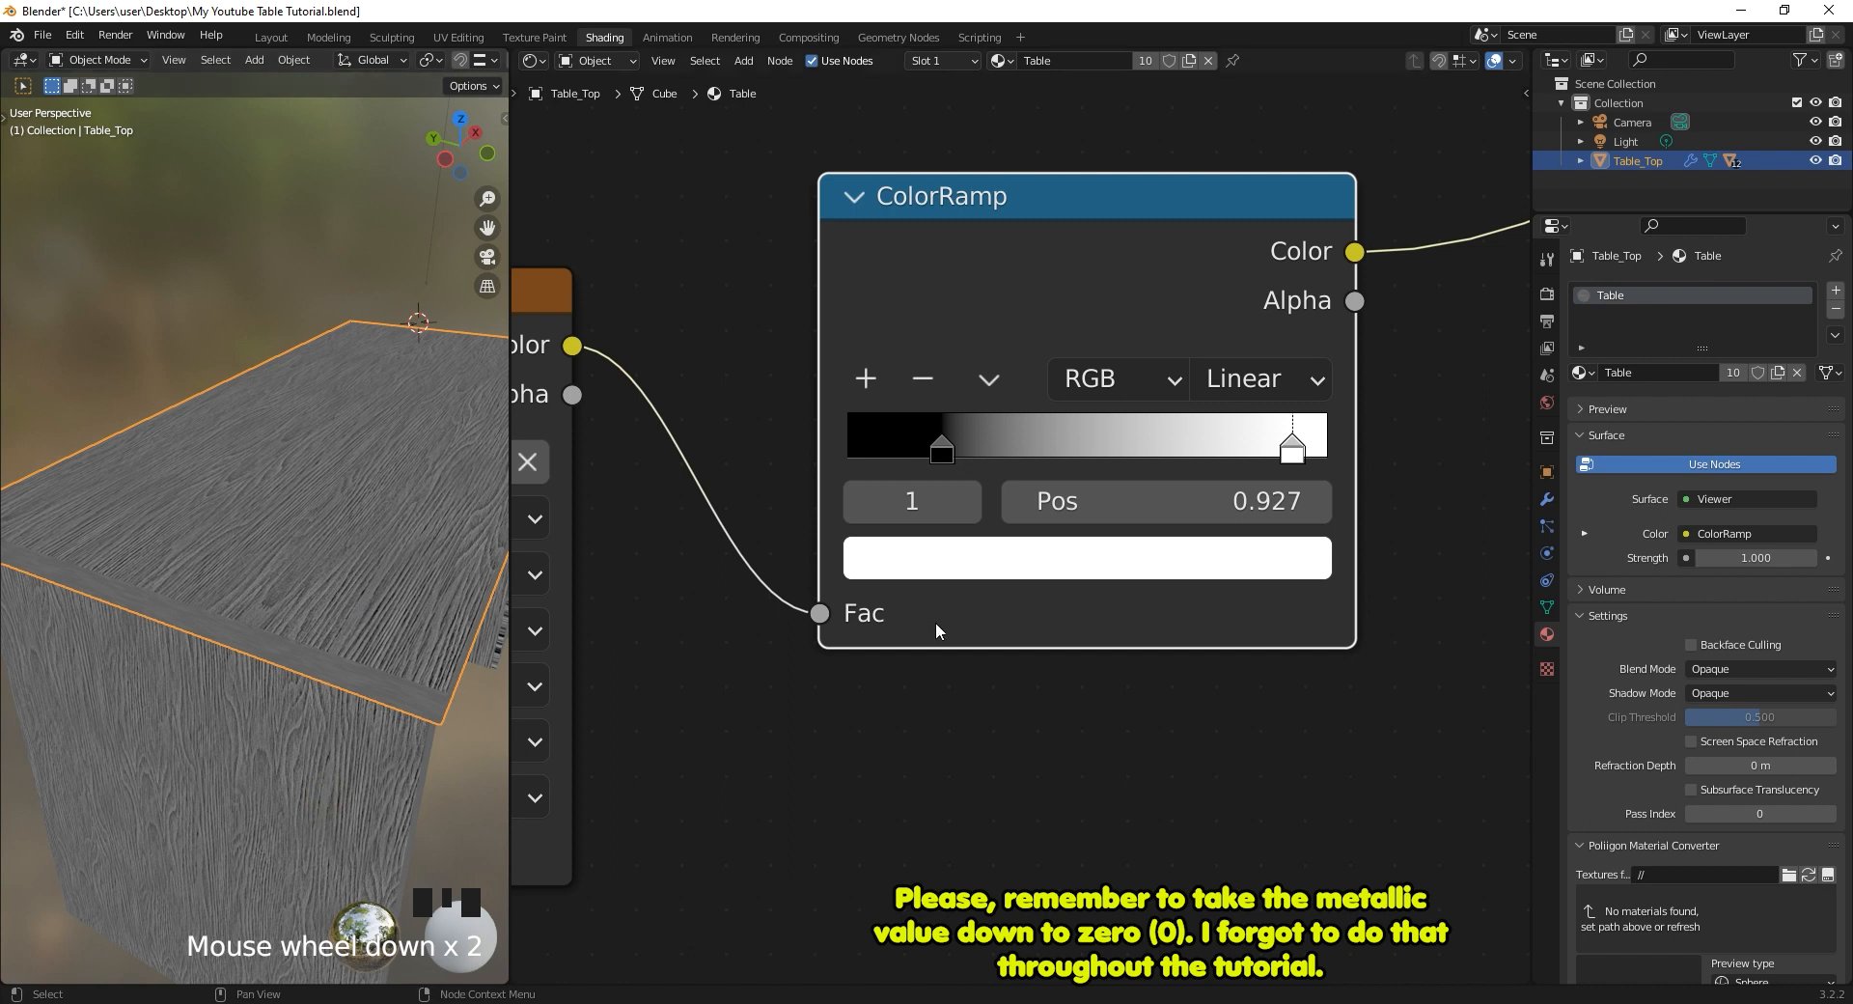
{"action": "middle_click_drag", "start_coordinate": [950, 745], "coordinate": [697, 779]}
{"action": "scroll", "coordinate": [877, 721], "scroll_direction": "down", "scroll_amount": 3}
{"action": "scroll", "coordinate": [876, 720], "scroll_direction": "down", "scroll_amount": 2}
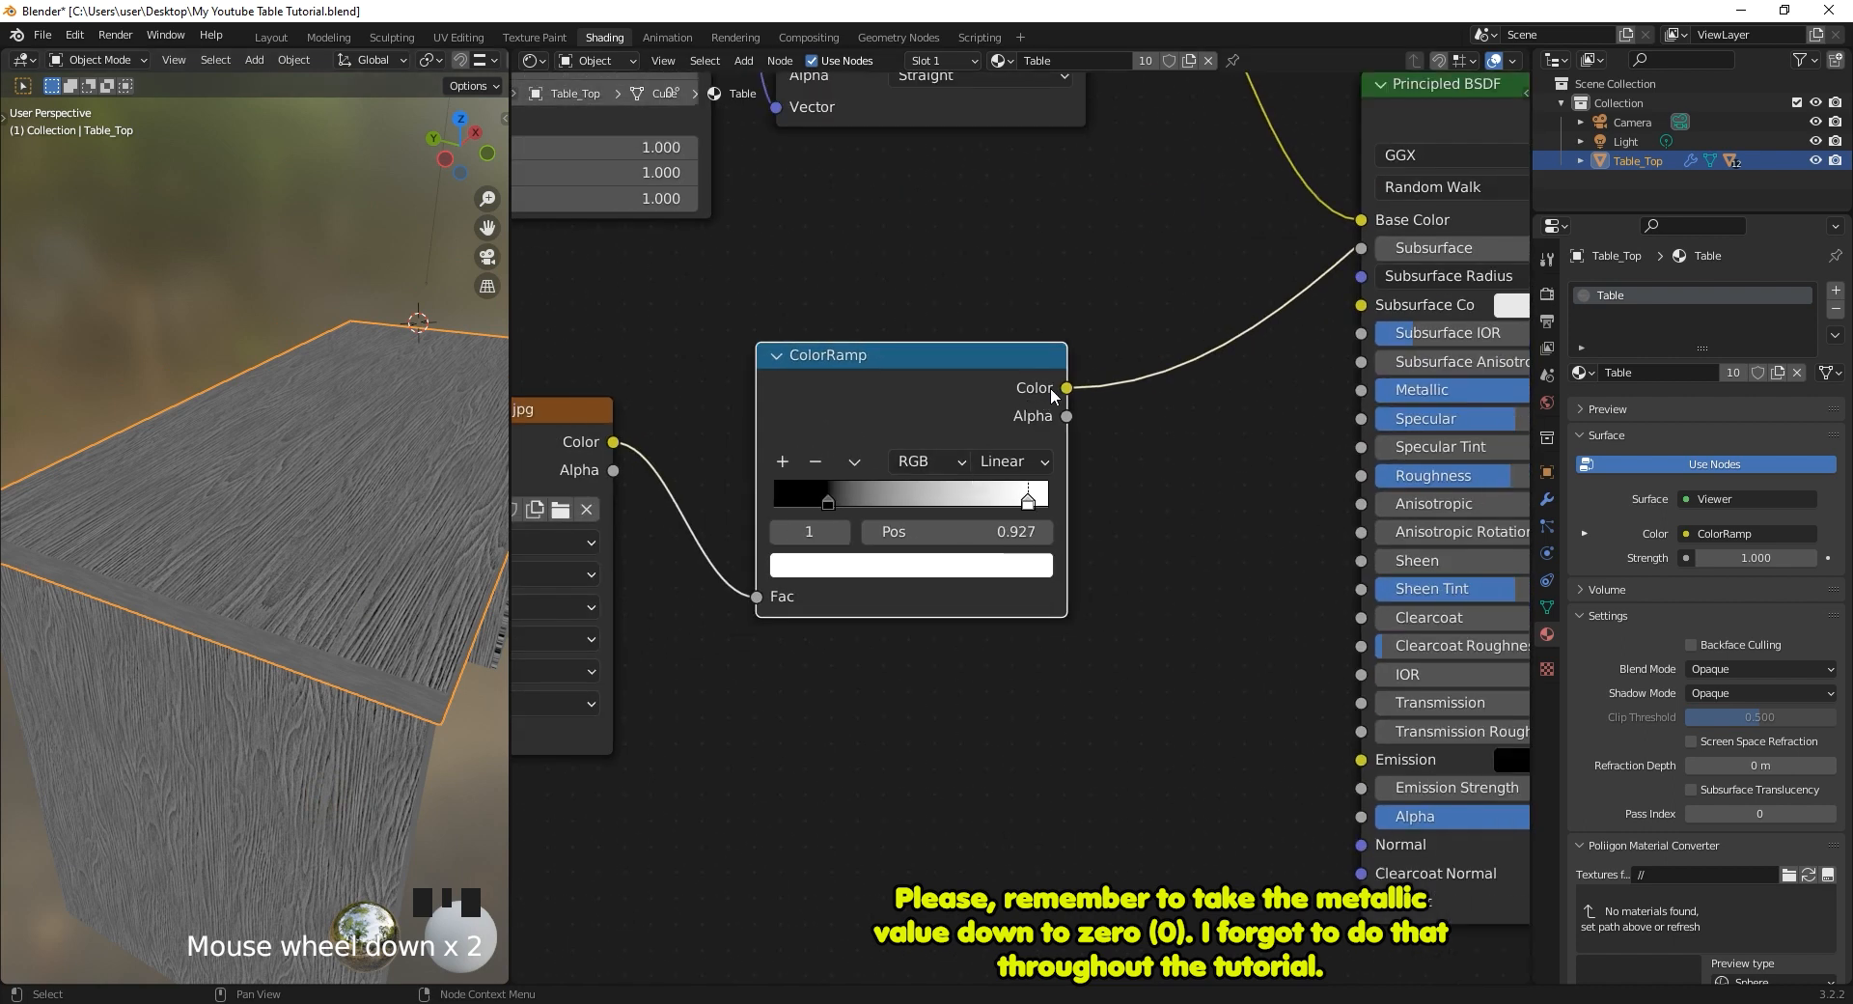
{"action": "left_click_drag", "start_coordinate": [1067, 387], "coordinate": [1352, 473]}
{"action": "scroll", "coordinate": [1287, 473], "scroll_direction": "down", "scroll_amount": 2}
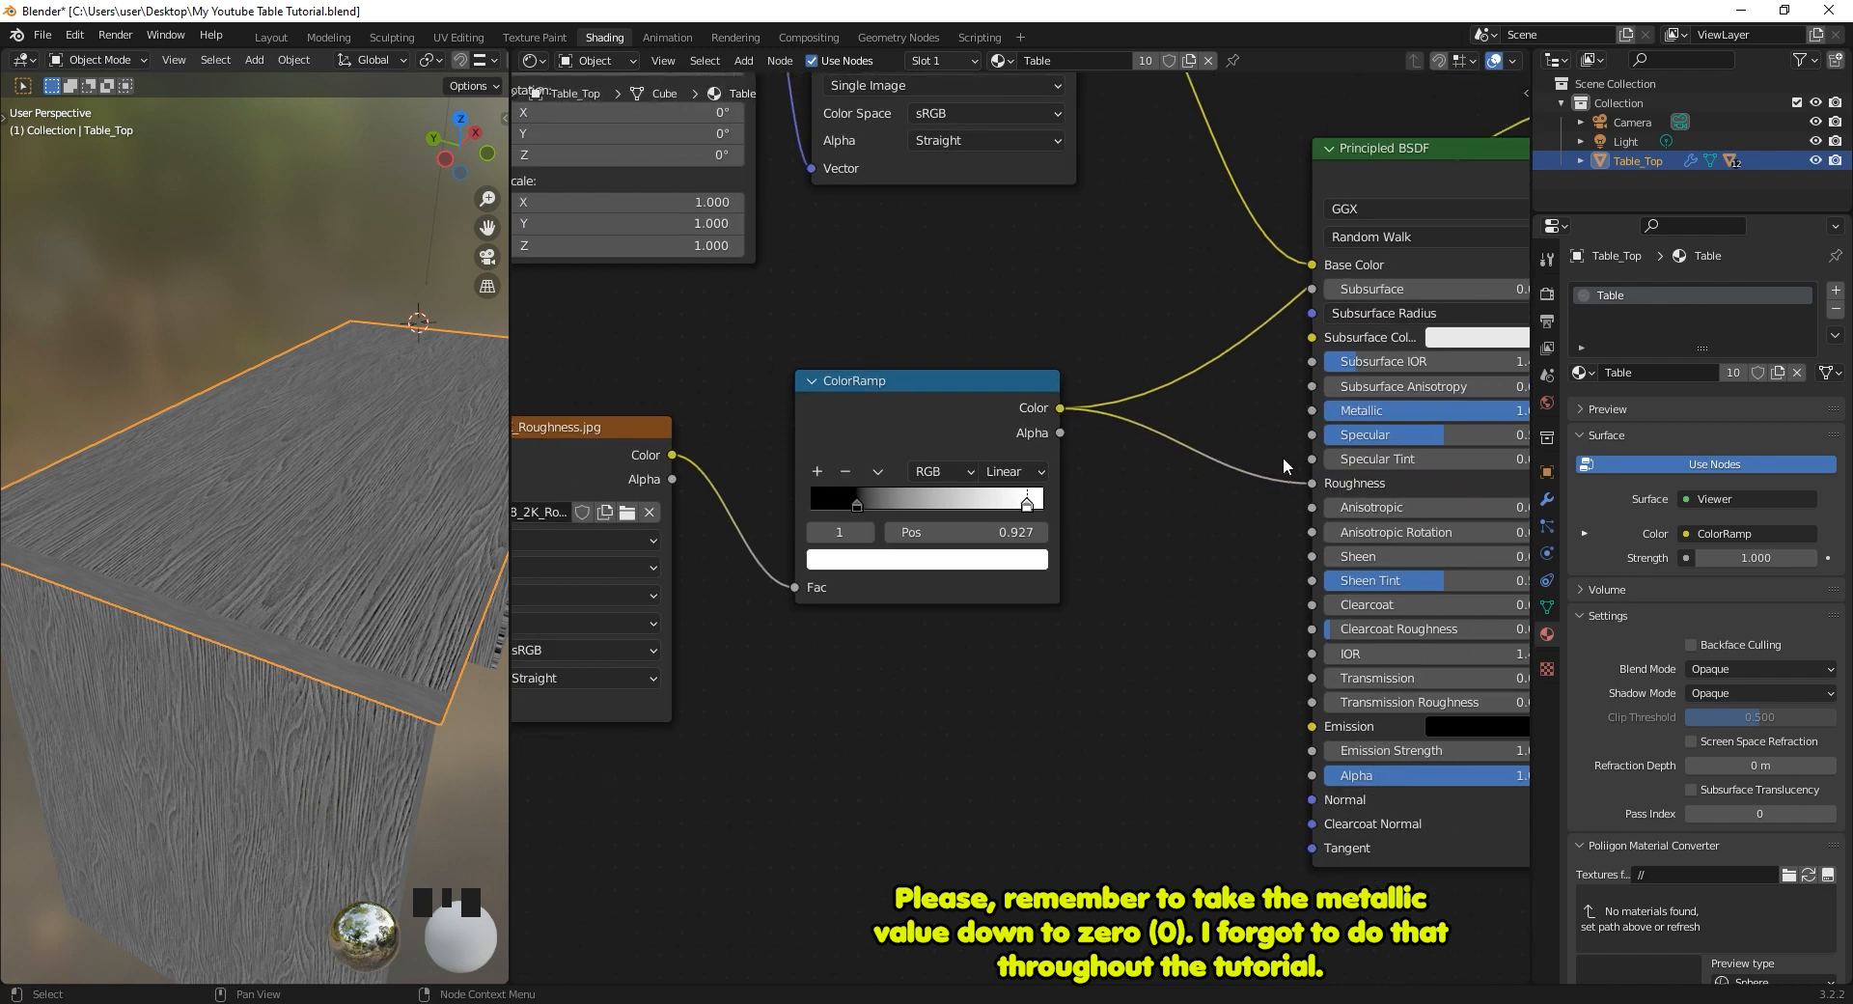
{"action": "left_click", "coordinate": [1405, 170], "text": "ctrl+shift"}
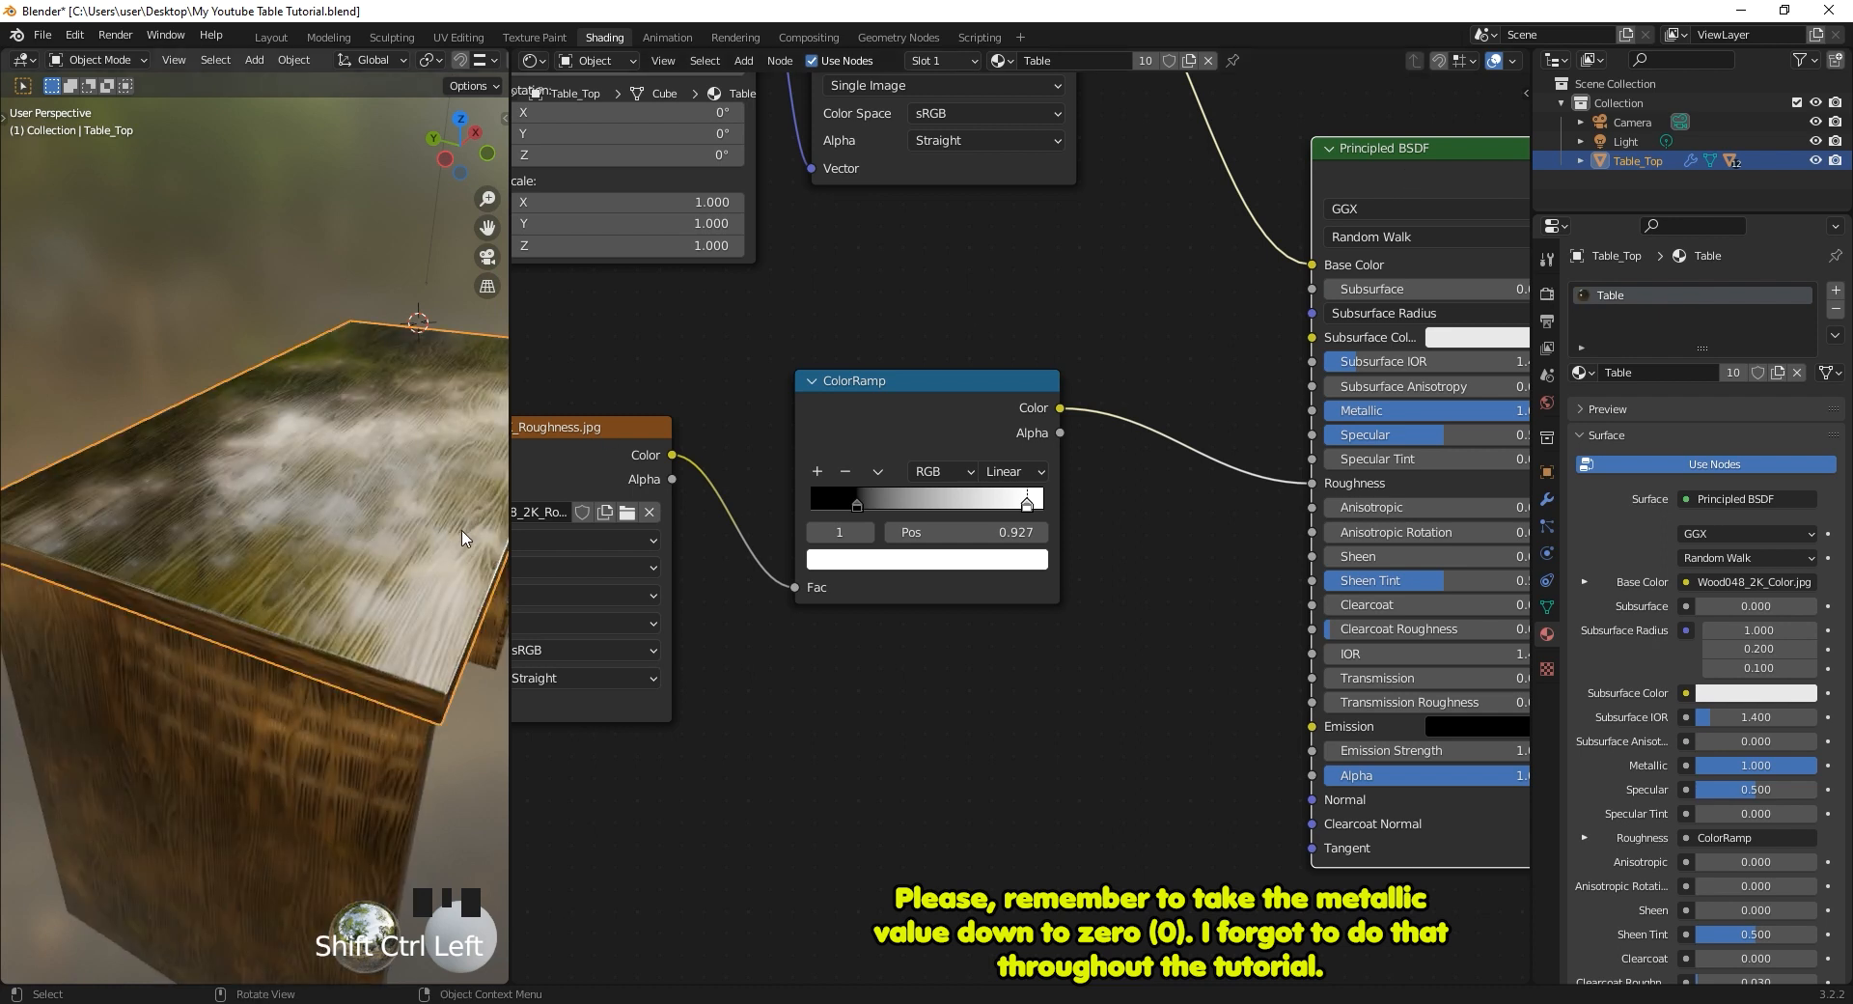
Move the ColorRamp's black stop to about 0.009 and its white stop to 1.000.
{"action": "scroll", "coordinate": [350, 496], "scroll_direction": "up", "scroll_amount": 3}
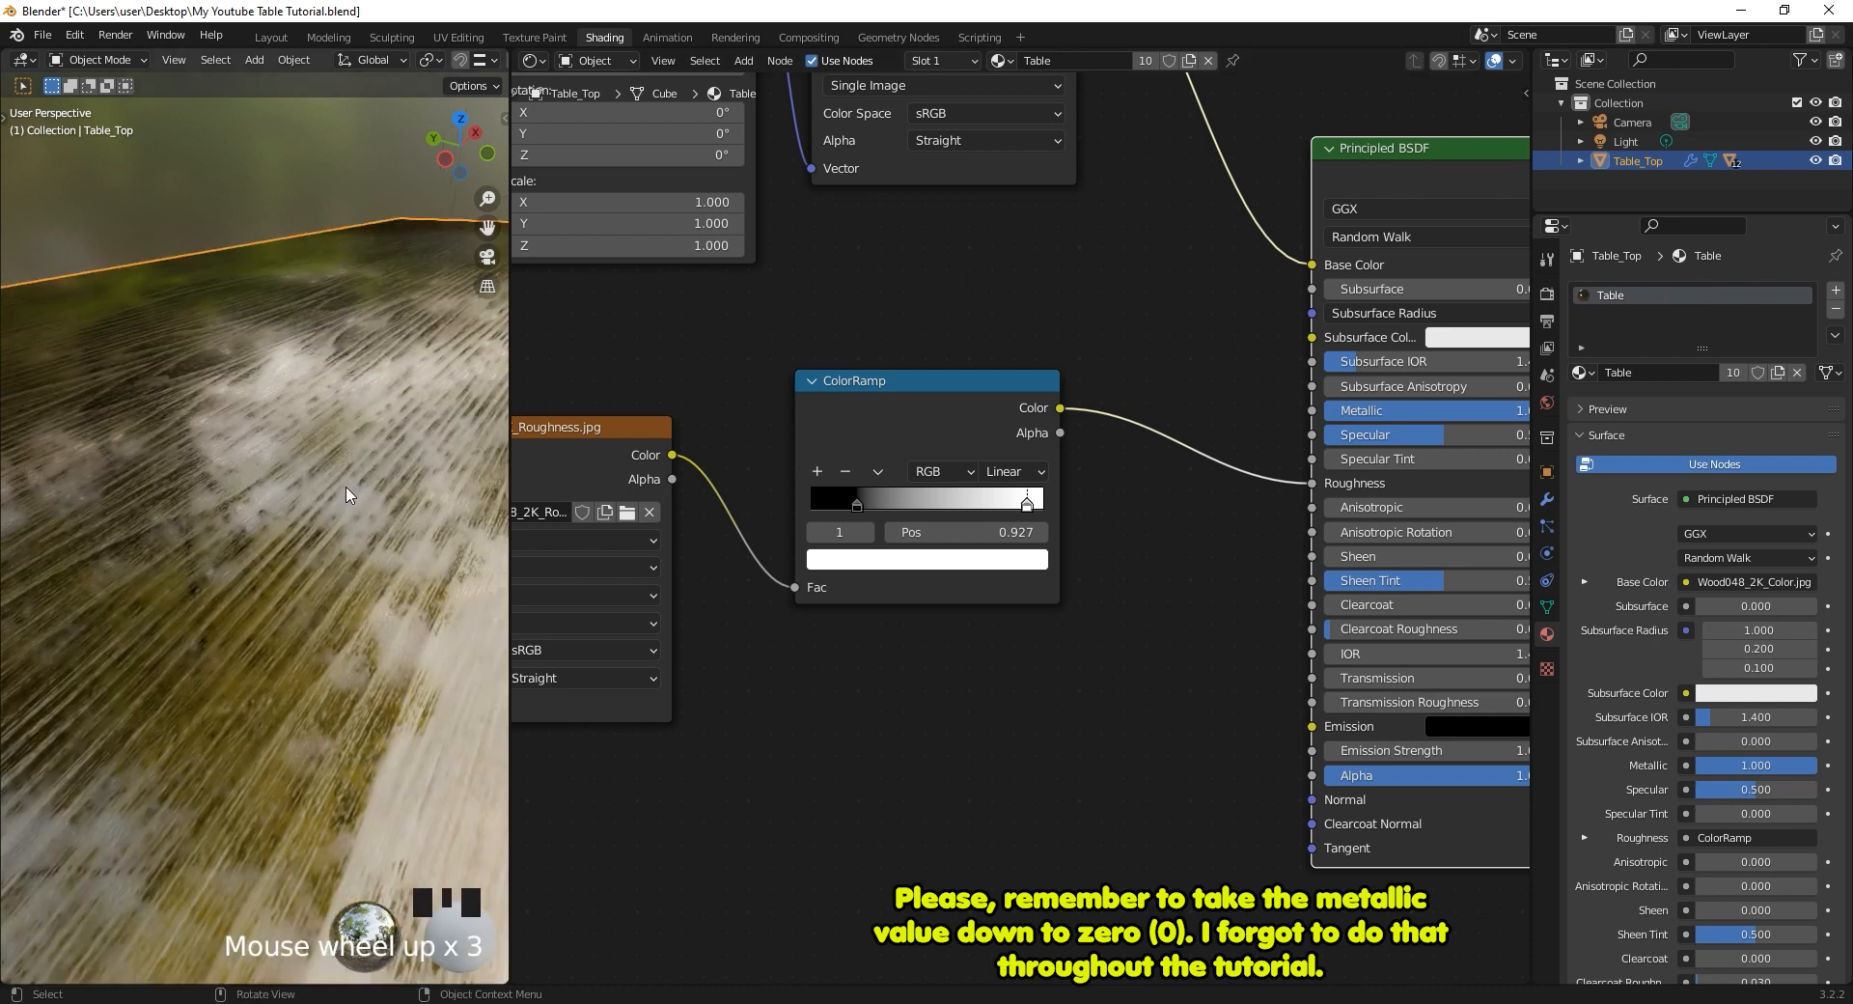
{"action": "middle_click_drag", "start_coordinate": [246, 534], "coordinate": [260, 522]}
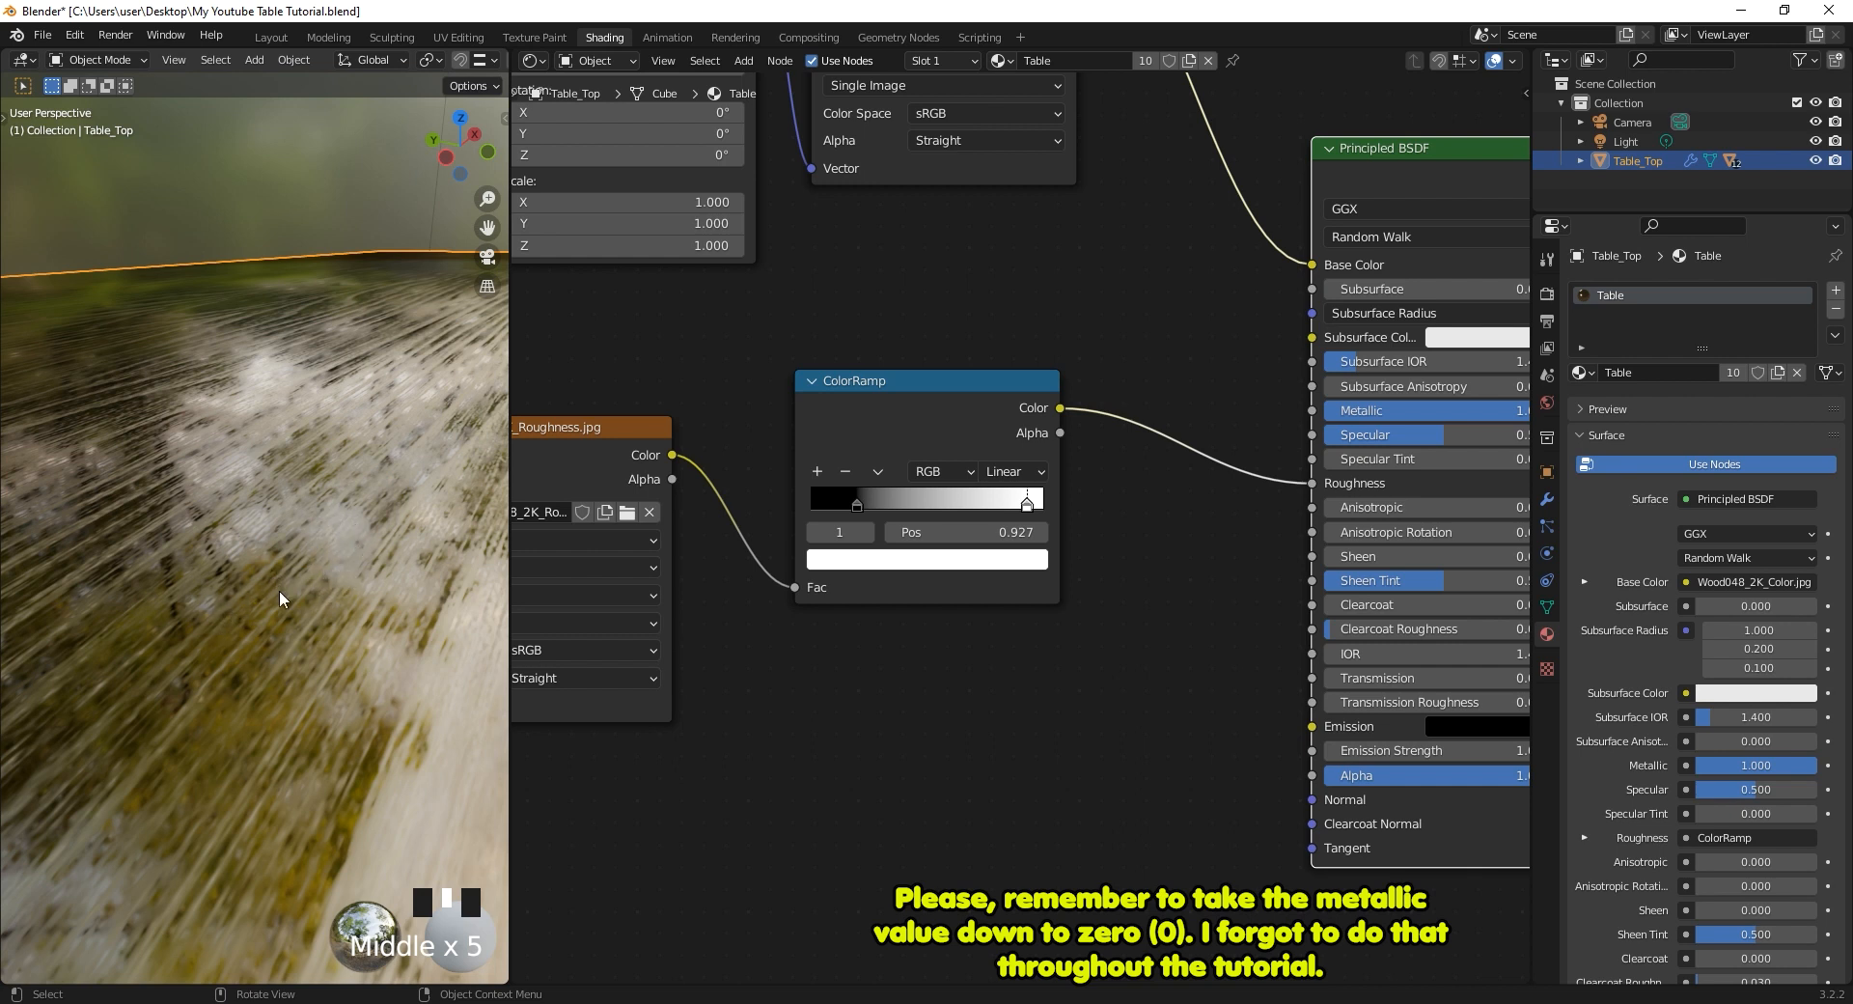
{"action": "left_click_drag", "start_coordinate": [853, 505], "coordinate": [816, 513]}
{"action": "left_click_drag", "start_coordinate": [1027, 505], "coordinate": [1044, 505]}
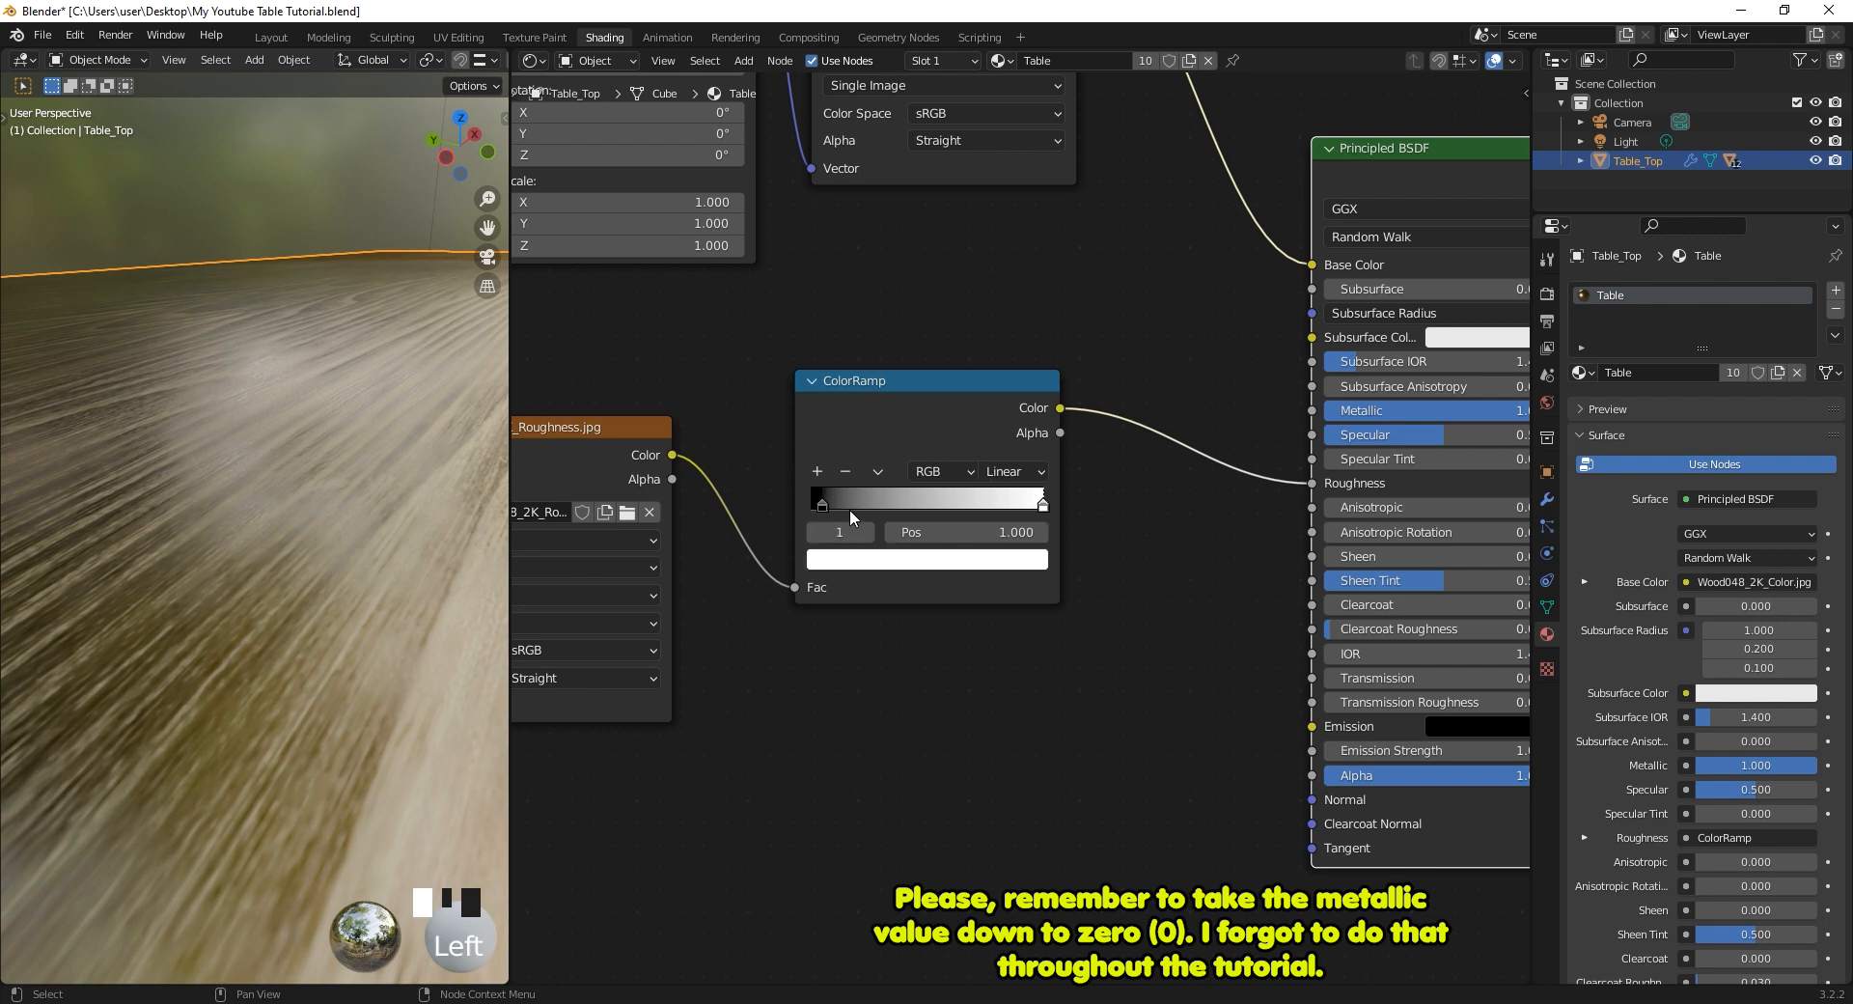
{"action": "mouse_move", "coordinate": [825, 507]}
{"action": "left_mouse_down"}
{"action": "mouse_move", "coordinate": [843, 509]}
{"action": "mouse_move", "coordinate": [819, 506]}
{"action": "left_mouse_up"}
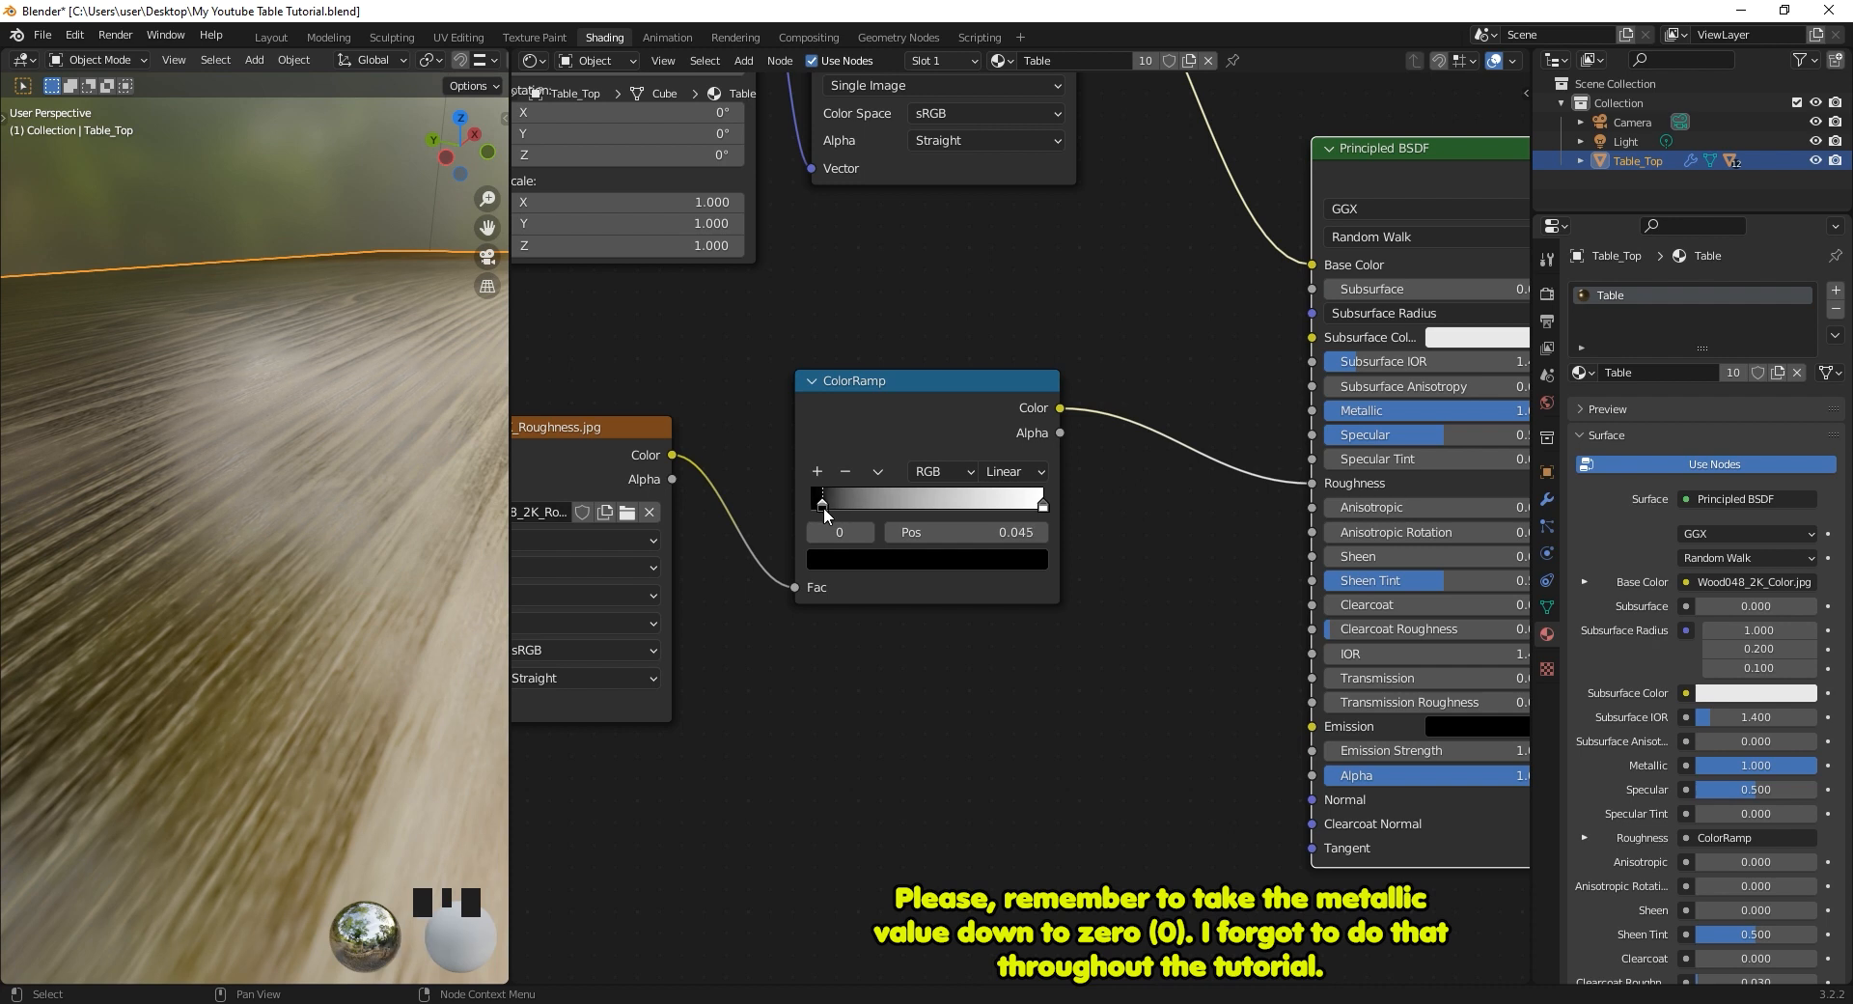
{"action": "middle_click_drag", "start_coordinate": [73, 489], "coordinate": [353, 542]}
{"action": "scroll", "coordinate": [354, 543], "scroll_direction": "up", "scroll_amount": 4}
{"action": "left_click_drag", "start_coordinate": [822, 505], "coordinate": [815, 506]}
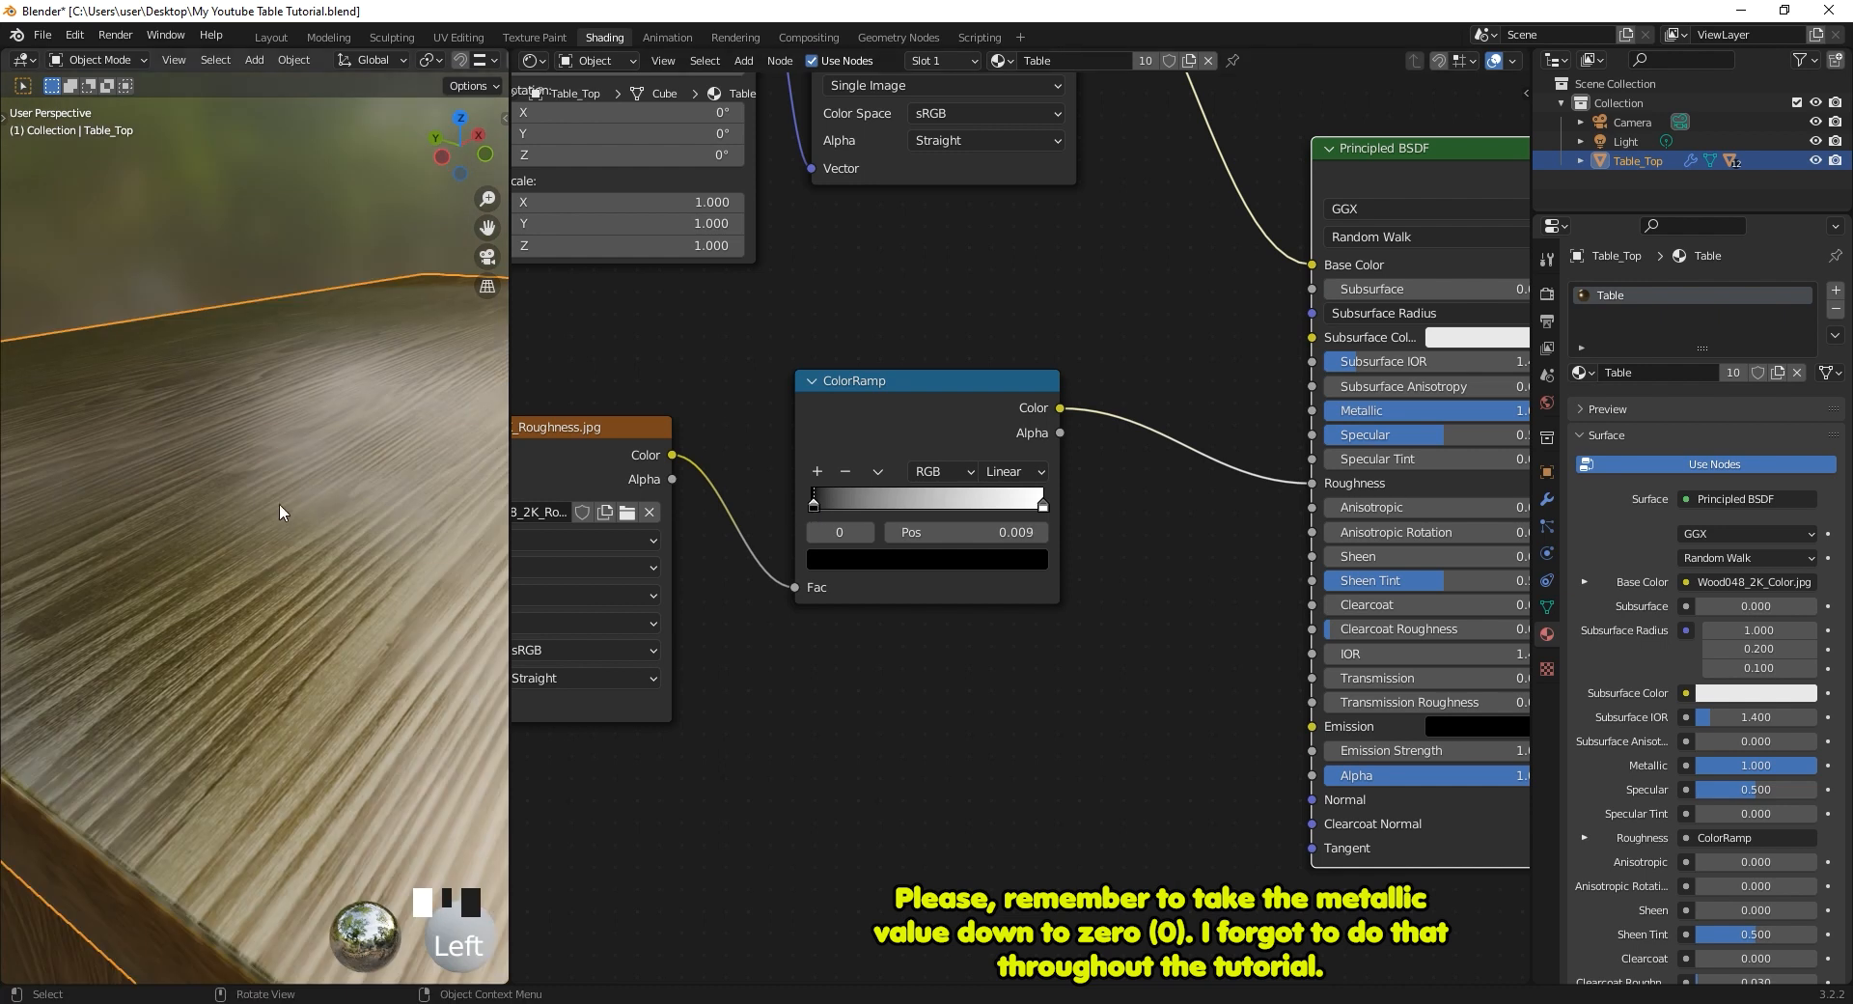
Try the first bright environment and the dark night environment as viewport lighting on the whole desk.
{"action": "scroll", "coordinate": [258, 487], "scroll_direction": "down", "scroll_amount": 4}
{"action": "mouse_move", "coordinate": [256, 485]}
{"action": "middle_mouse_down"}
{"action": "mouse_move", "coordinate": [245, 511]}
{"action": "mouse_move", "coordinate": [290, 483]}
{"action": "mouse_move", "coordinate": [130, 479]}
{"action": "mouse_move", "coordinate": [355, 542]}
{"action": "mouse_move", "coordinate": [168, 624]}
{"action": "mouse_move", "coordinate": [183, 598]}
{"action": "middle_mouse_up"}
{"action": "scroll", "coordinate": [453, 60], "scroll_direction": "down", "scroll_amount": 5}
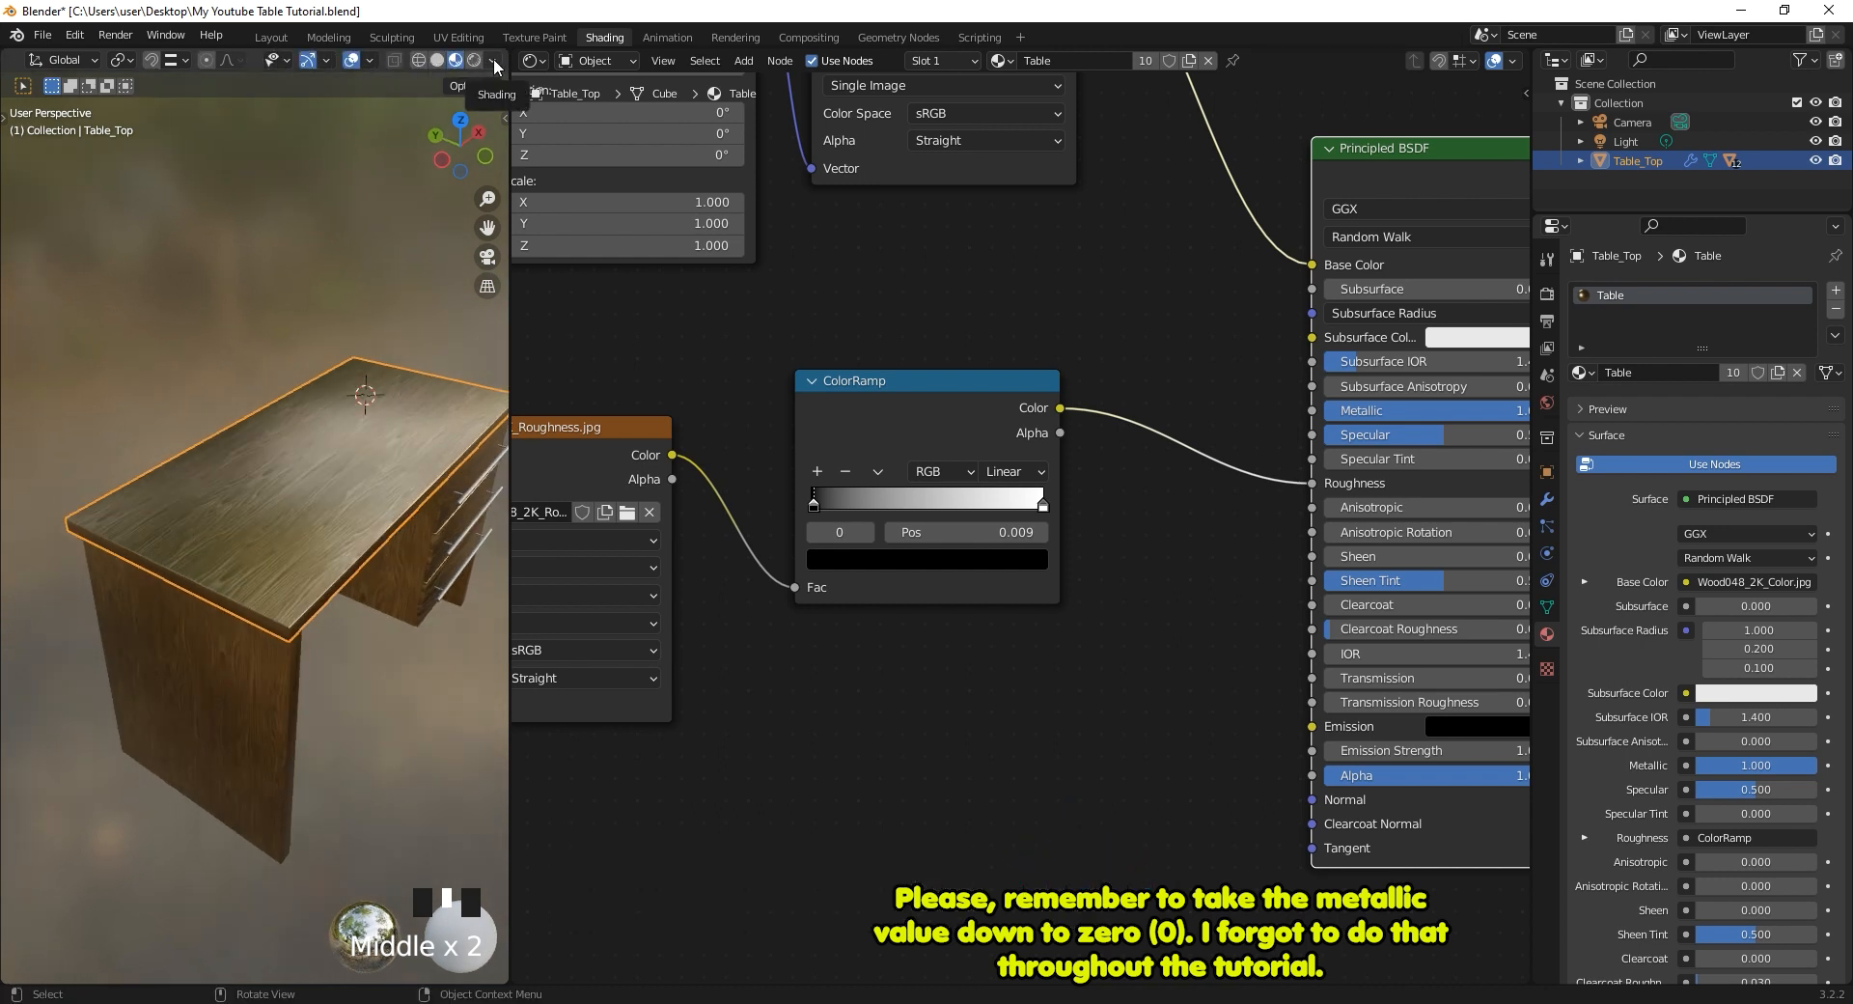
{"action": "left_click", "coordinate": [494, 61]}
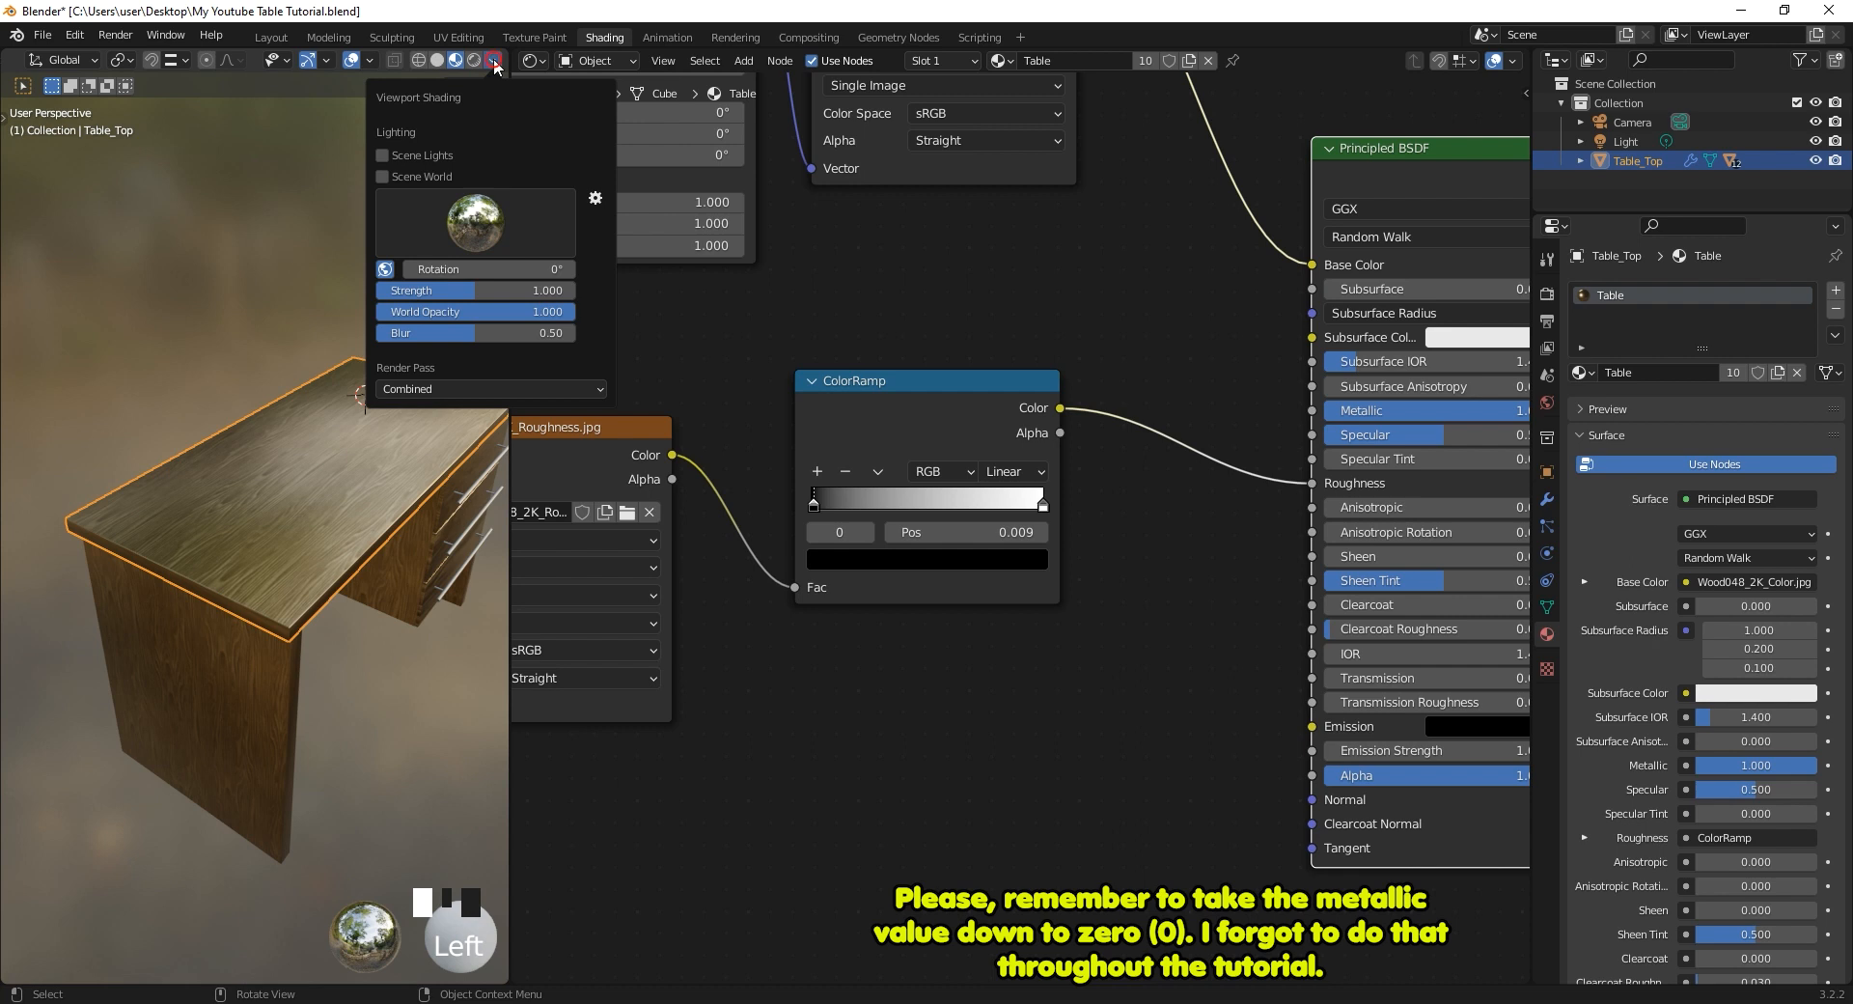
{"action": "left_click", "coordinate": [473, 228]}
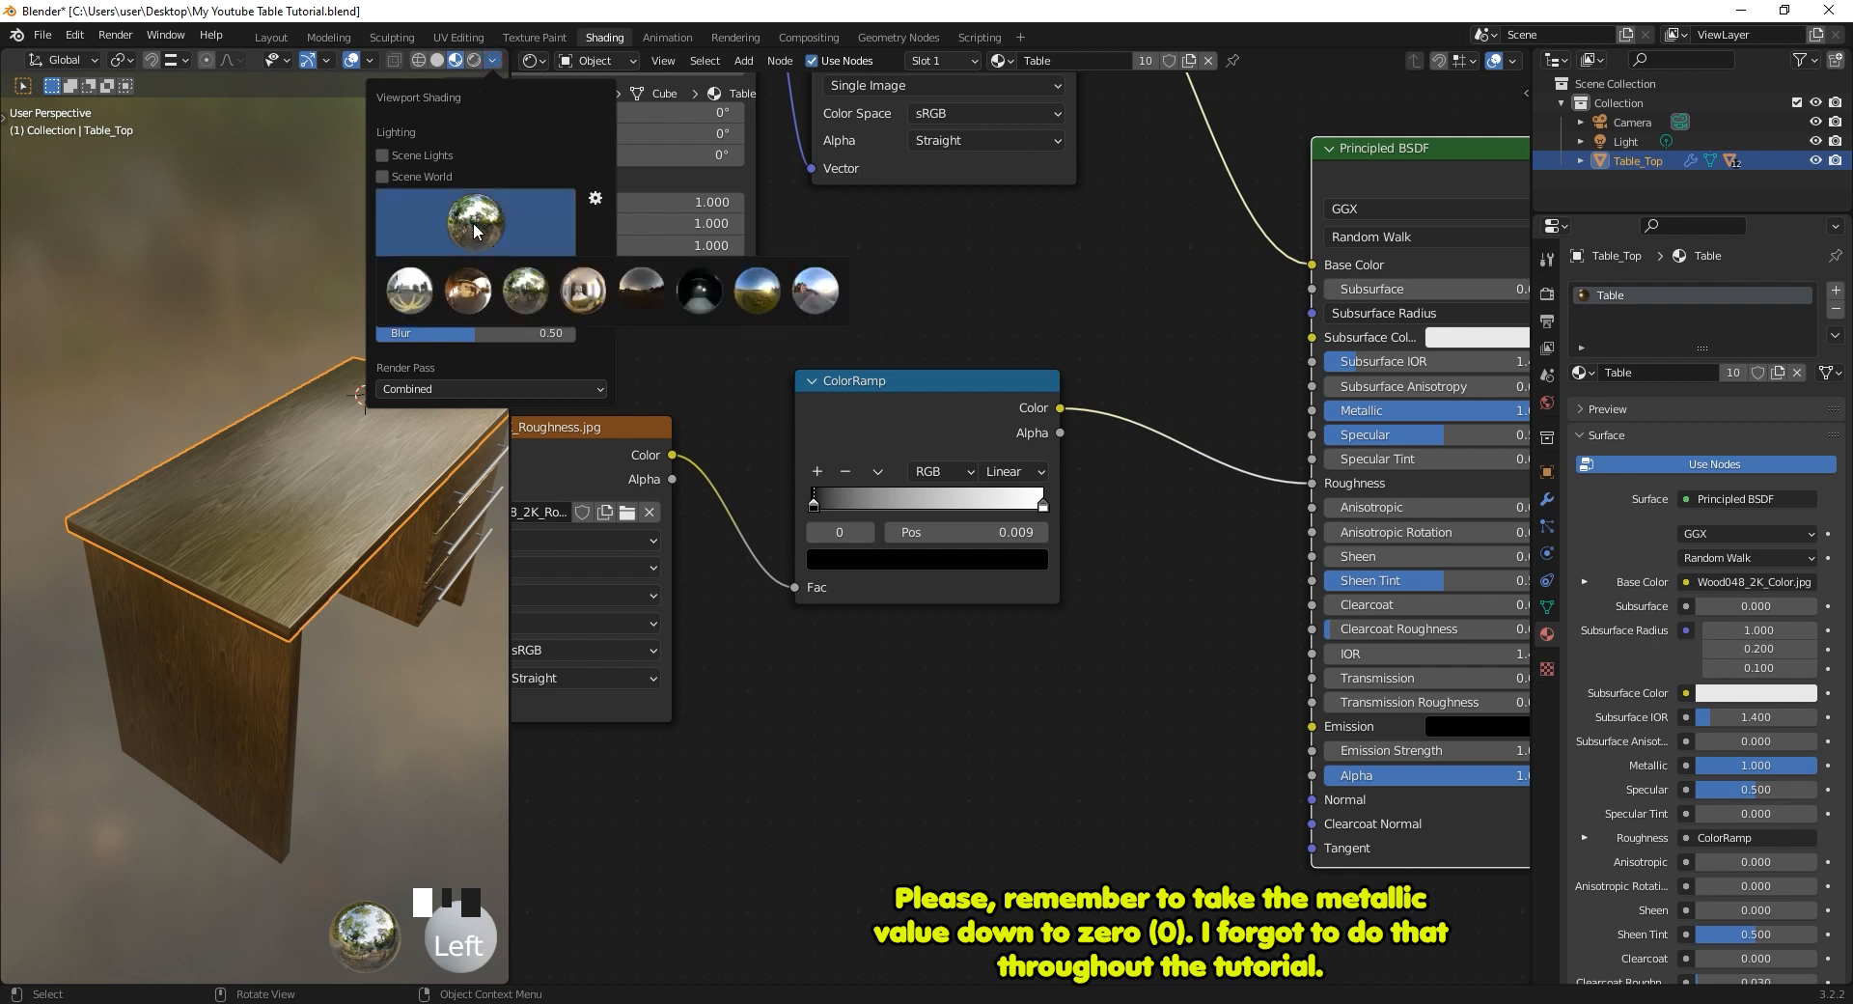
{"action": "left_click", "coordinate": [409, 290]}
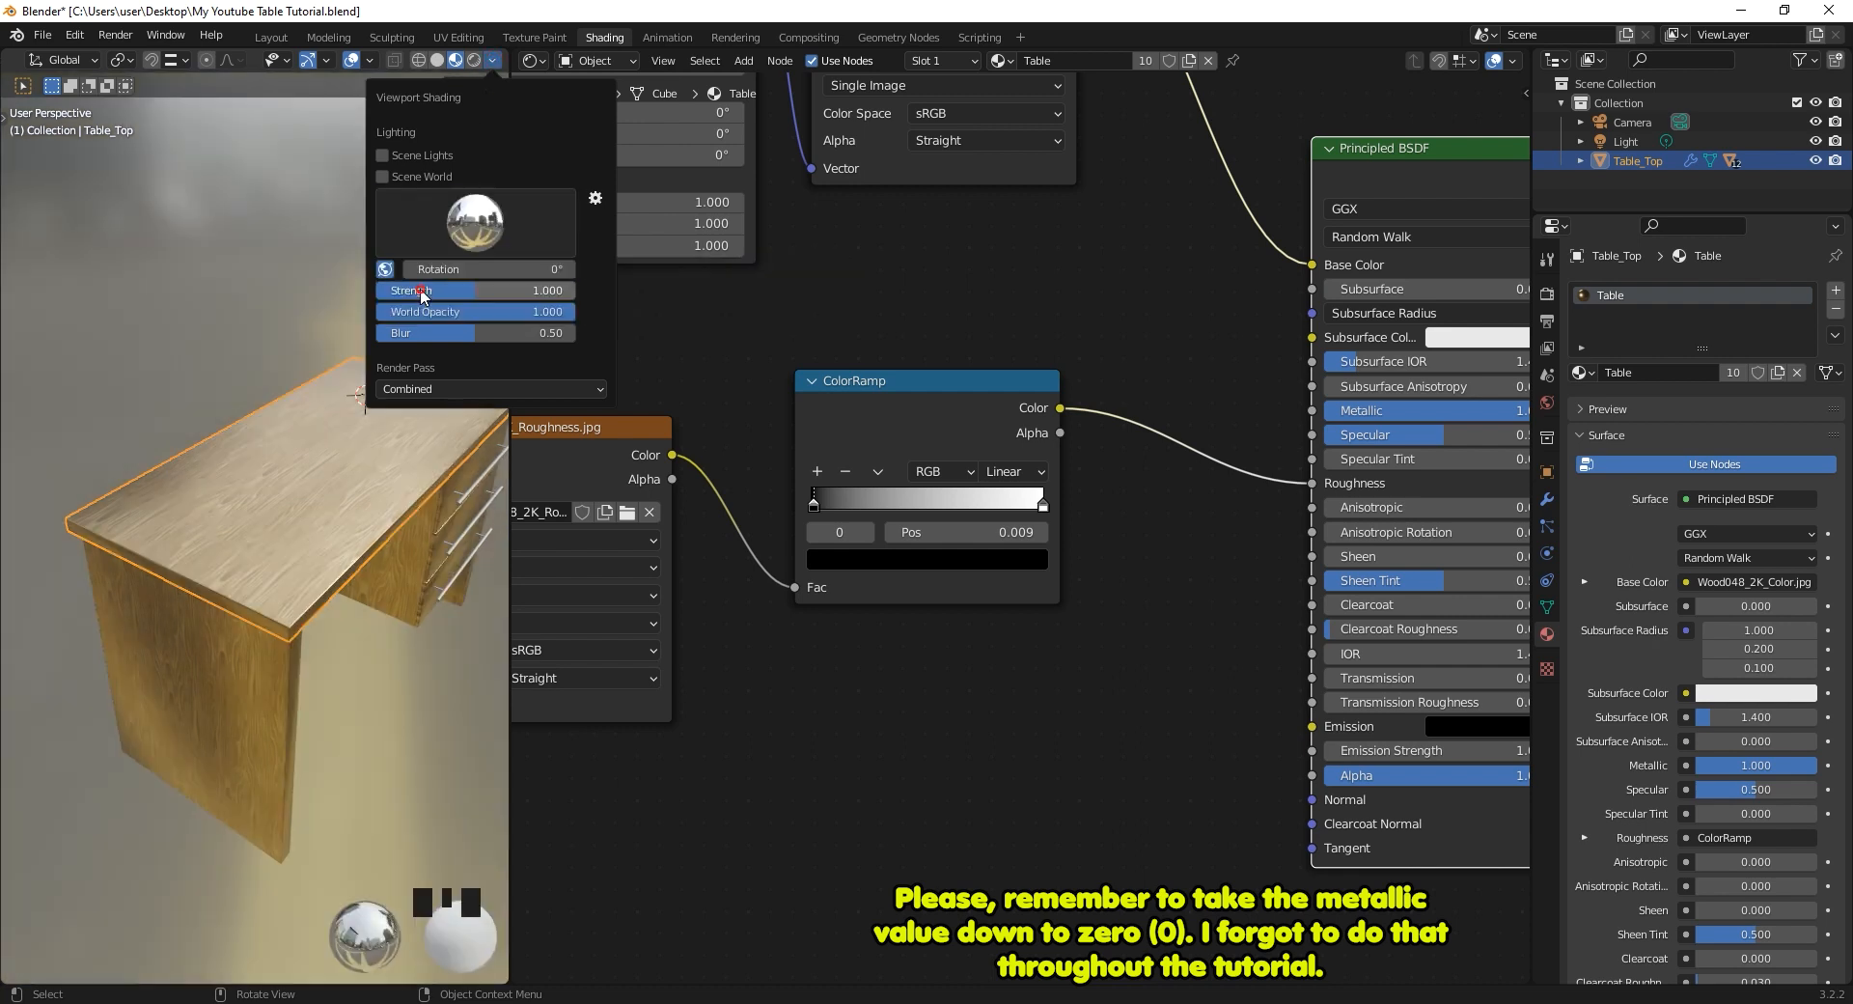
{"action": "left_click", "coordinate": [493, 60]}
{"action": "left_click", "coordinate": [486, 220]}
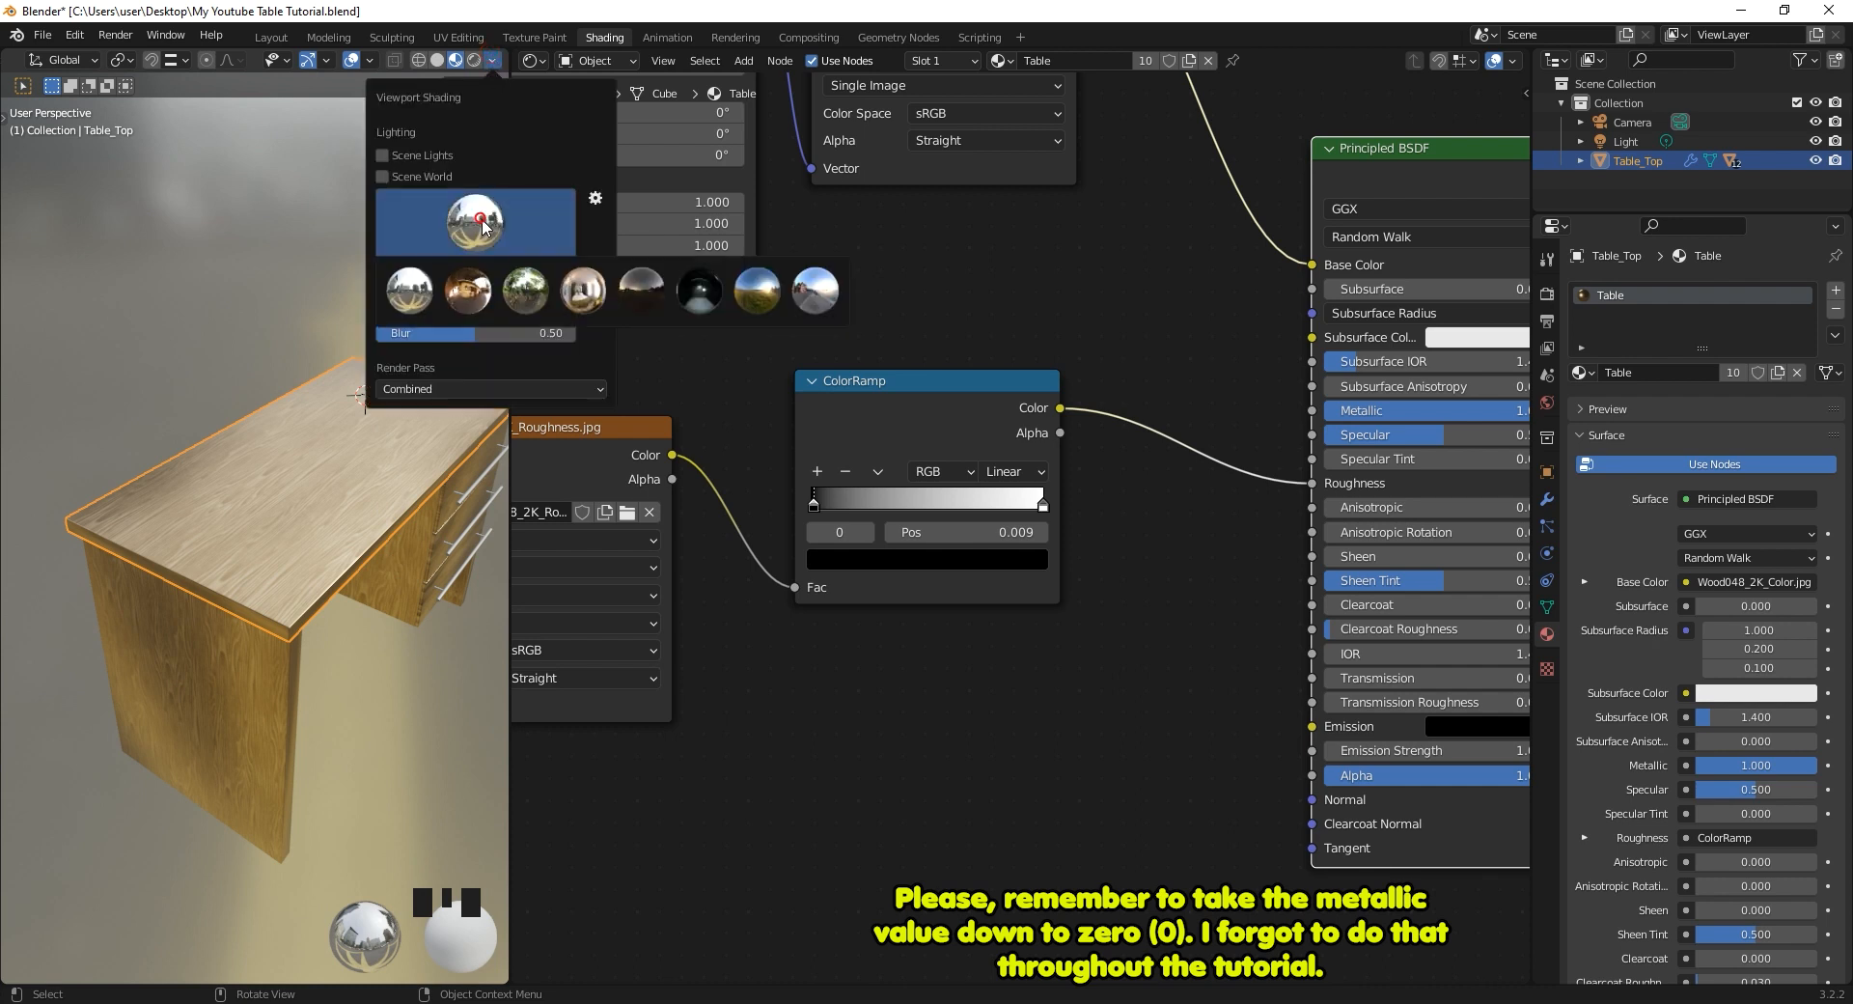
{"action": "left_click", "coordinate": [757, 292]}
{"action": "left_click", "coordinate": [489, 62]}
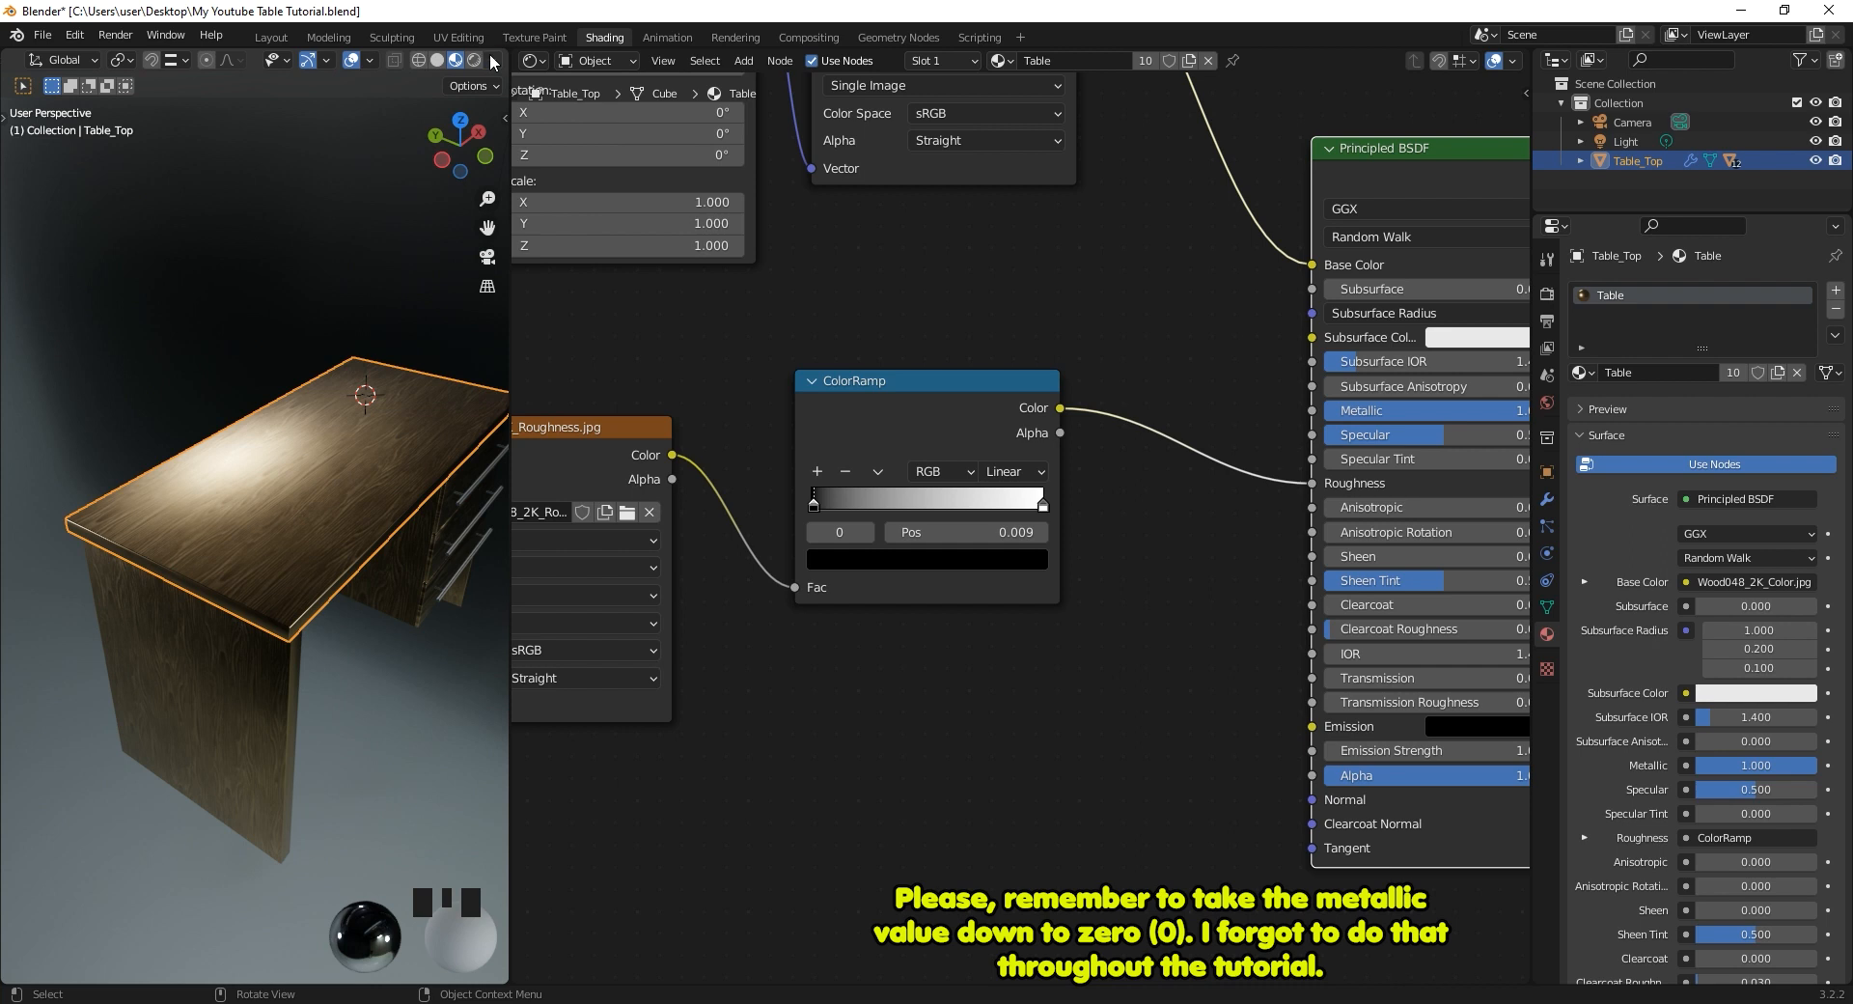
Light the viewport with the warm indoor environment, the second in the list, and set the World Opacity to 0.
{"action": "left_click", "coordinate": [494, 61]}
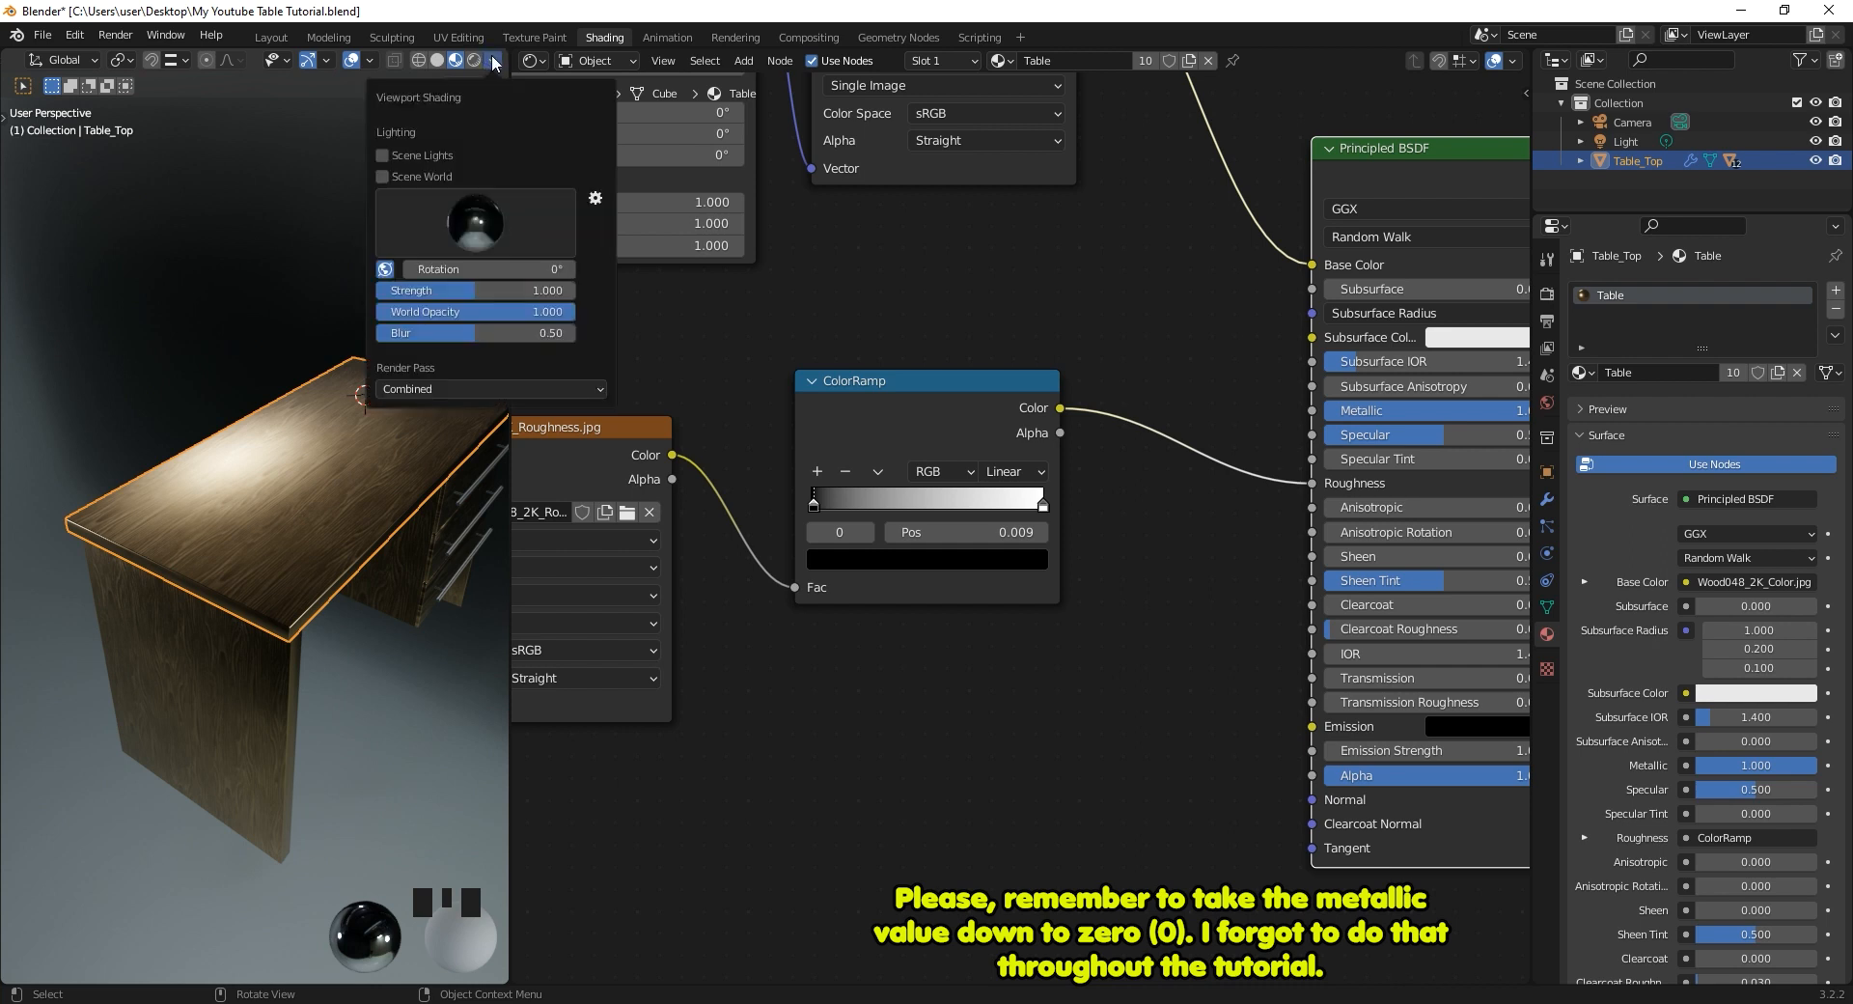
{"action": "left_click", "coordinate": [470, 236]}
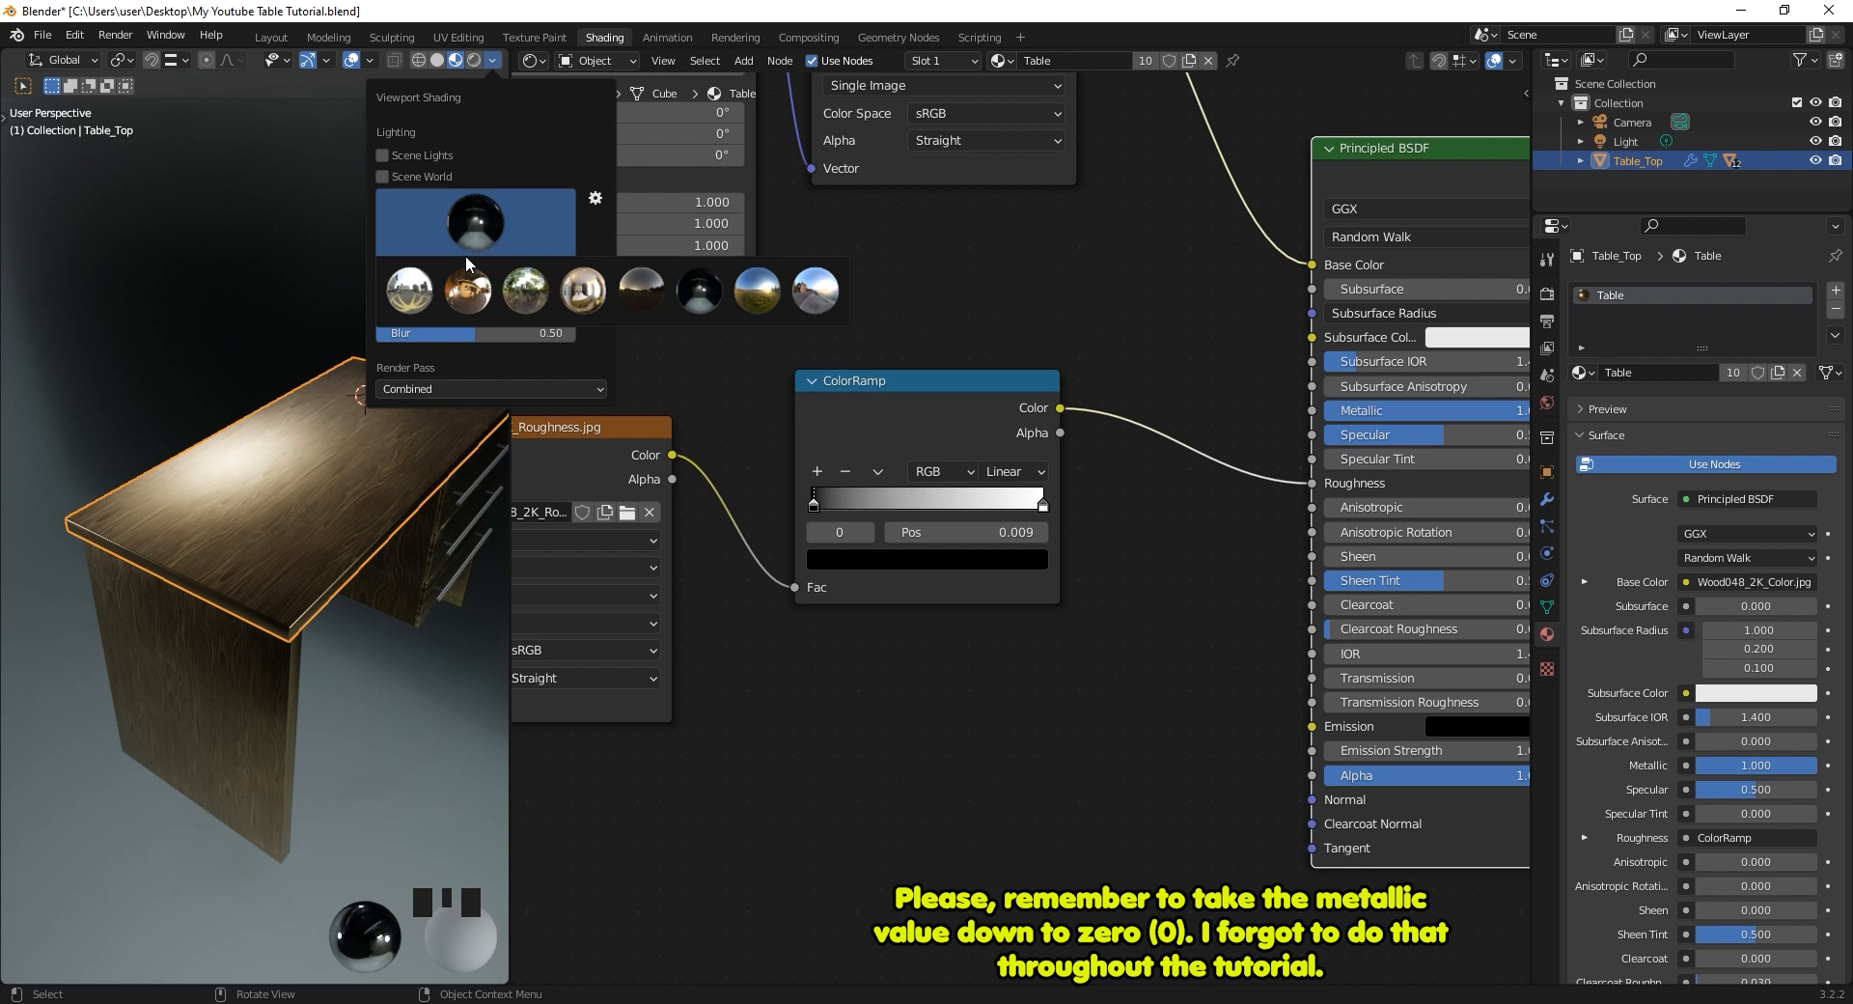
{"action": "left_click", "coordinate": [463, 292]}
{"action": "mouse_move", "coordinate": [405, 454]}
{"action": "middle_mouse_down"}
{"action": "mouse_move", "coordinate": [425, 455]}
{"action": "mouse_move", "coordinate": [385, 483]}
{"action": "mouse_move", "coordinate": [414, 479]}
{"action": "mouse_move", "coordinate": [385, 471]}
{"action": "mouse_move", "coordinate": [425, 253]}
{"action": "middle_mouse_up"}
{"action": "scroll", "coordinate": [418, 459], "scroll_direction": "up", "scroll_amount": 3}
{"action": "left_click", "coordinate": [492, 60]}
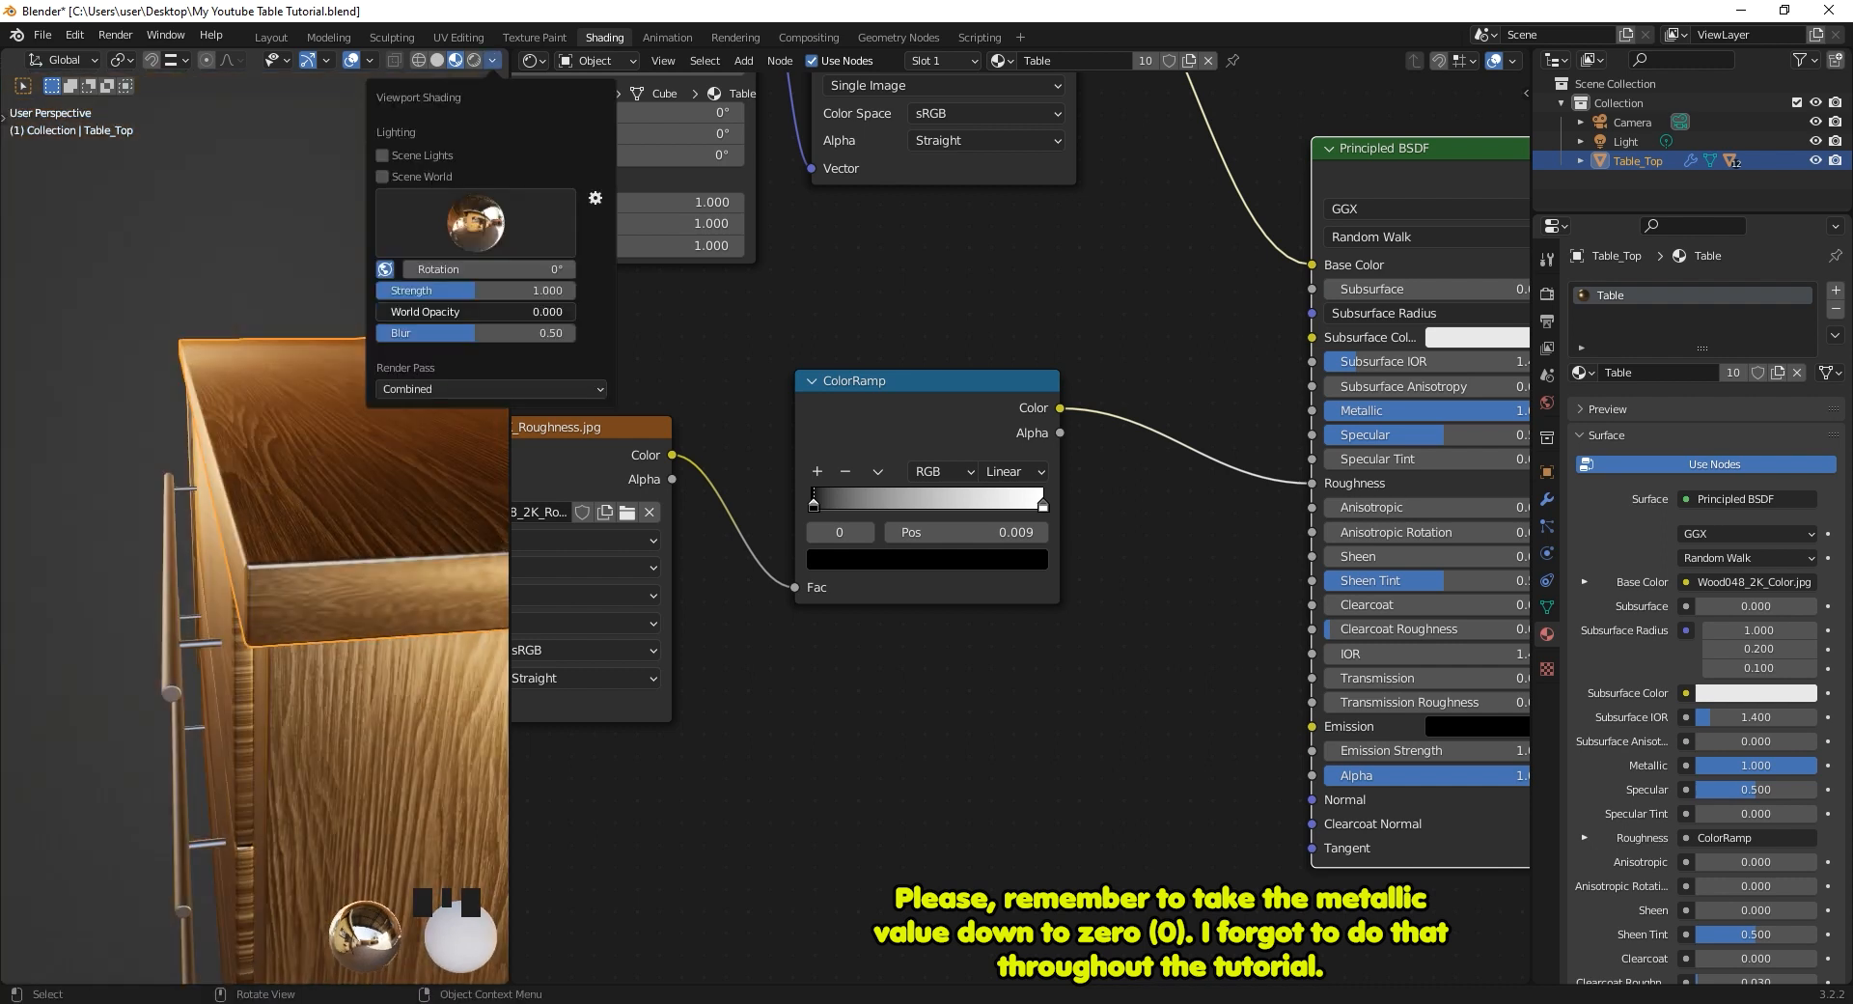
Move the ColorRamp's black stop to about 0.17 to vary the table top's glossiness.
{"action": "mouse_move", "coordinate": [214, 415]}
{"action": "middle_mouse_down"}
{"action": "mouse_move", "coordinate": [216, 433]}
{"action": "mouse_move", "coordinate": [43, 456]}
{"action": "middle_mouse_up"}
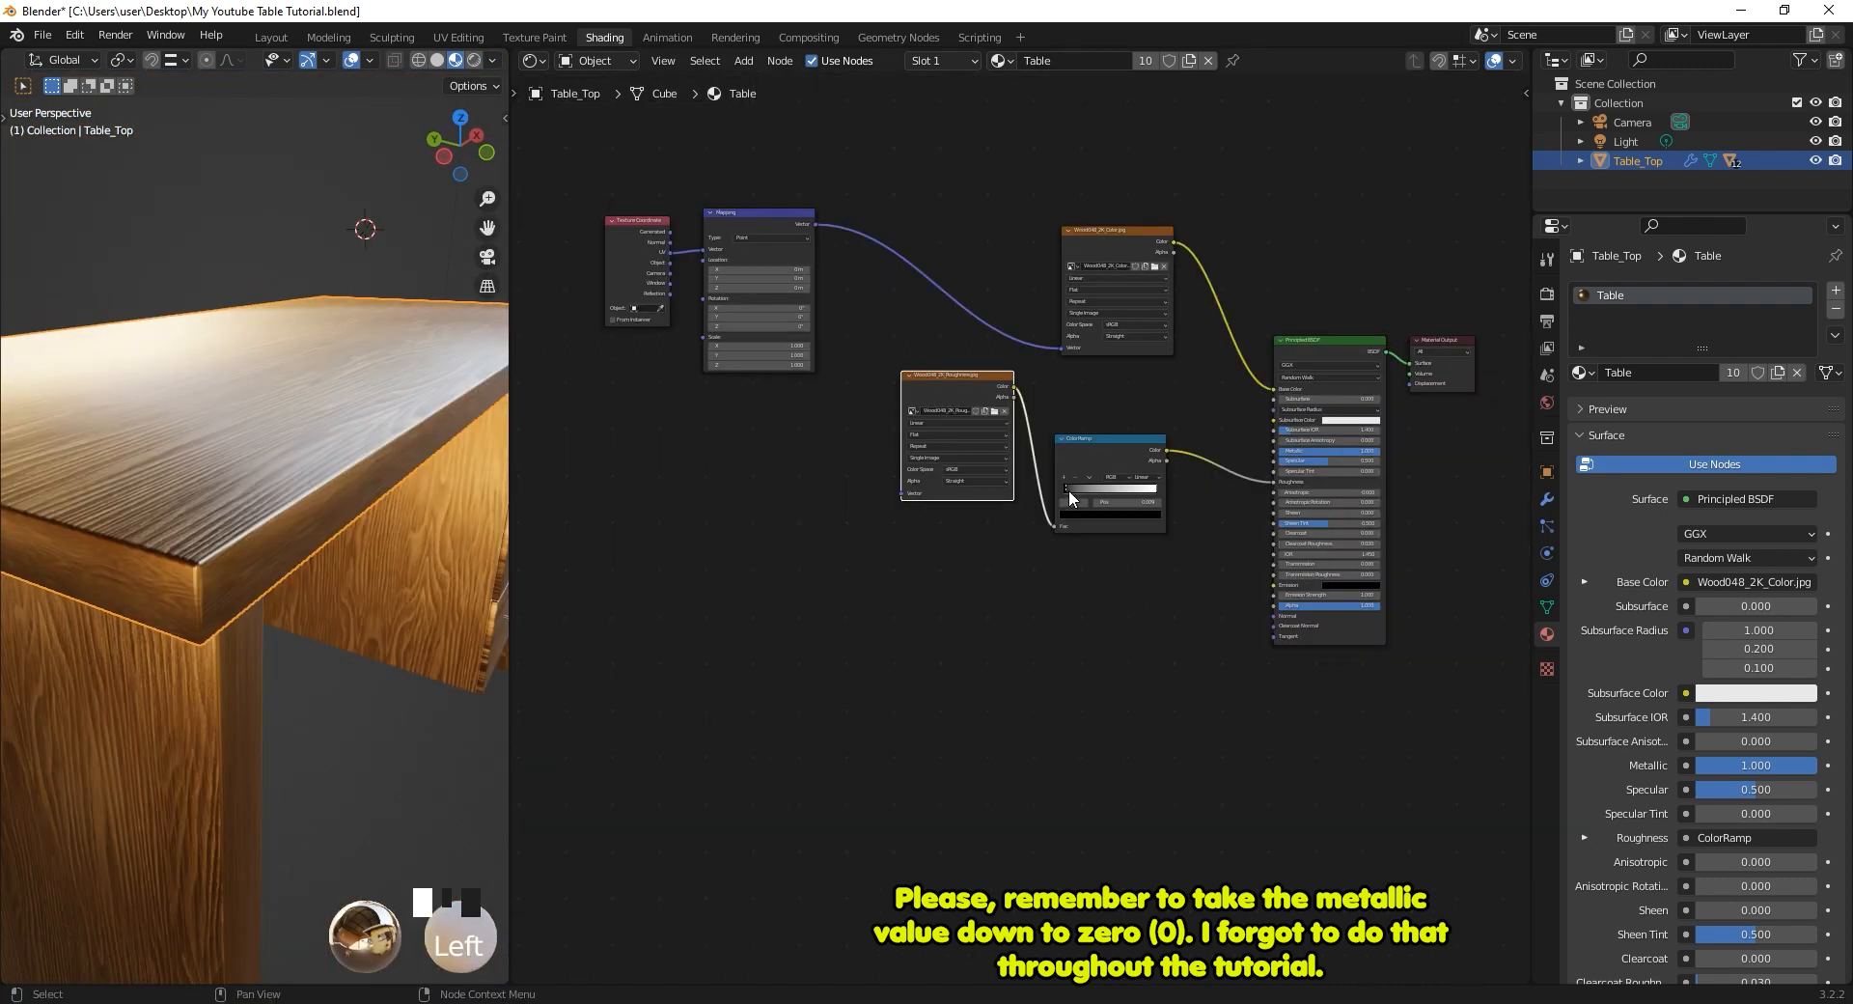
{"action": "left_click_drag", "start_coordinate": [1069, 490], "coordinate": [73, 489]}
{"action": "left_click_drag", "start_coordinate": [1068, 490], "coordinate": [1085, 489]}
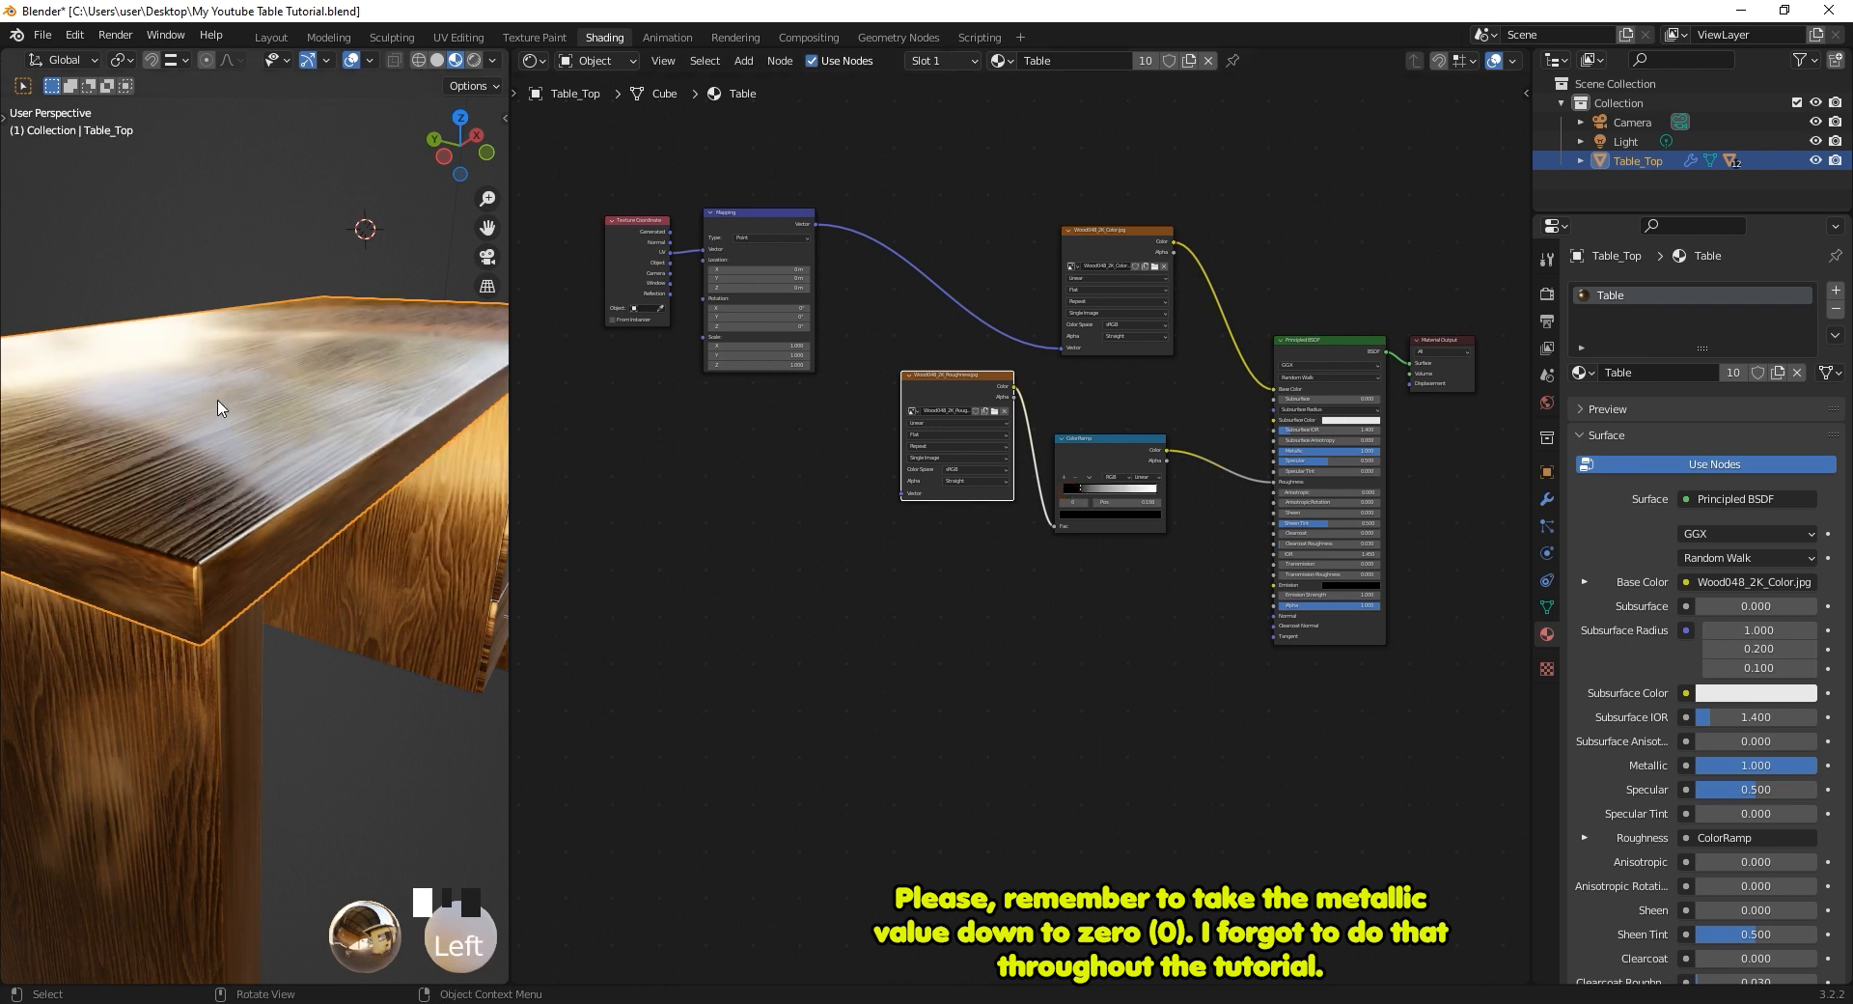
Connect the Mapping node's Vector output to the Vector input of the Wood048_2K_Roughness.jpg image node.
{"action": "scroll", "coordinate": [907, 528], "scroll_direction": "up", "scroll_amount": 4}
{"action": "middle_click_drag", "start_coordinate": [907, 528], "coordinate": [1017, 642]}
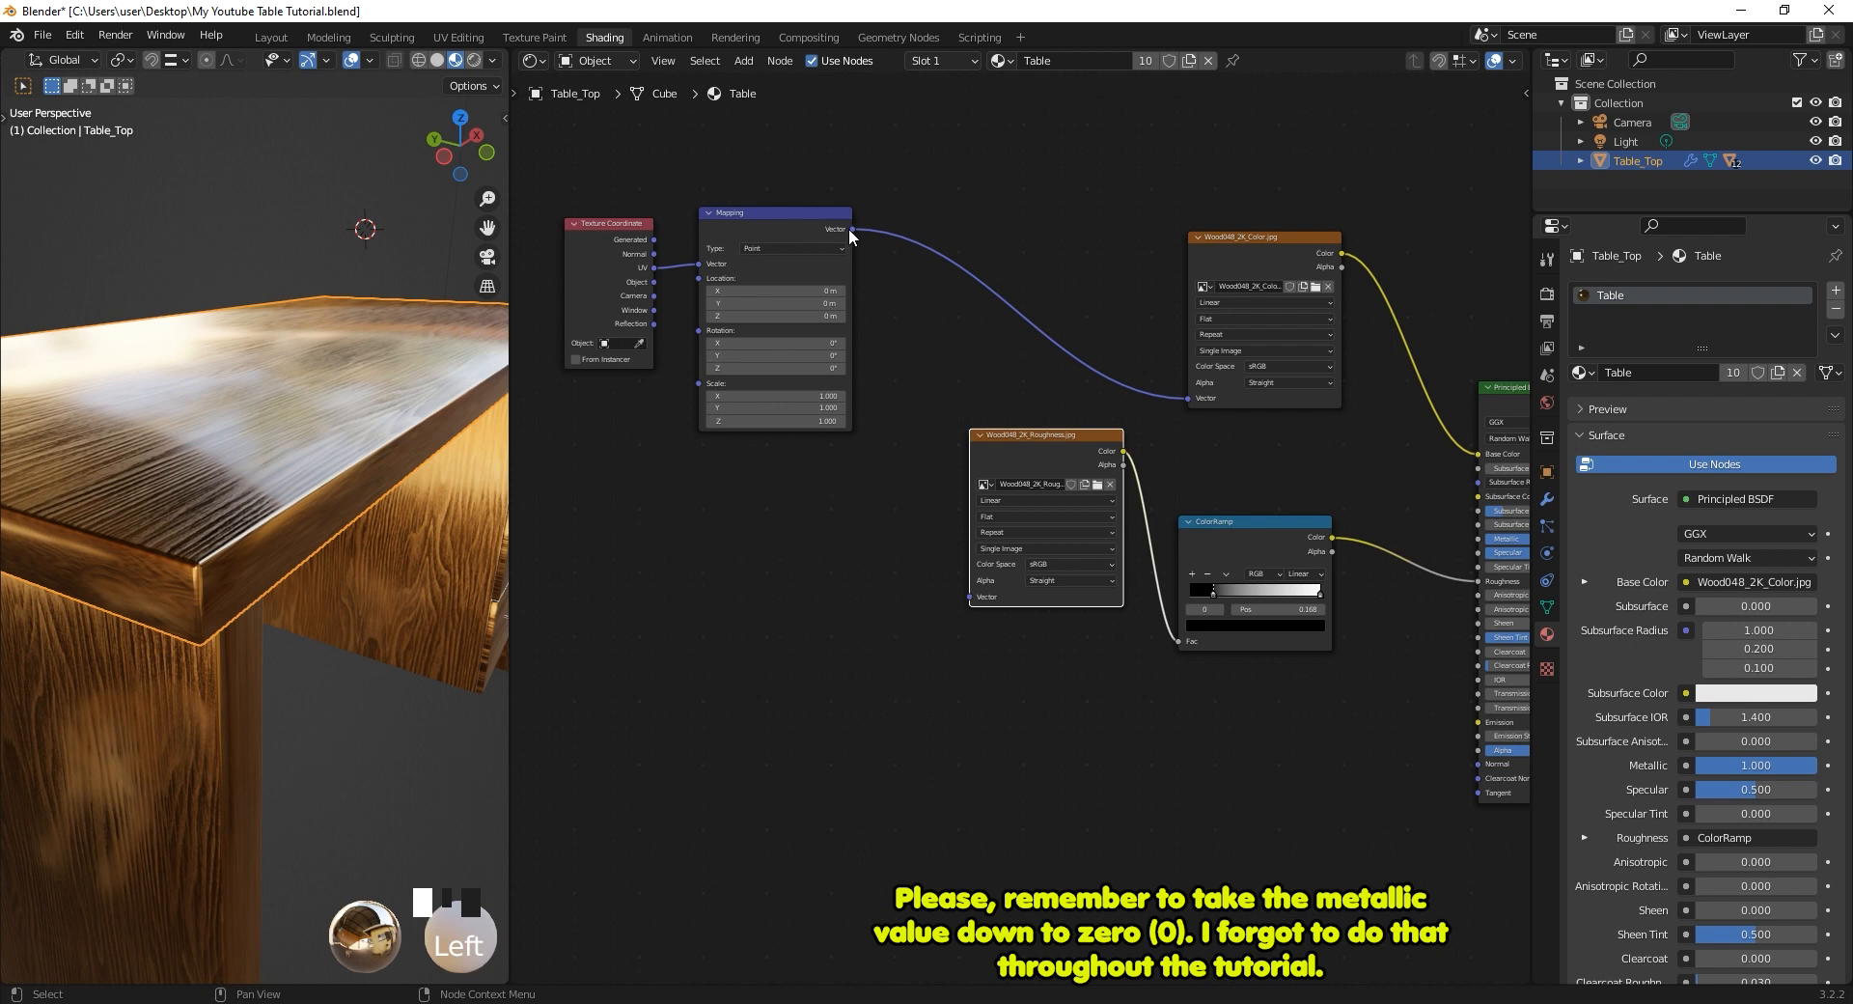
{"action": "left_click_drag", "start_coordinate": [854, 229], "coordinate": [971, 597]}
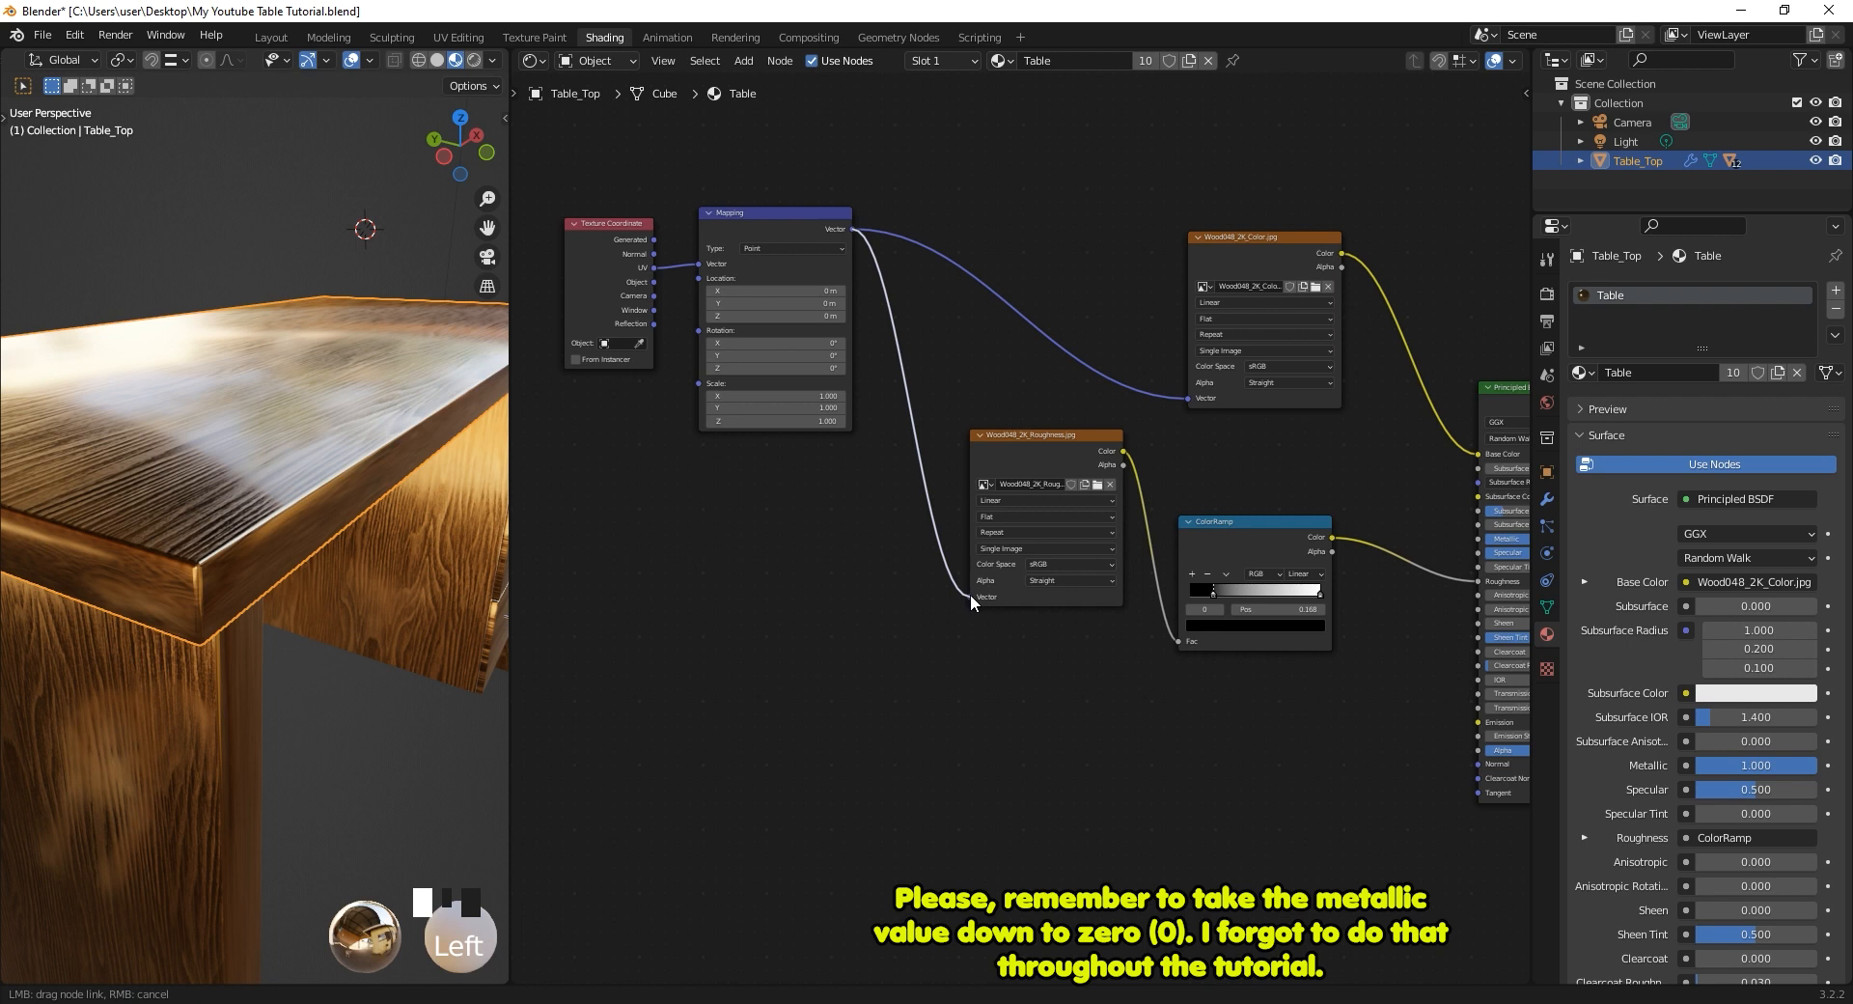
{"action": "left_click_drag", "start_coordinate": [970, 594], "coordinate": [970, 594]}
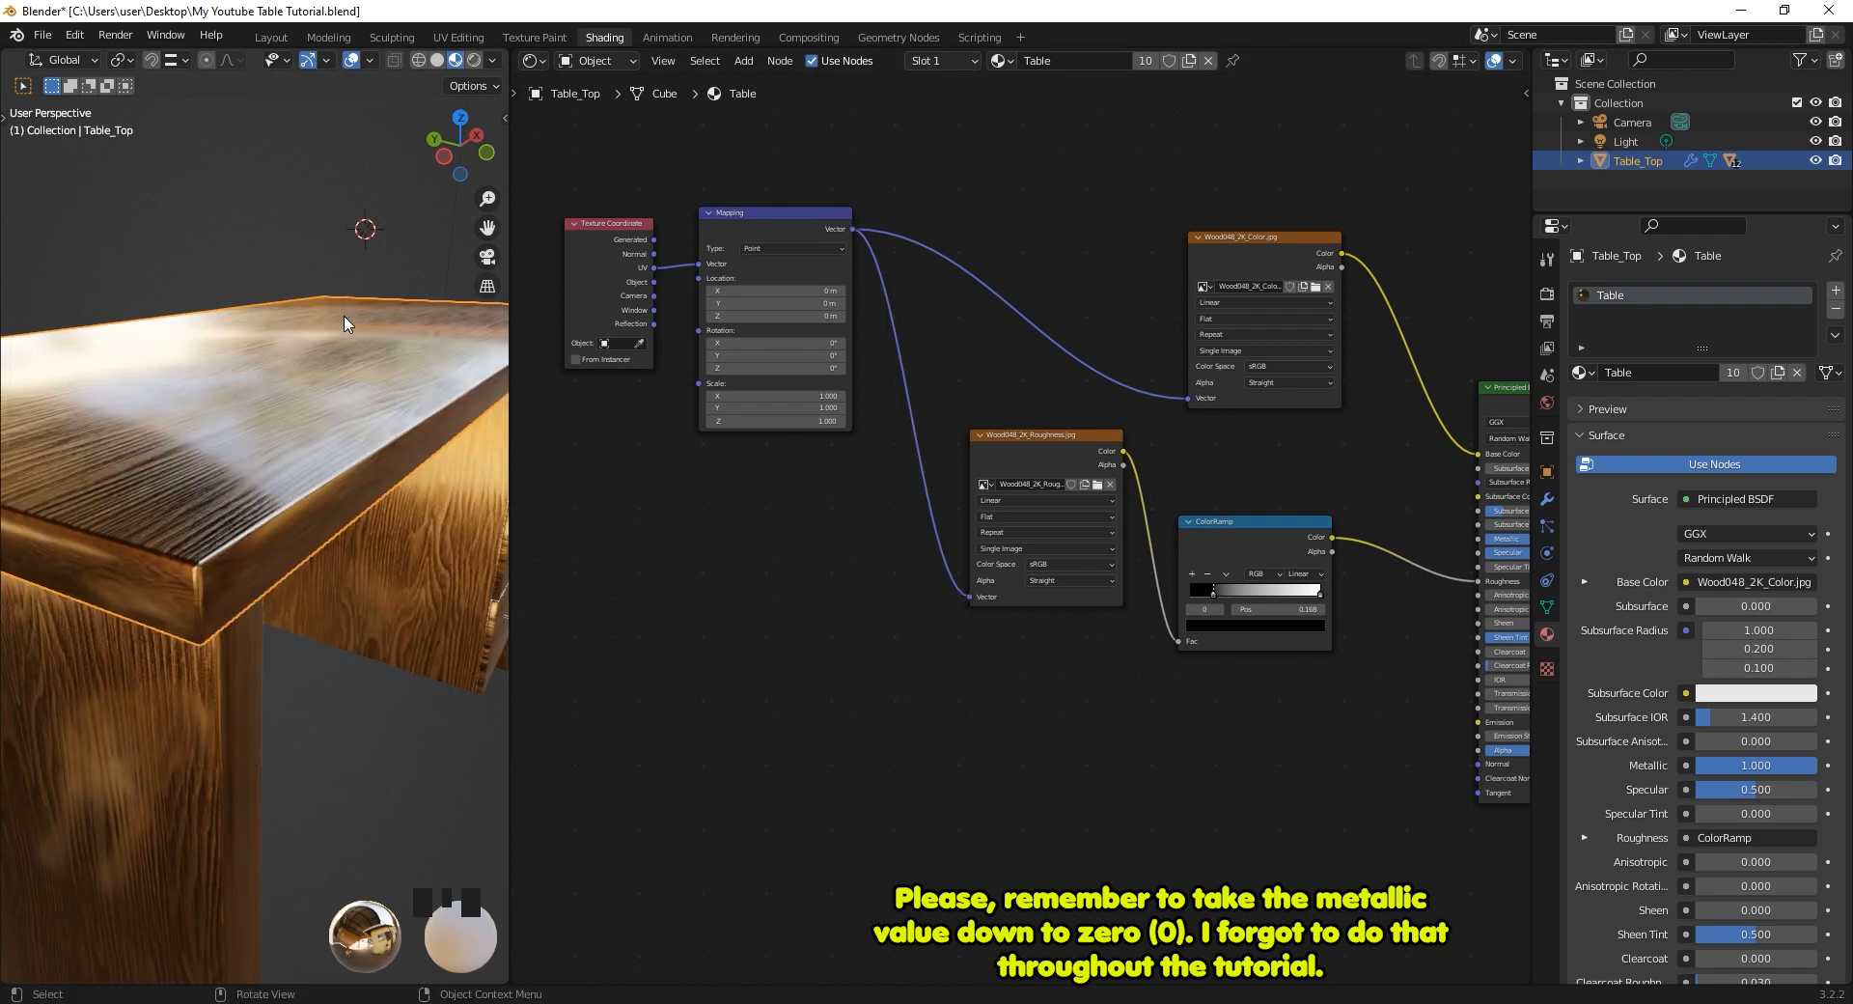
Move the black stop of the roughness ColorRamp to 0.018 and check the gloss on the whole desk.
{"action": "middle_click_drag", "start_coordinate": [292, 414], "coordinate": [338, 428]}
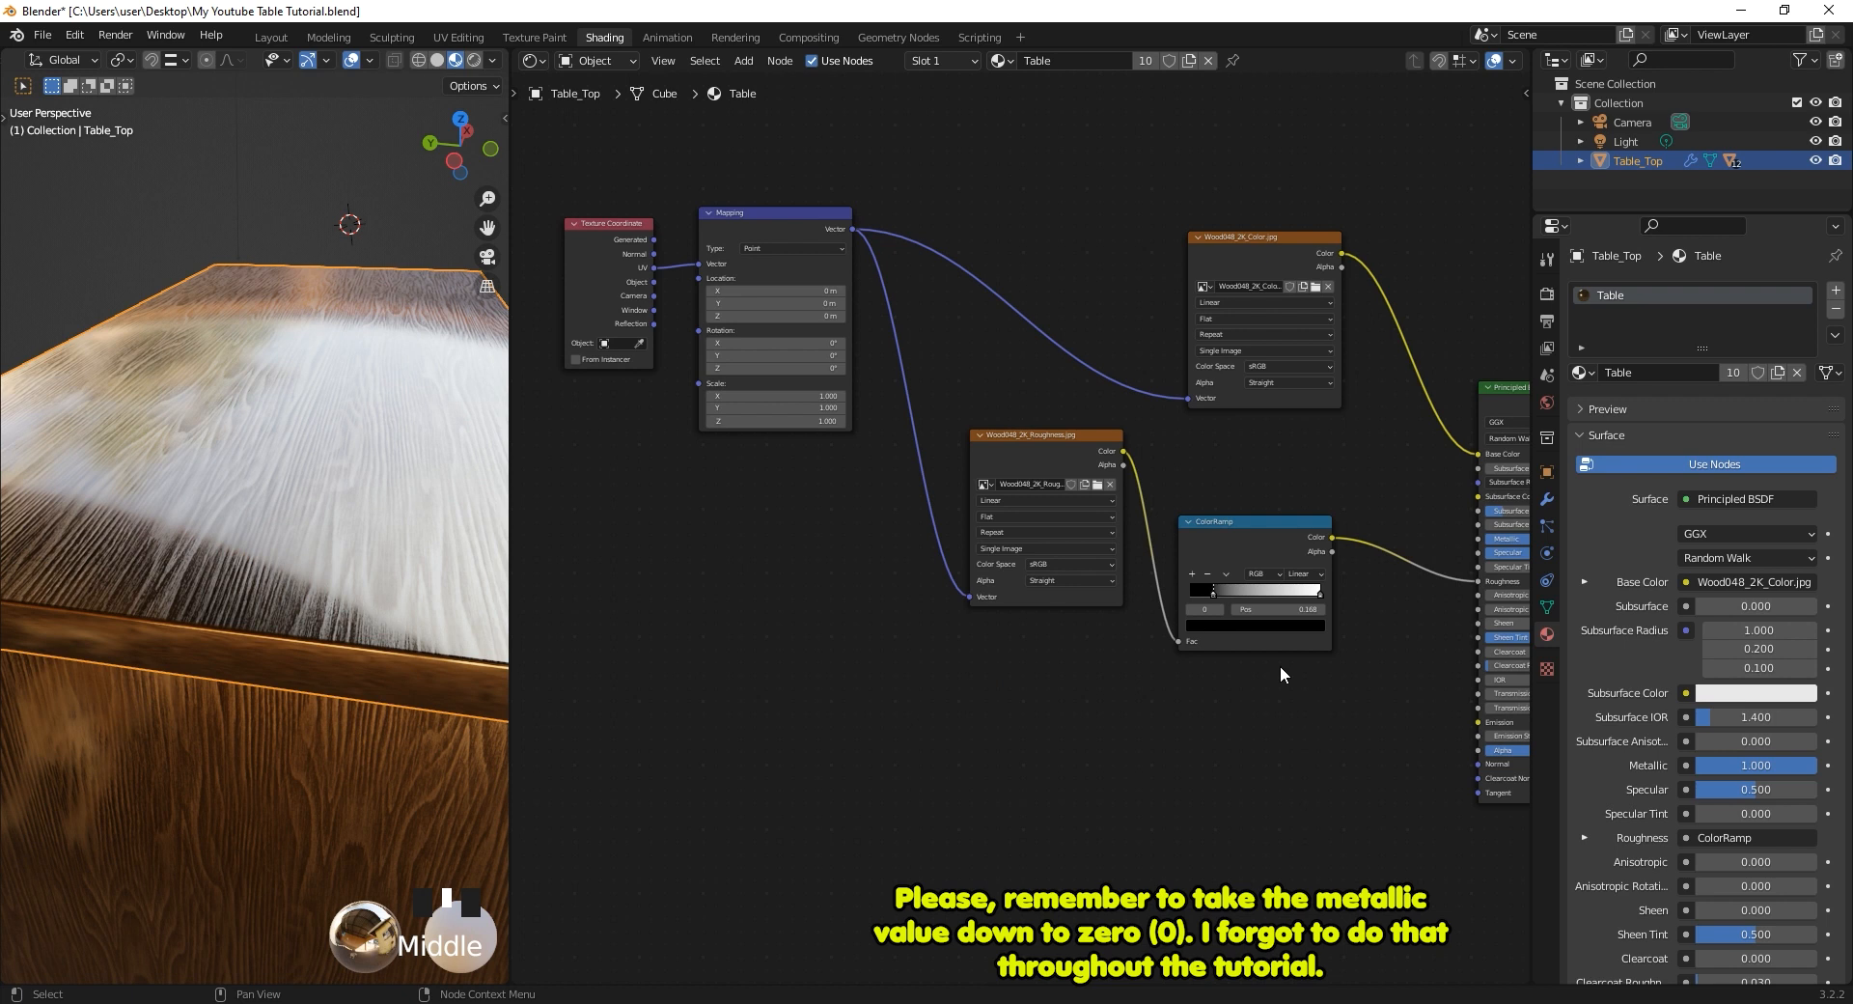
{"action": "left_click_drag", "start_coordinate": [1215, 595], "coordinate": [1202, 596]}
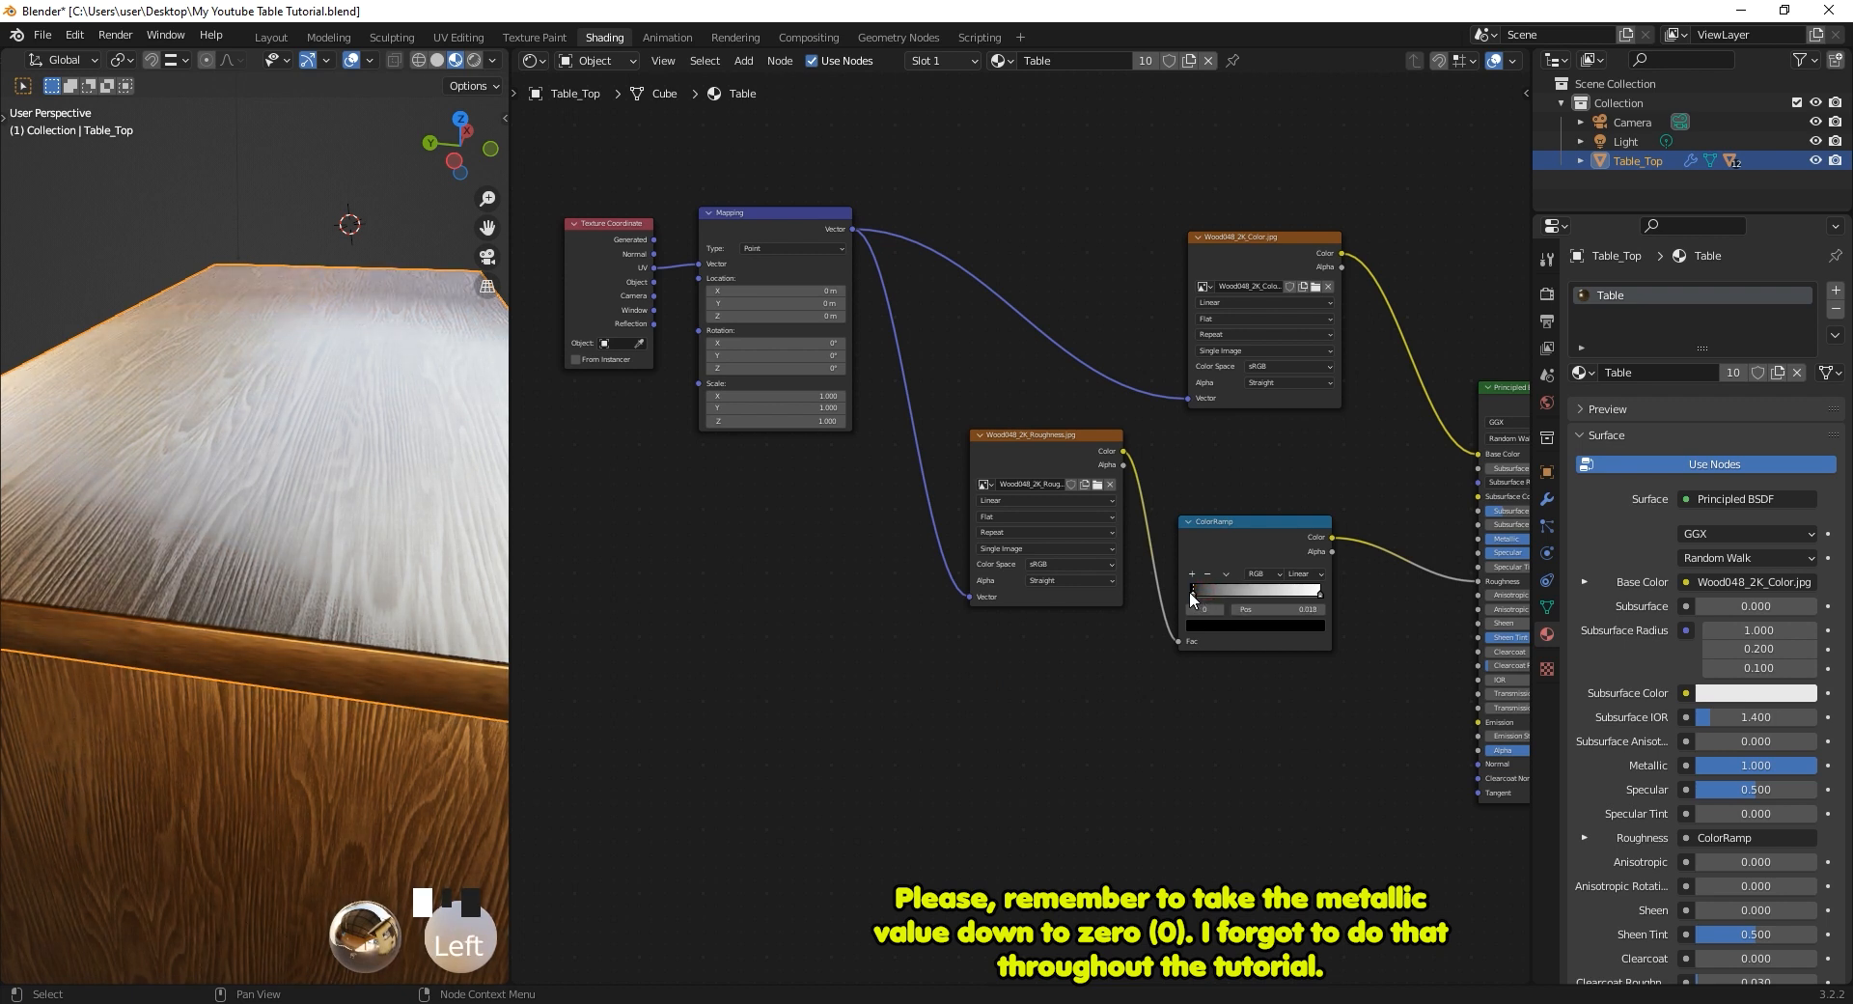
{"action": "middle_click_drag", "start_coordinate": [406, 454], "coordinate": [387, 526]}
{"action": "scroll", "coordinate": [451, 473], "scroll_direction": "up", "scroll_amount": 2}
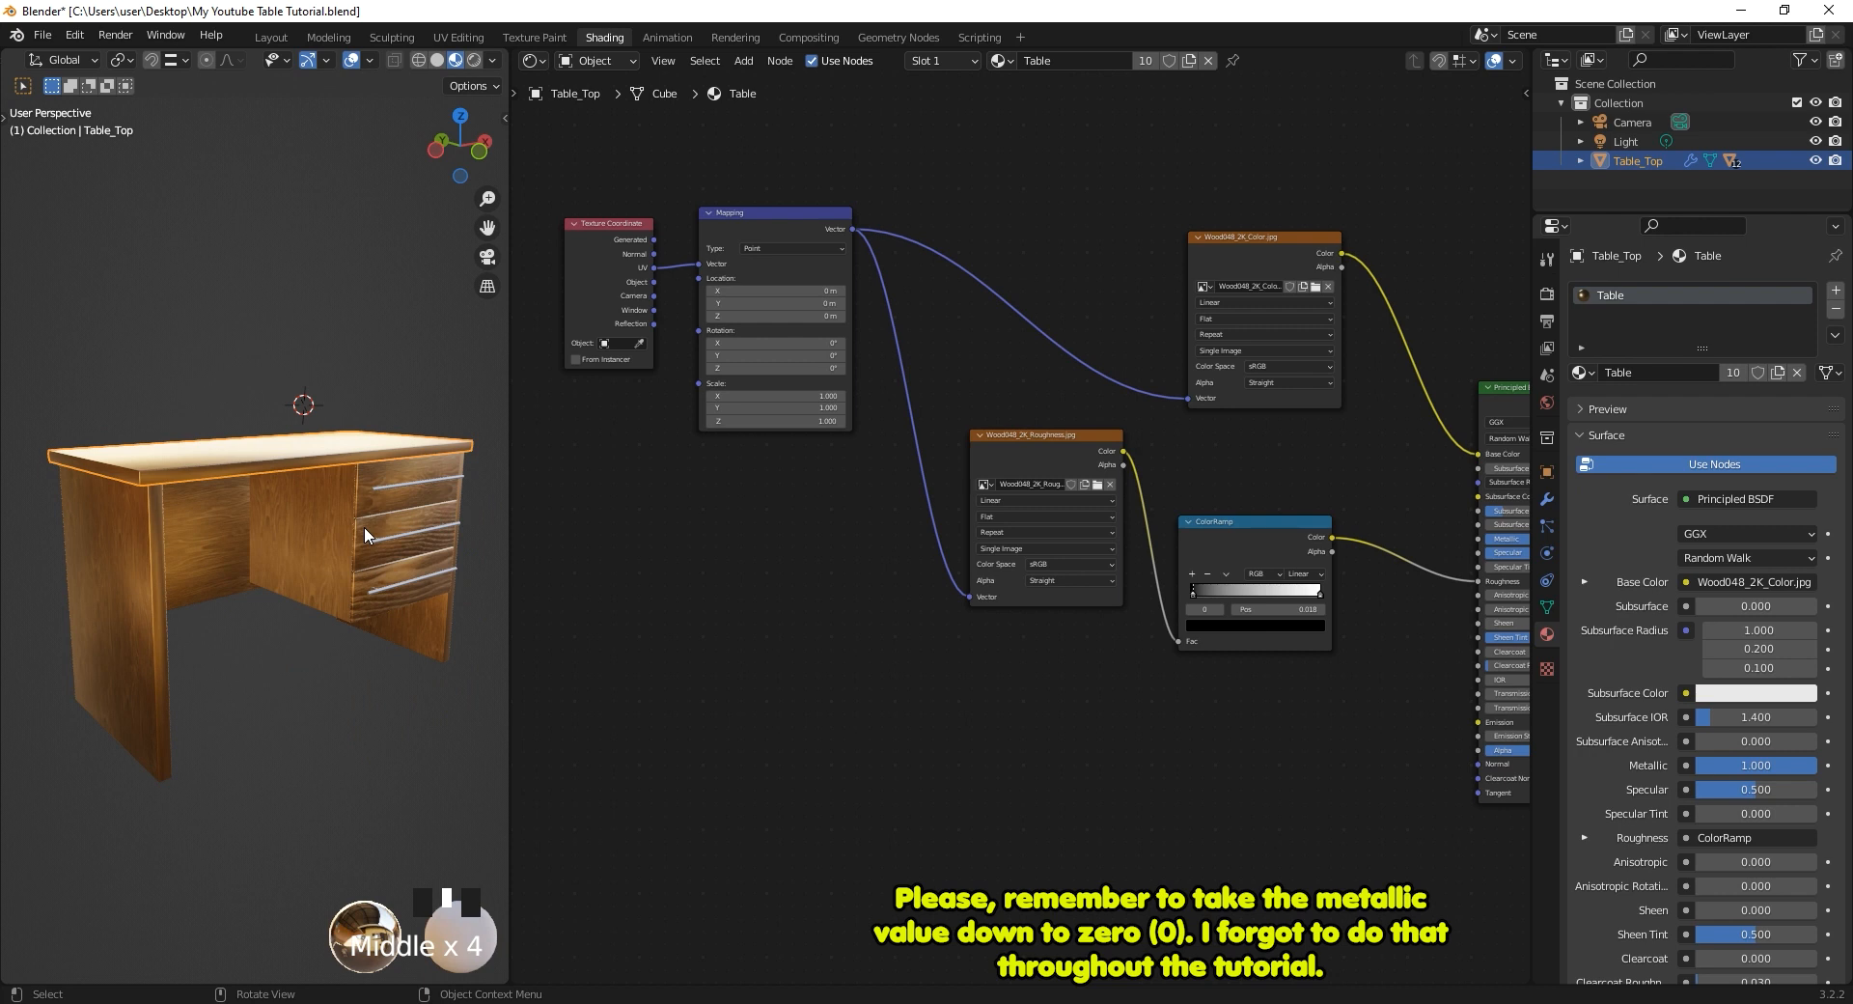
{"action": "middle_click_drag", "start_coordinate": [265, 467], "coordinate": [299, 541]}
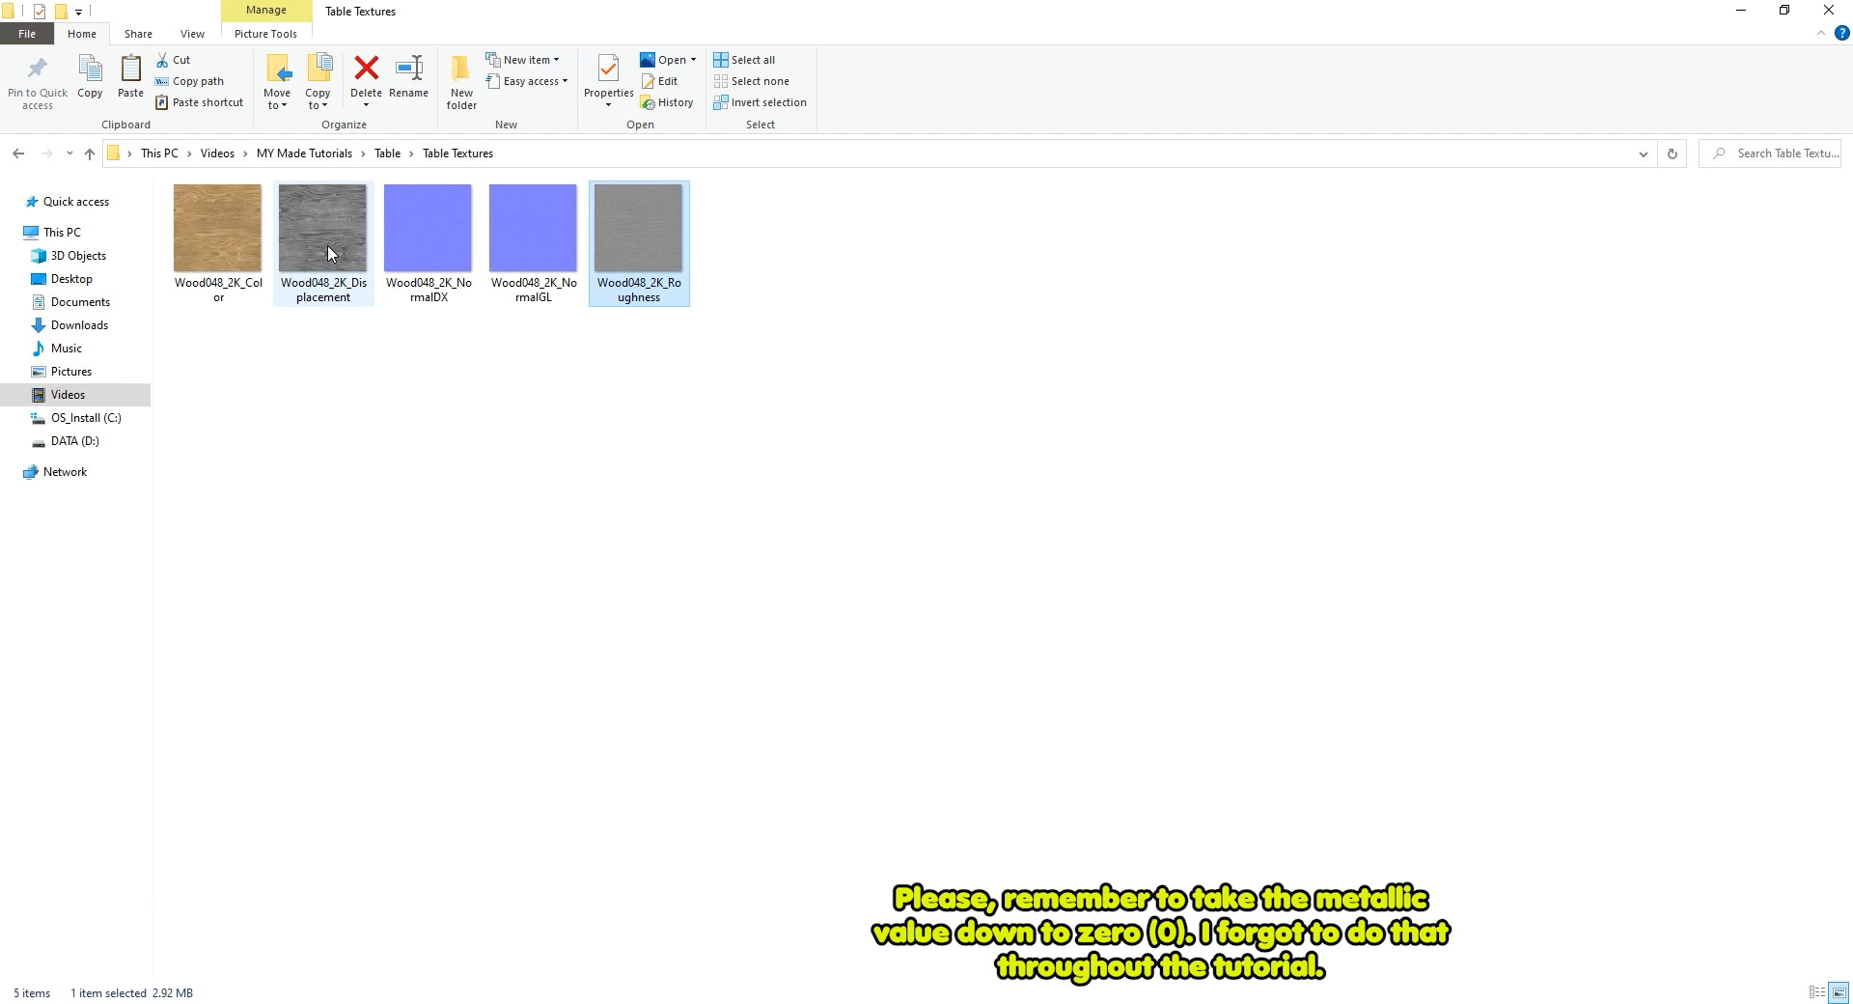
Bring the Wood048_2K_Displacement image from the Table Textures folder into the node tree below the roughness image, and move the Material Output node lower.
{"action": "left_click_drag", "start_coordinate": [326, 241], "coordinate": [1189, 780]}
{"action": "scroll", "coordinate": [1245, 753], "scroll_direction": "up", "scroll_amount": 1}
{"action": "middle_click_drag", "start_coordinate": [1175, 692], "coordinate": [704, 427]}
{"action": "scroll", "coordinate": [907, 491], "scroll_direction": "up", "scroll_amount": 3}
{"action": "left_click_drag", "start_coordinate": [930, 552], "coordinate": [524, 427]}
{"action": "scroll", "coordinate": [791, 520], "scroll_direction": "down", "scroll_amount": 2}
{"action": "left_click_drag", "start_coordinate": [1446, 253], "coordinate": [1448, 668]}
{"action": "left_click_drag", "start_coordinate": [676, 463], "coordinate": [654, 548]}
{"action": "scroll", "coordinate": [252, 484], "scroll_direction": "up", "scroll_amount": 5}
{"action": "mouse_move", "coordinate": [252, 483]}
{"action": "middle_mouse_down"}
{"action": "mouse_move", "coordinate": [229, 524]}
{"action": "mouse_move", "coordinate": [270, 509]}
{"action": "middle_mouse_up"}
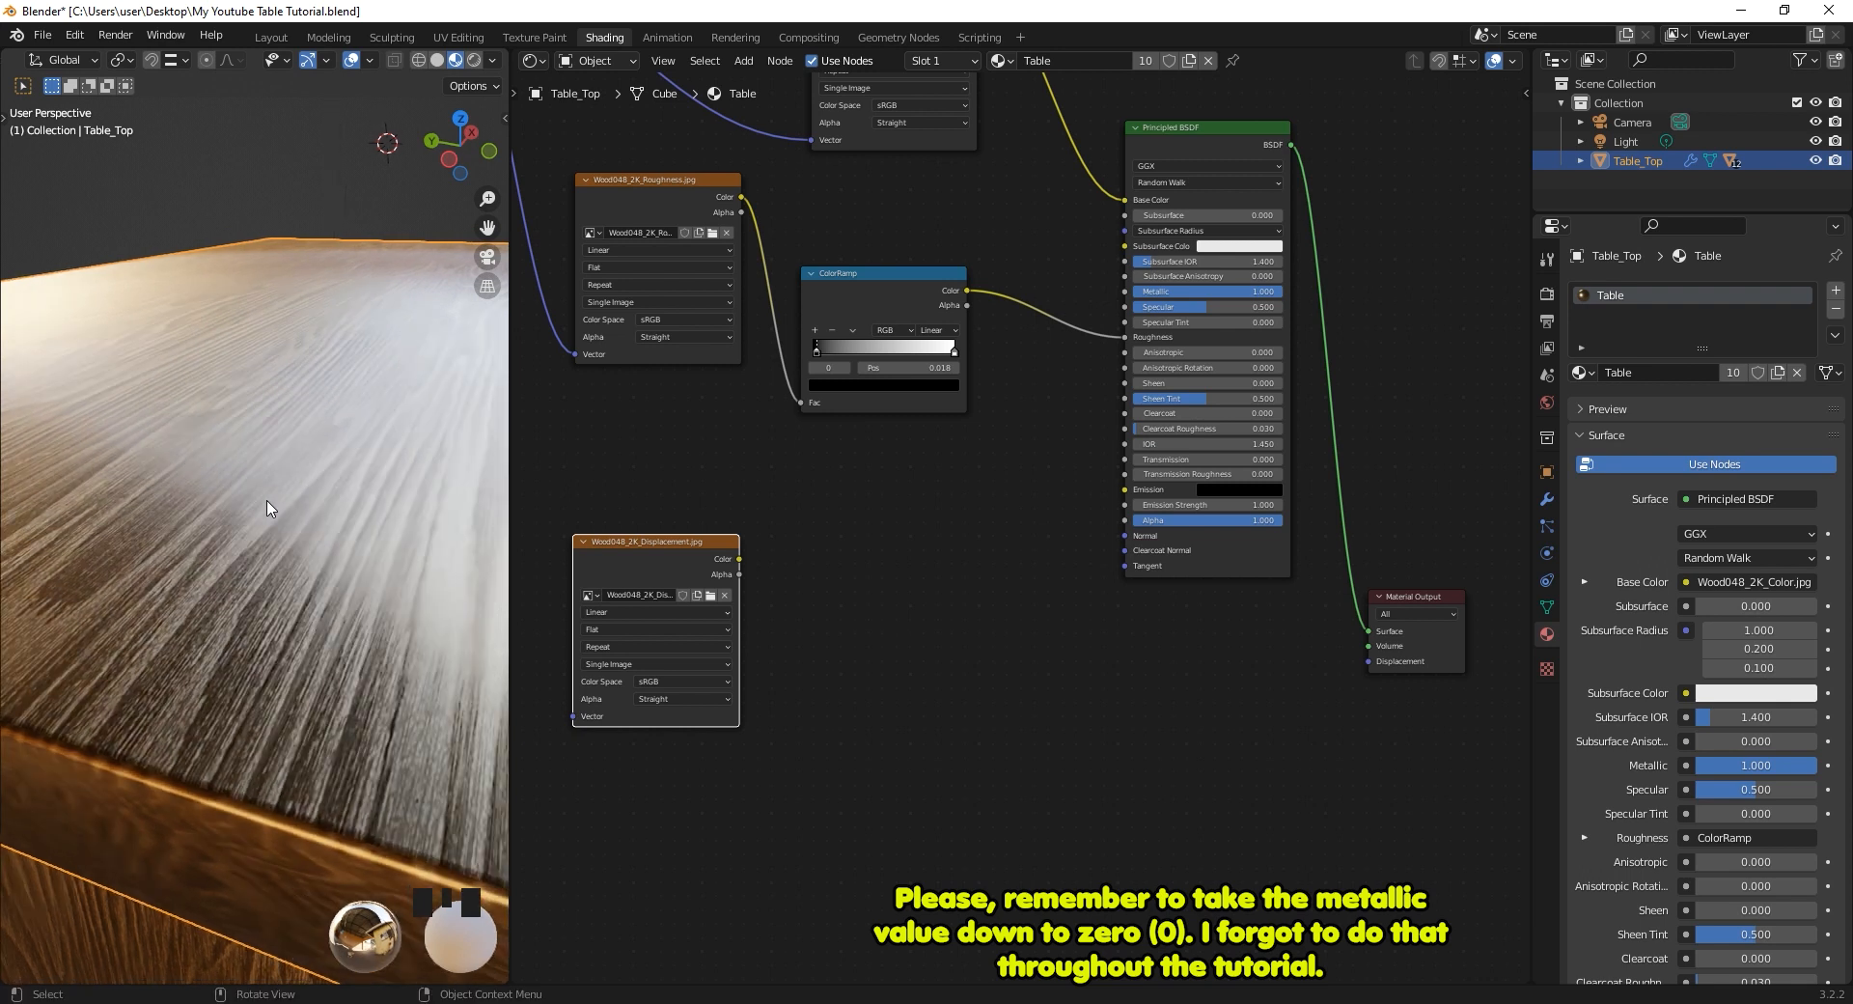
Add a Bump node beside the displacement image node and shift the image node closer to it.
{"action": "key", "text": "shift+a"}
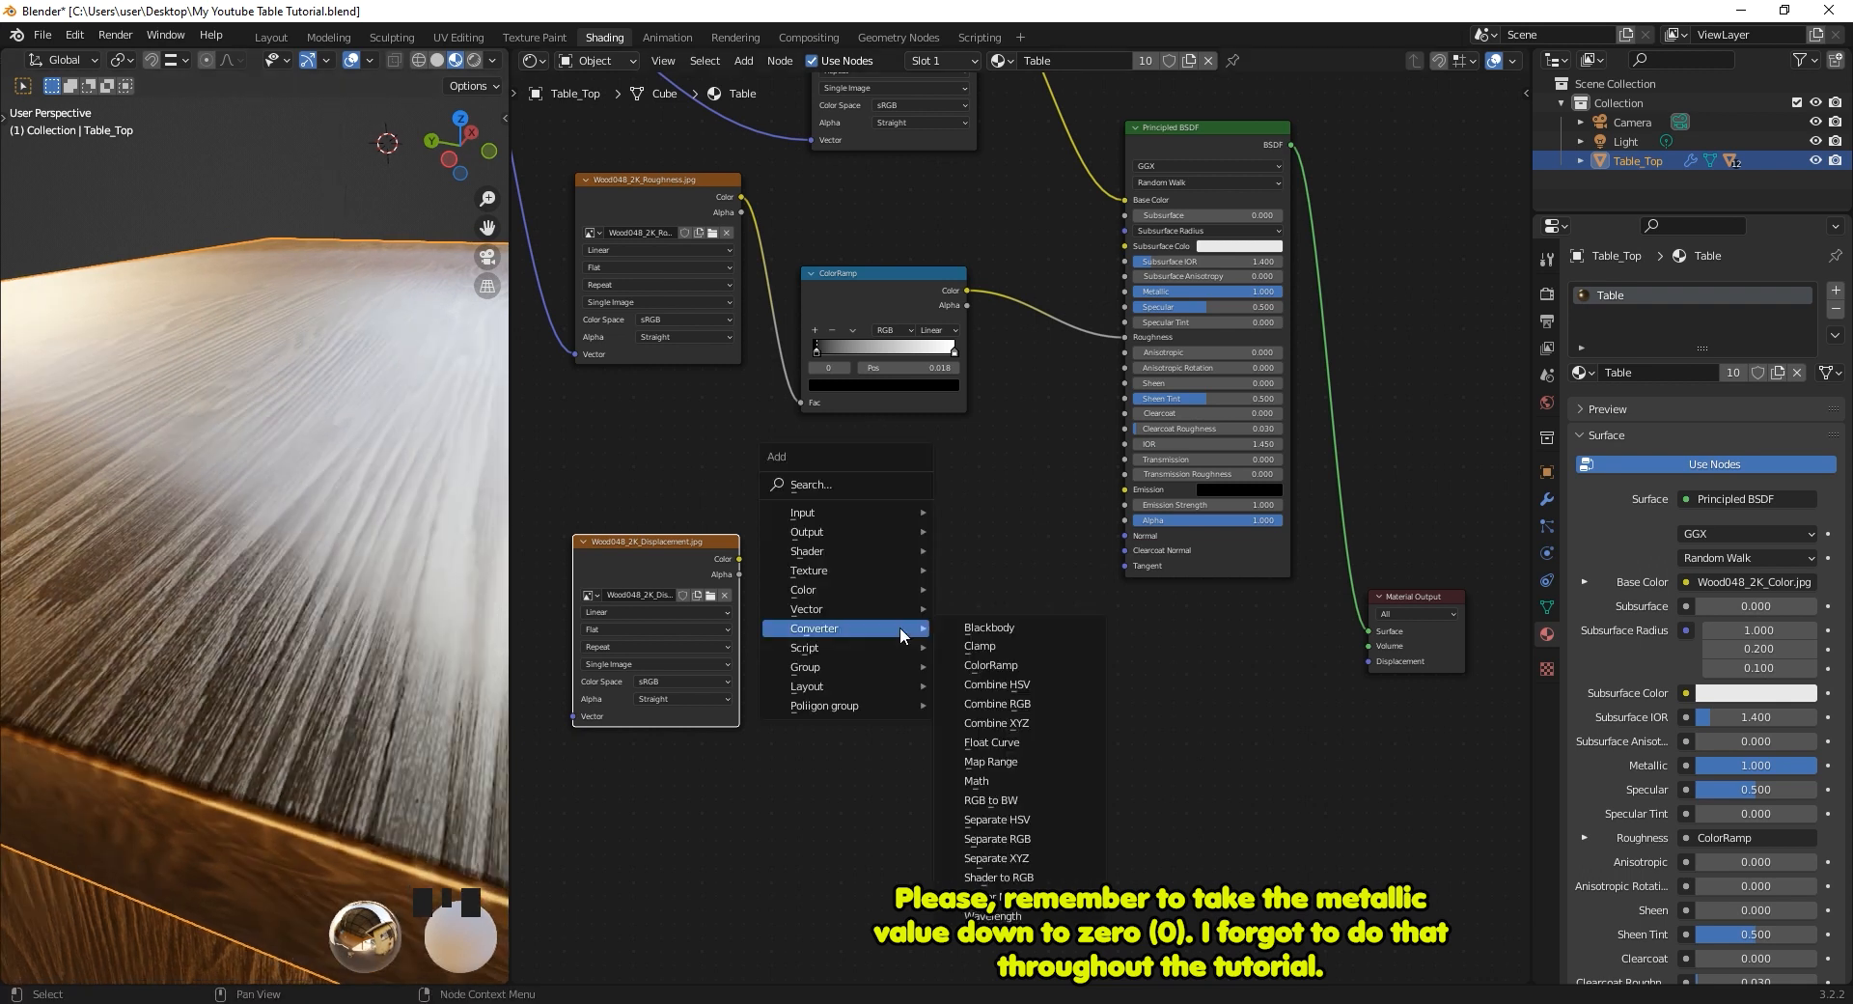
{"action": "mouse_move", "coordinate": [853, 610]}
{"action": "left_click", "coordinate": [978, 608]}
{"action": "left_click", "coordinate": [872, 541]}
{"action": "left_click_drag", "start_coordinate": [687, 548], "coordinate": [735, 536]}
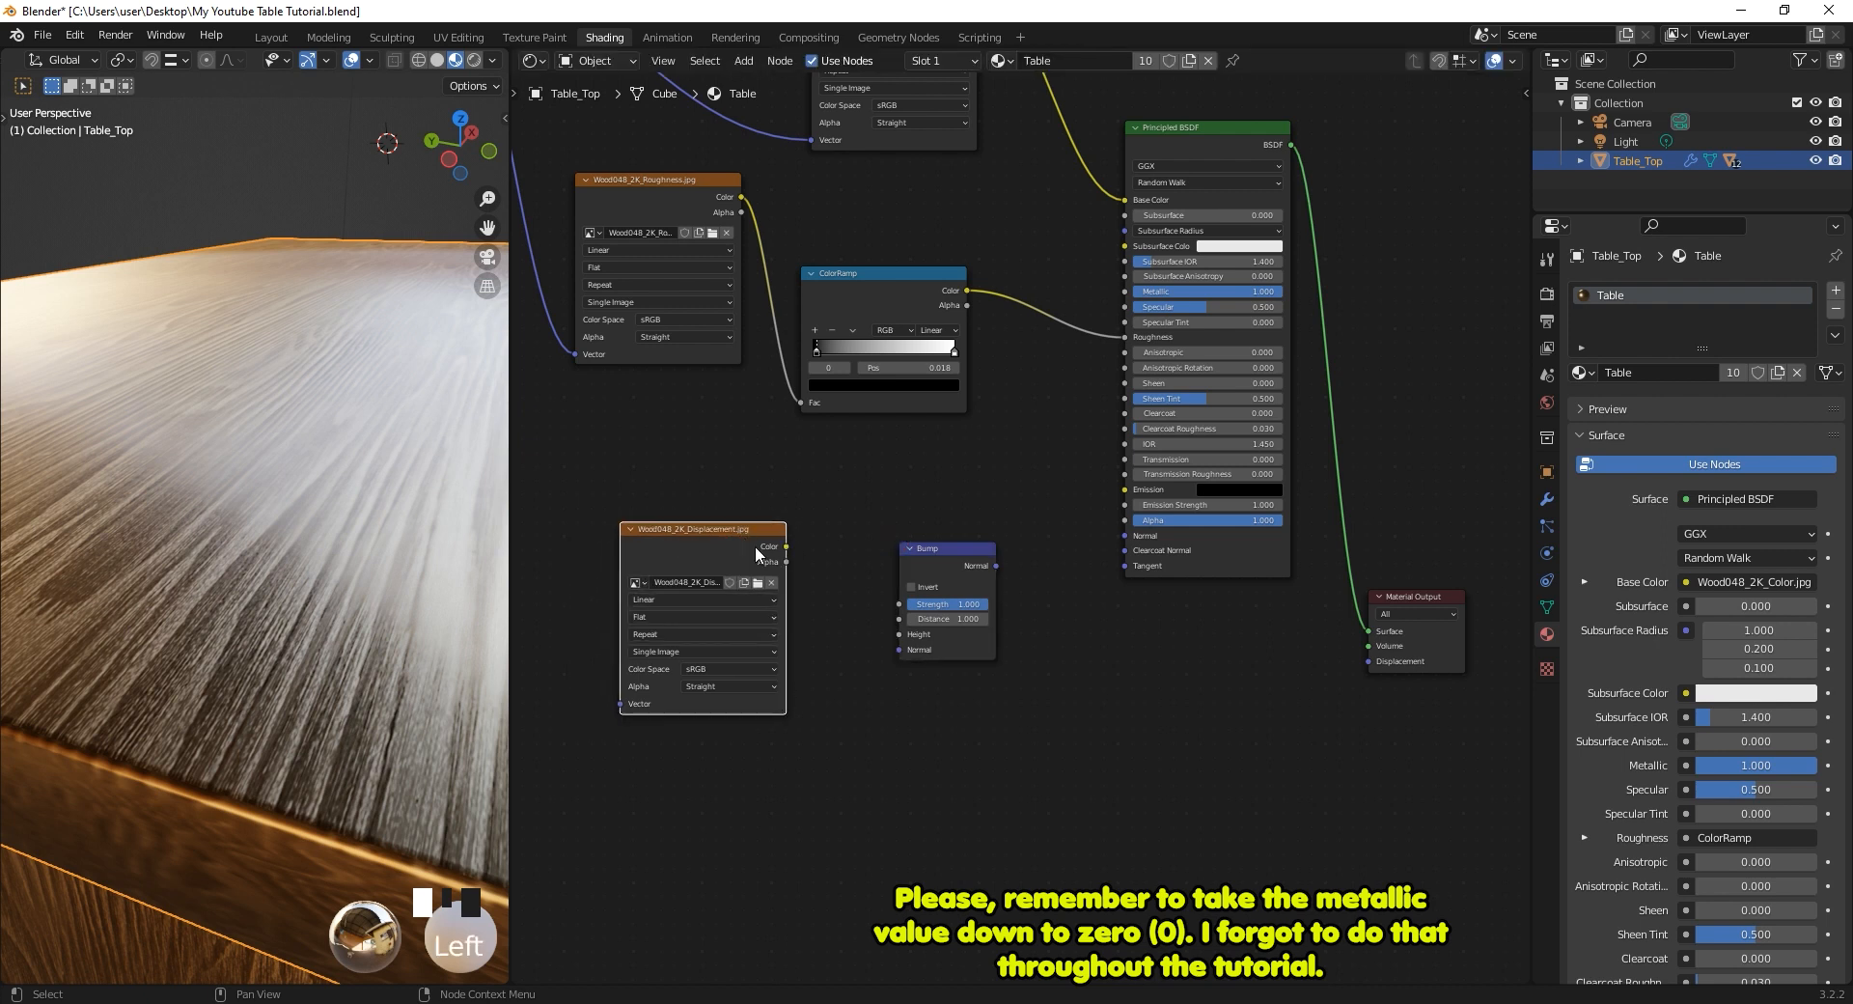
Preview the displacement map alone, restore the Principled BSDF output, and connect the map's Color through Bump's Height to the shader's Normal input.
{"action": "left_click", "coordinate": [698, 544], "text": "ctrl+shift"}
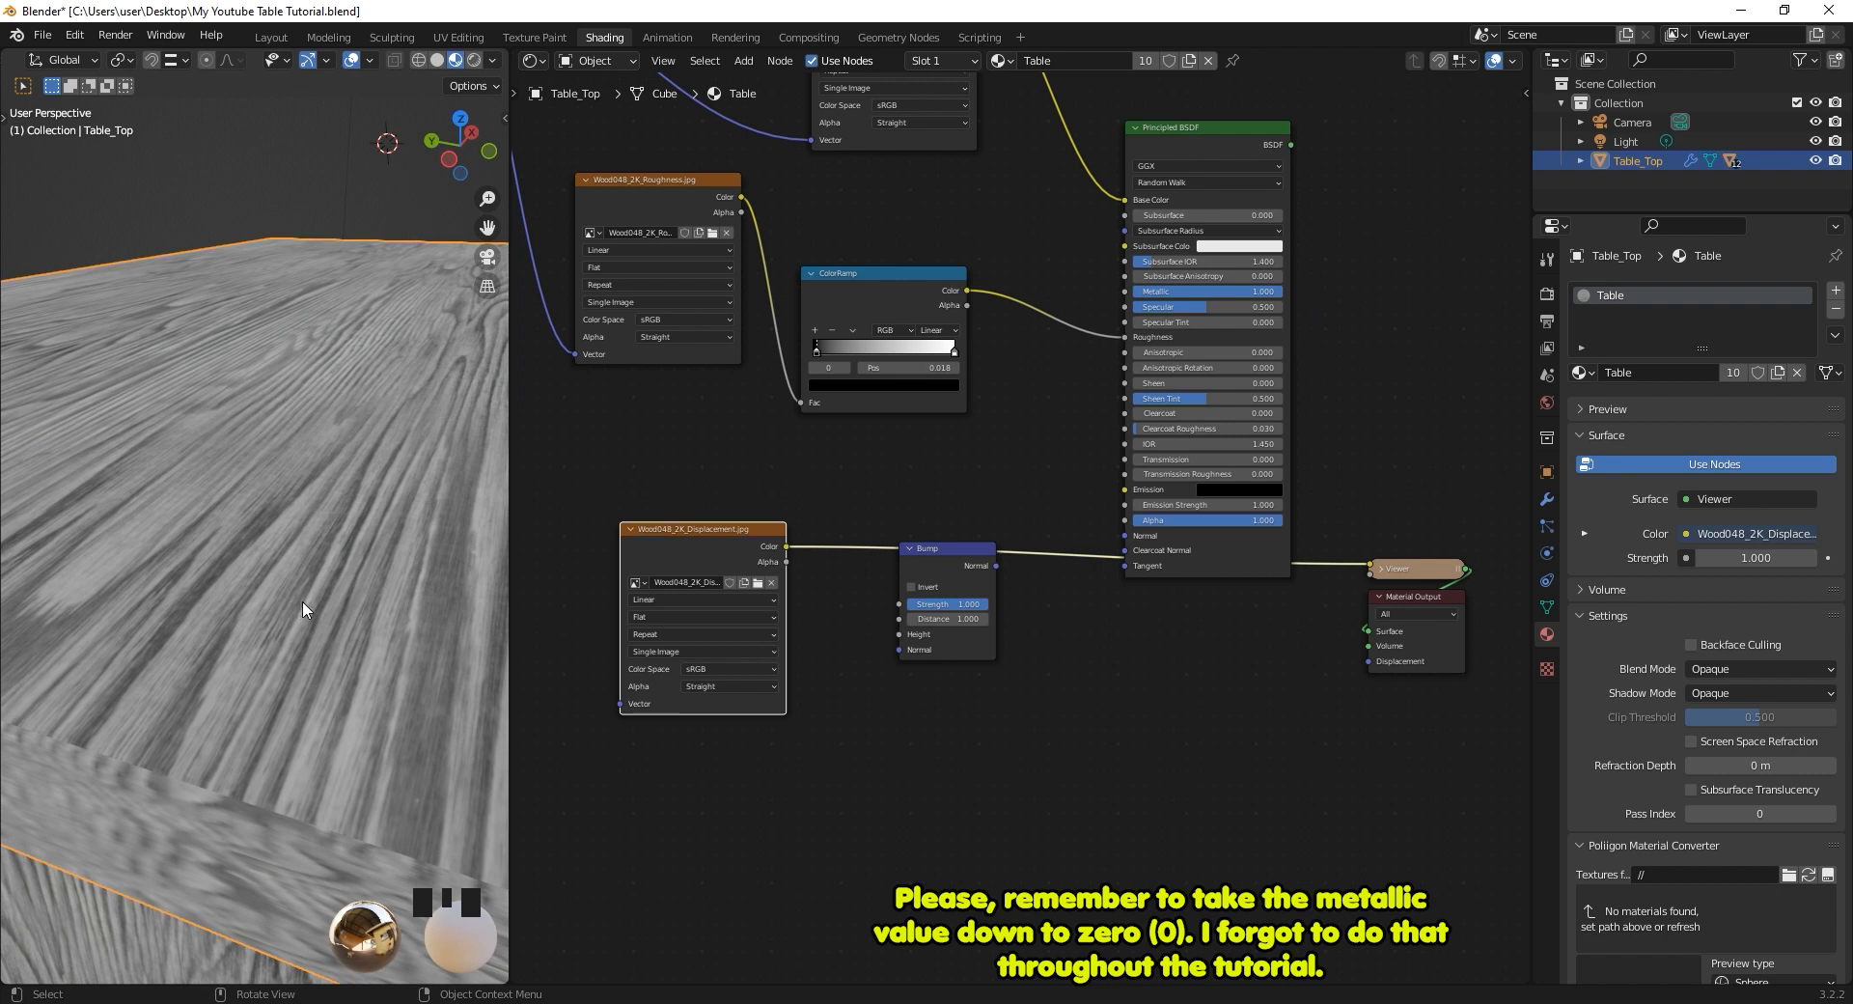
{"action": "left_click", "coordinate": [1208, 149], "text": "ctrl+shift"}
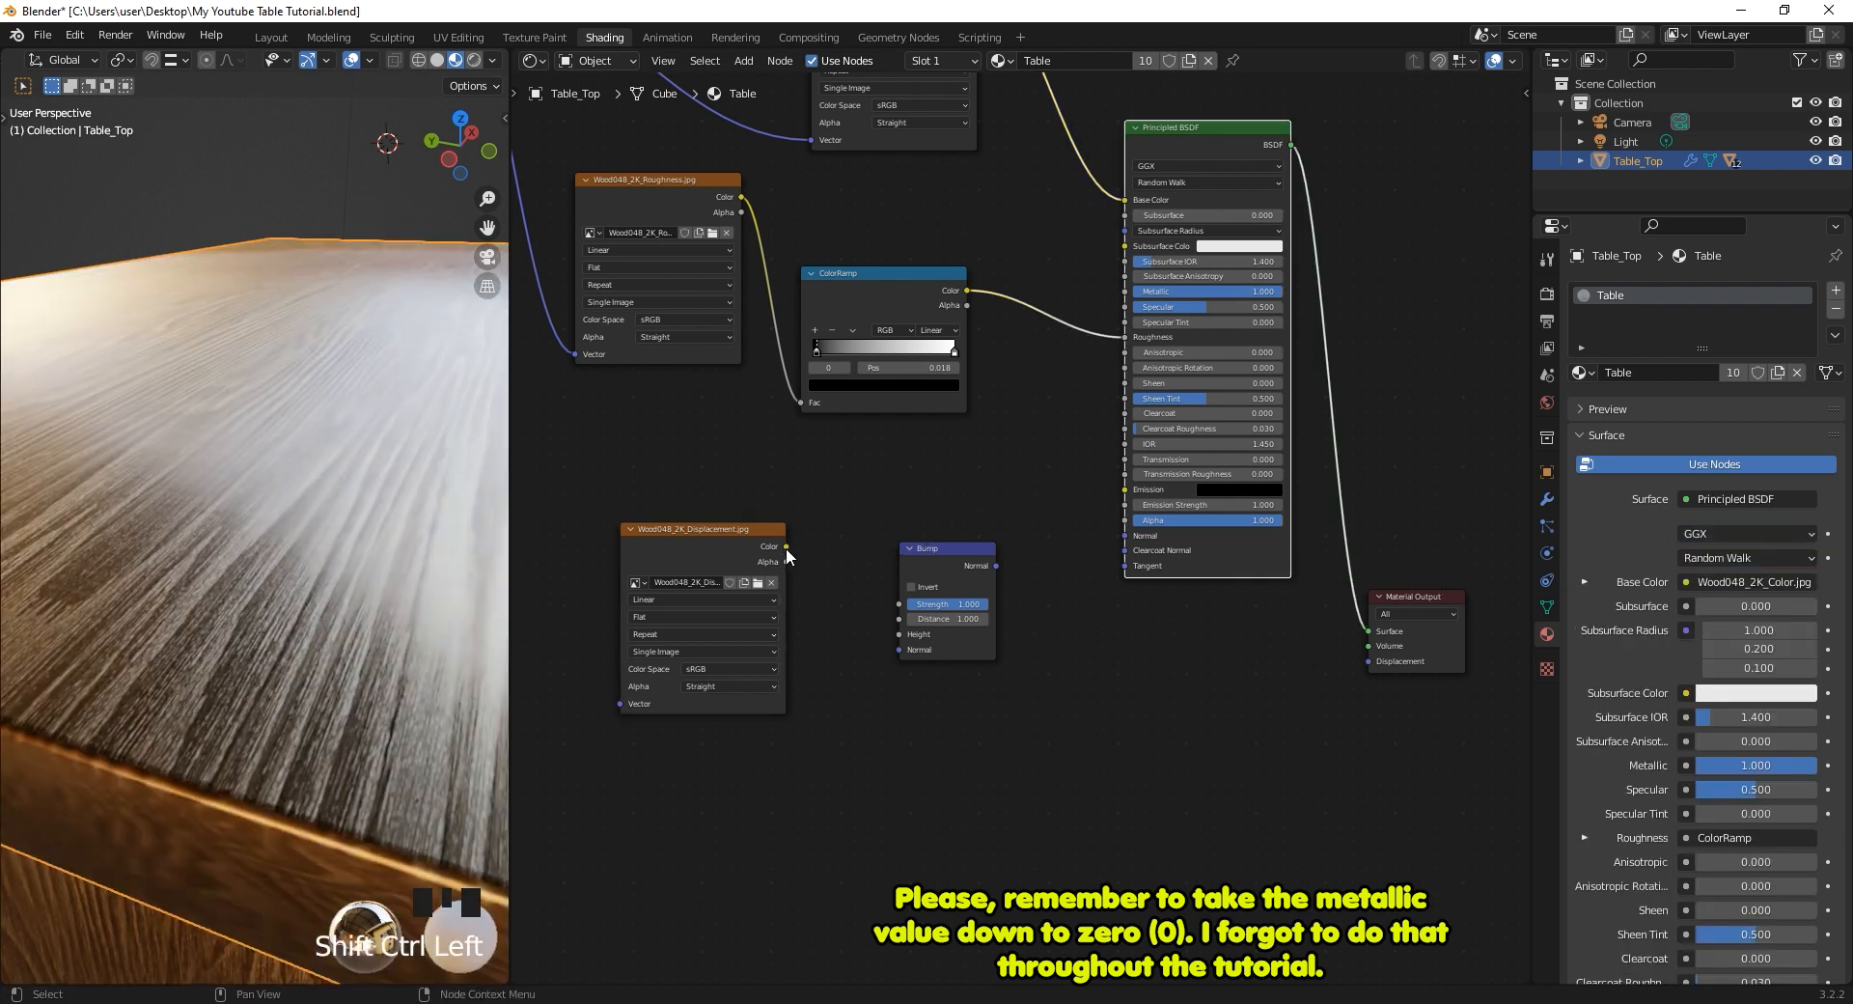
{"action": "left_click_drag", "start_coordinate": [786, 548], "coordinate": [901, 634]}
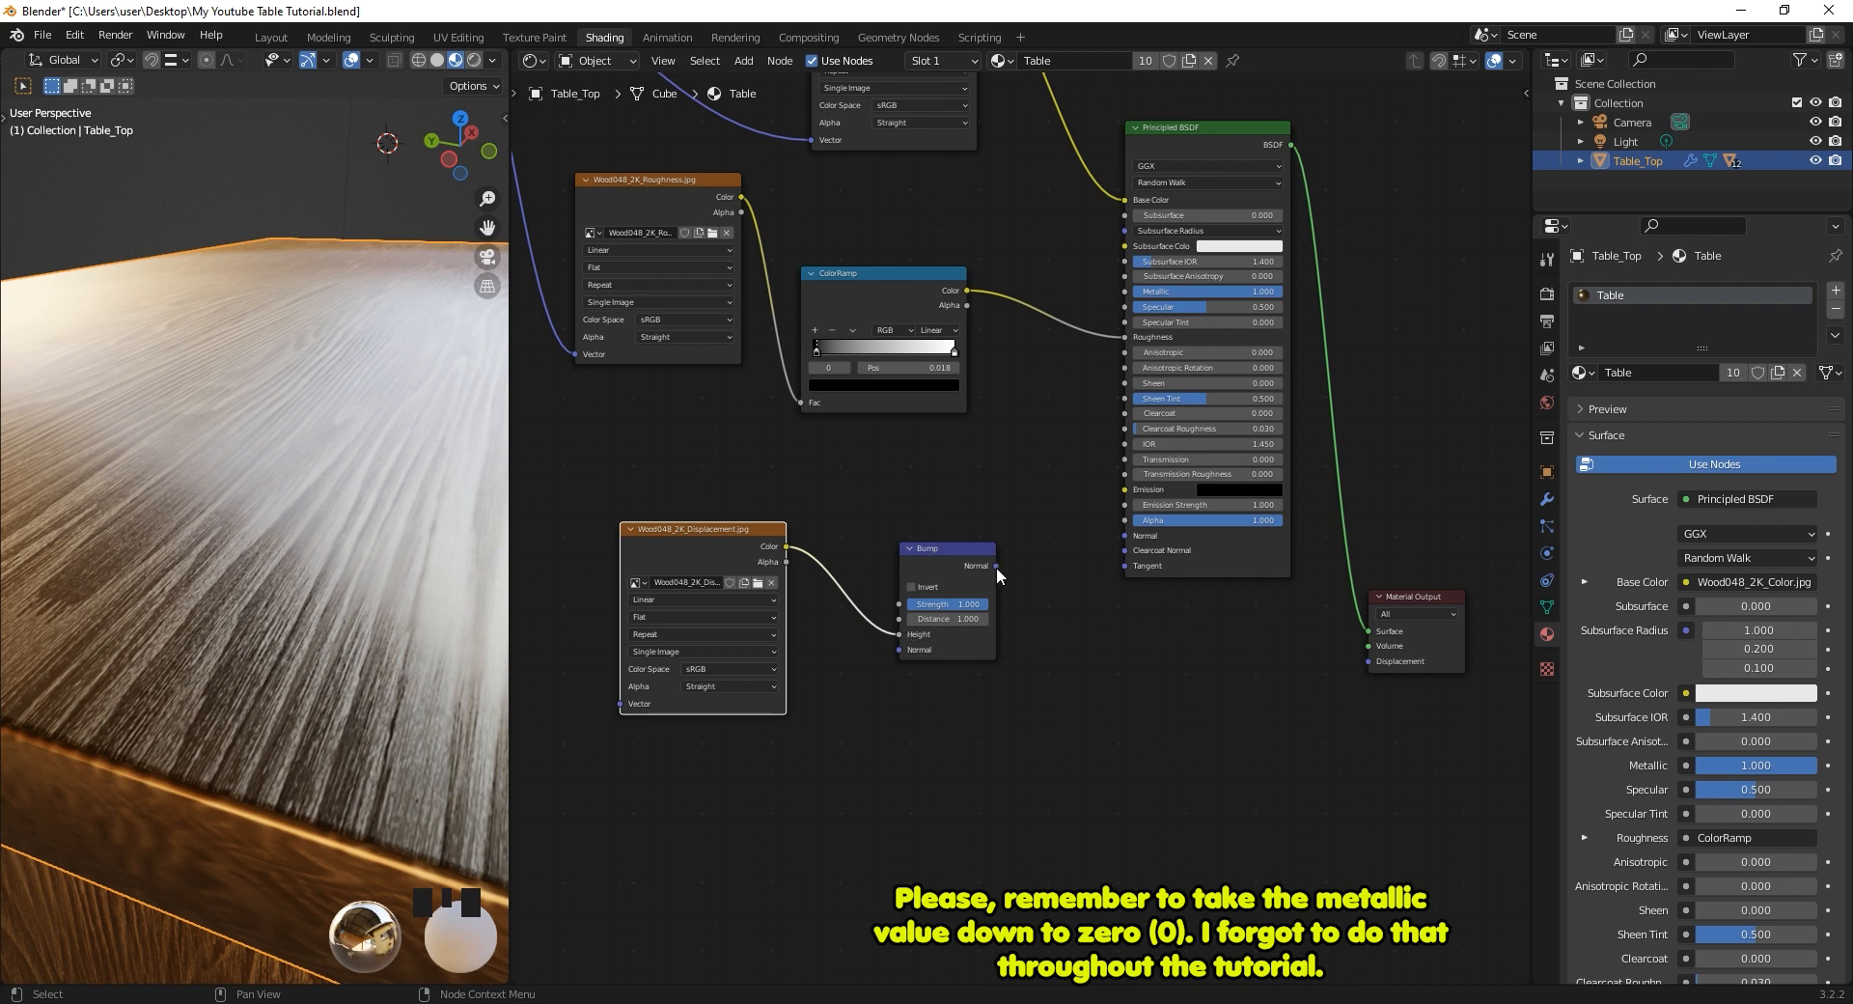
{"action": "left_click_drag", "start_coordinate": [996, 565], "coordinate": [1126, 536]}
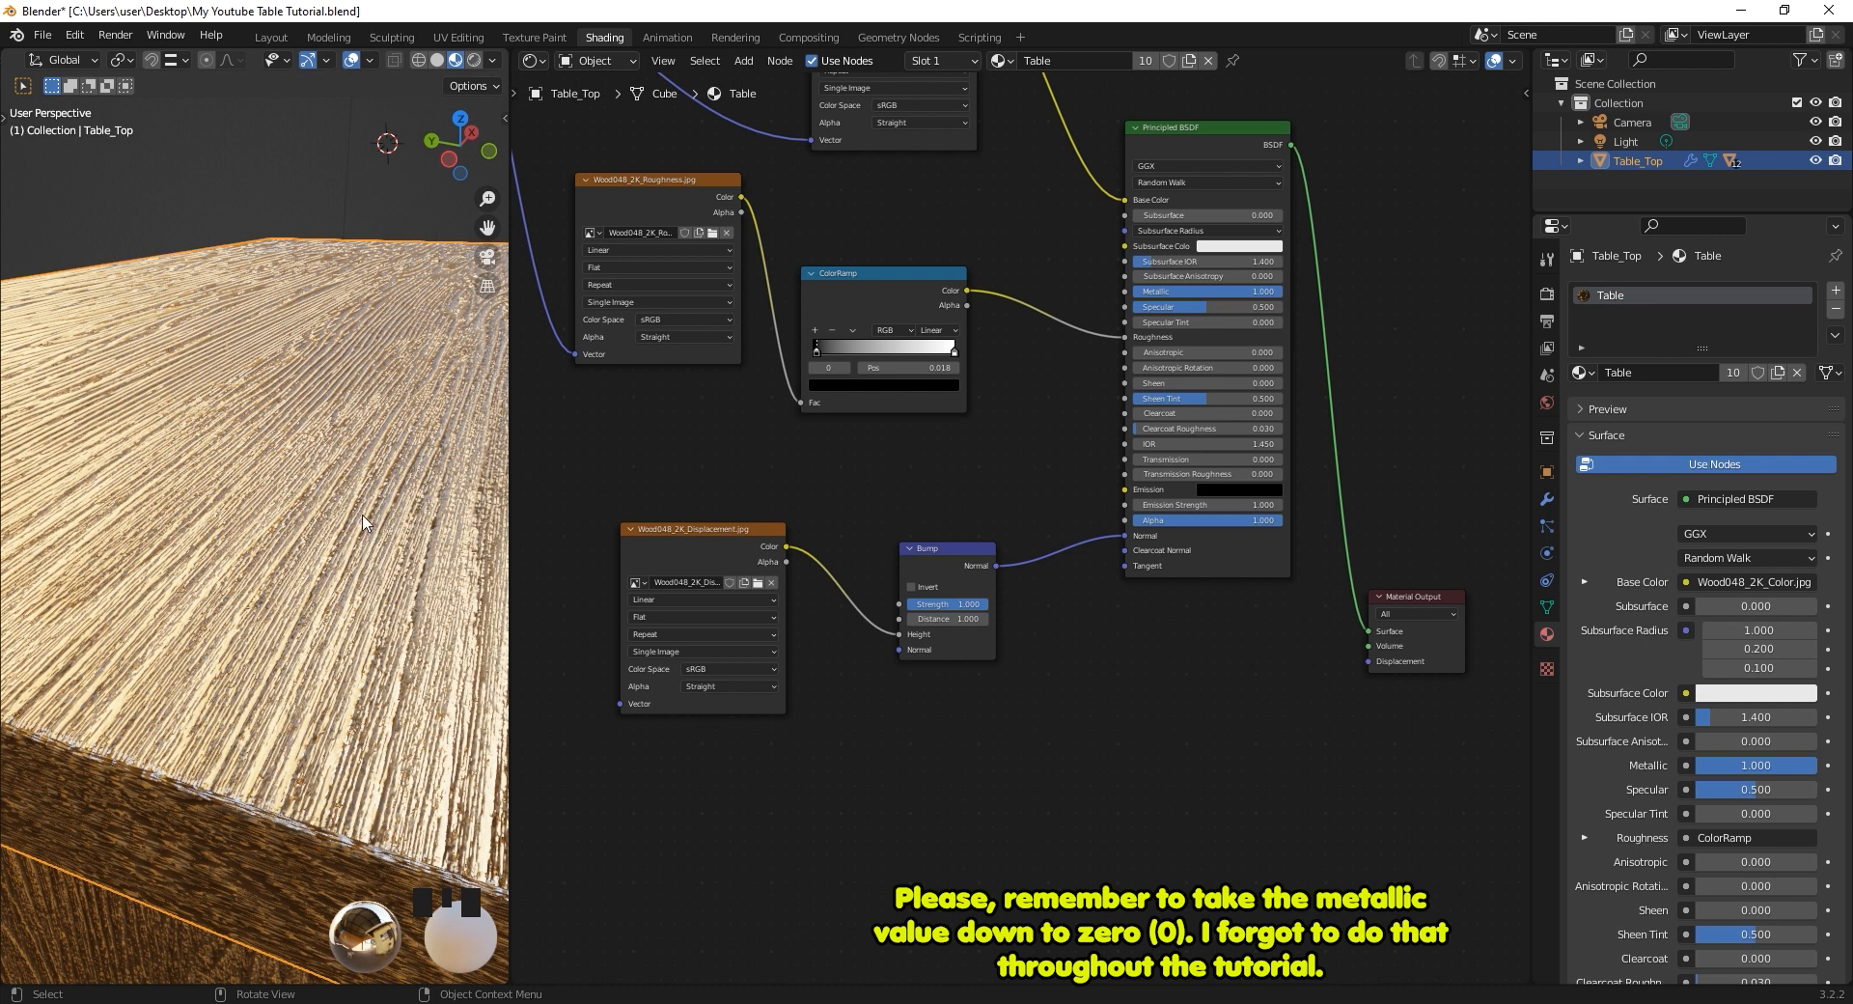
Move the Mapping node lower and connect its Vector output to the Vector input of the displacement image node.
{"action": "scroll", "coordinate": [734, 502], "scroll_direction": "down", "scroll_amount": 2}
{"action": "middle_click_drag", "start_coordinate": [746, 504], "coordinate": [1001, 673]}
{"action": "left_click_drag", "start_coordinate": [558, 175], "coordinate": [716, 407]}
{"action": "left_click_drag", "start_coordinate": [722, 200], "coordinate": [931, 846]}
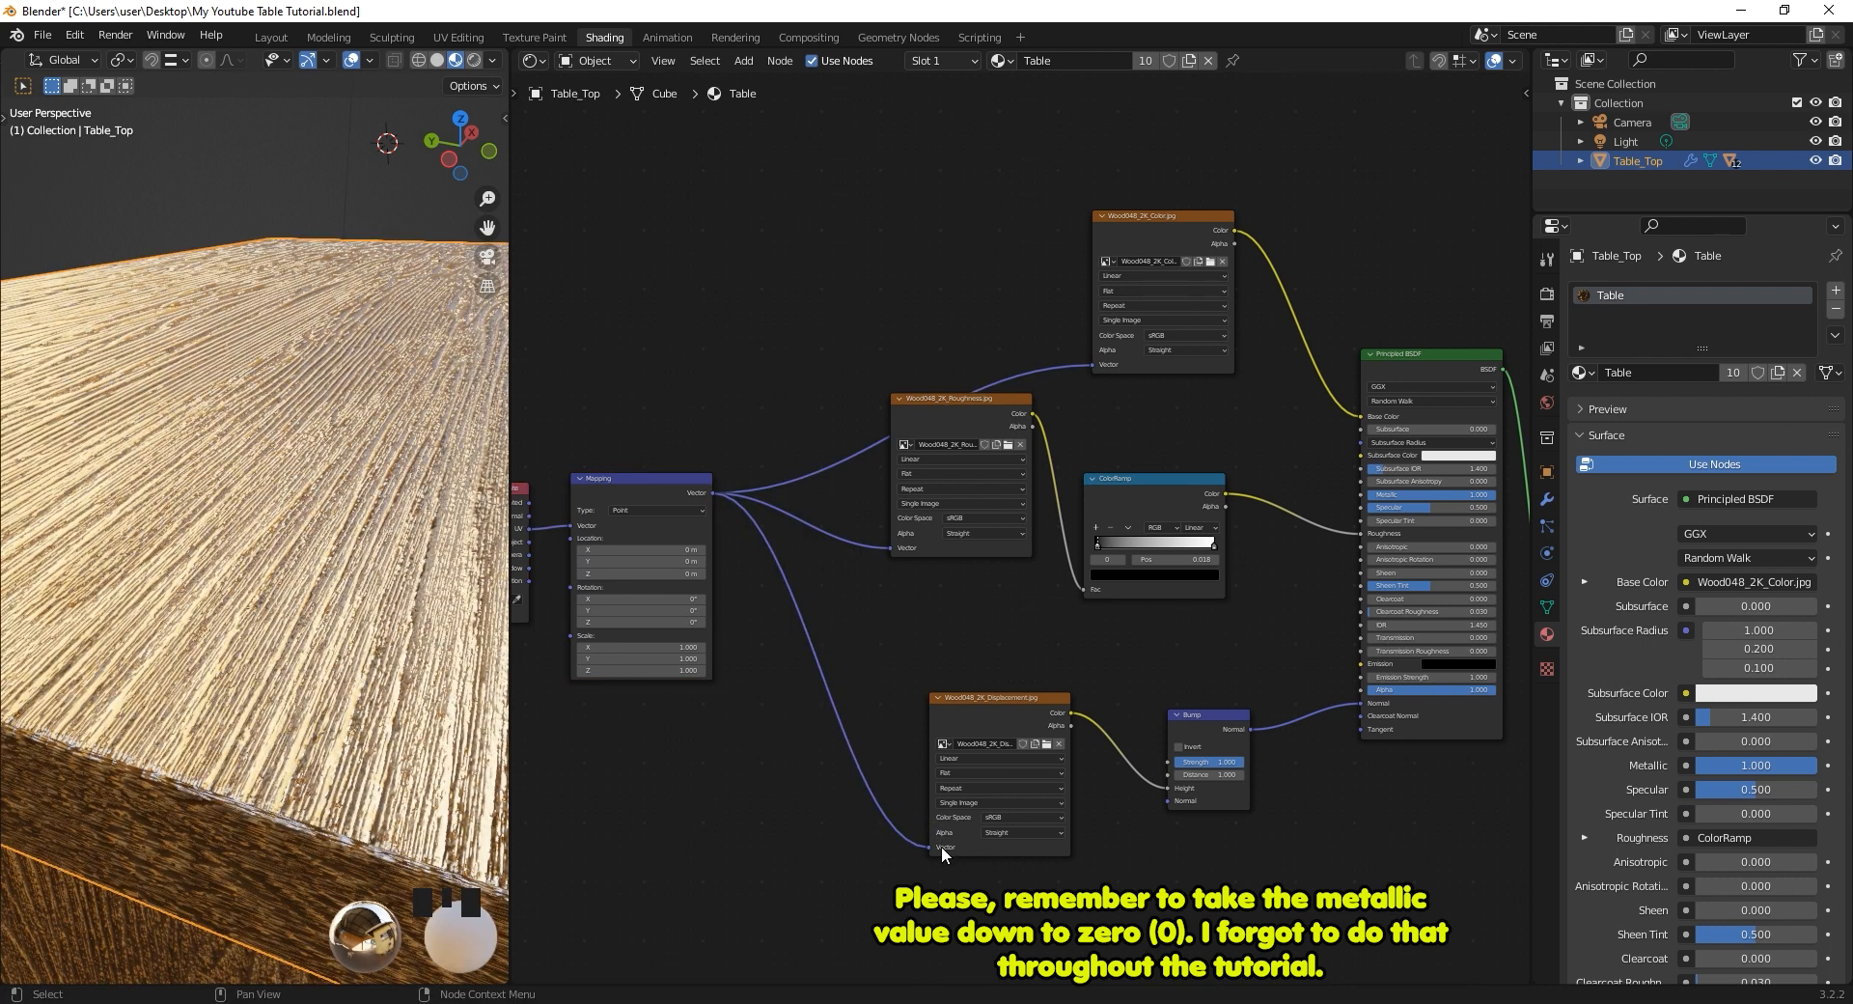
{"action": "middle_click_drag", "start_coordinate": [289, 512], "coordinate": [338, 543]}
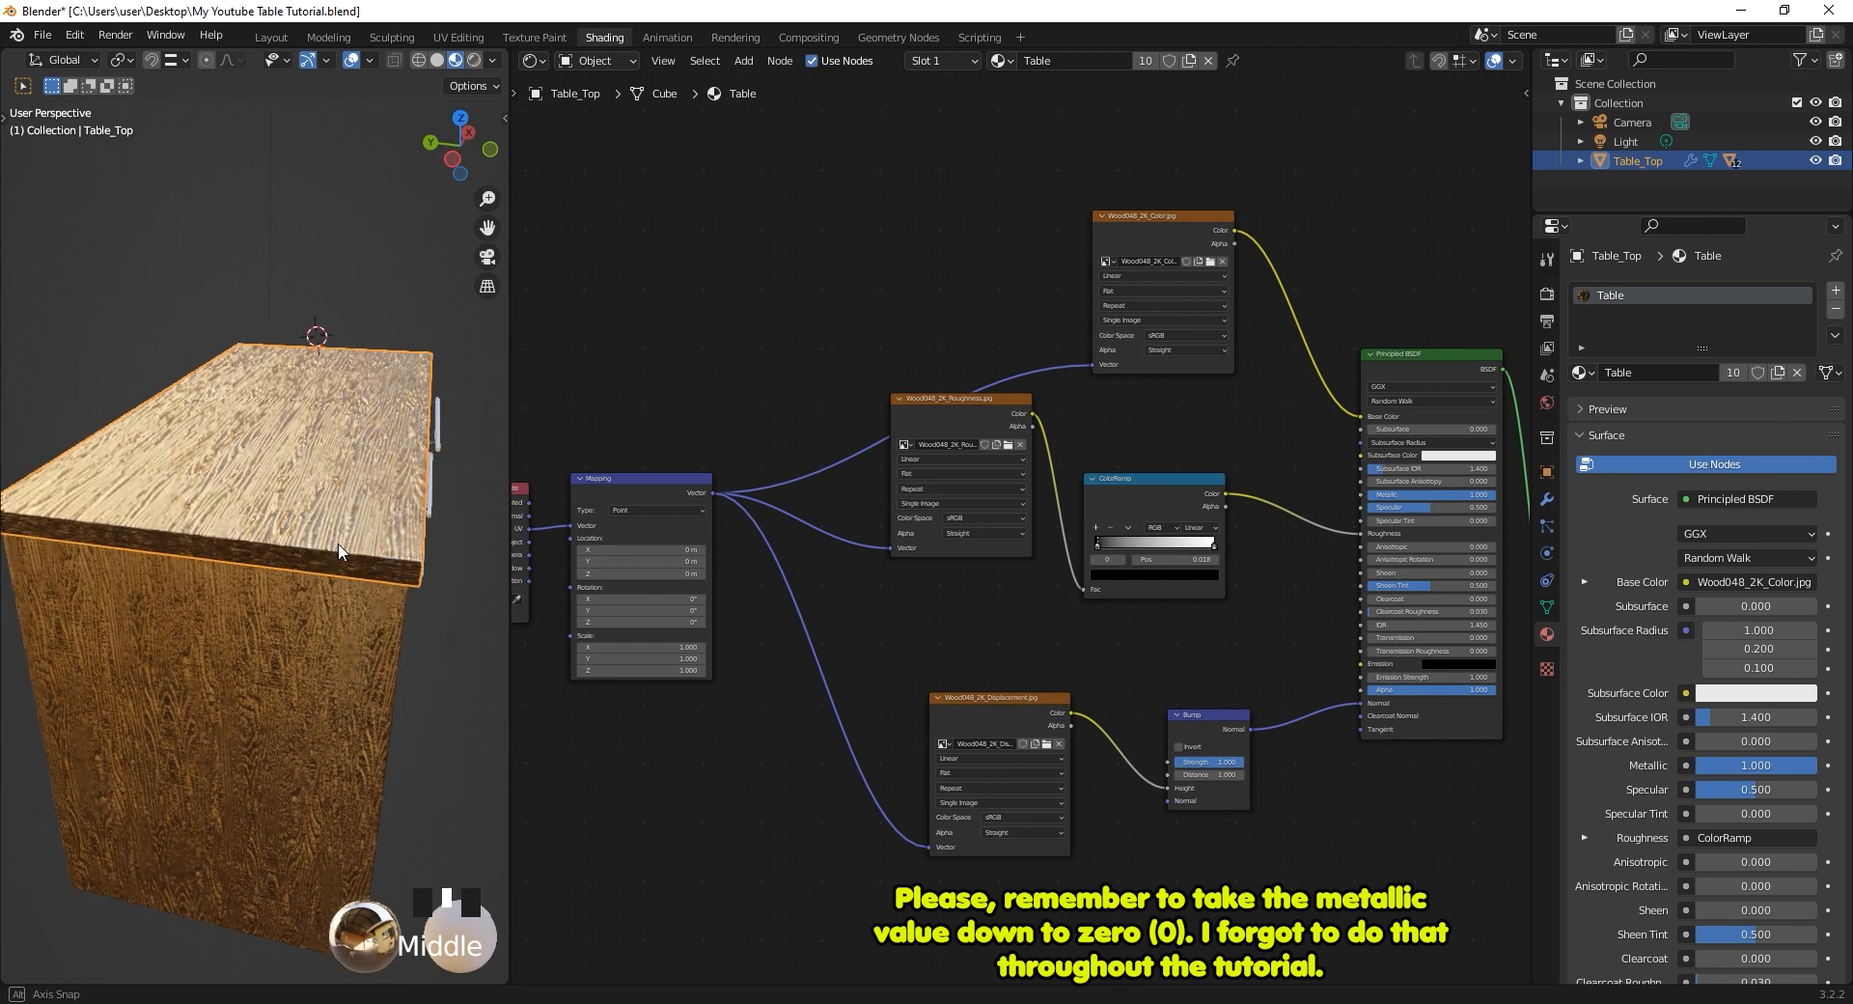
{"action": "scroll", "coordinate": [333, 549], "scroll_direction": "up", "scroll_amount": 6}
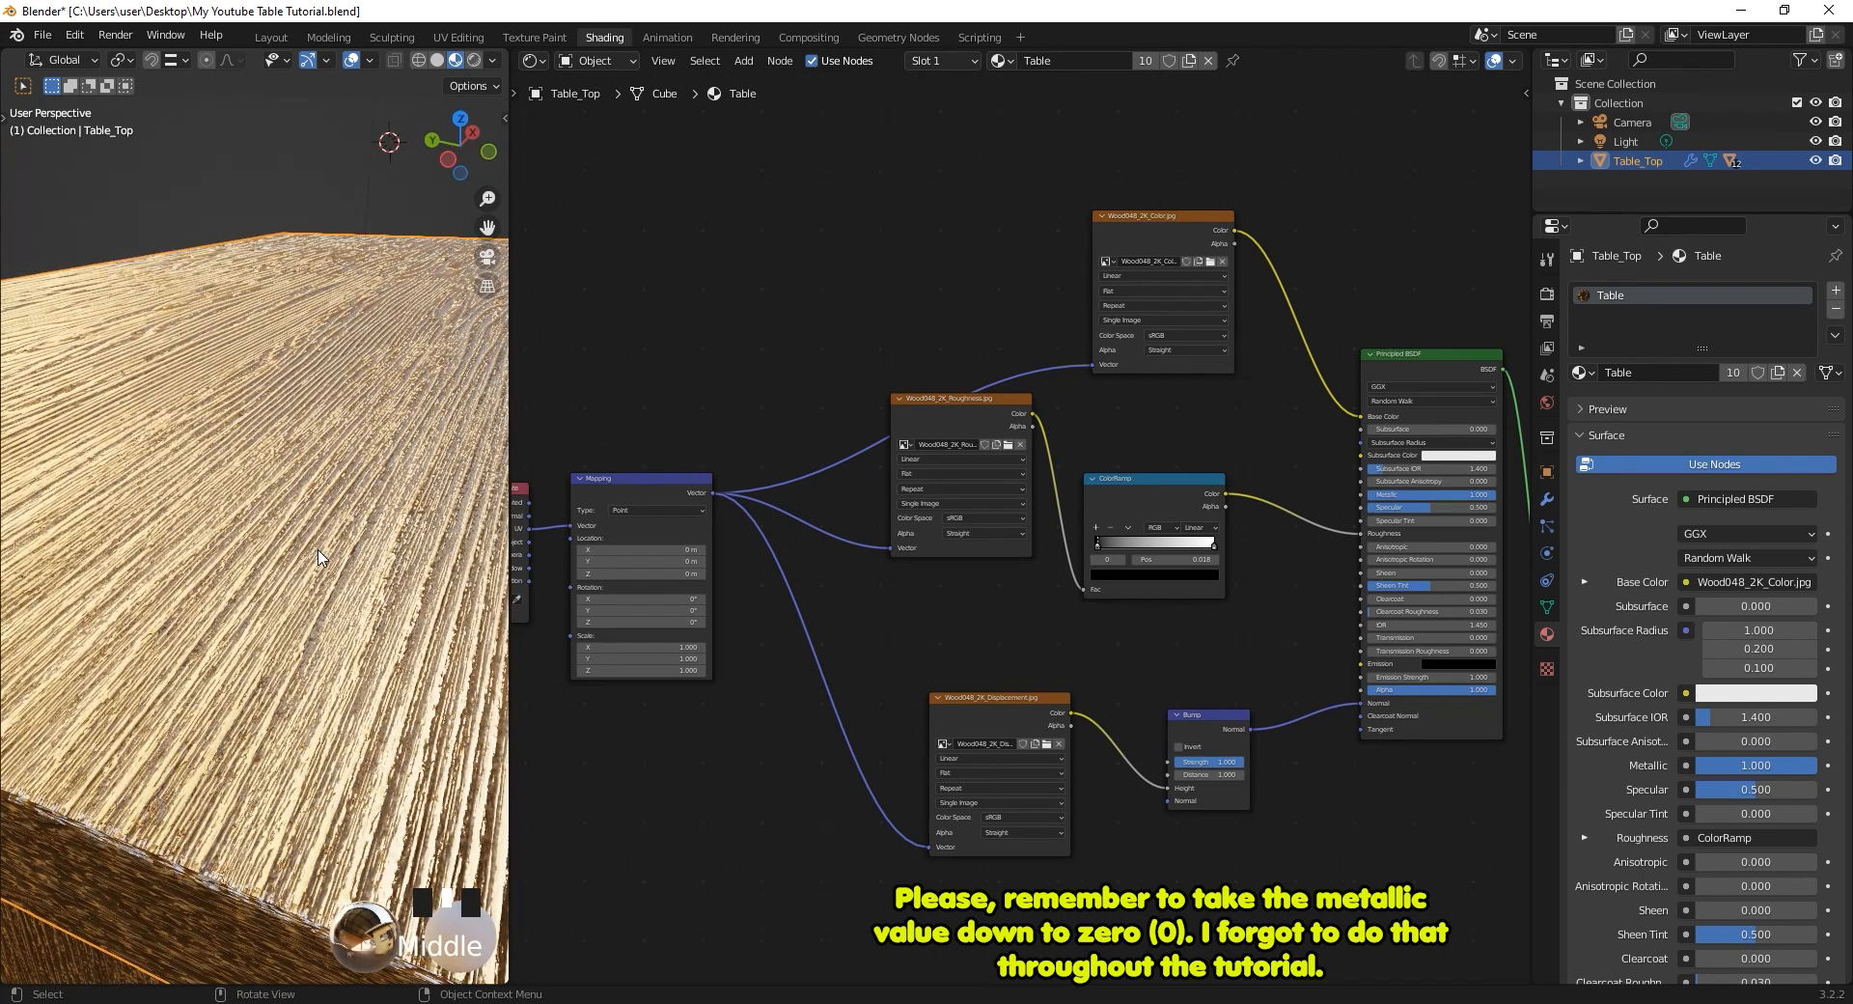
Set the Color Space of both the displacement and roughness image nodes to Non-Color.
{"action": "scroll", "coordinate": [1270, 778], "scroll_direction": "up", "scroll_amount": 4}
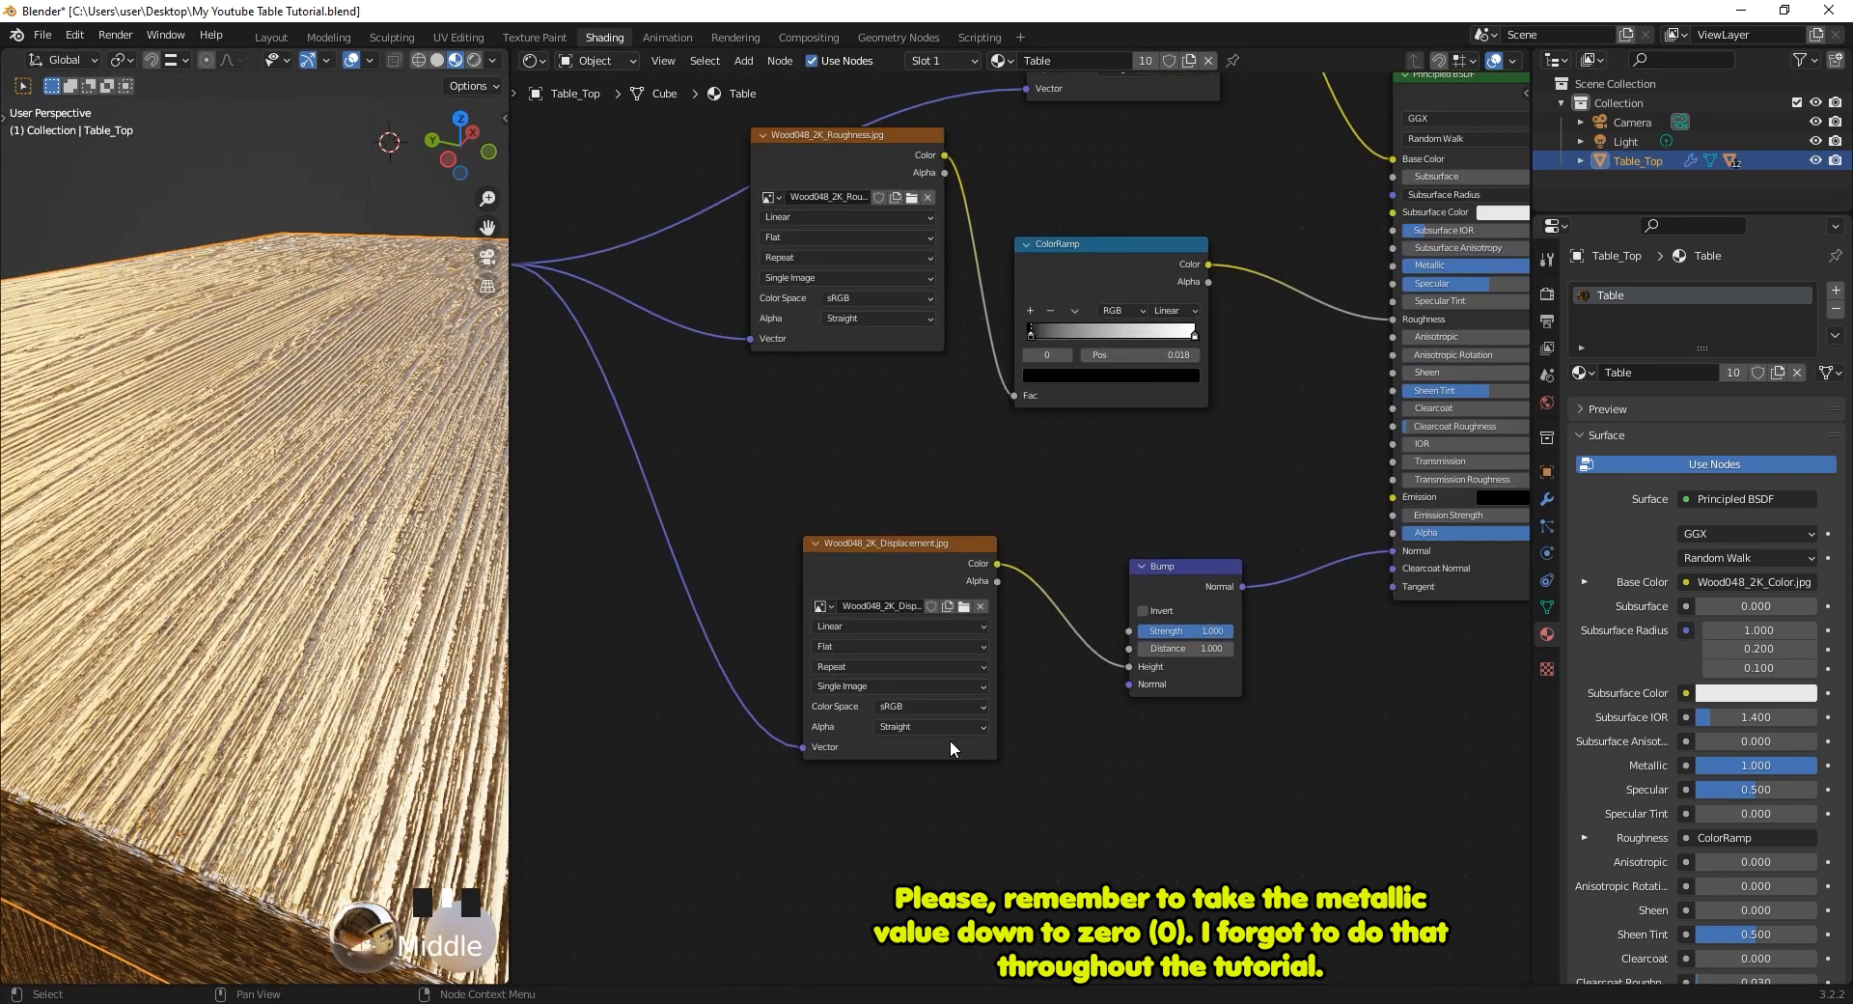
{"action": "left_click", "coordinate": [921, 703]}
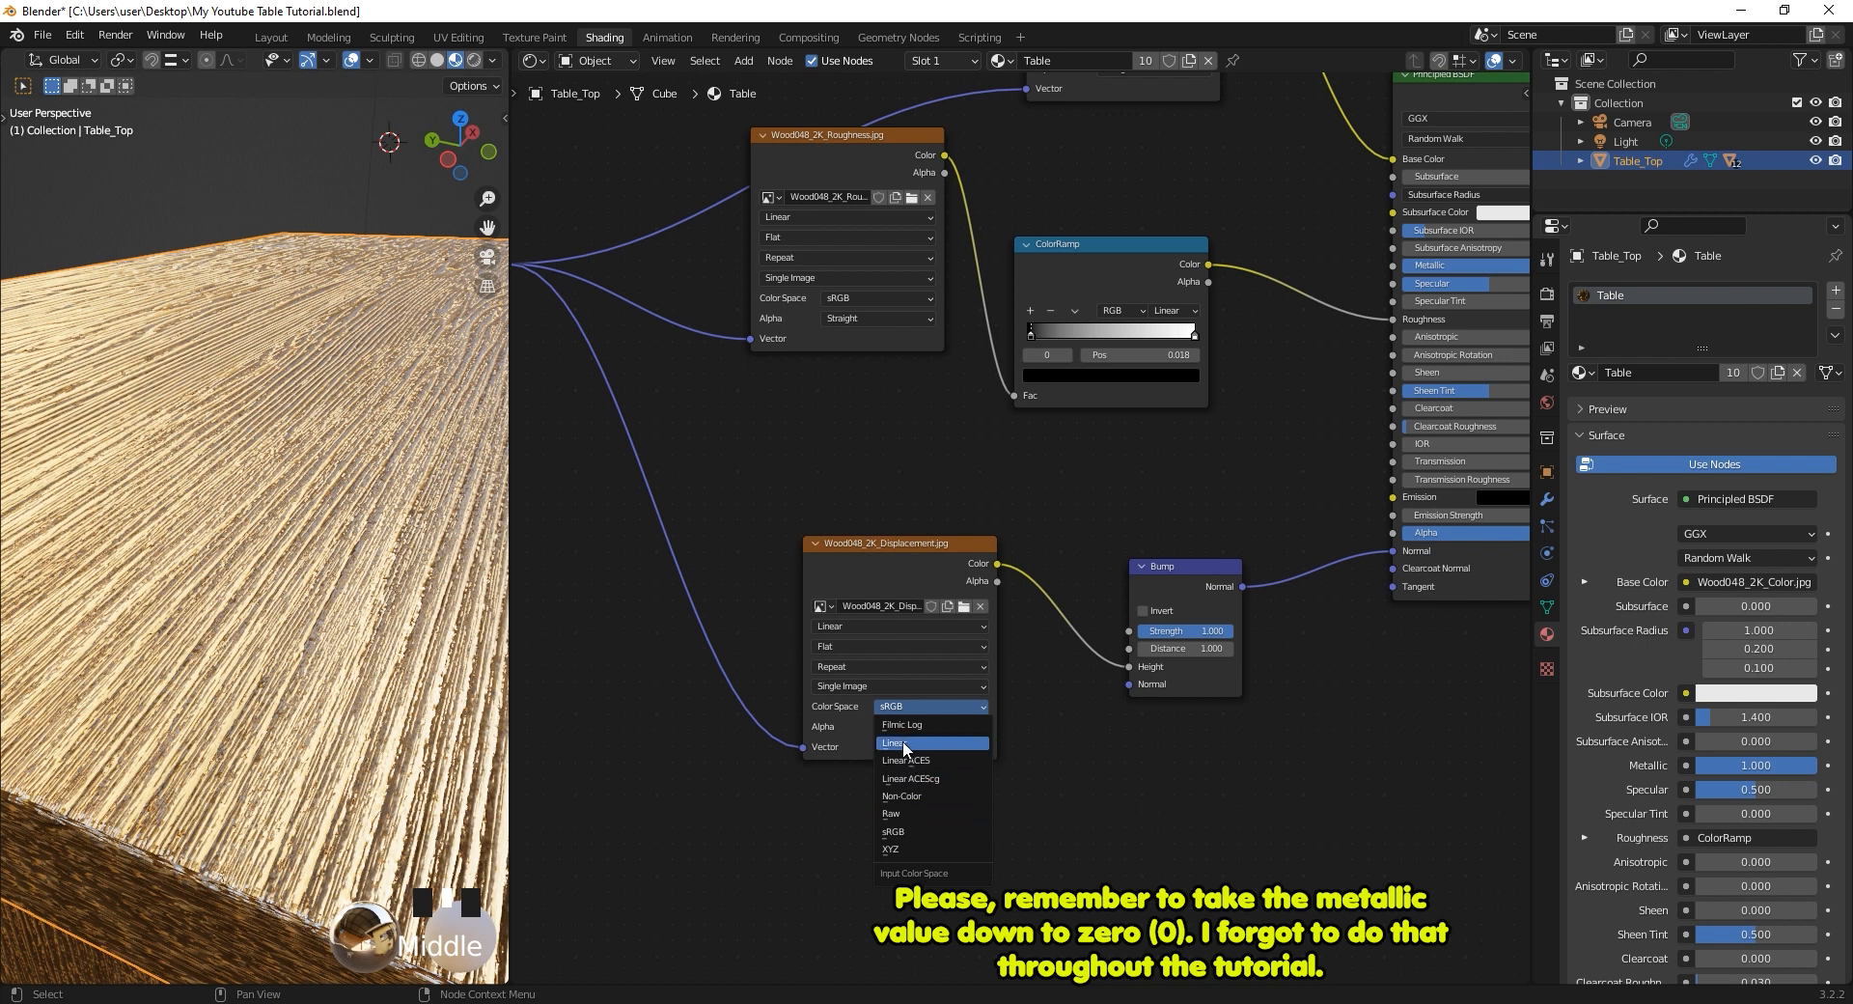
{"action": "left_click", "coordinate": [910, 794]}
{"action": "left_click", "coordinate": [882, 303]}
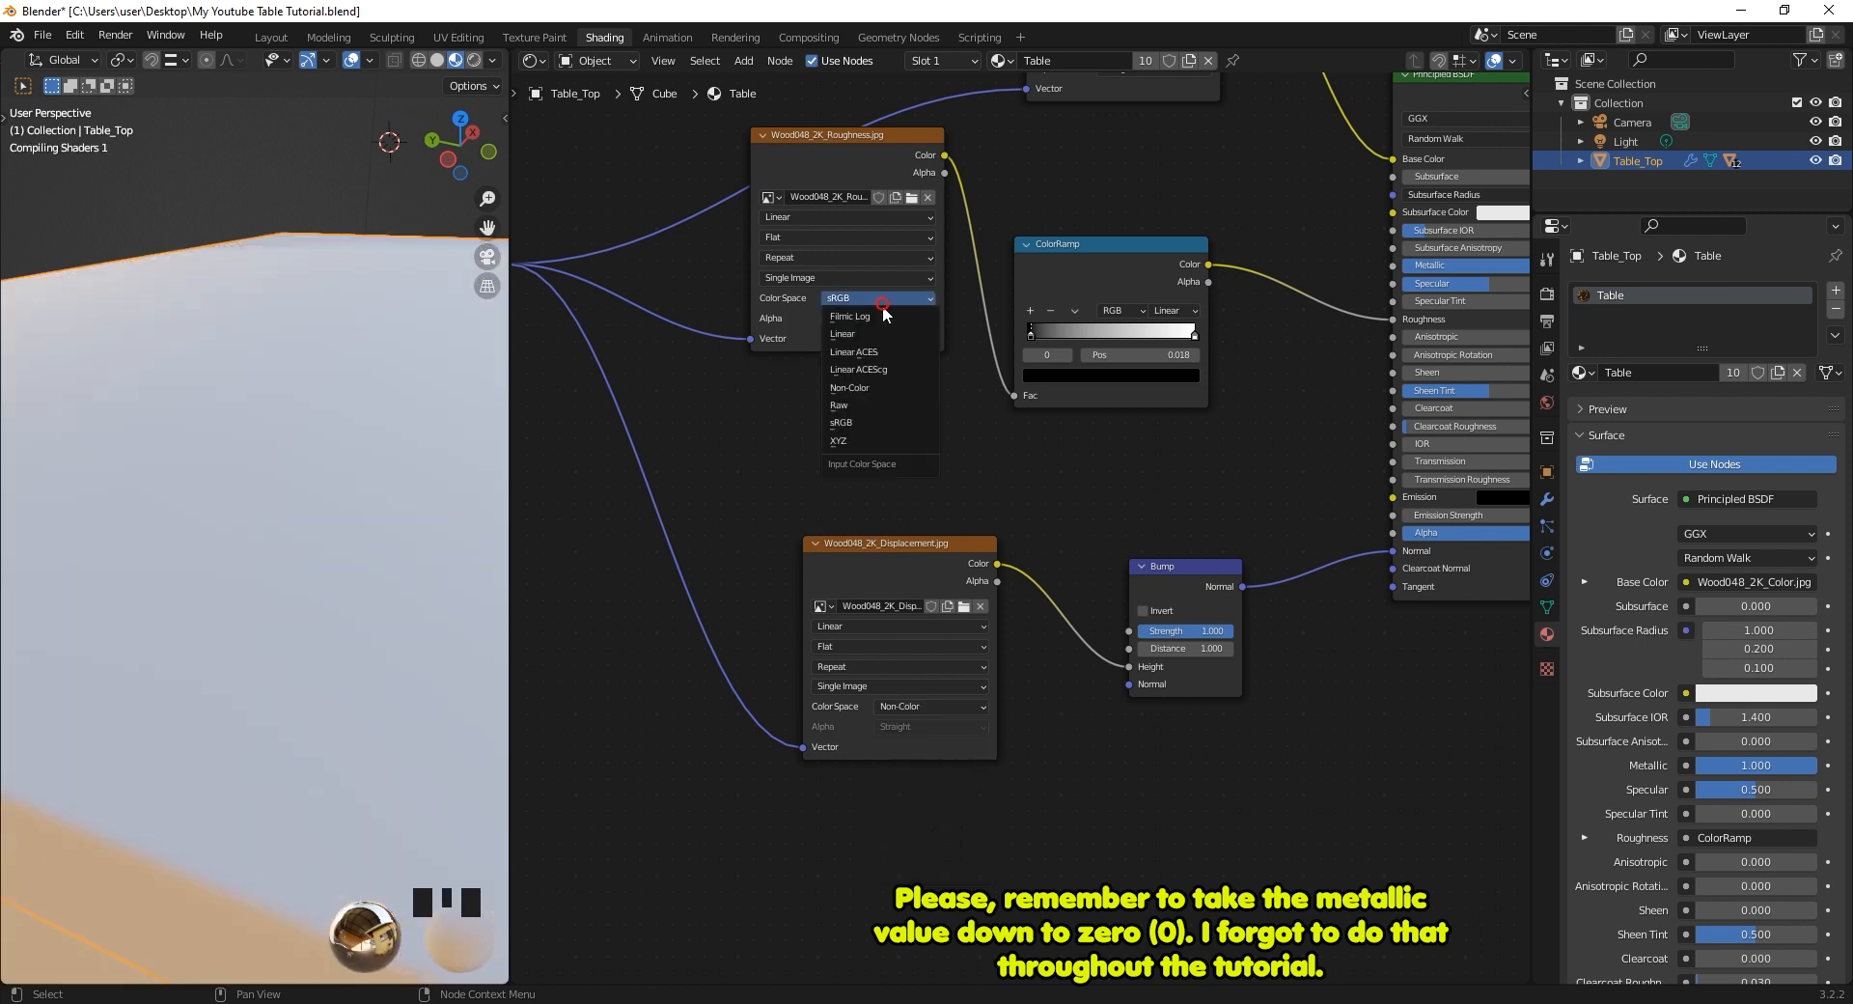
{"action": "left_click", "coordinate": [872, 384]}
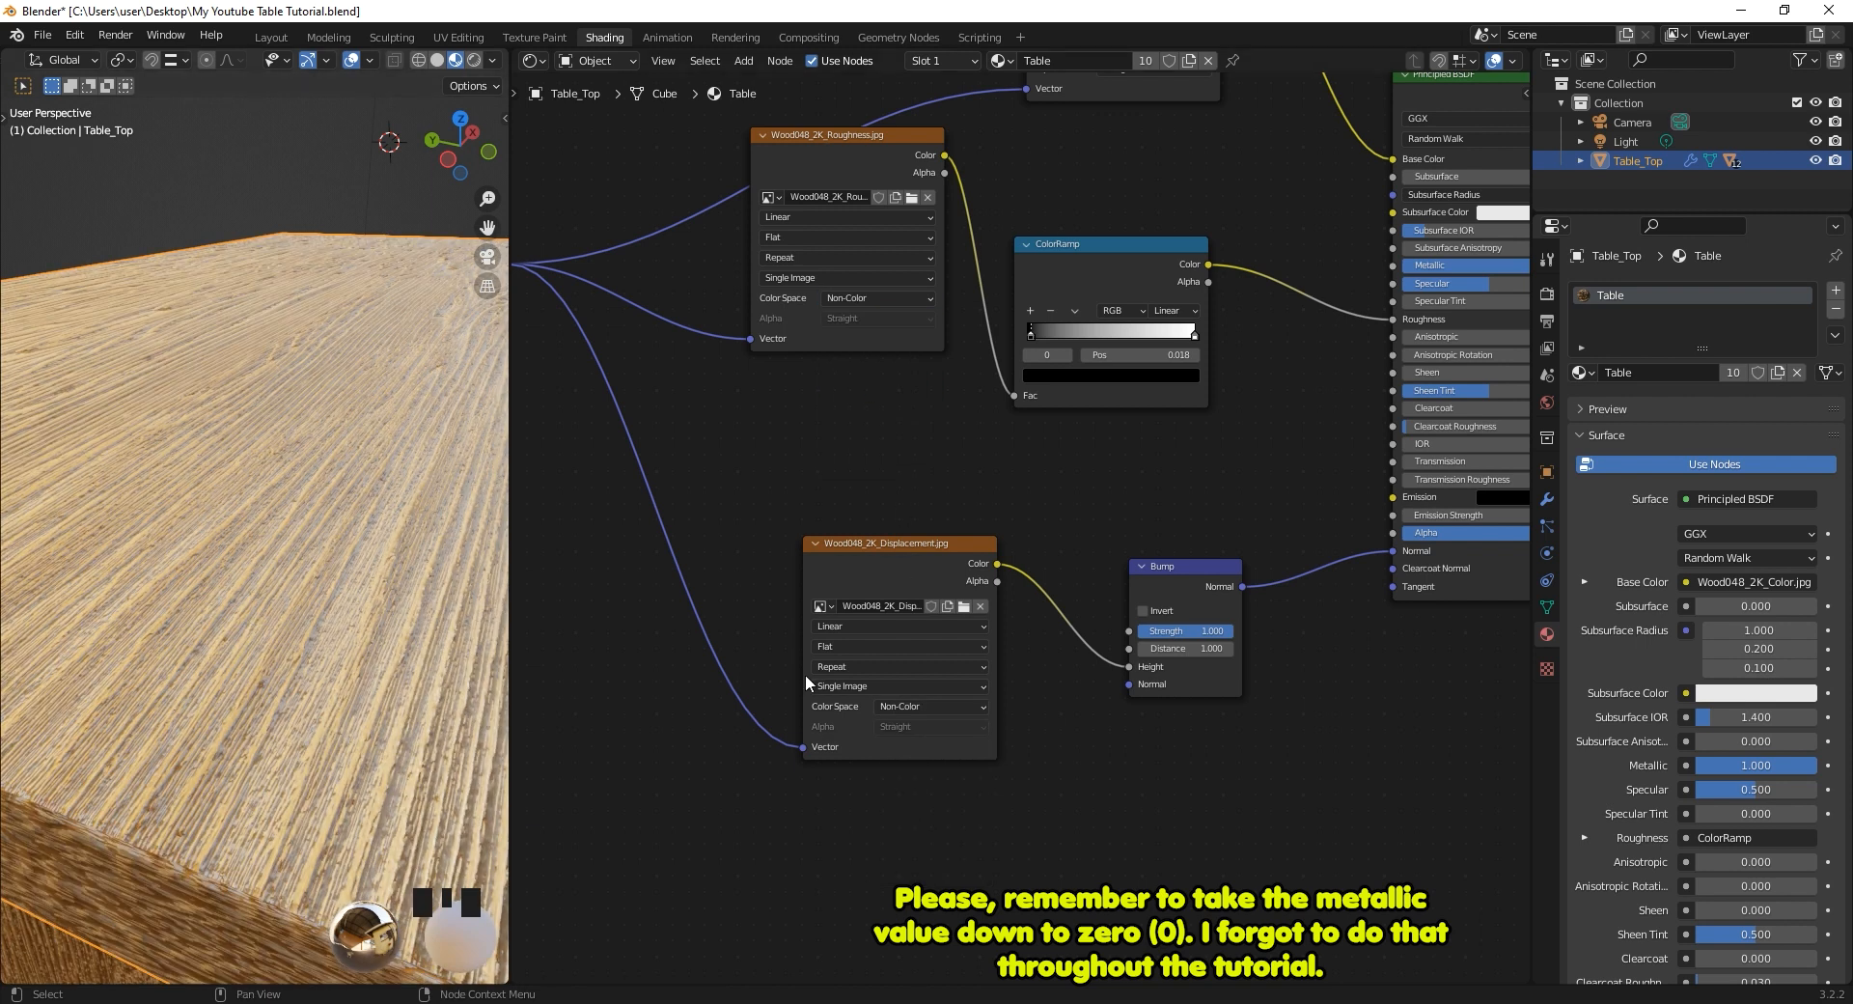
Lower the Bump node's Strength to 0.100 to soften the relief on the table top.
{"action": "scroll", "coordinate": [1154, 687], "scroll_direction": "up", "scroll_amount": 3}
{"action": "middle_click_drag", "start_coordinate": [1095, 764], "coordinate": [924, 602]}
{"action": "mouse_move", "coordinate": [360, 678]}
{"action": "middle_mouse_down"}
{"action": "mouse_move", "coordinate": [317, 657]}
{"action": "mouse_move", "coordinate": [330, 684]}
{"action": "middle_mouse_up"}
{"action": "middle_click", "coordinate": [330, 683]}
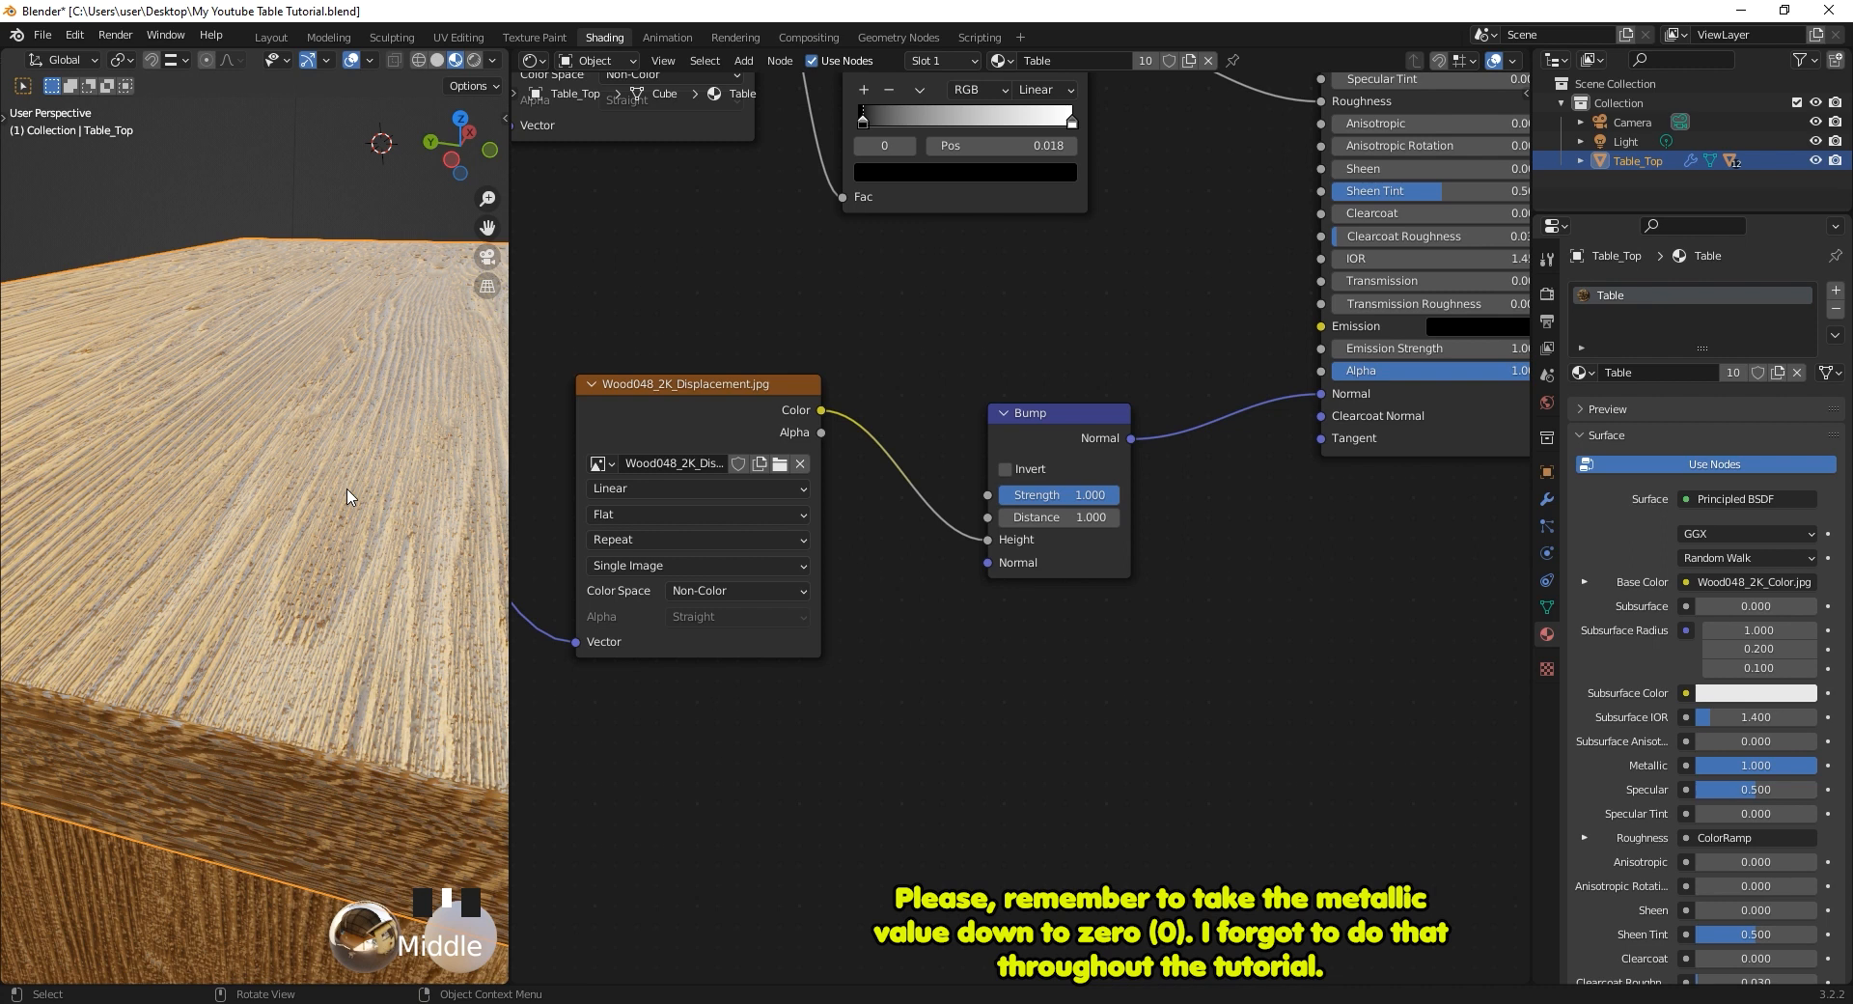
{"action": "middle_click_drag", "start_coordinate": [222, 503], "coordinate": [143, 519]}
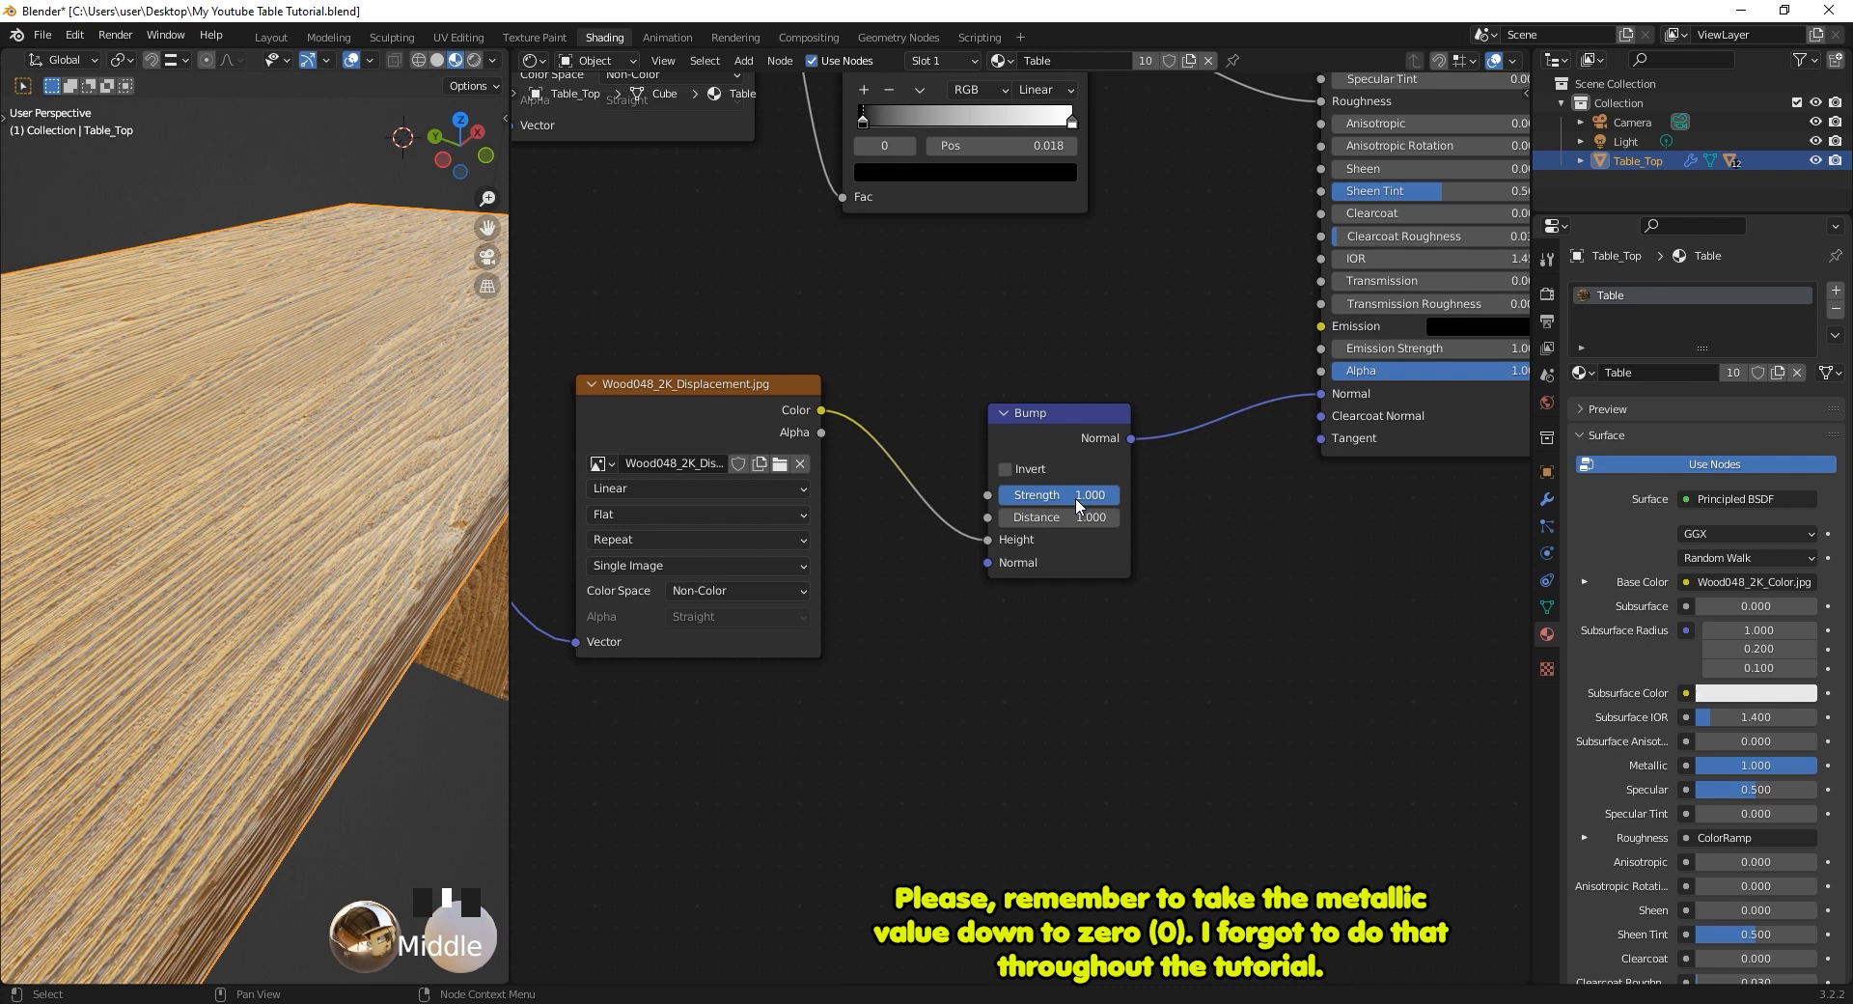
{"action": "left_click_drag", "start_coordinate": [1075, 496], "coordinate": [966, 496]}
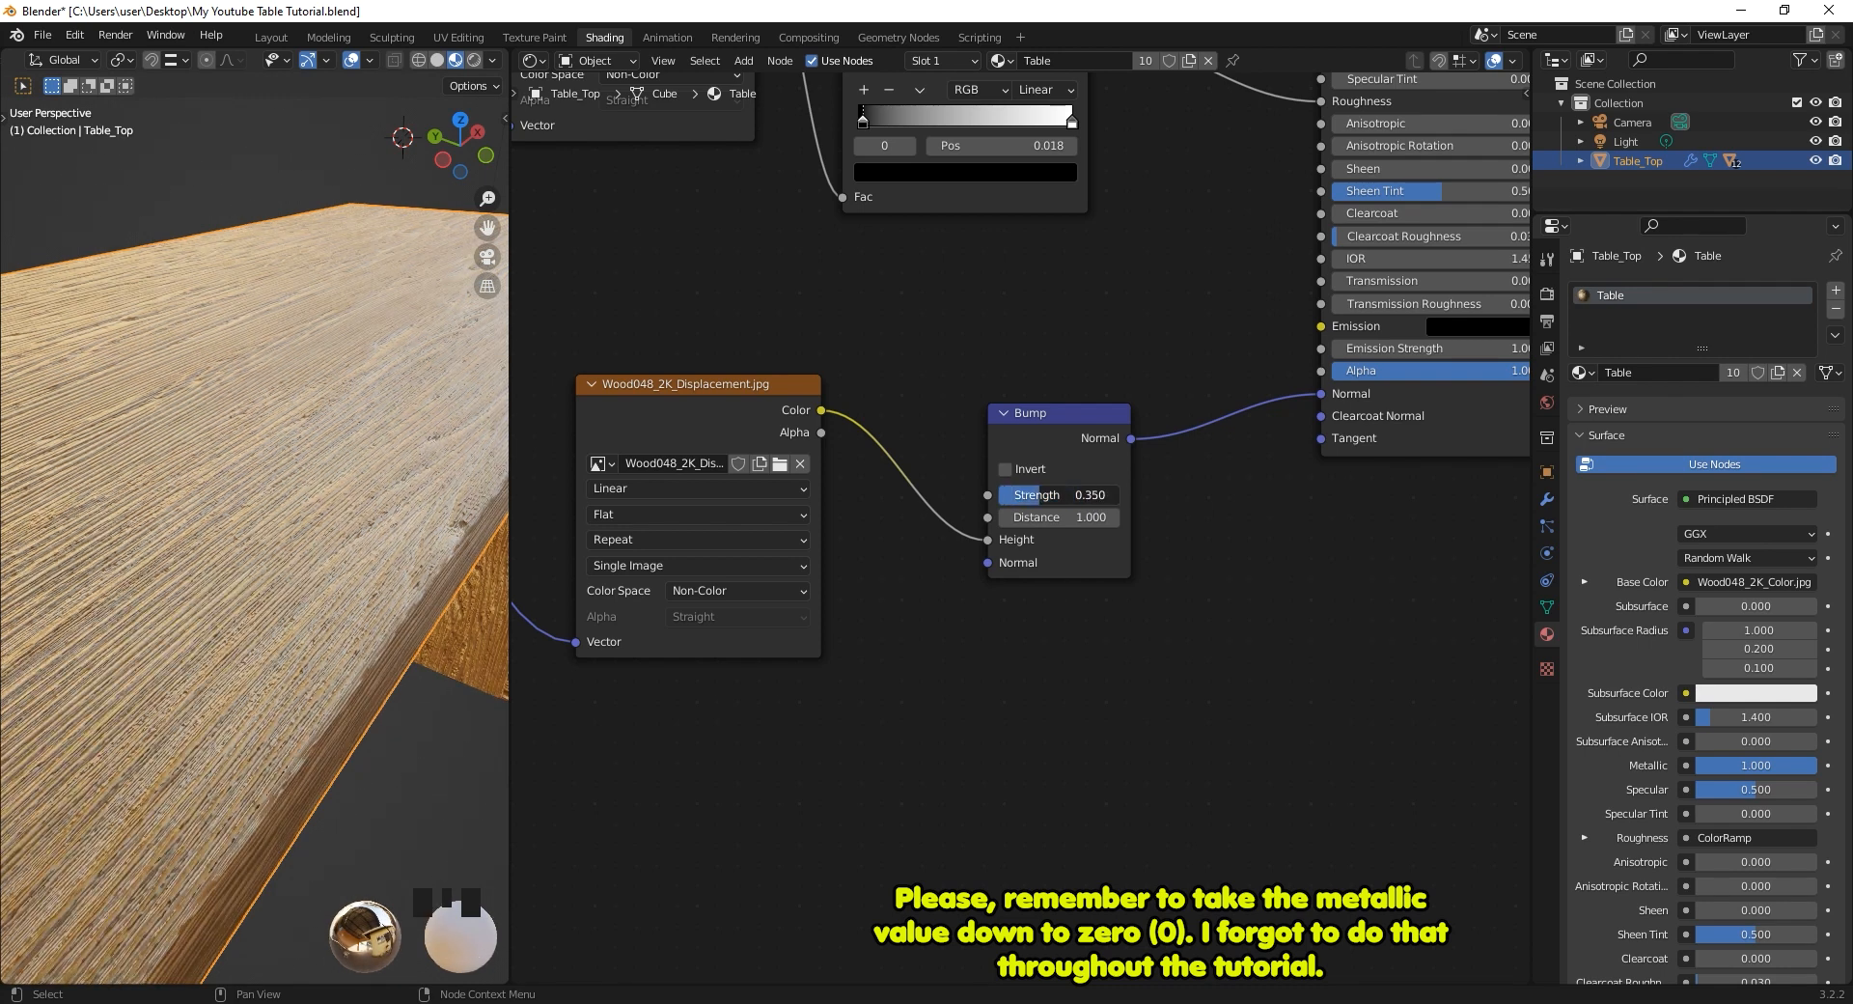
{"action": "scroll", "coordinate": [266, 485], "scroll_direction": "down", "scroll_amount": 2}
{"action": "middle_click_drag", "start_coordinate": [267, 486], "coordinate": [324, 431], "text": "ctrl"}
{"action": "scroll", "coordinate": [825, 429], "scroll_direction": "down", "scroll_amount": 6}
Spread the displacement image and Bump nodes apart and insert a duplicate of the roughness ColorRamp on the link between them.
{"action": "left_click_drag", "start_coordinate": [827, 453], "coordinate": [695, 401]}
{"action": "left_click_drag", "start_coordinate": [1042, 468], "coordinate": [1097, 456]}
{"action": "left_click", "coordinate": [982, 216]}
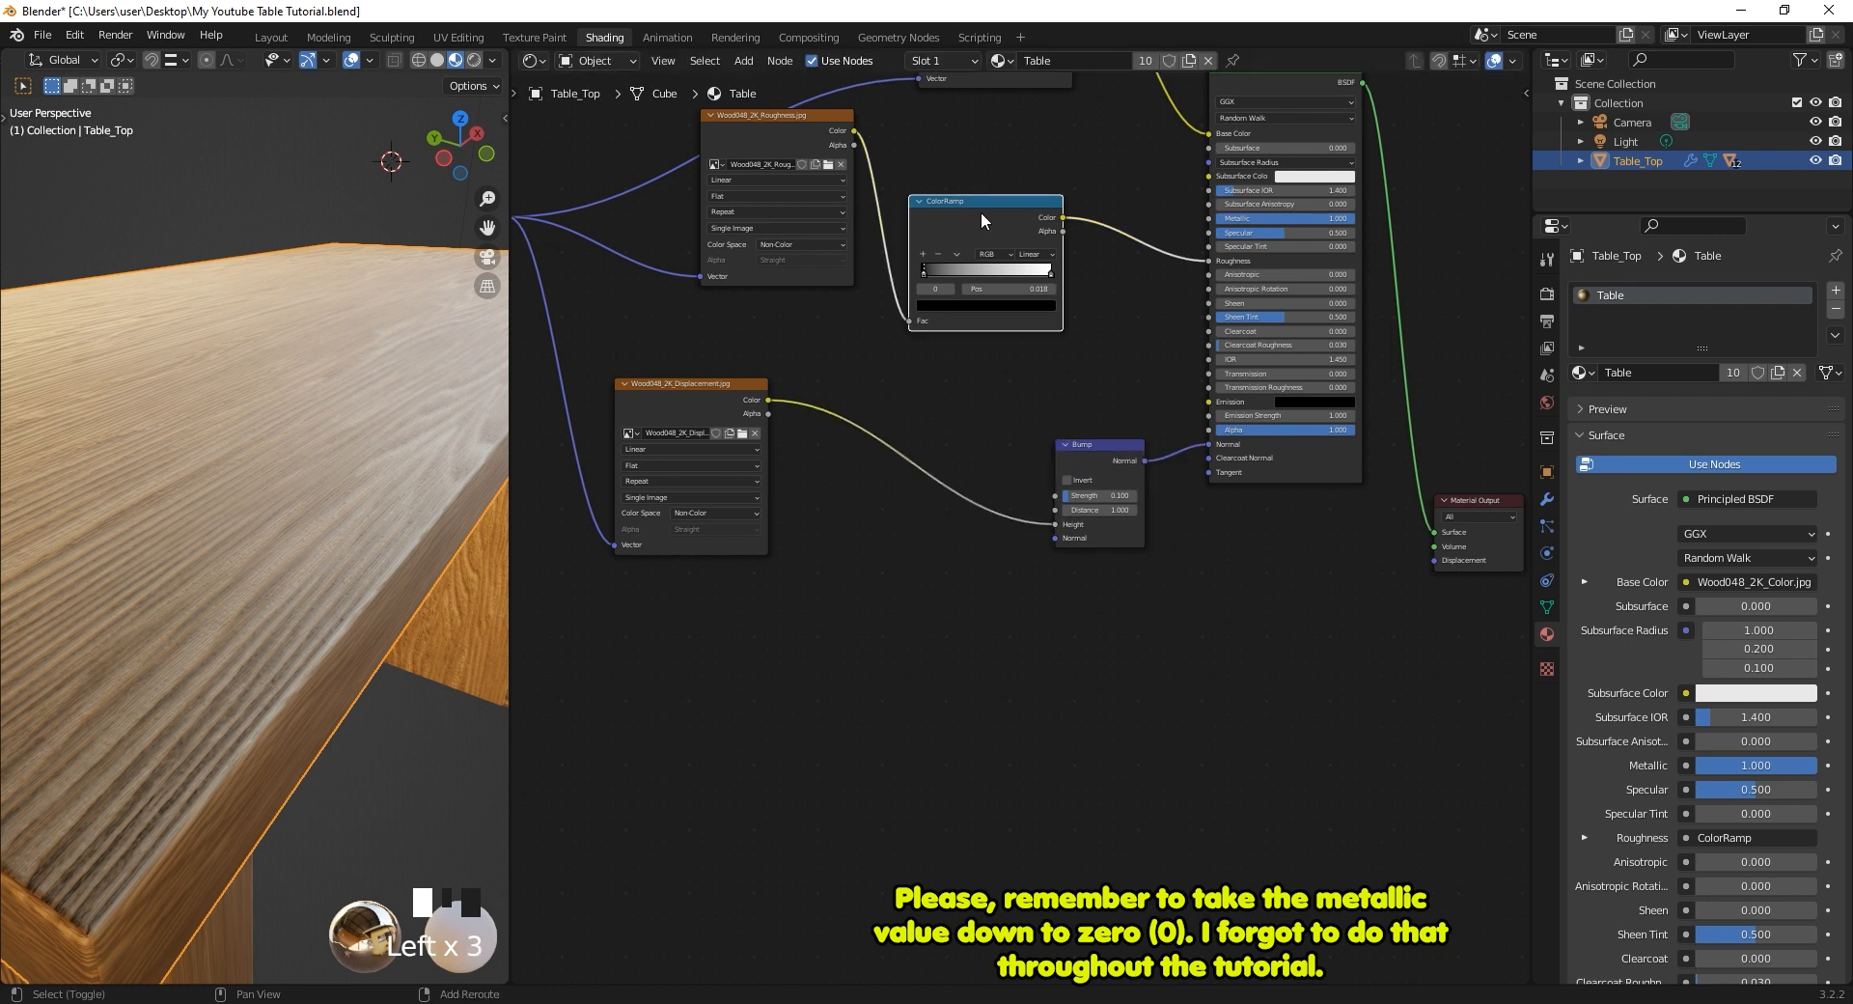
{"action": "key", "text": "shift+d"}
{"action": "left_click", "coordinate": [922, 419]}
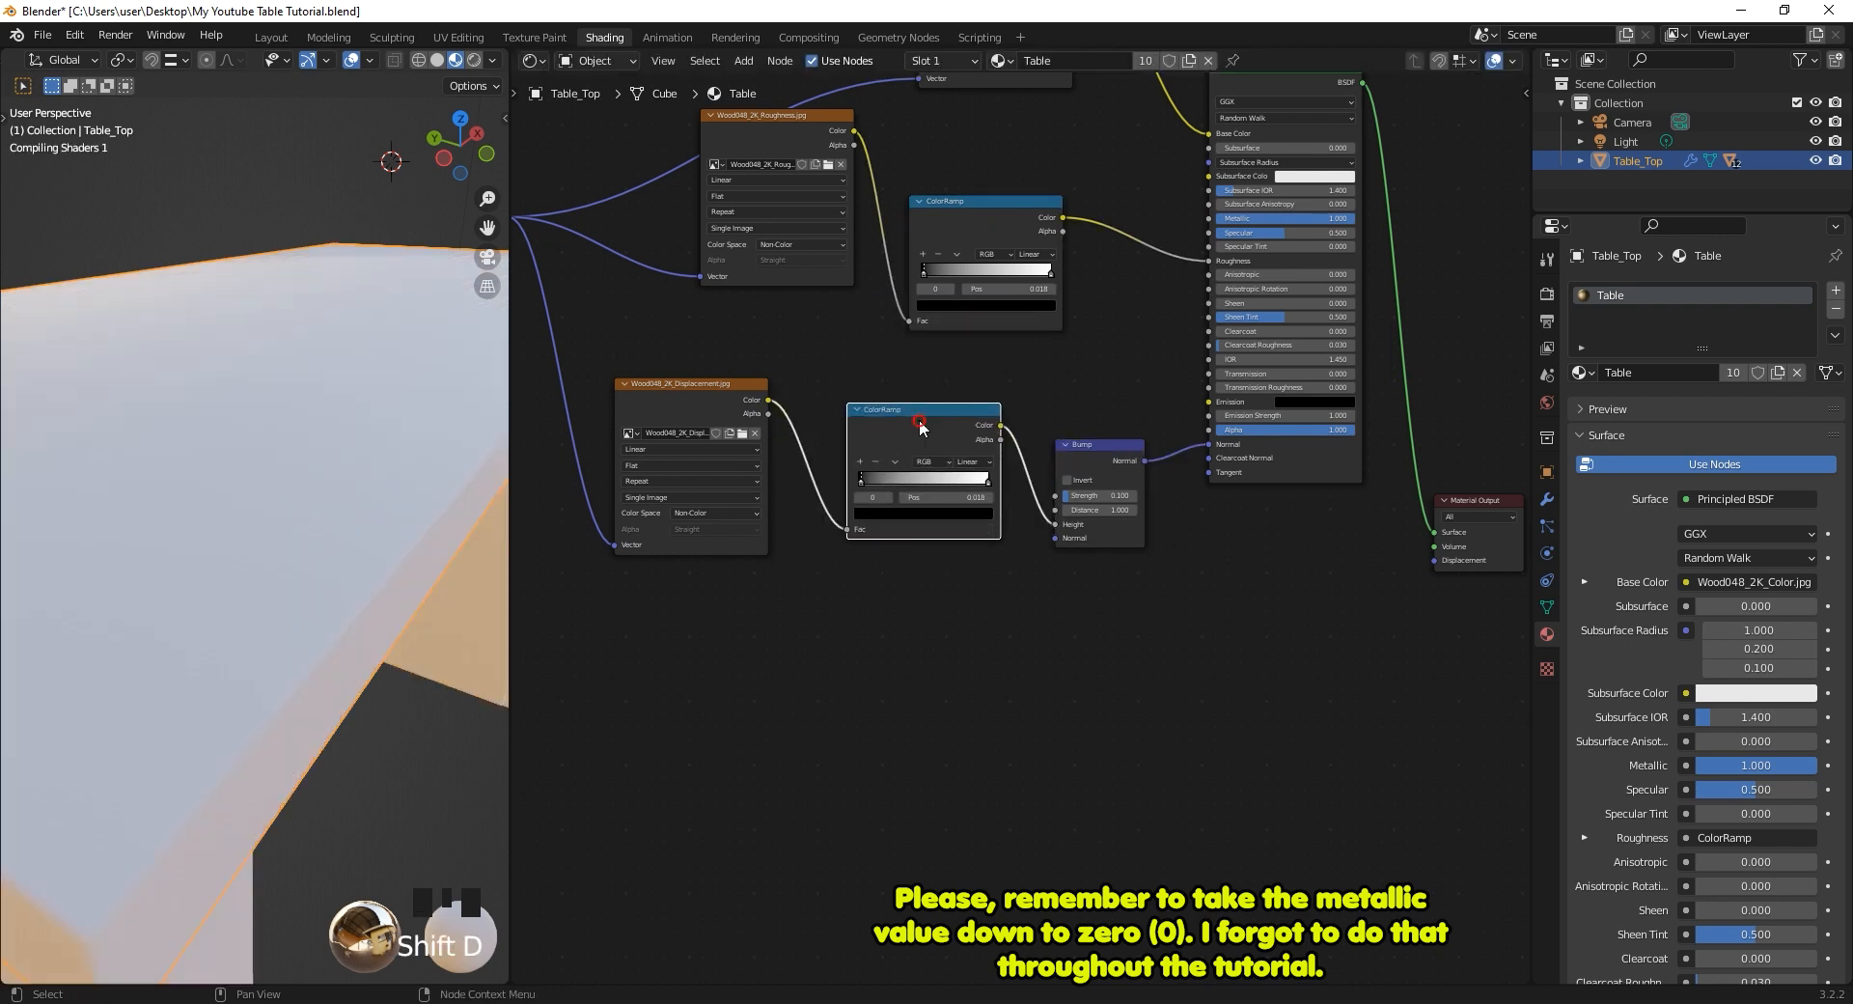
Move the black stop of the displacement ColorRamp to about 0.79.
{"action": "middle_click_drag", "start_coordinate": [252, 589], "coordinate": [272, 591]}
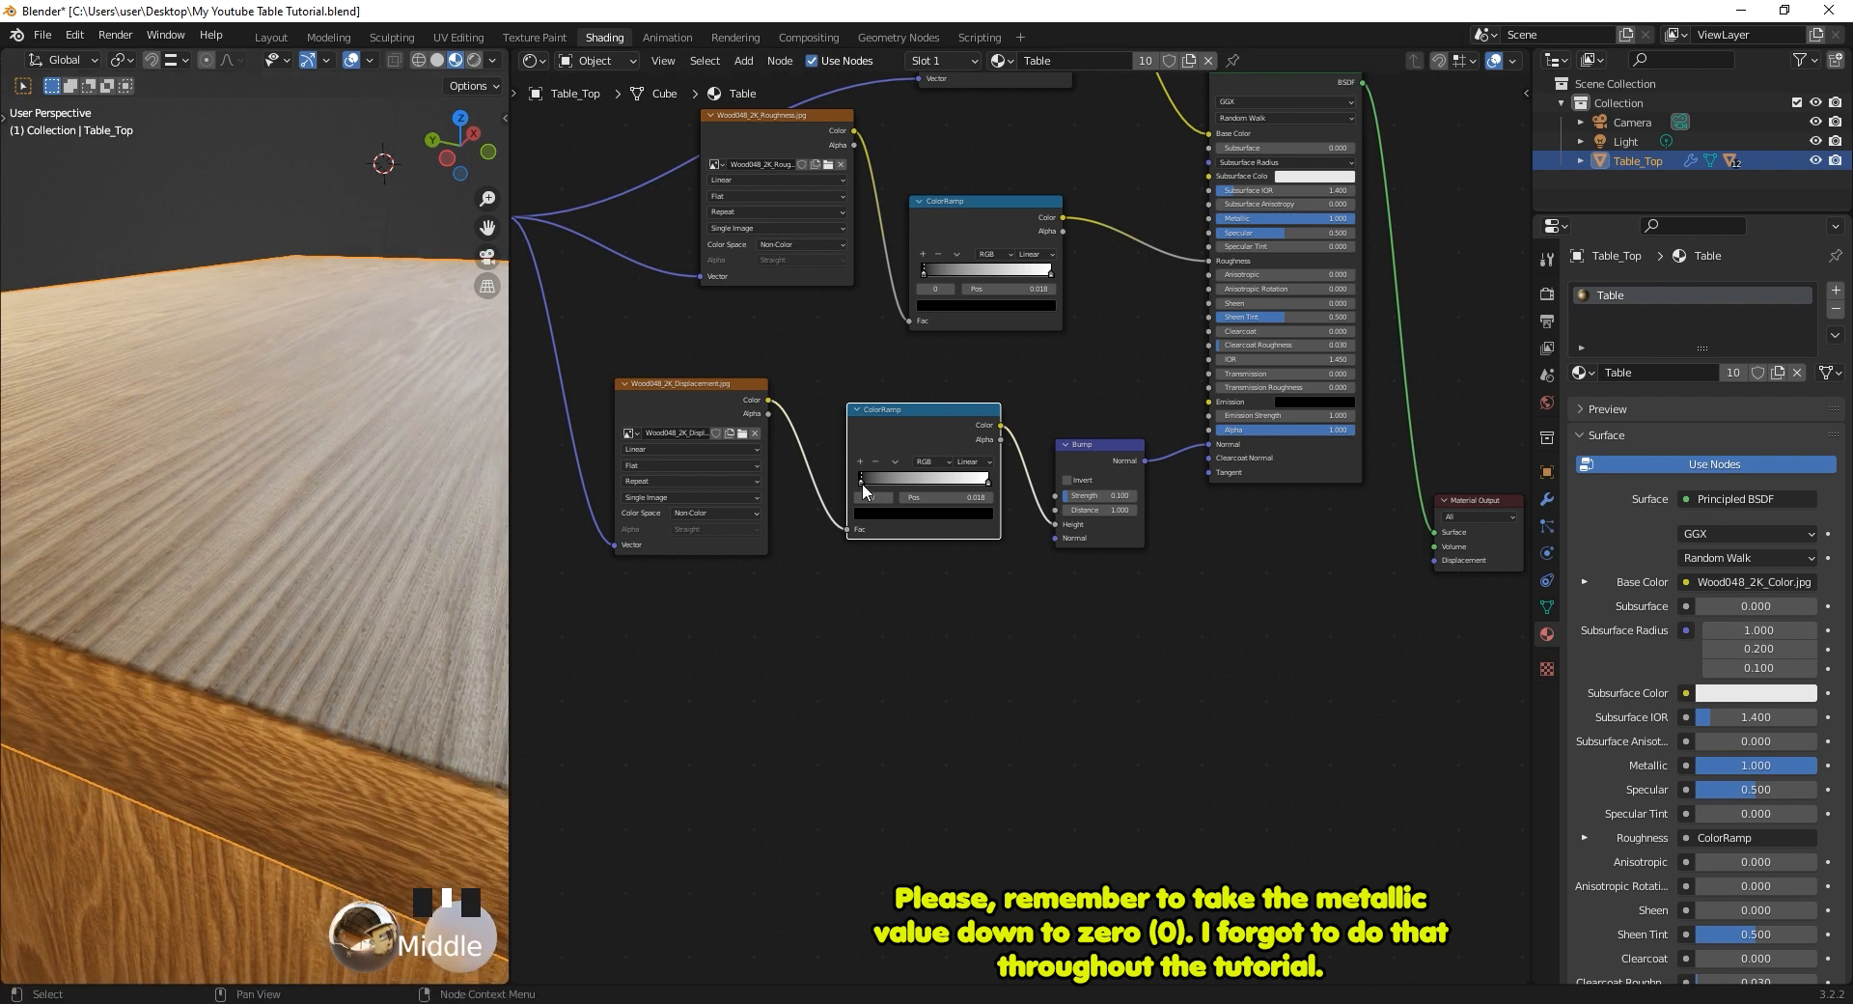
{"action": "left_click_drag", "start_coordinate": [861, 483], "coordinate": [889, 490]}
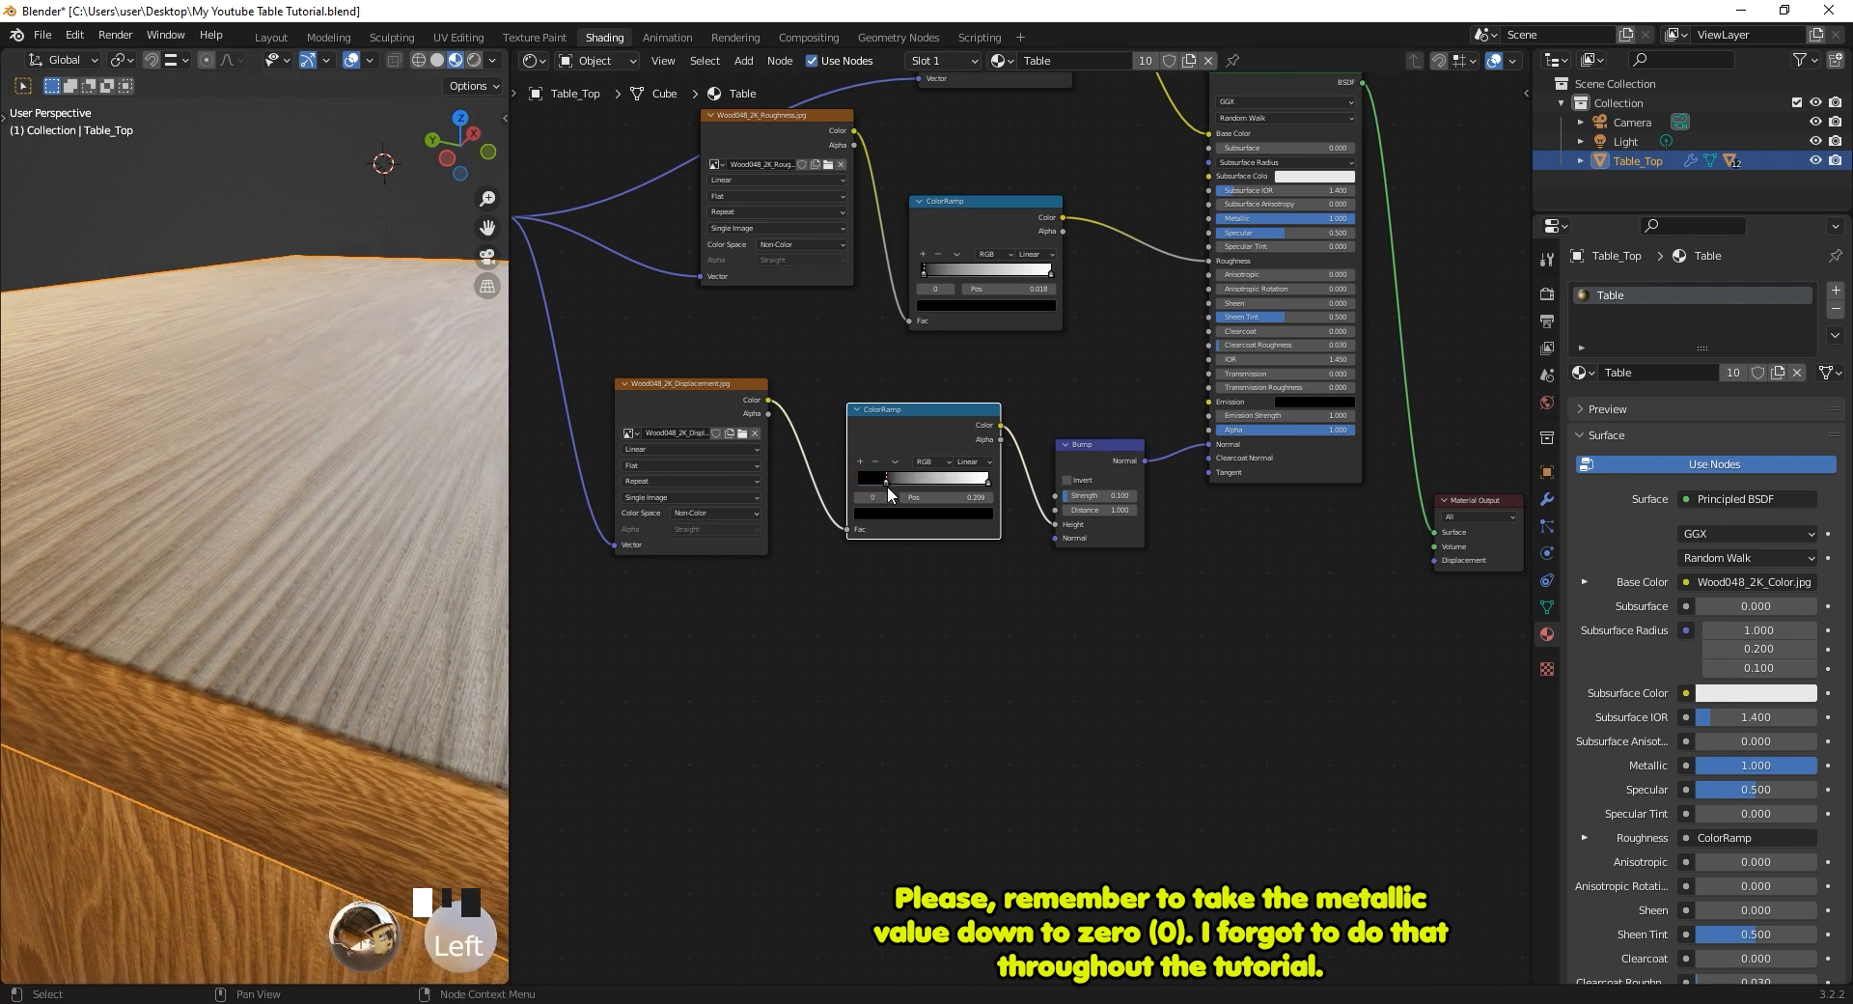
{"action": "left_click_drag", "start_coordinate": [887, 487], "coordinate": [936, 477]}
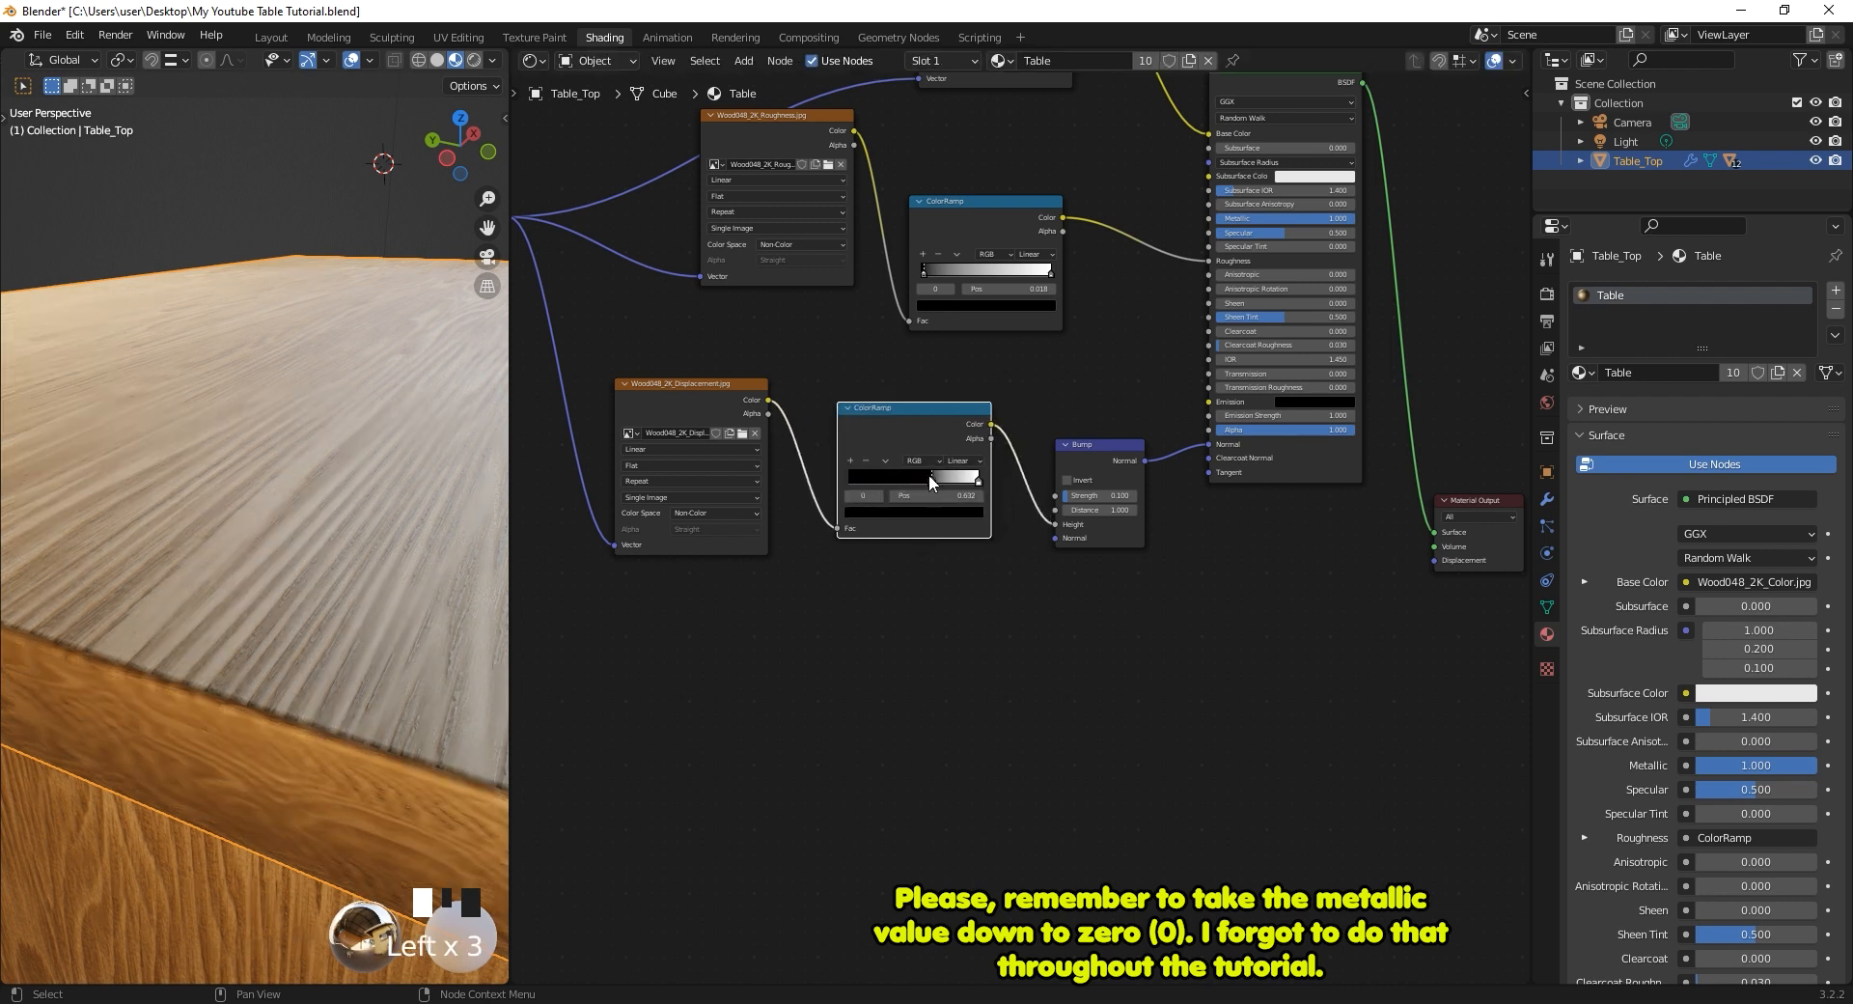
{"action": "left_click_drag", "start_coordinate": [951, 483], "coordinate": [953, 482]}
Raise the Bump node's Strength to about 0.708 and review the whole desk and the complete node tree.
{"action": "scroll", "coordinate": [323, 555], "scroll_direction": "down", "scroll_amount": 5}
{"action": "middle_click_drag", "start_coordinate": [249, 579], "coordinate": [310, 570]}
{"action": "left_click_drag", "start_coordinate": [1082, 496], "coordinate": [1110, 496]}
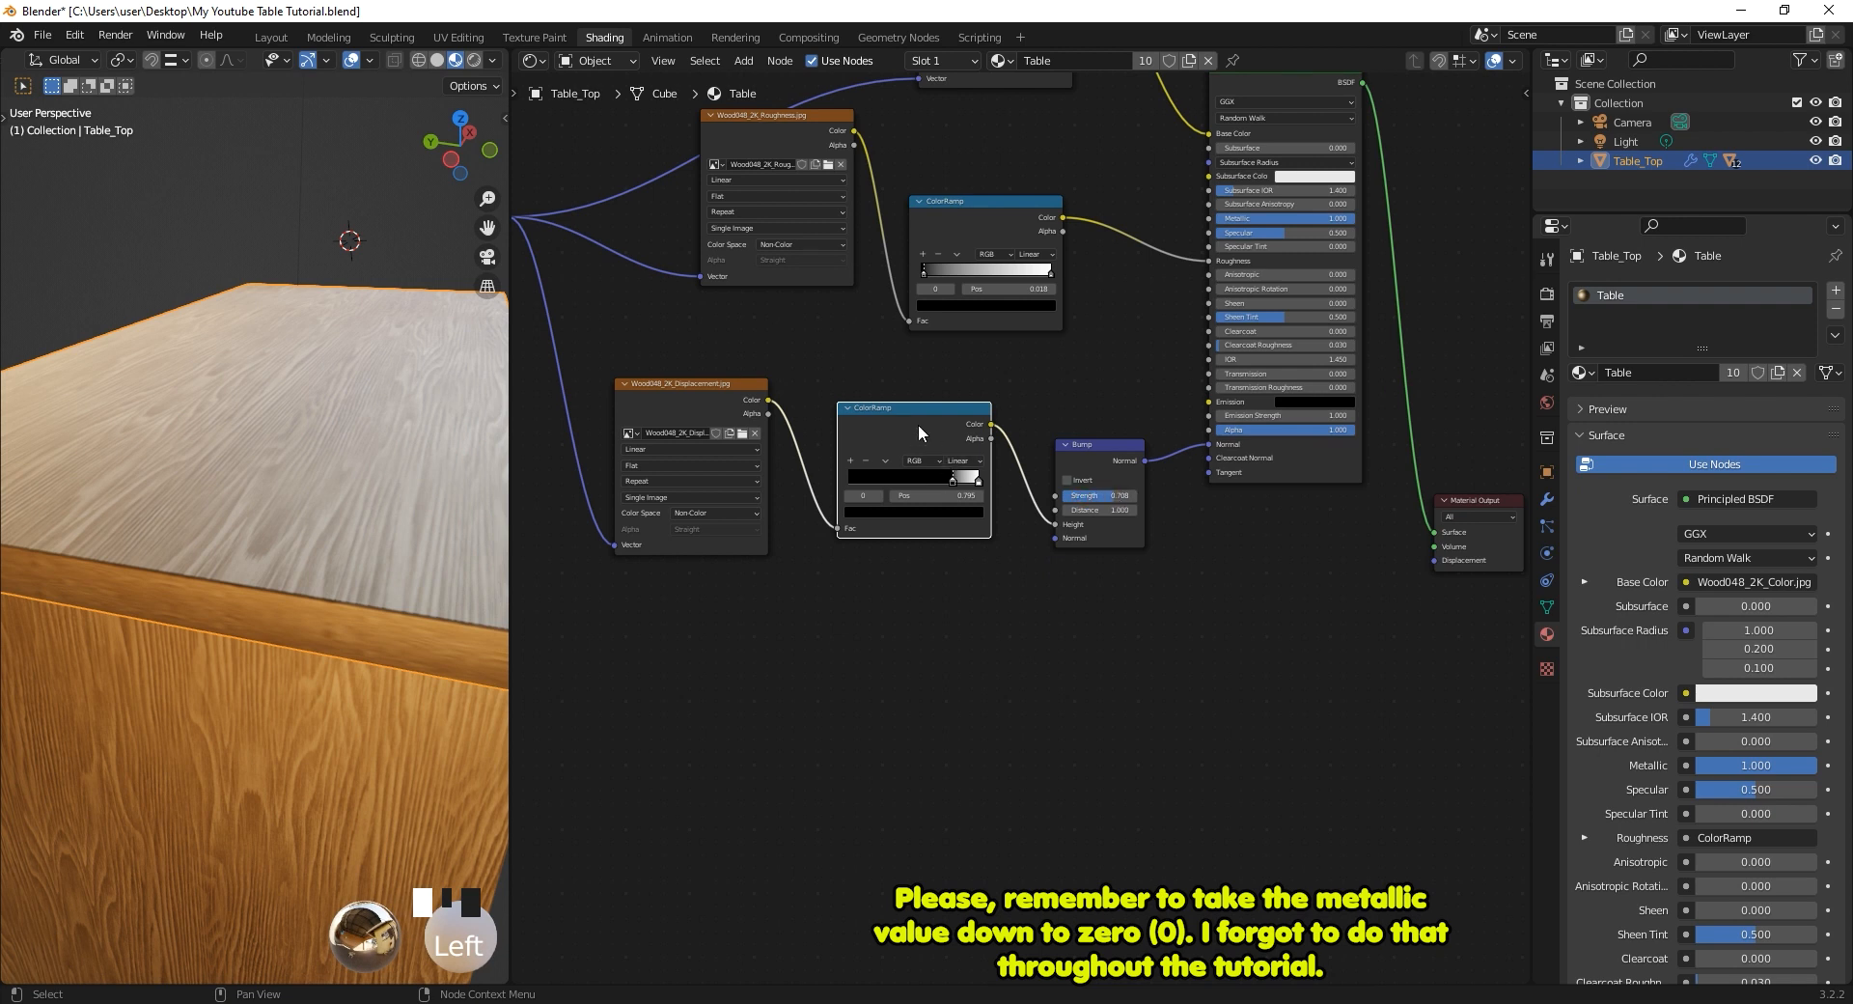
{"action": "scroll", "coordinate": [248, 517], "scroll_direction": "up", "scroll_amount": 1}
{"action": "middle_click_drag", "start_coordinate": [248, 516], "coordinate": [108, 536]}
{"action": "scroll", "coordinate": [236, 507], "scroll_direction": "down", "scroll_amount": 5}
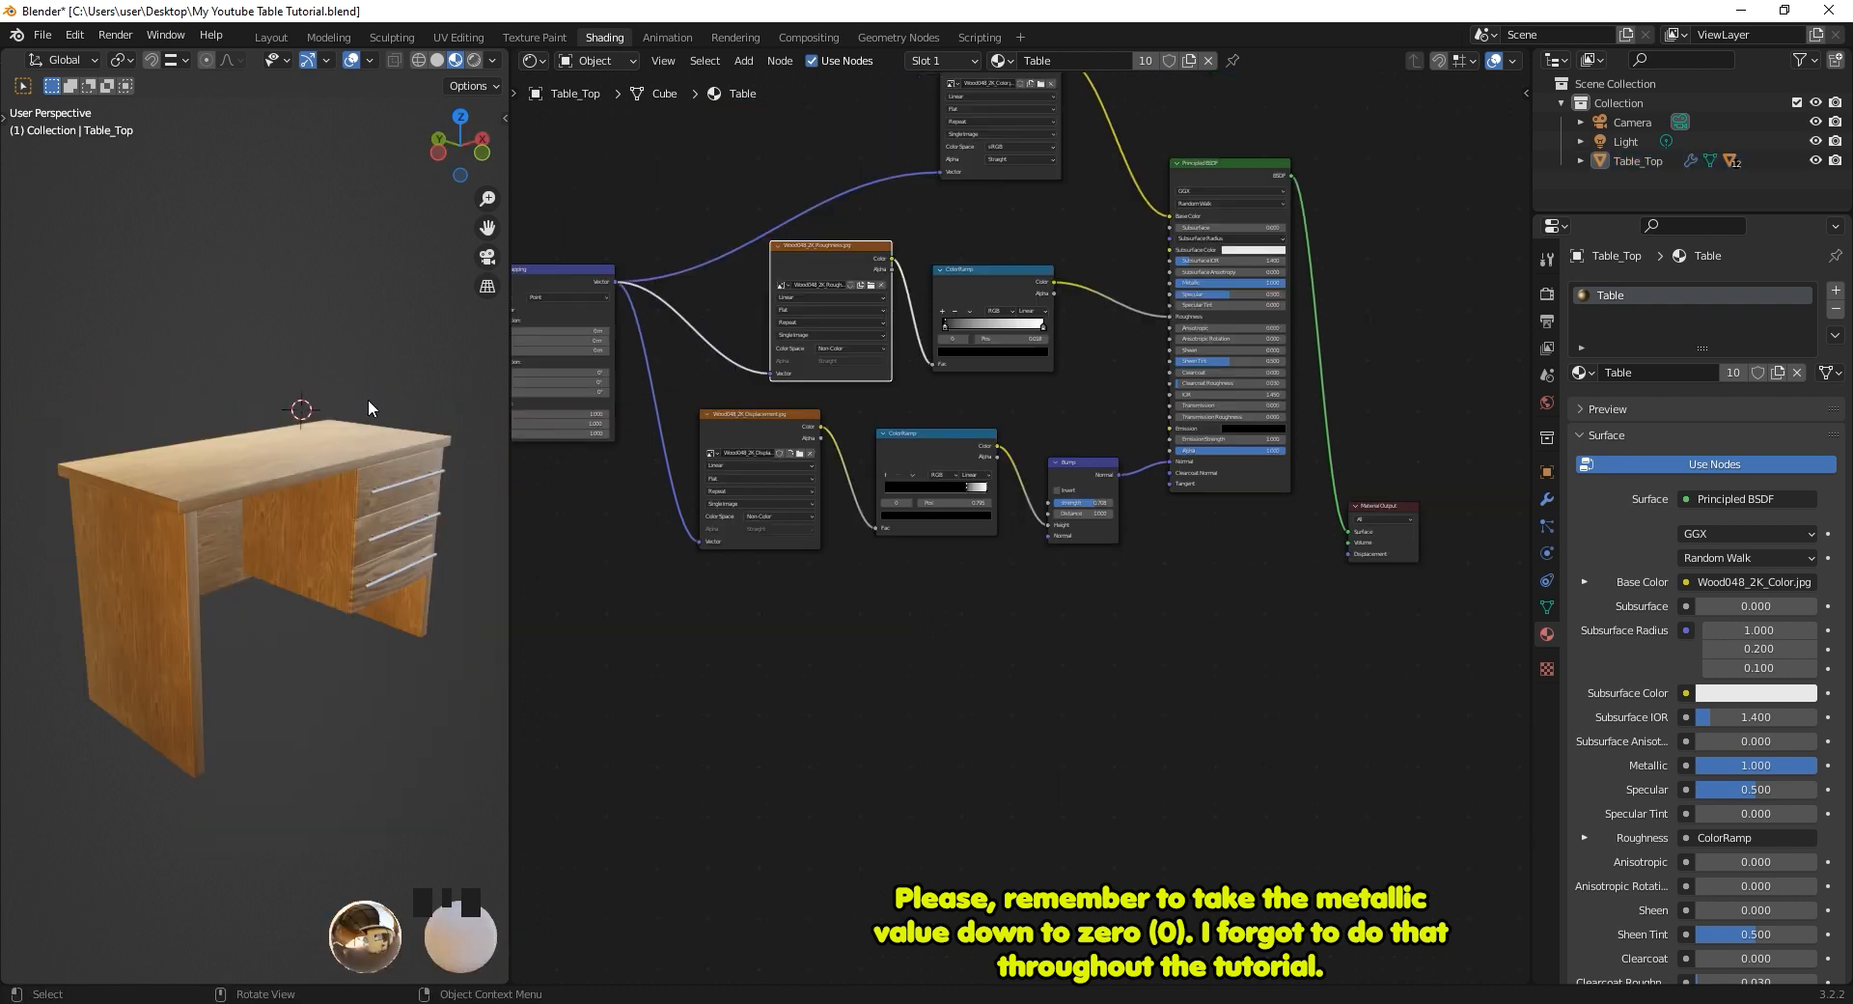
{"action": "key", "text": "Home"}
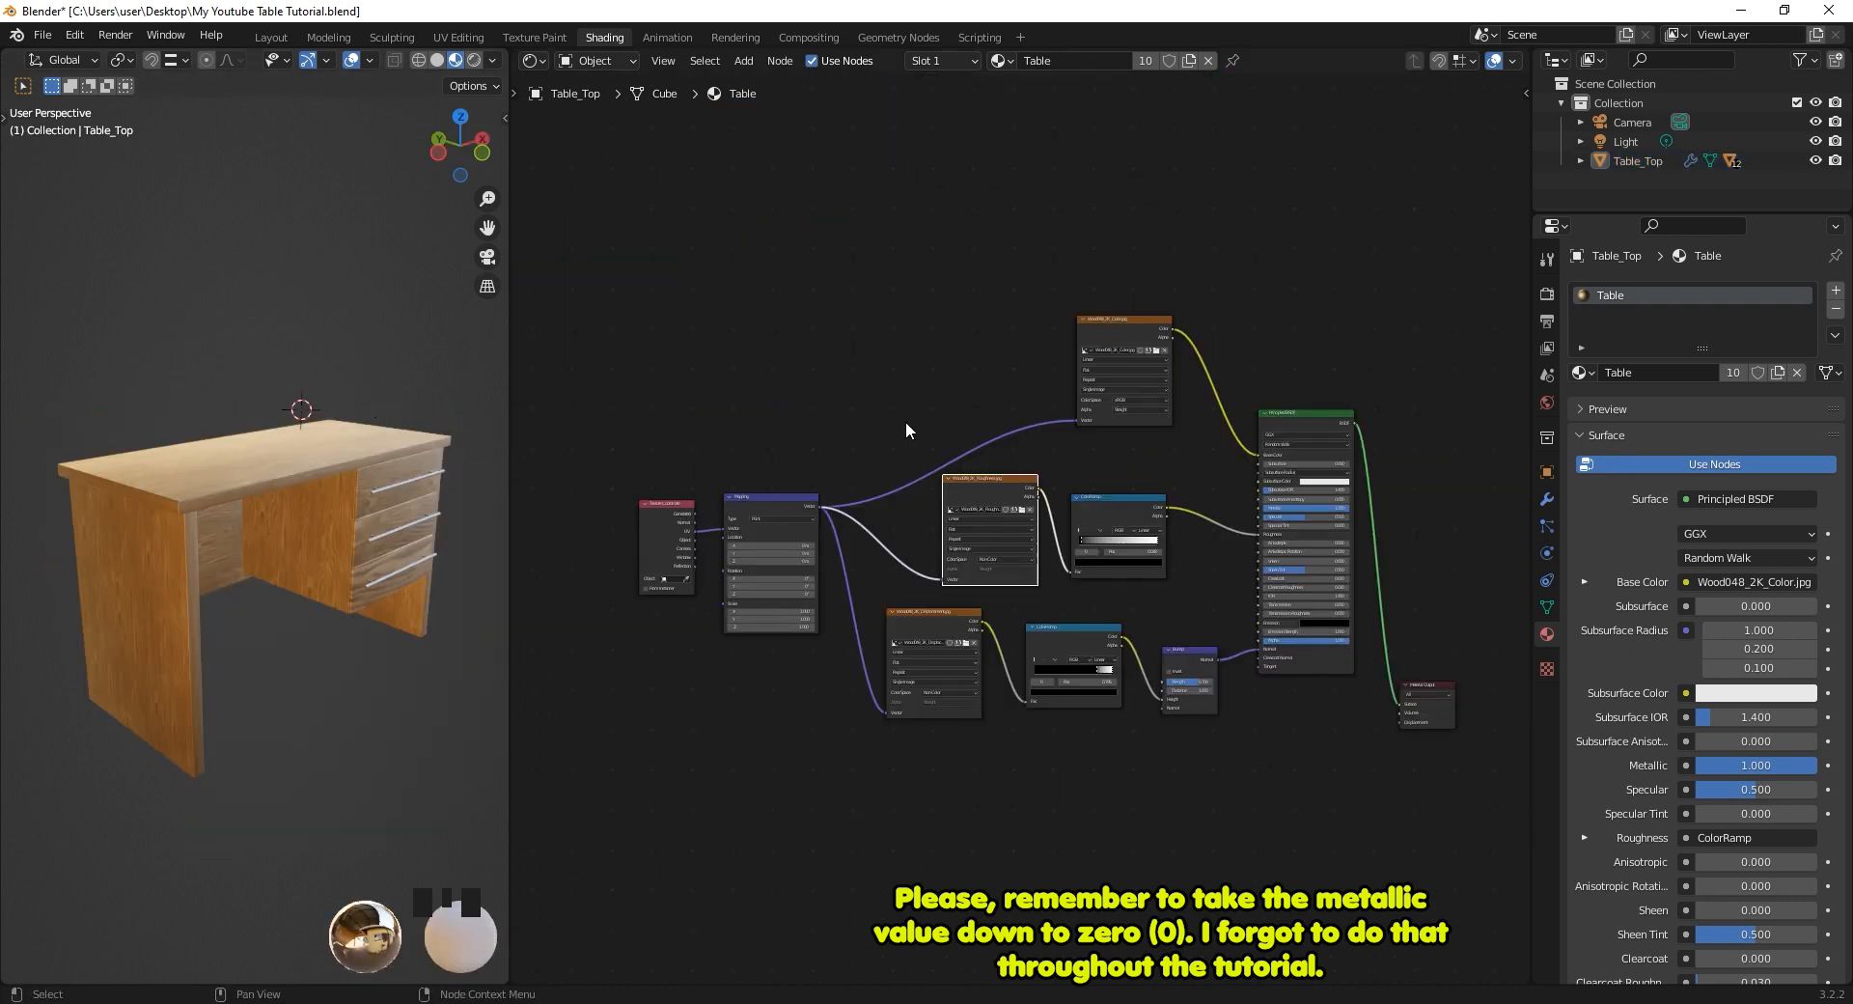